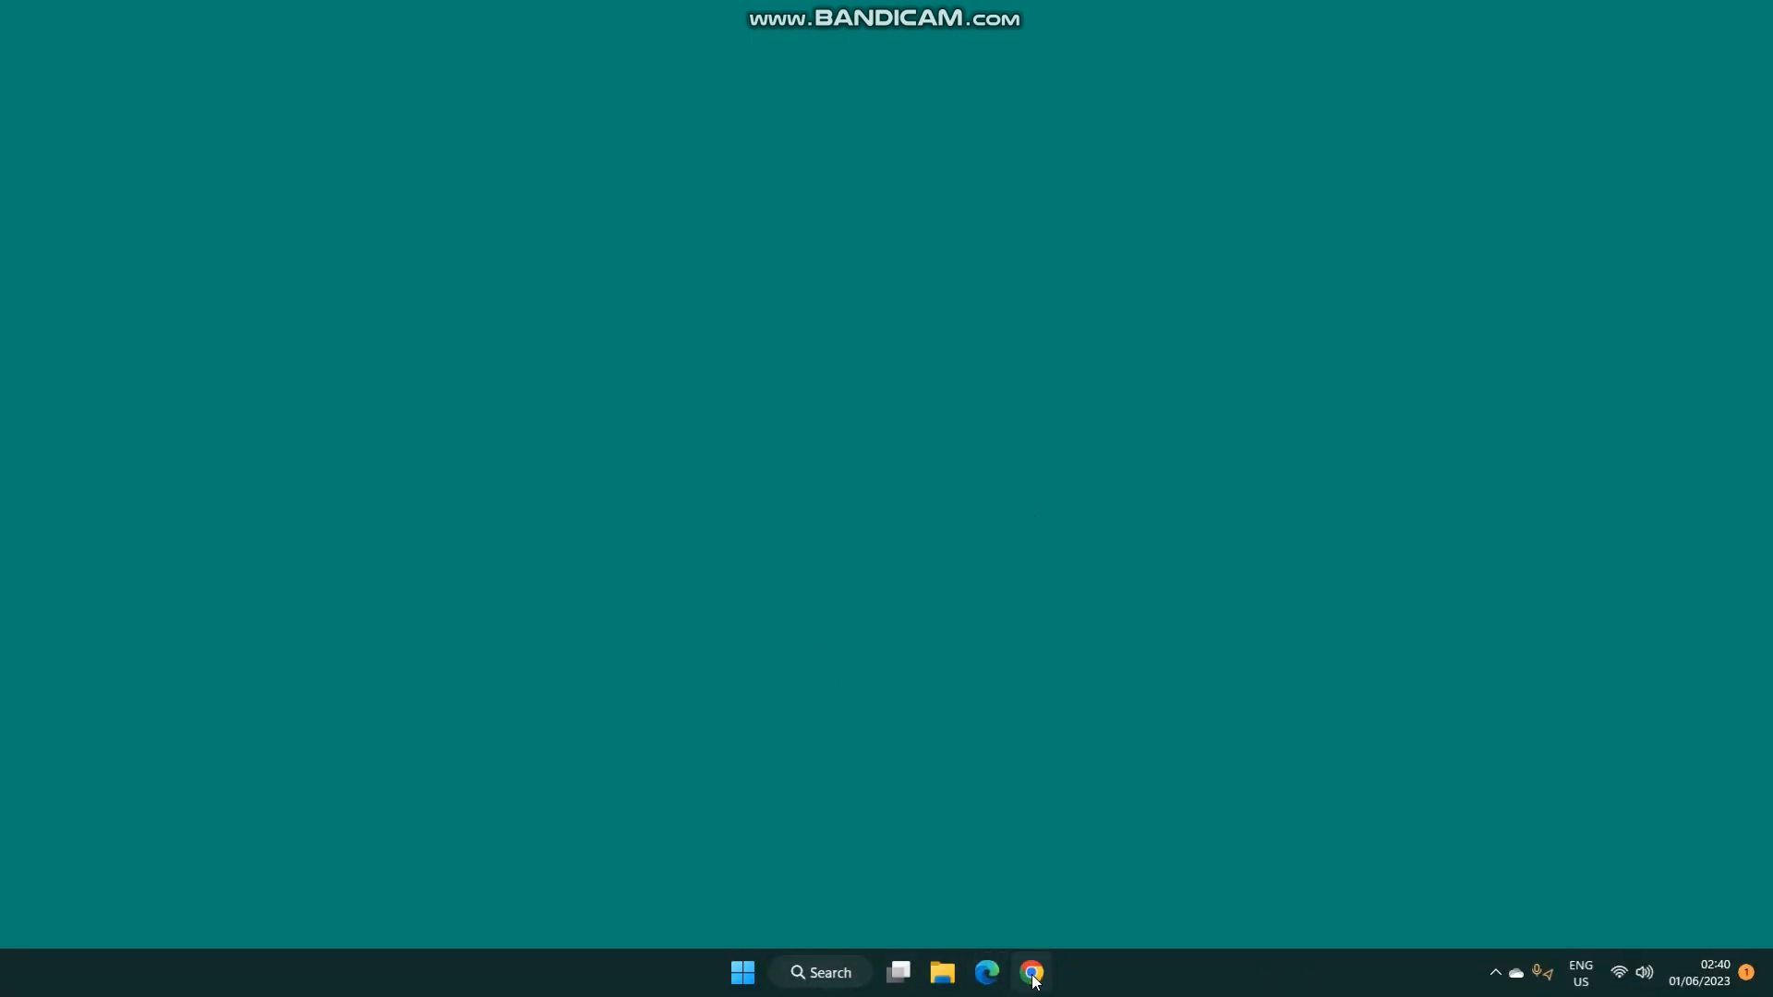
Step: Switch to Microsoft Edge, search the web for "obs" and open the OBS download page on obsproject.com
click(988, 975)
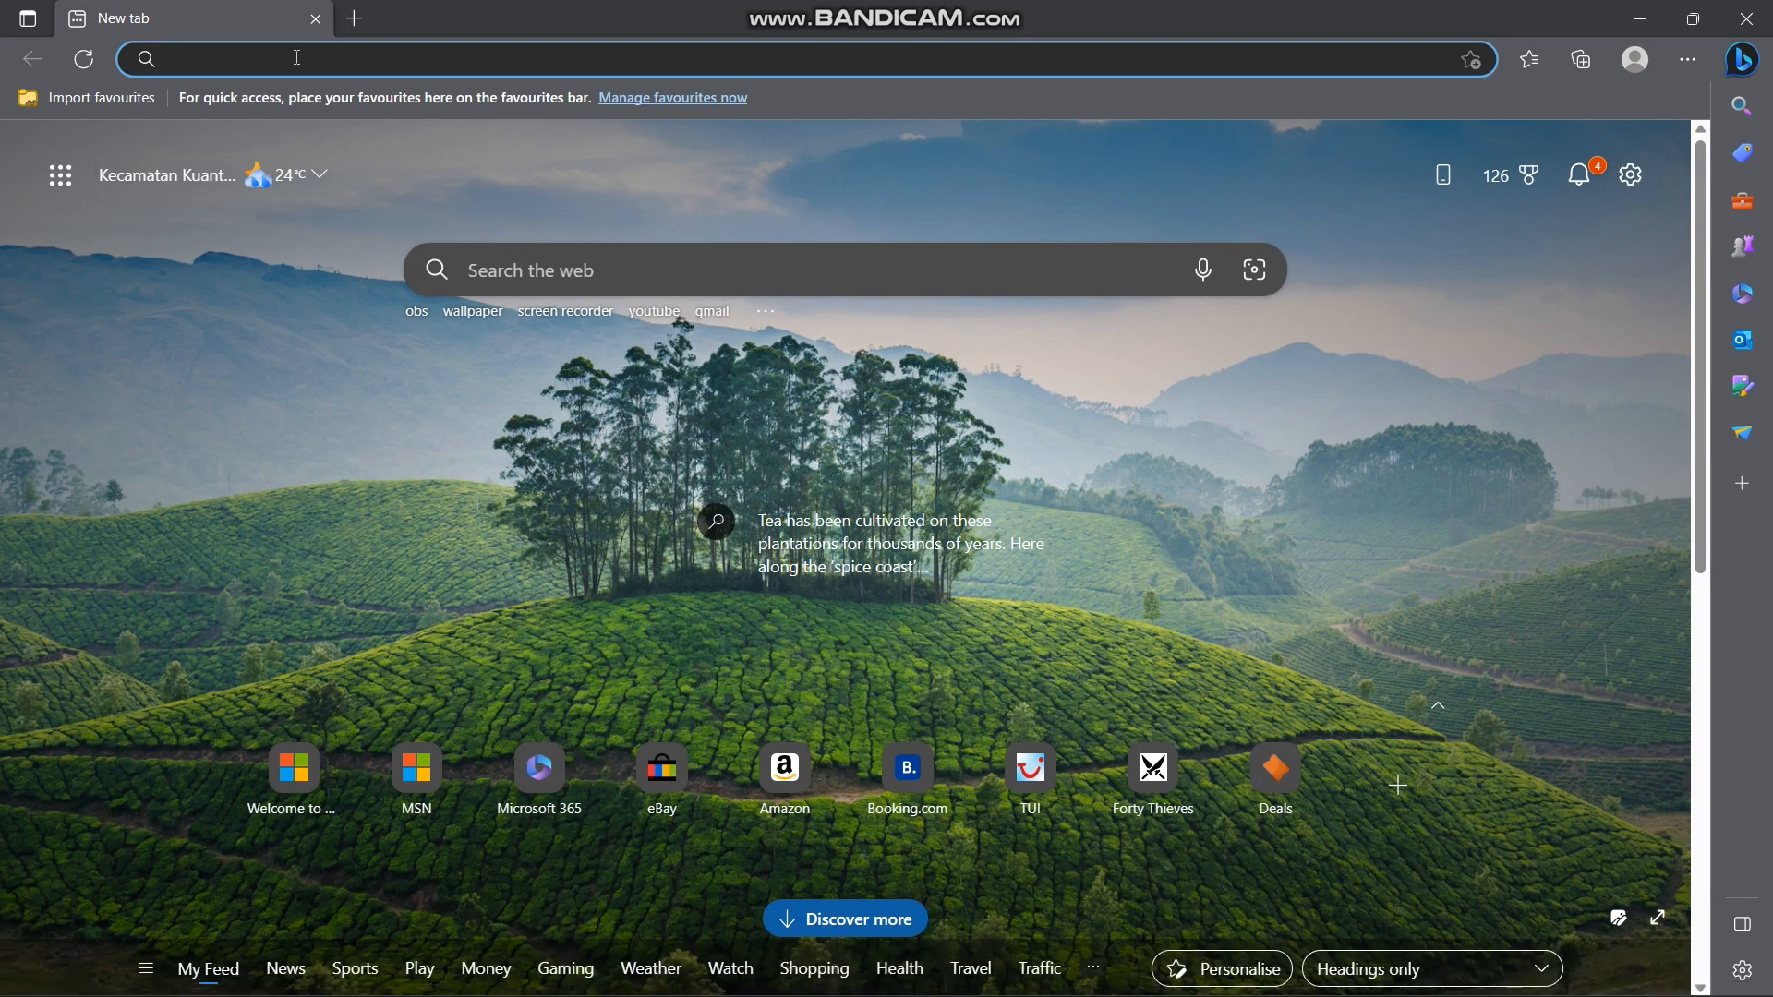
text(obs)
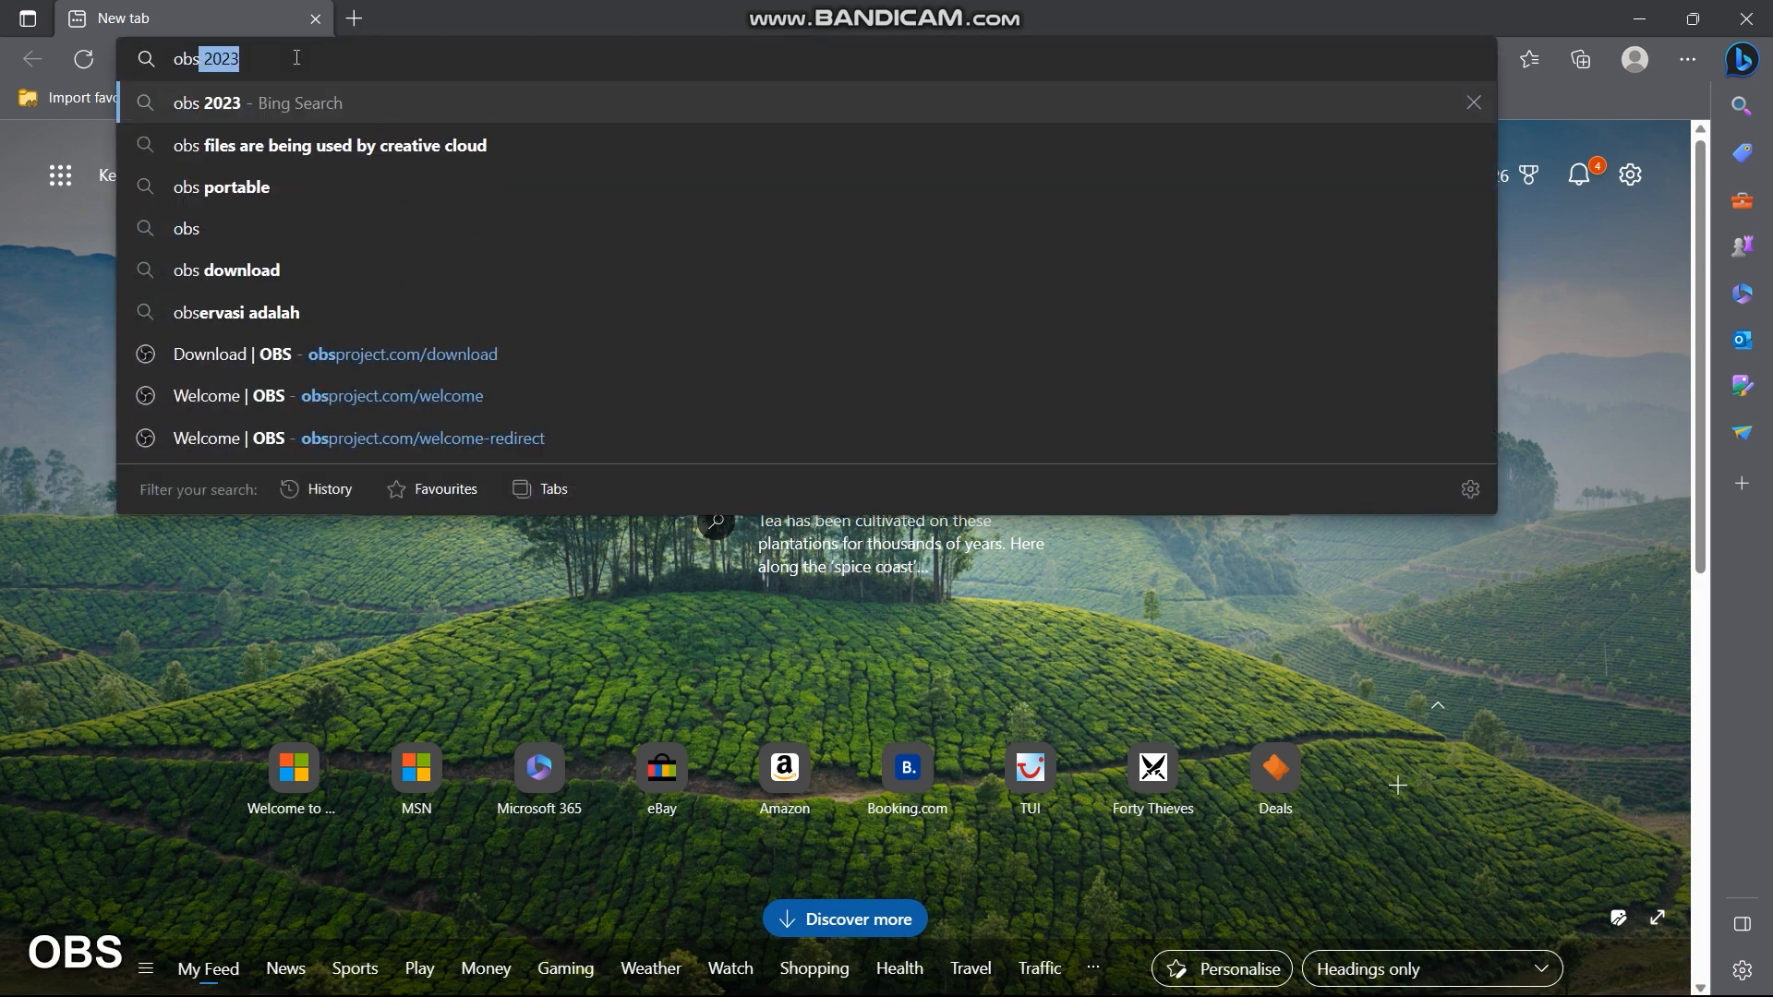
key(BackSpace)
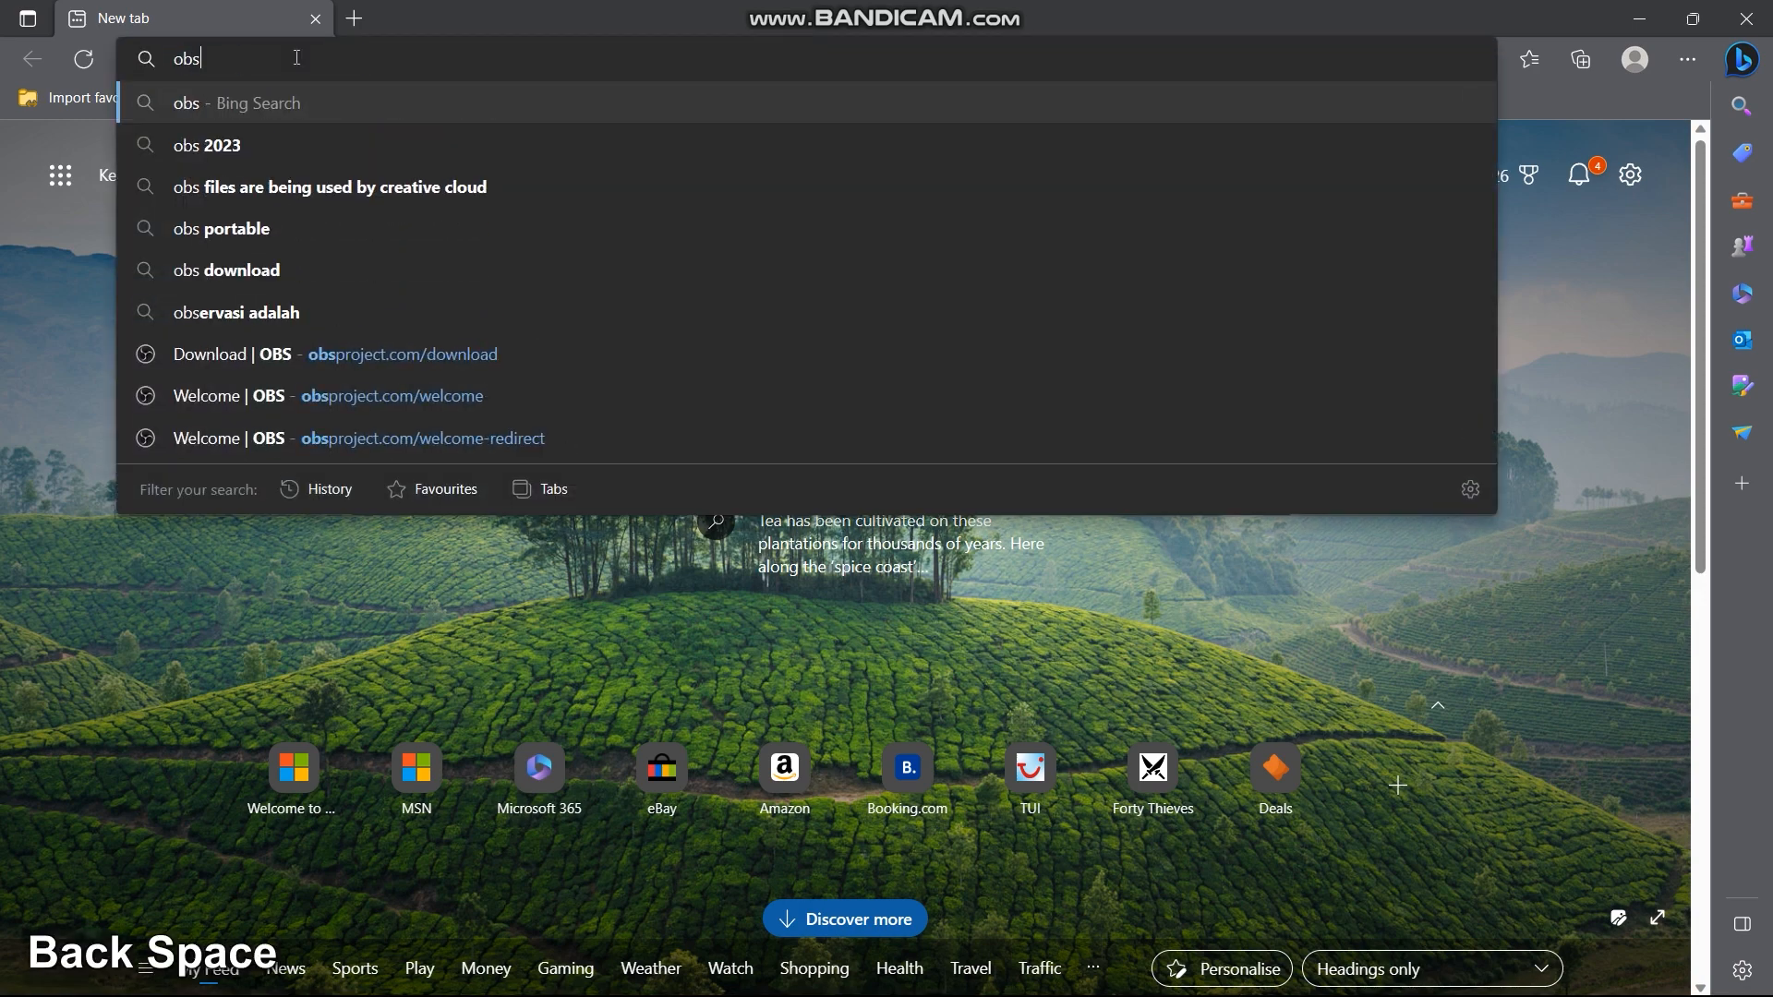
key(Return)
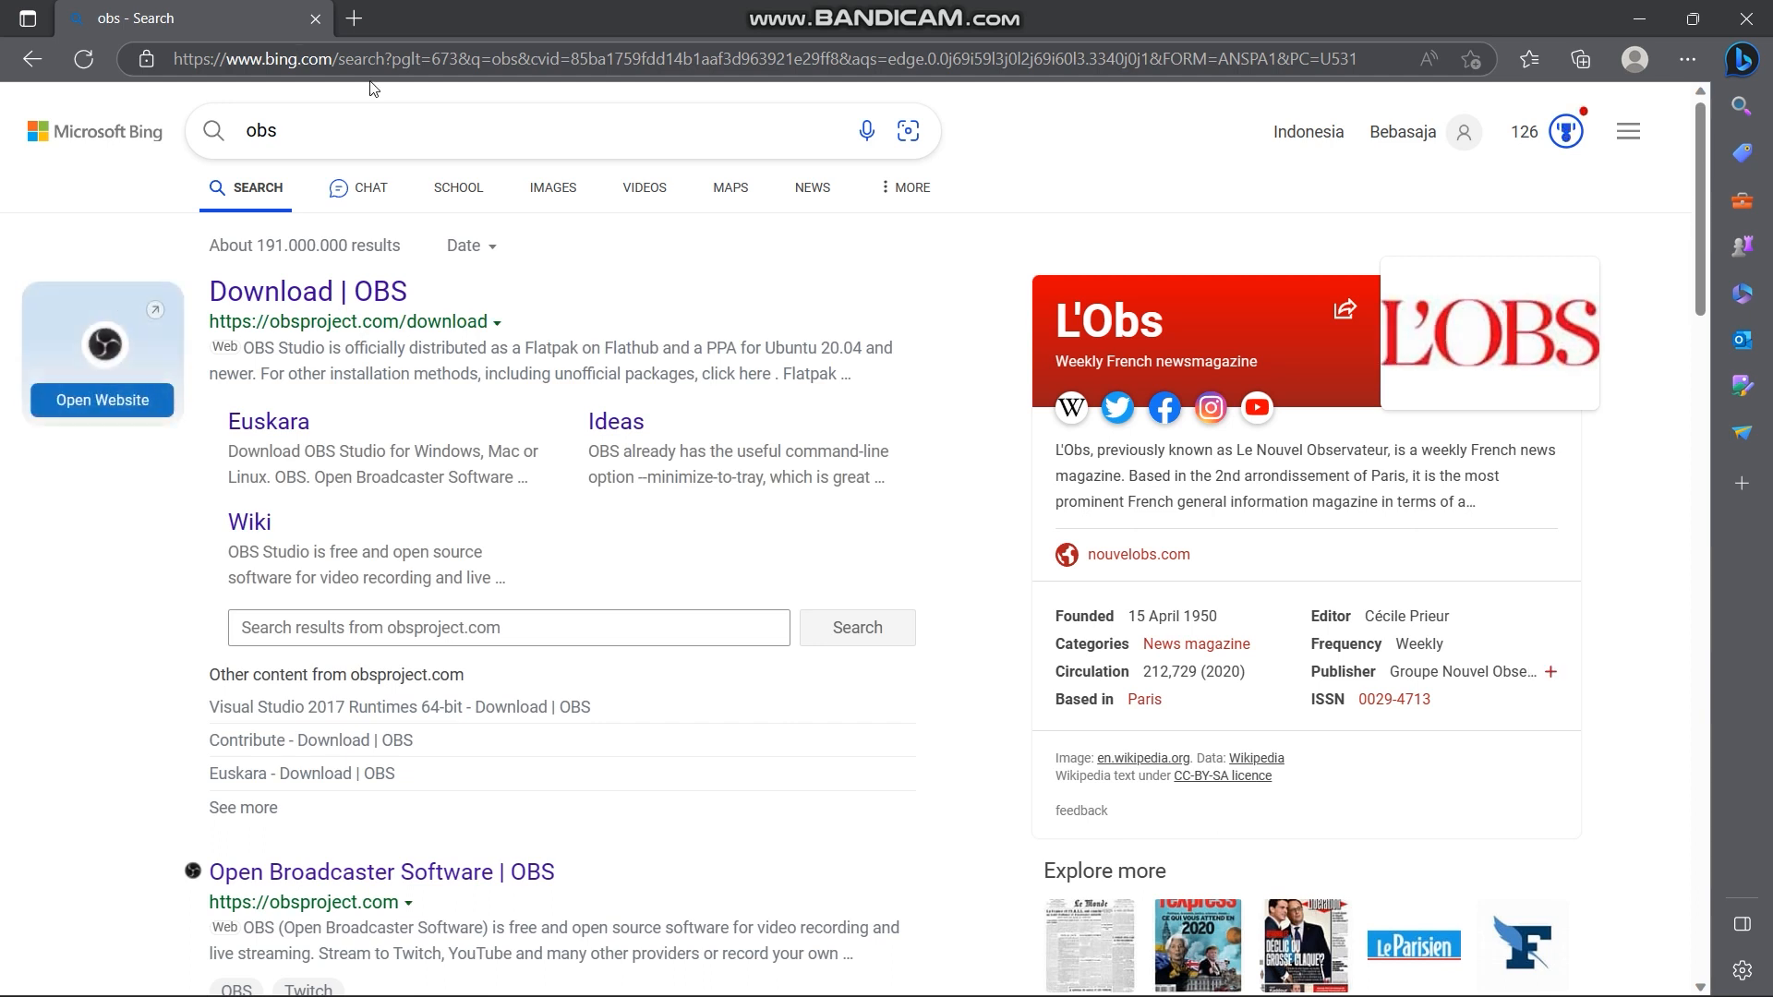
click(297, 298)
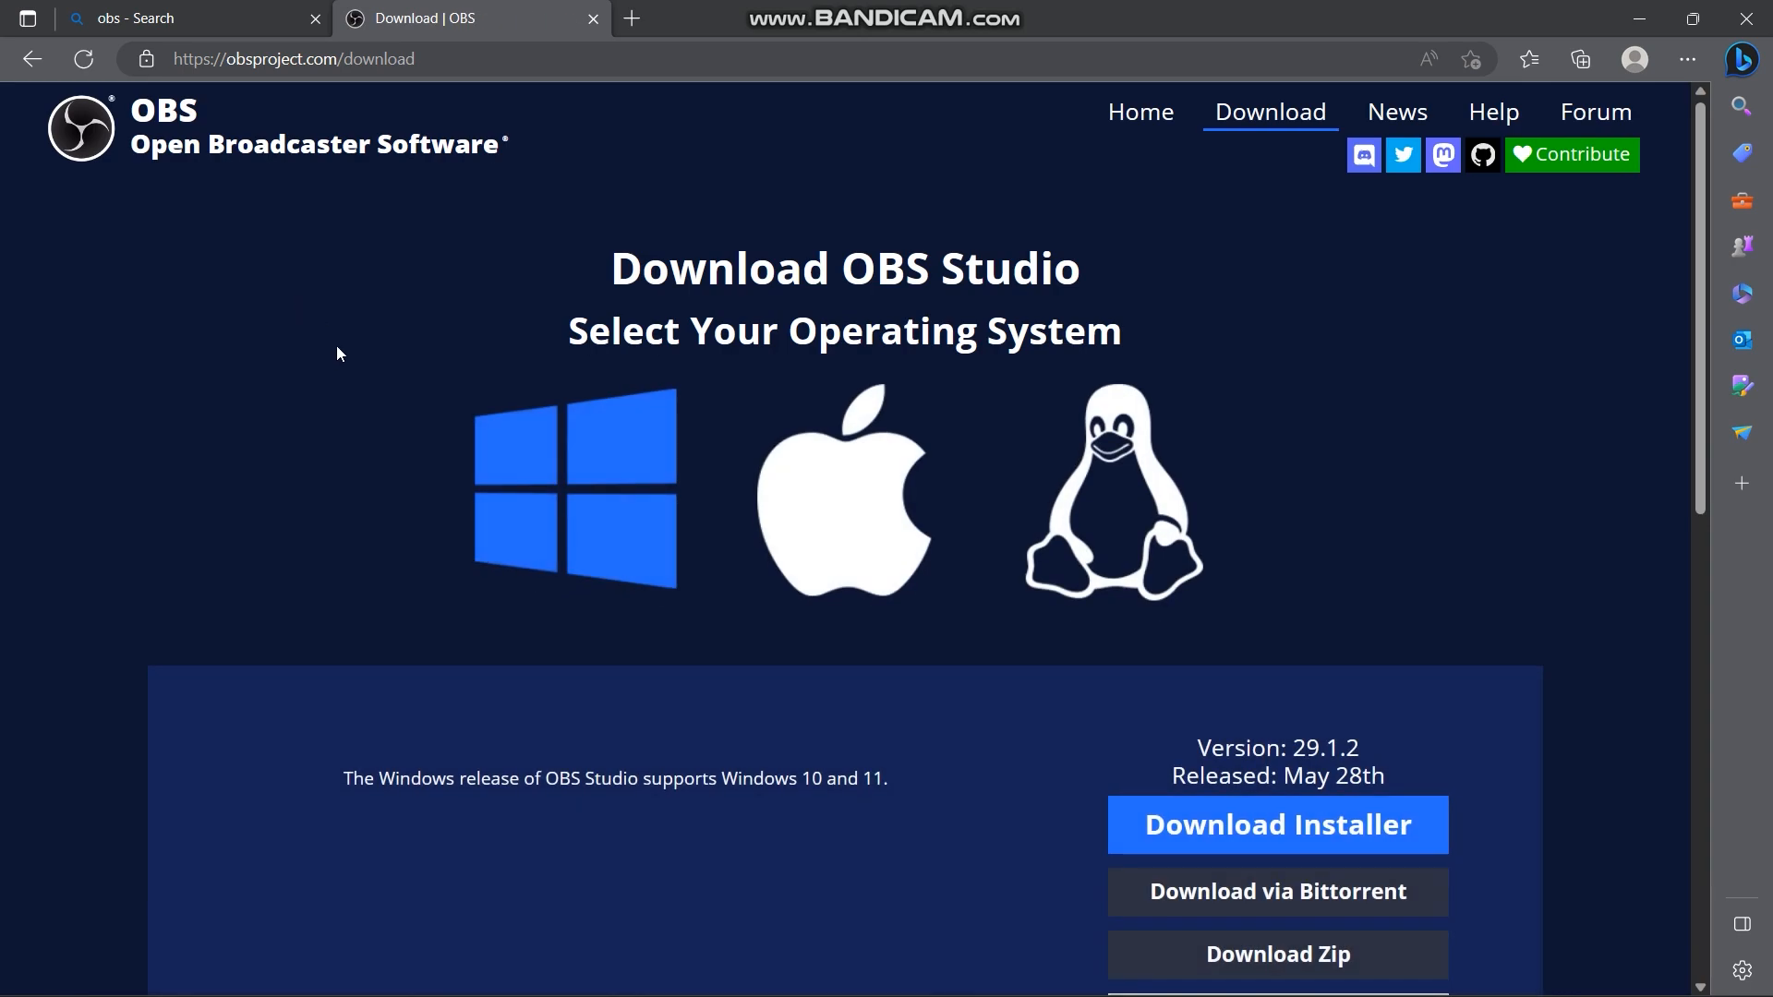
Step: Download the OBS Studio 29.1.2 Windows installer and run it, minimizing the browser behind the setup window
scroll(1195, 640, down, 4)
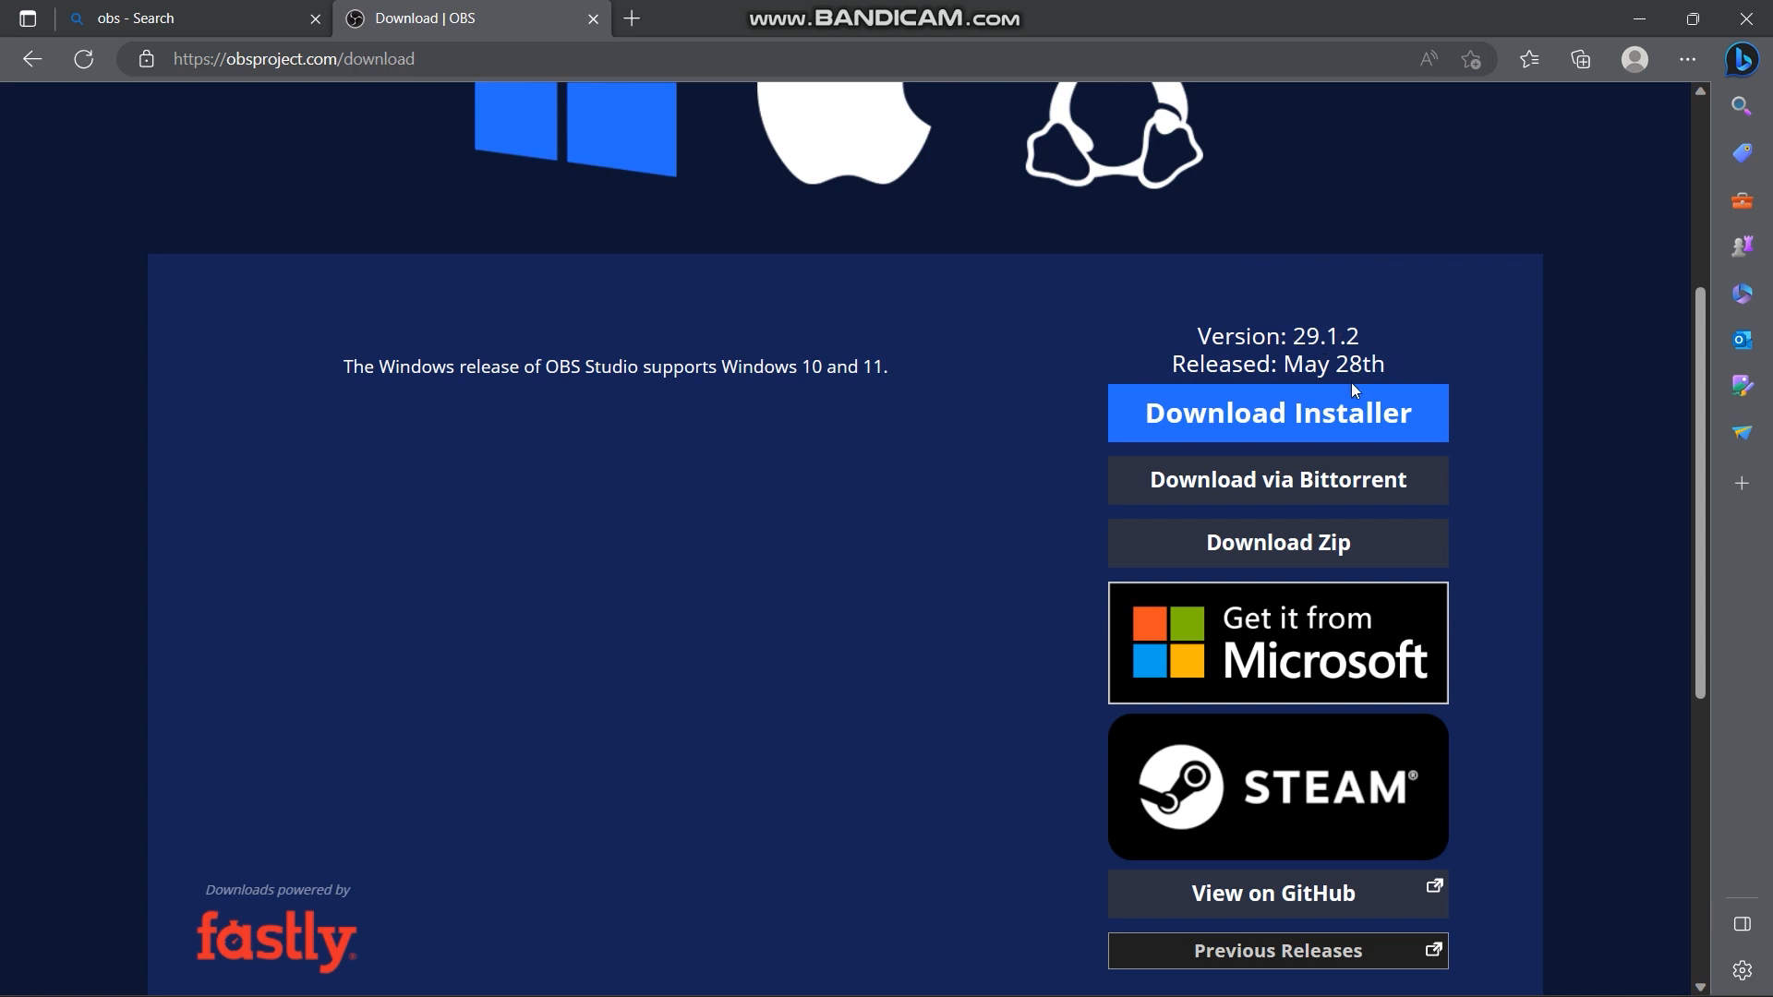
click(1271, 426)
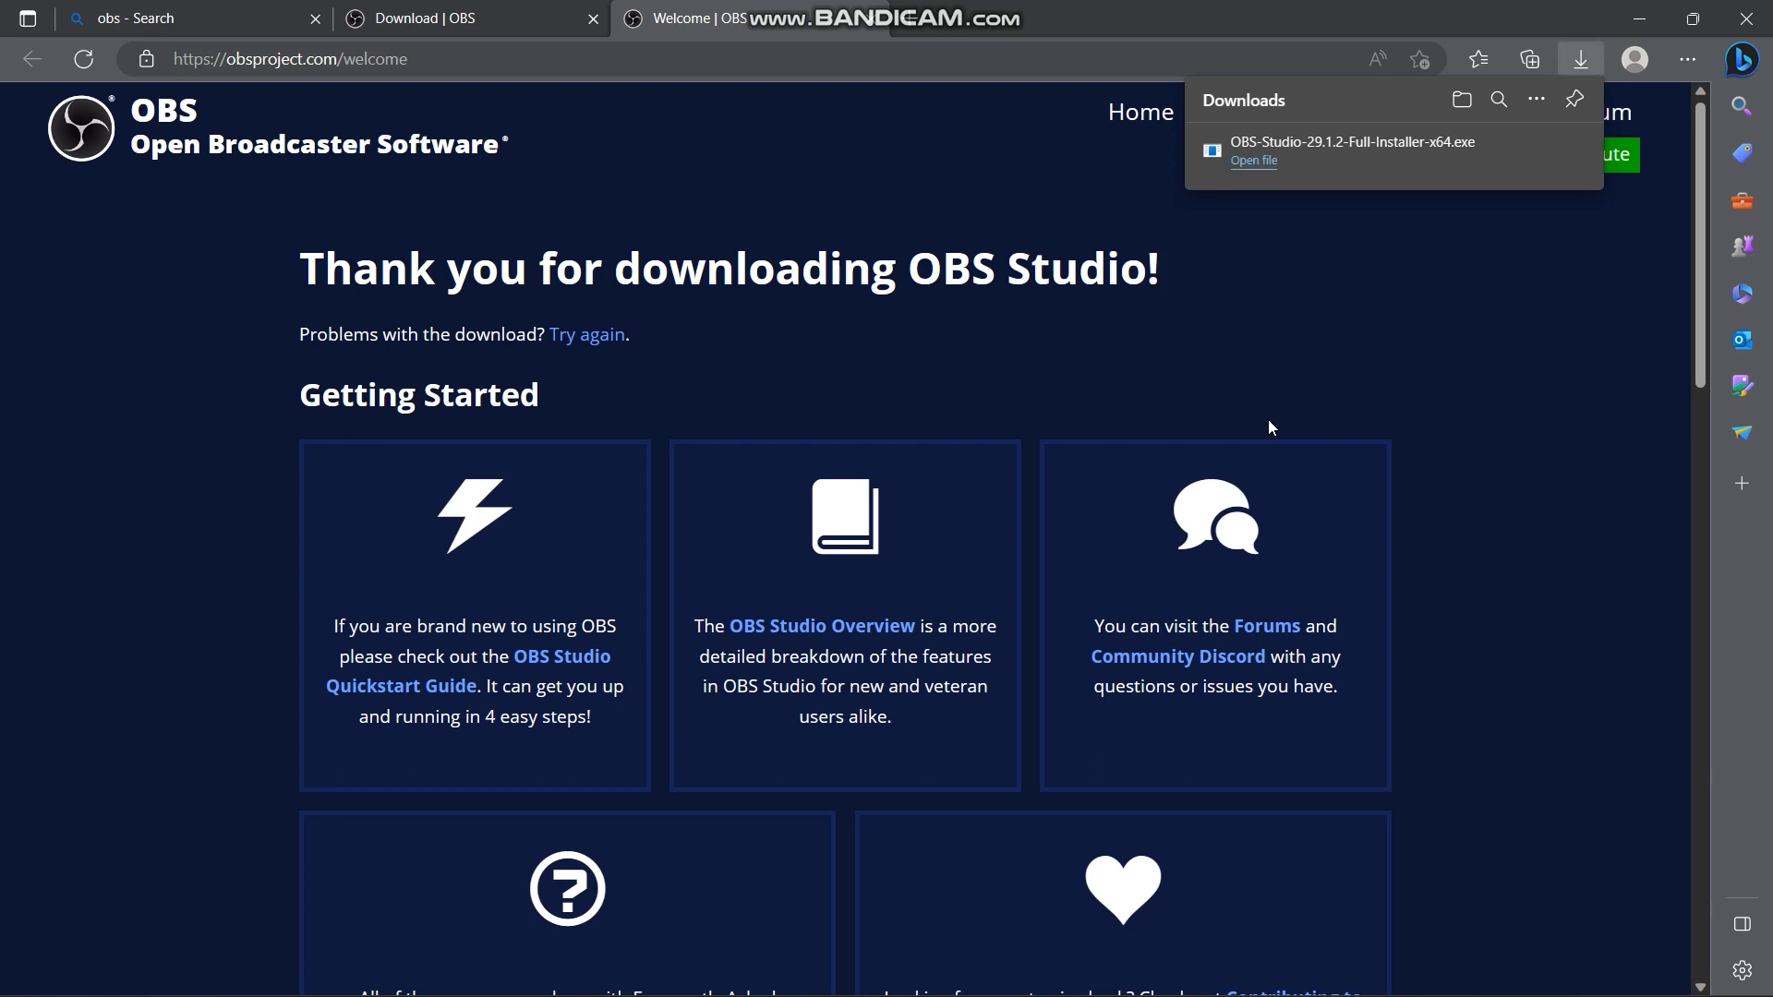
click(1254, 160)
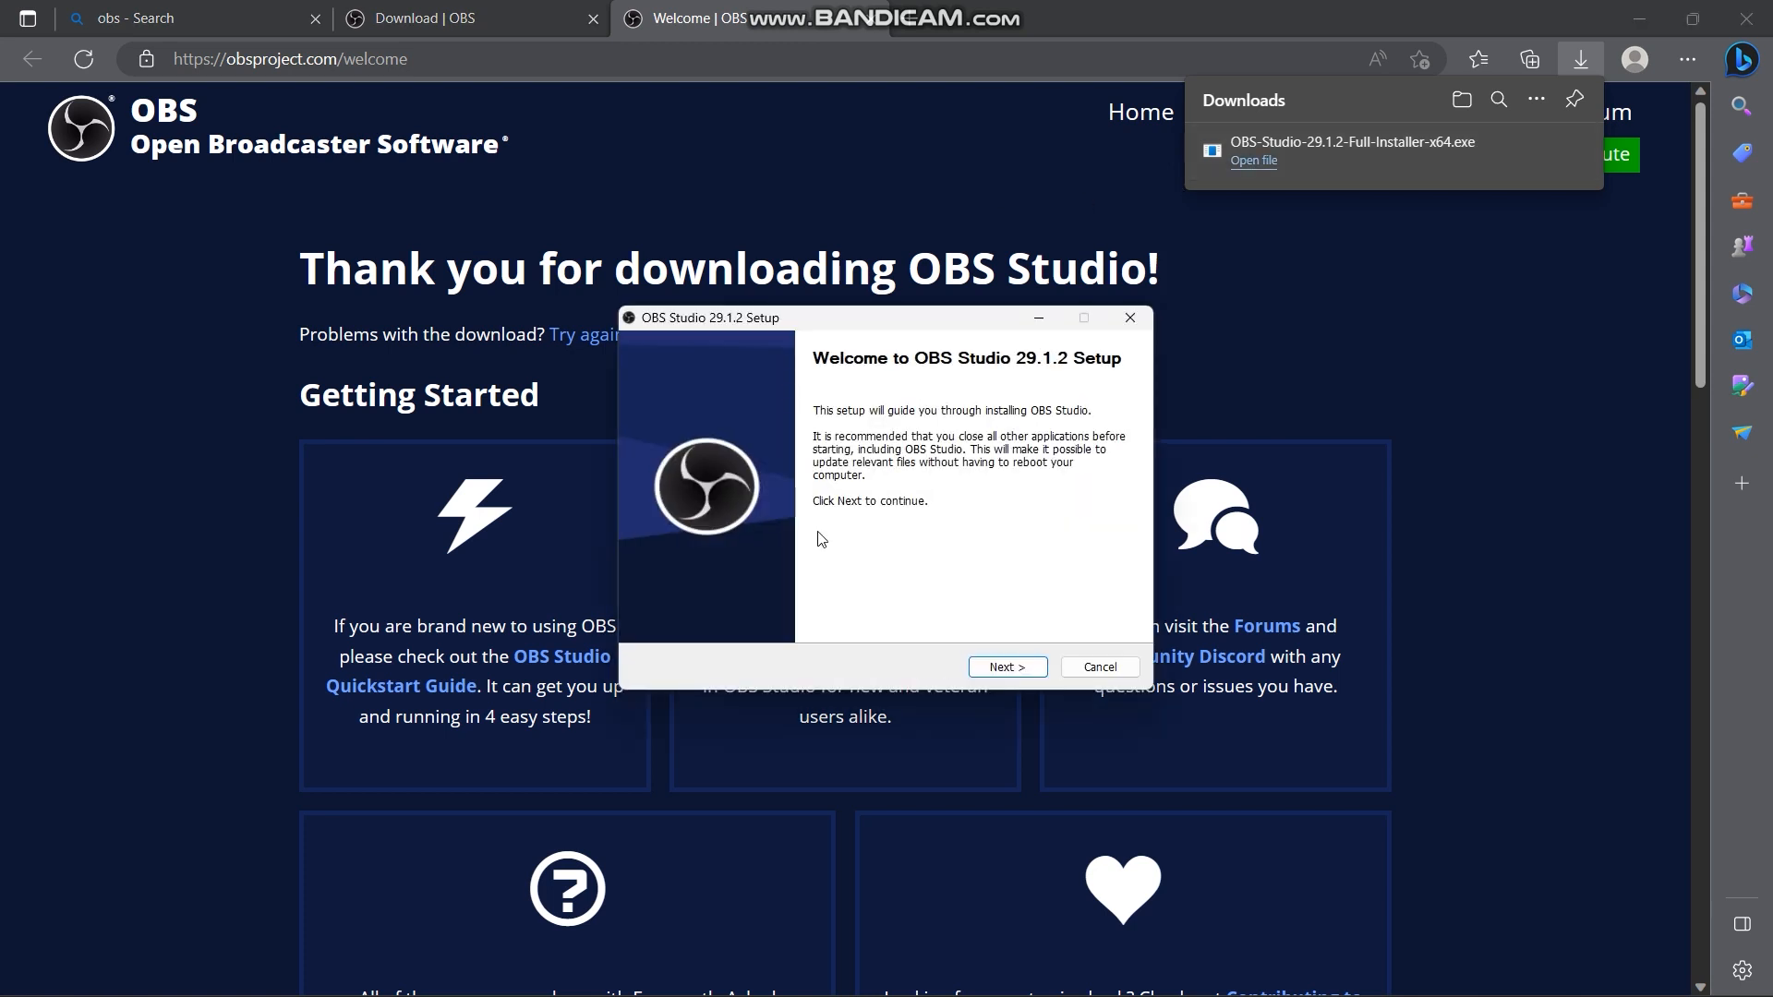
click(1645, 20)
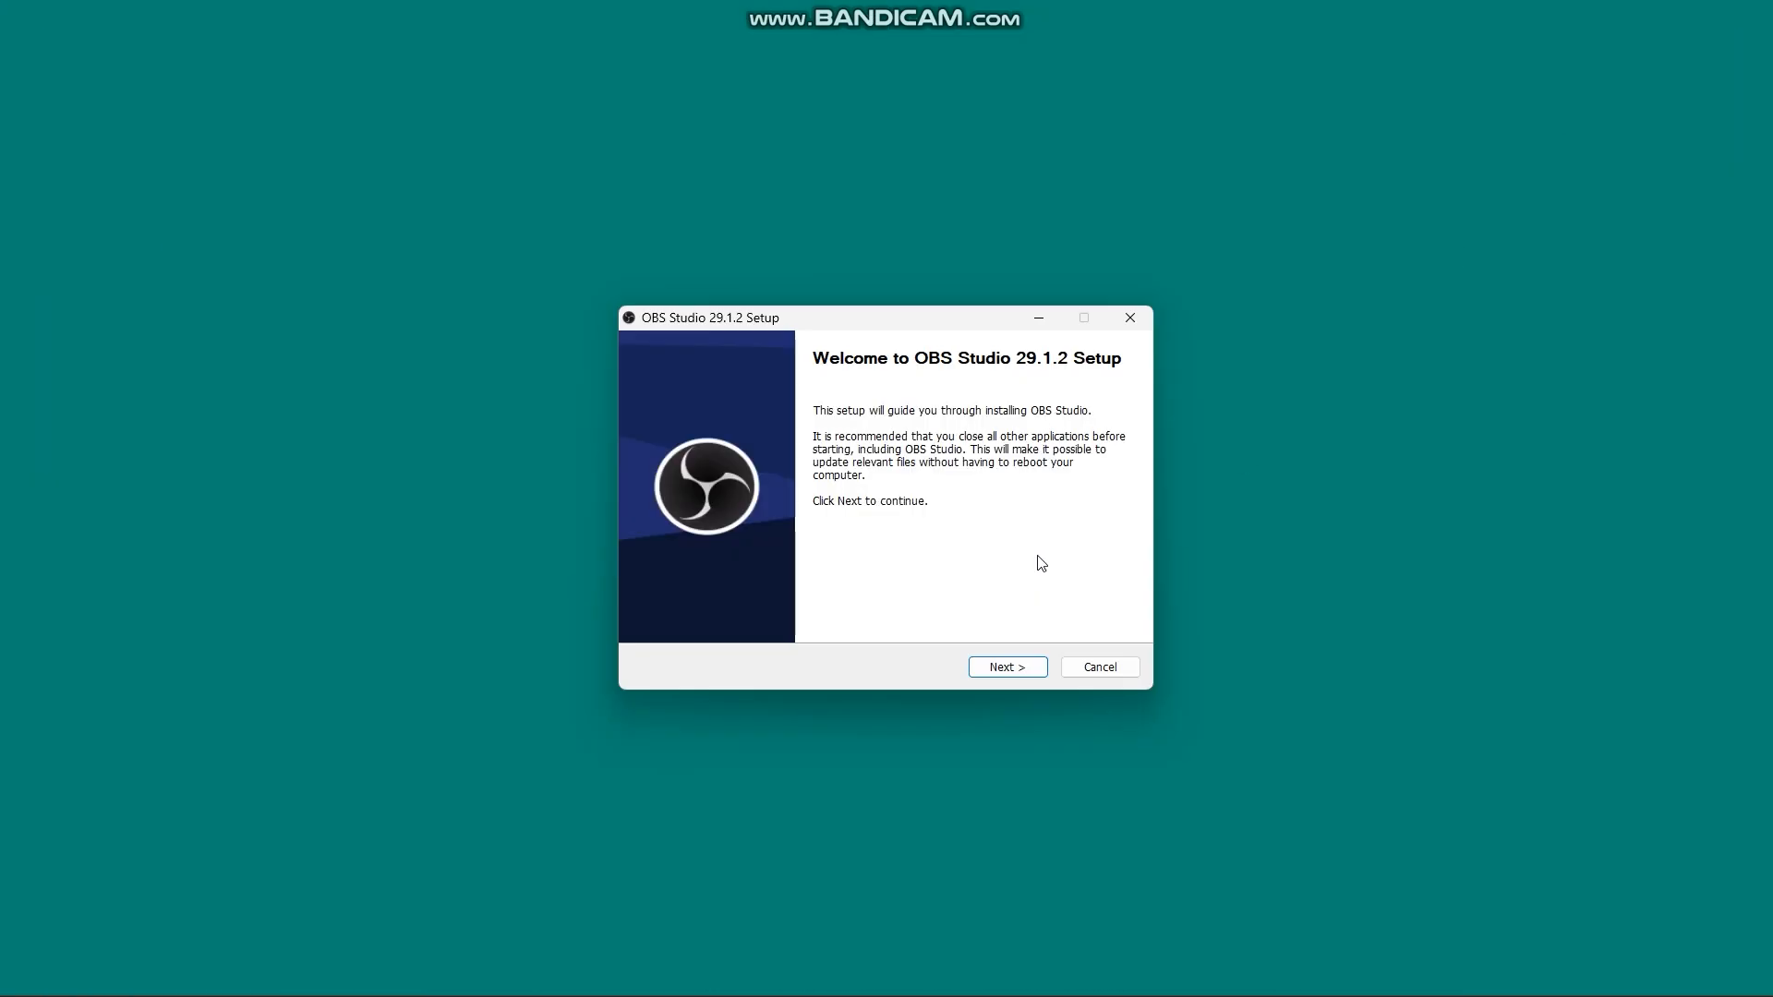
Step: Install OBS Studio in the default folder C:\Program Files\obs-studio, scrolling through the licence terms before accepting them
click(1010, 670)
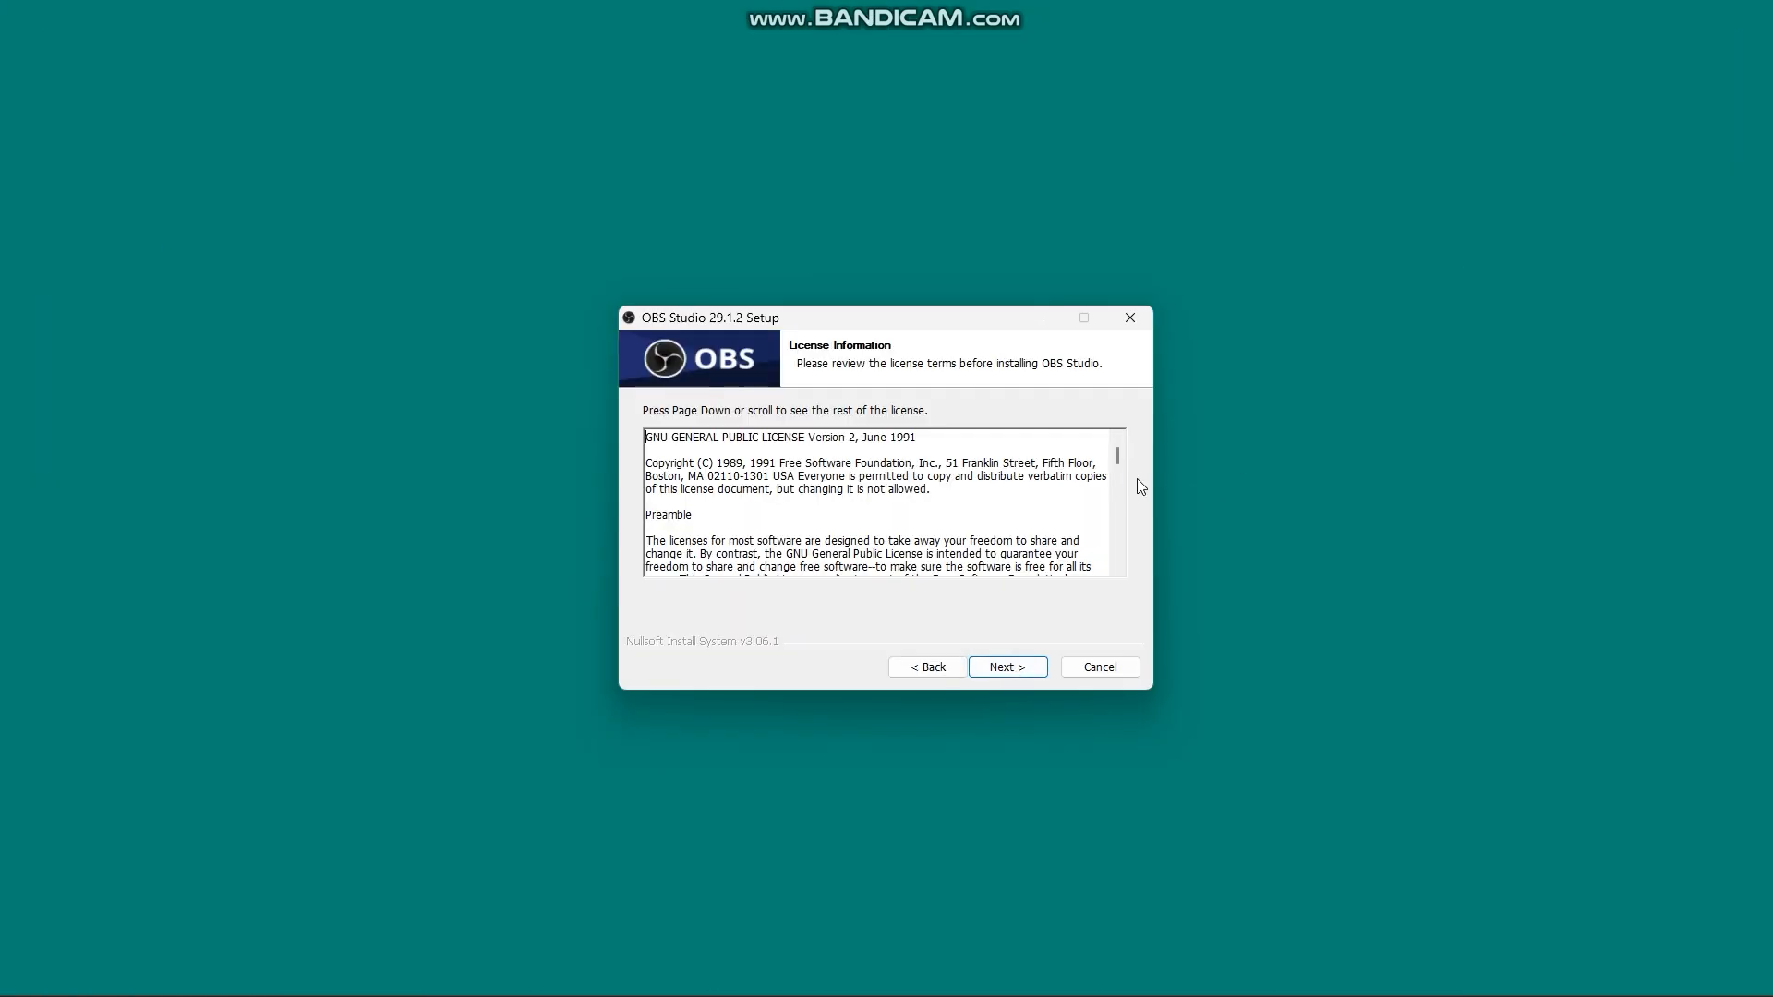
drag(1117, 456, 1132, 578)
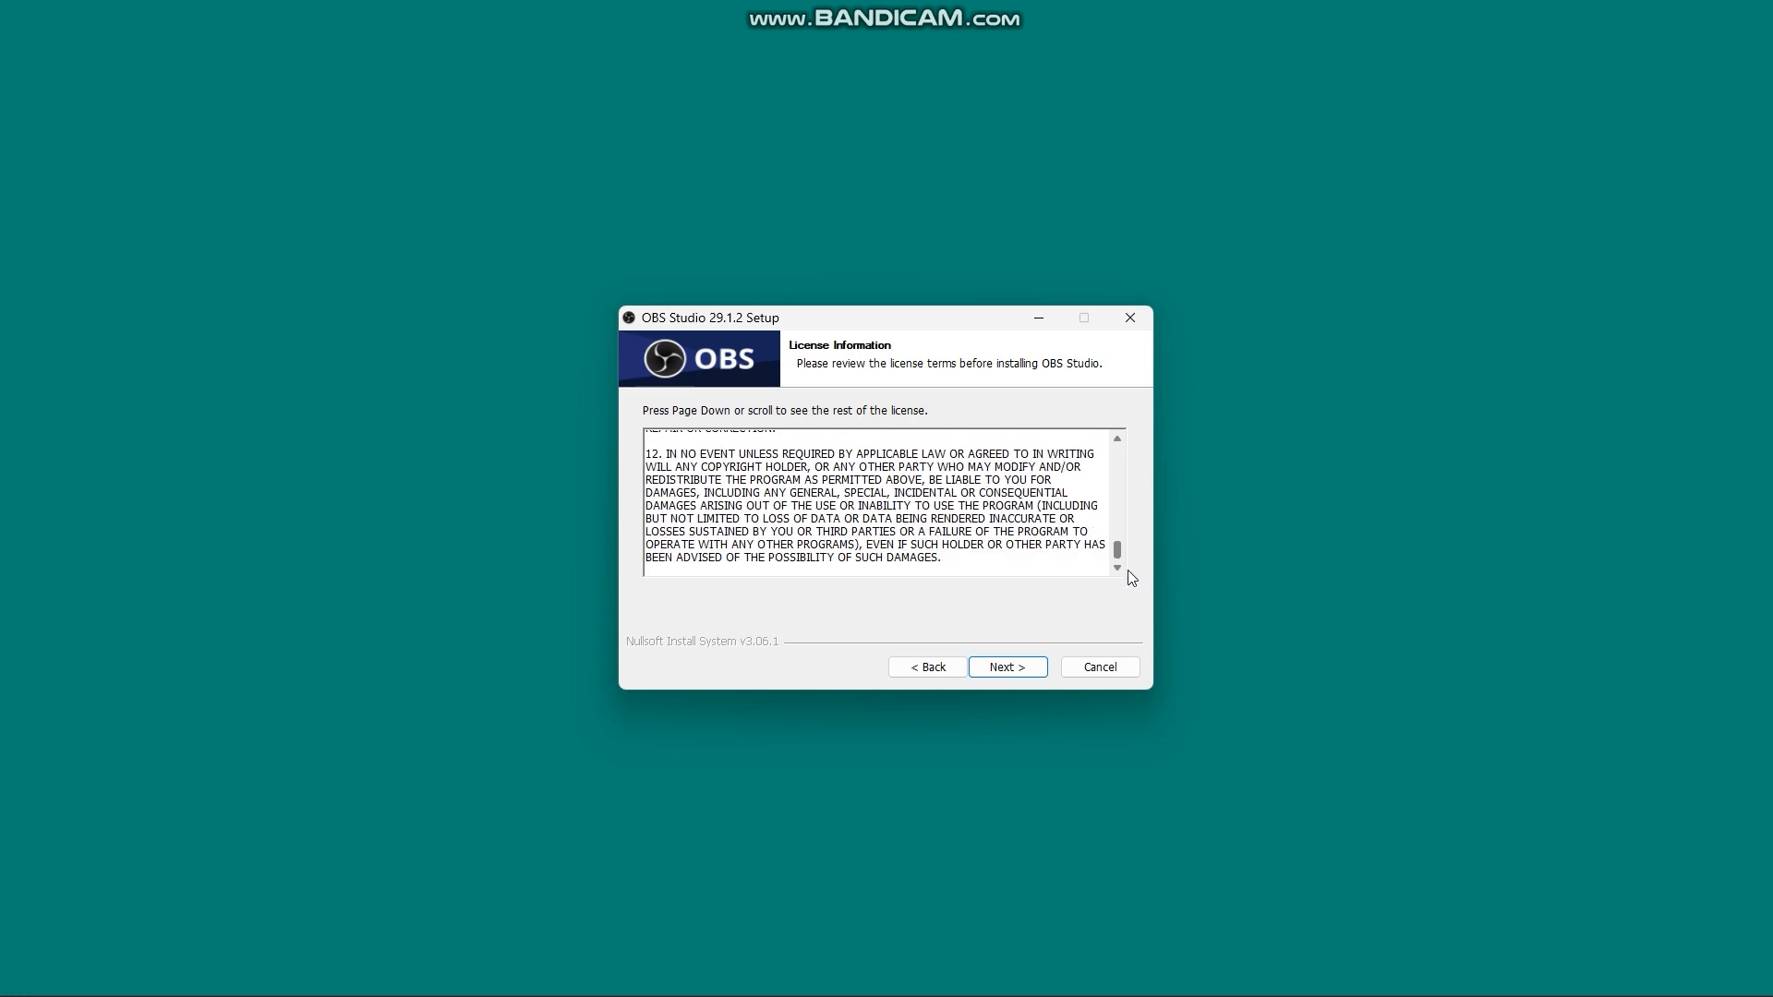
click(1012, 668)
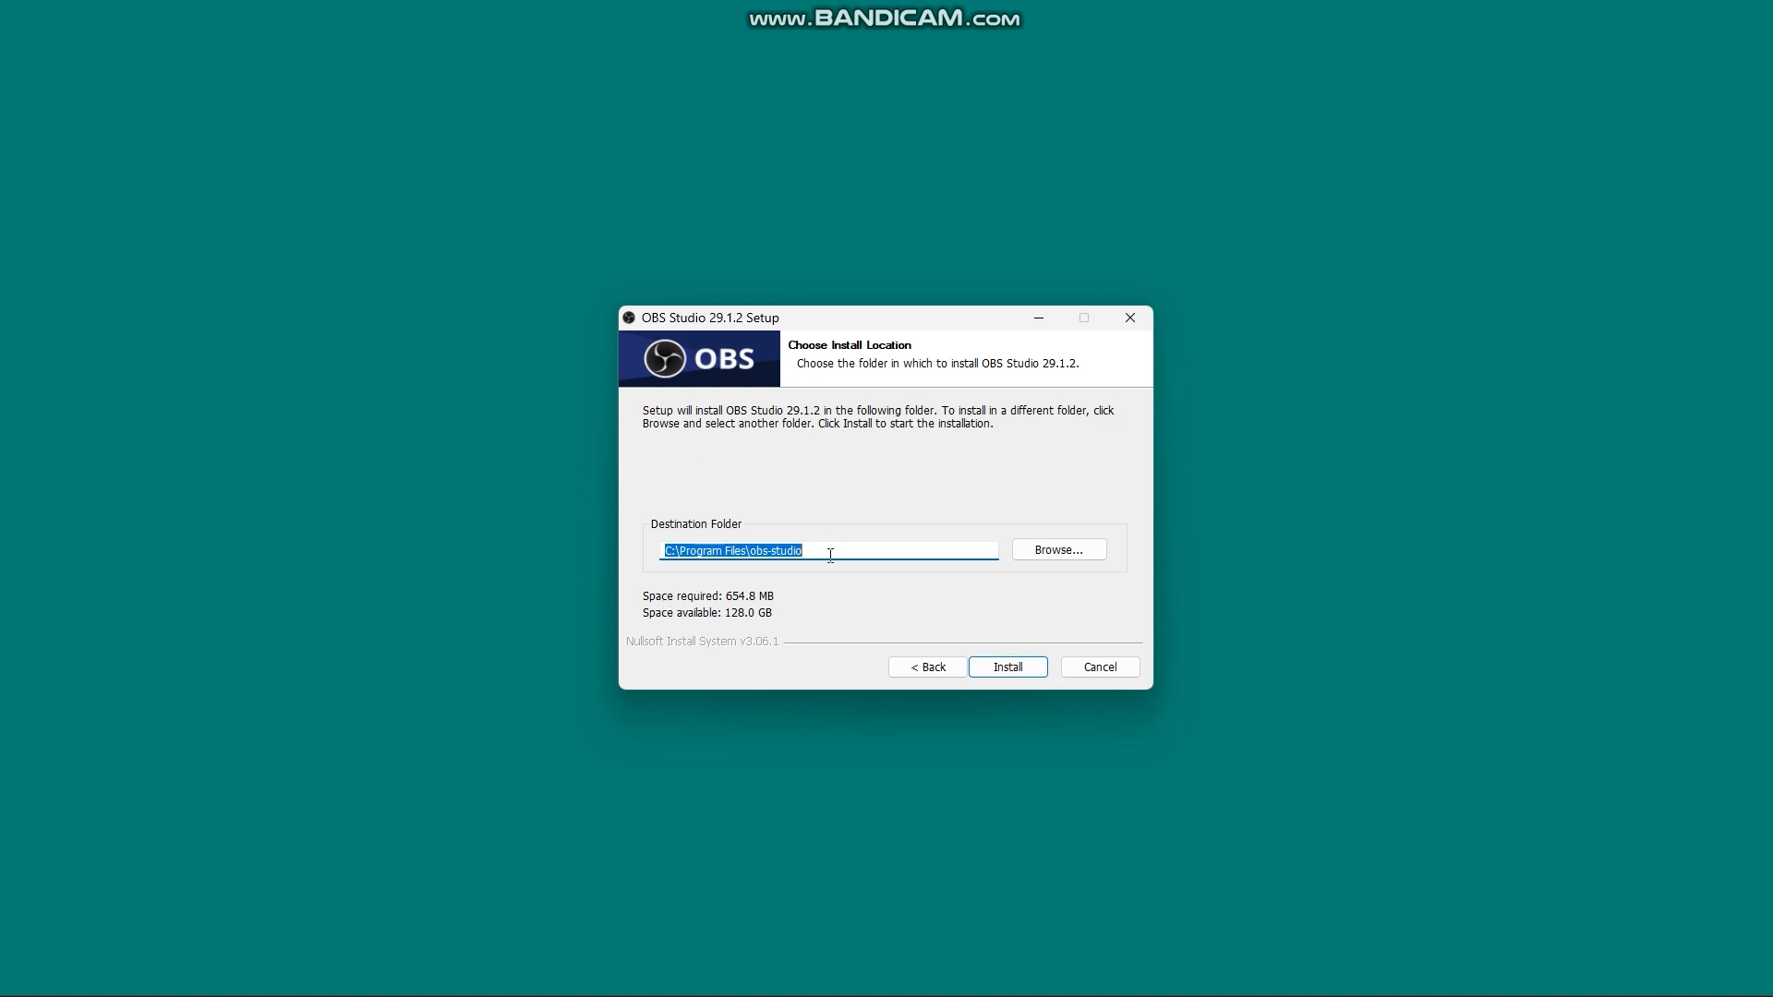
click(1008, 667)
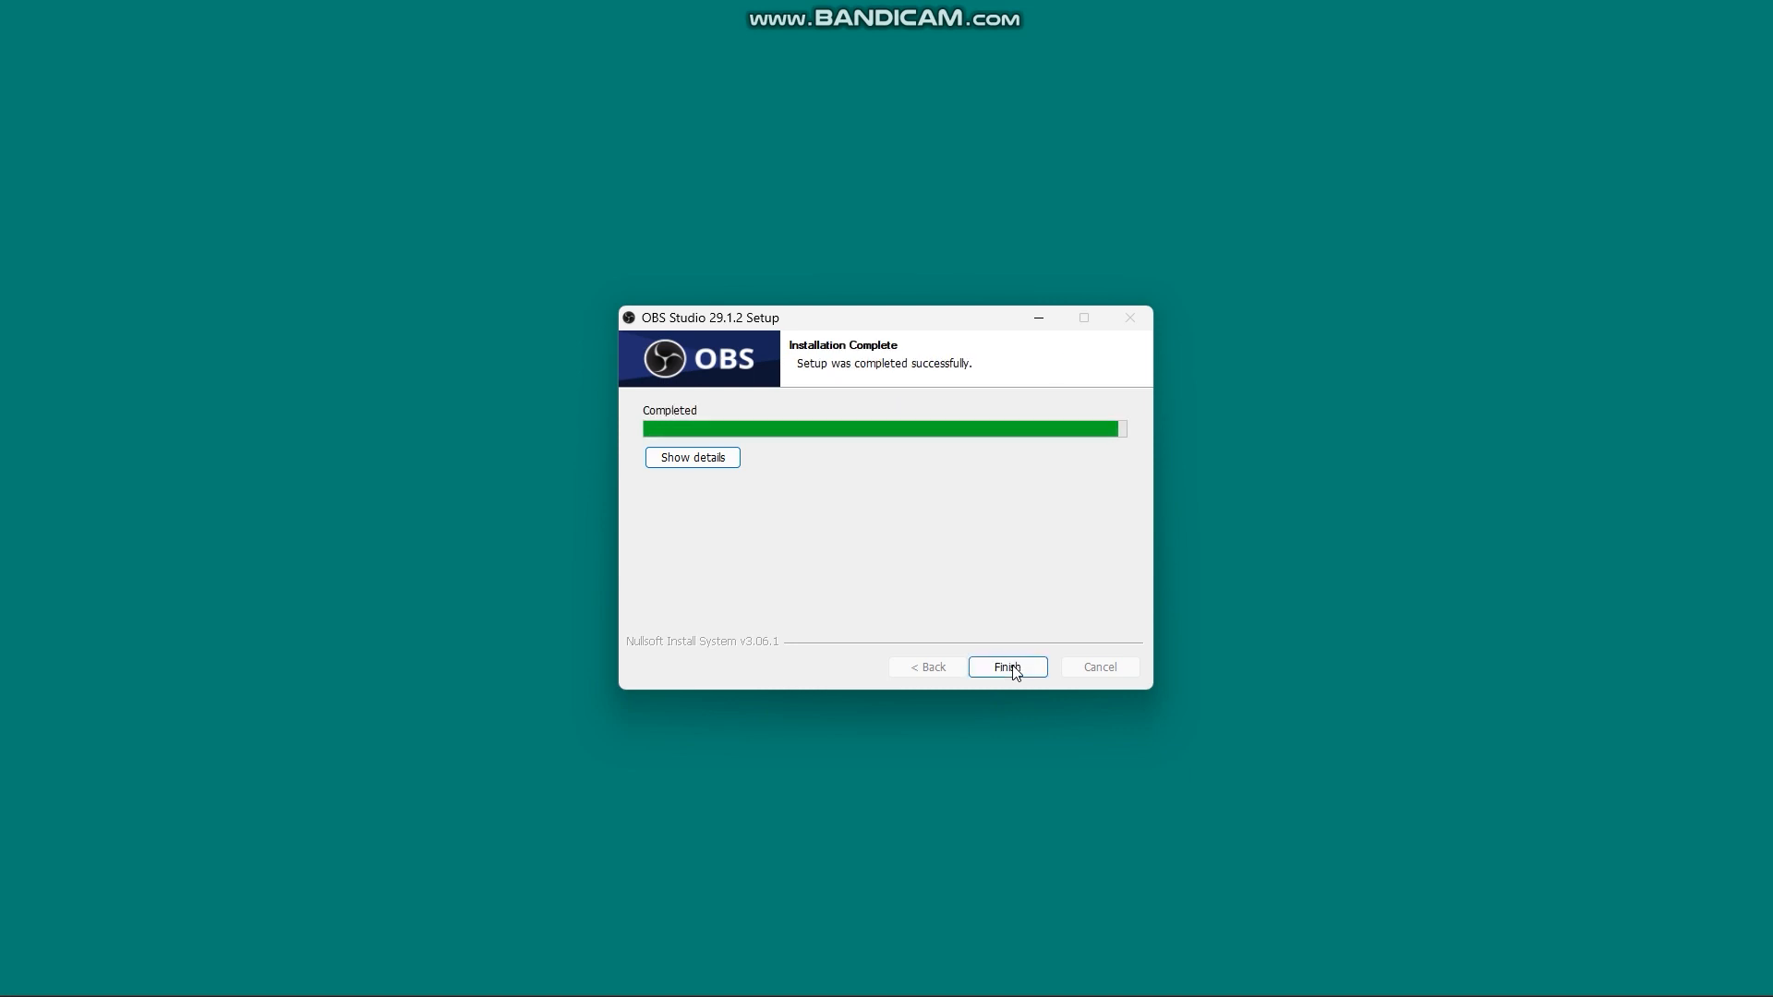
click(1016, 669)
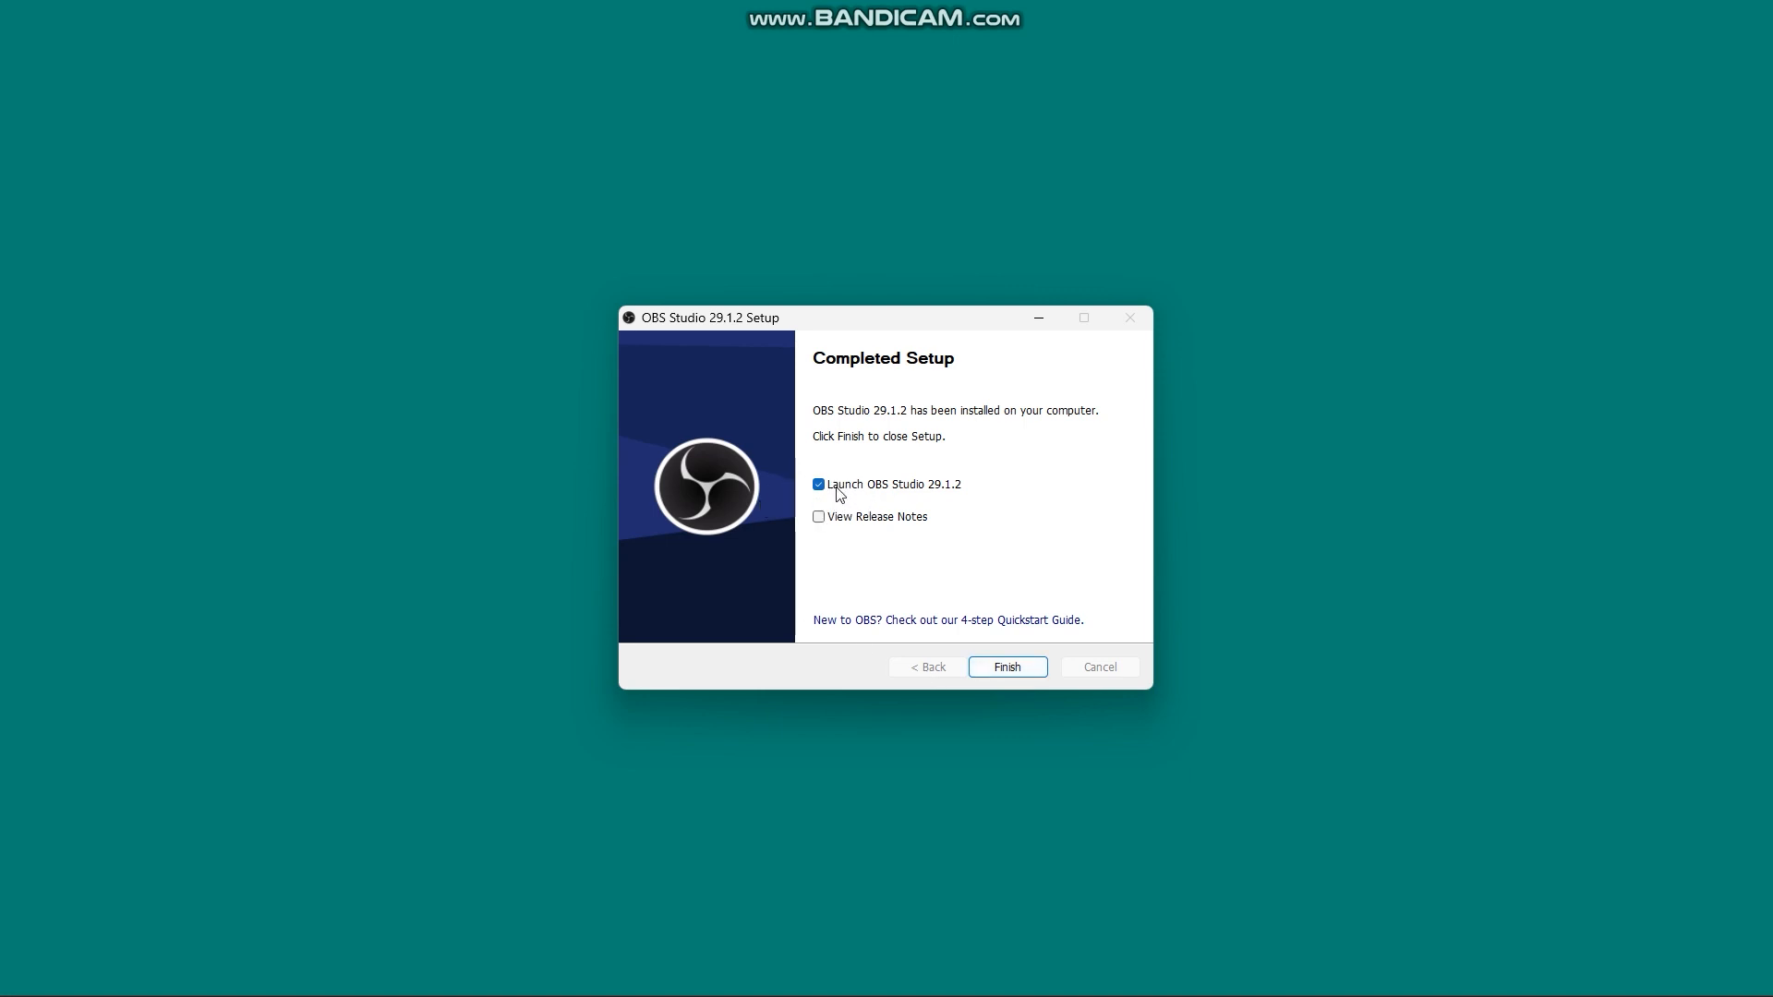
Step: Close the setup with OBS Studio 29.1.2 launching, dismiss the Auto-Configuration Wizard and maximize the OBS window
click(1010, 667)
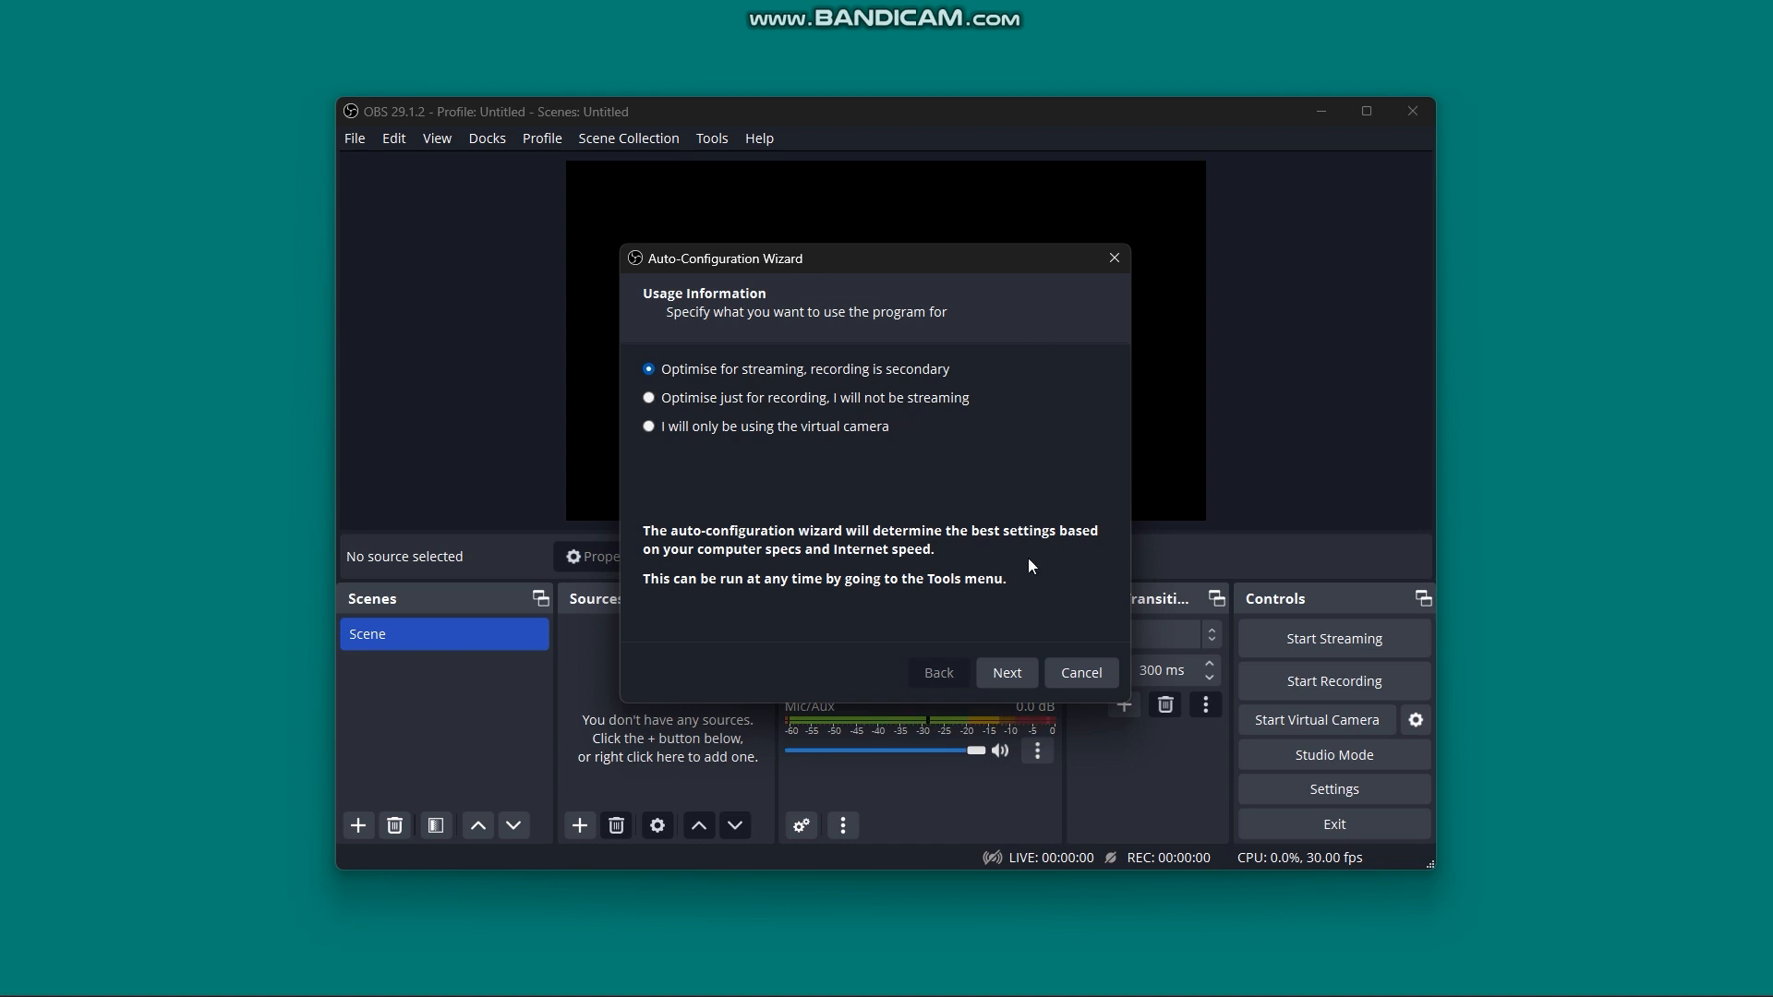
click(1077, 673)
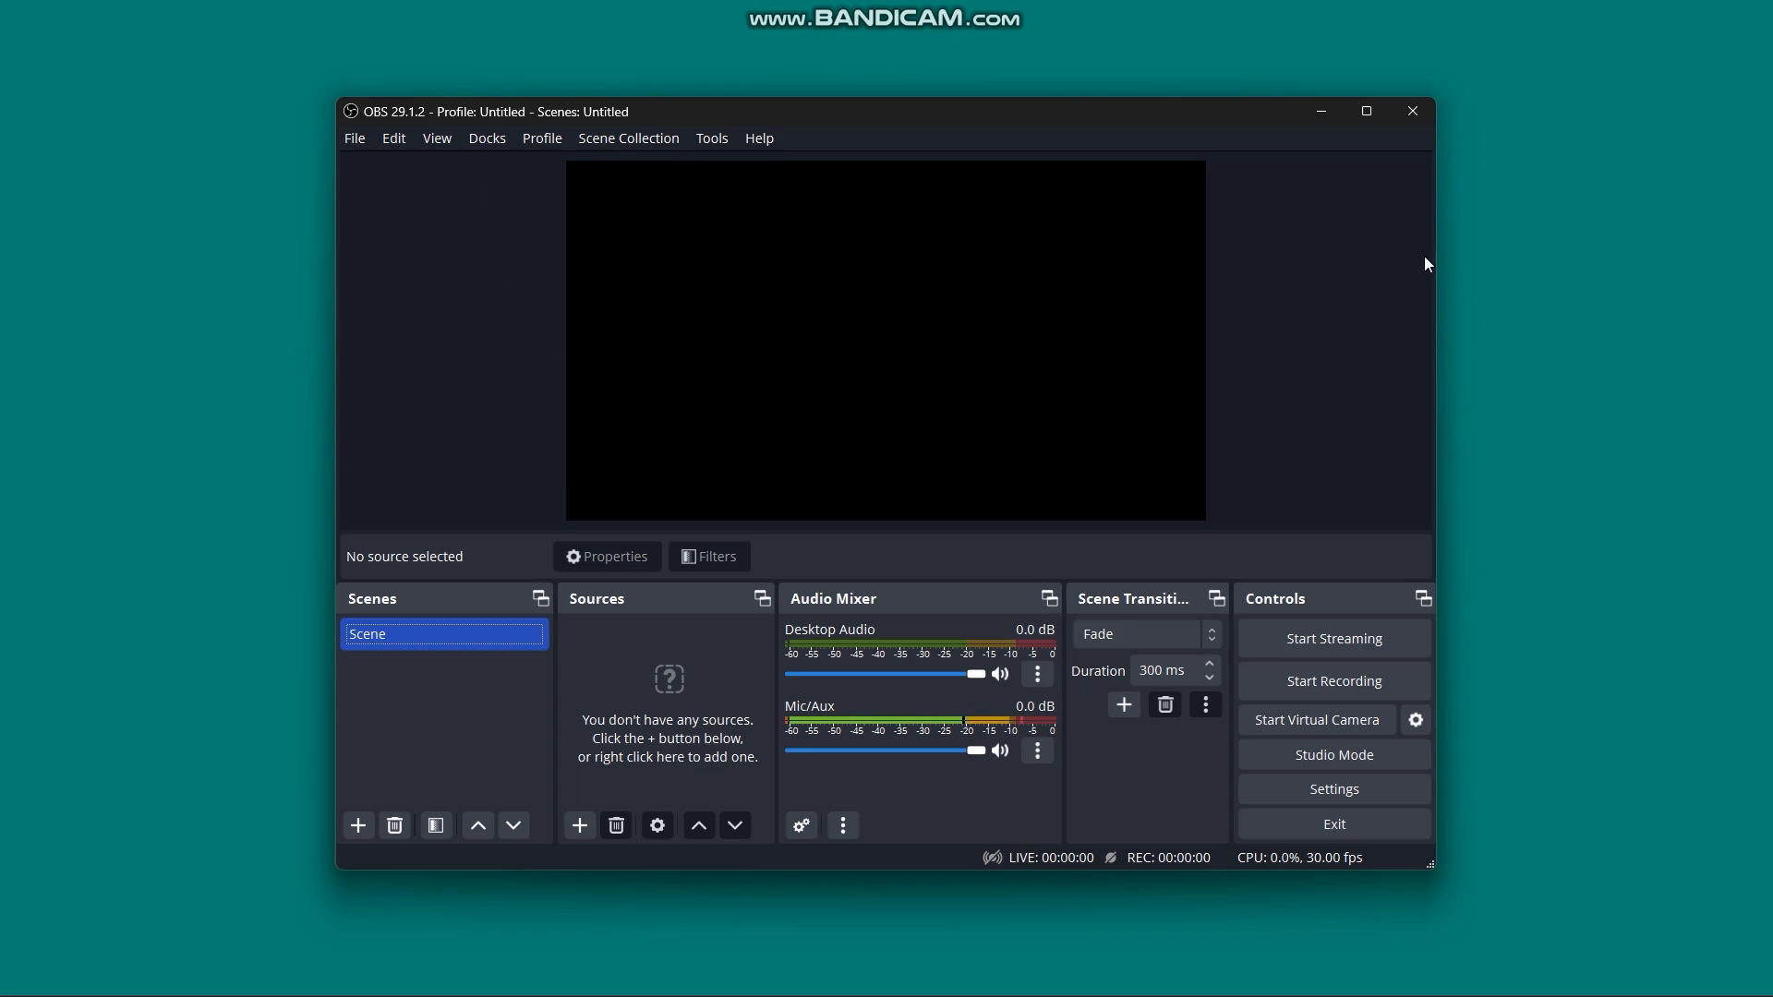
click(1367, 115)
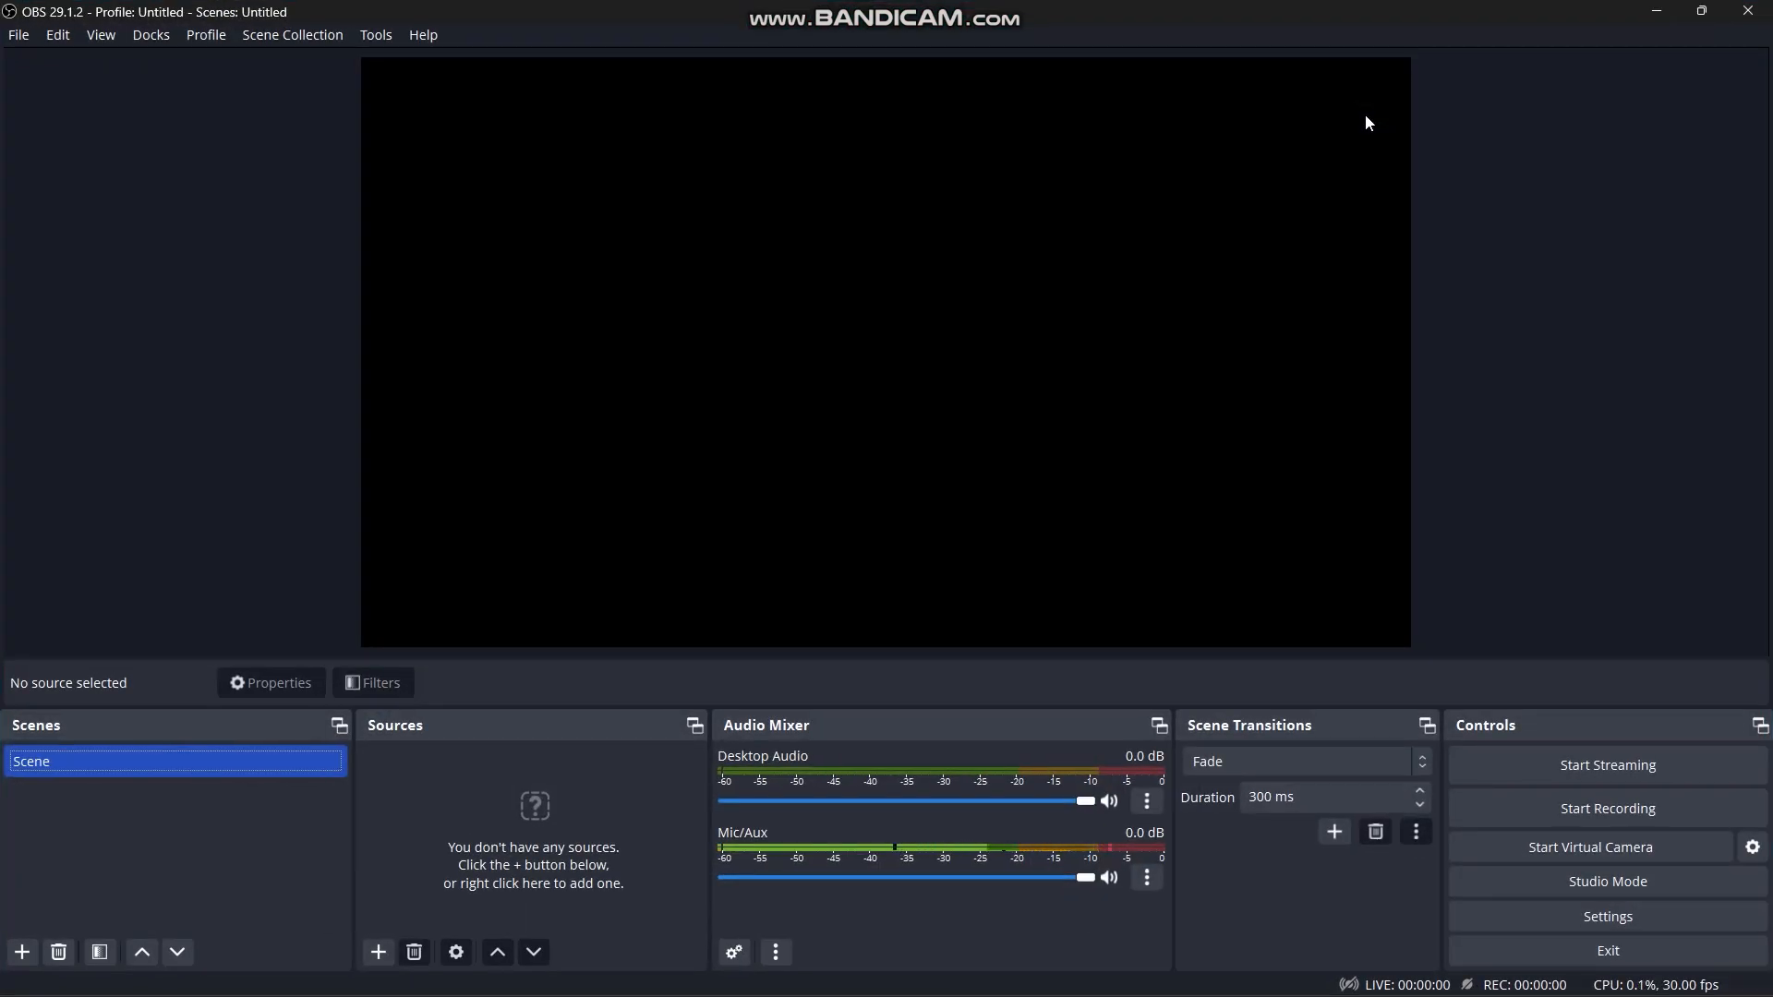
Step: Change the interface language to Bahasa Indonesia in the general settings, apply it and restart OBS Studio
click(19, 36)
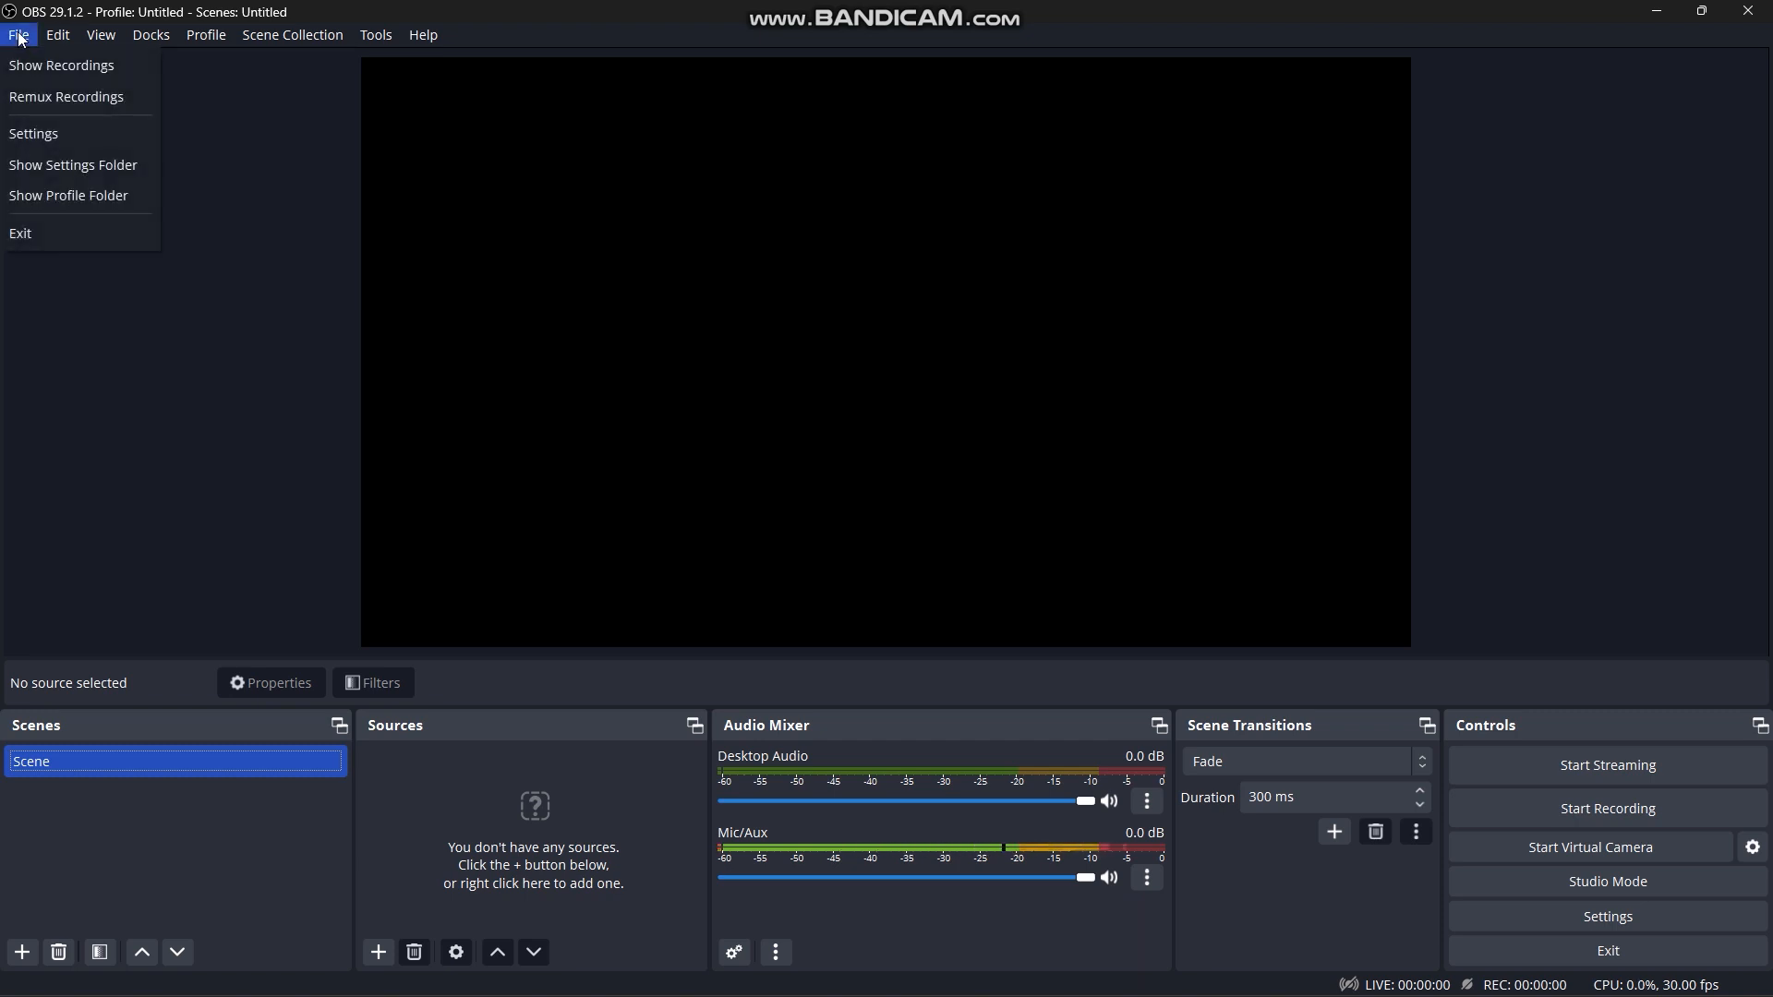
click(23, 145)
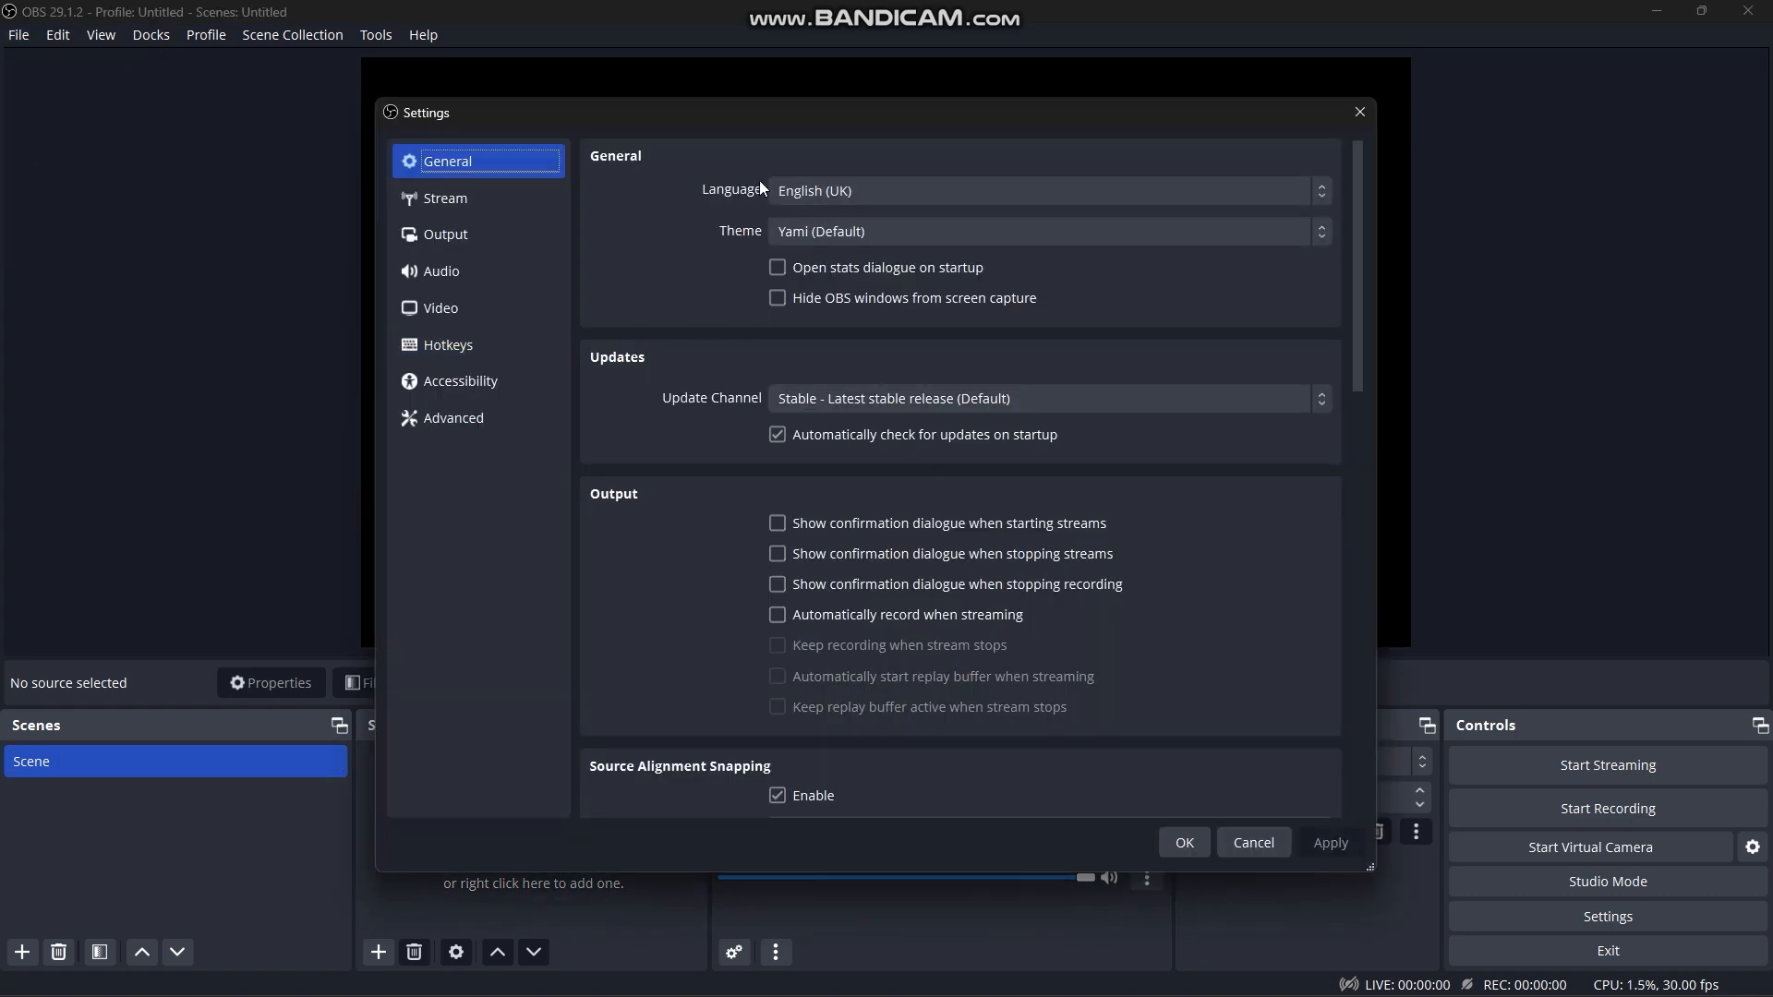
click(873, 189)
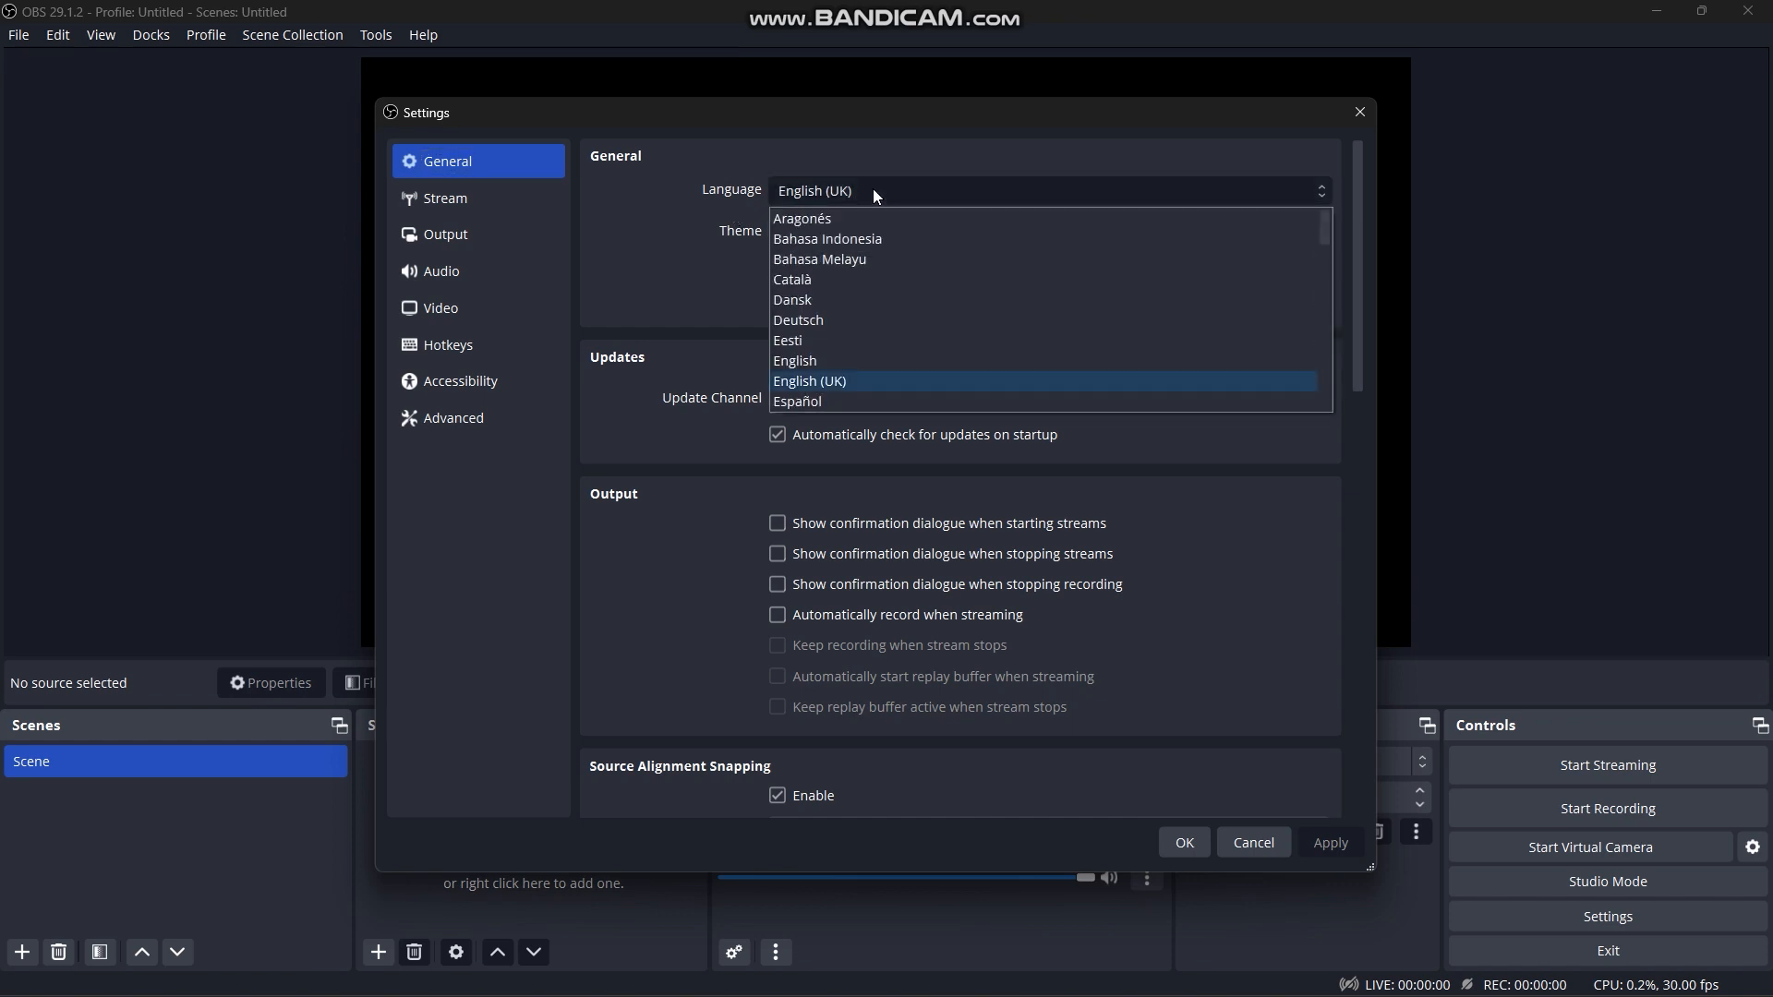
click(870, 240)
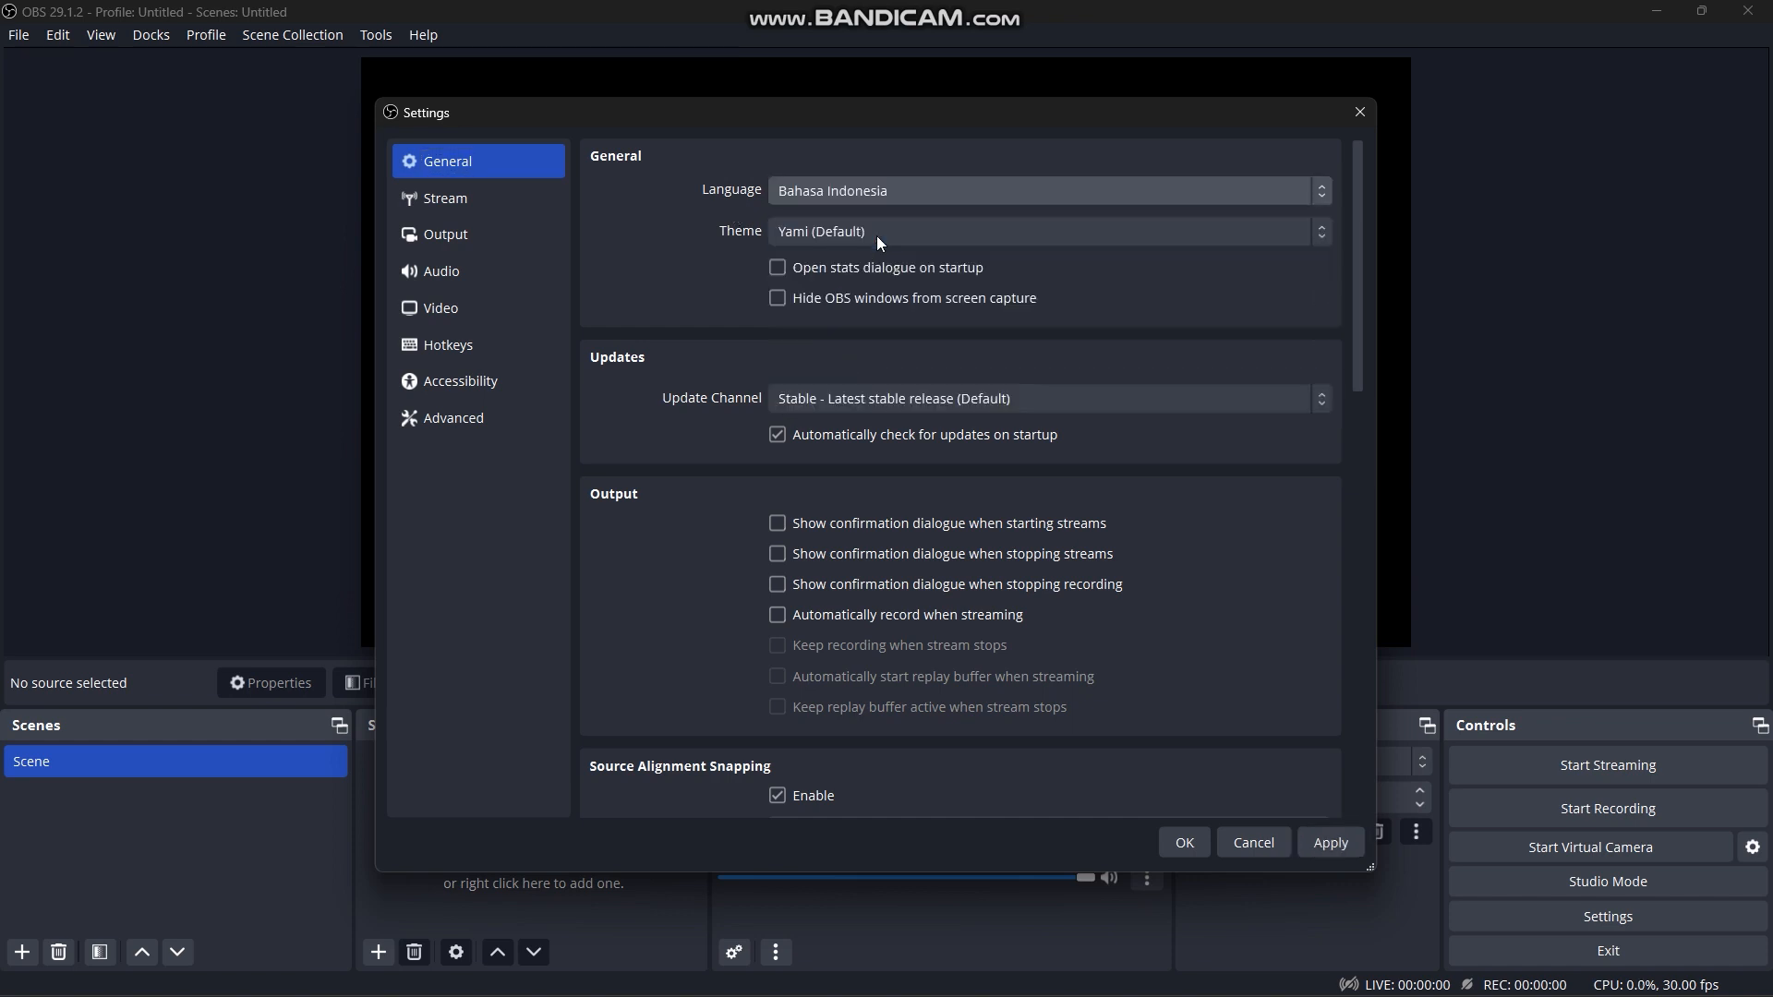
click(1331, 844)
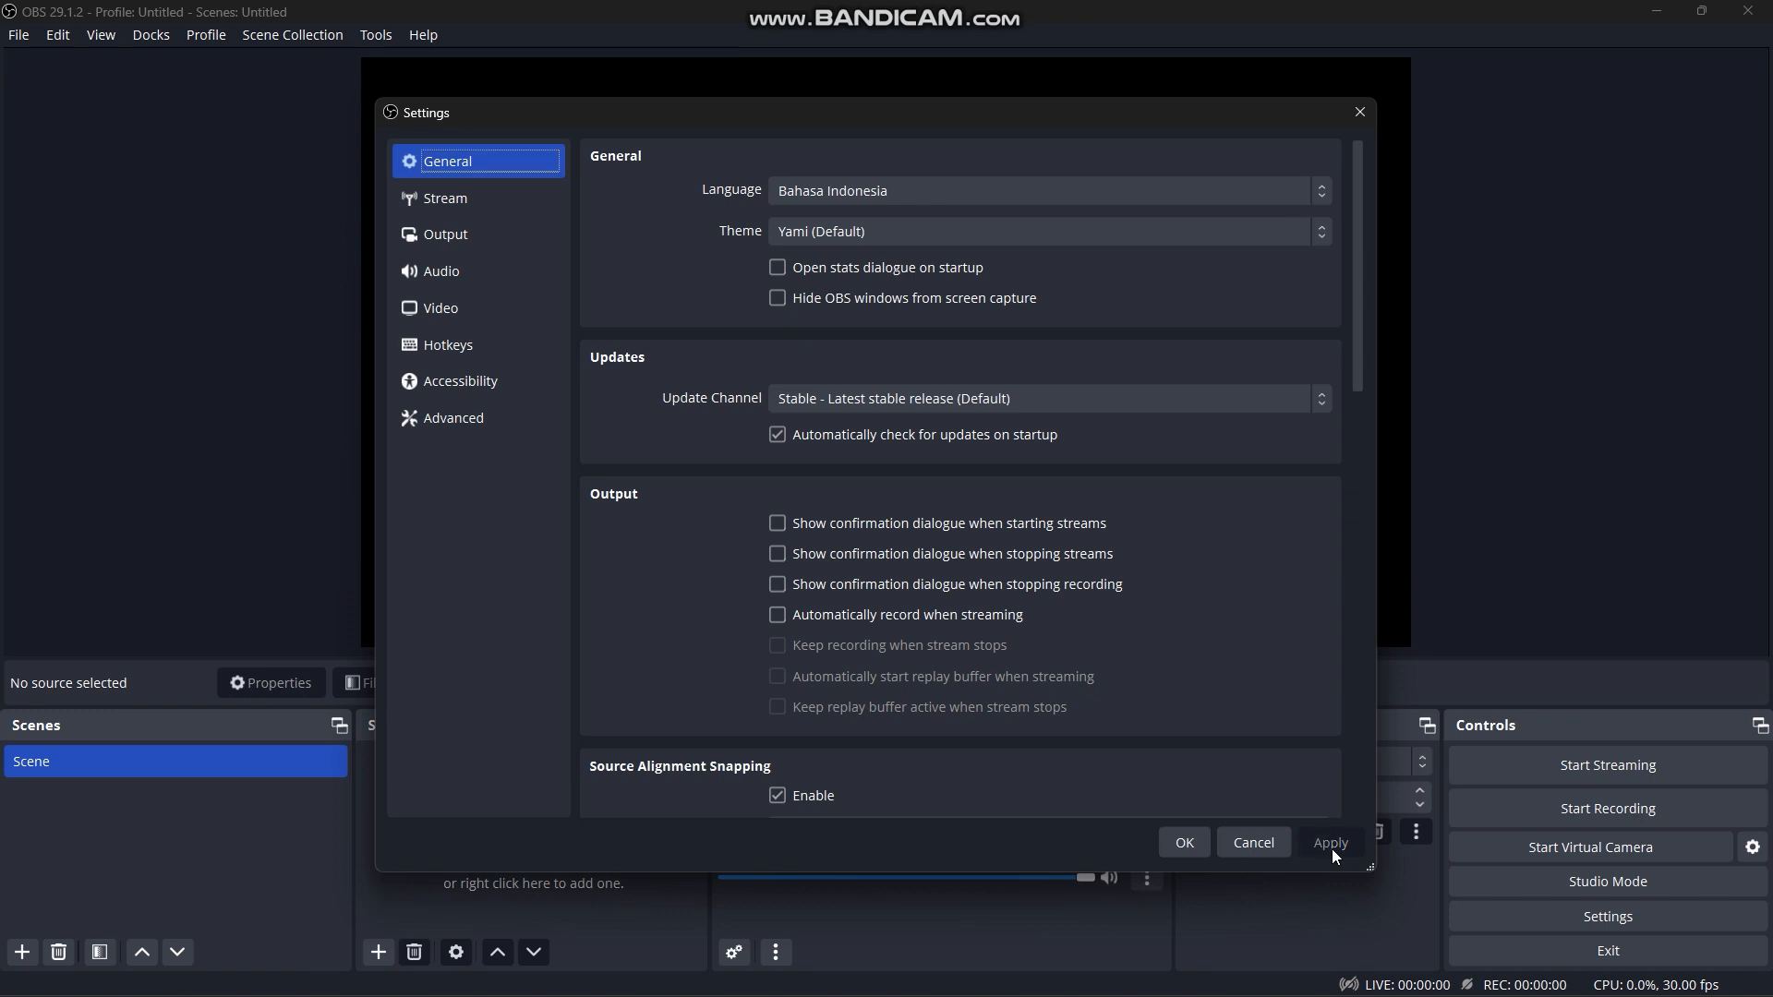
click(1184, 842)
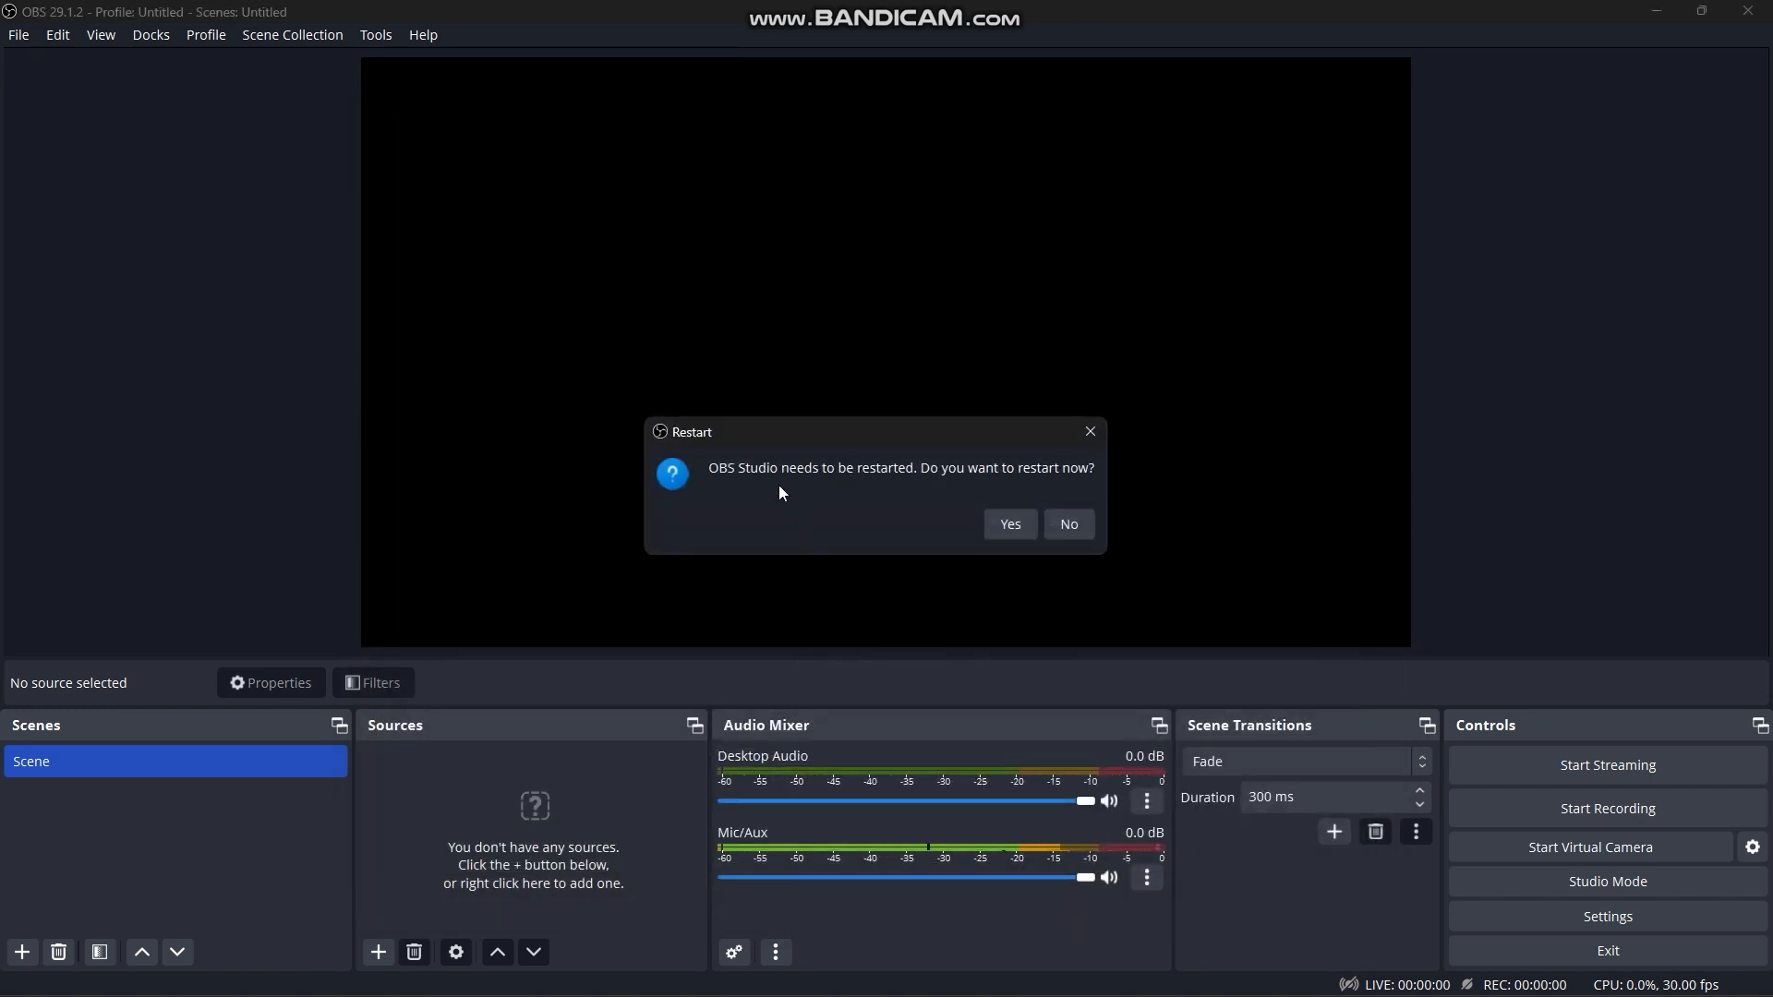
click(1011, 527)
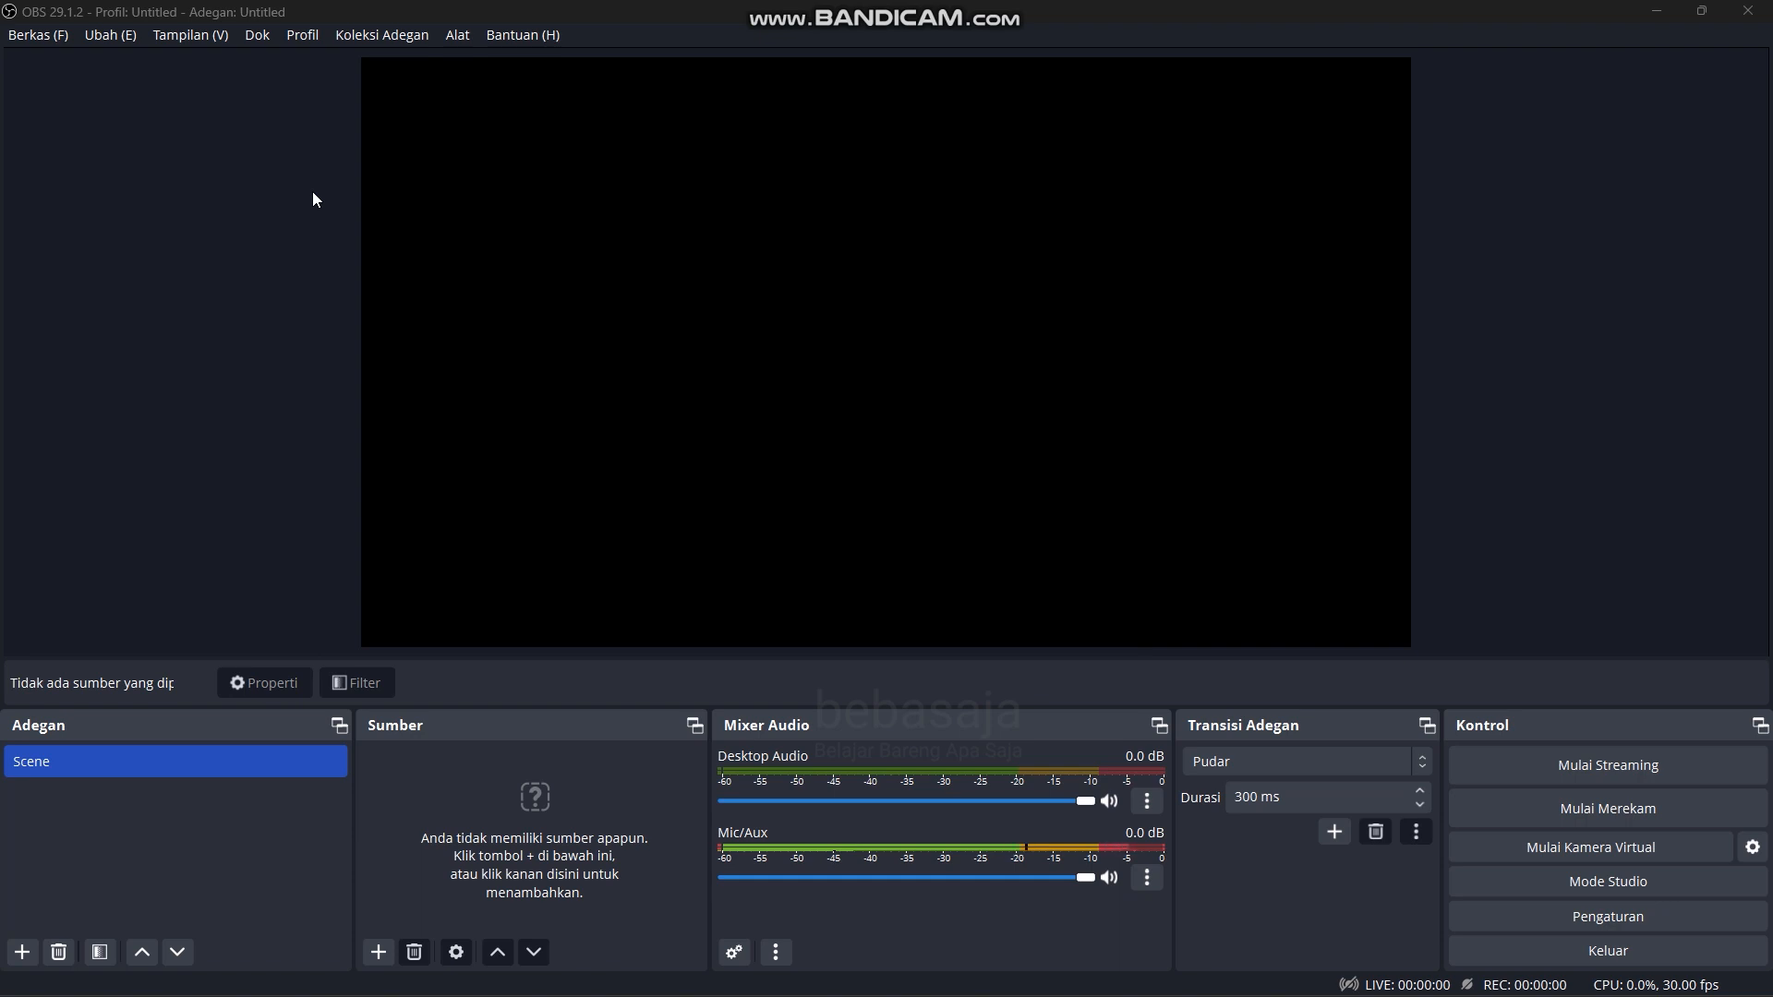
Step: Rename the current Untitled profile as "Youtube HD Reguler"
click(299, 37)
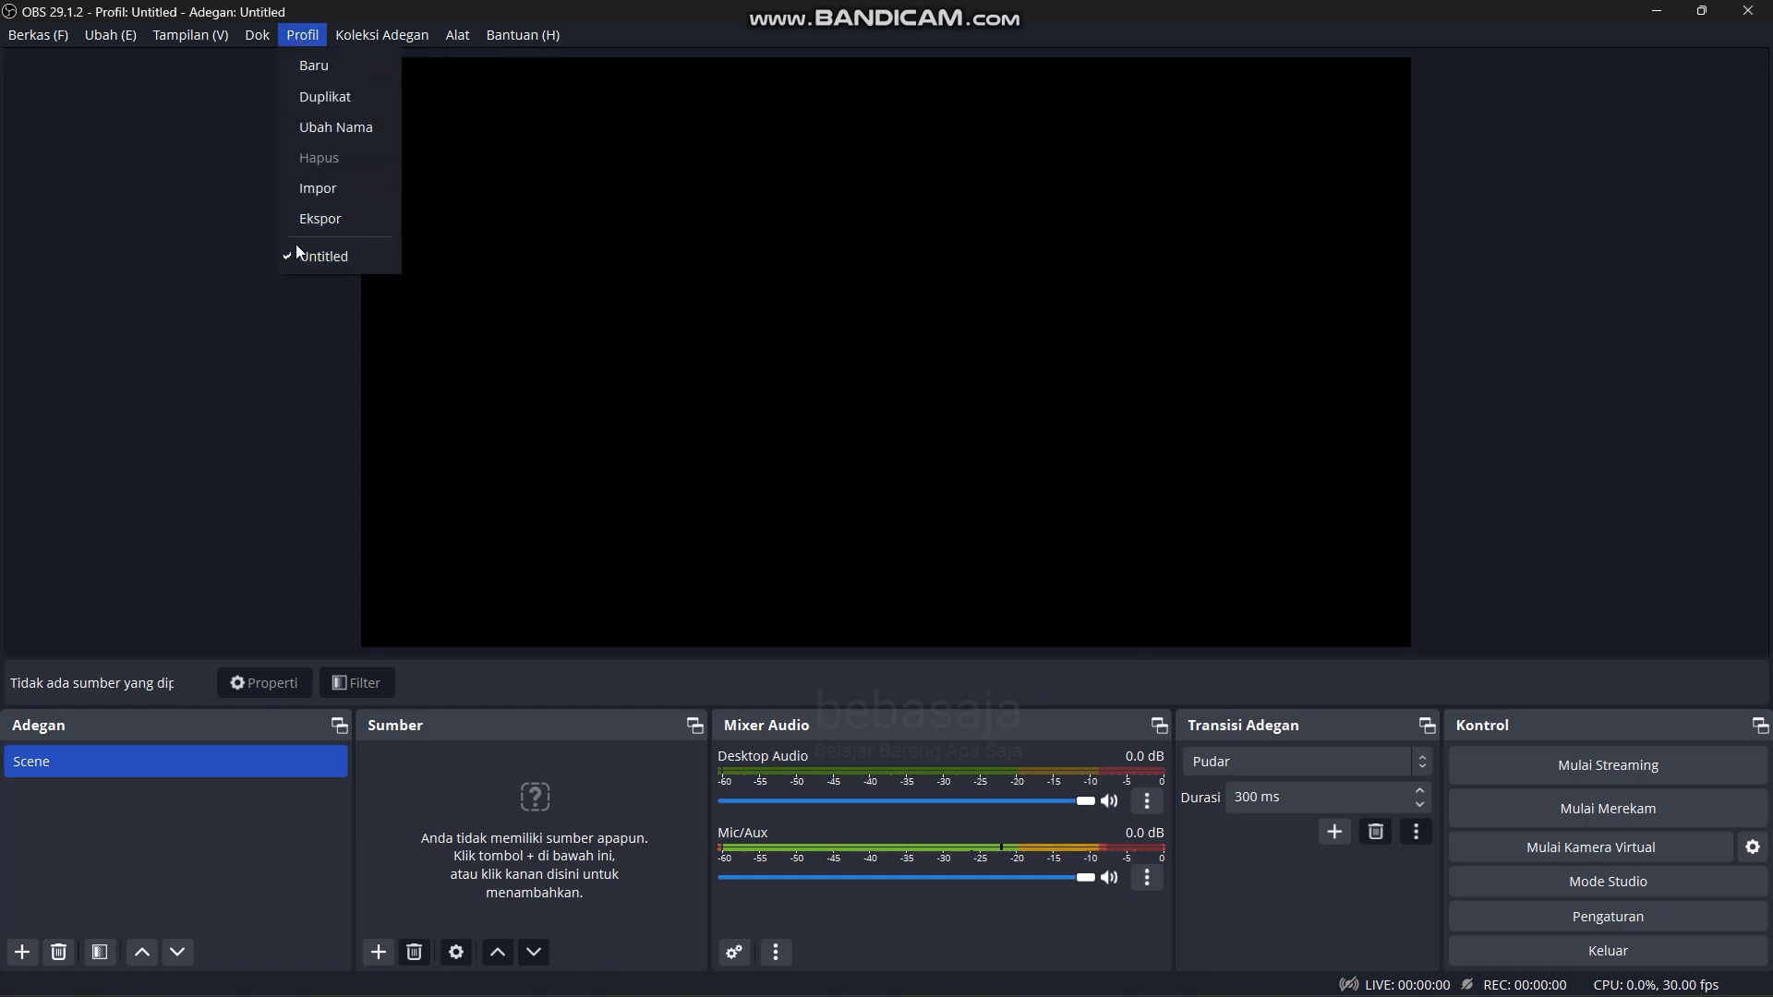
click(344, 127)
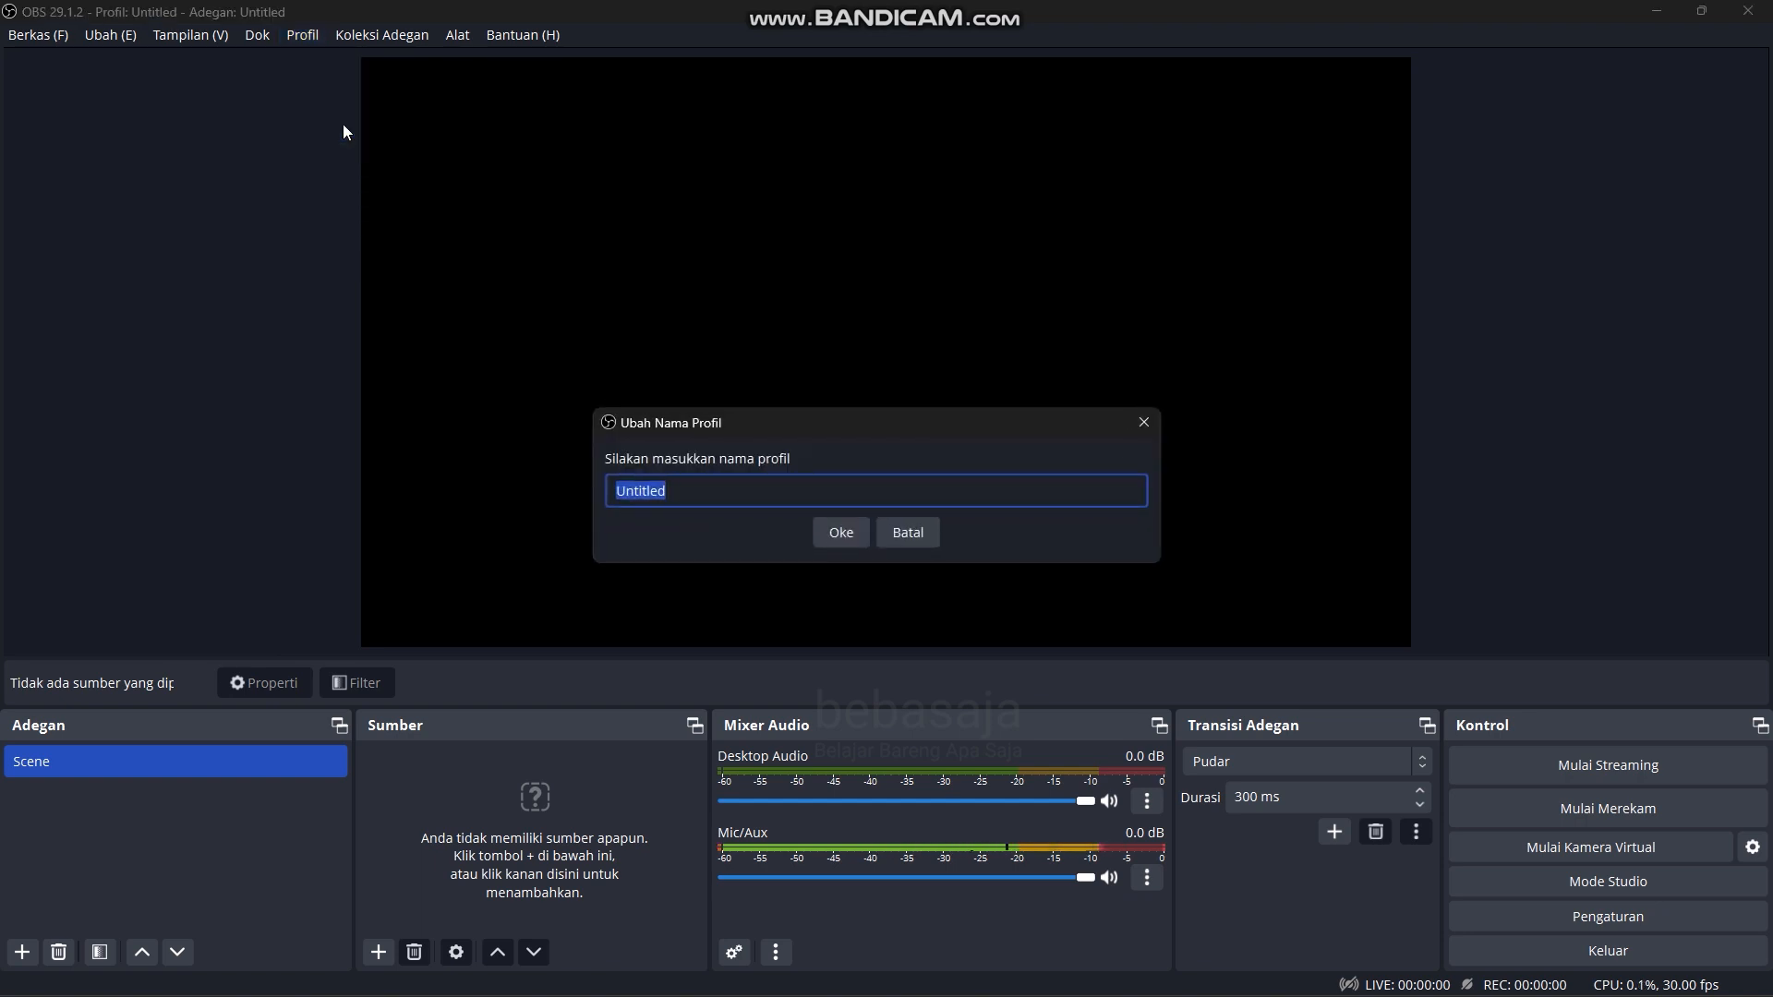
text(Youtube)
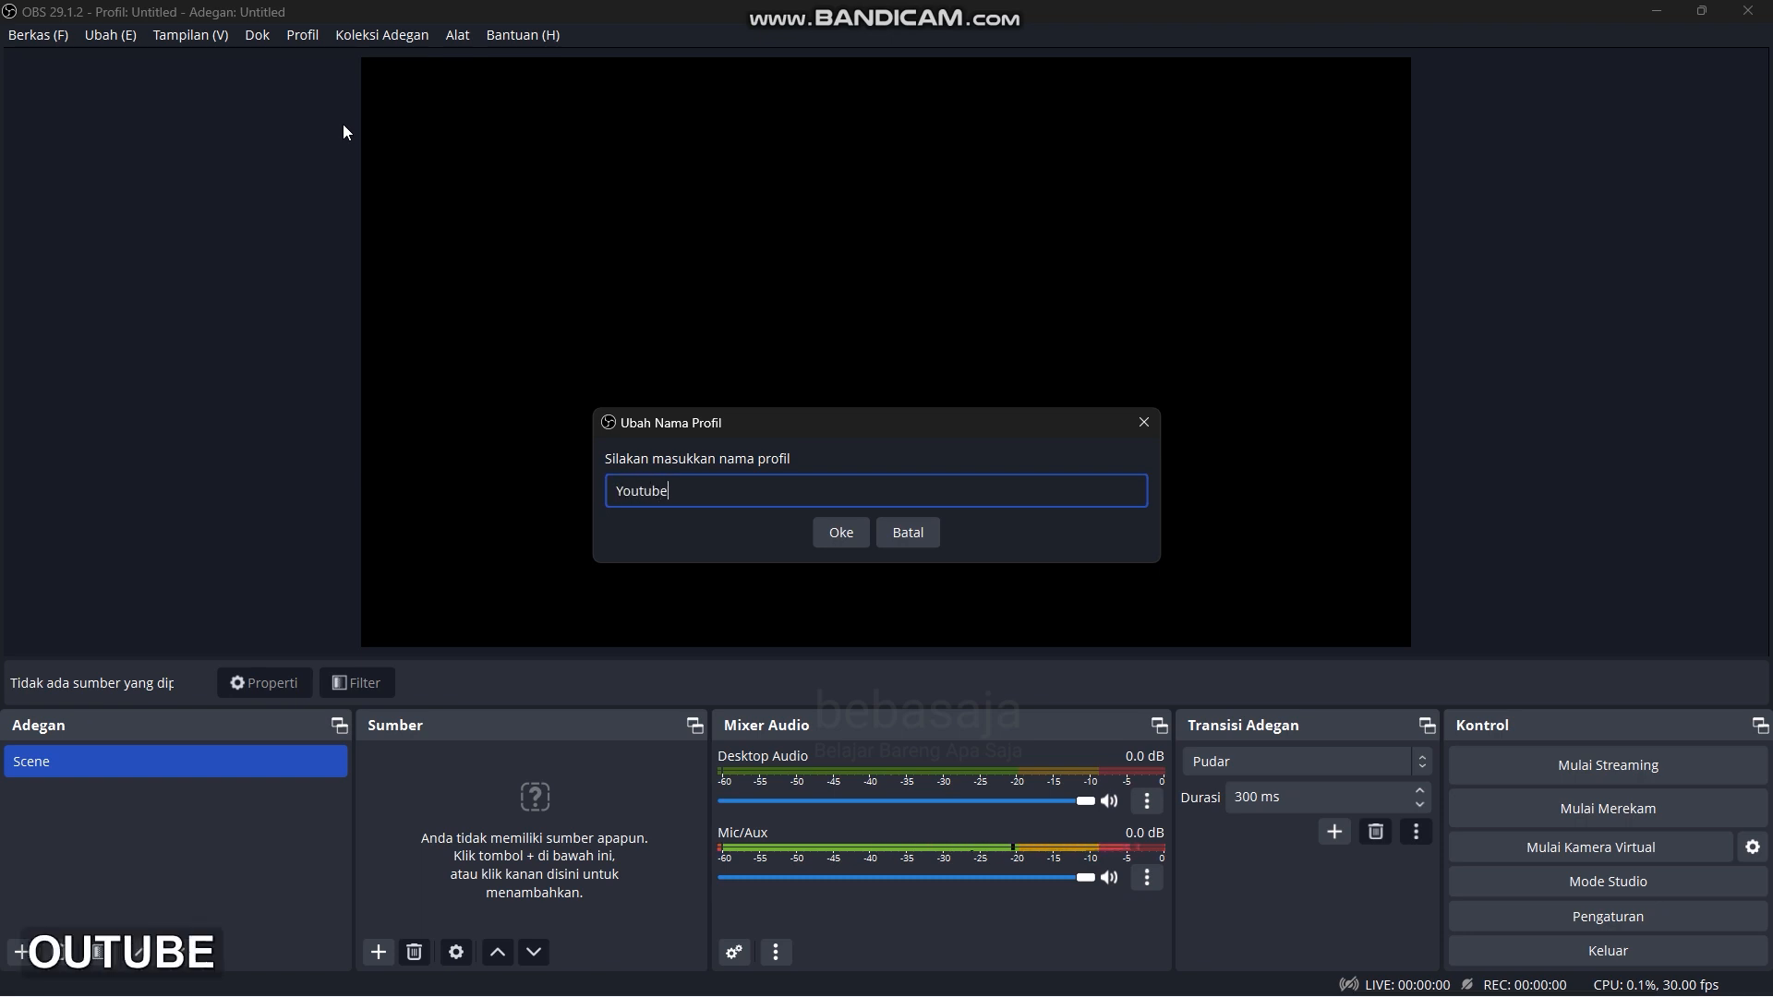
text( HD )
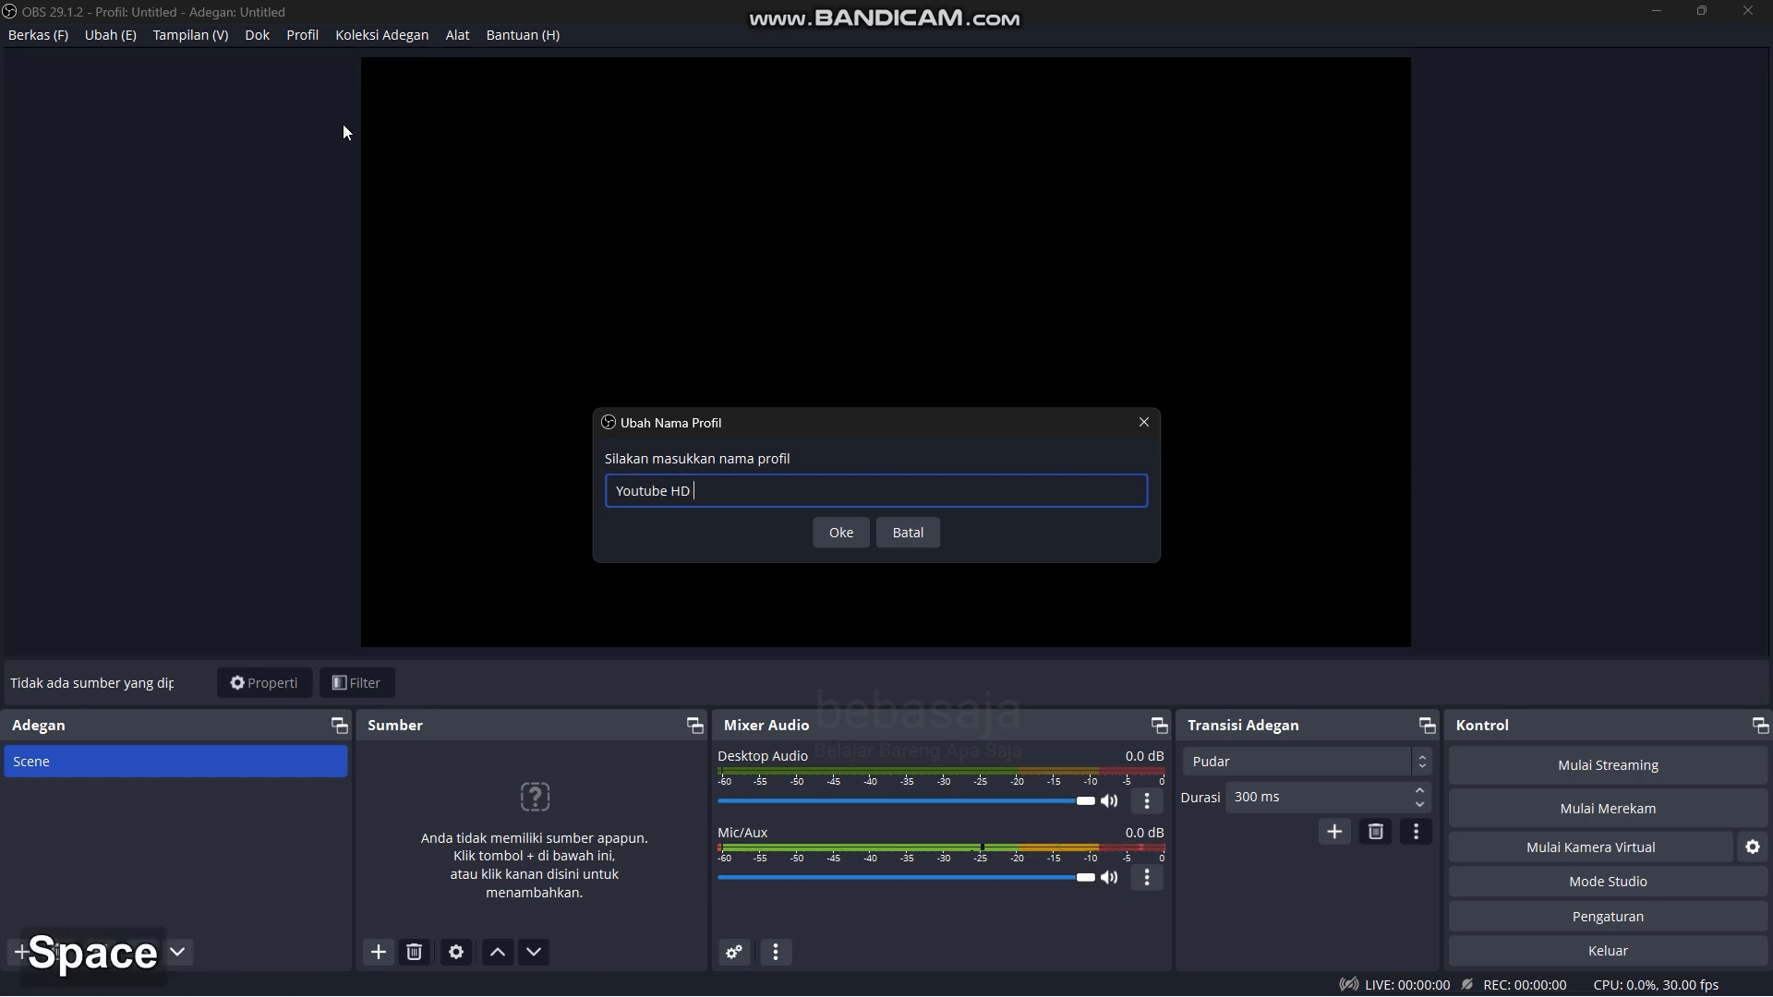
text(Reguler)
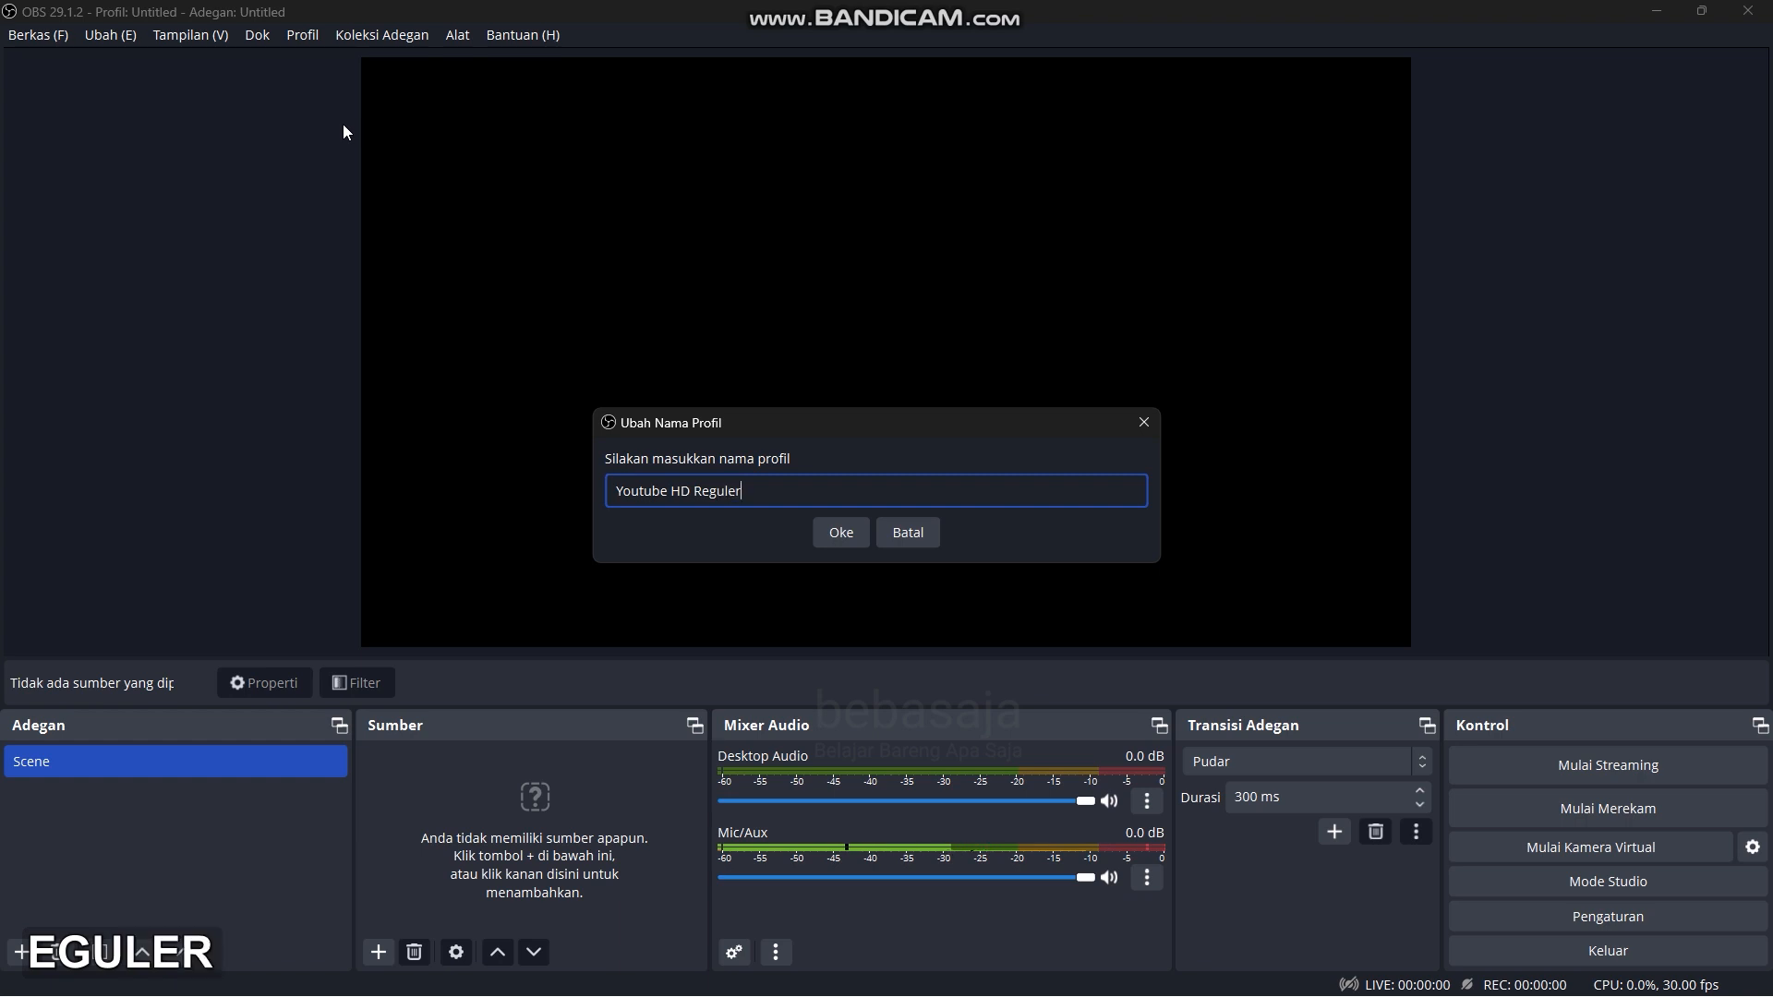
click(844, 535)
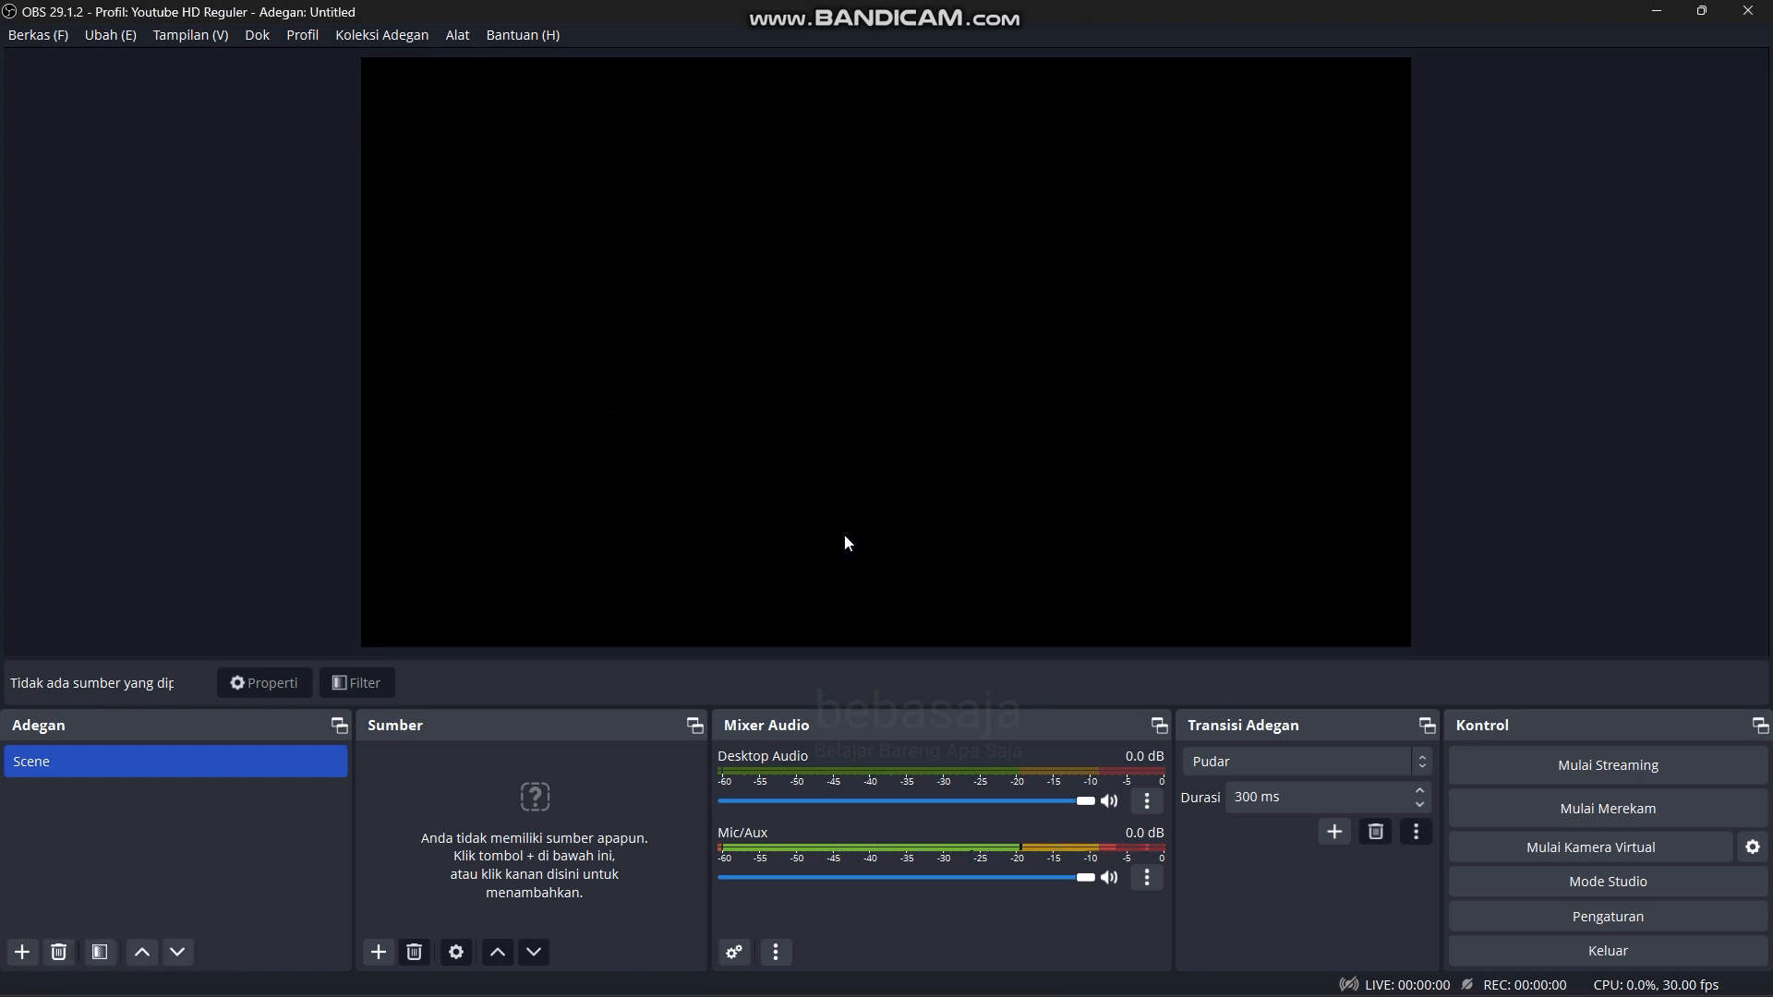
Step: Set the base (canvas) resolution to 1920x1080 in the video settings
click(27, 43)
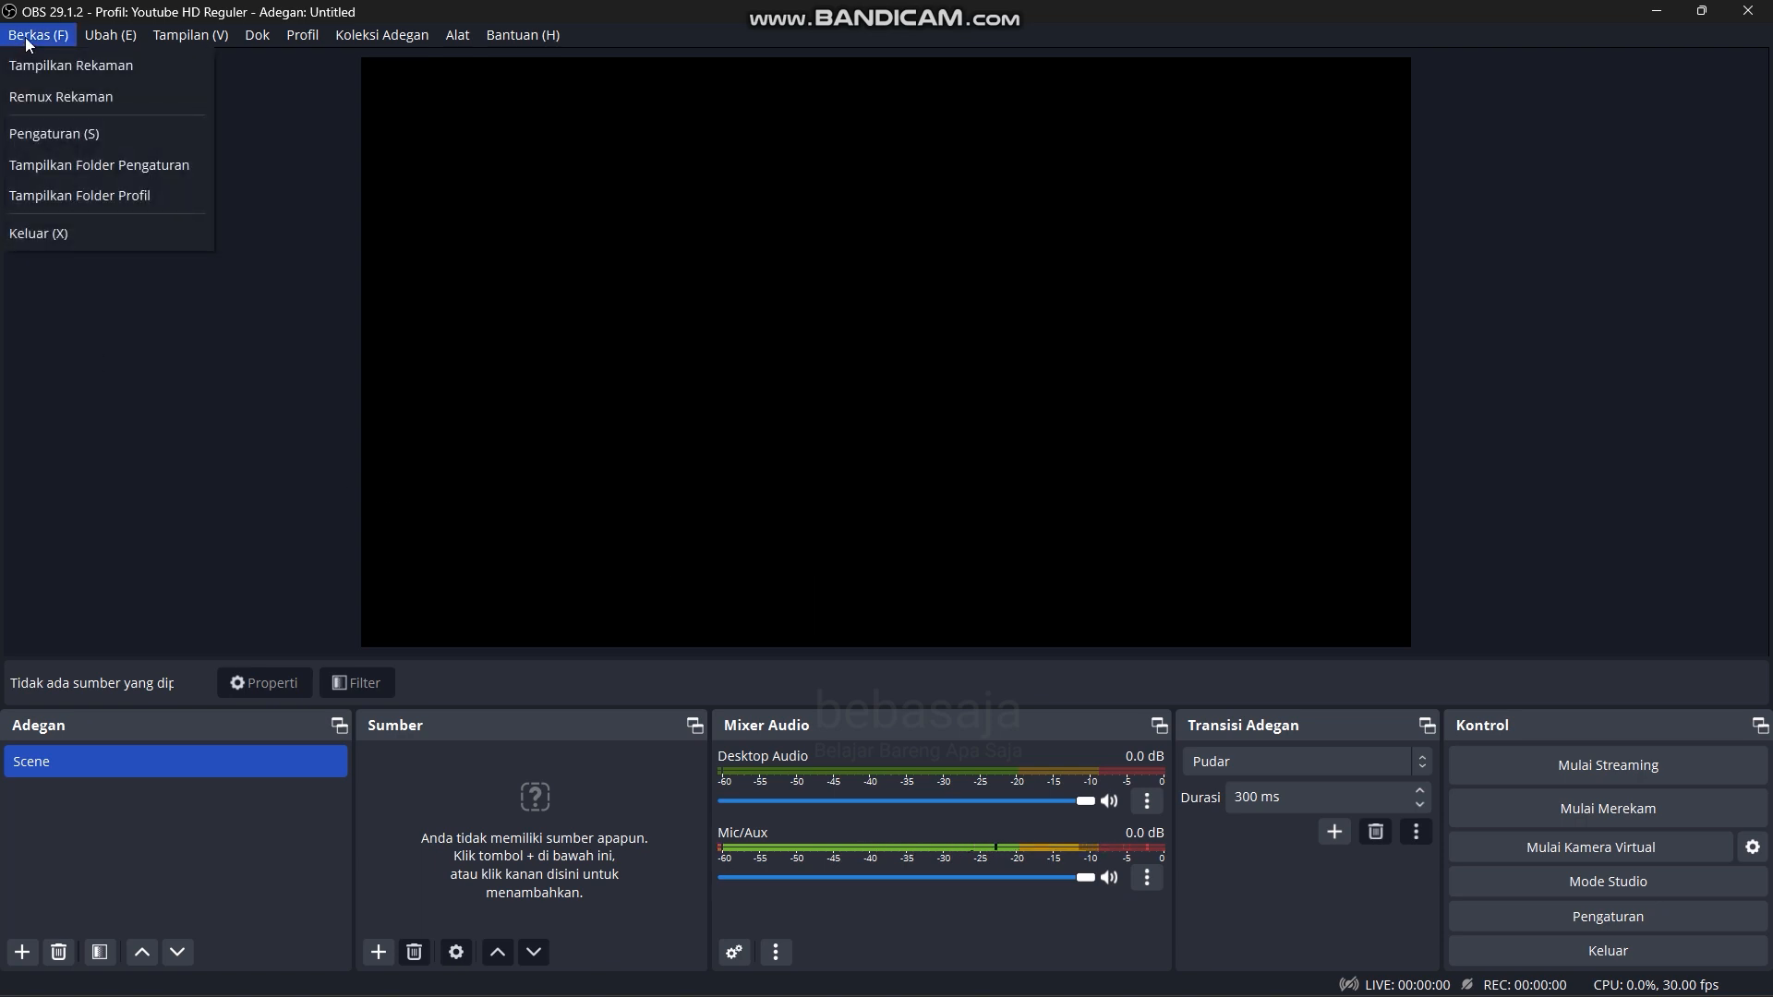
click(39, 139)
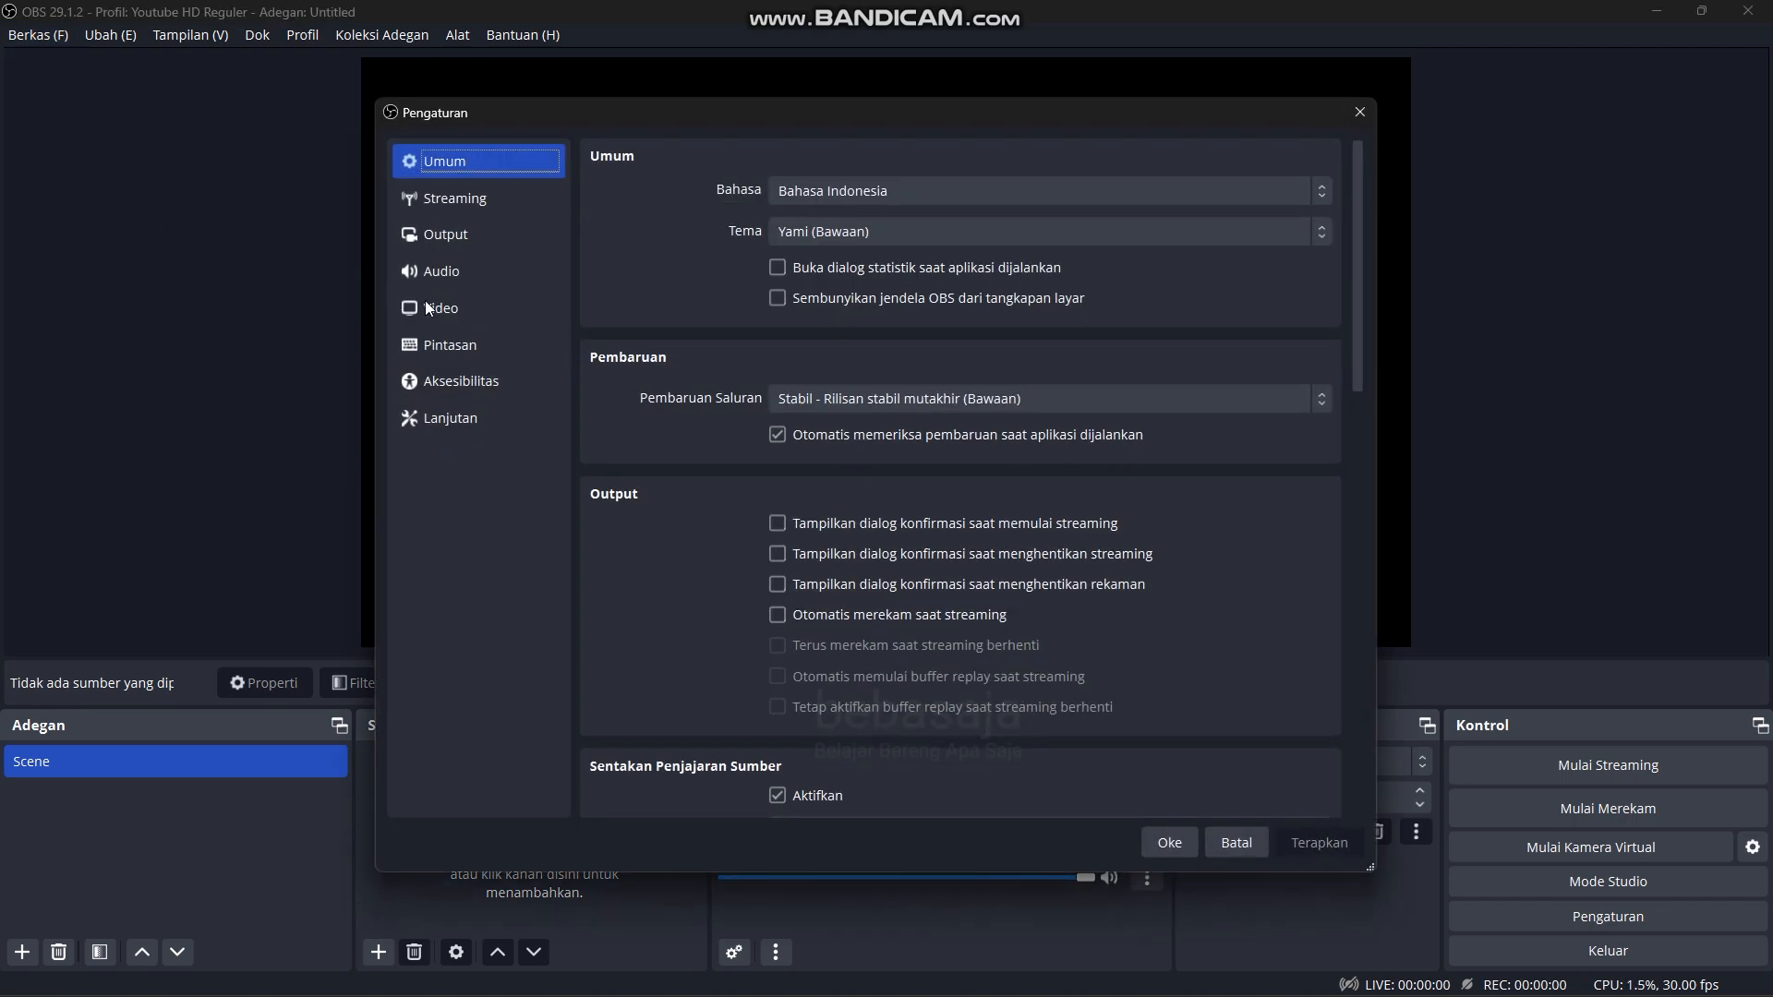
click(455, 310)
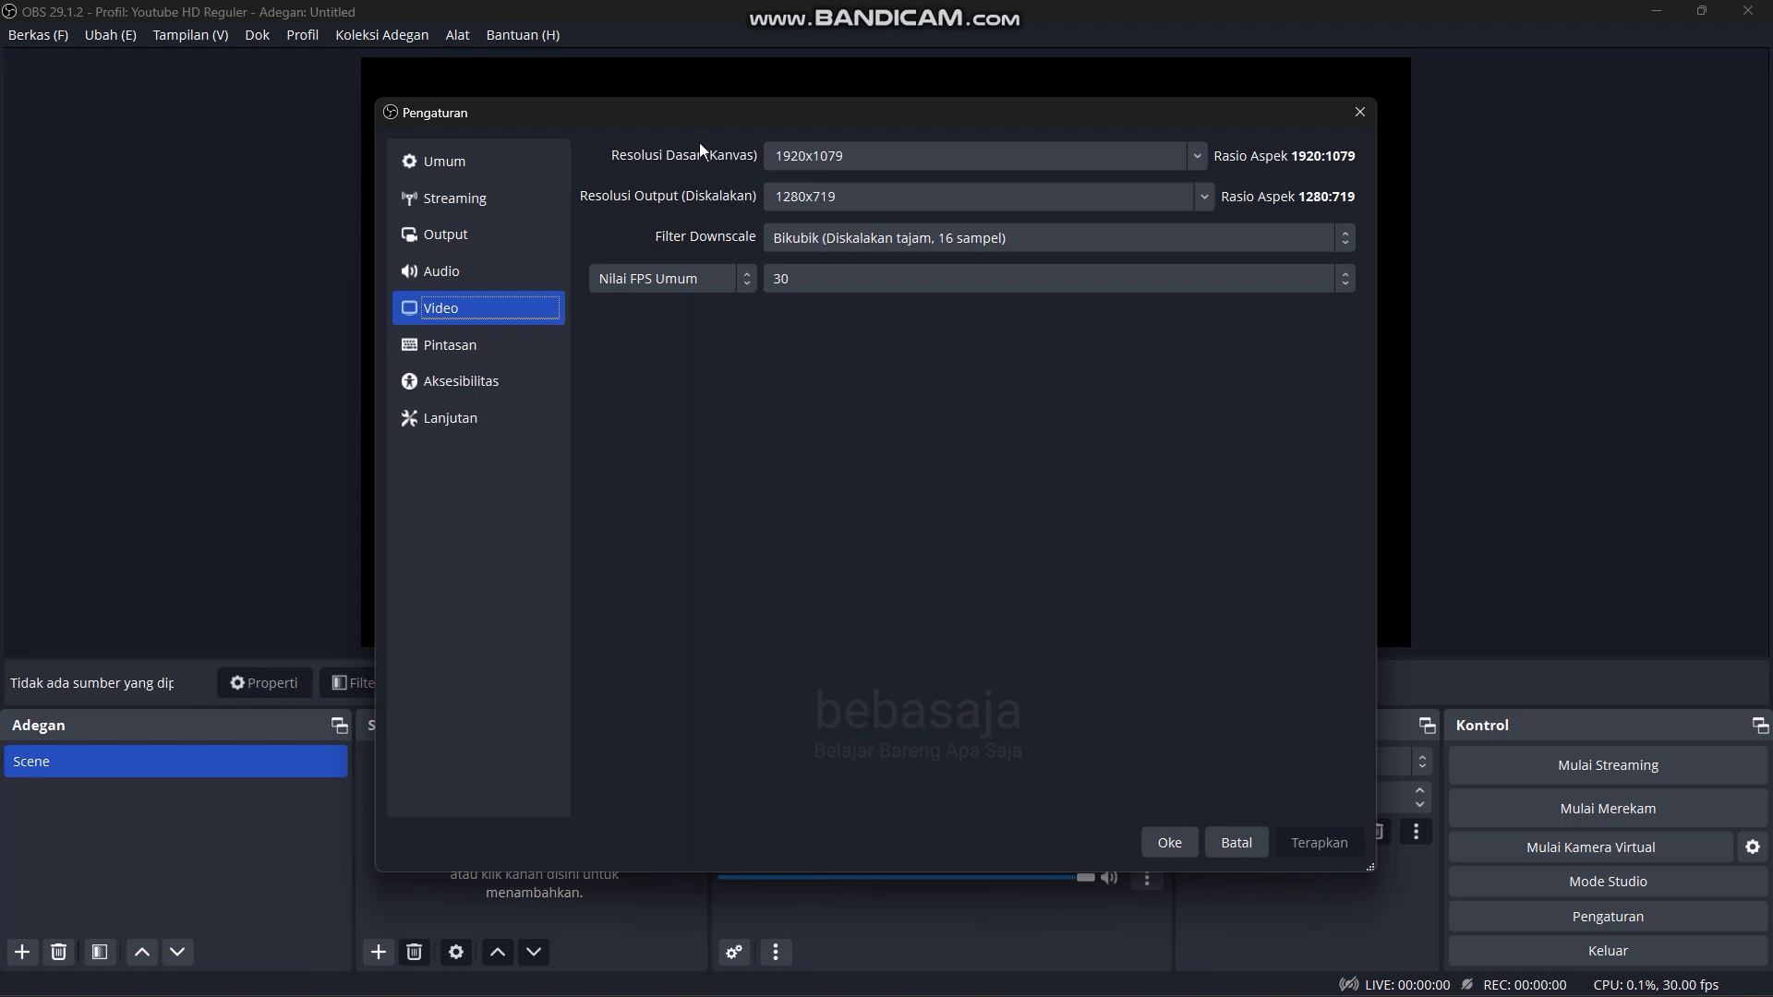
click(1198, 157)
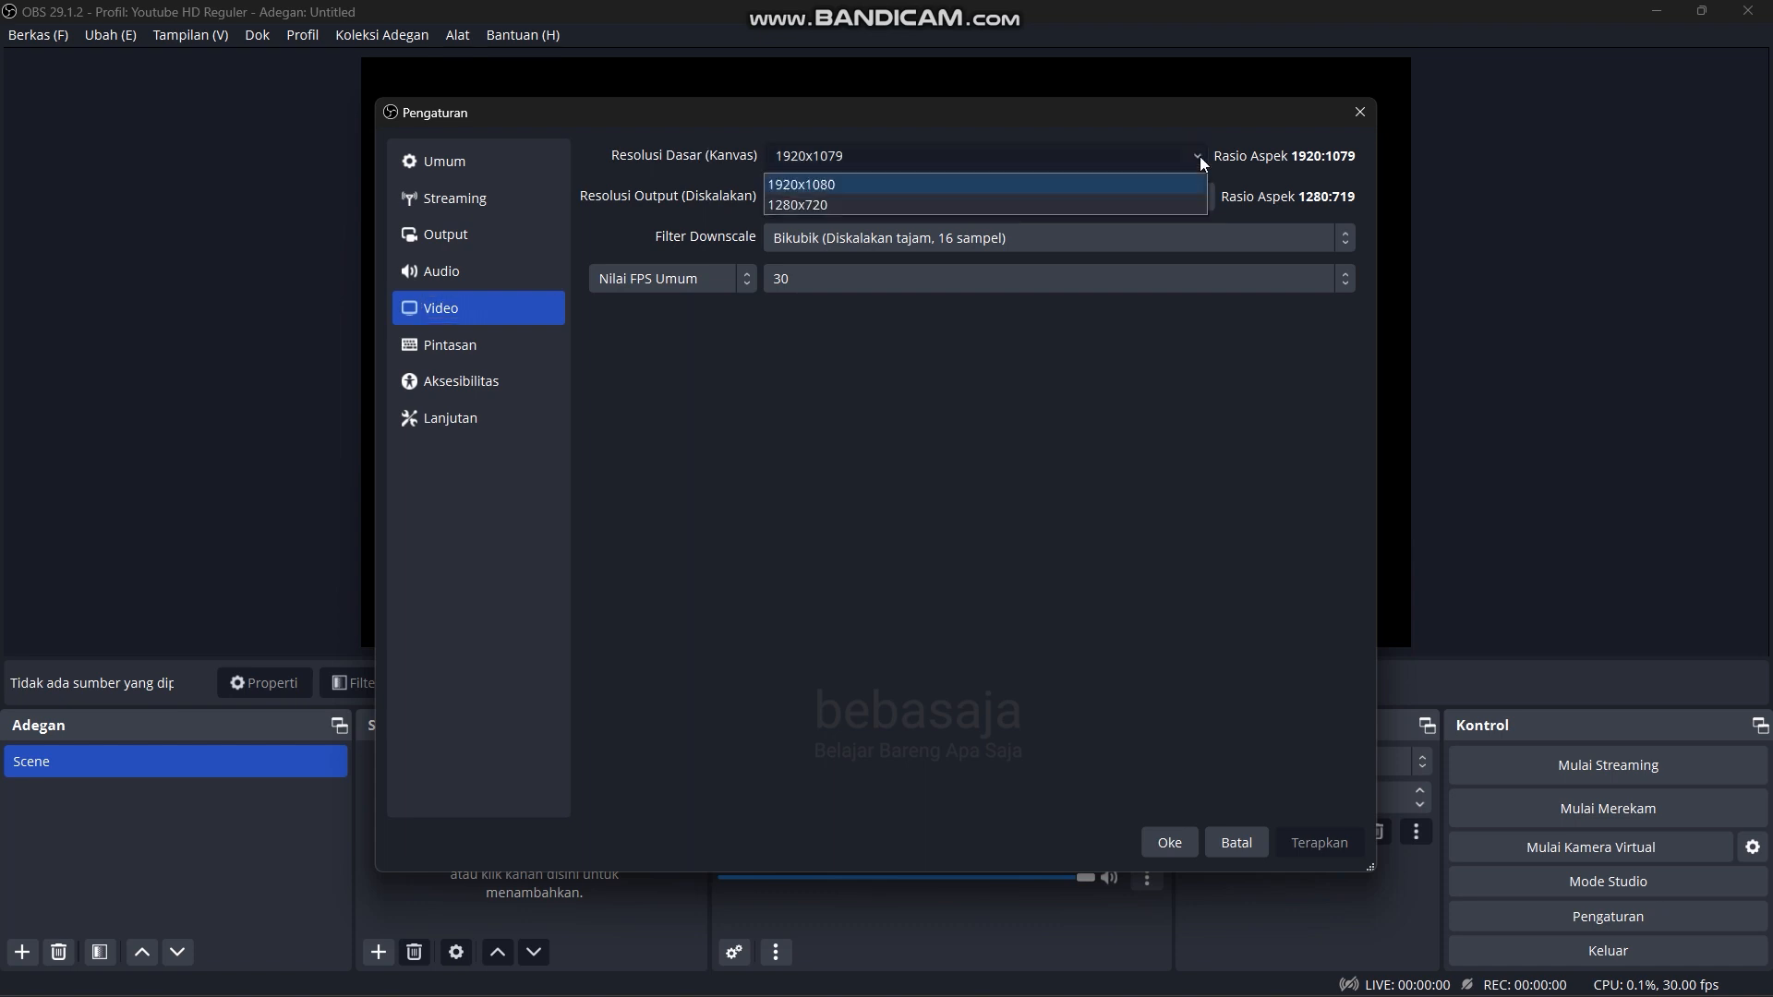
click(828, 184)
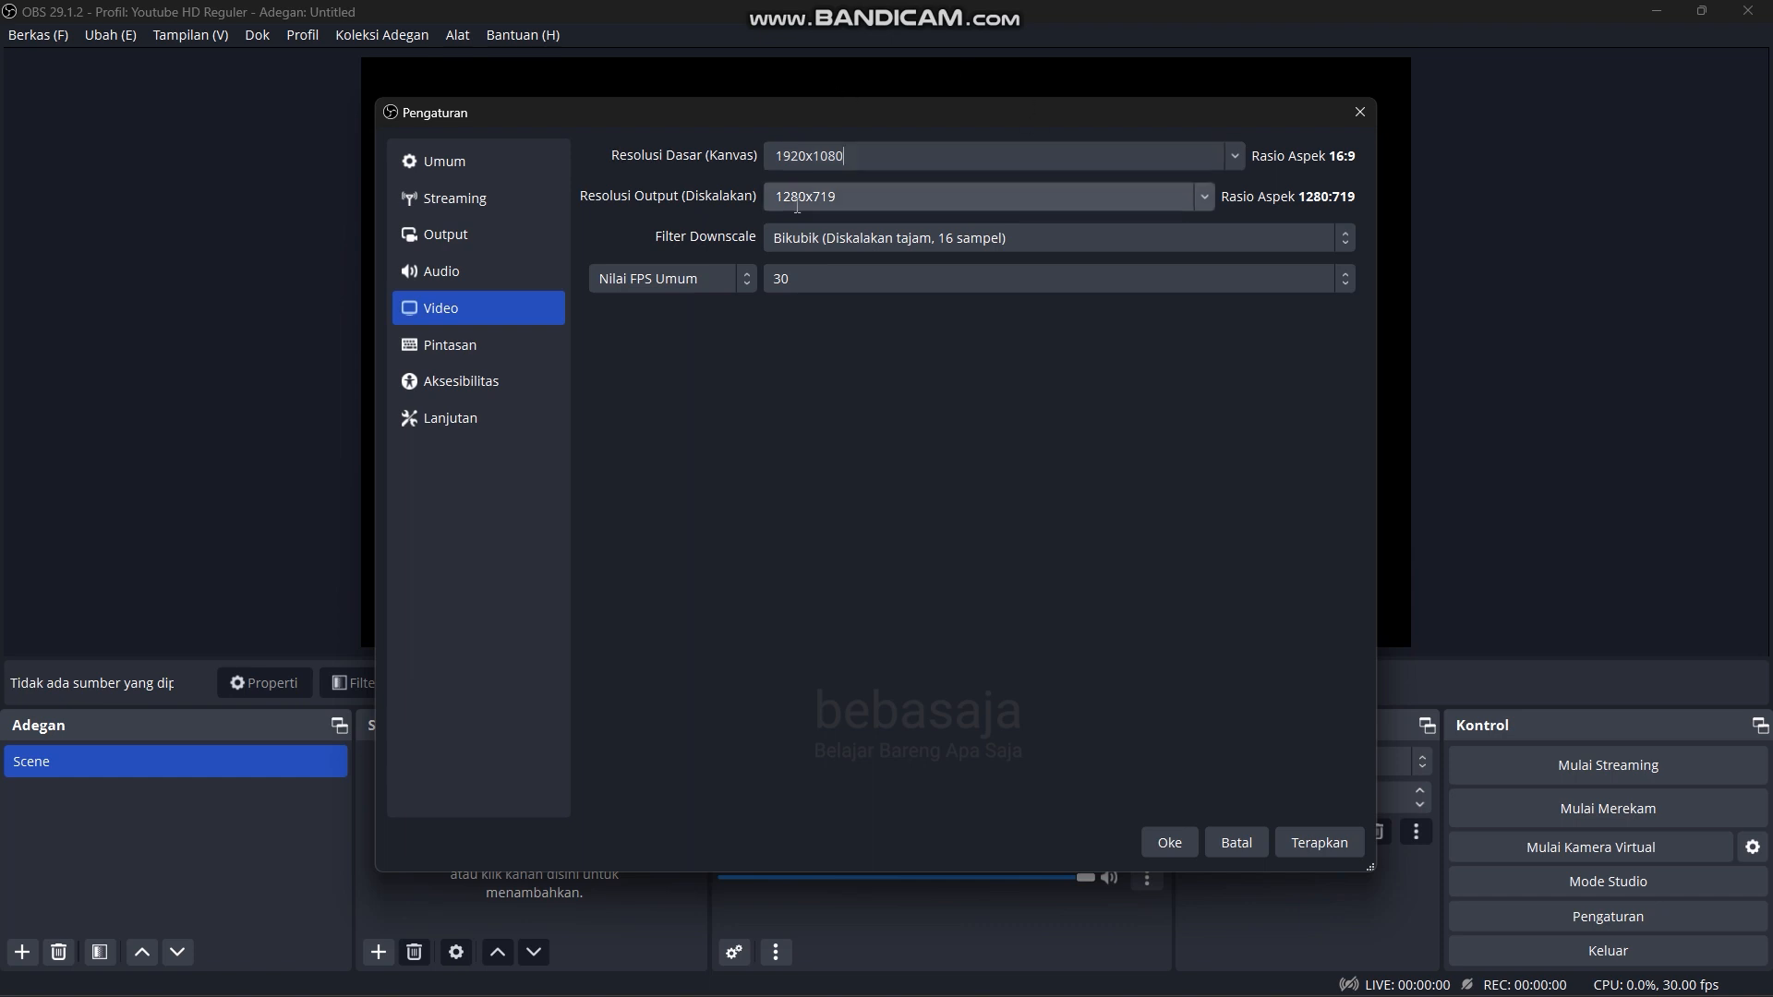
Step: Check the monitor's display resolution in the Windows display settings, then return to the OBS video settings
click(883, 154)
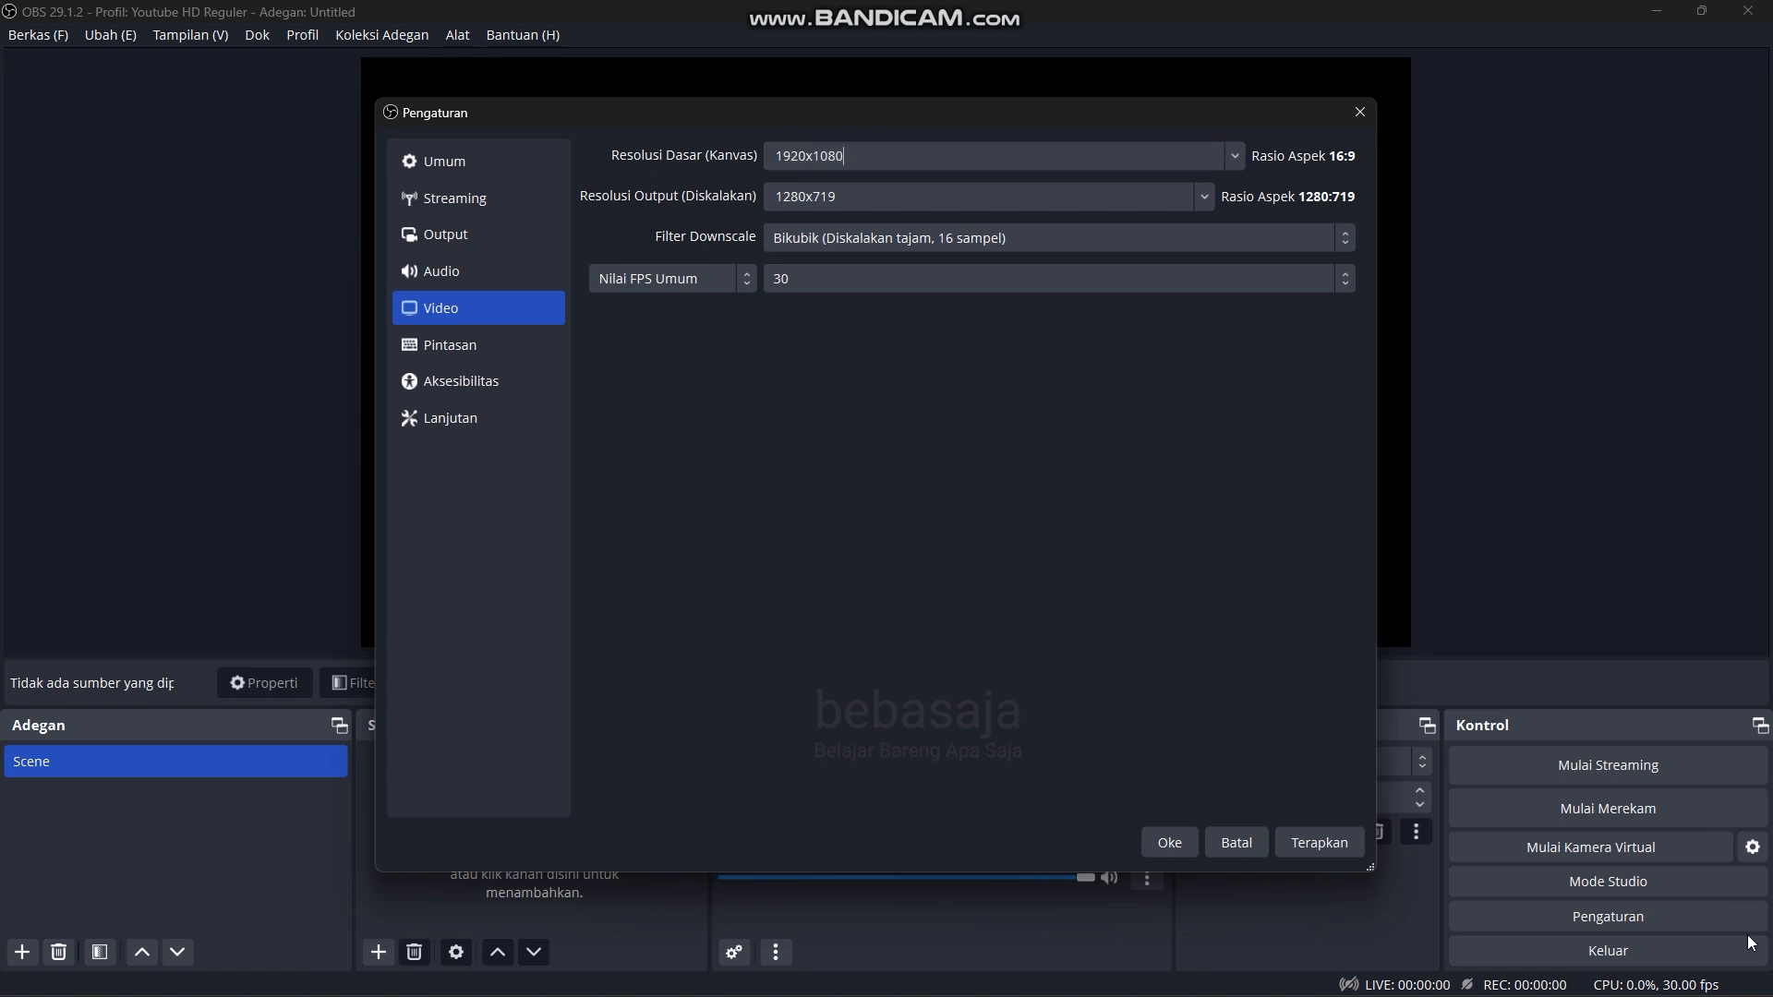
mouse_move(1770, 995)
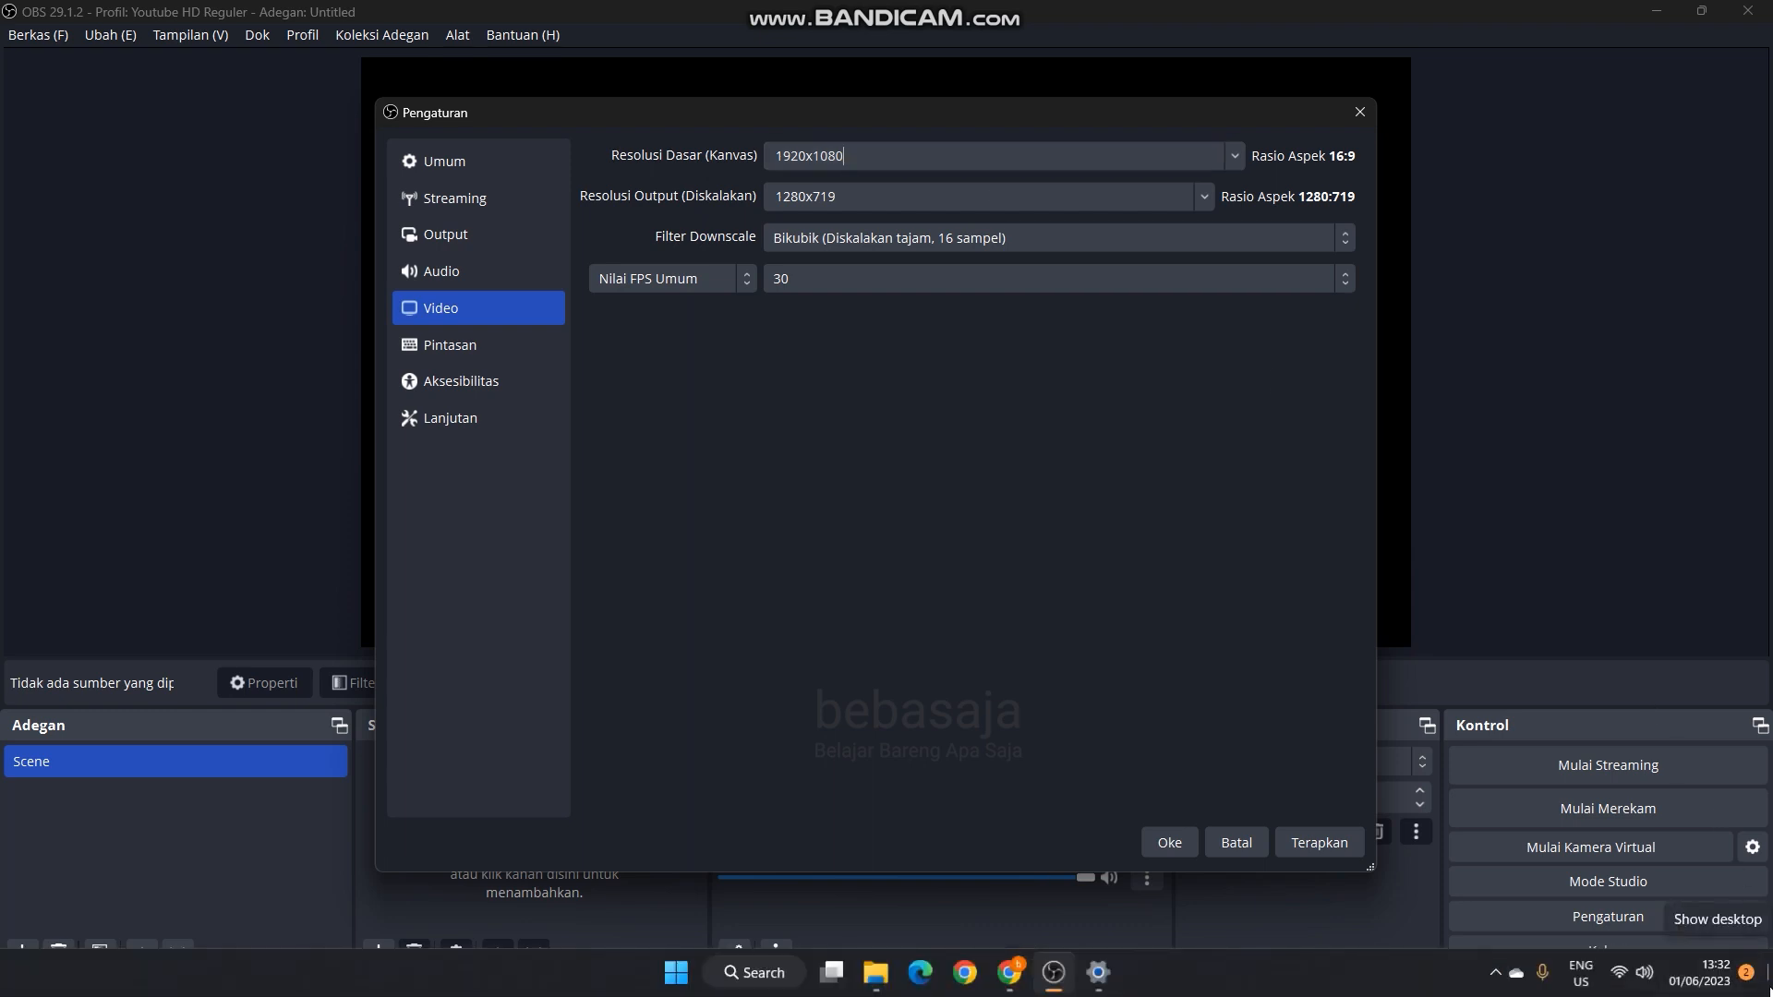
click(1769, 993)
right_click(822, 464)
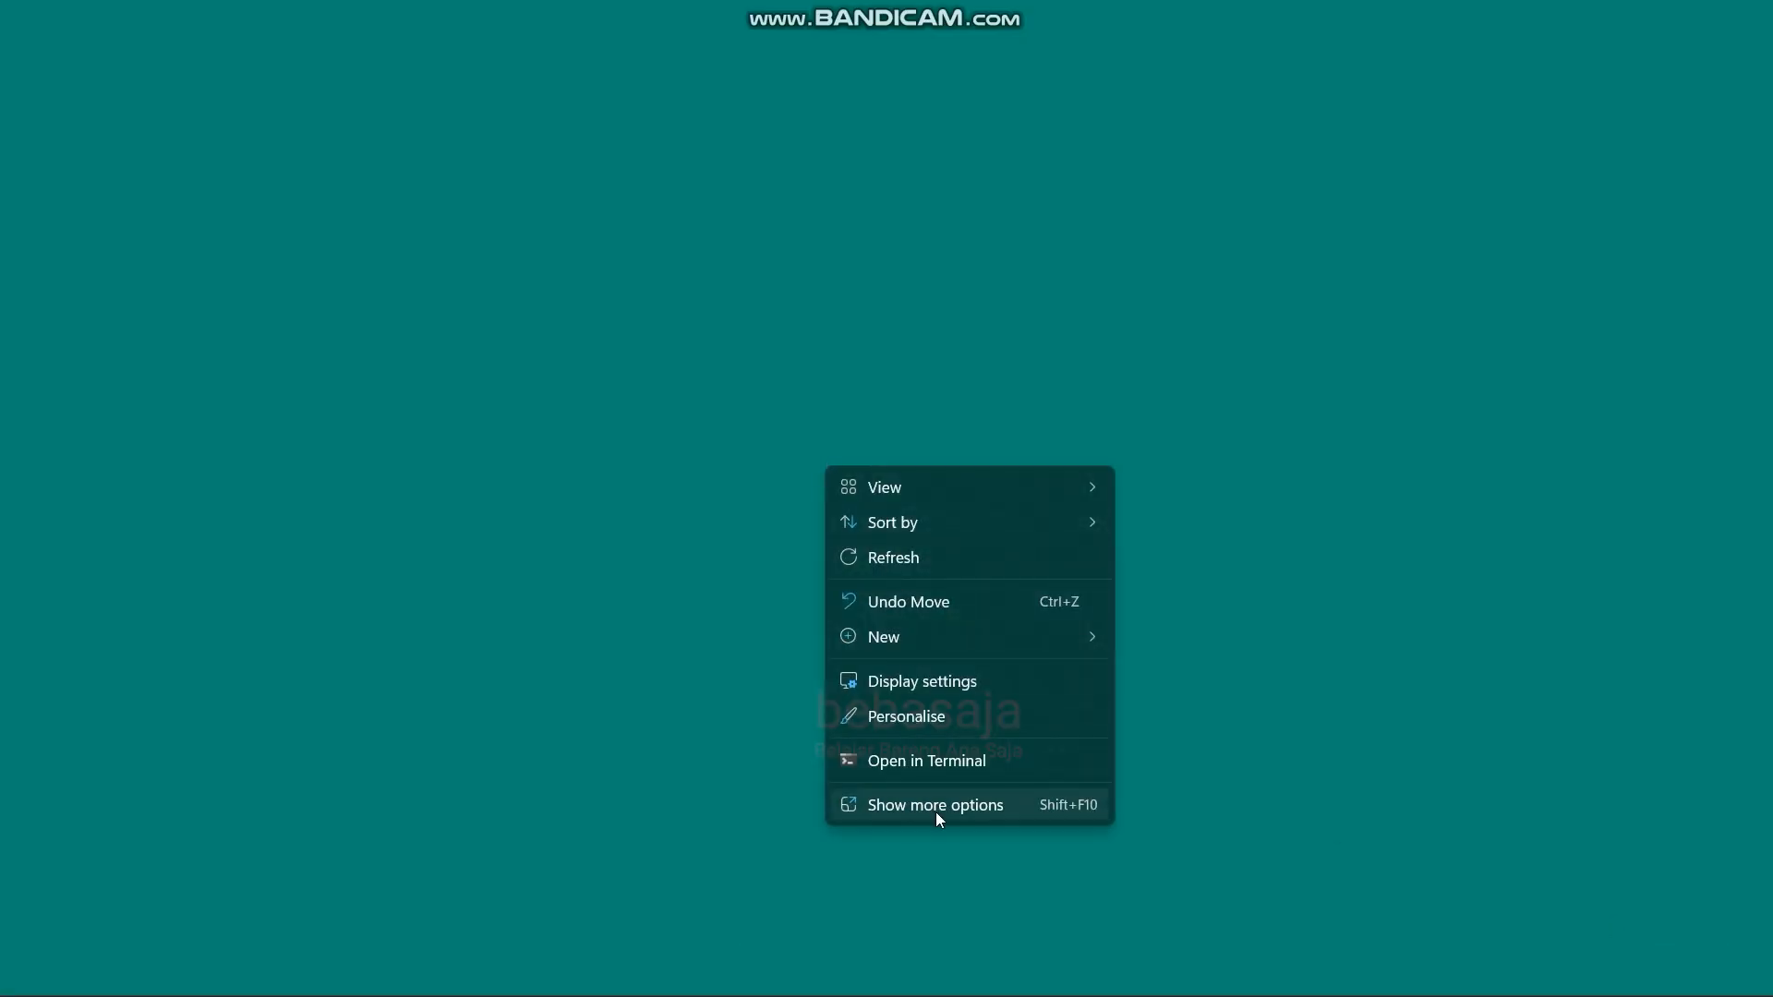
click(929, 684)
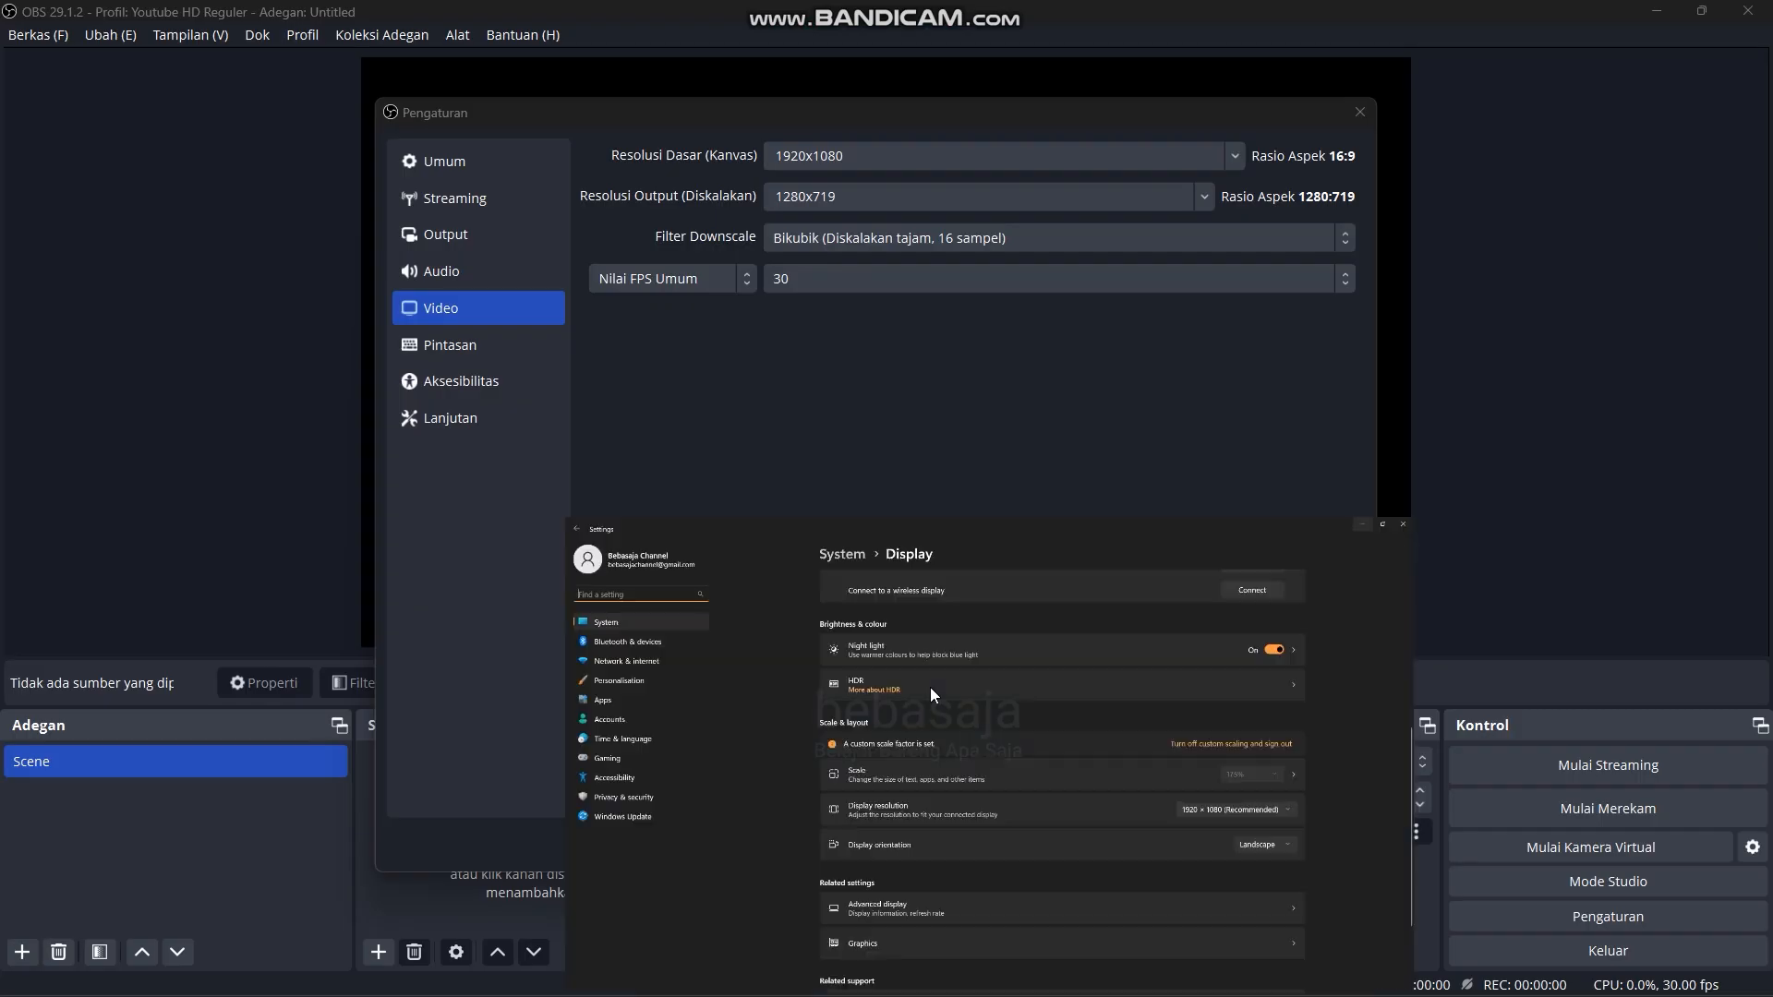
scroll(823, 582, down, 5)
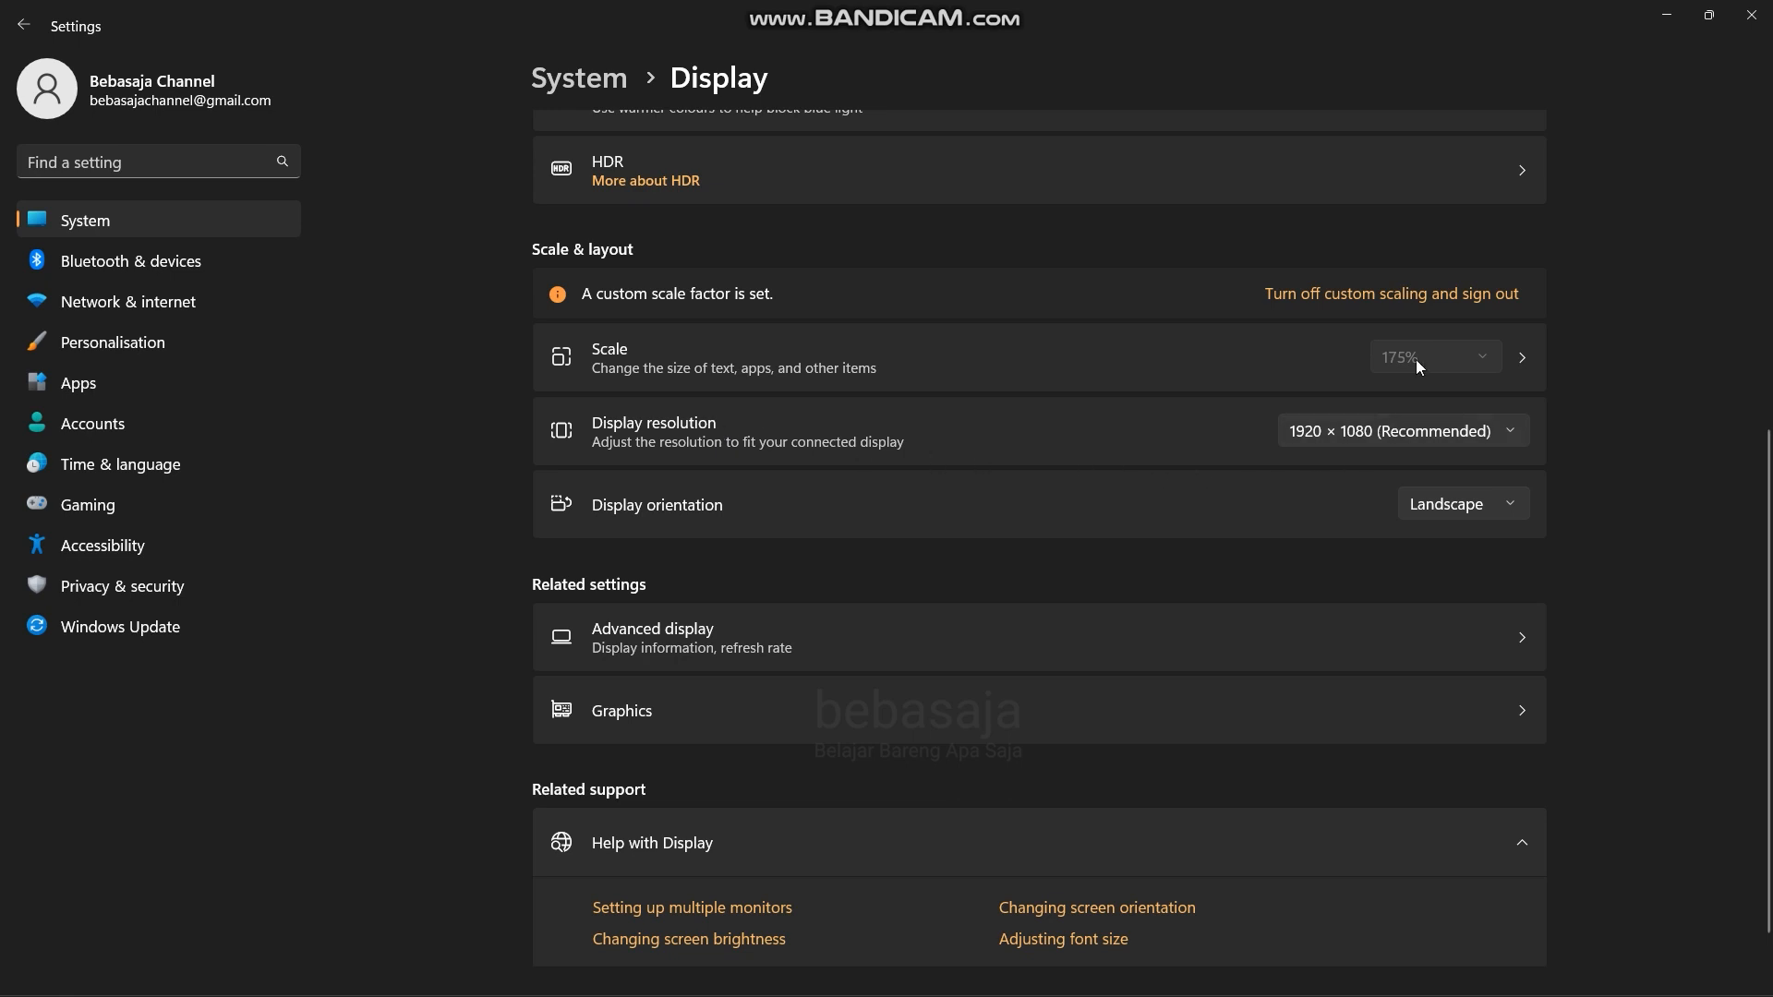
click(1666, 16)
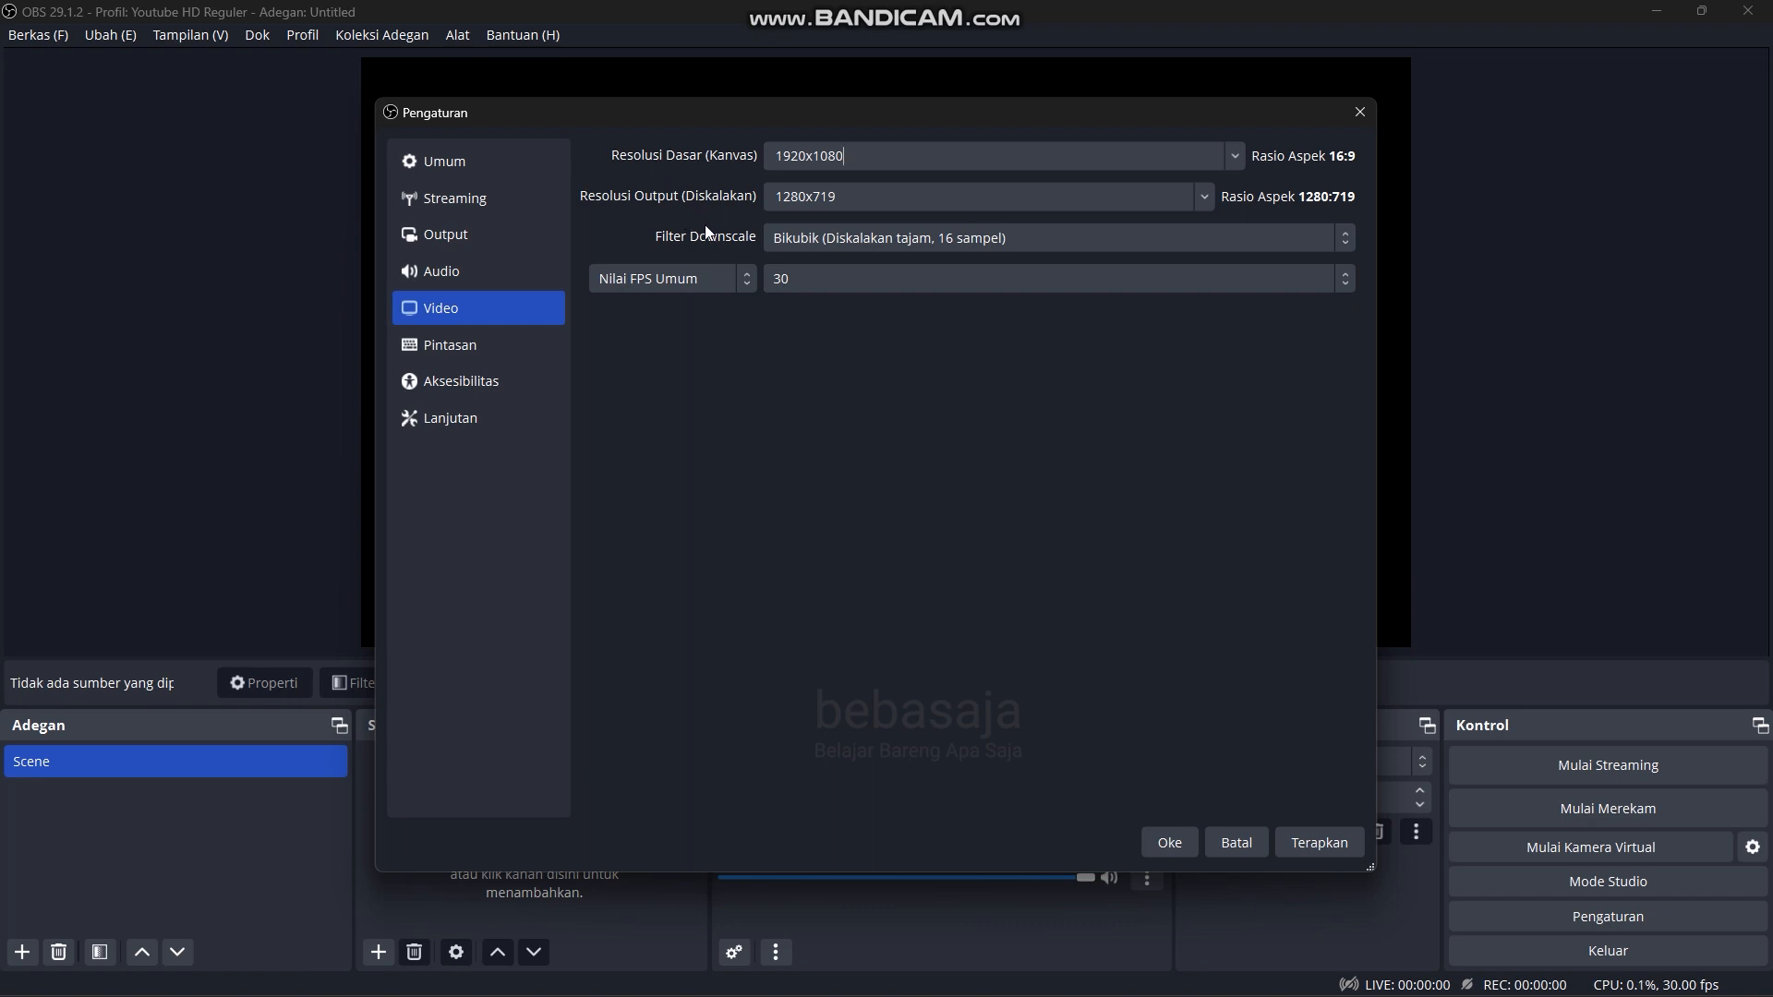
Step: Set the output (scaled) resolution to 1920x1080, trying 1280x720 along the way
click(1211, 194)
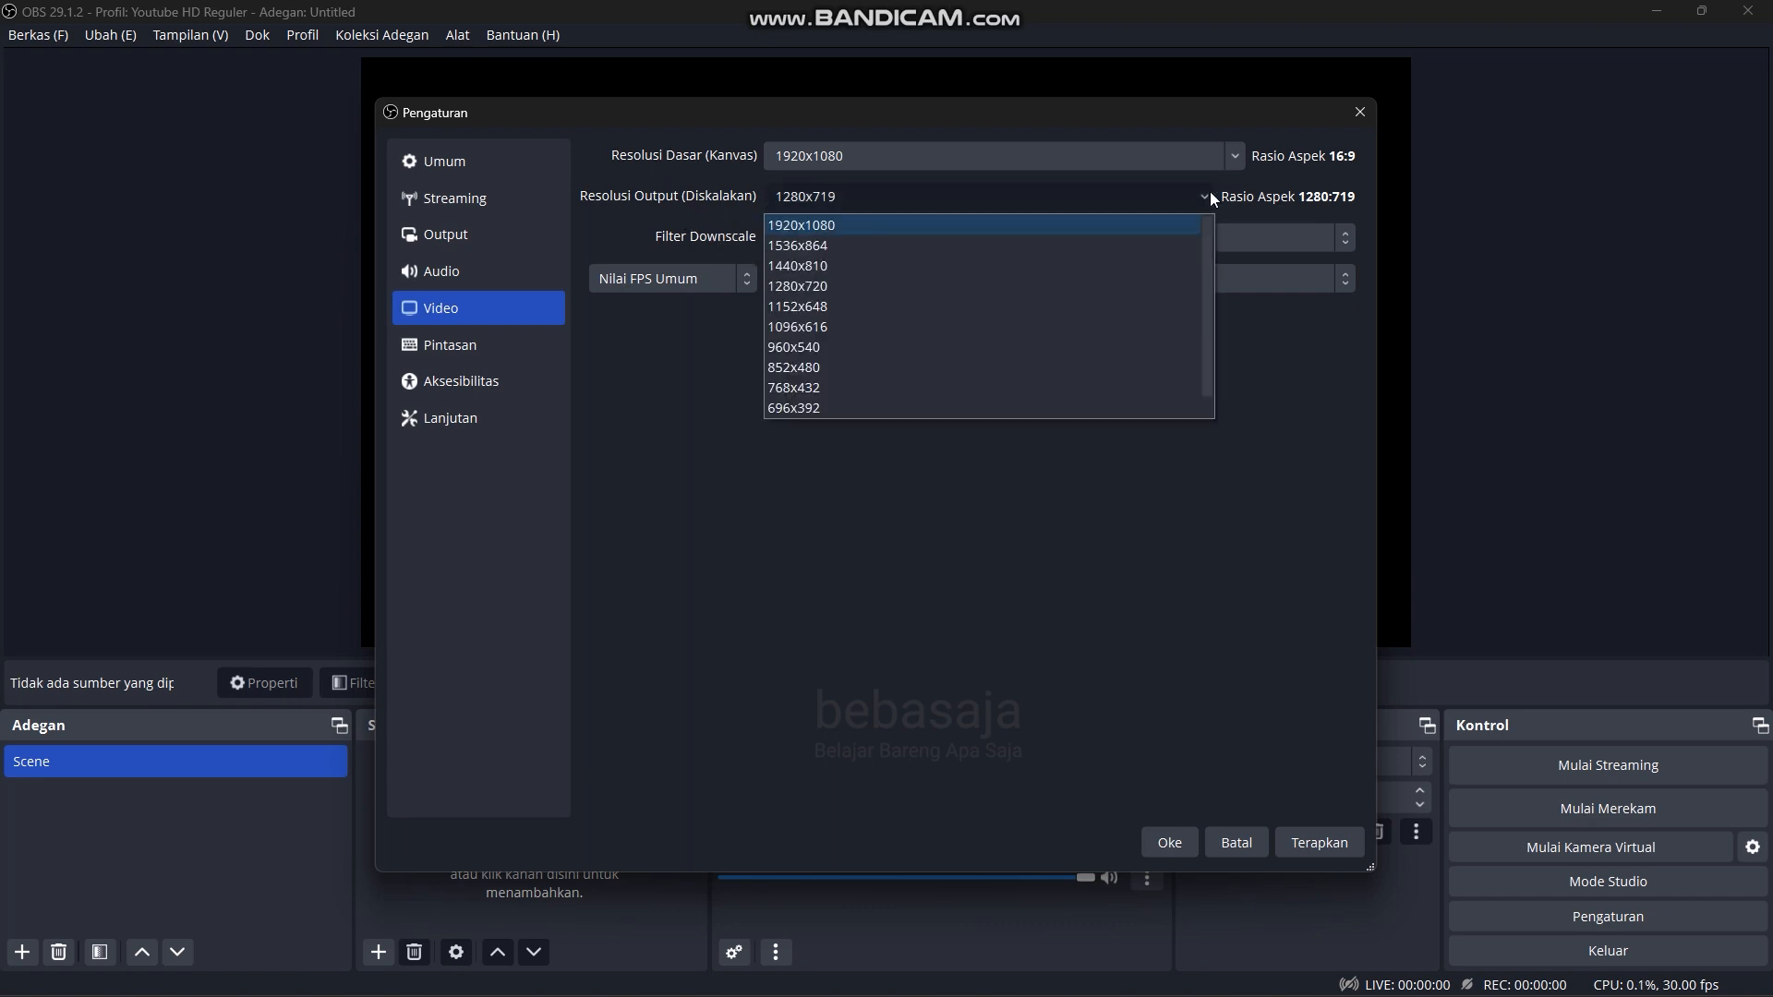
click(842, 224)
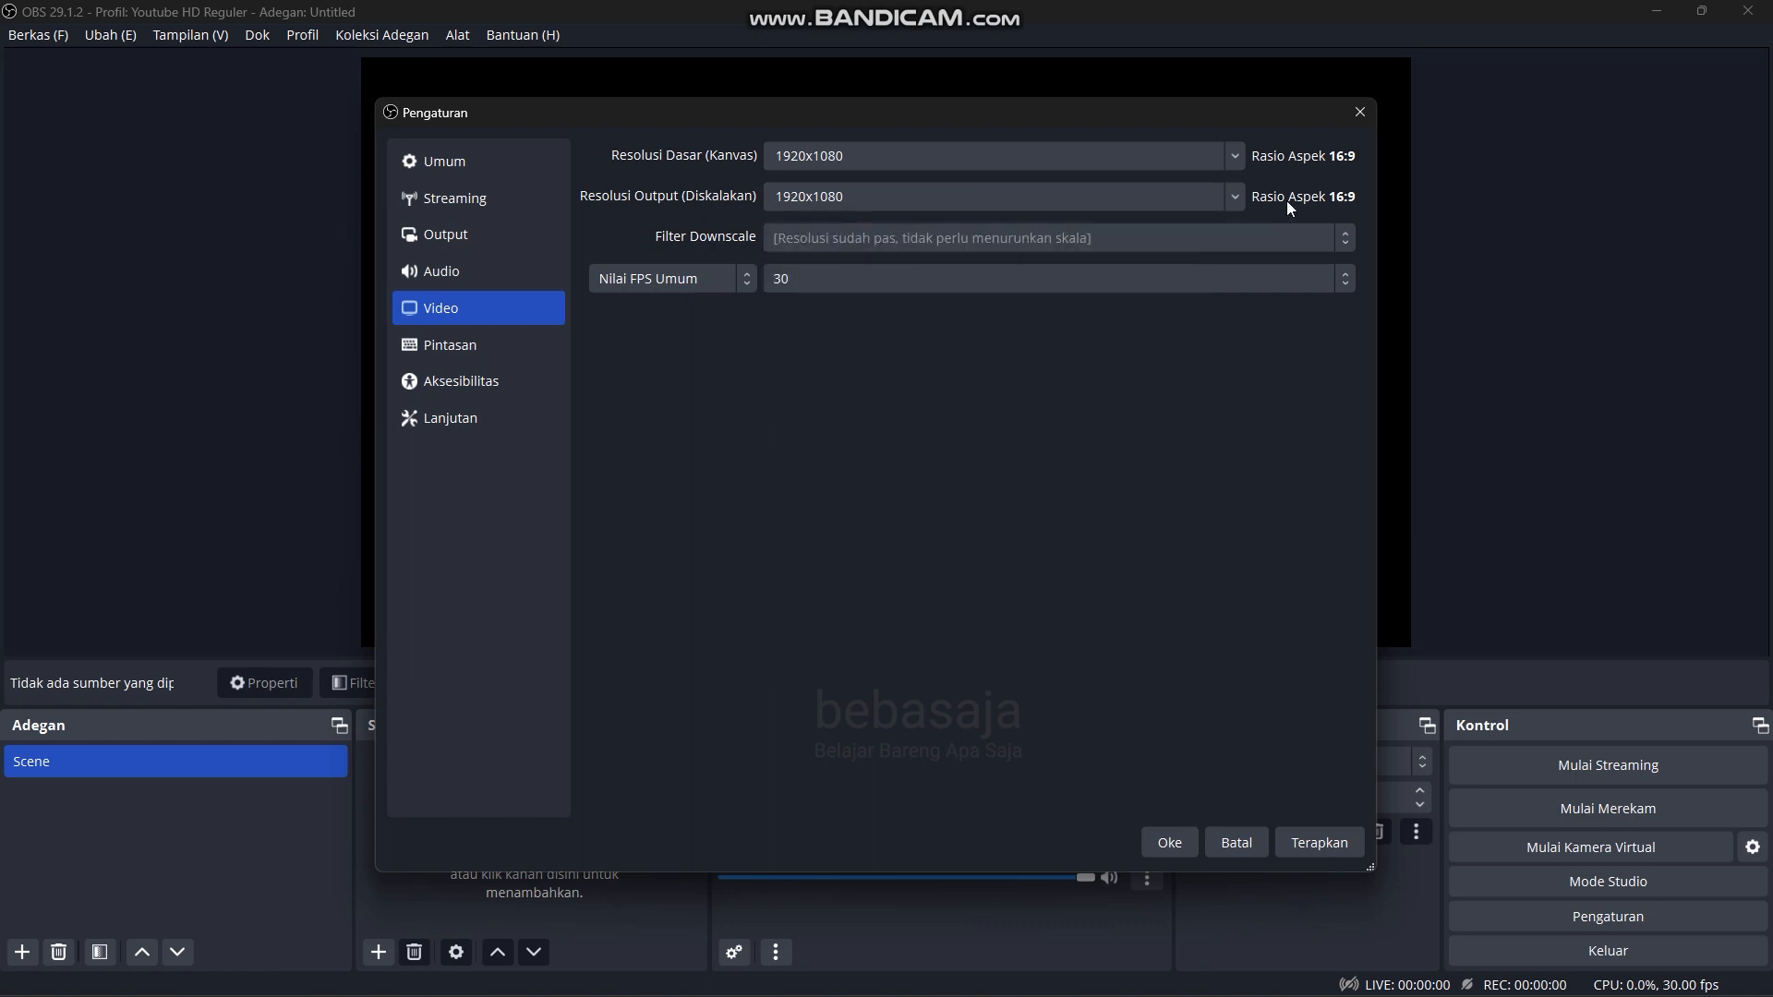
click(1234, 194)
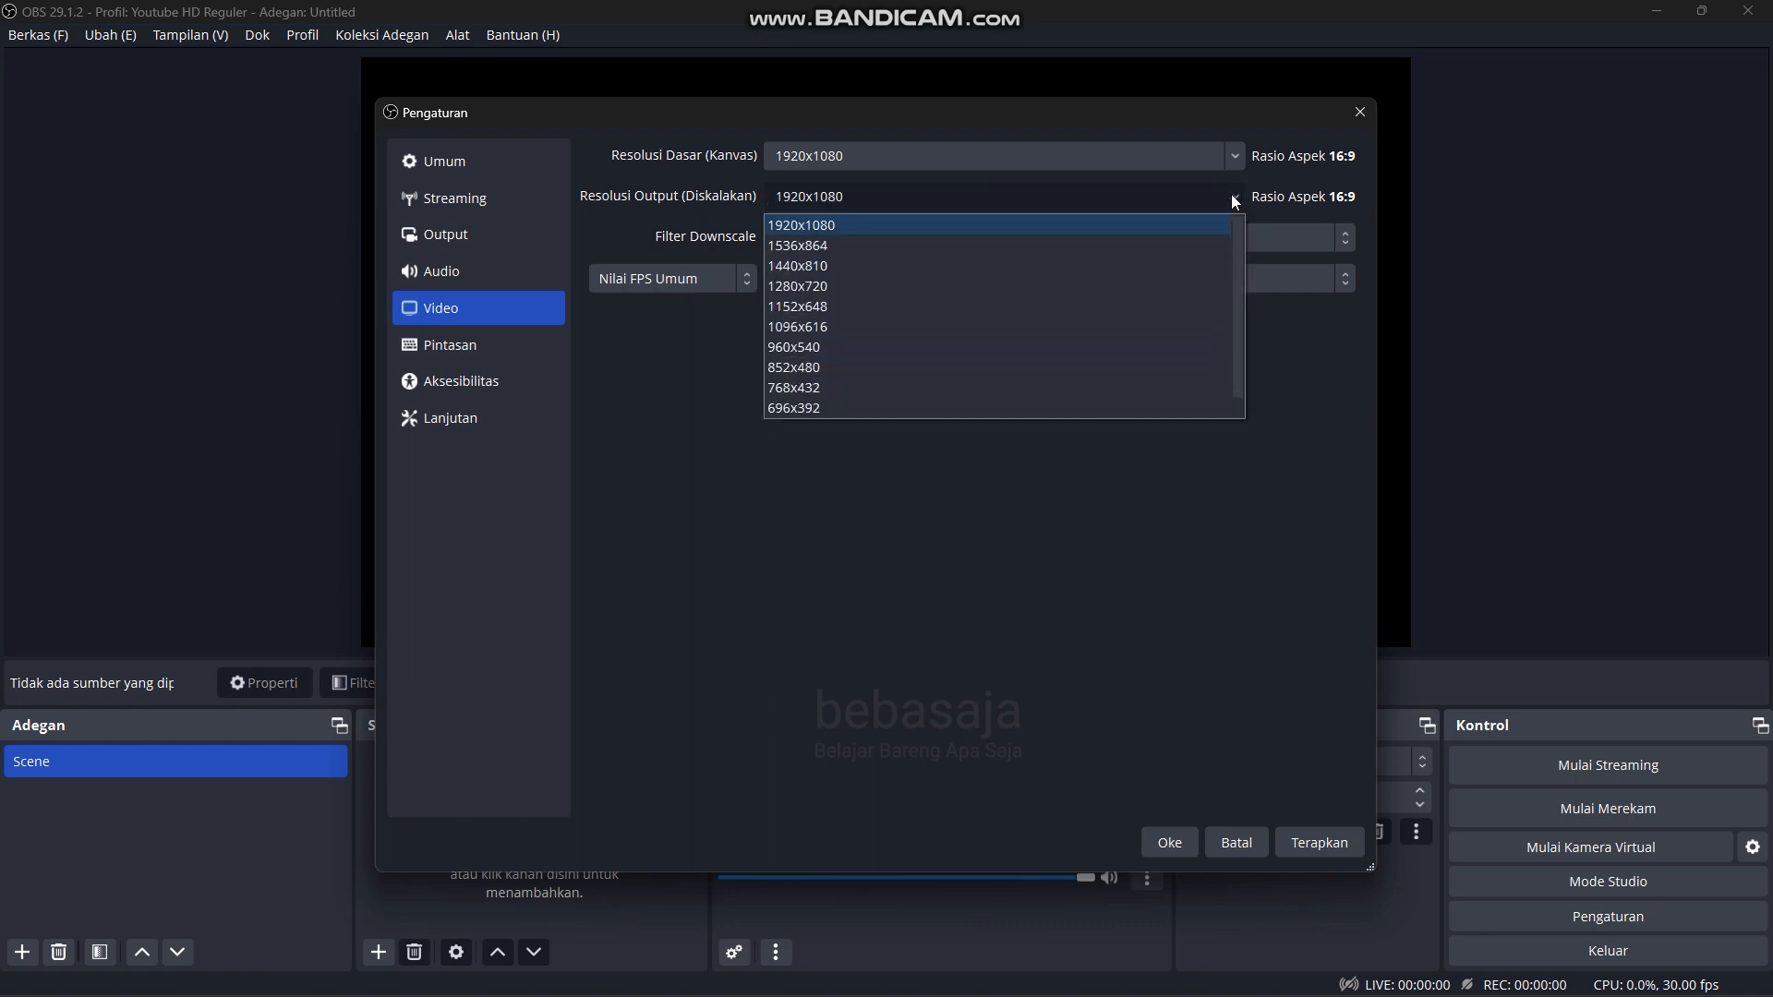
click(812, 290)
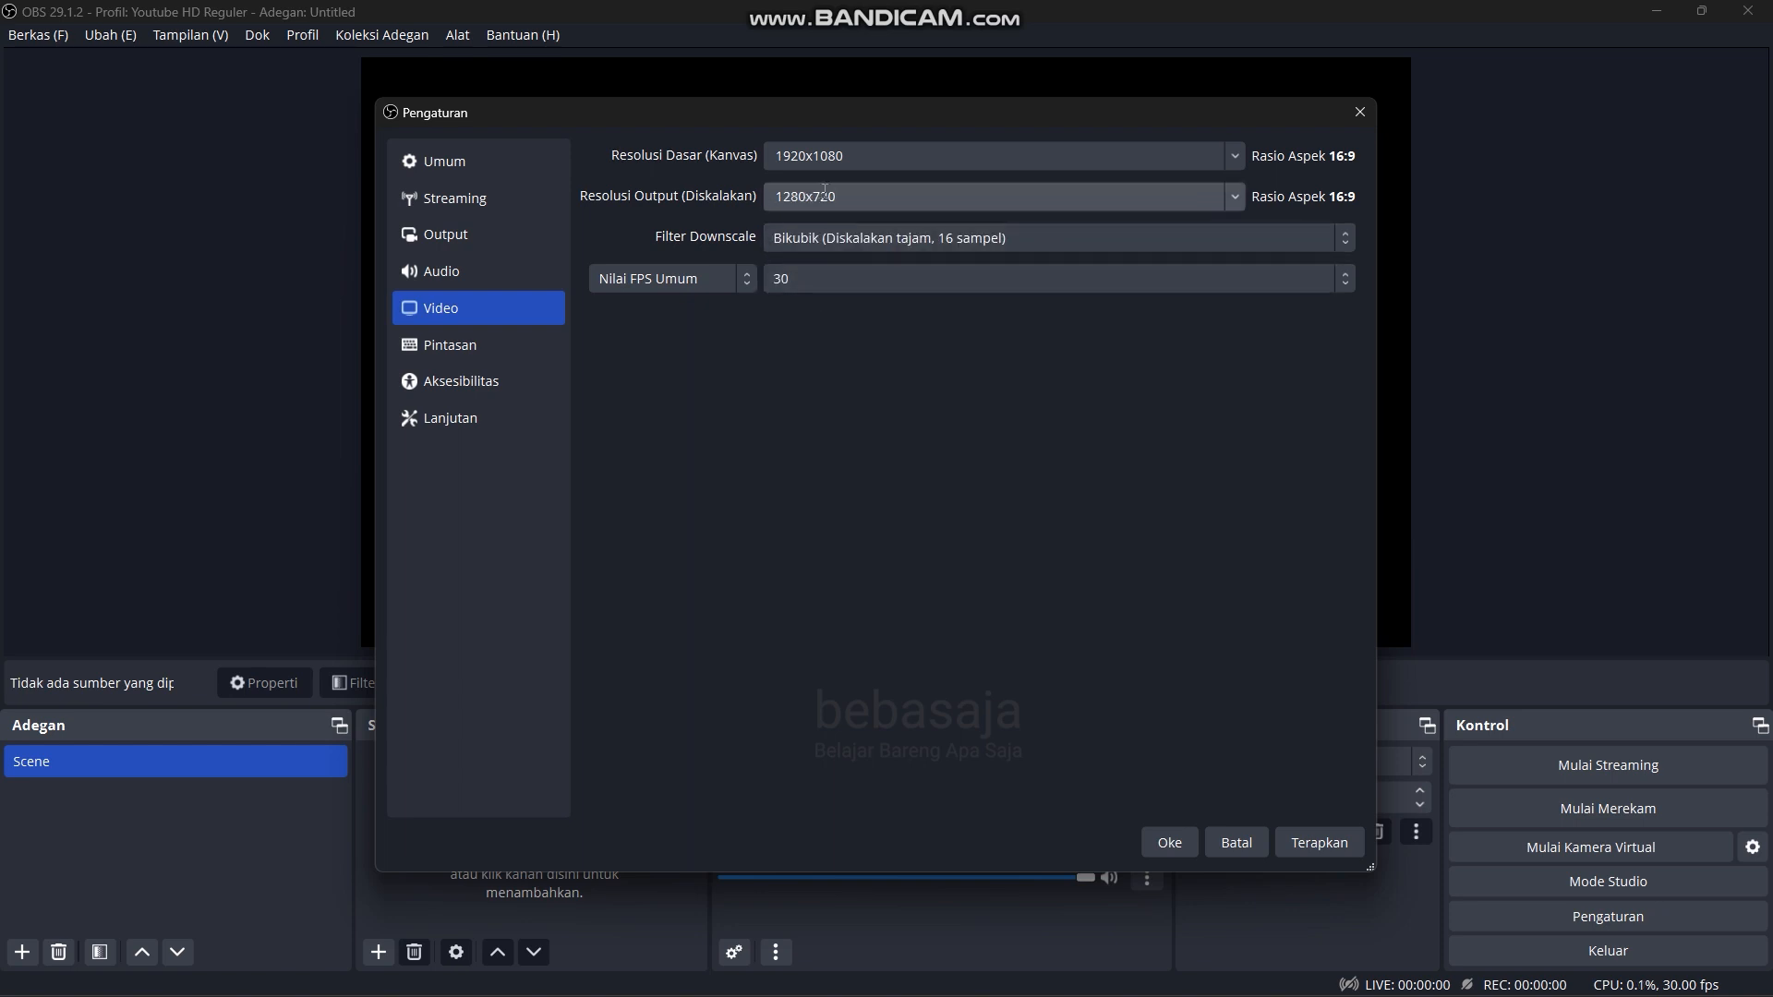
click(1236, 196)
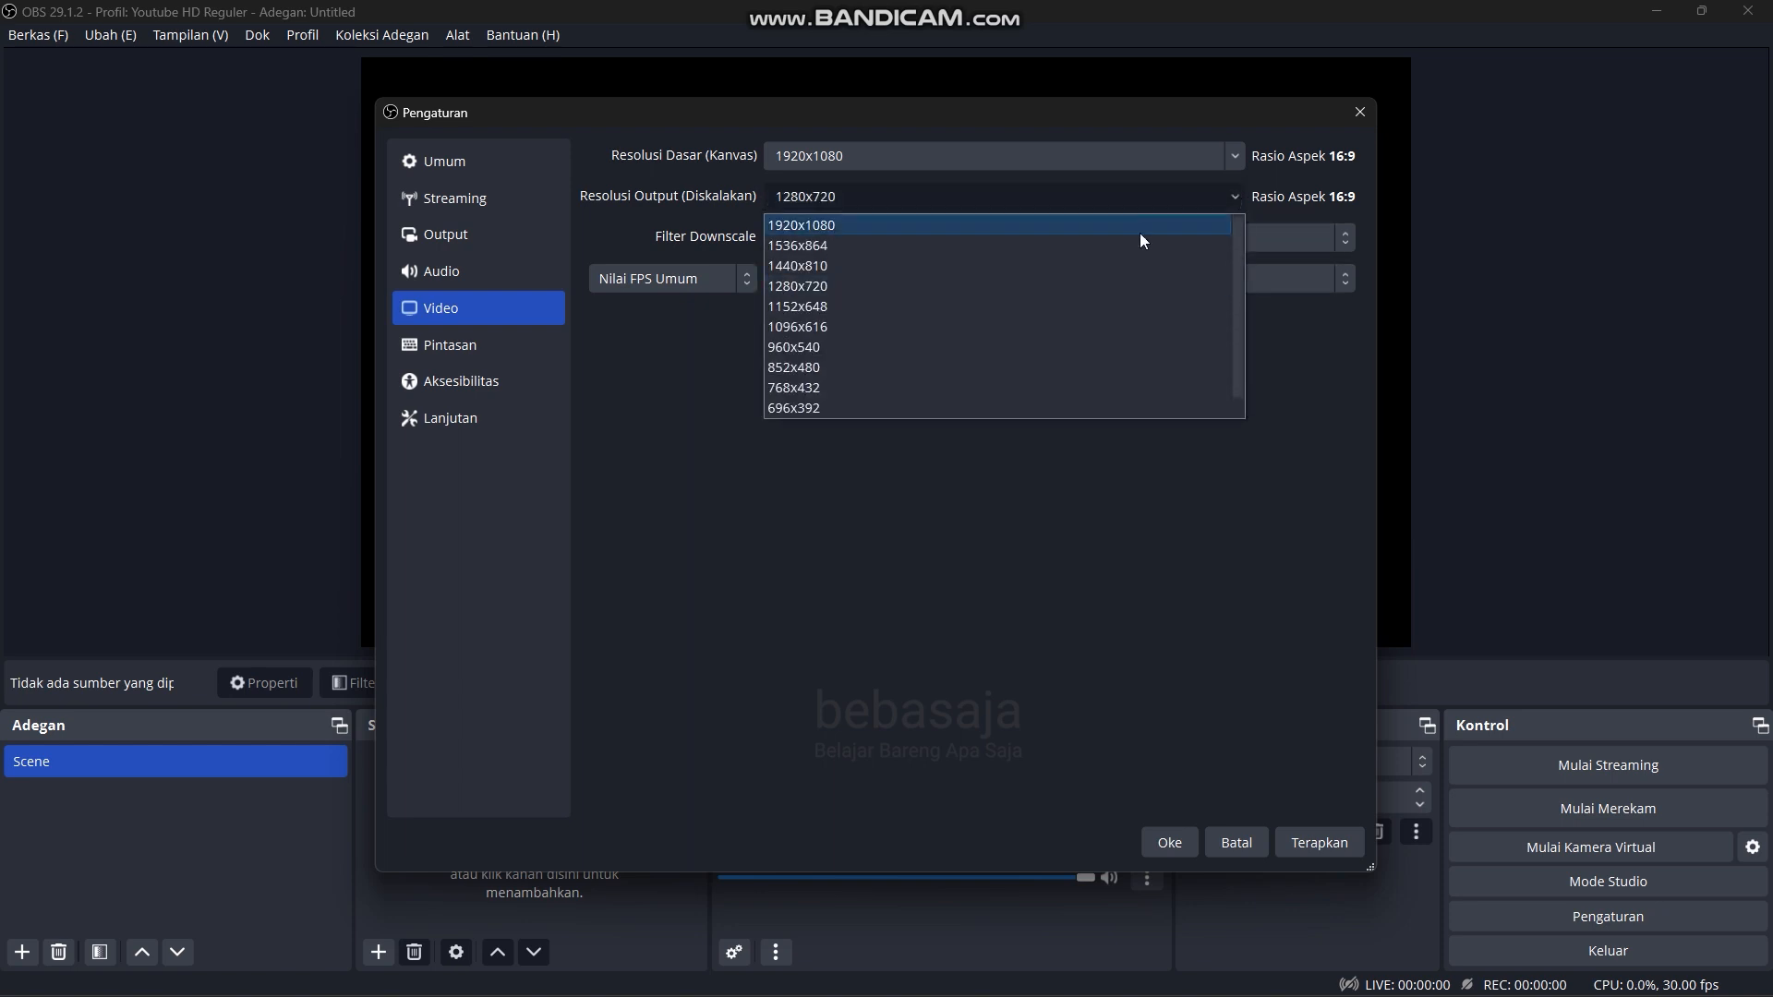
click(1061, 225)
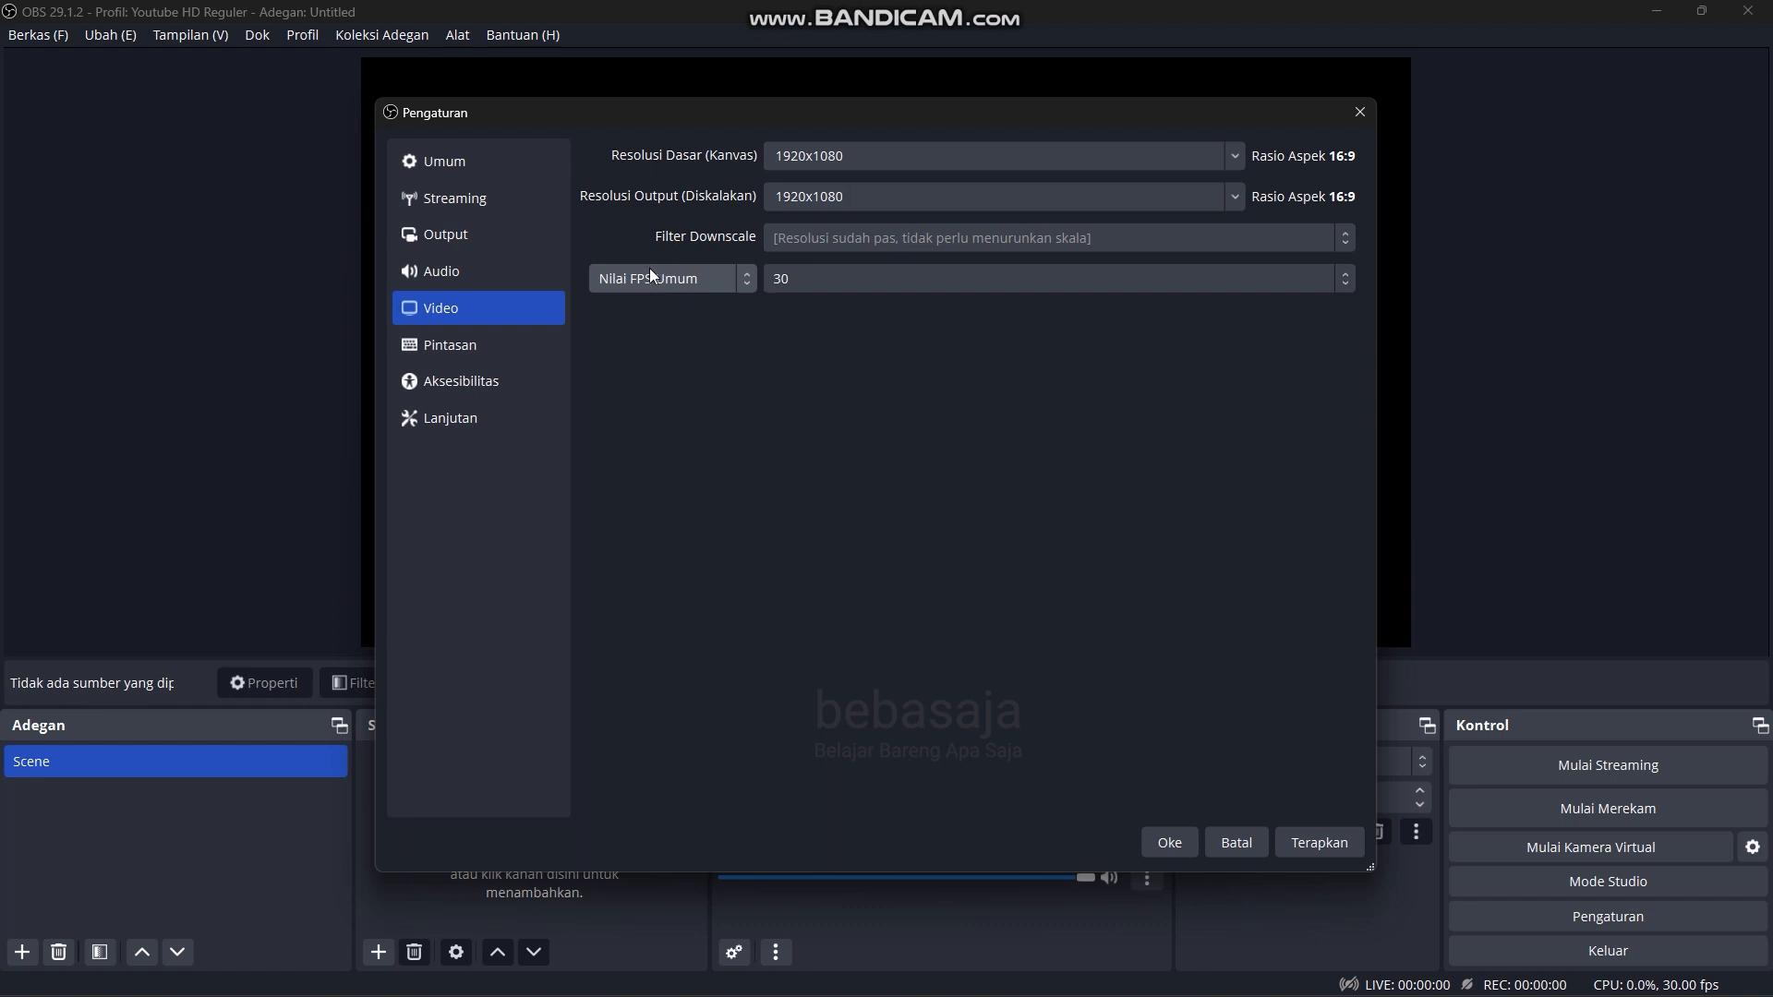
Step: Keep the common FPS value at 30 and apply the video settings
click(836, 279)
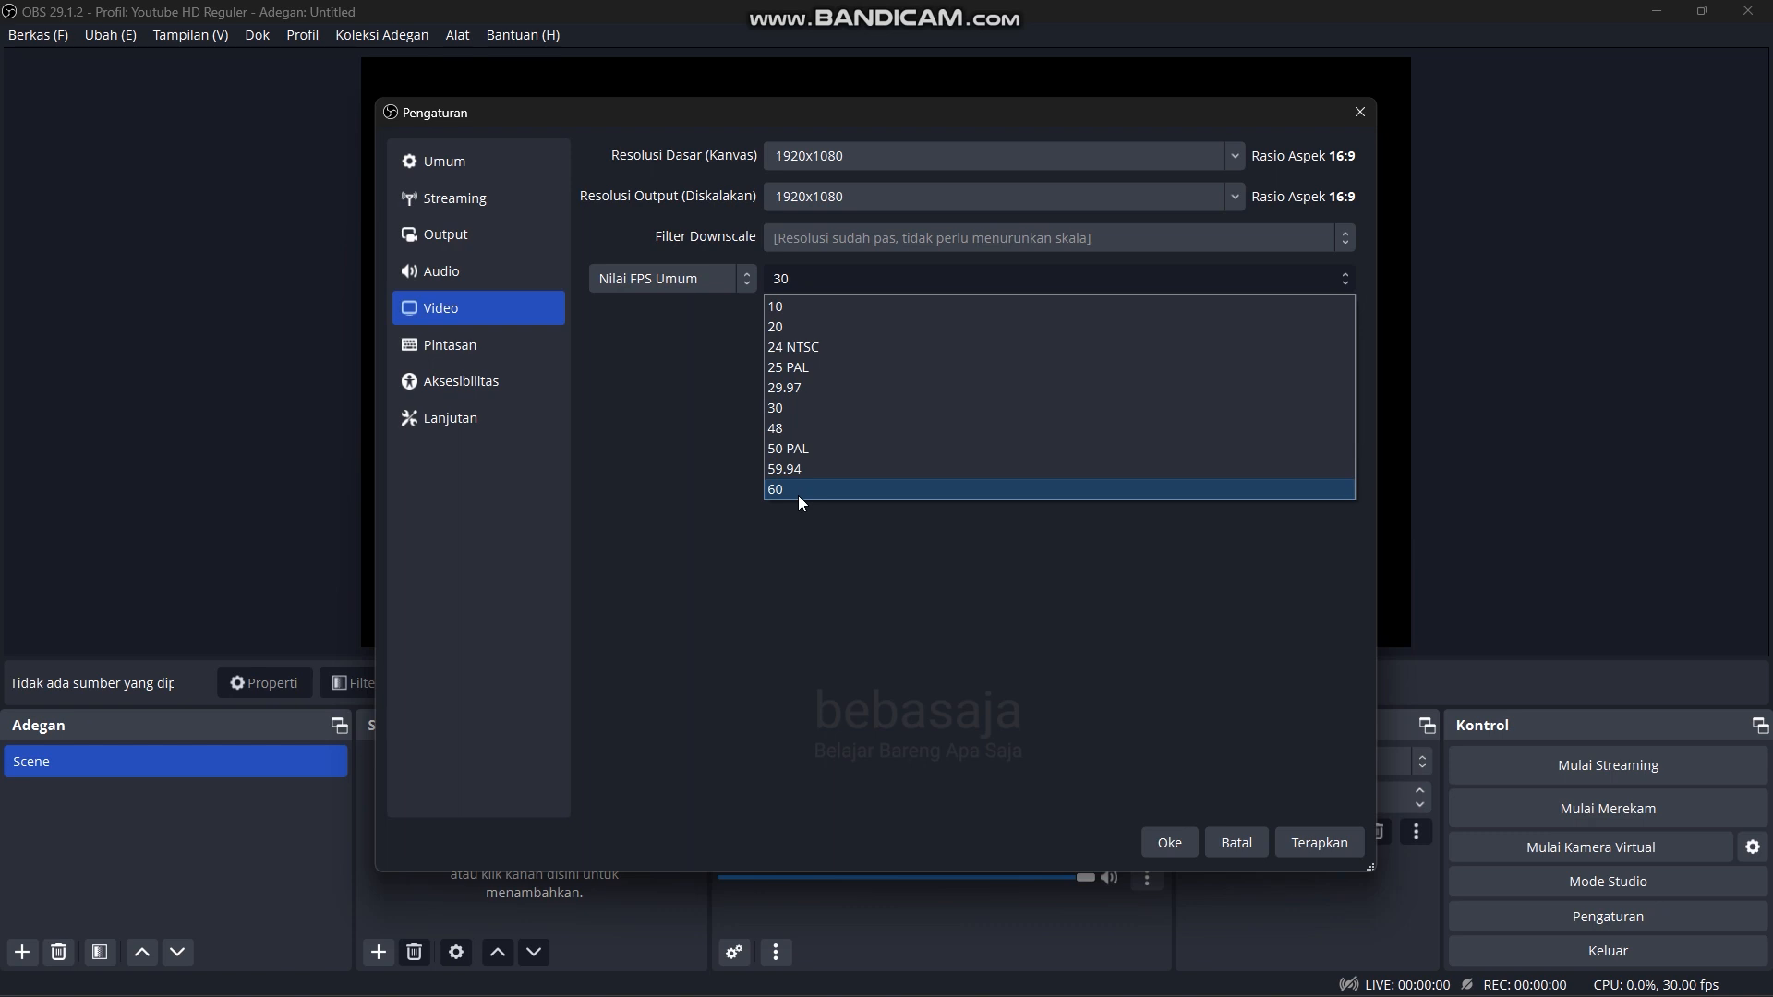
click(797, 408)
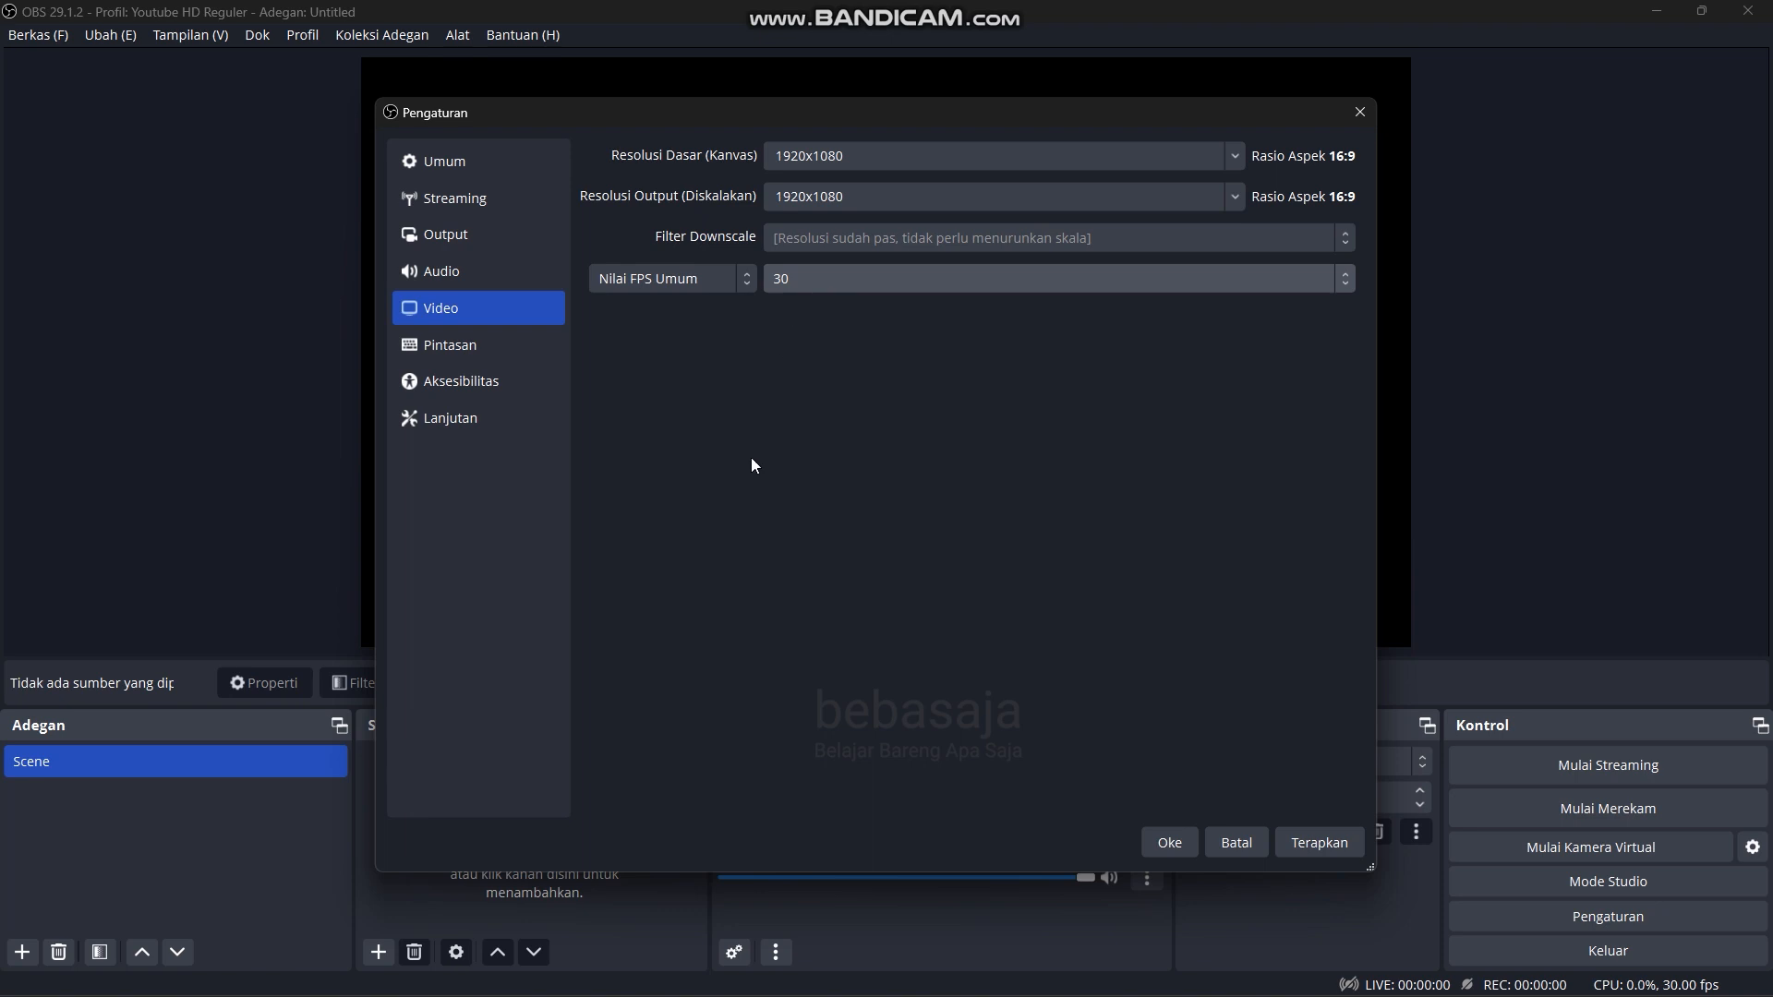
click(1333, 842)
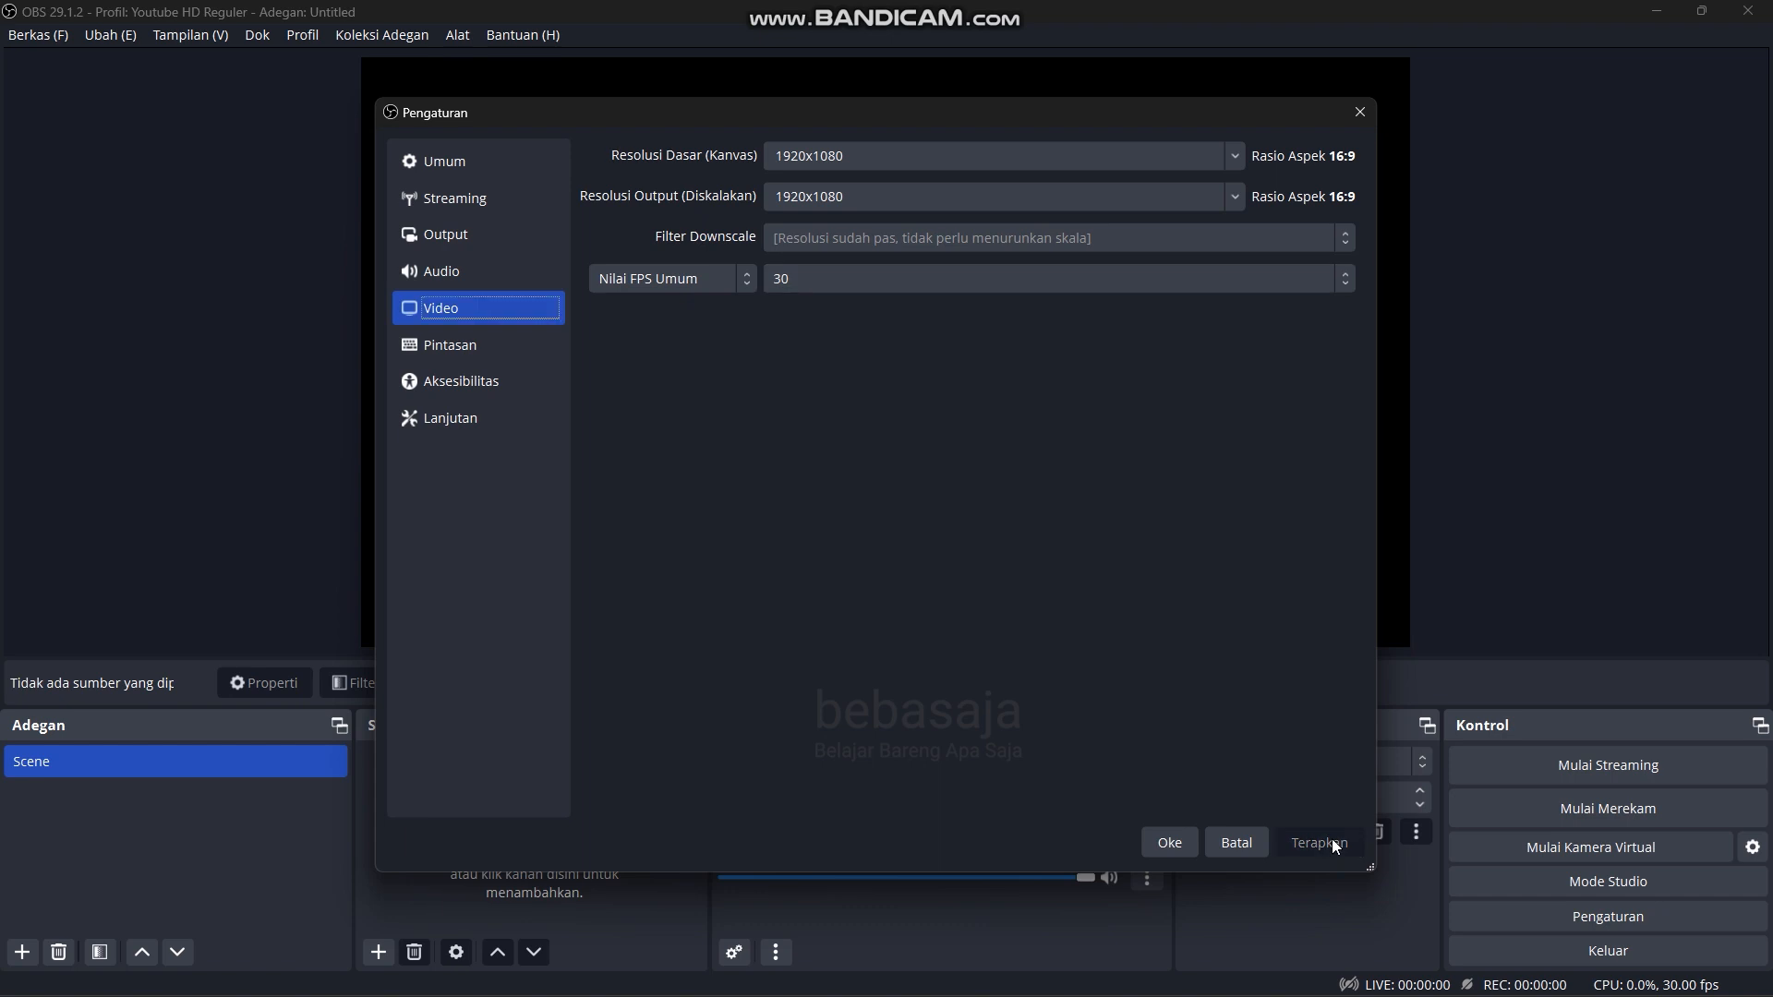
Step: In the output settings, set the recording path to a new folder named "OBS Studio" inside Videos, keeping the Sederhana output mode
click(444, 237)
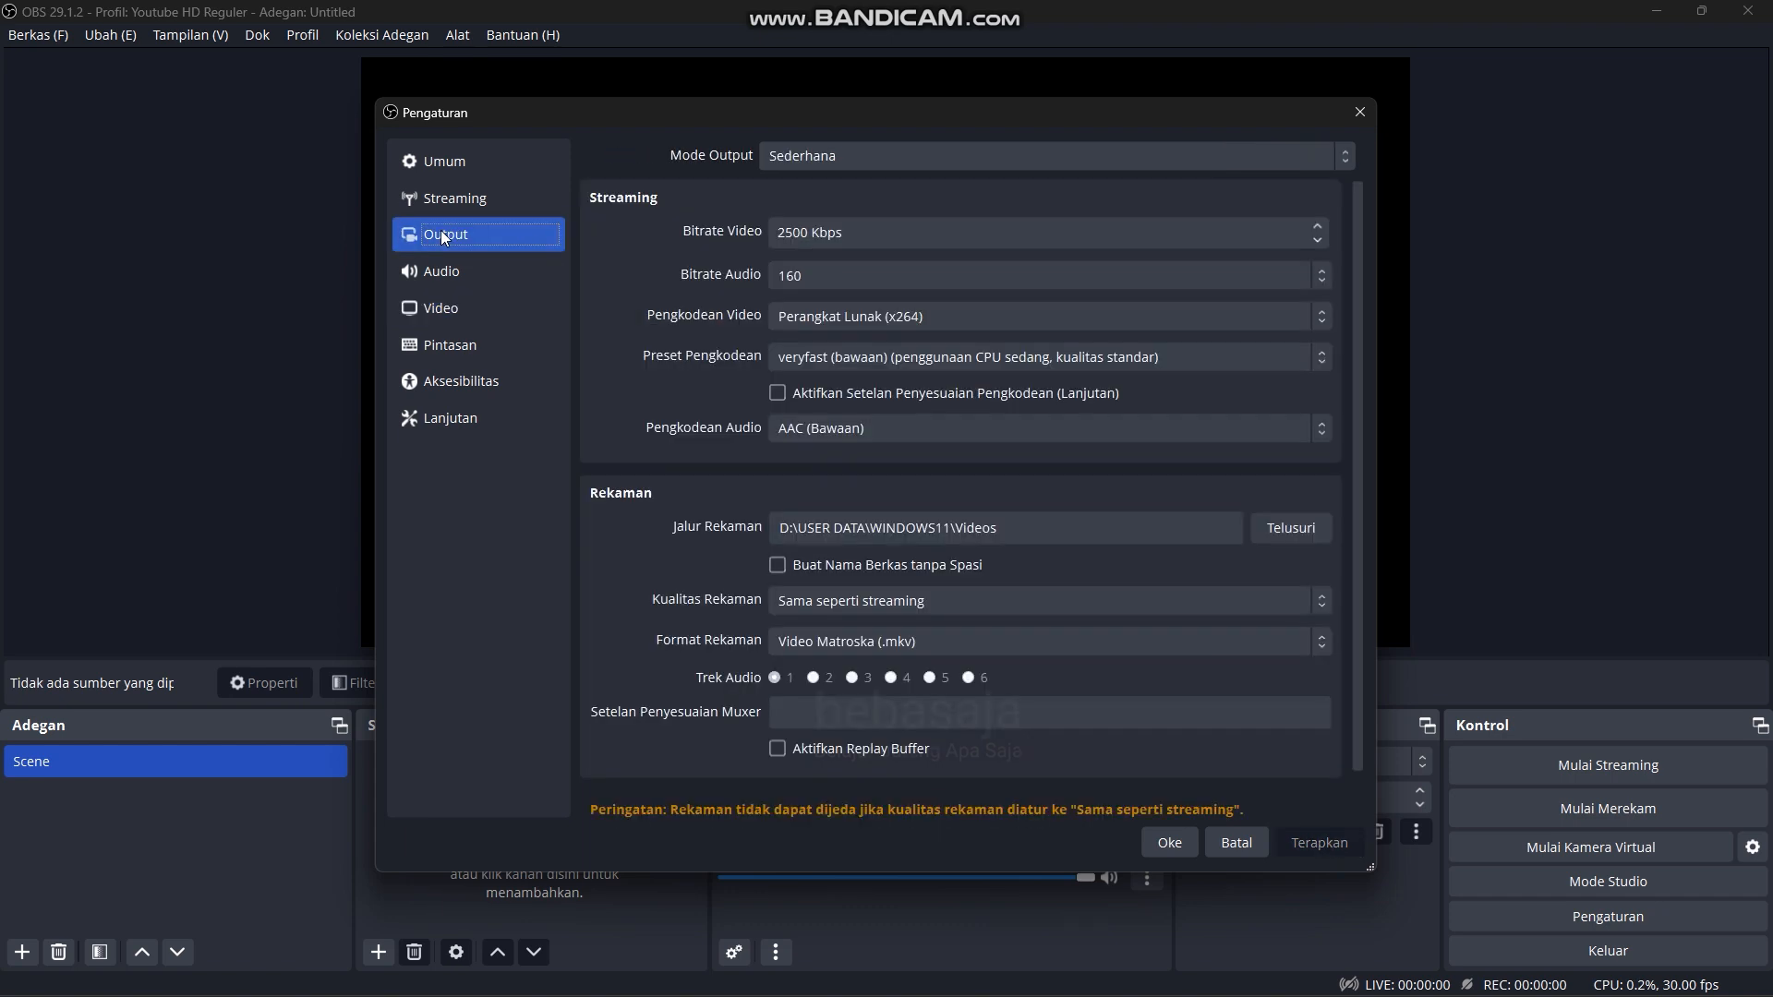
click(911, 150)
click(911, 150)
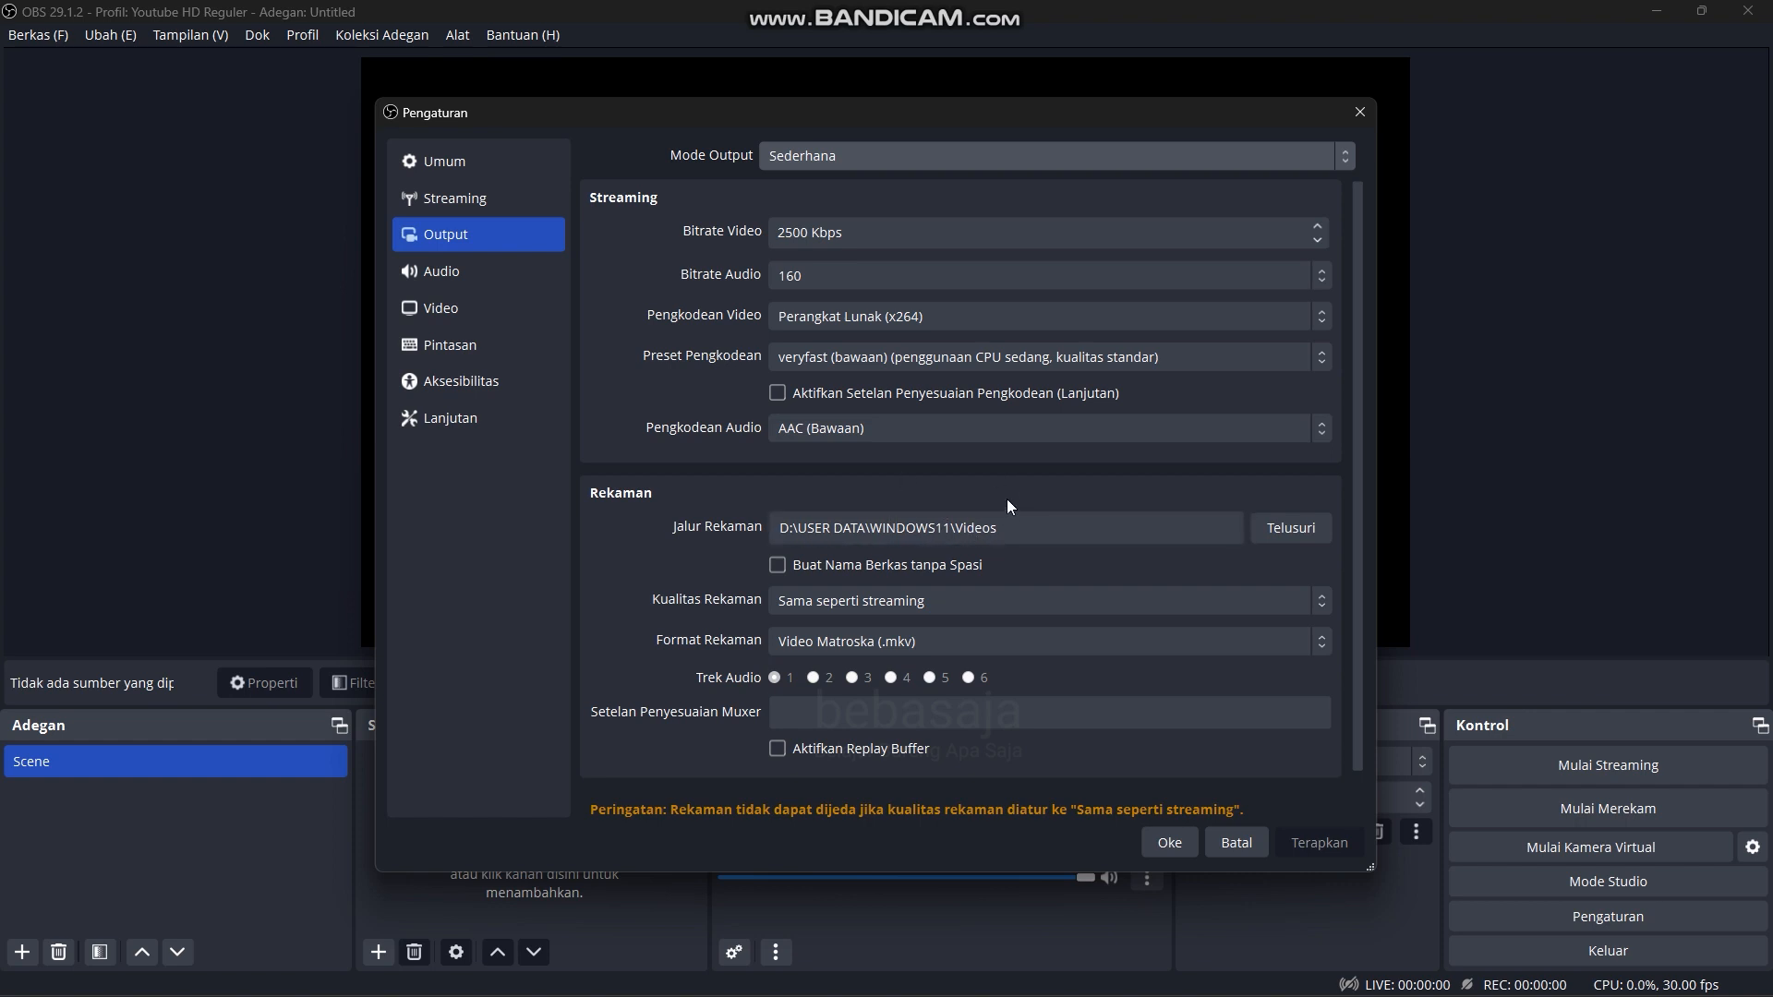
click(1313, 530)
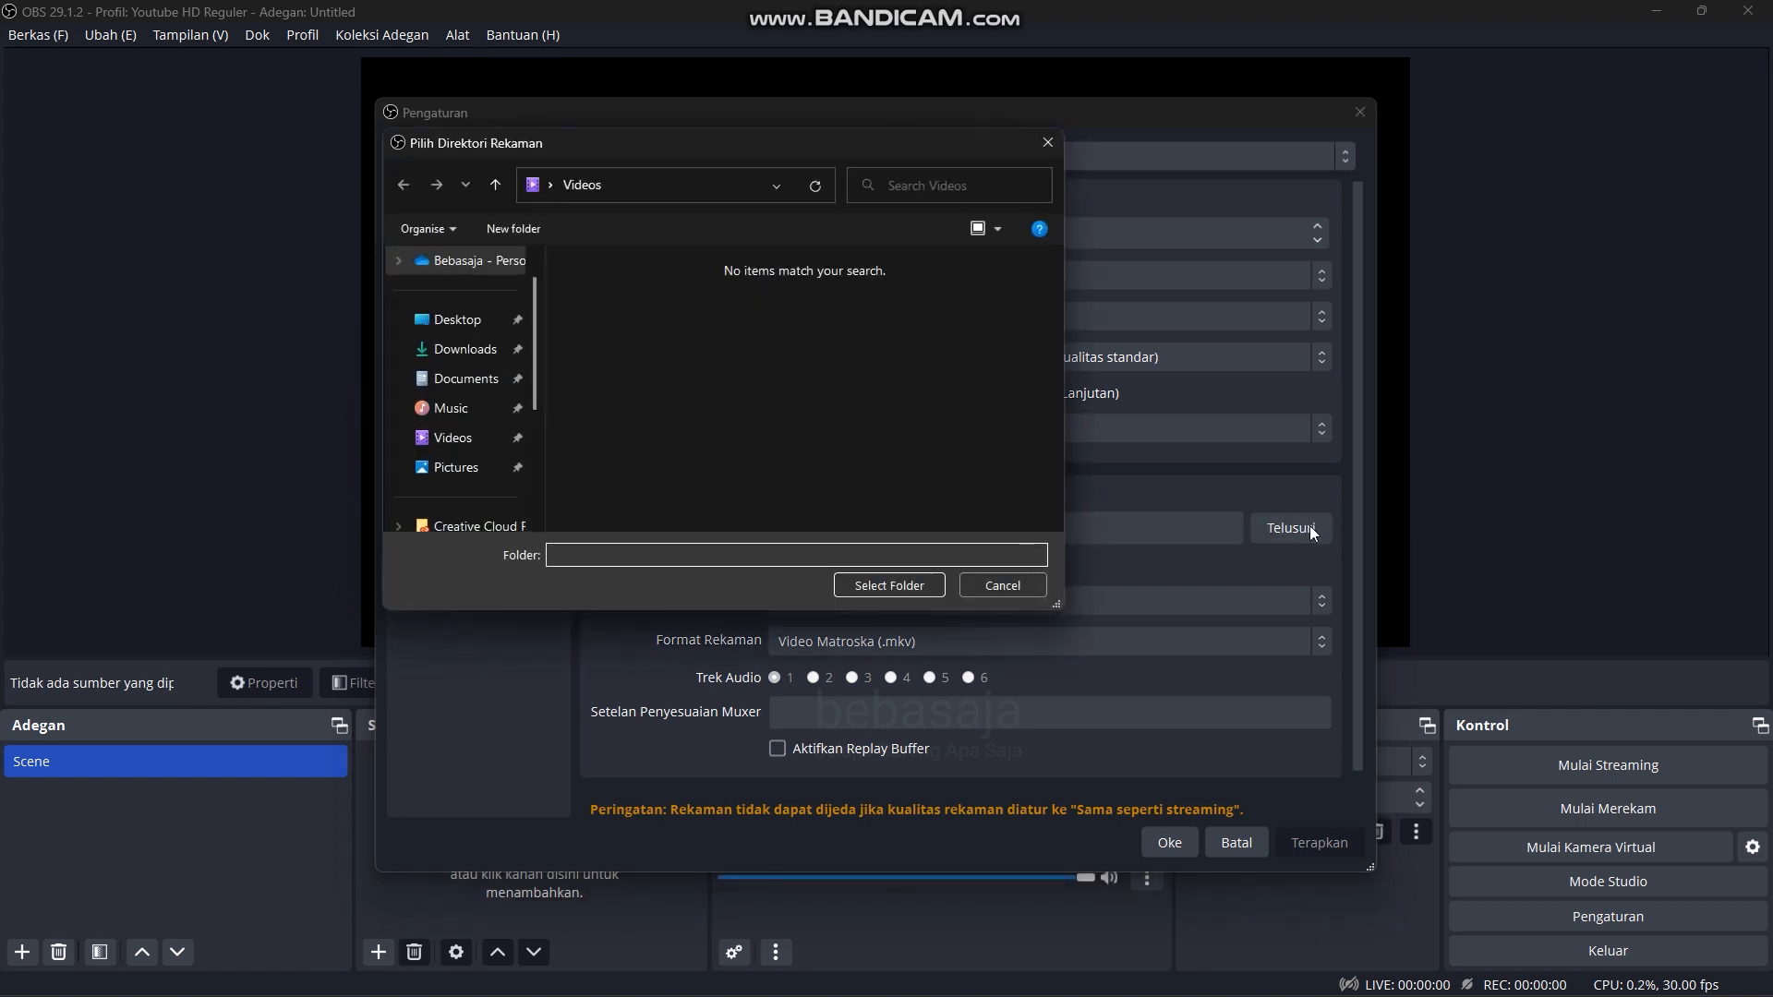
click(513, 230)
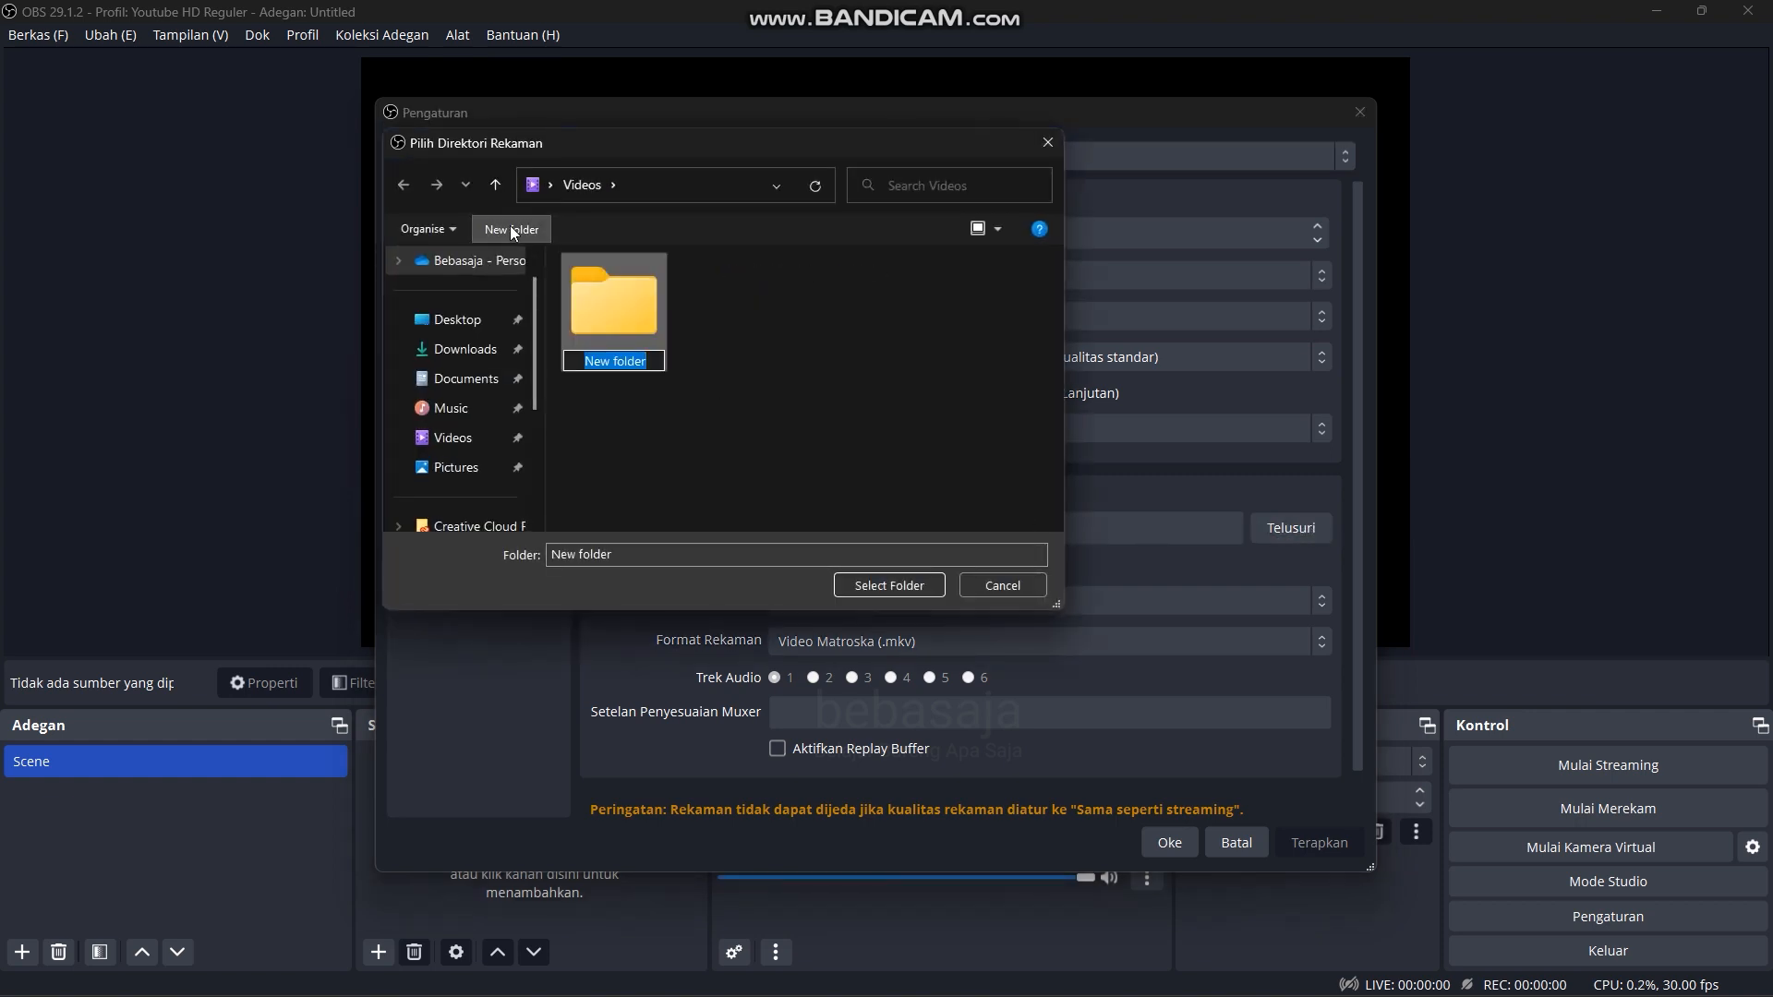
text(OBS)
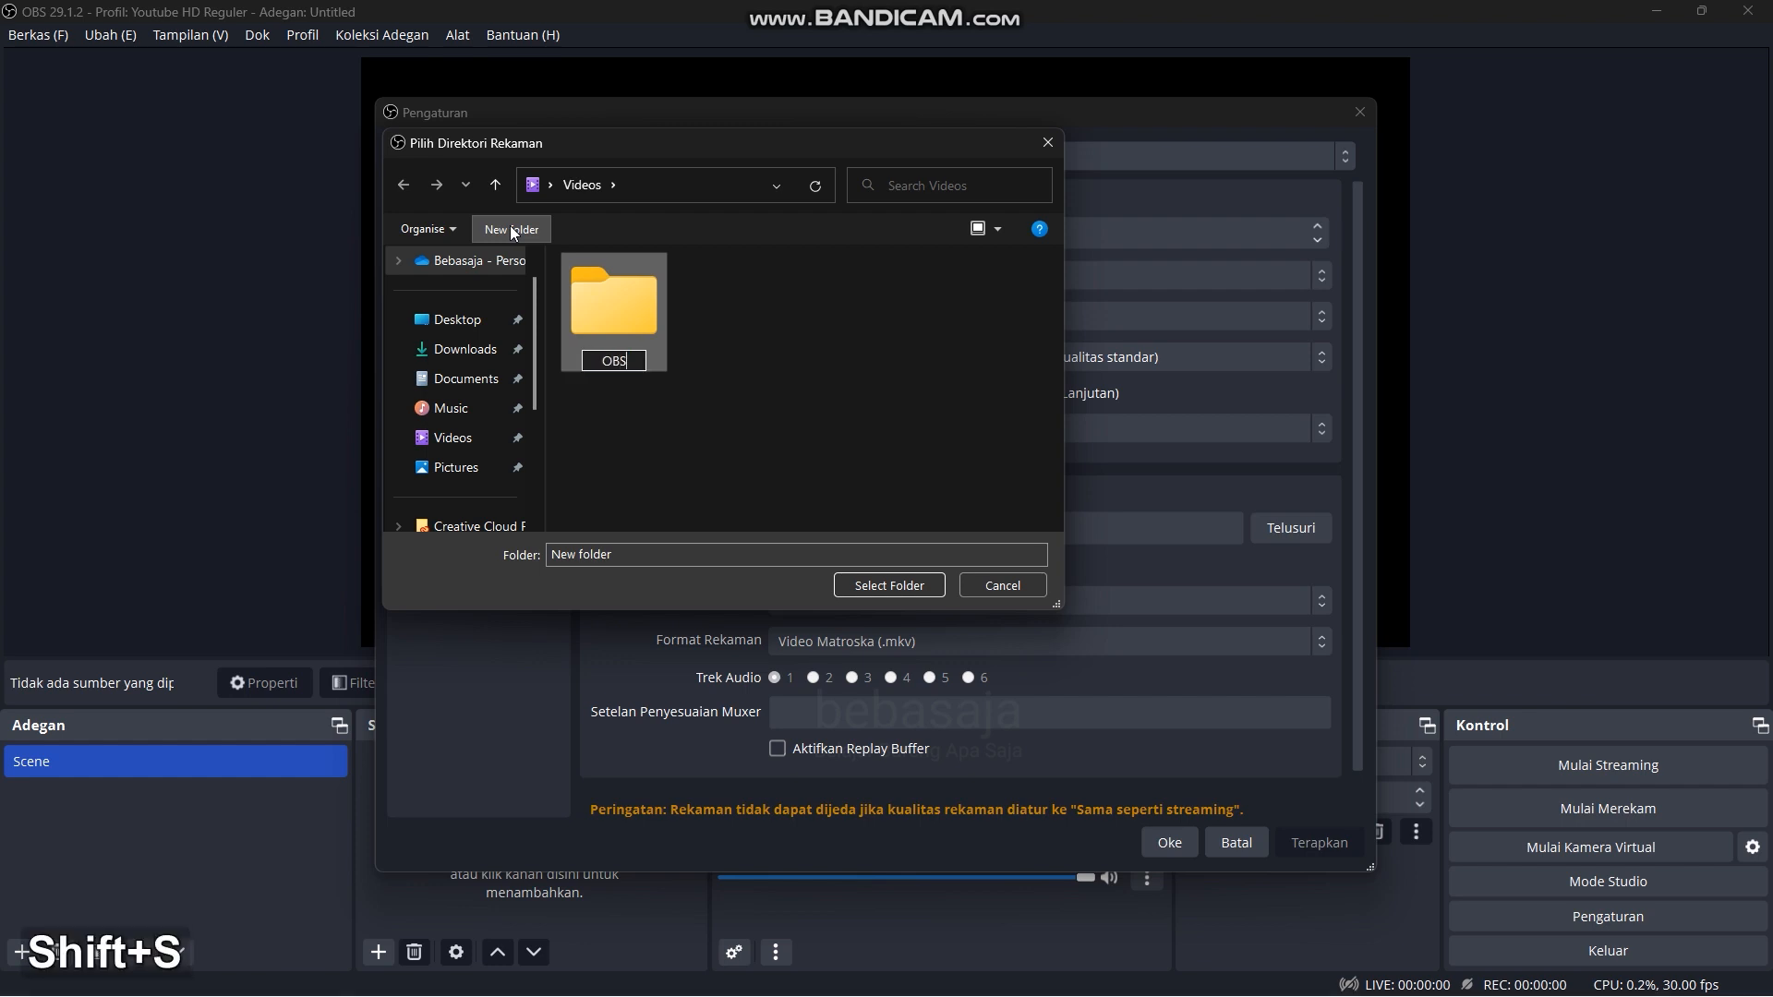
text( Studio)
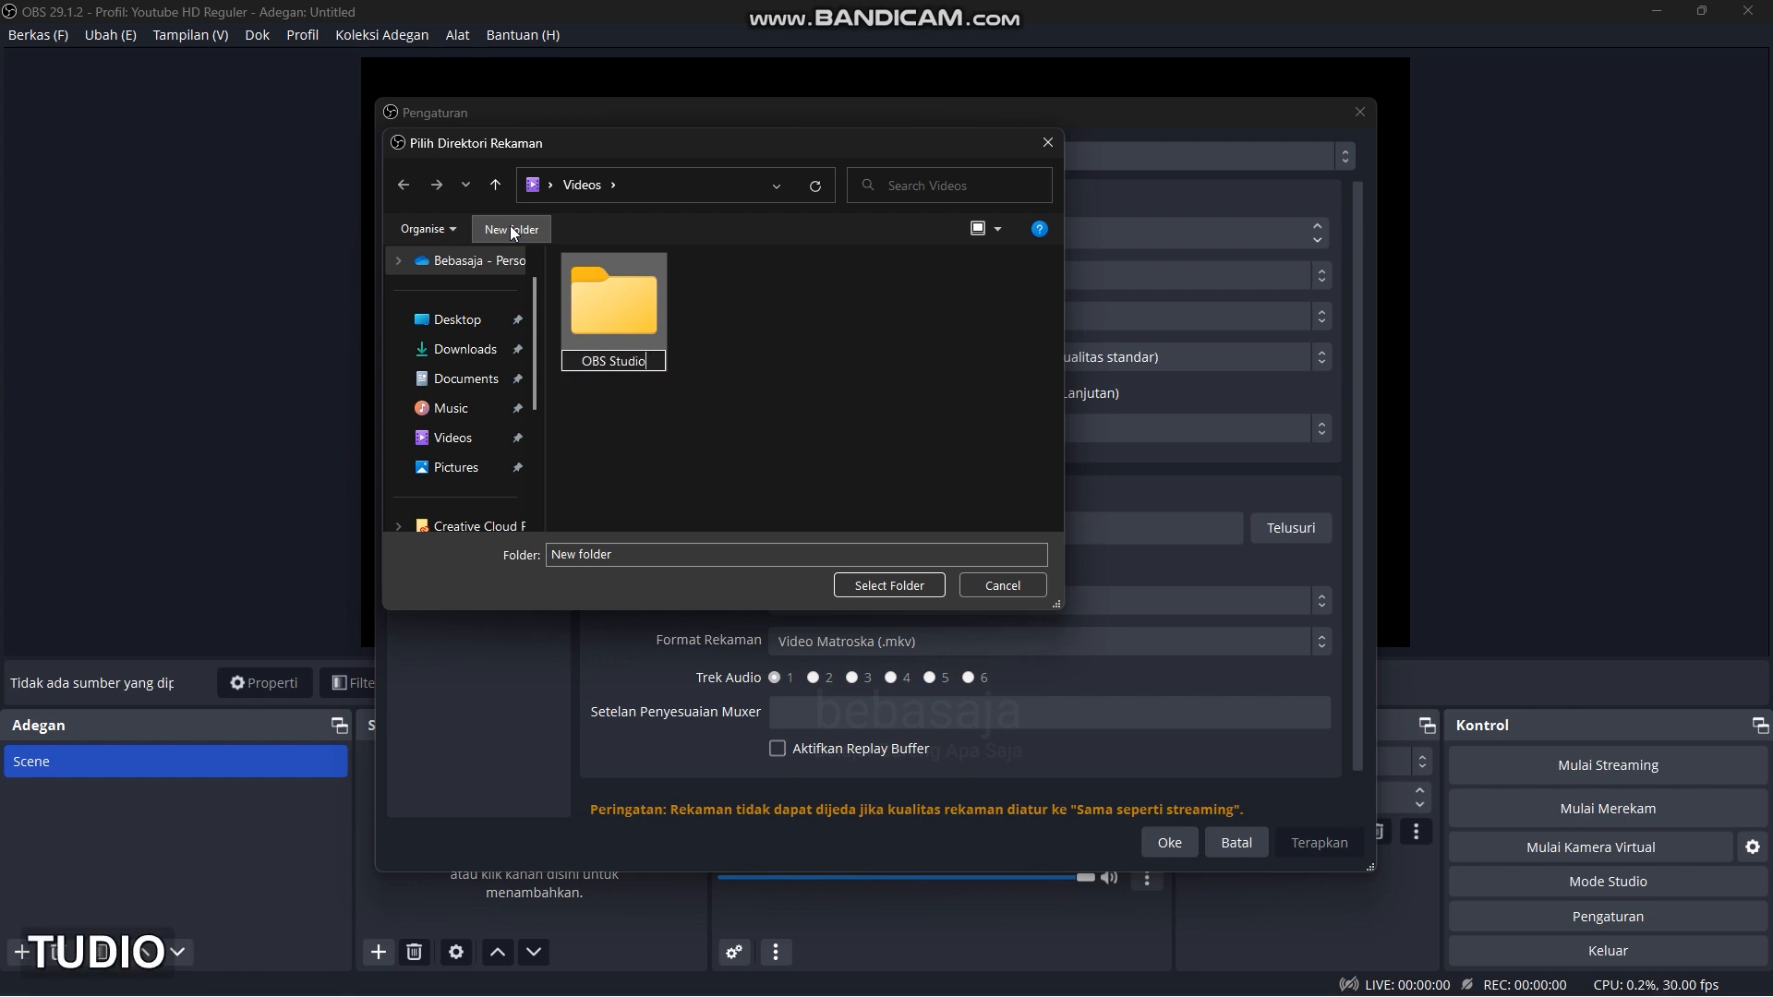
key(Return)
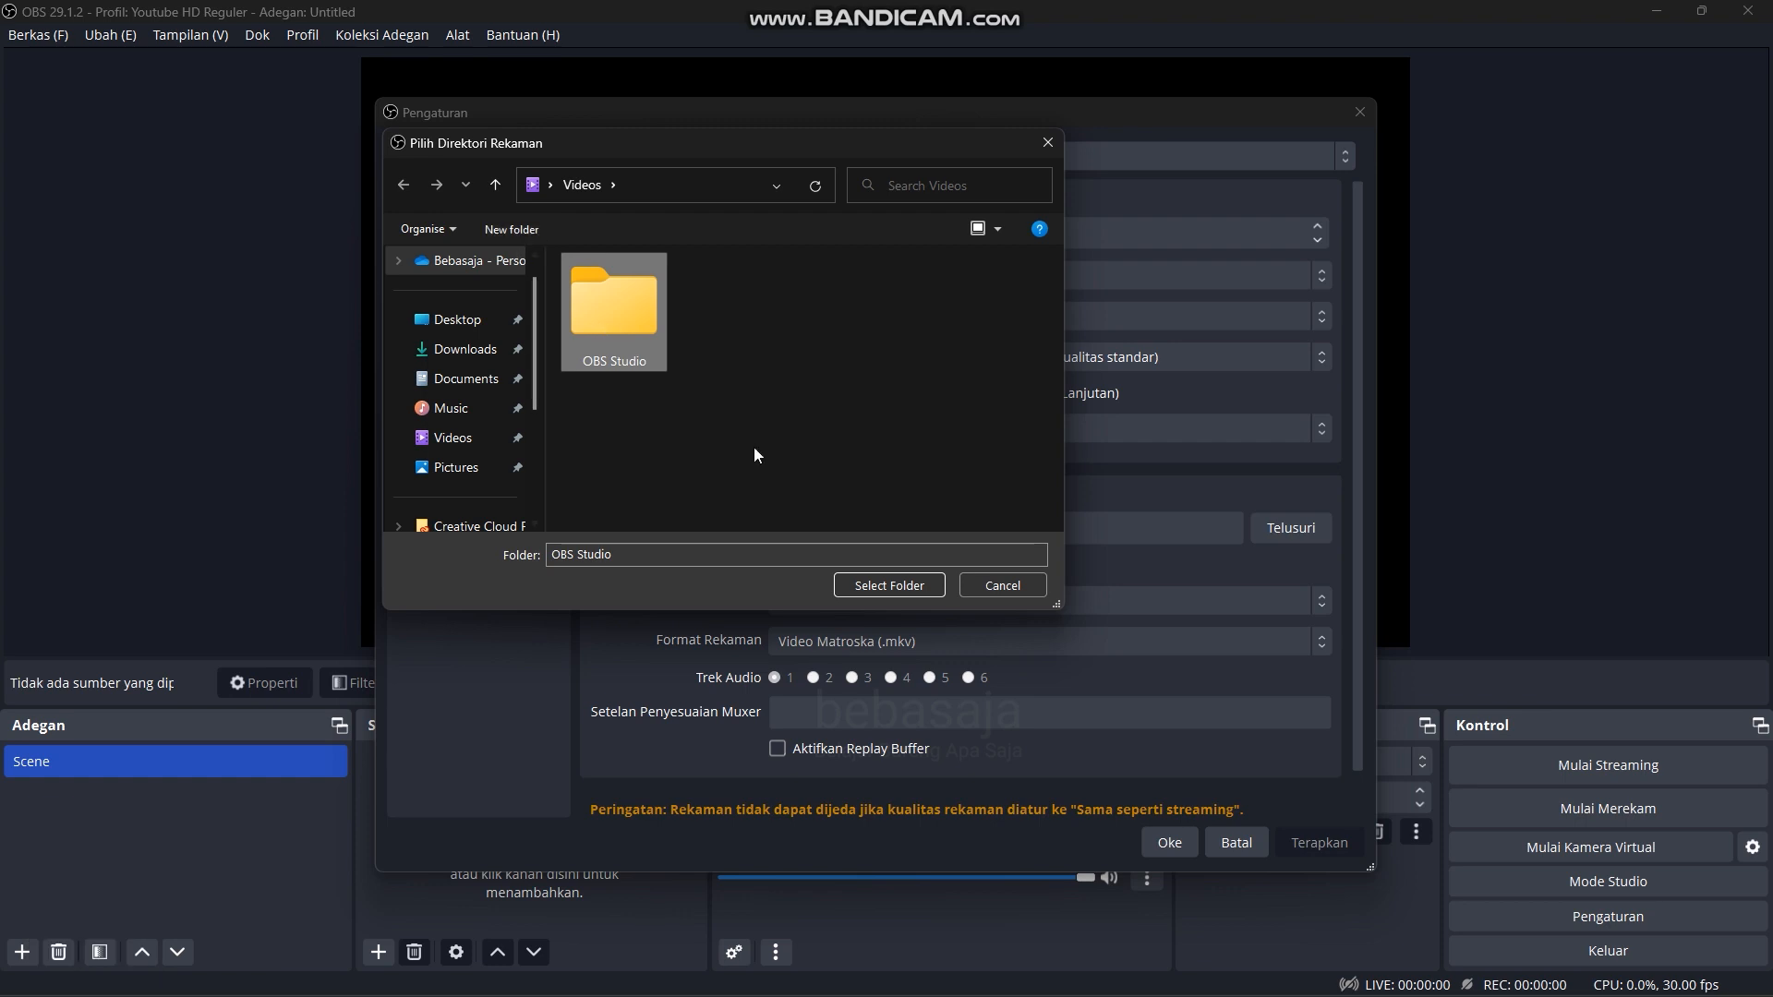
click(892, 586)
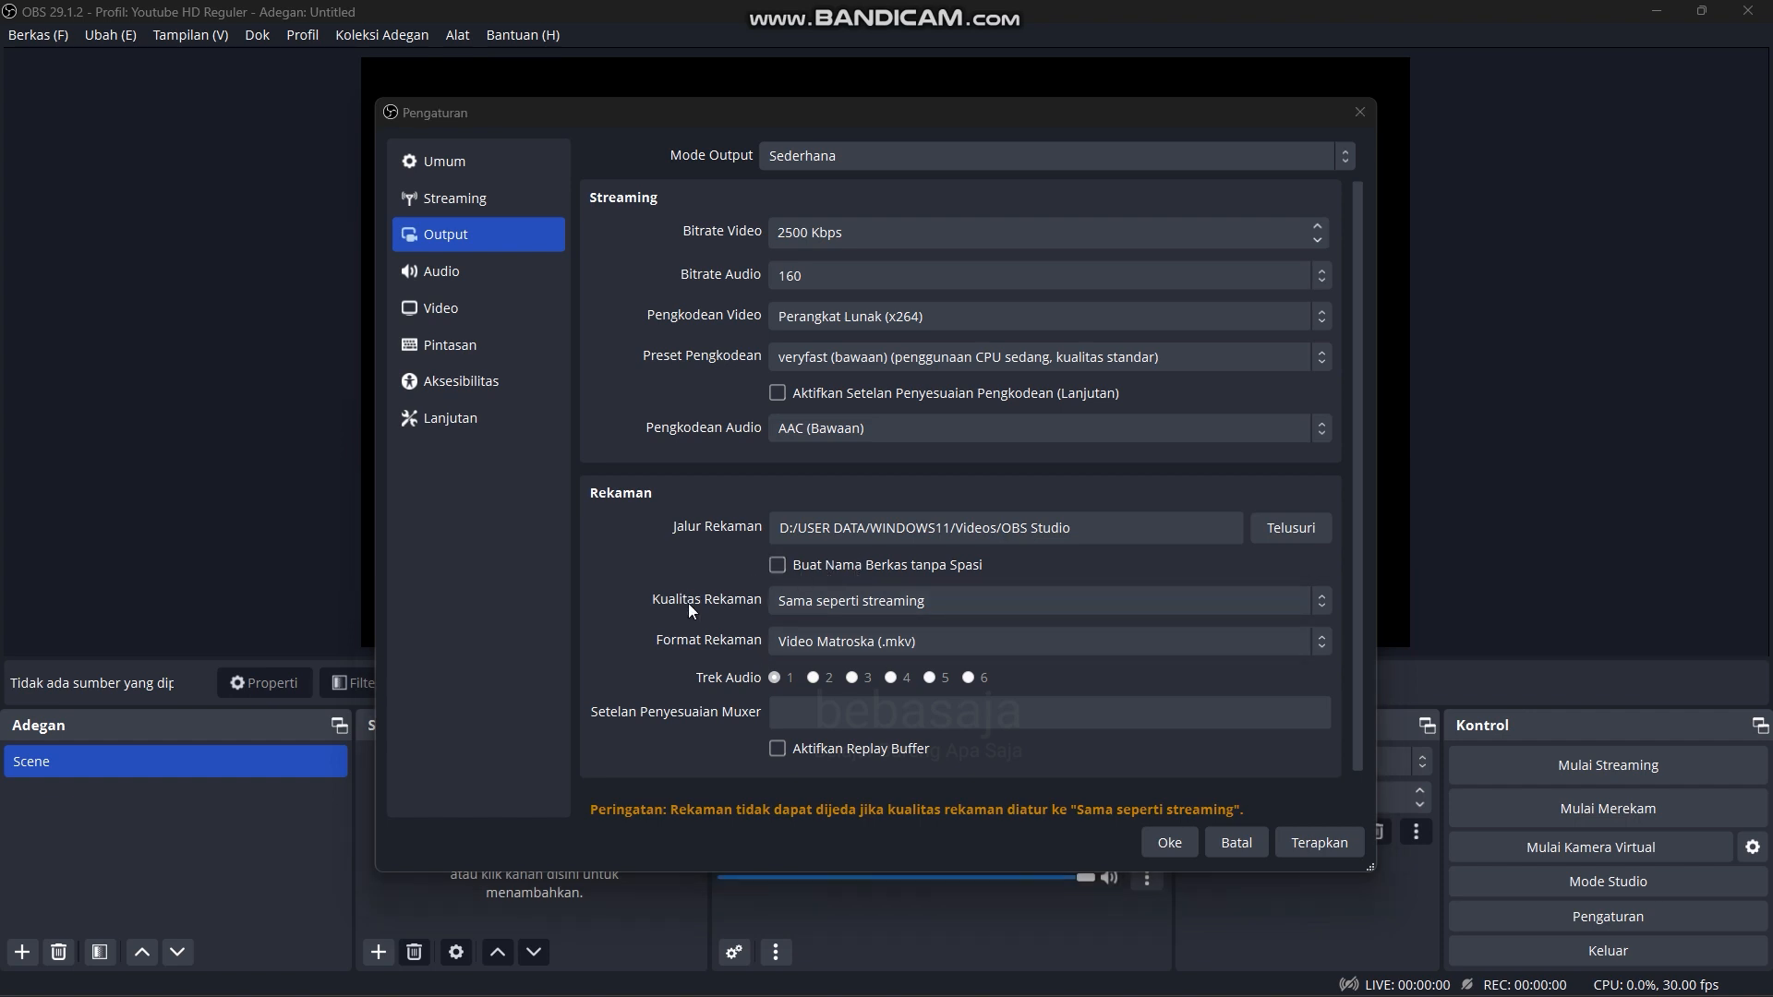
click(960, 600)
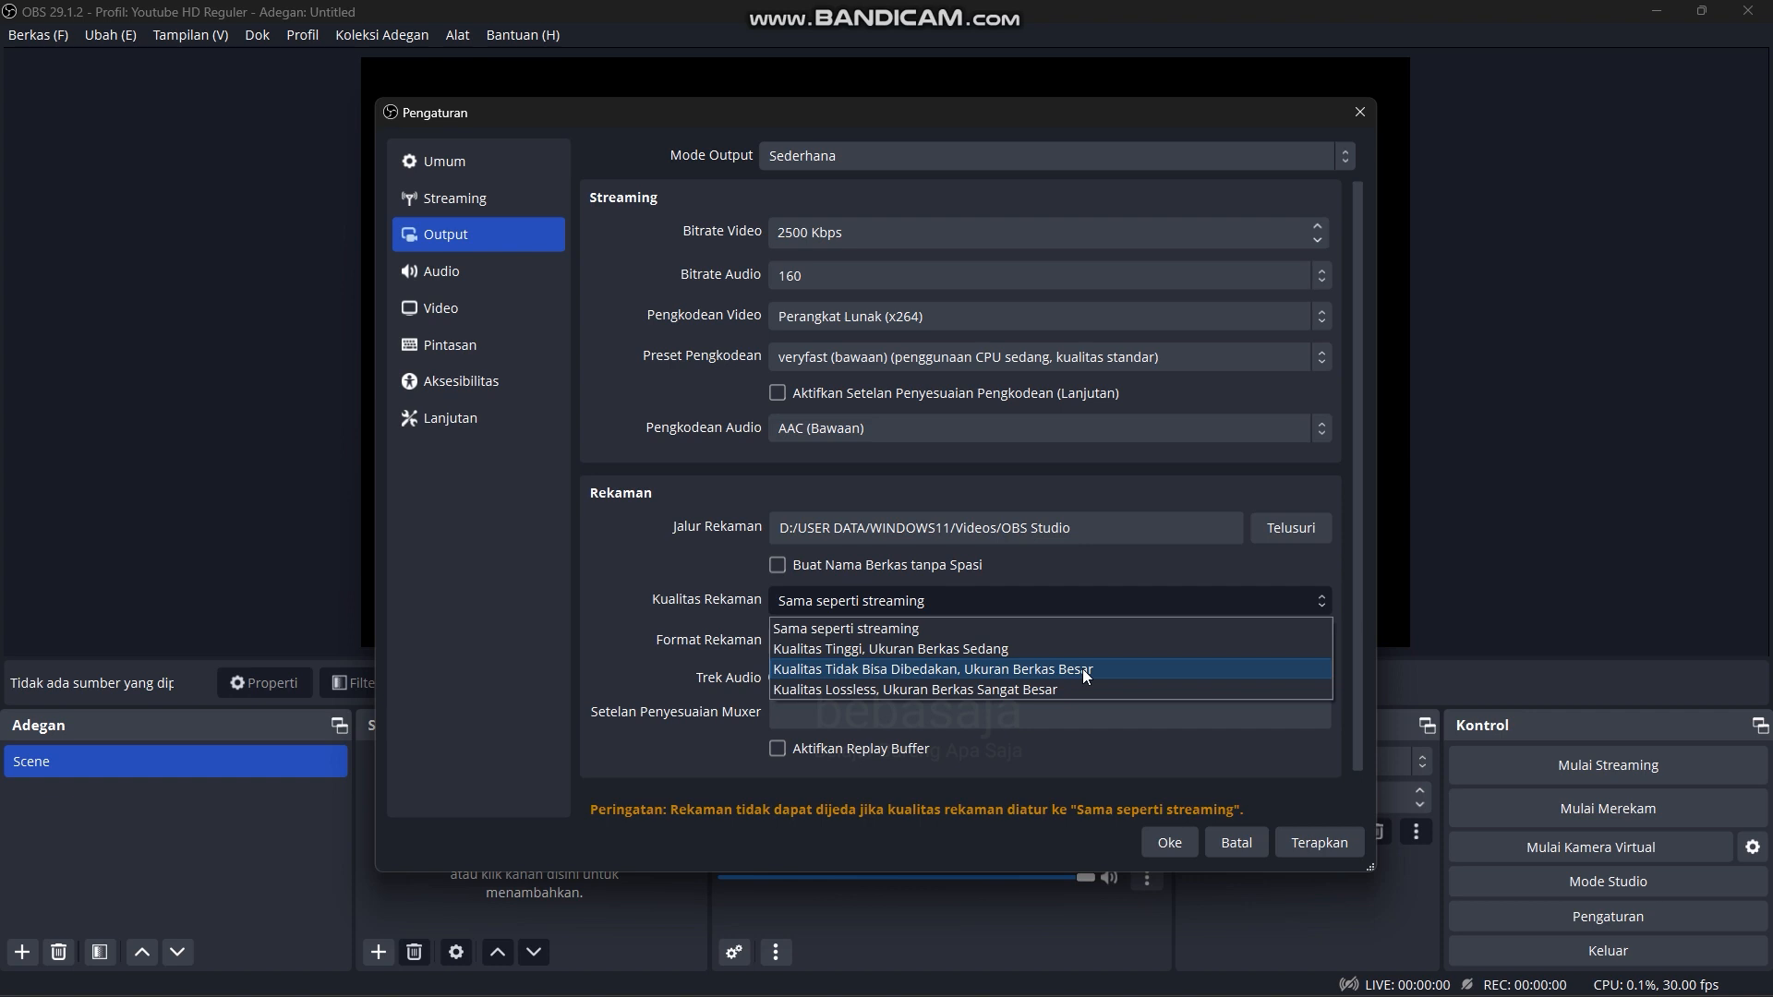
click(842, 693)
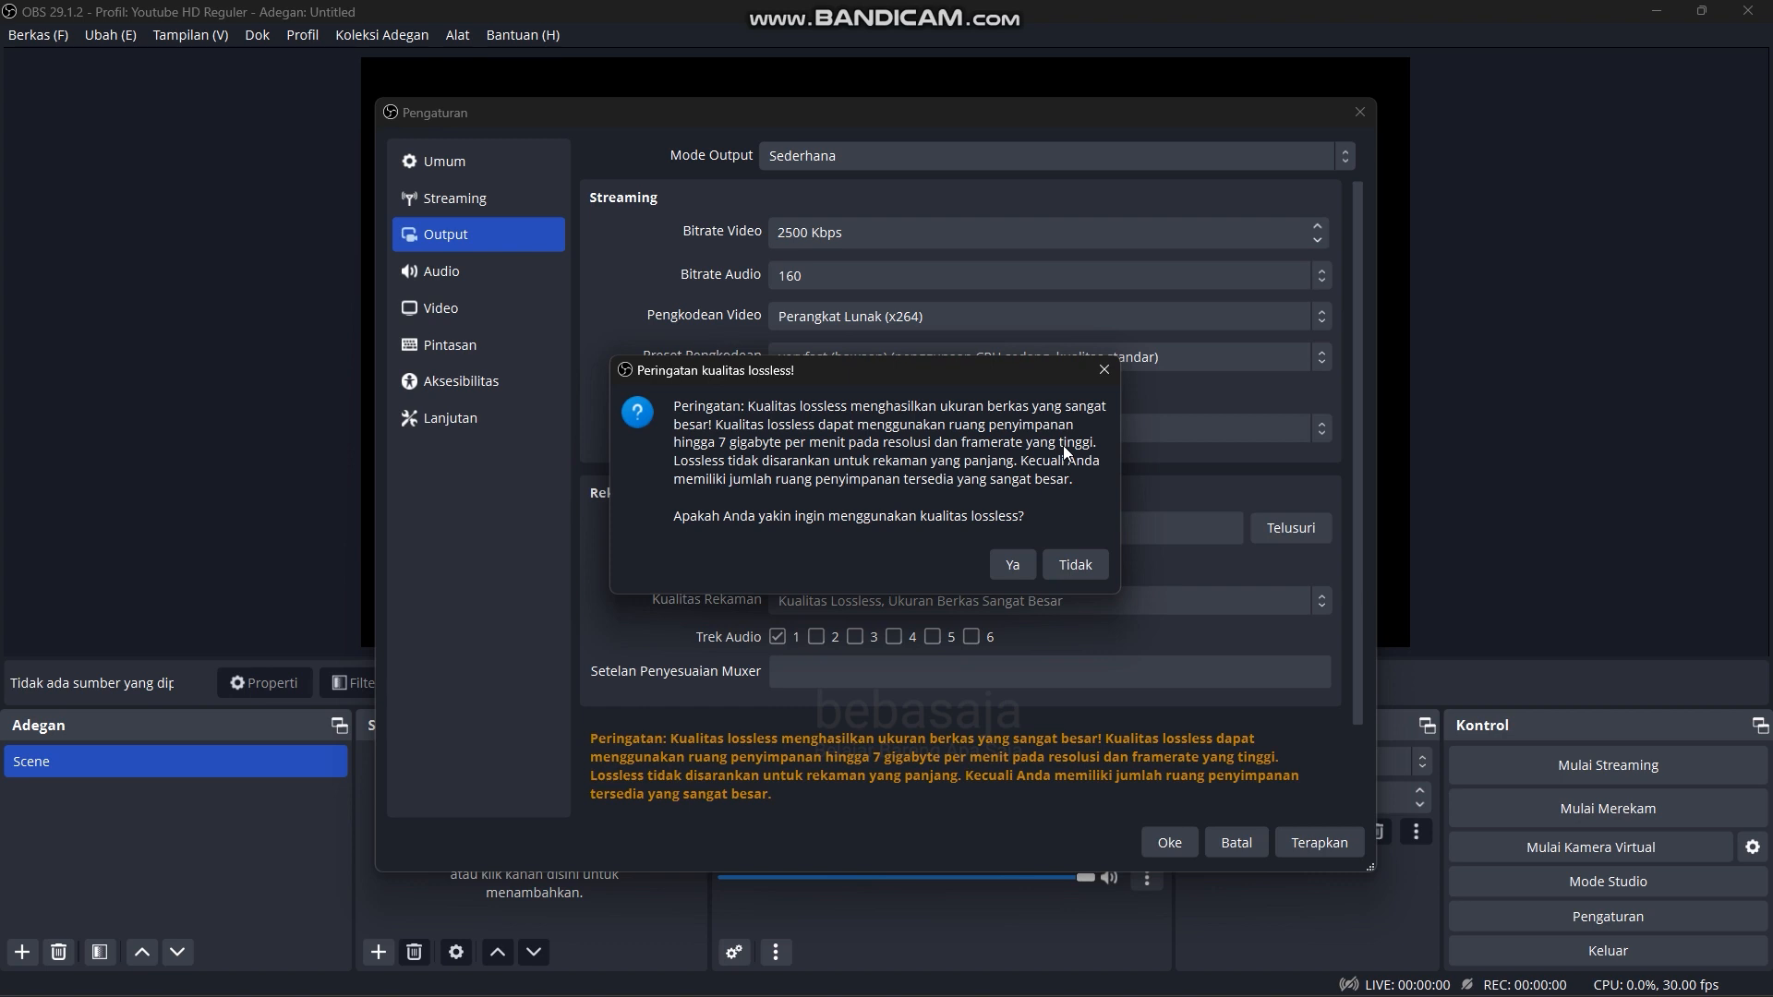
click(1078, 568)
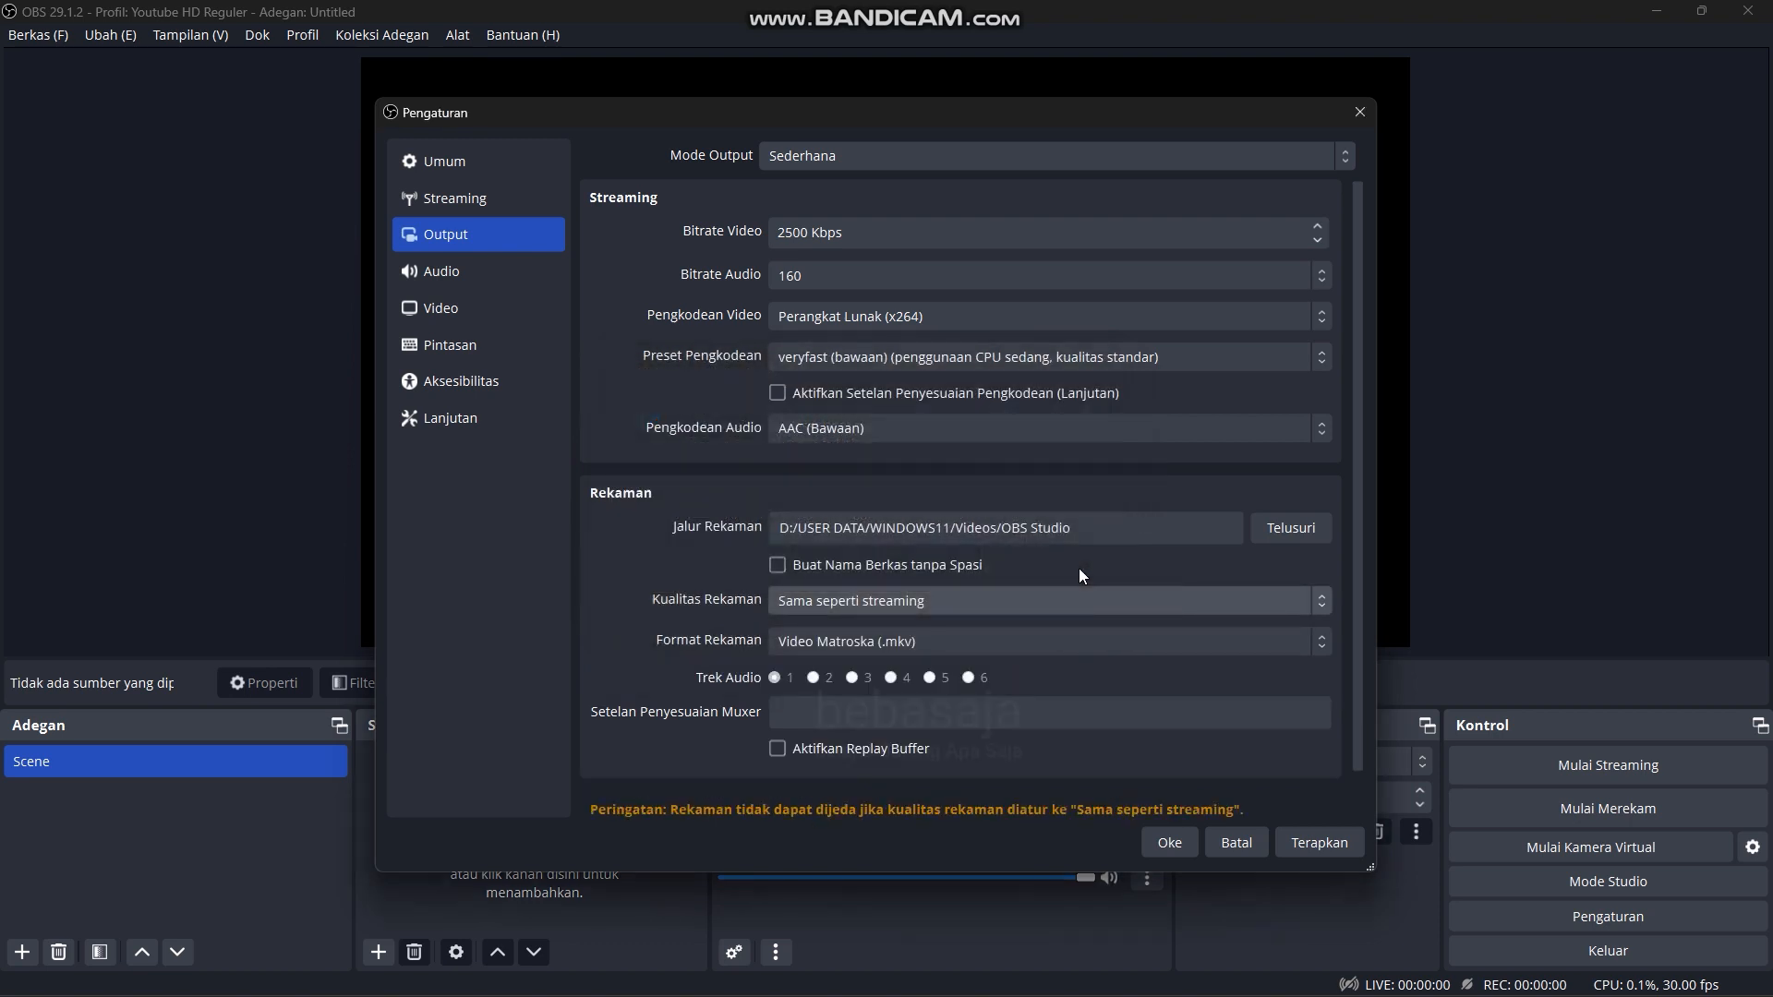
Step: Set the recording quality to "Kualitas Tidak Bisa Dibedakan, Ukuran Berkas Besar" and the recording format to MPEG-4 (.mp4)
click(921, 602)
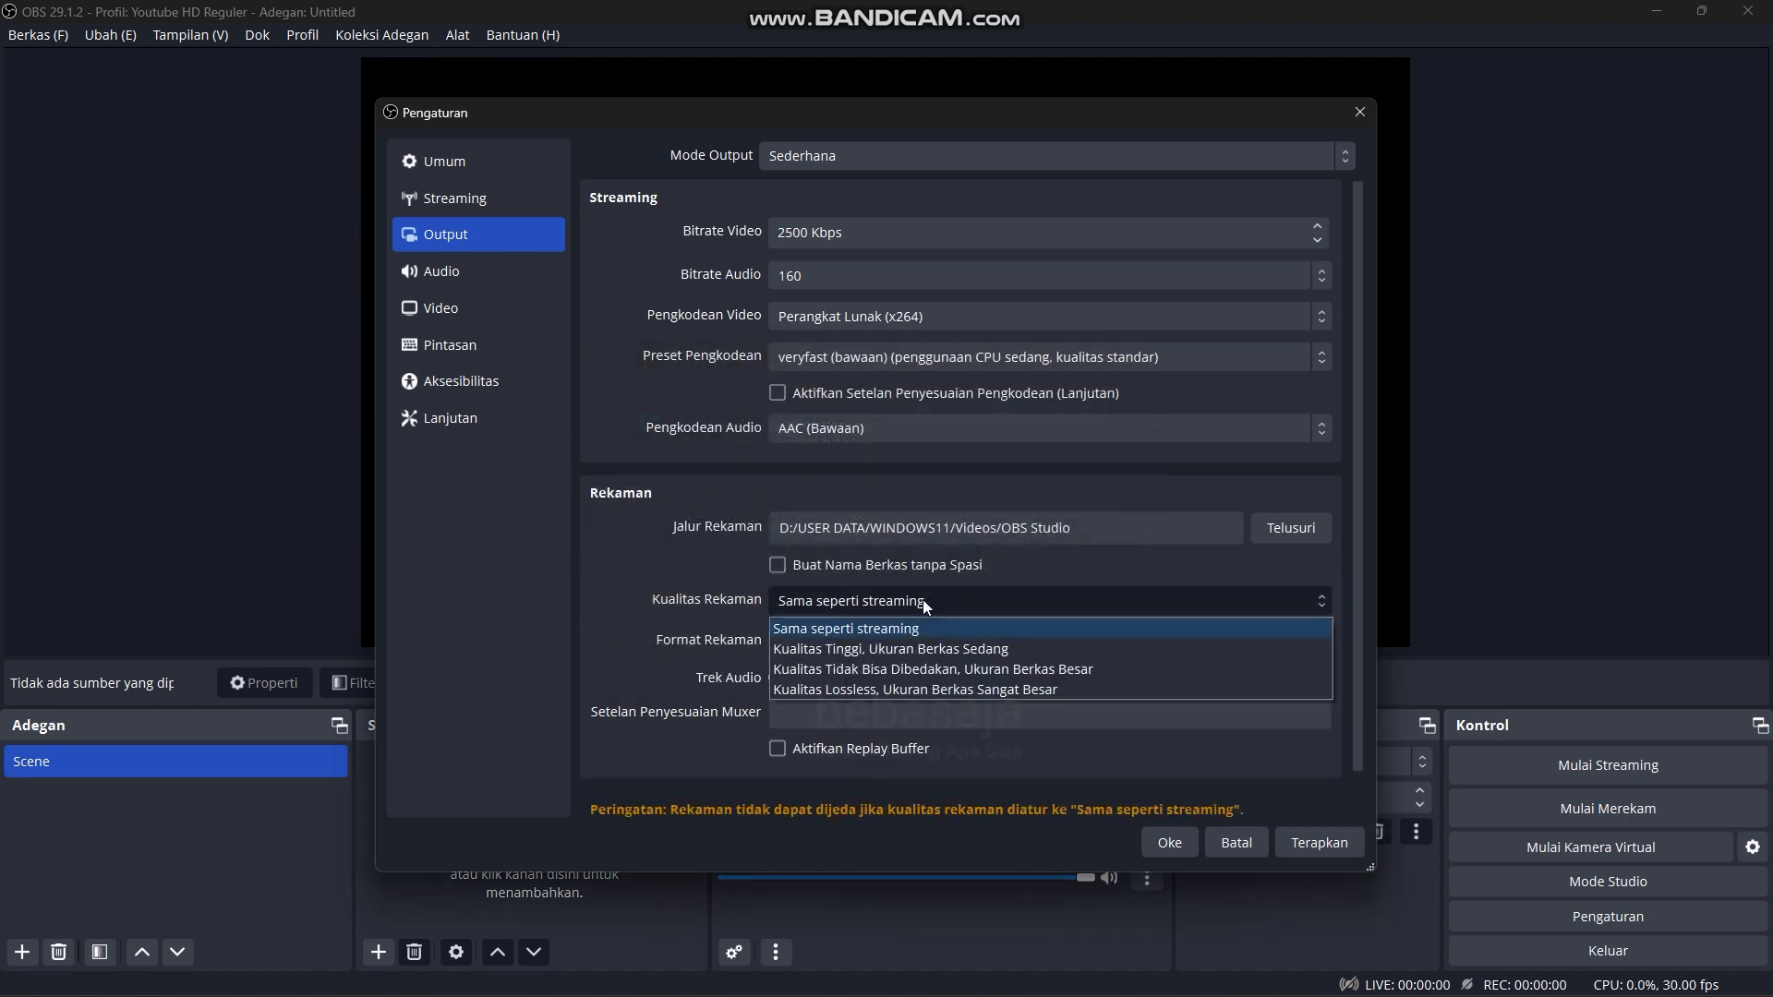
click(881, 669)
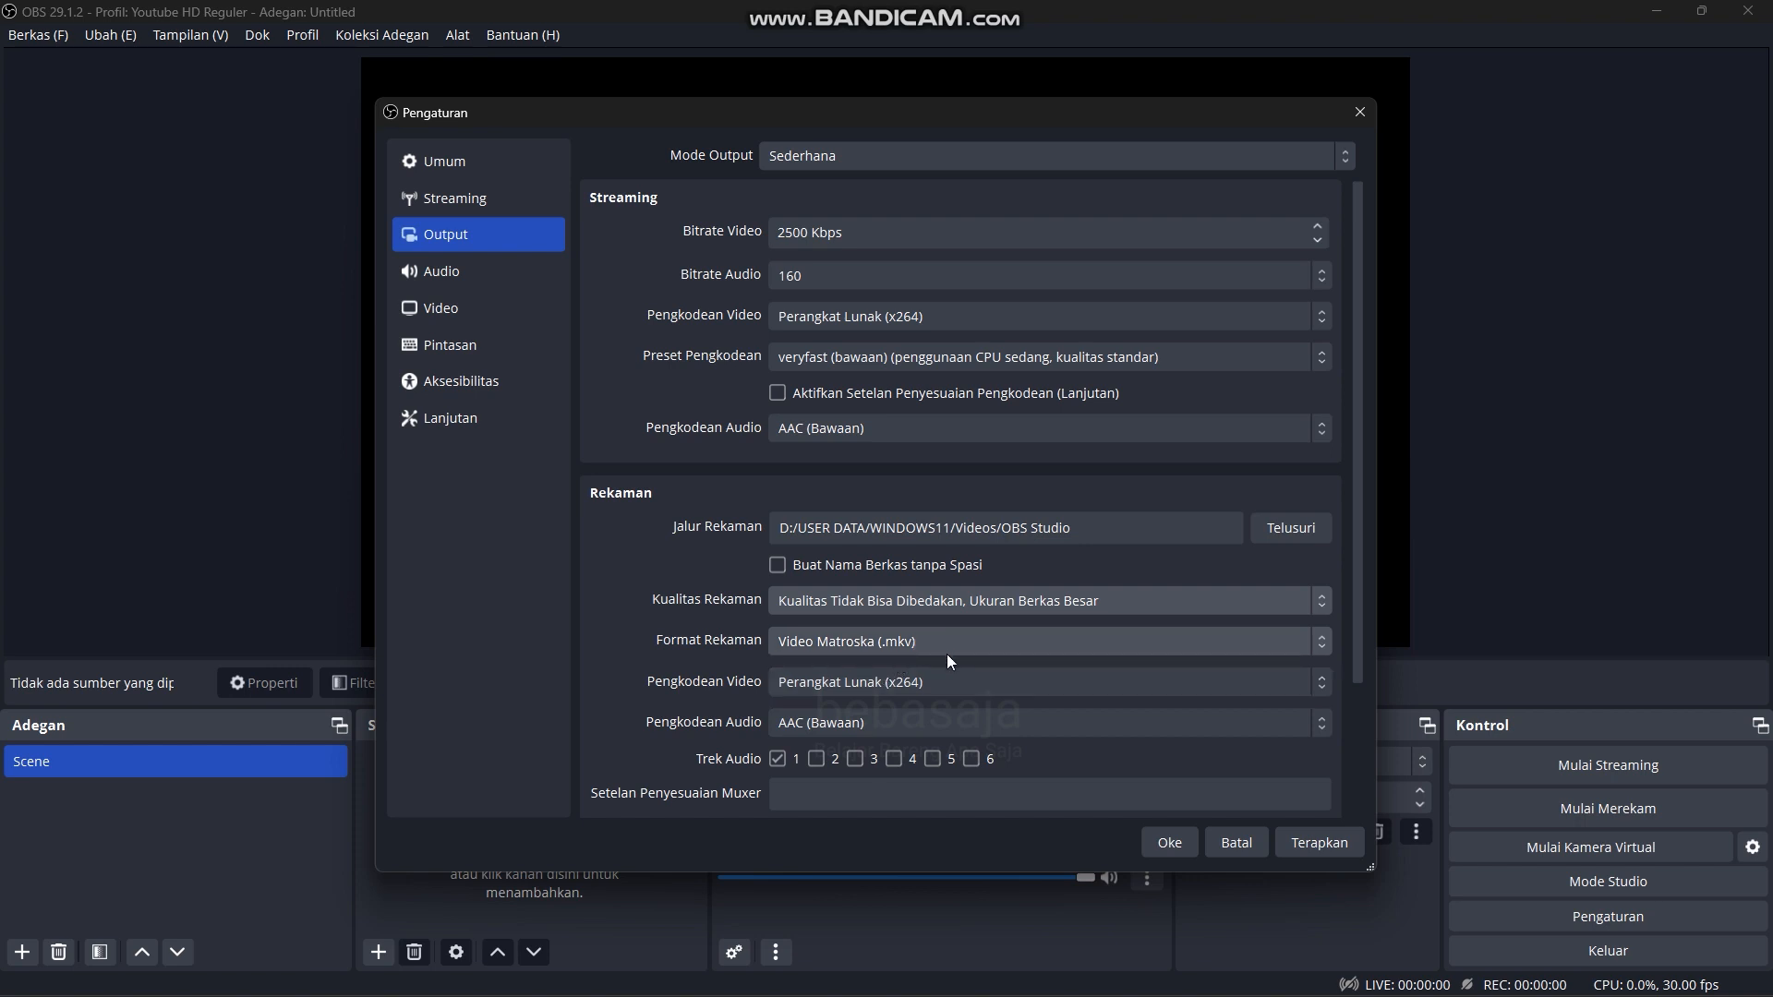
click(927, 635)
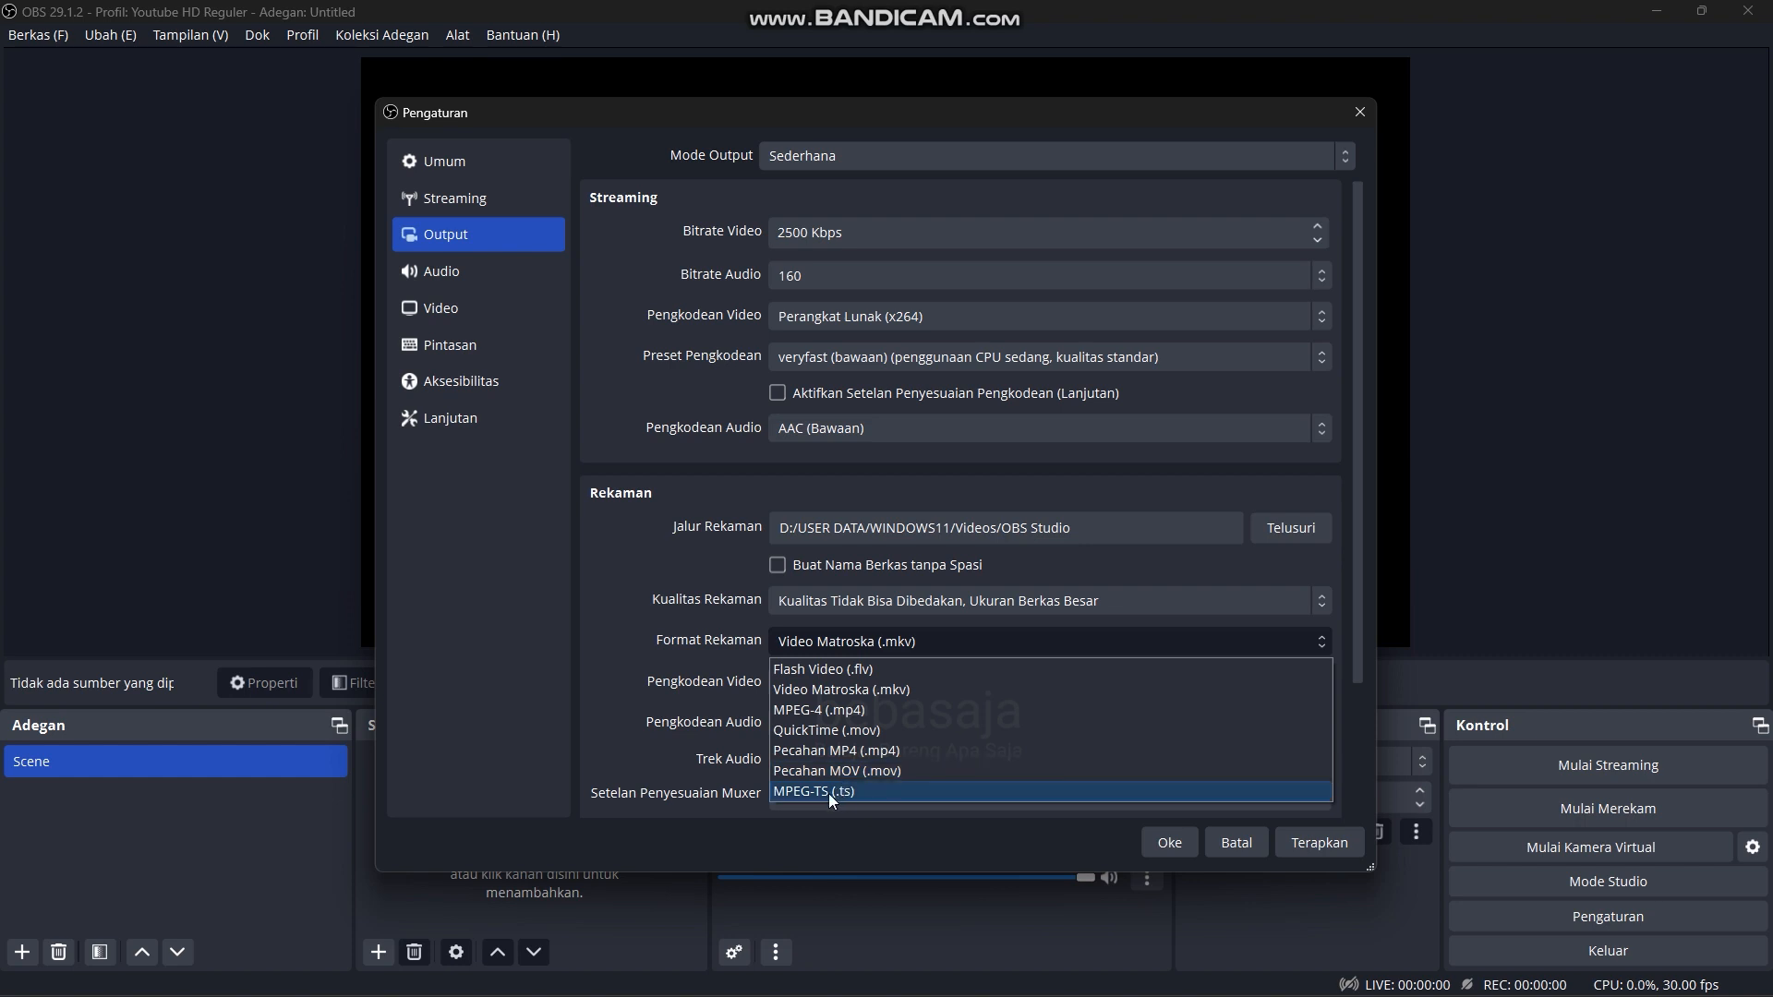
click(870, 711)
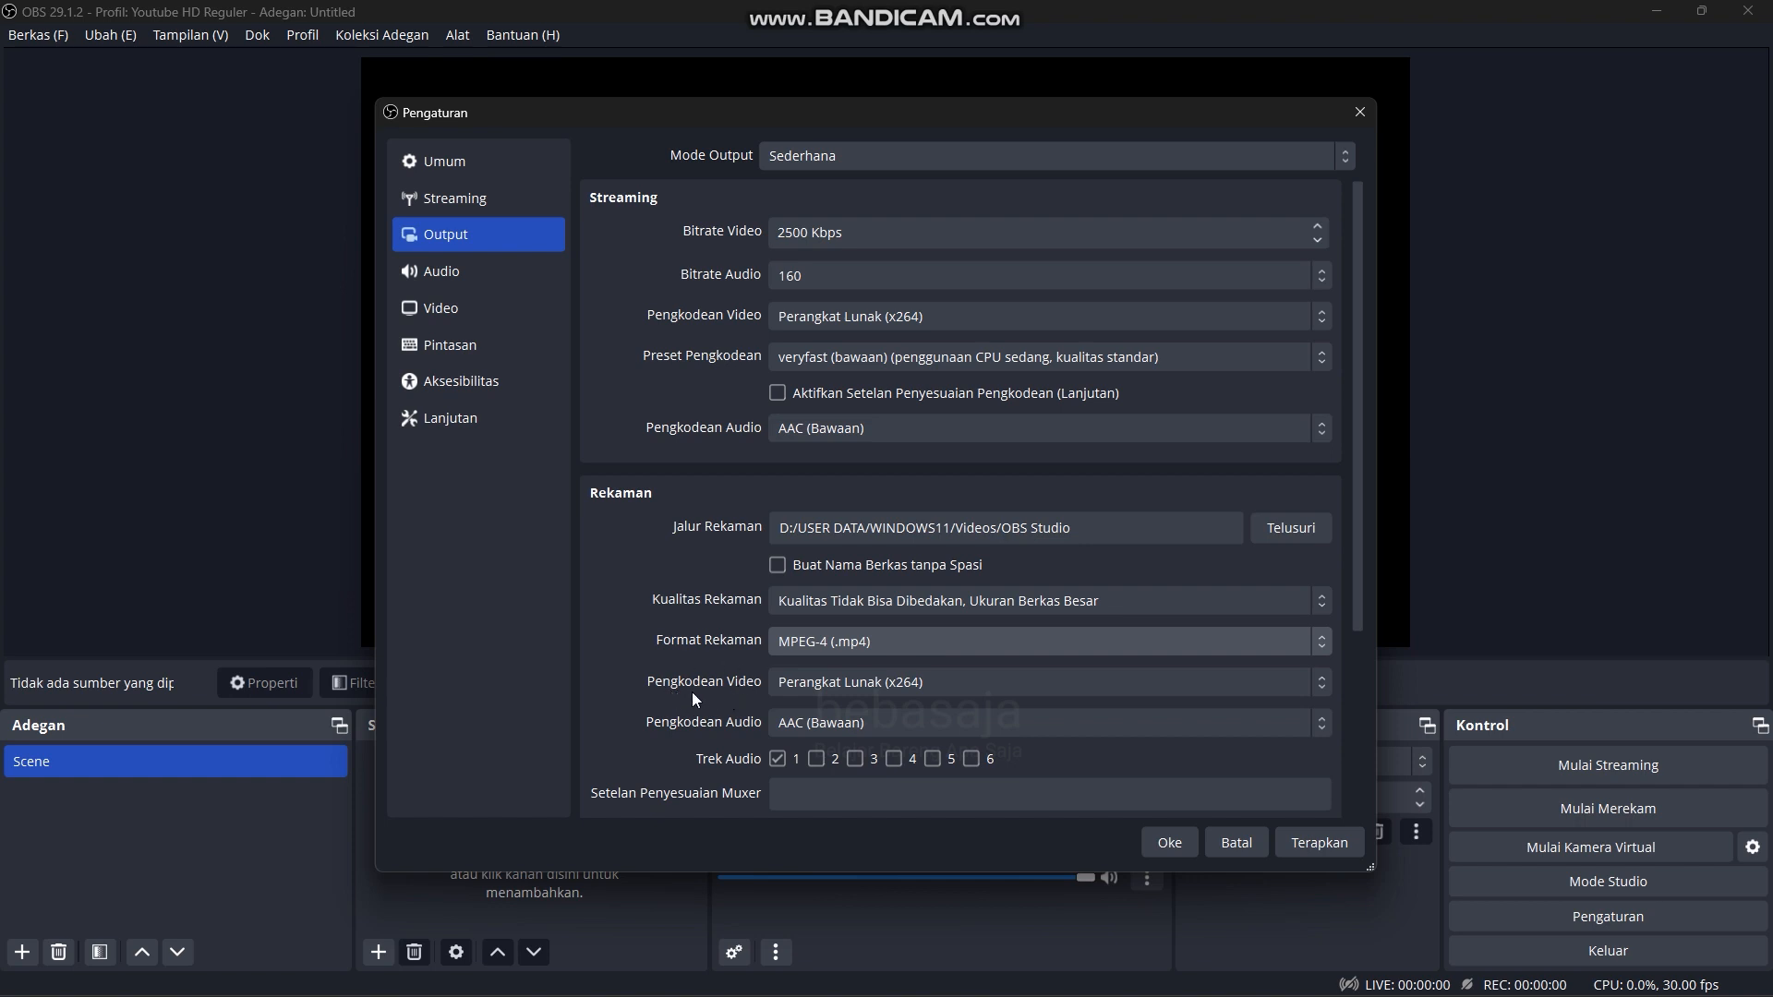
Step: Set the recording video encoder to "Perangkat Keras (AMD, H.264)", apply the output settings and close the settings window
click(955, 681)
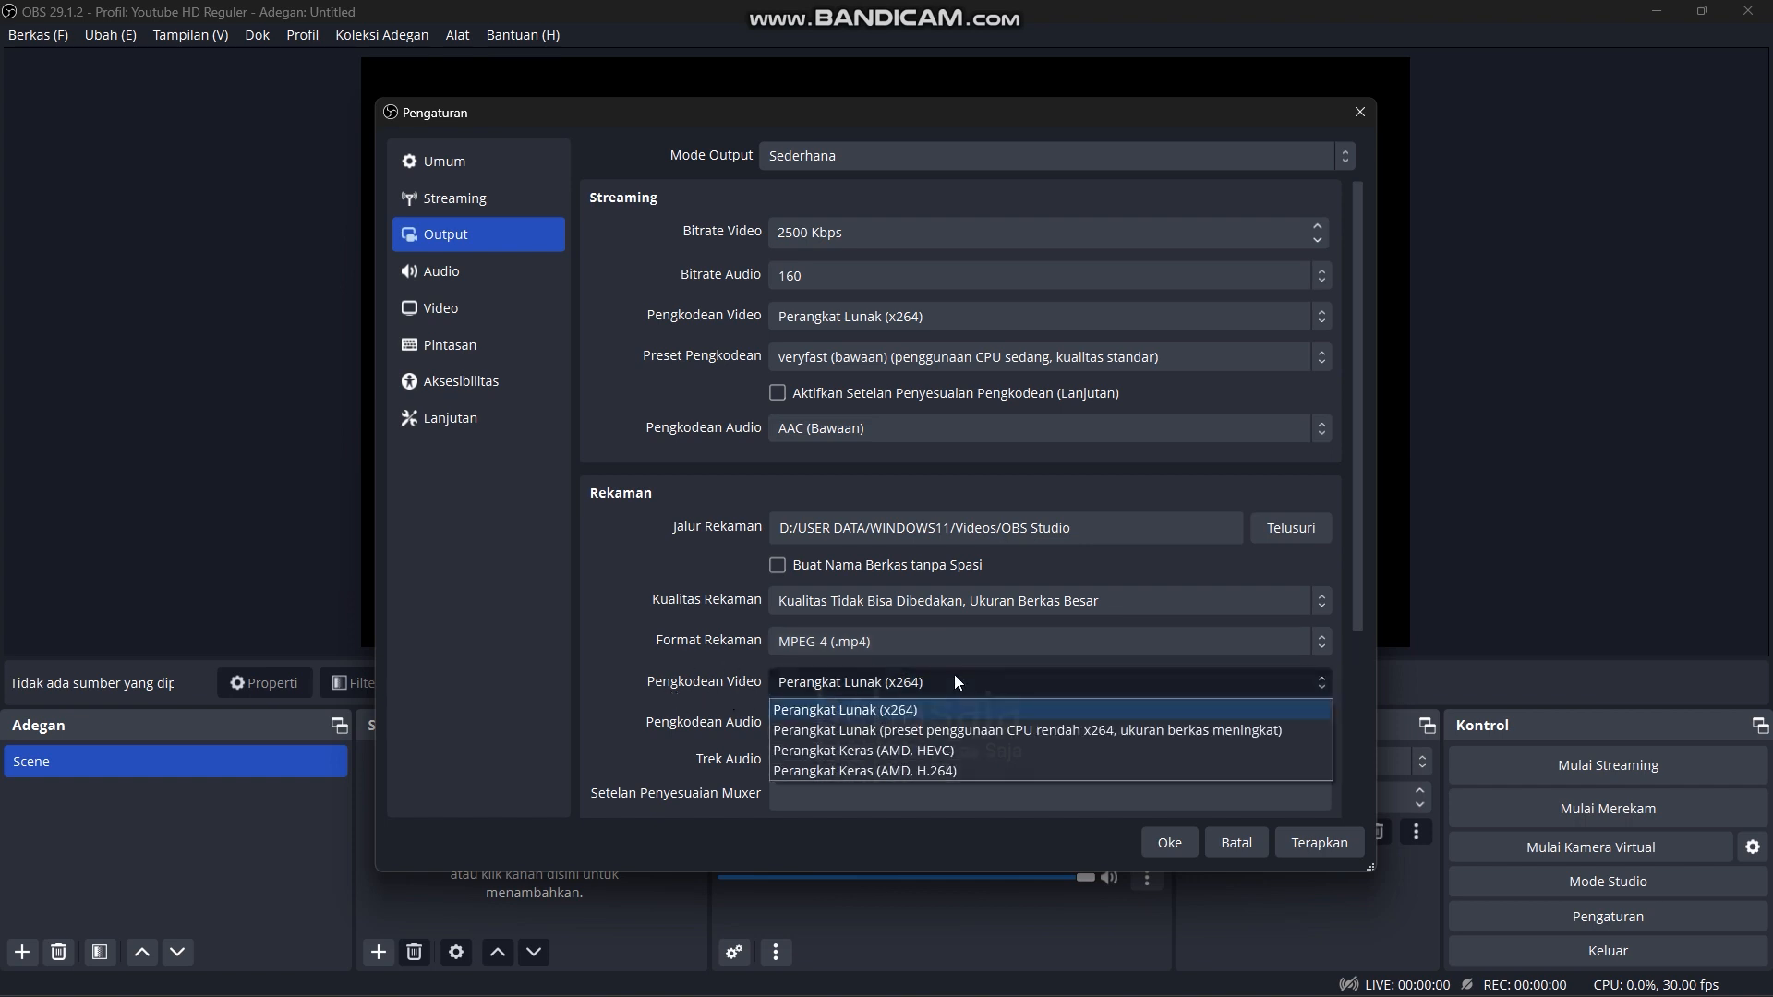
click(889, 773)
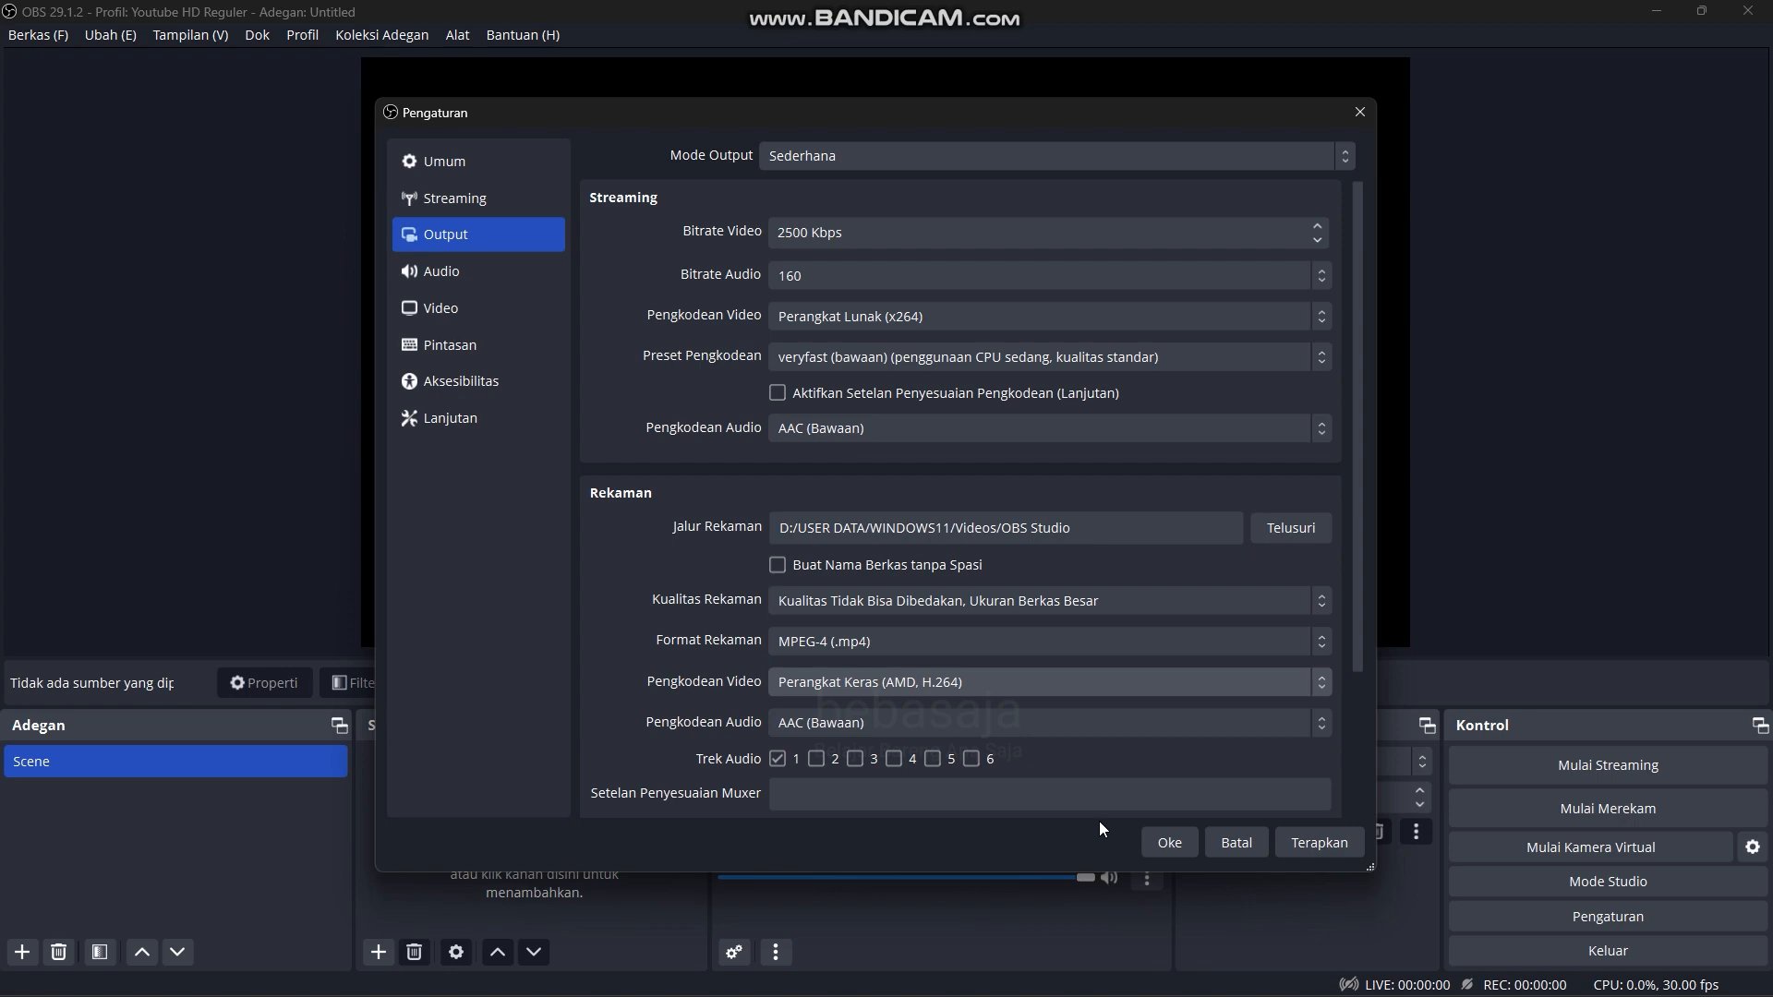
click(1319, 842)
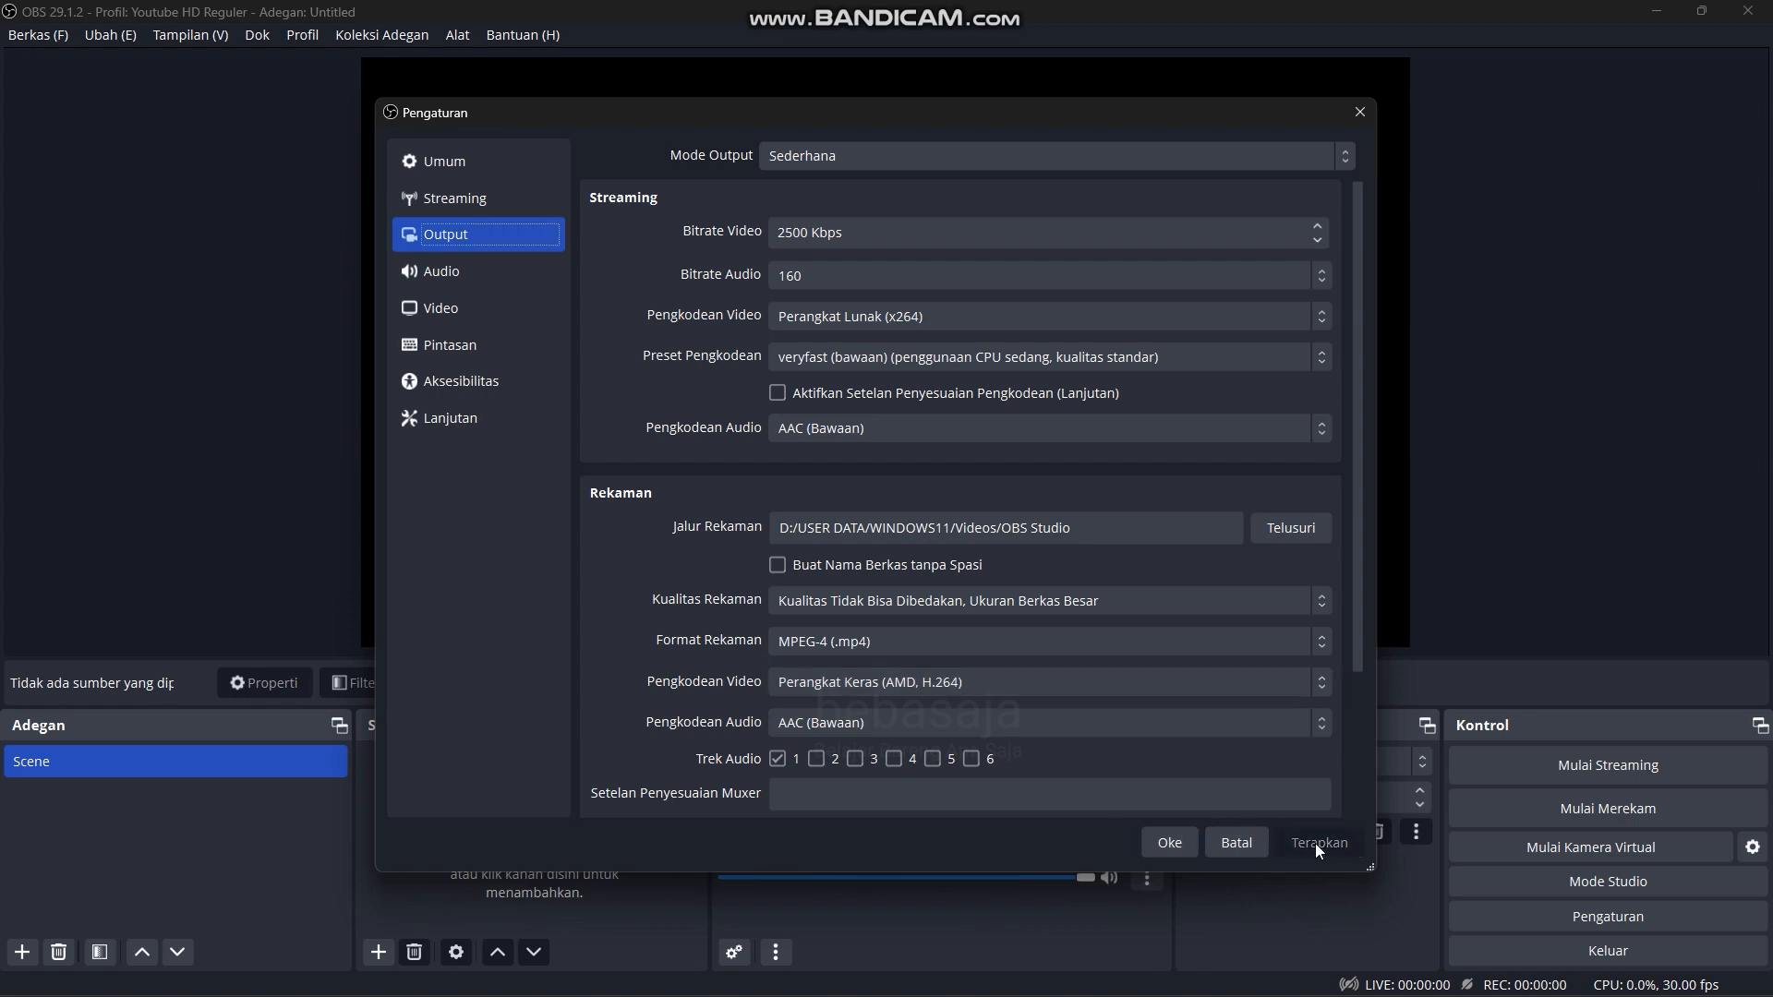
click(1158, 841)
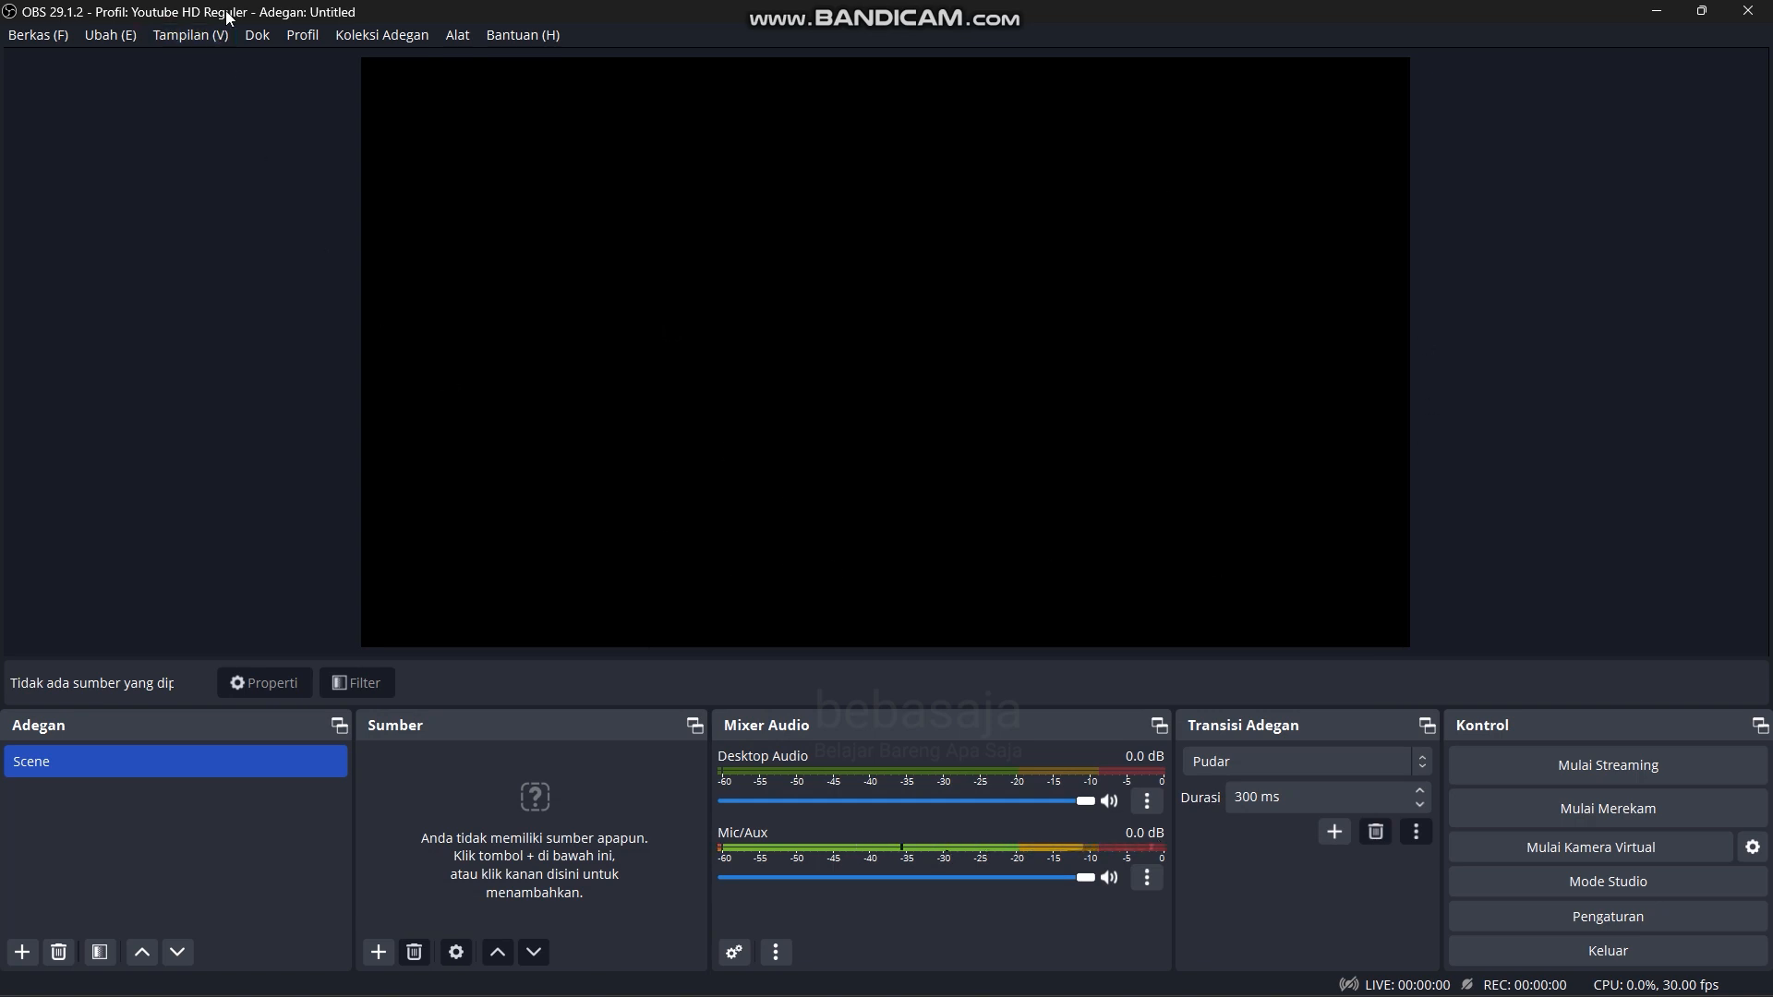
Step: Create a new profile named "Youtube HD Short" with the automatic configuration wizard turned off
click(309, 35)
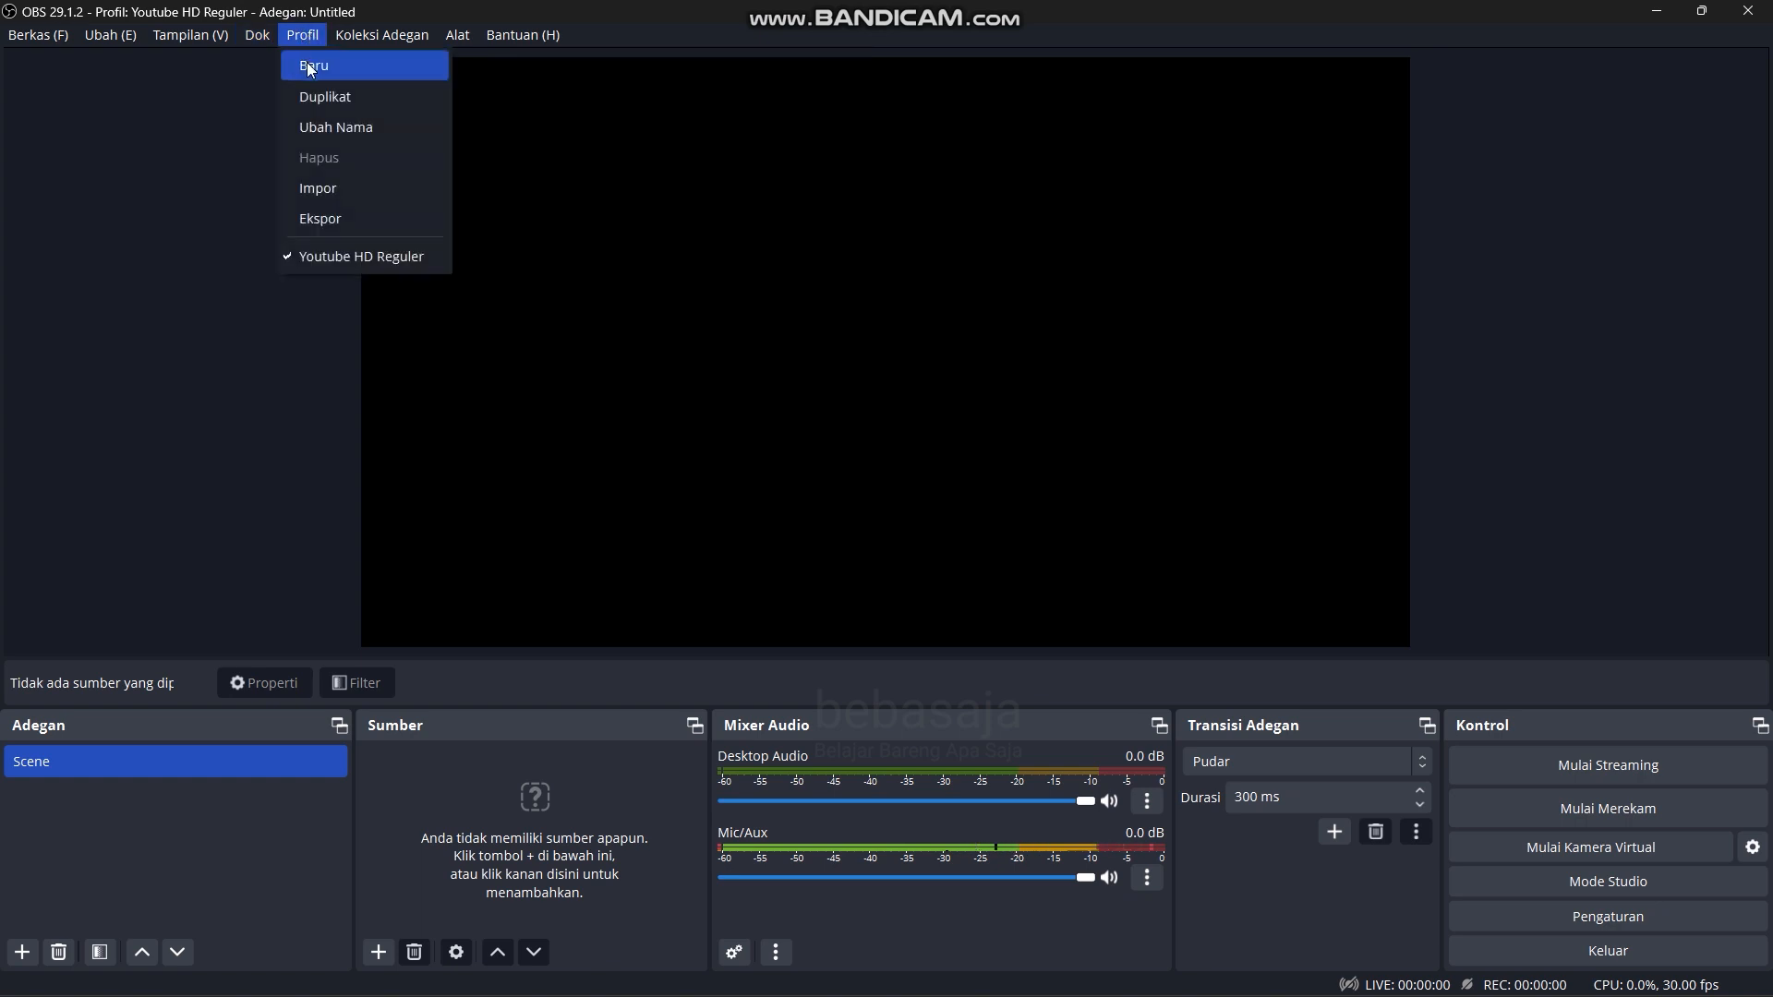
click(307, 63)
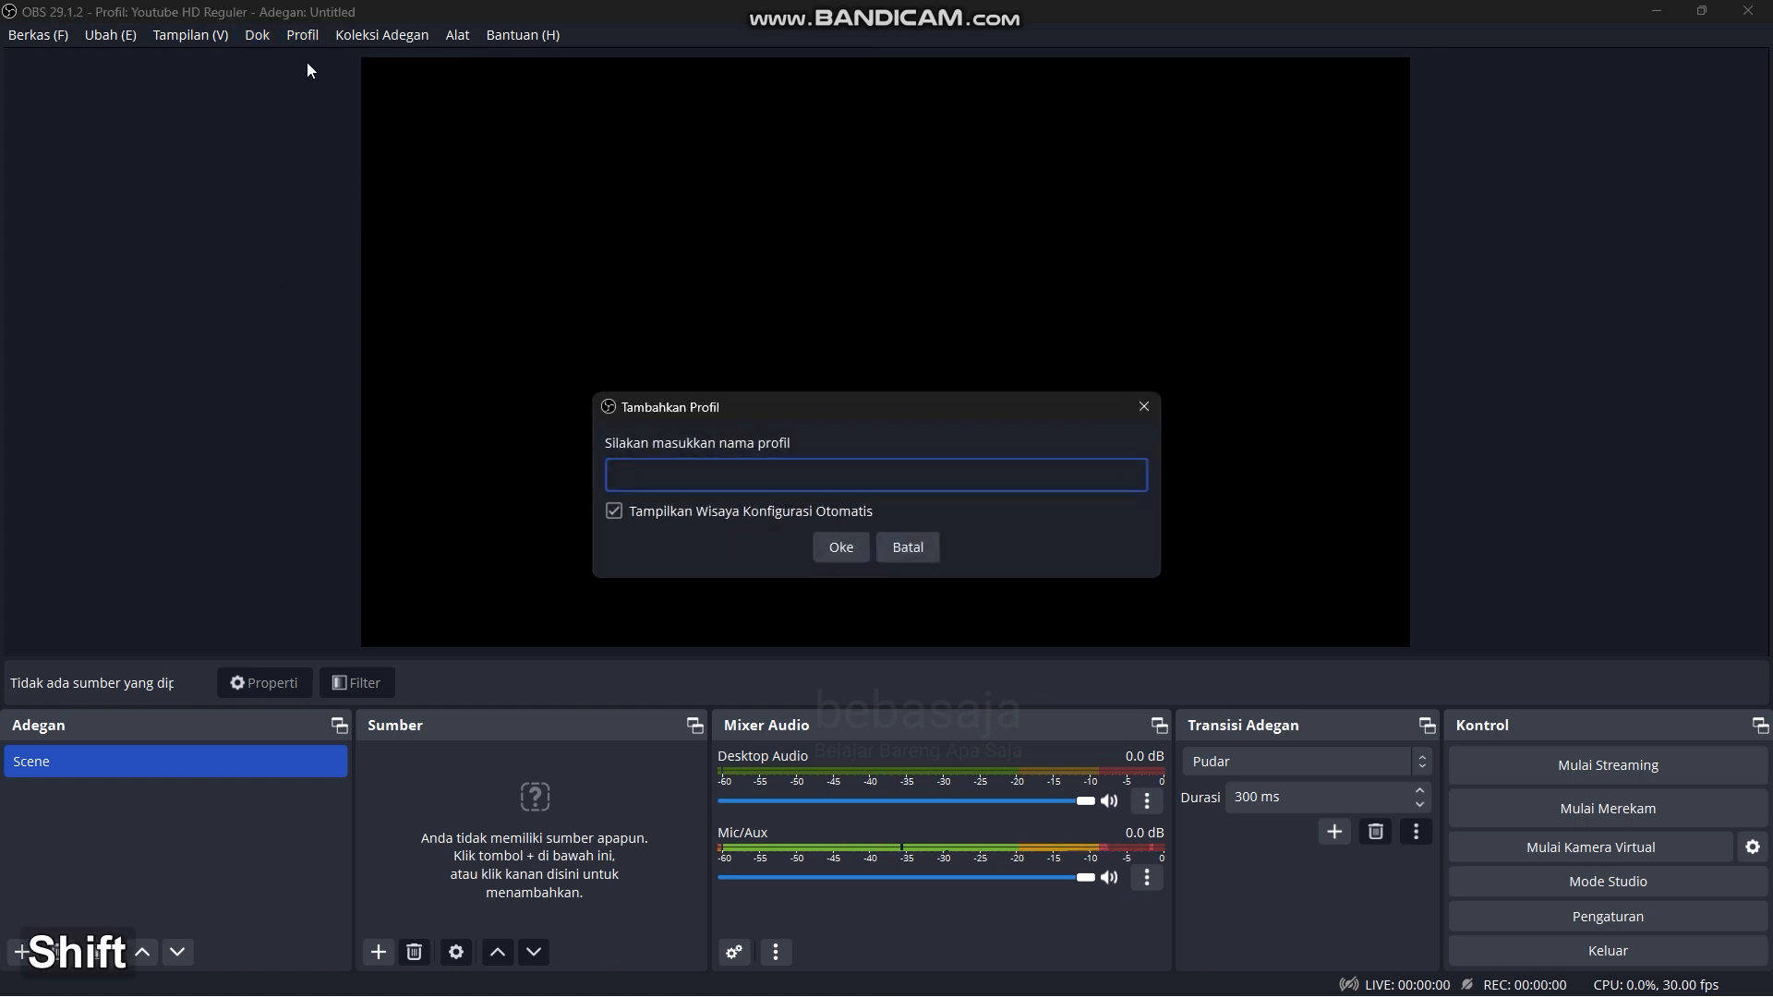
text(Youtube HD )
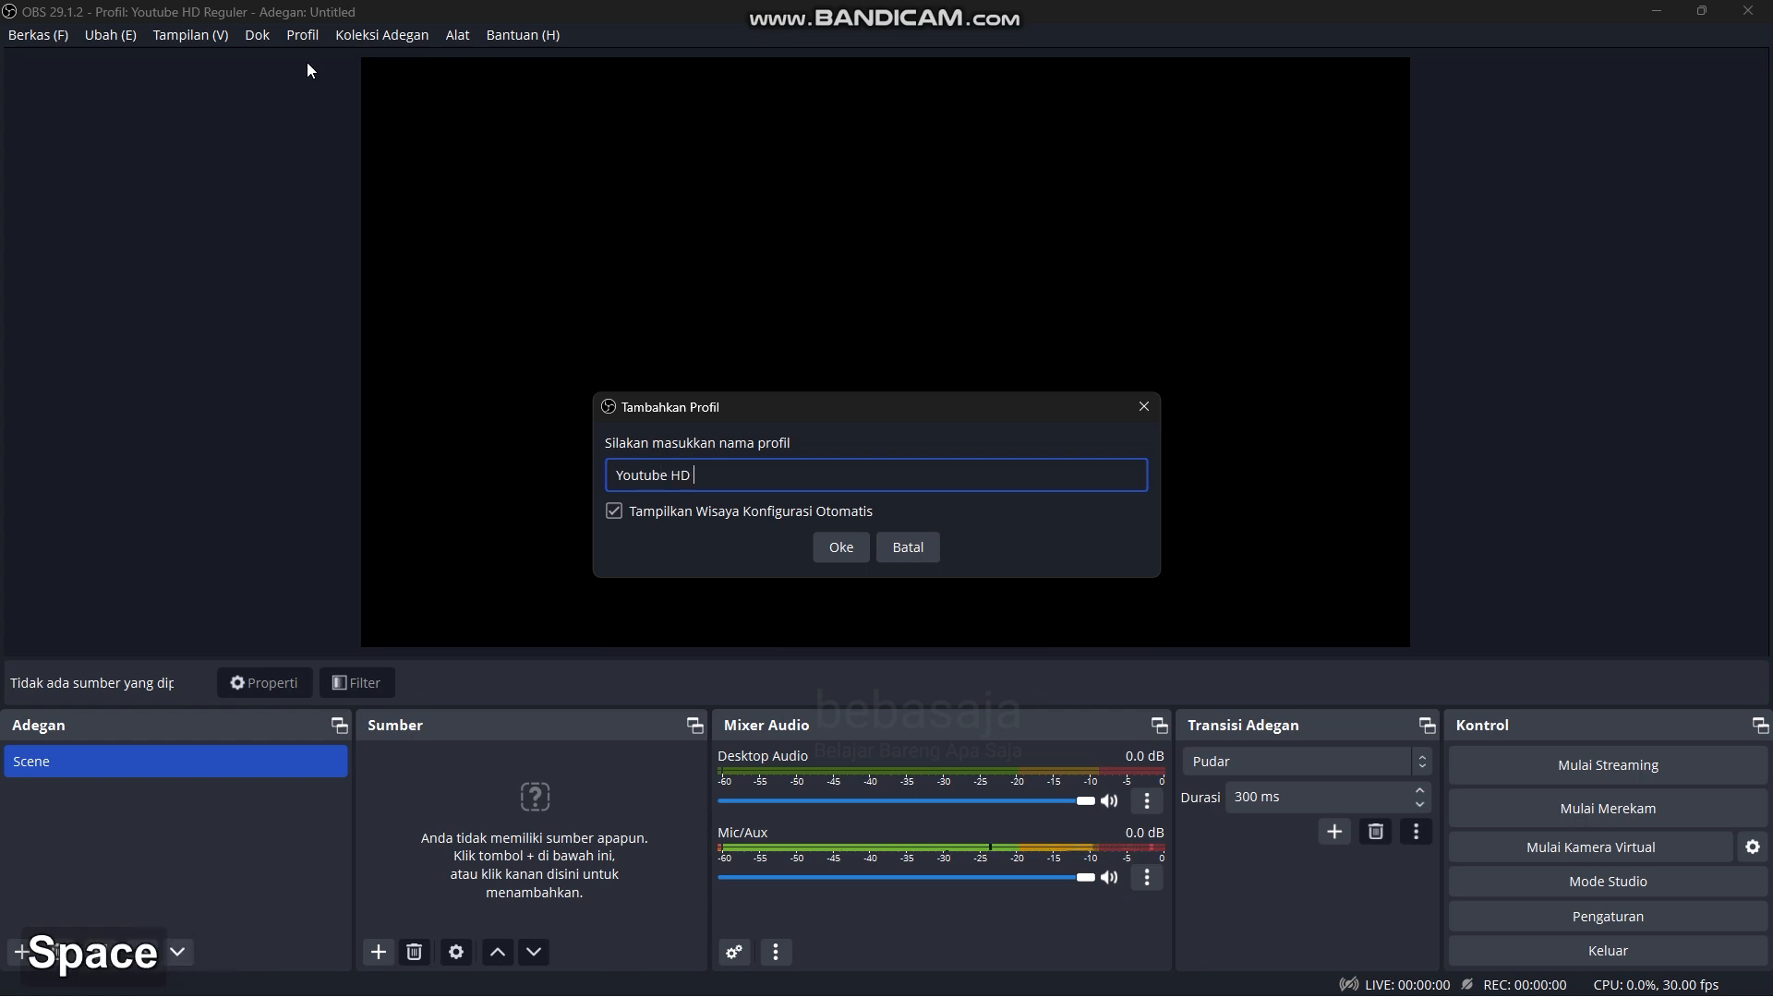
text(Shorg)
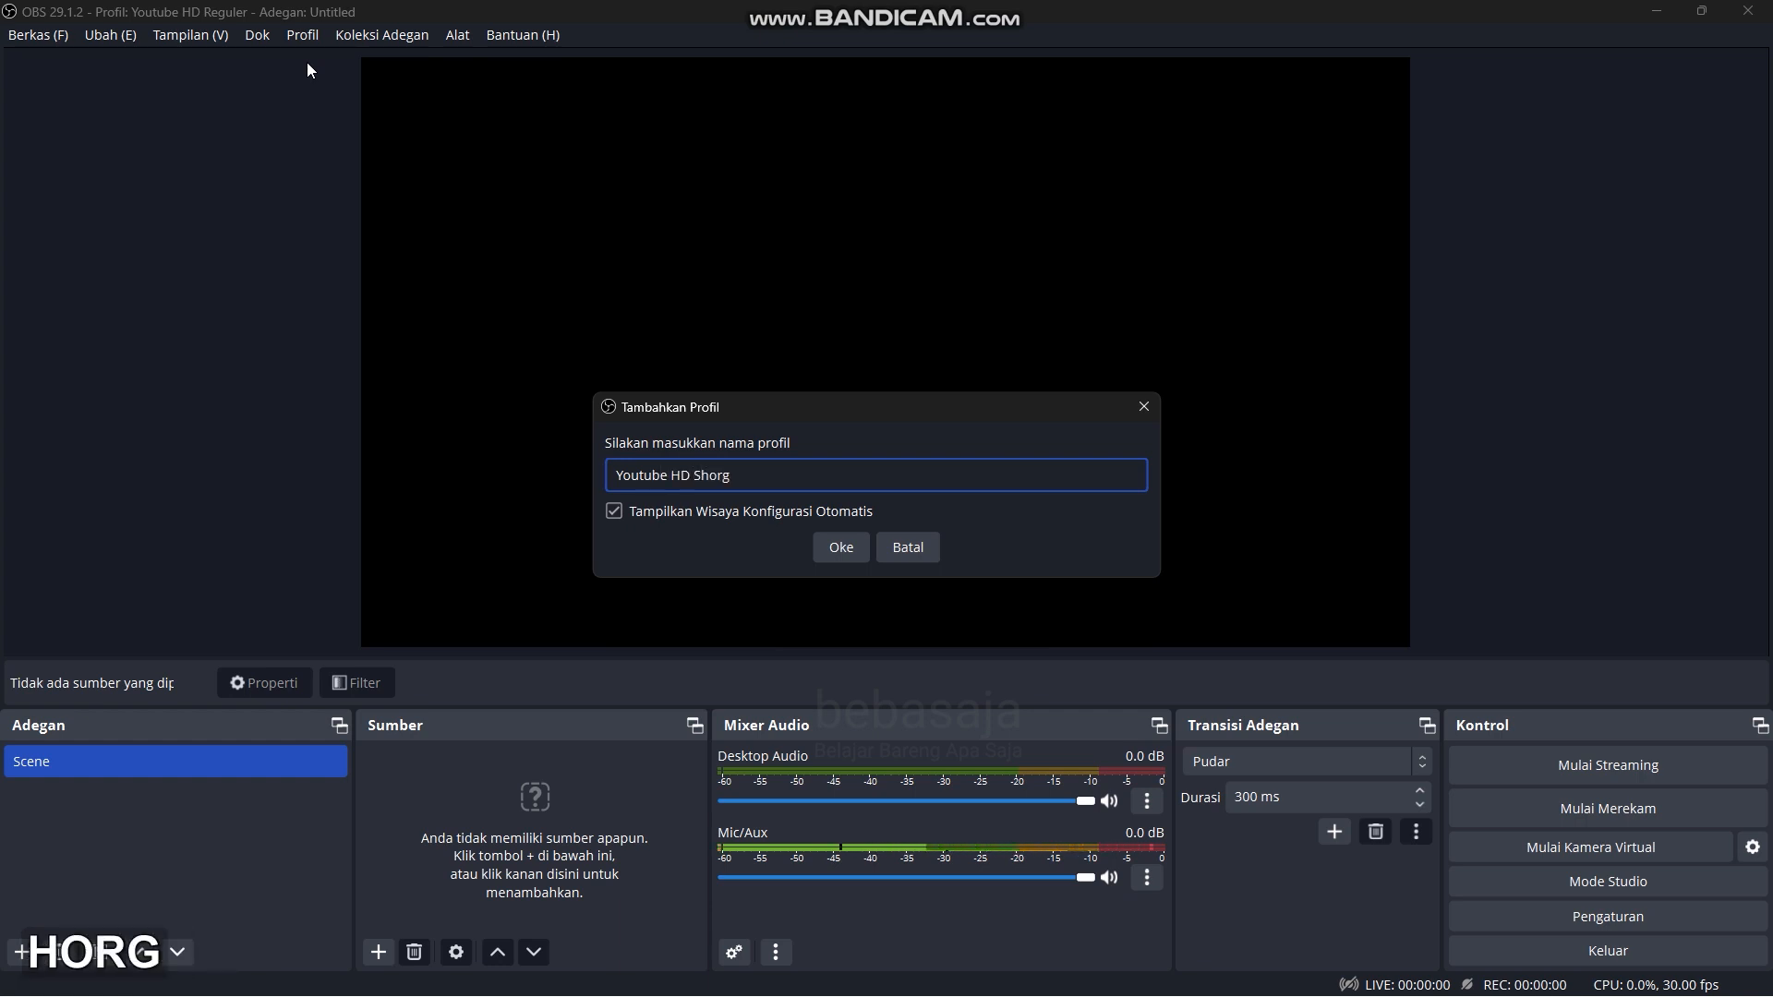
key(BackSpace)
text(t)
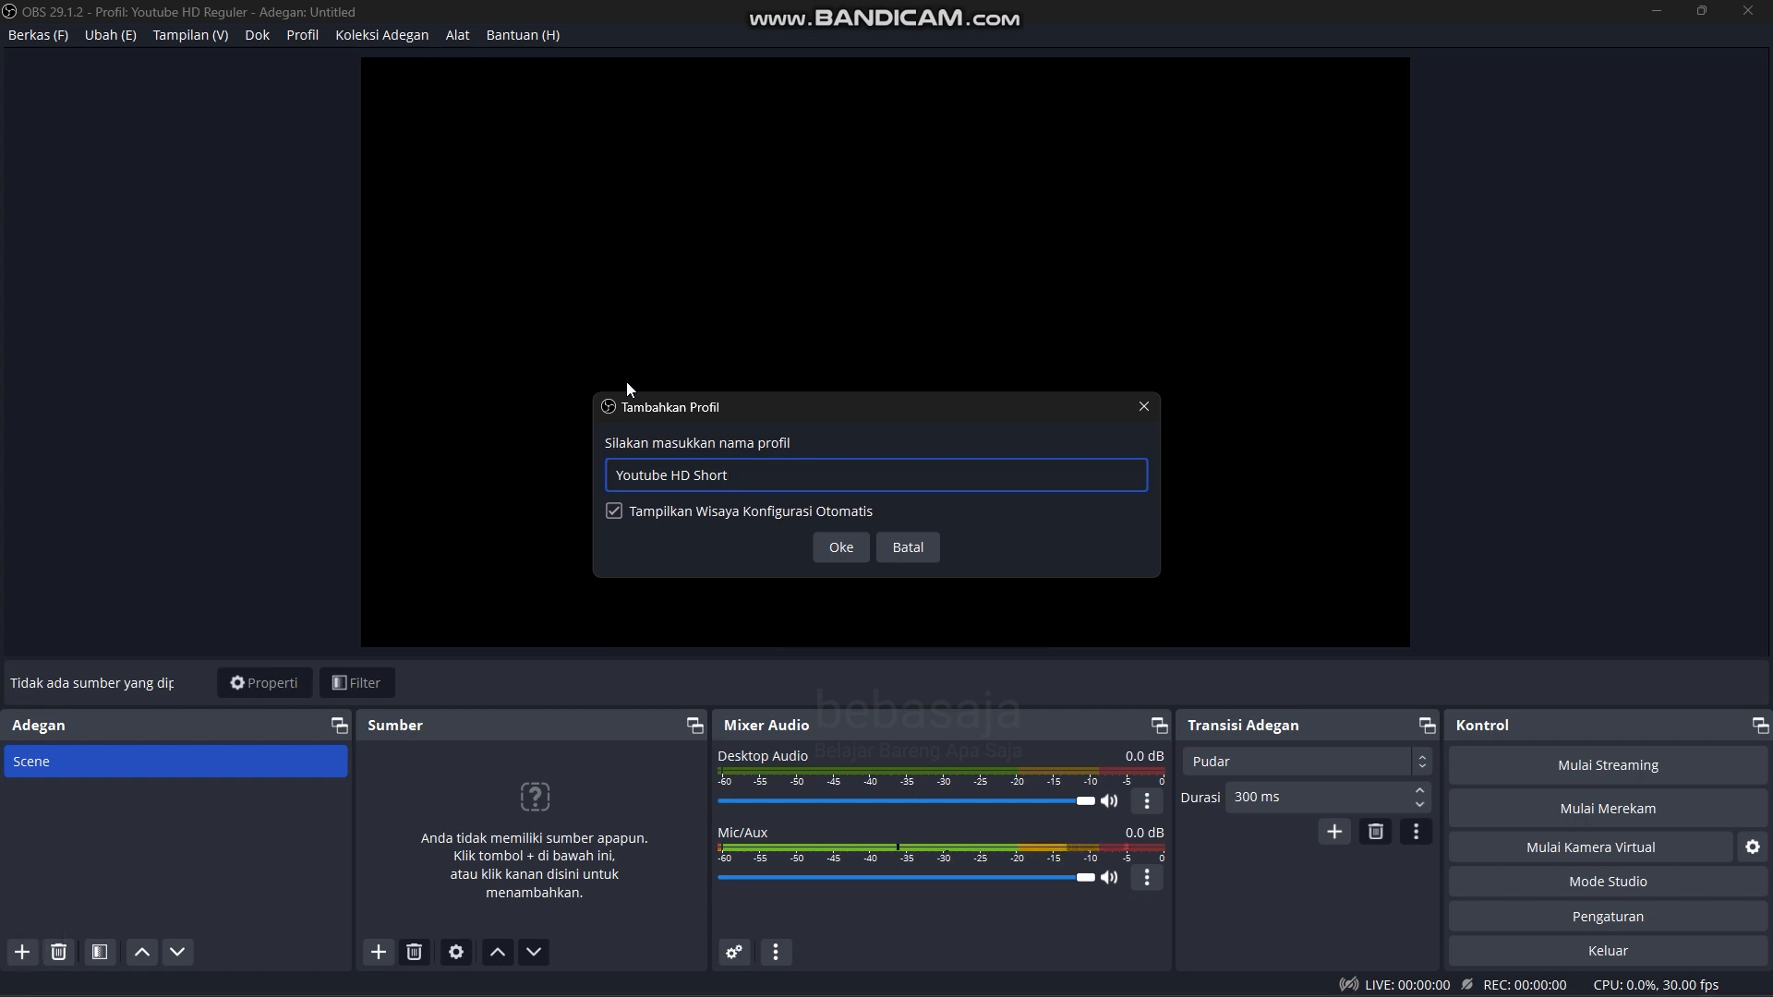
click(613, 511)
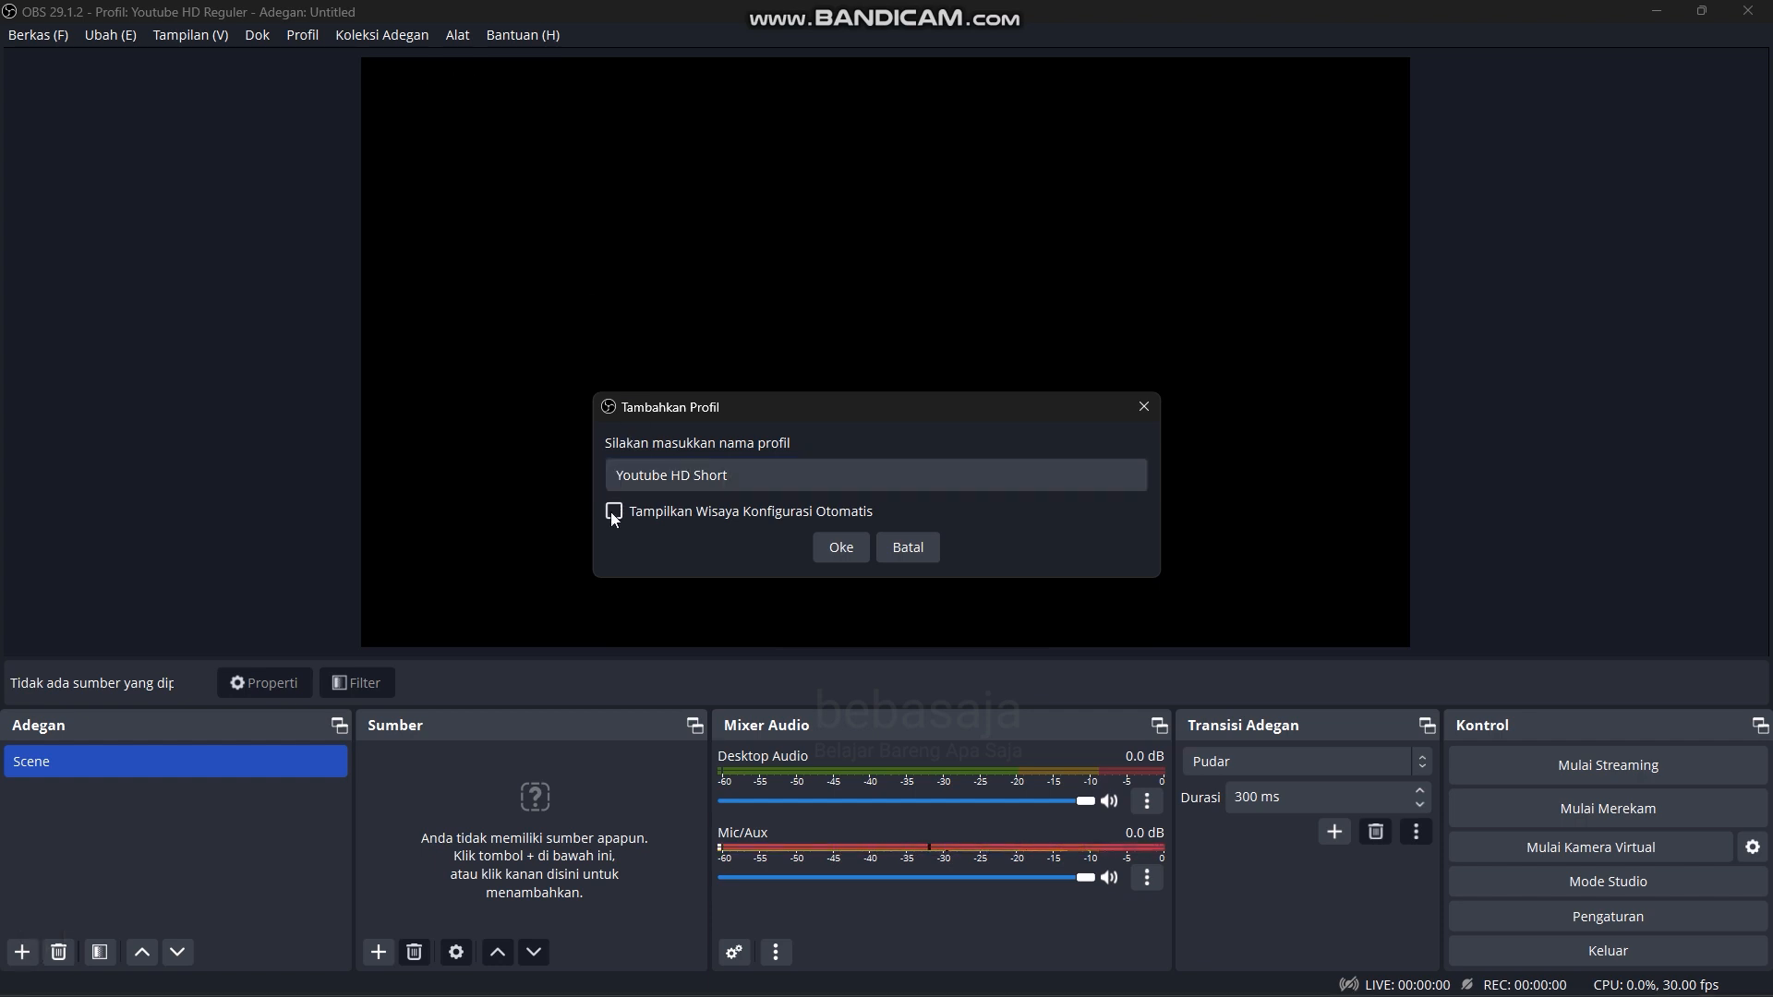
click(843, 546)
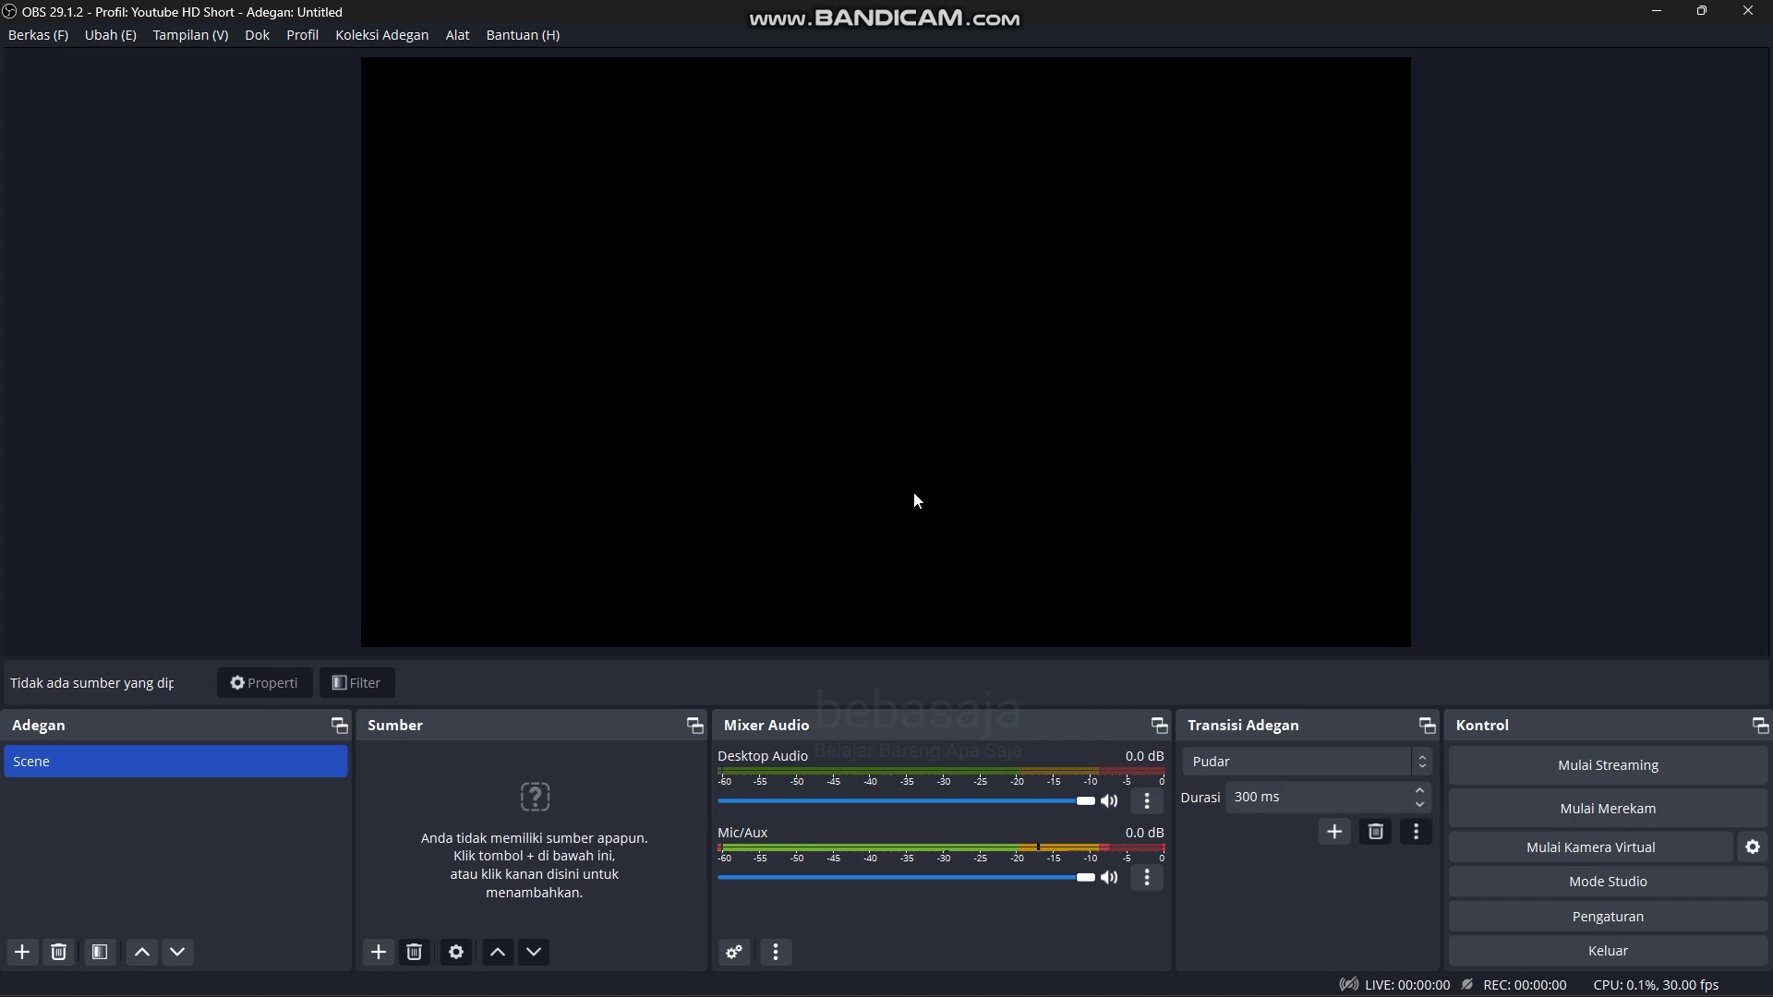
Step: In the video settings, set the base (canvas) resolution to 1080x1920
click(1606, 919)
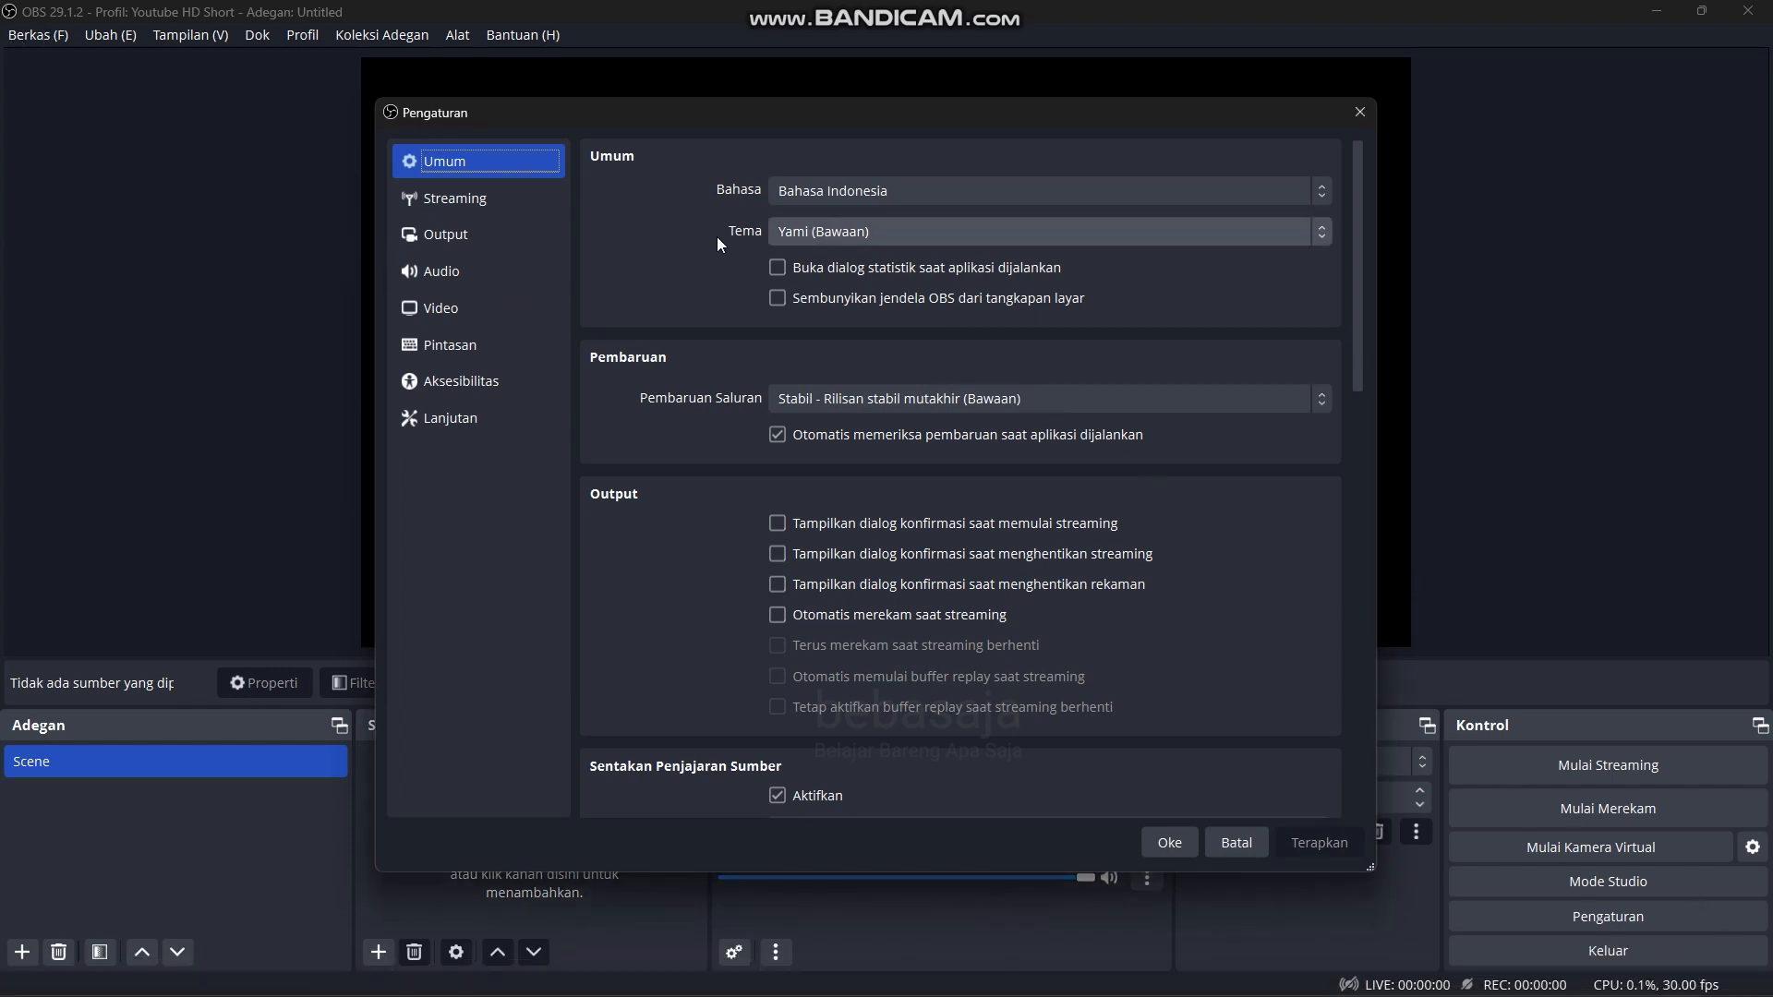
click(453, 310)
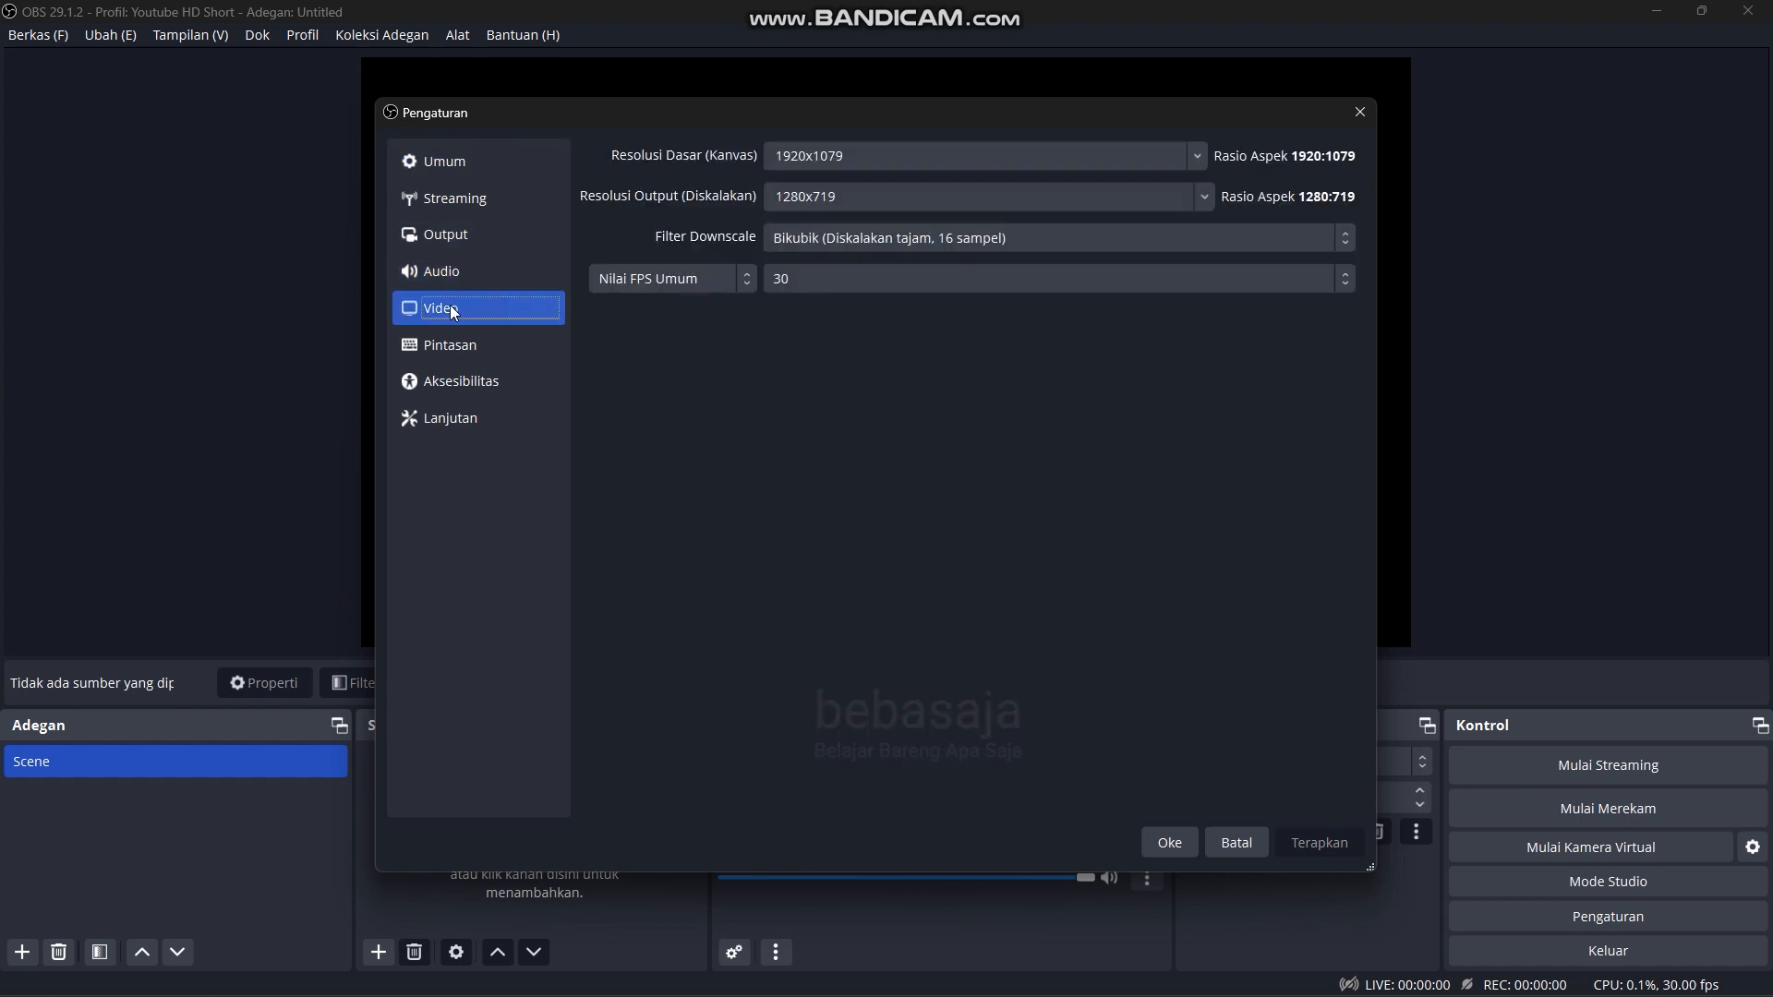
click(1197, 159)
click(1096, 185)
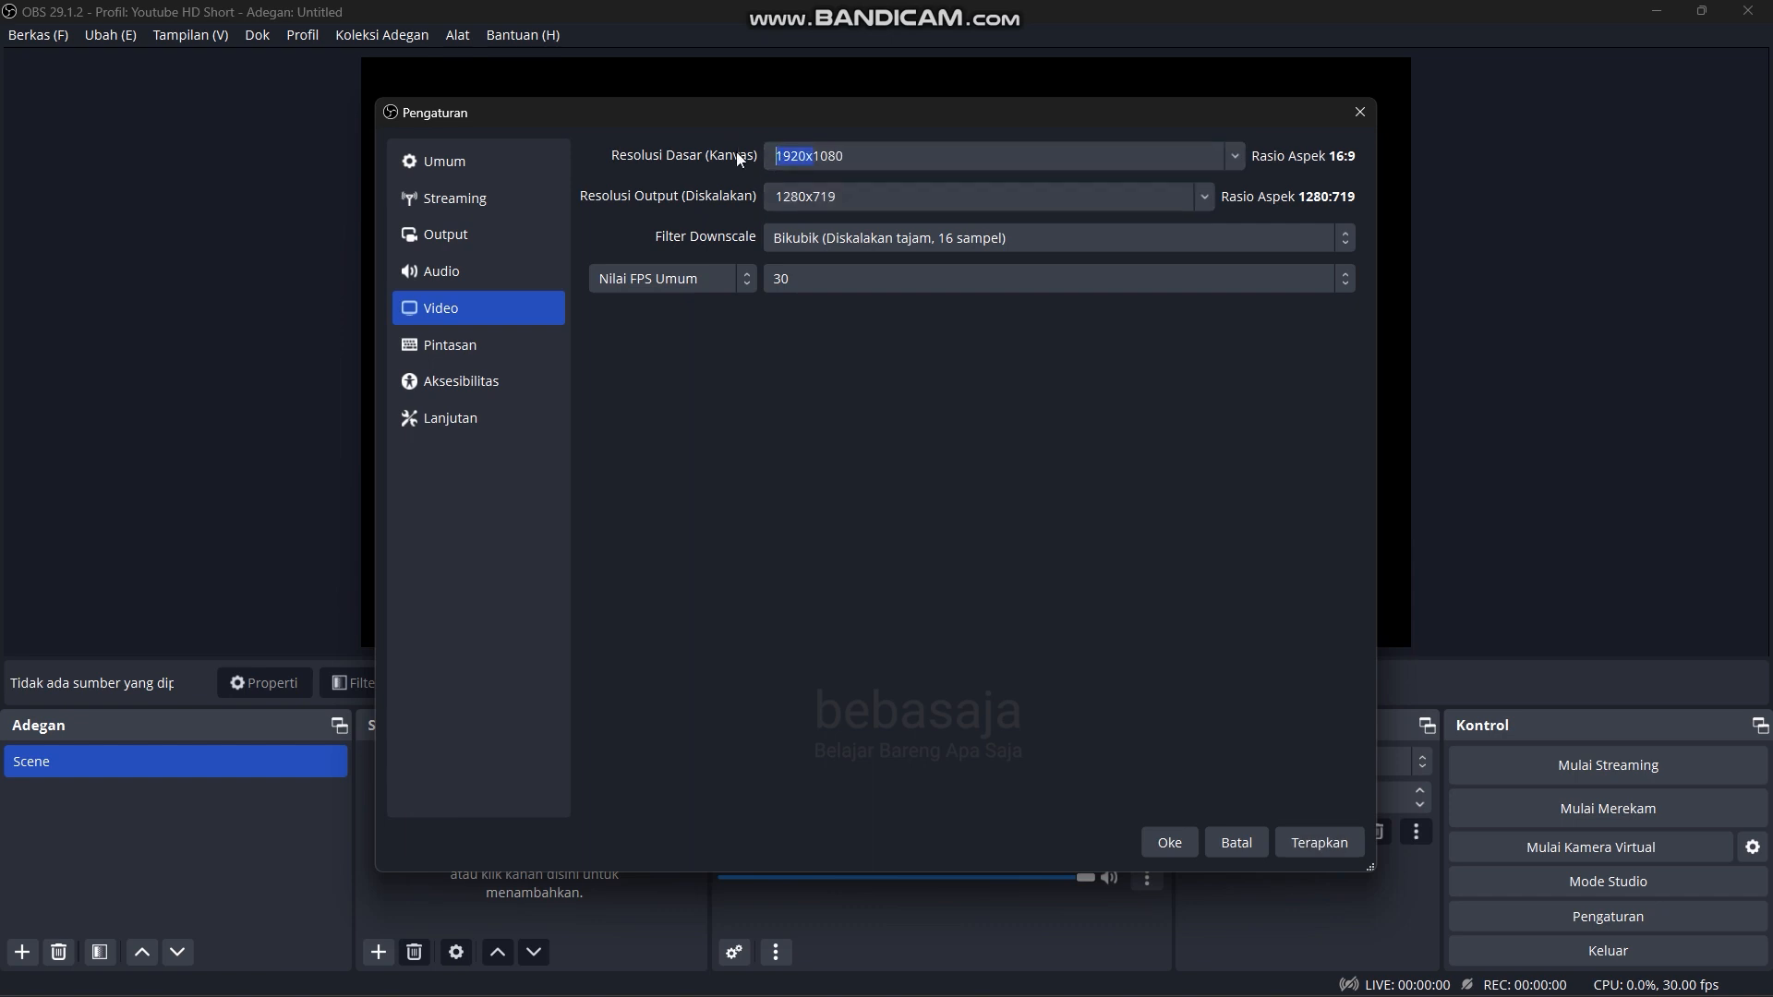
key(BackSpace)
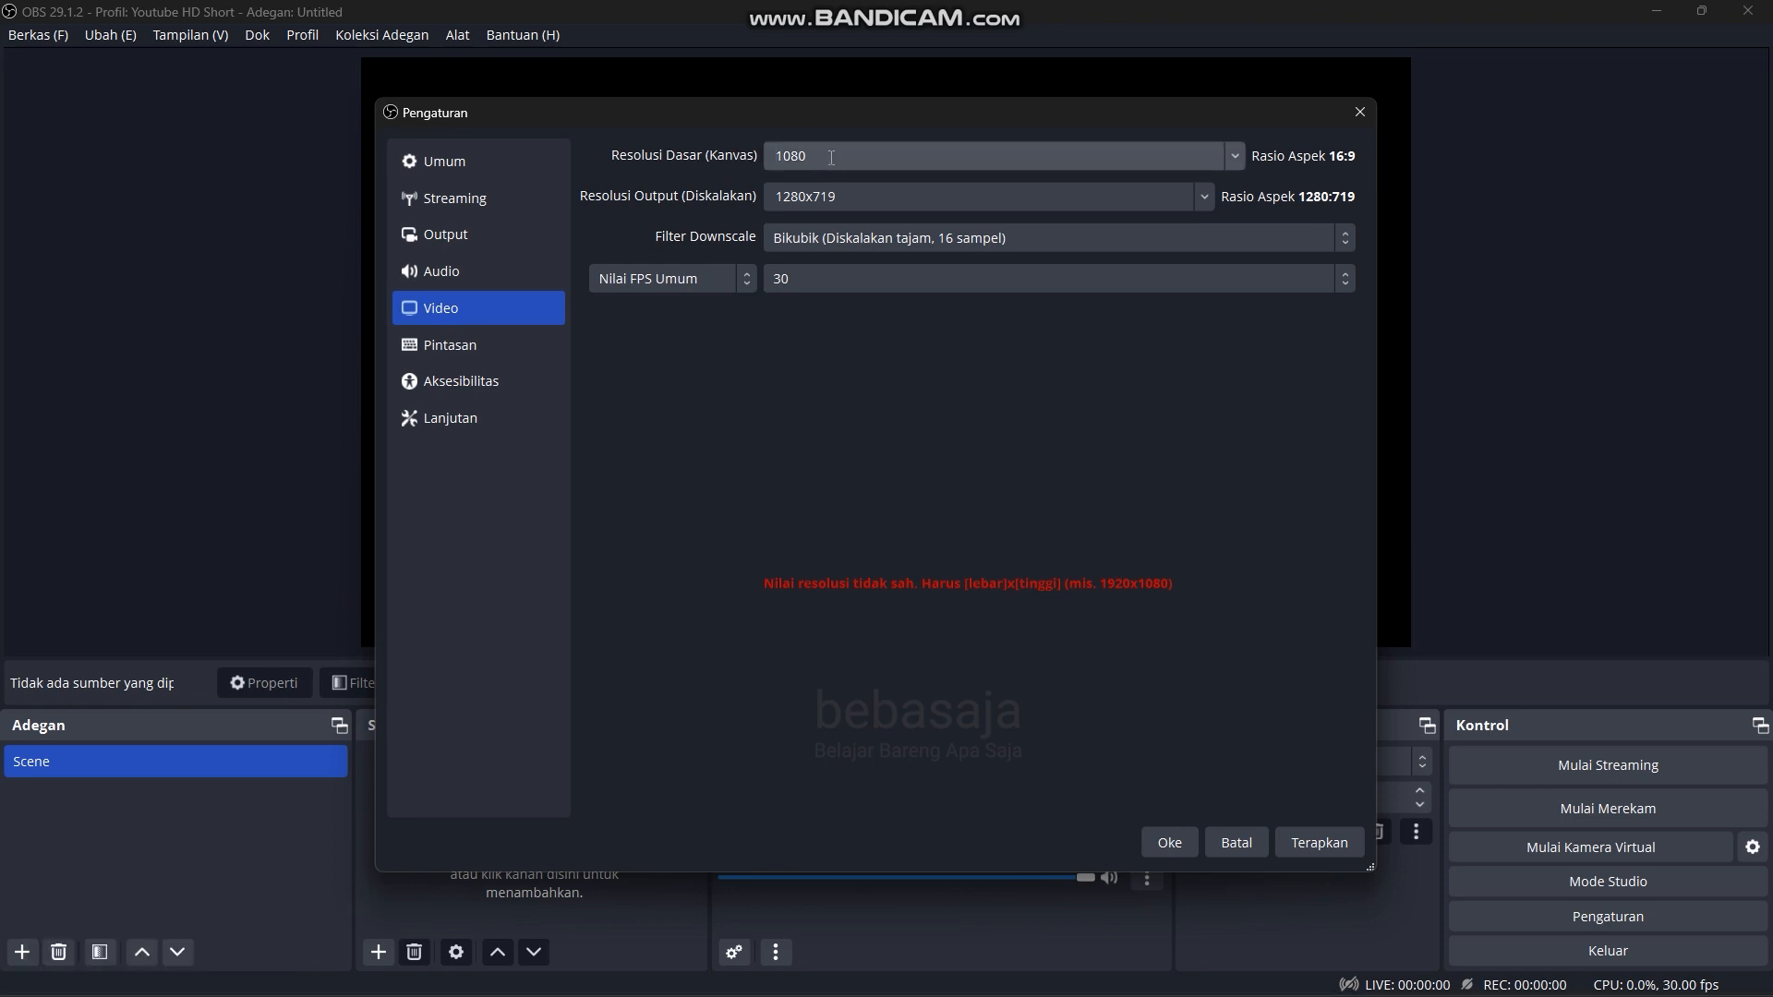
text(x)
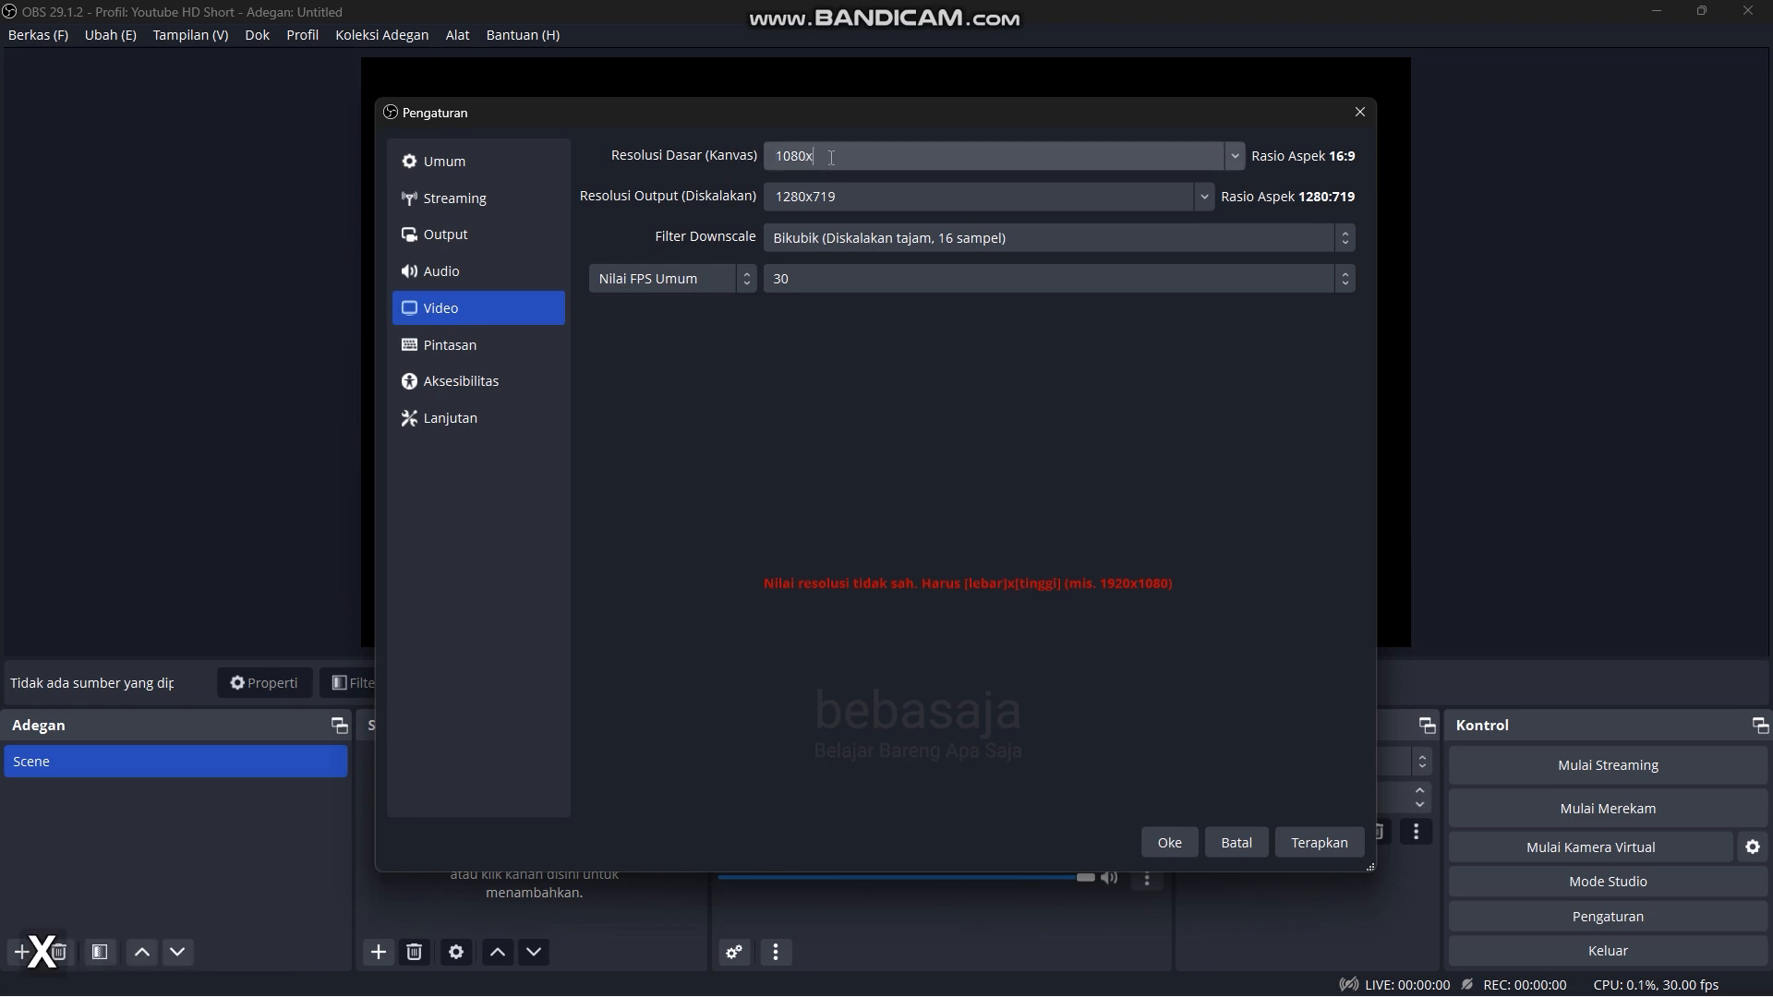
text(1920)
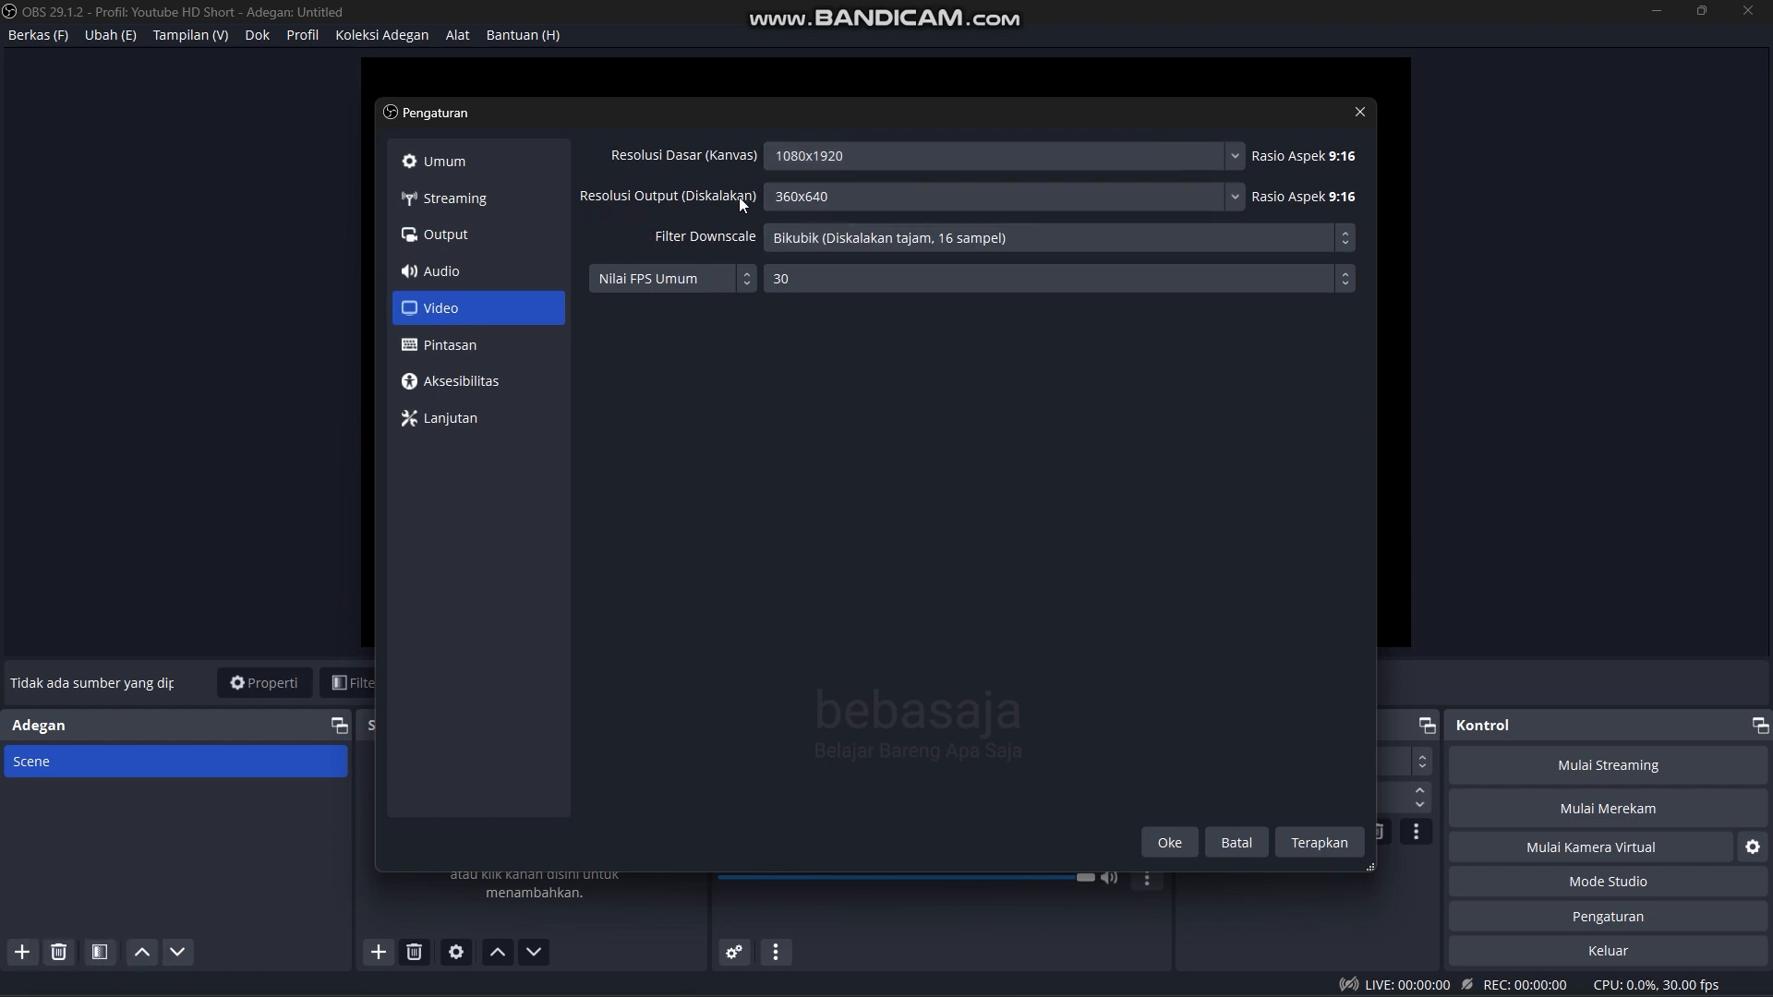
Step: Set the output (scaled) resolution to 1080x1920 and apply the video settings
click(1235, 189)
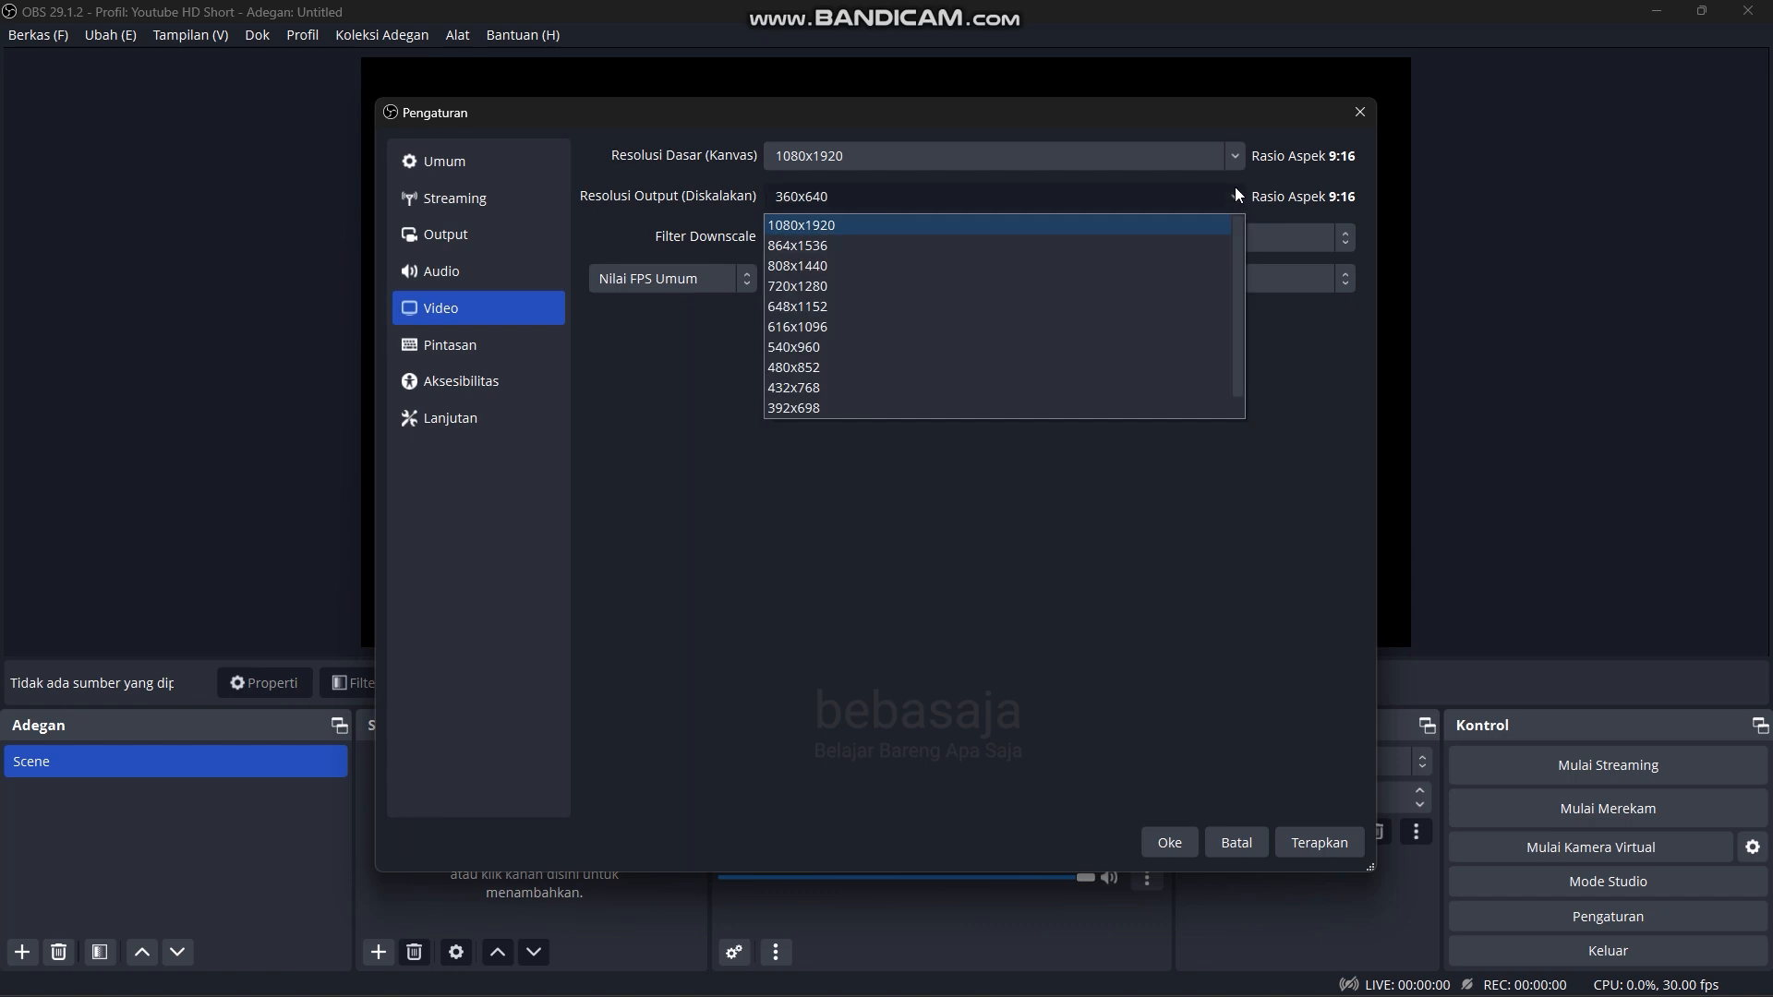
click(802, 224)
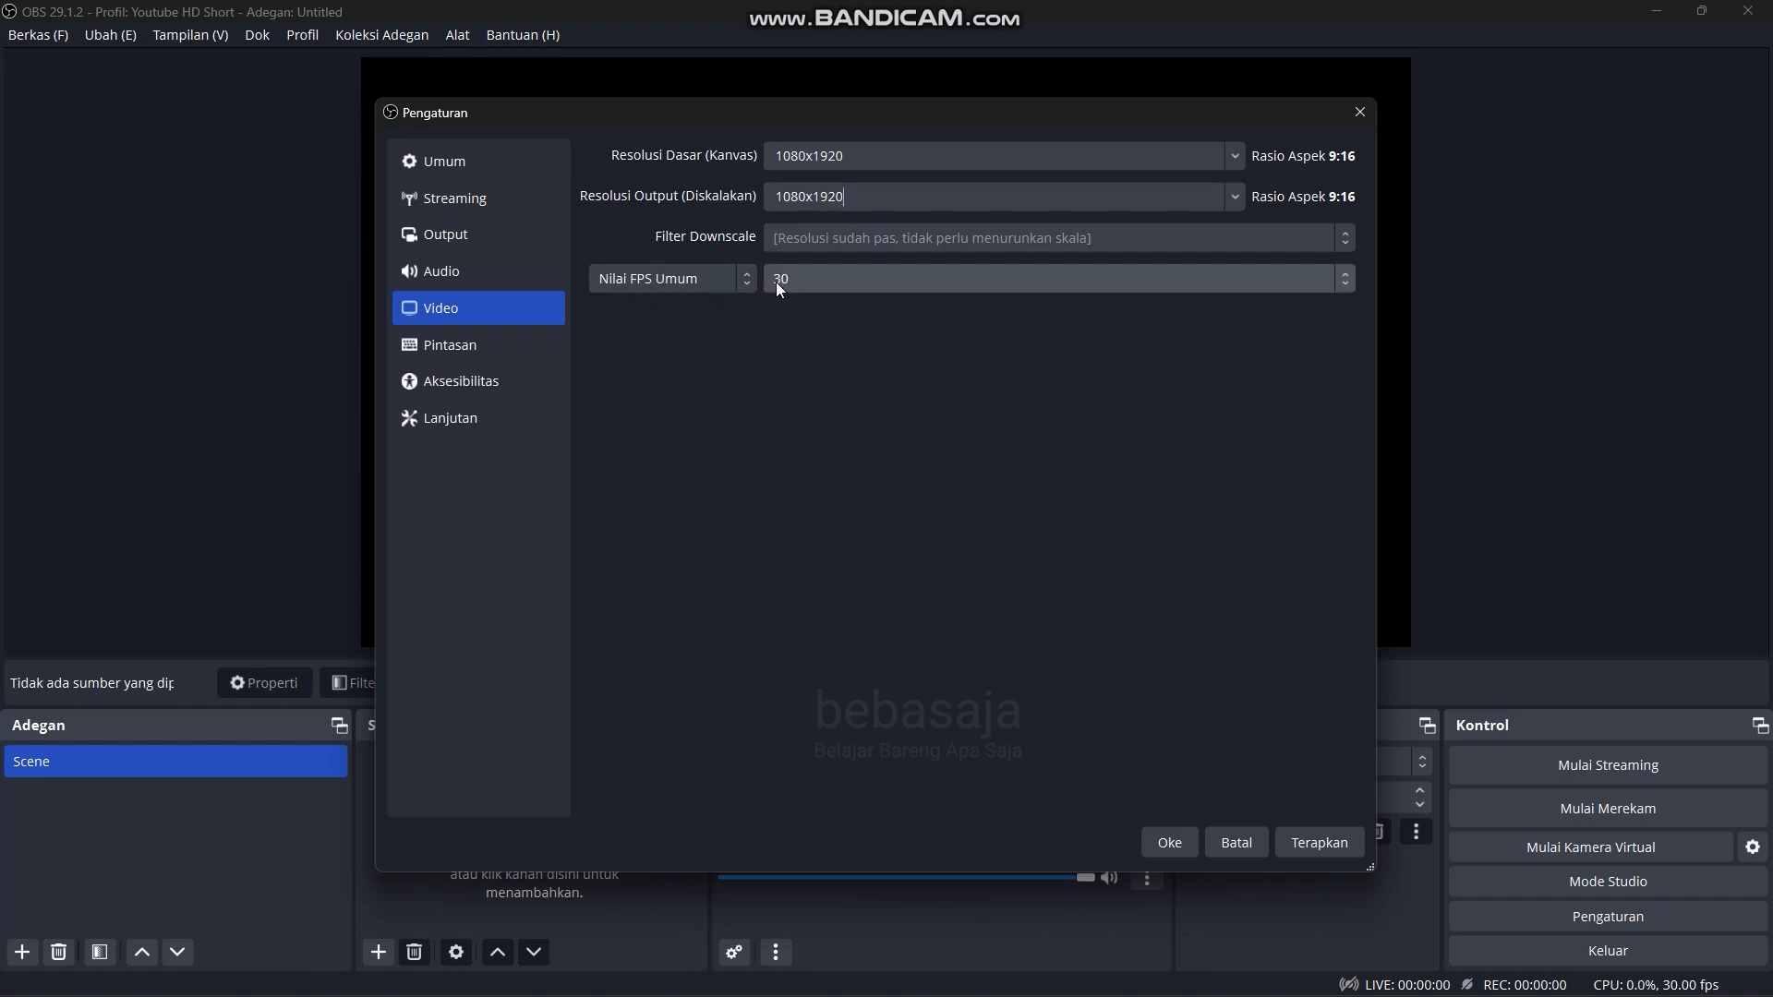
click(1333, 846)
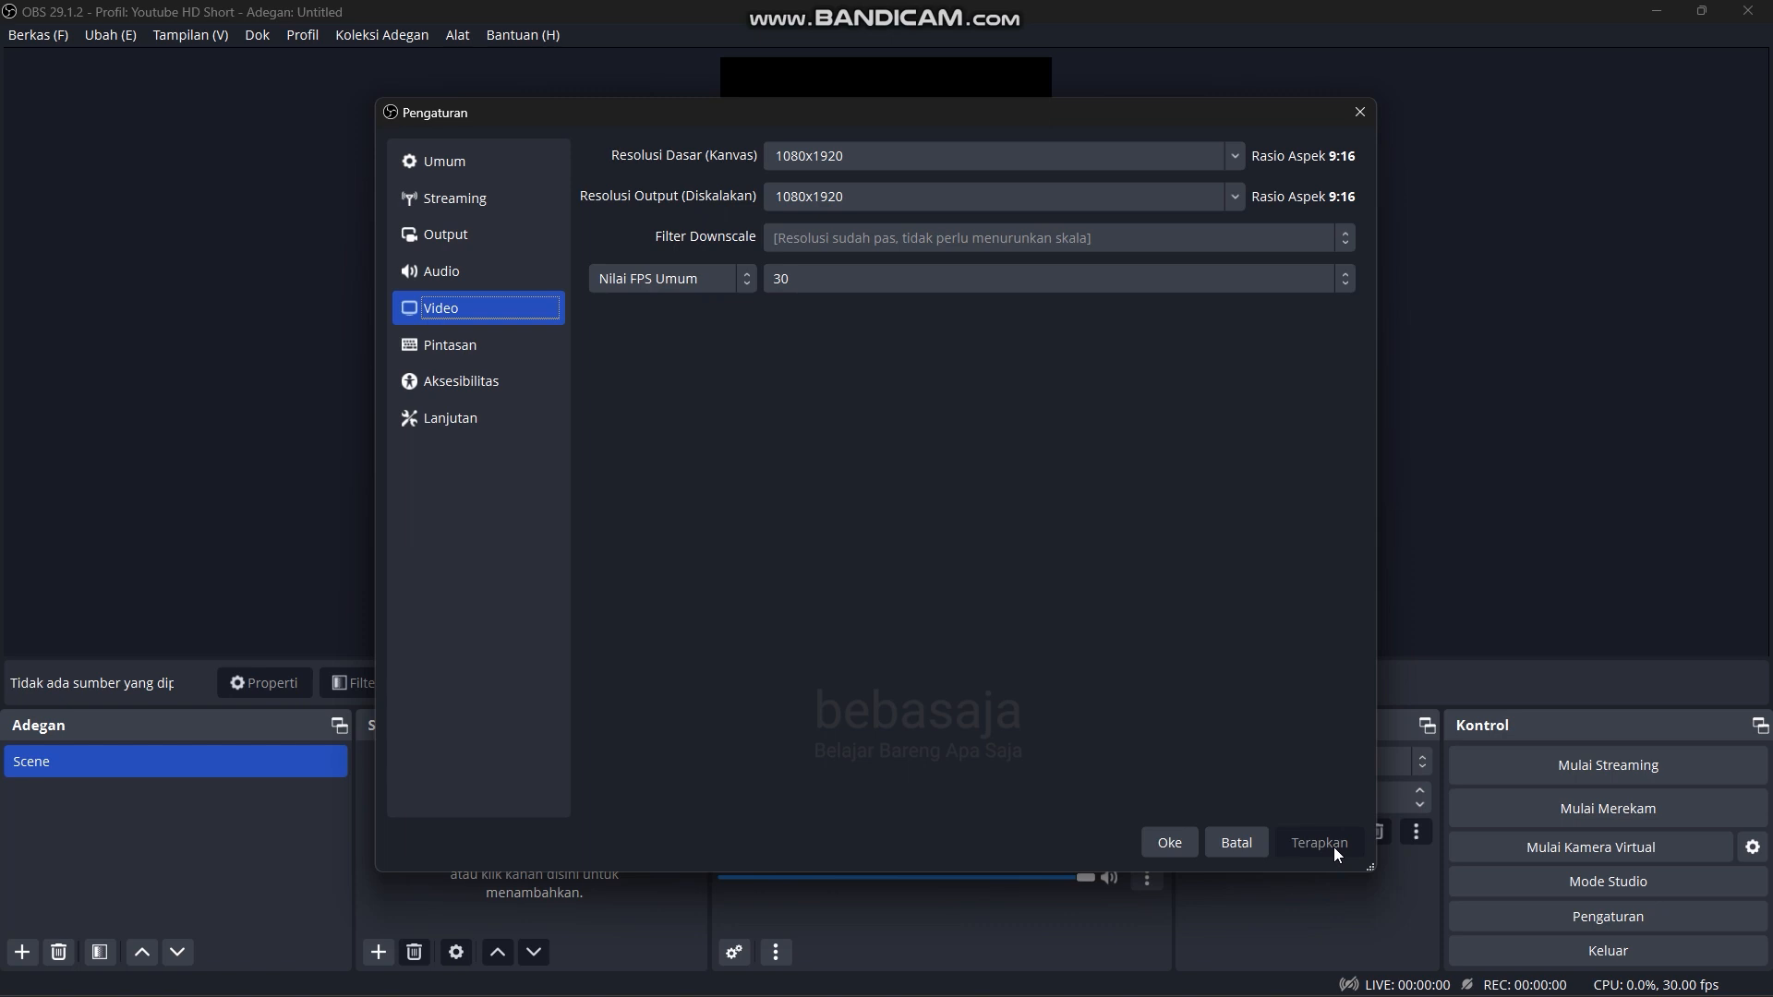
Step: In the output settings, set the recording path to a new folder named "Short" inside Videos > OBS Studio
click(451, 234)
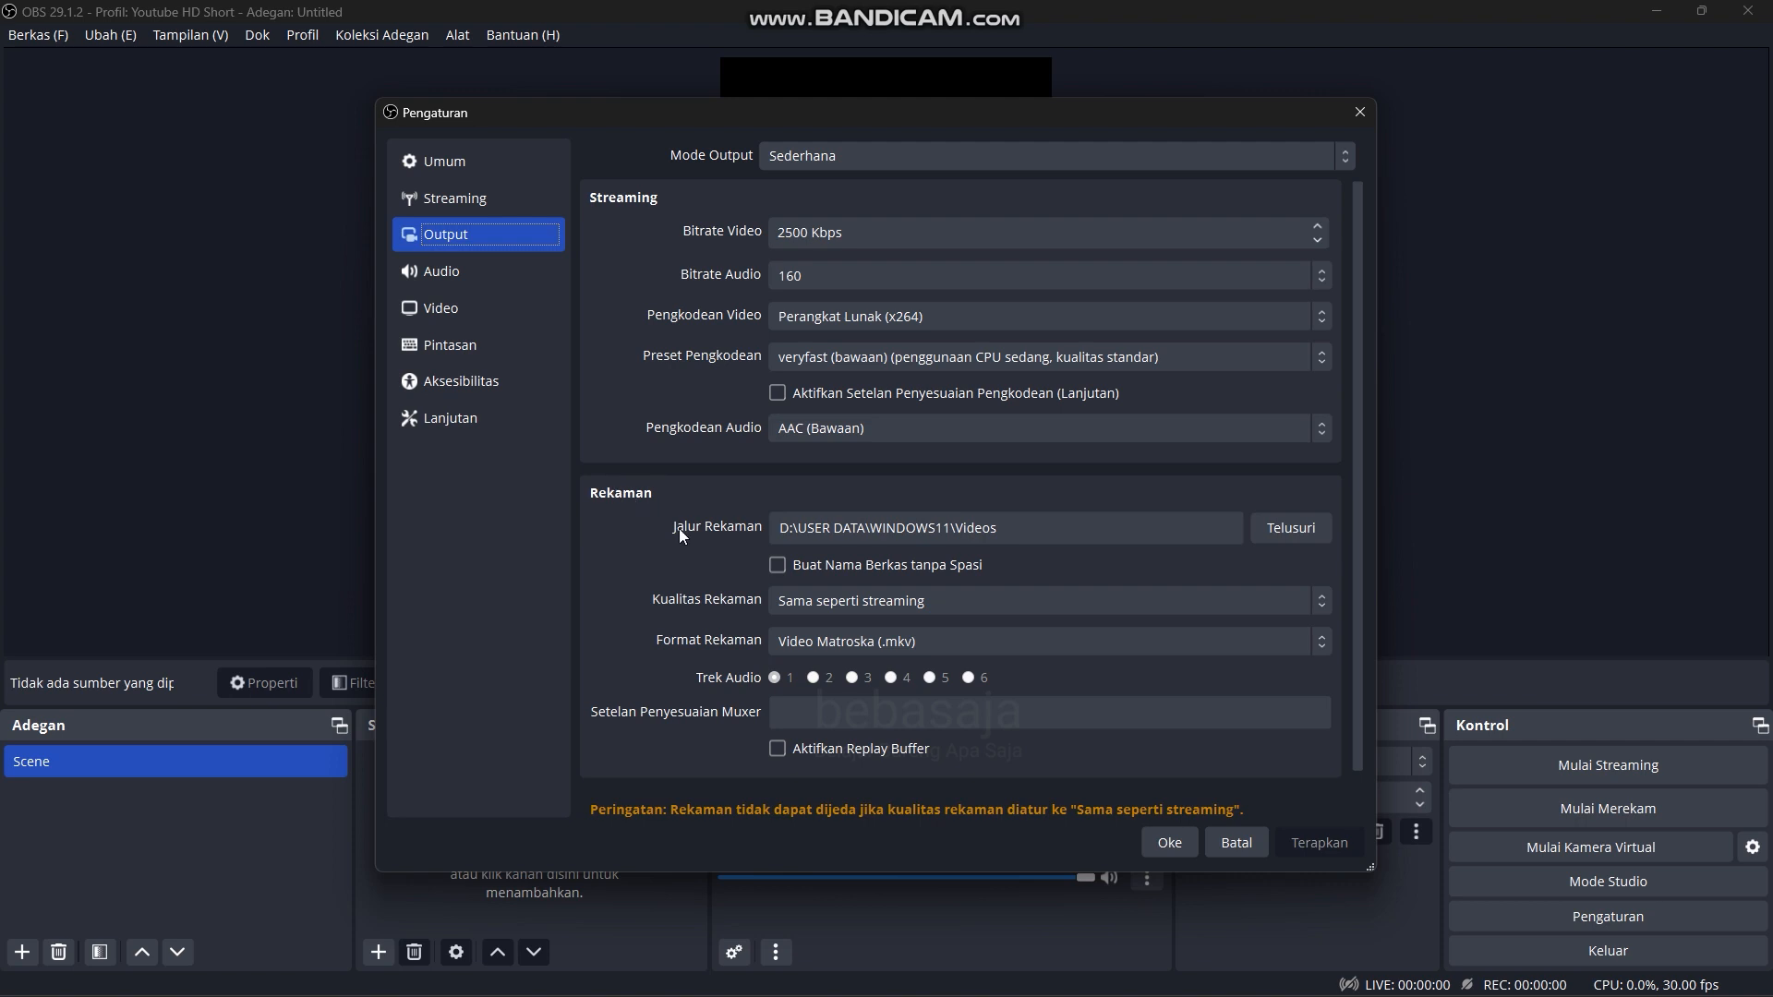
click(1293, 525)
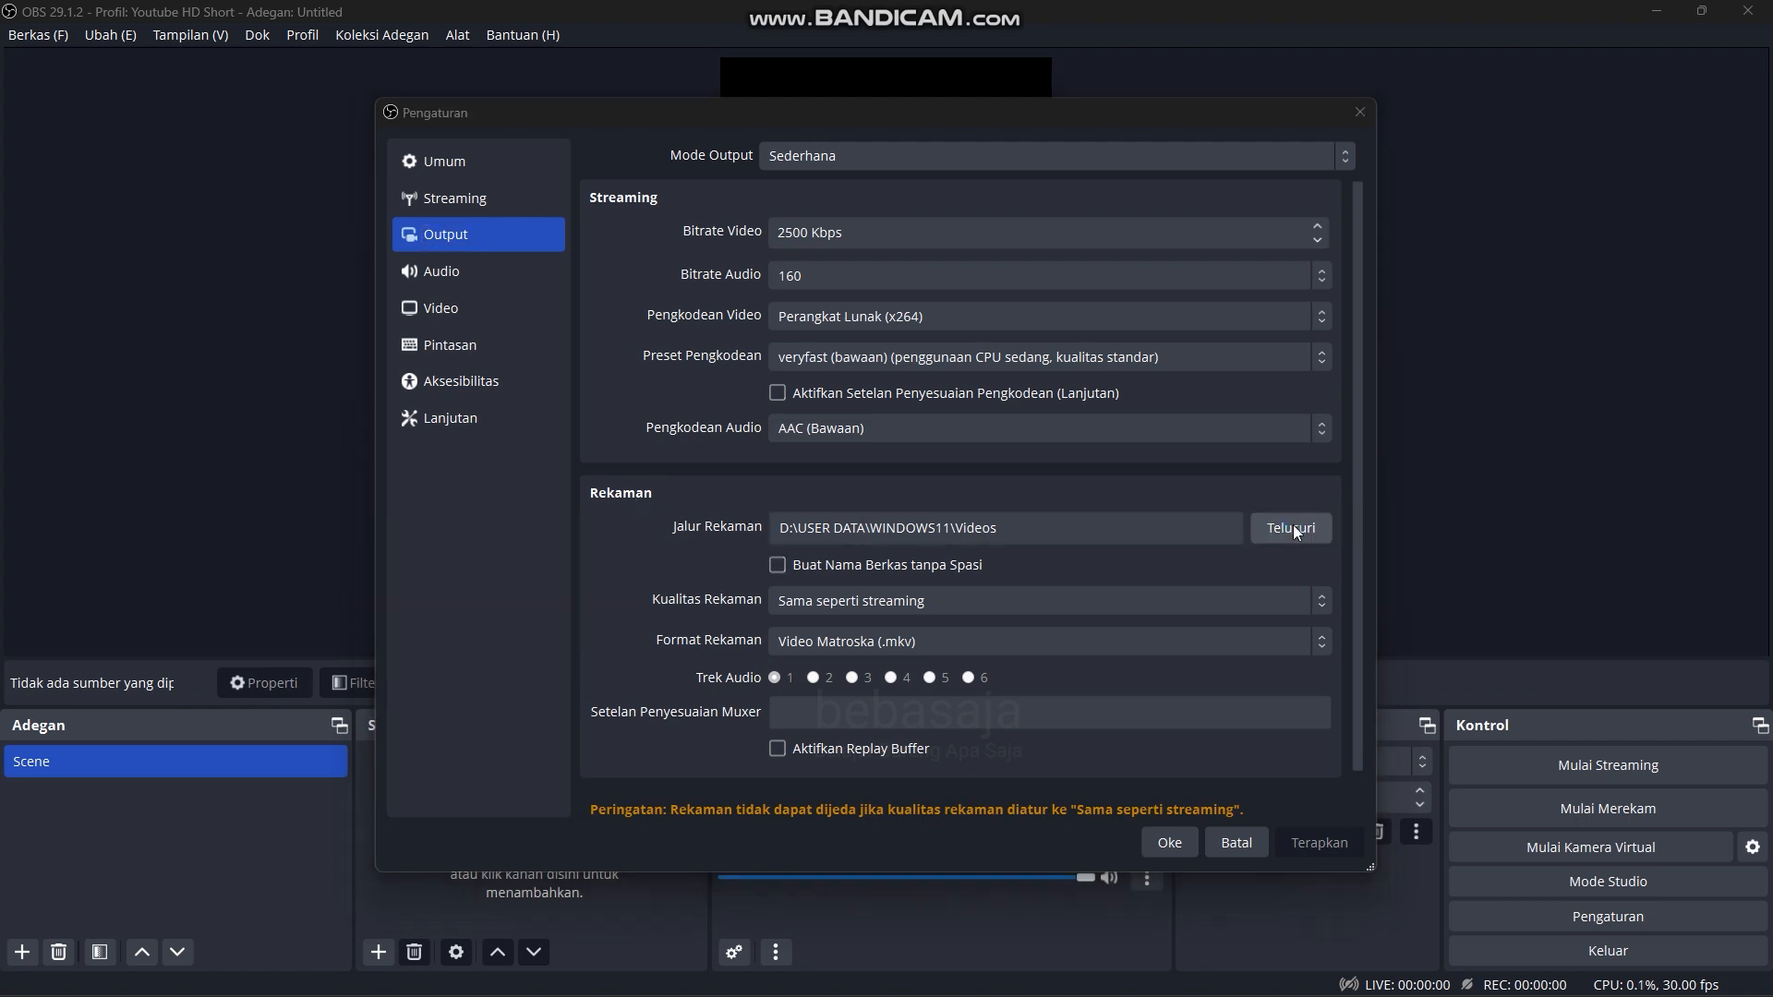
double_click(617, 308)
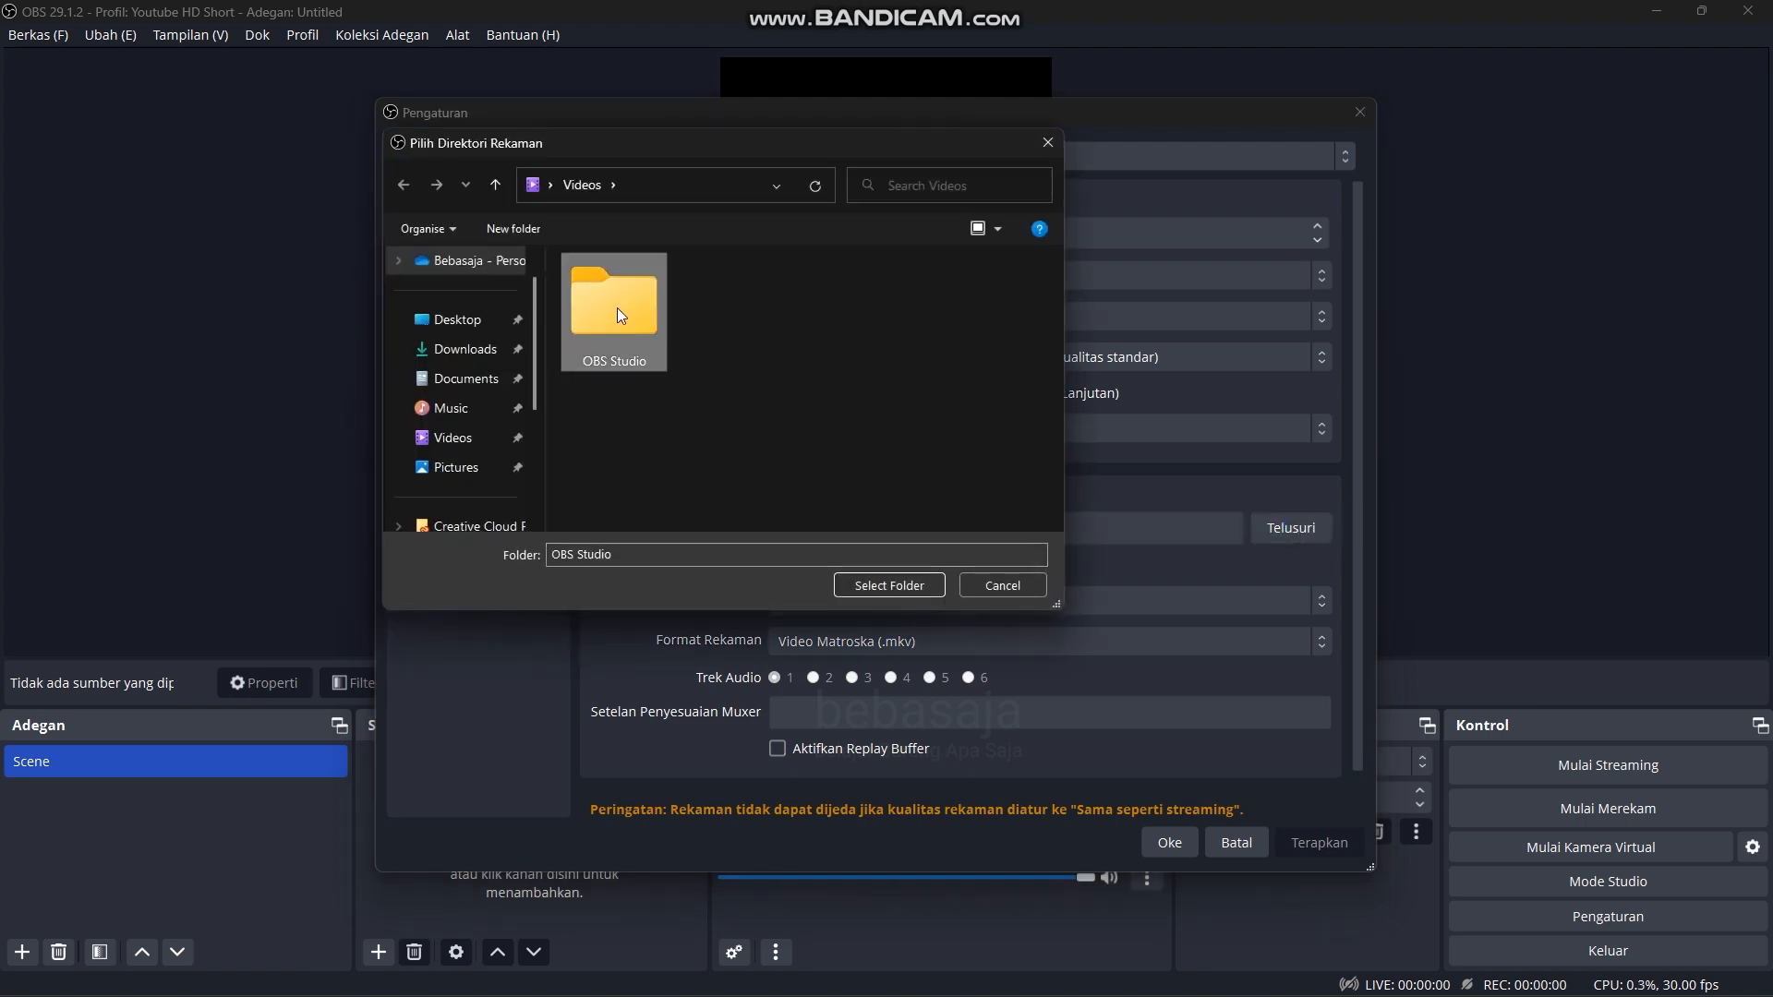
click(518, 233)
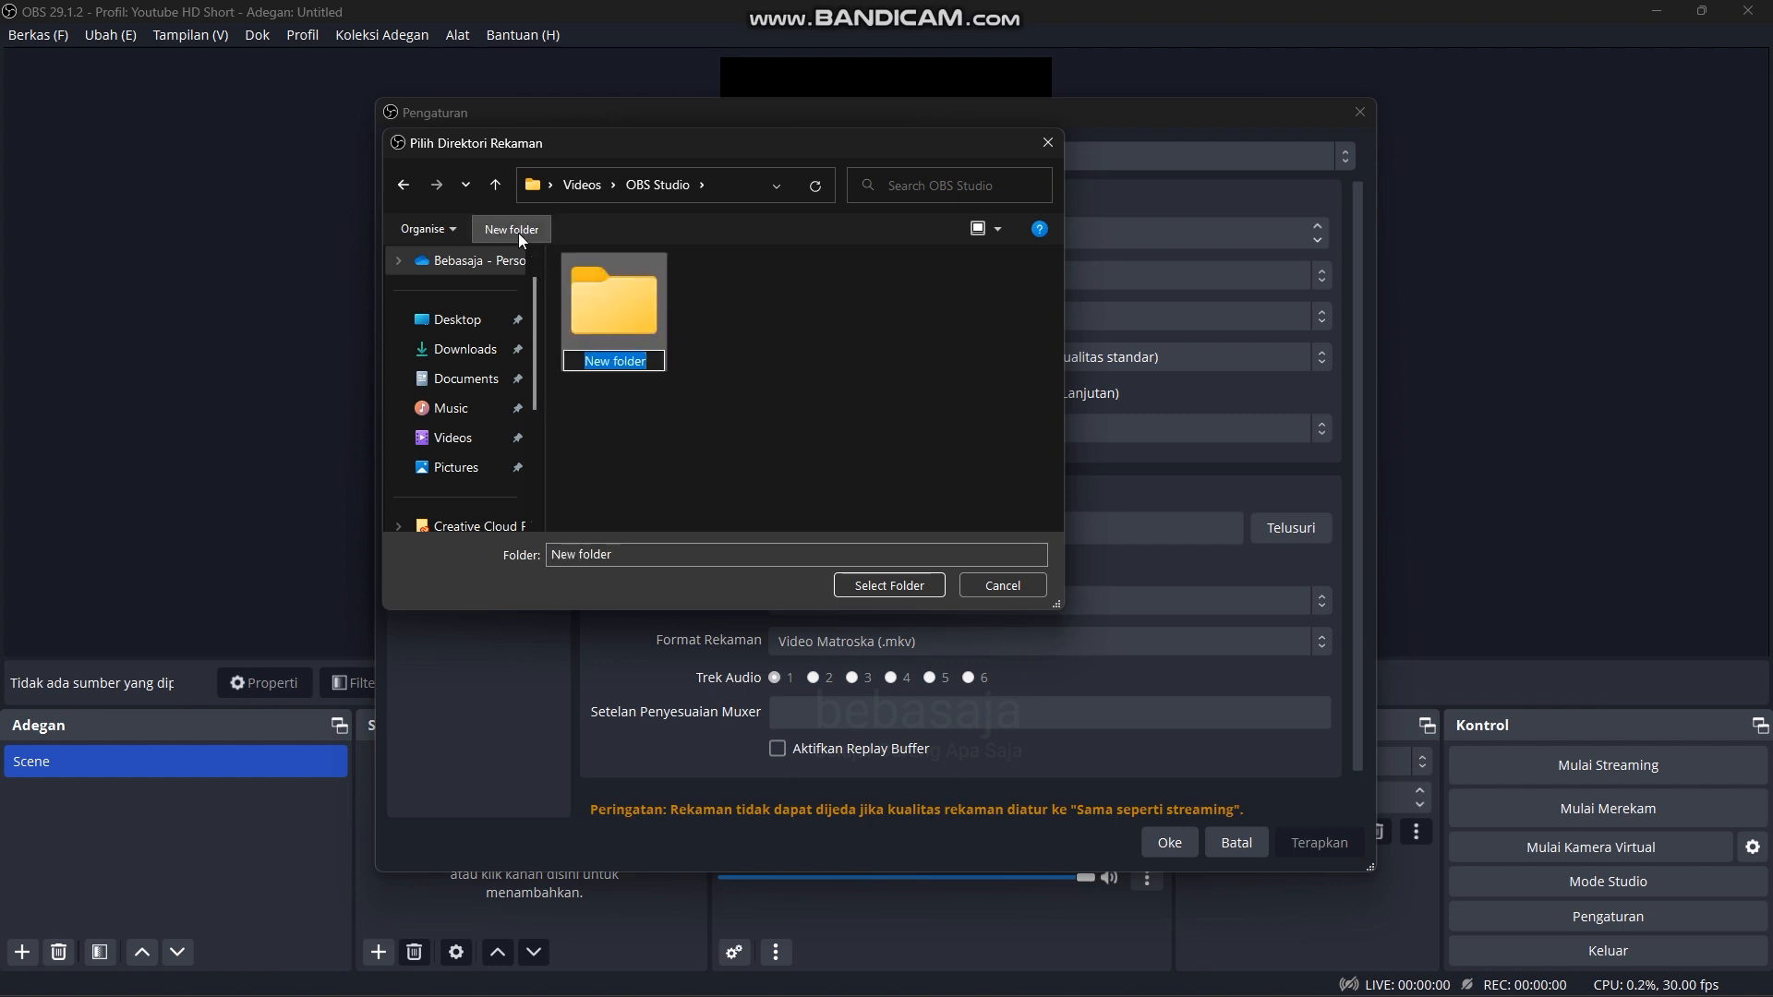
text(Short)
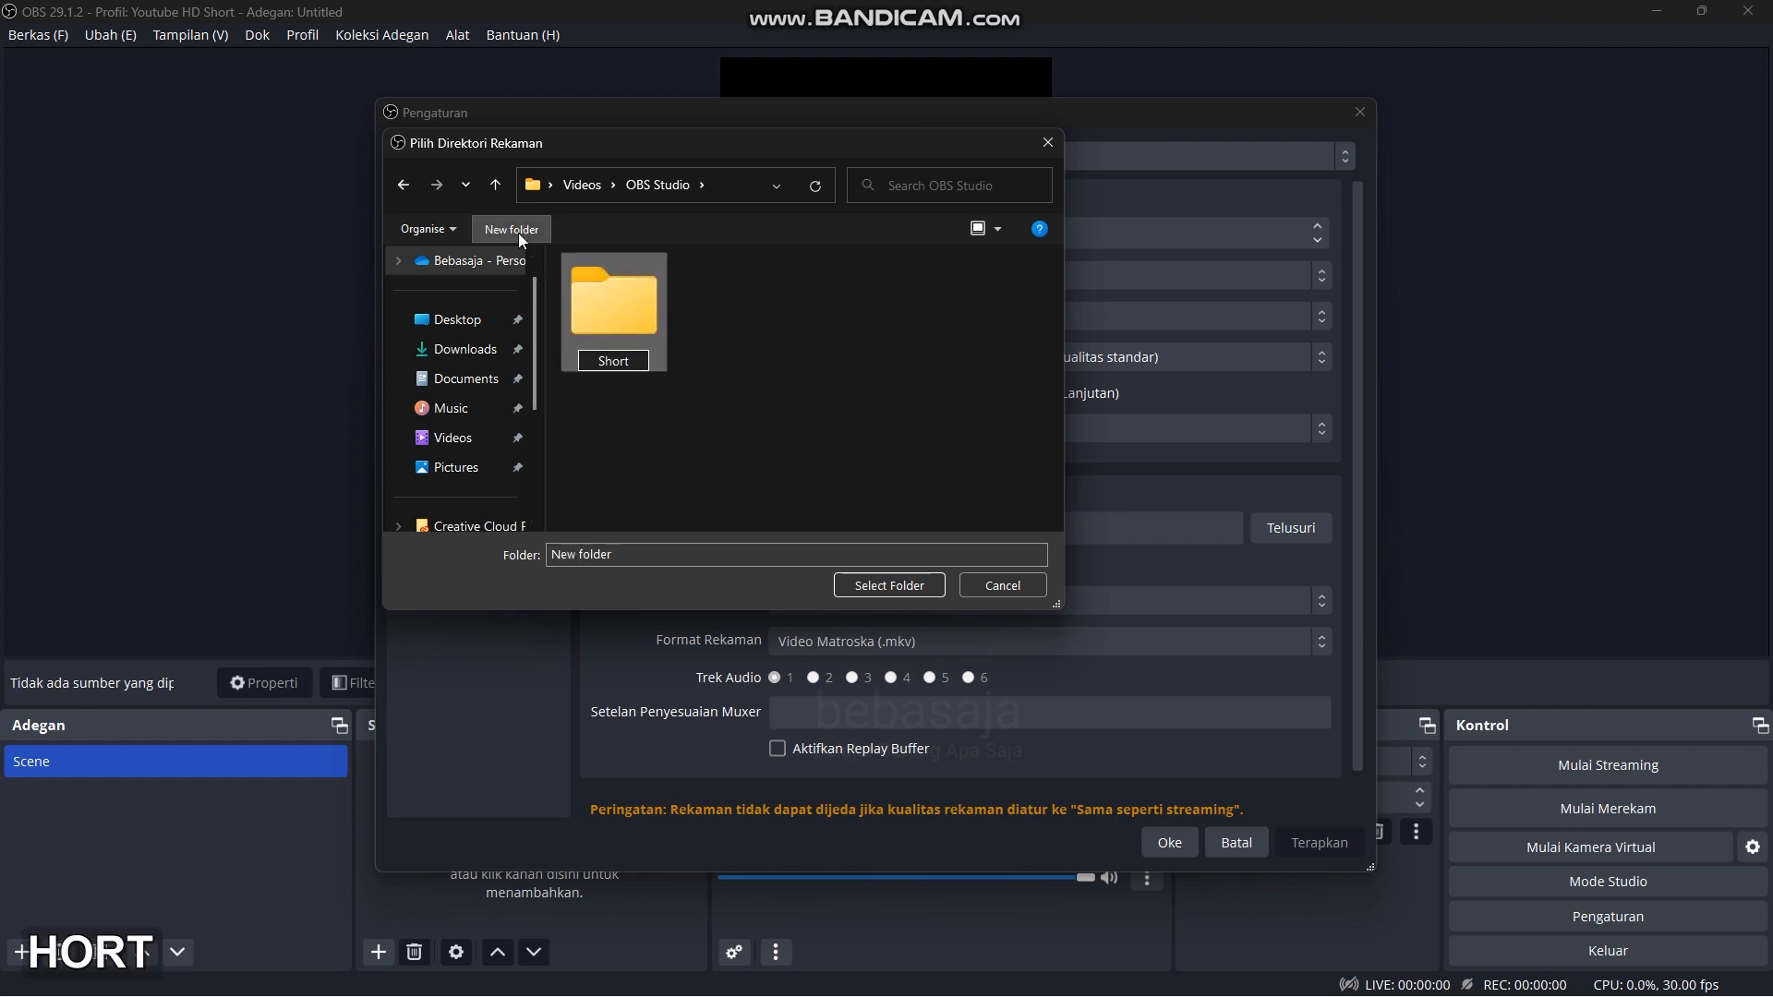
key(Return)
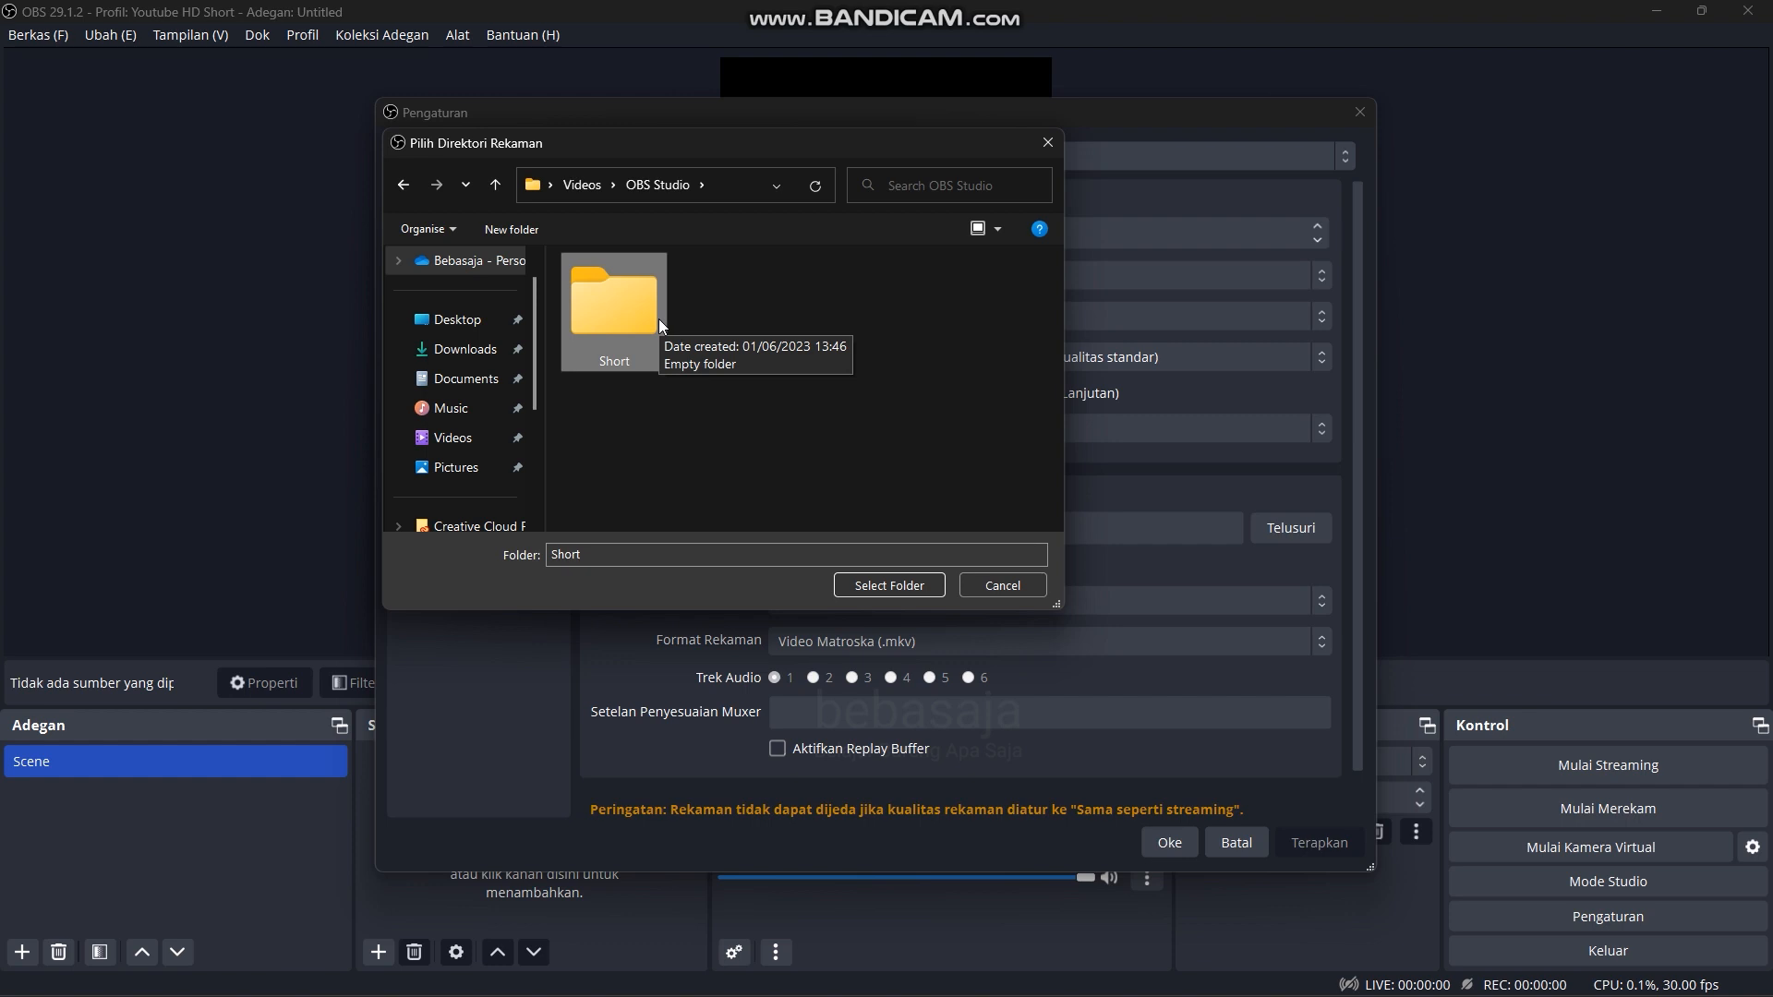
double_click(601, 303)
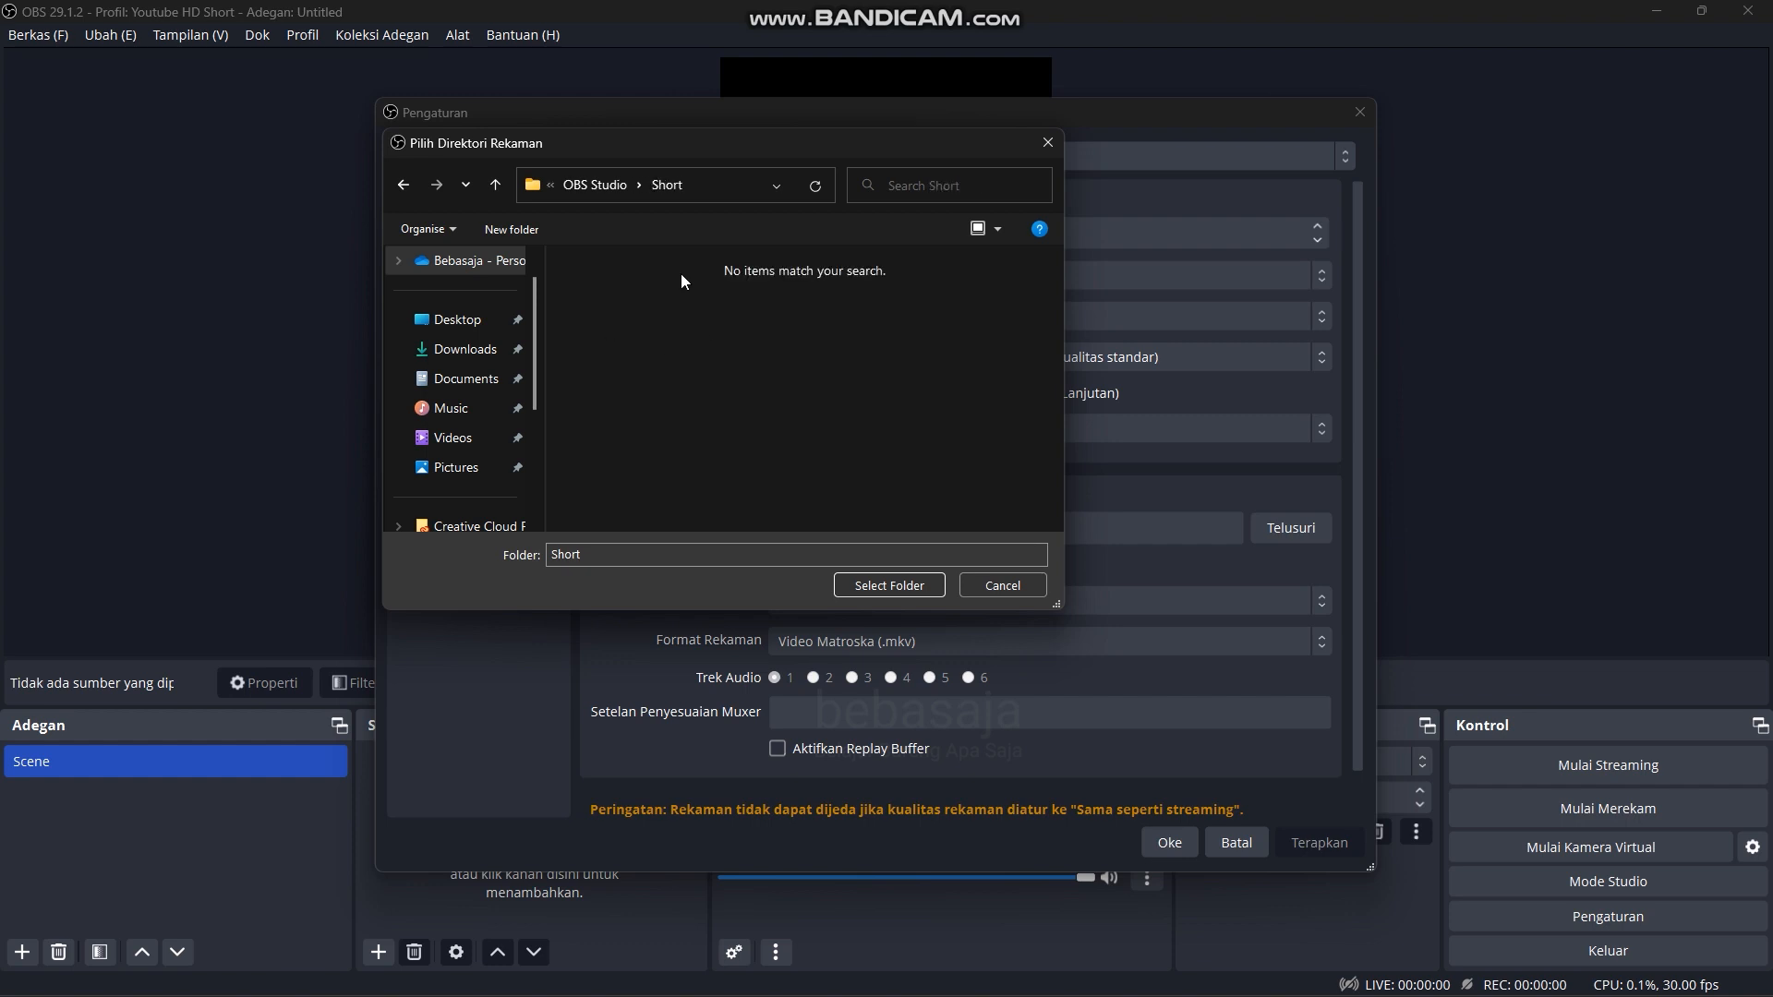
click(900, 591)
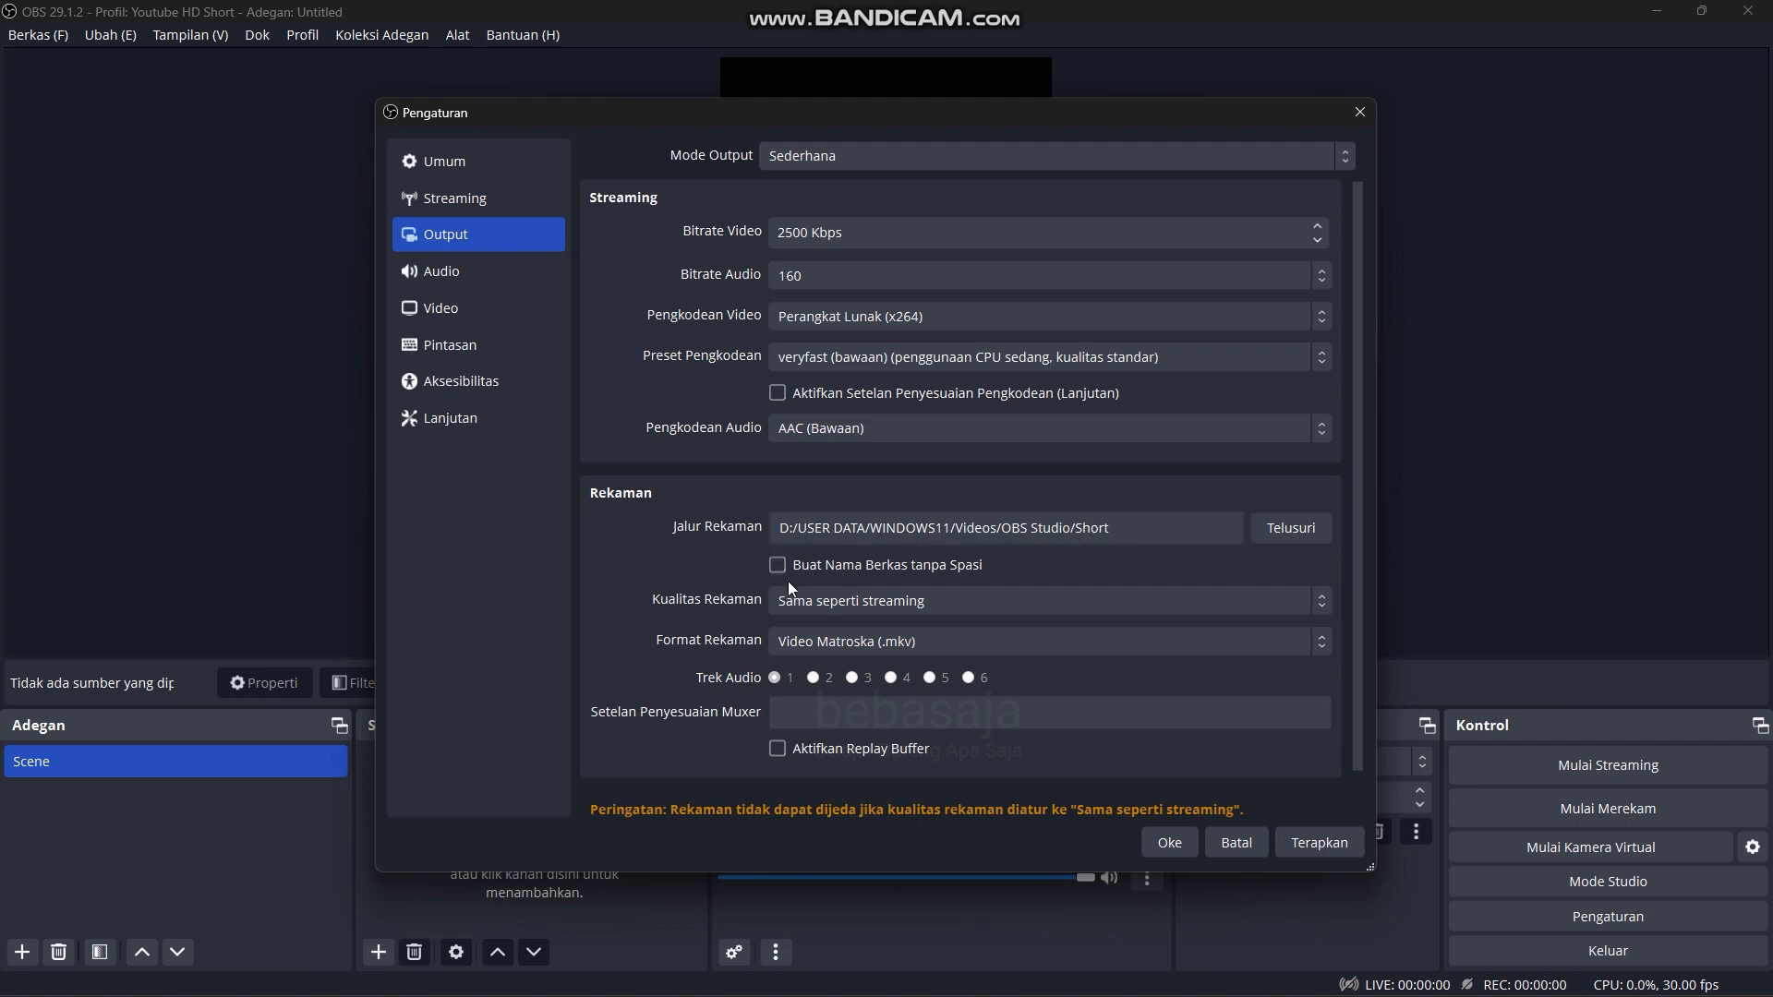
Step: Set the recording quality to "Kualitas Tidak Bisa Dibedakan, Ukuran Berkas Besar" and the recording format to MPEG-4 (.mp4)
click(872, 600)
key(Escape)
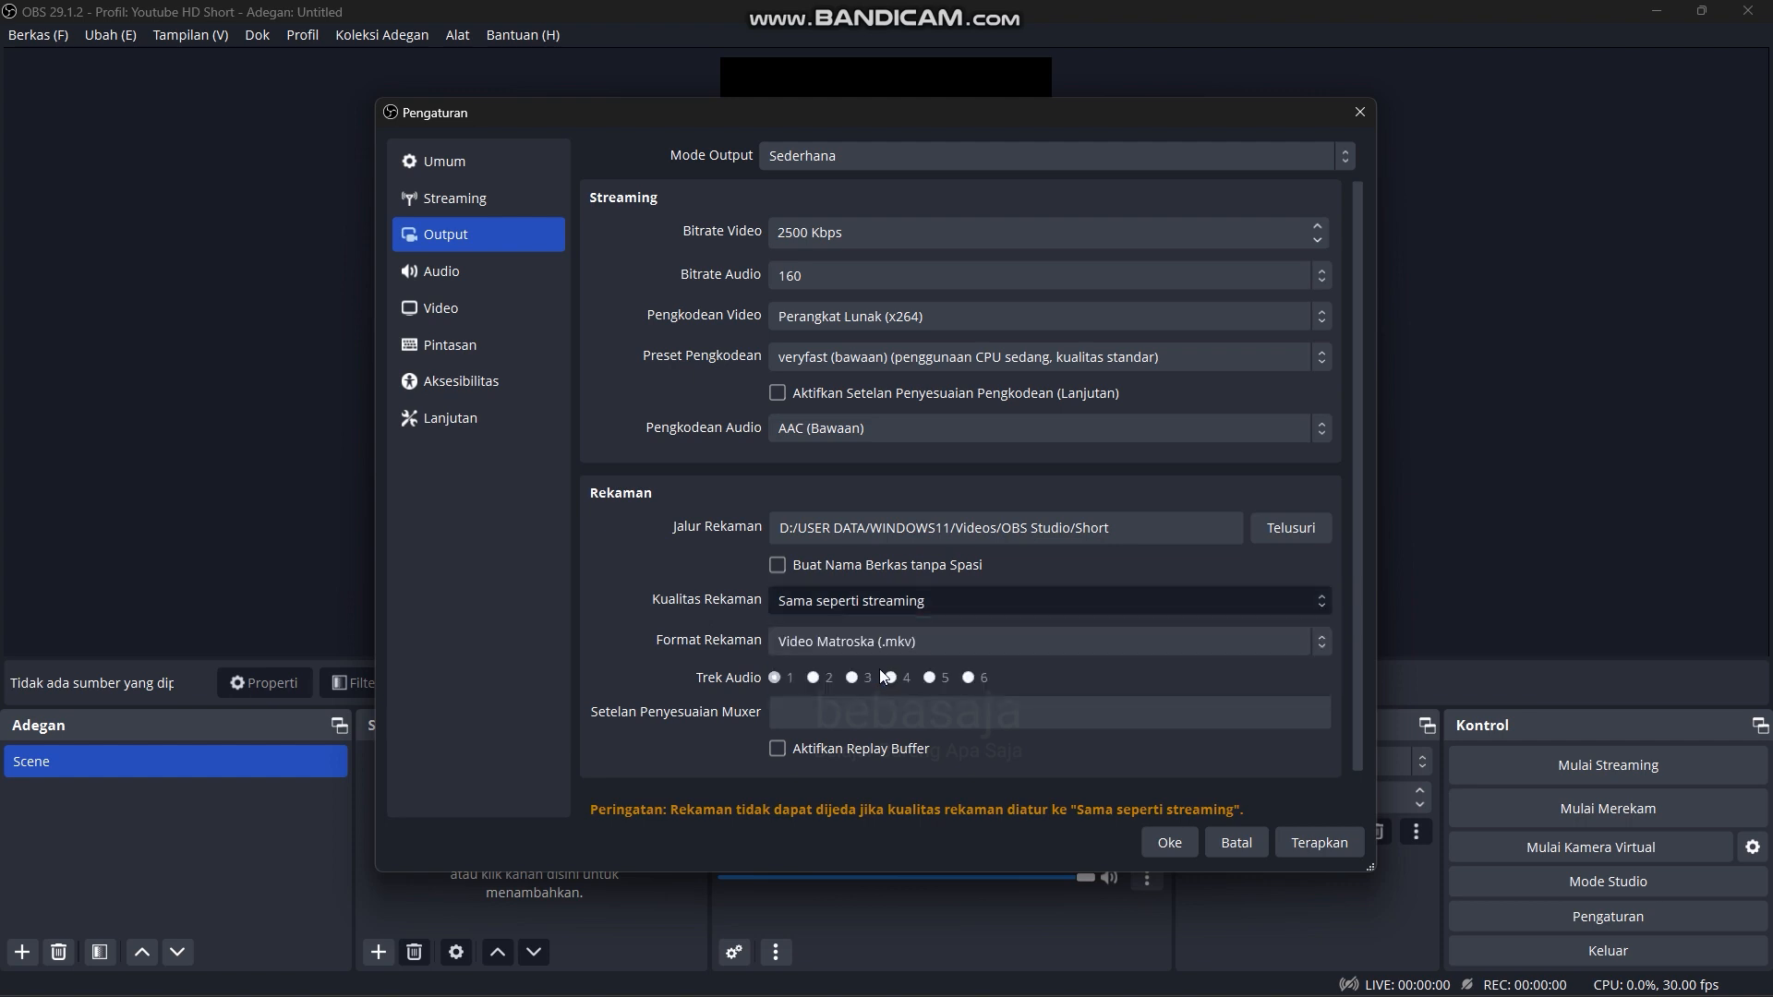
click(906, 642)
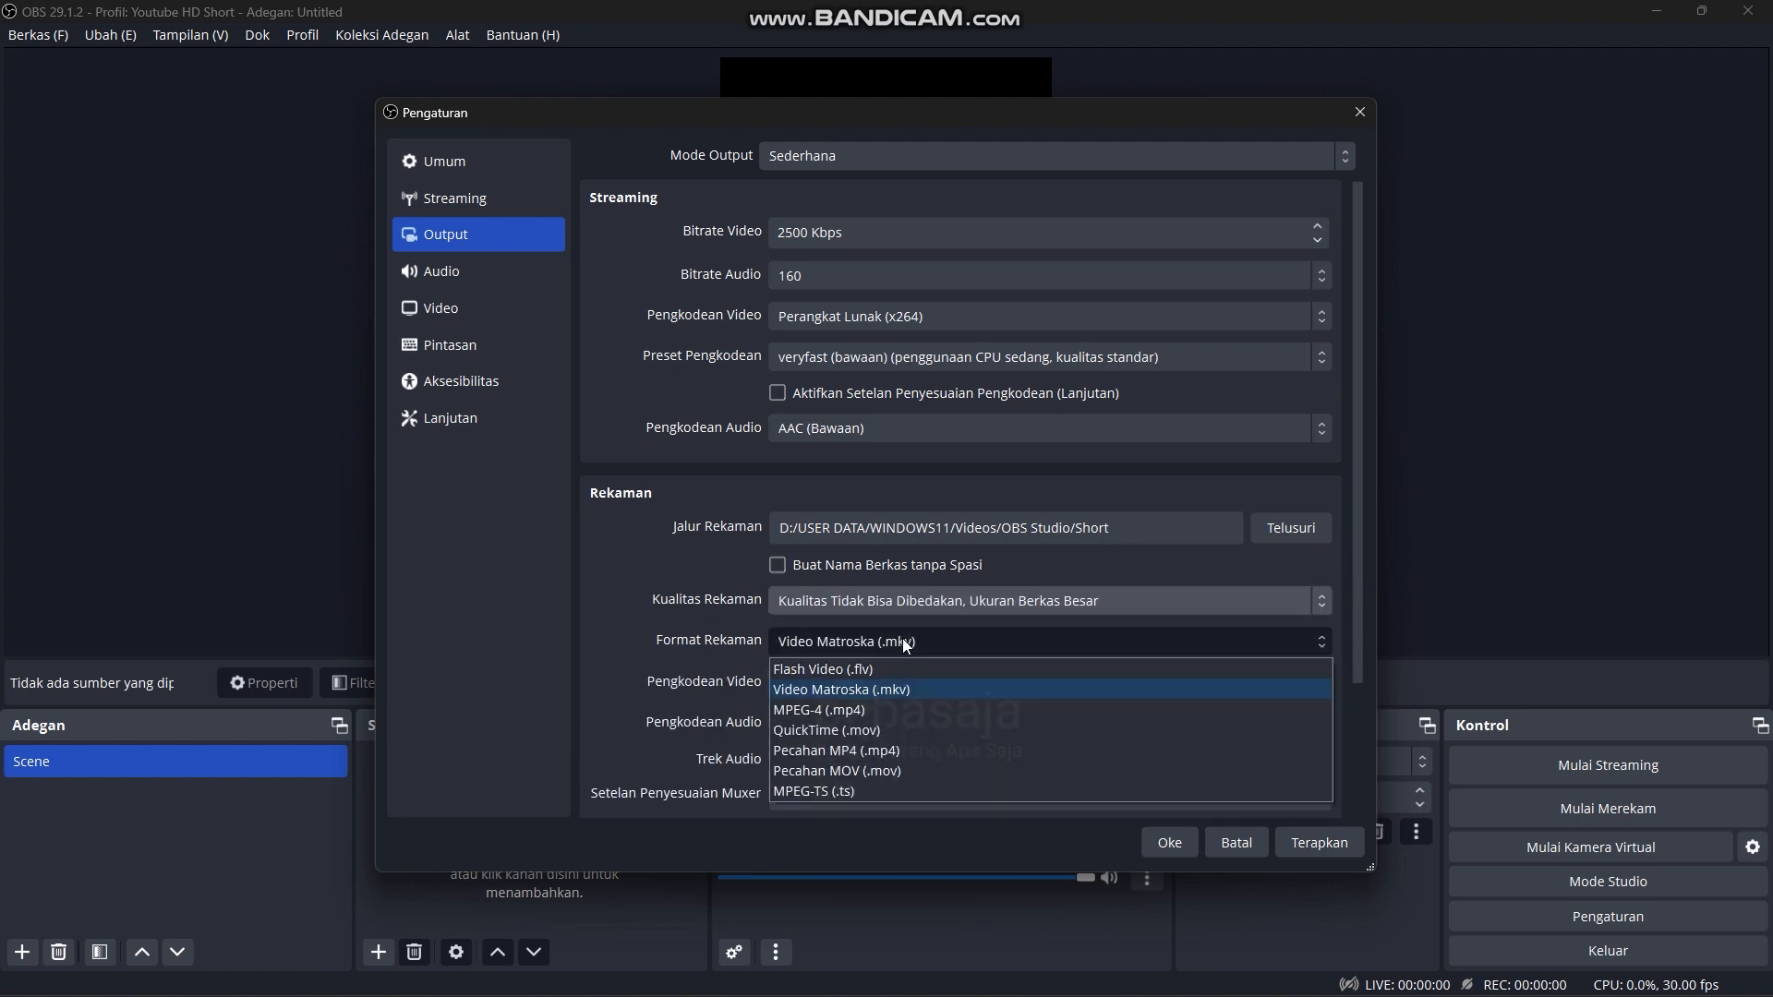
click(867, 707)
Step: Choose "Perangkat Keras (AMD, H.264)" as the recording video encoder, apply the output settings and close the settings window
click(872, 680)
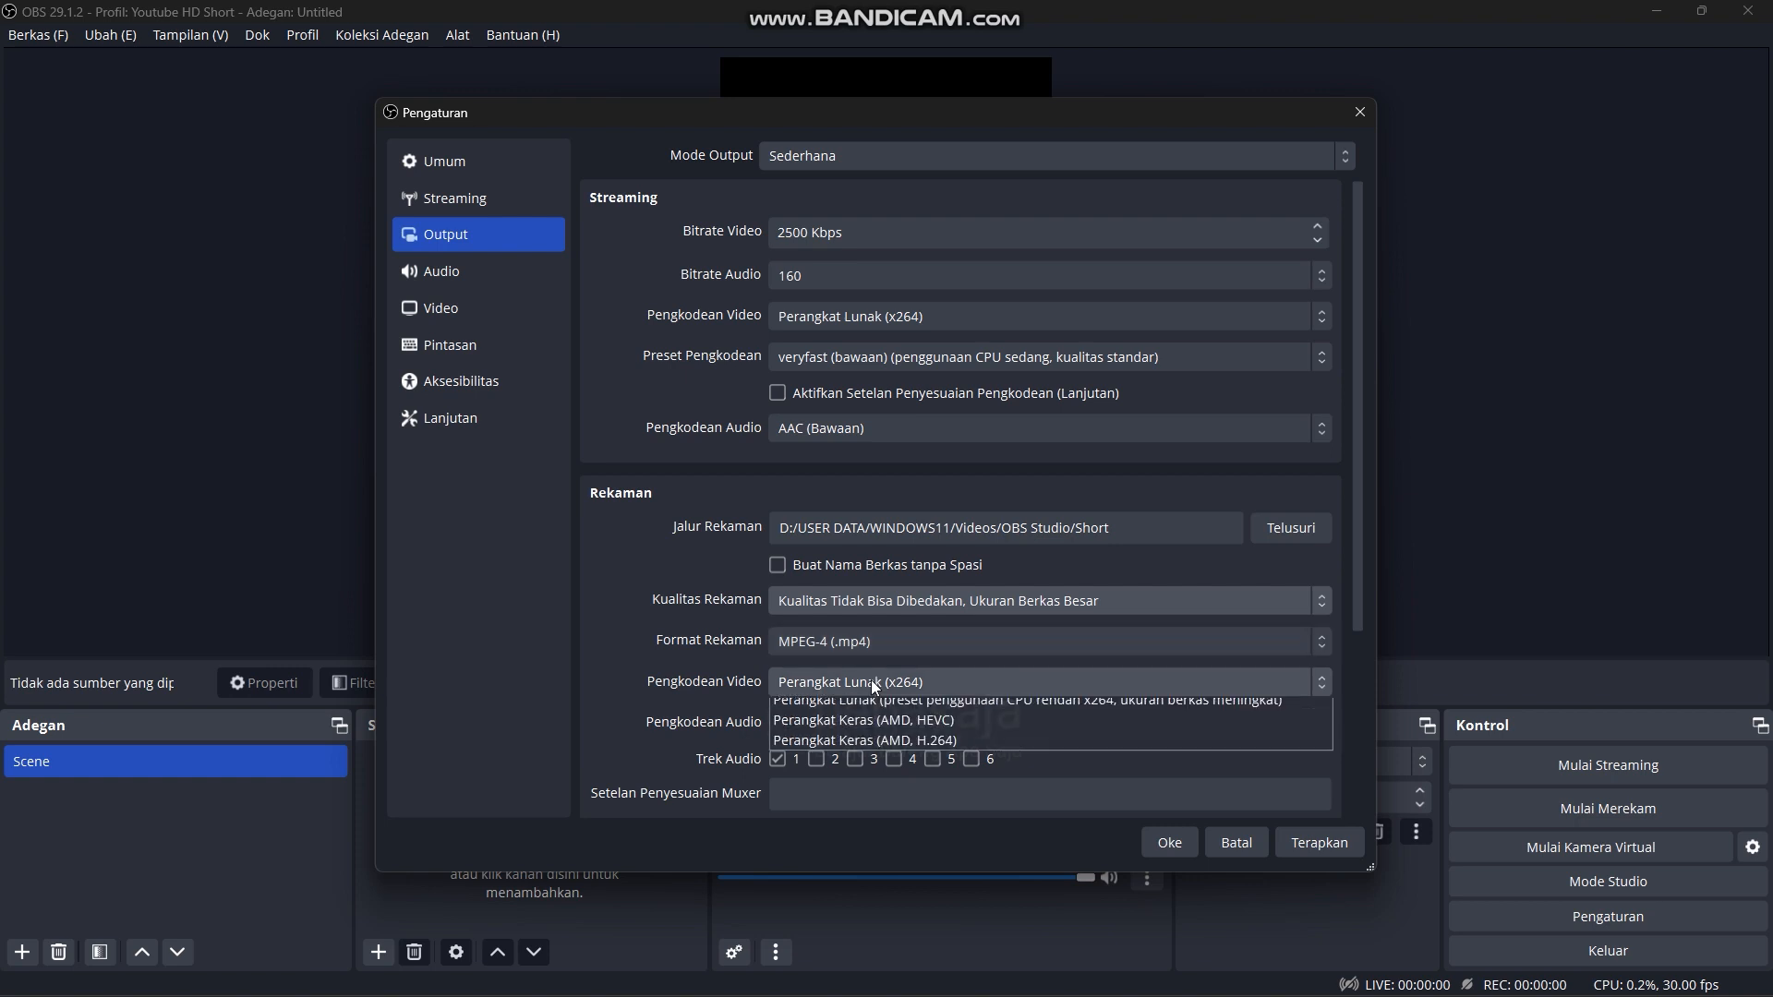
click(861, 772)
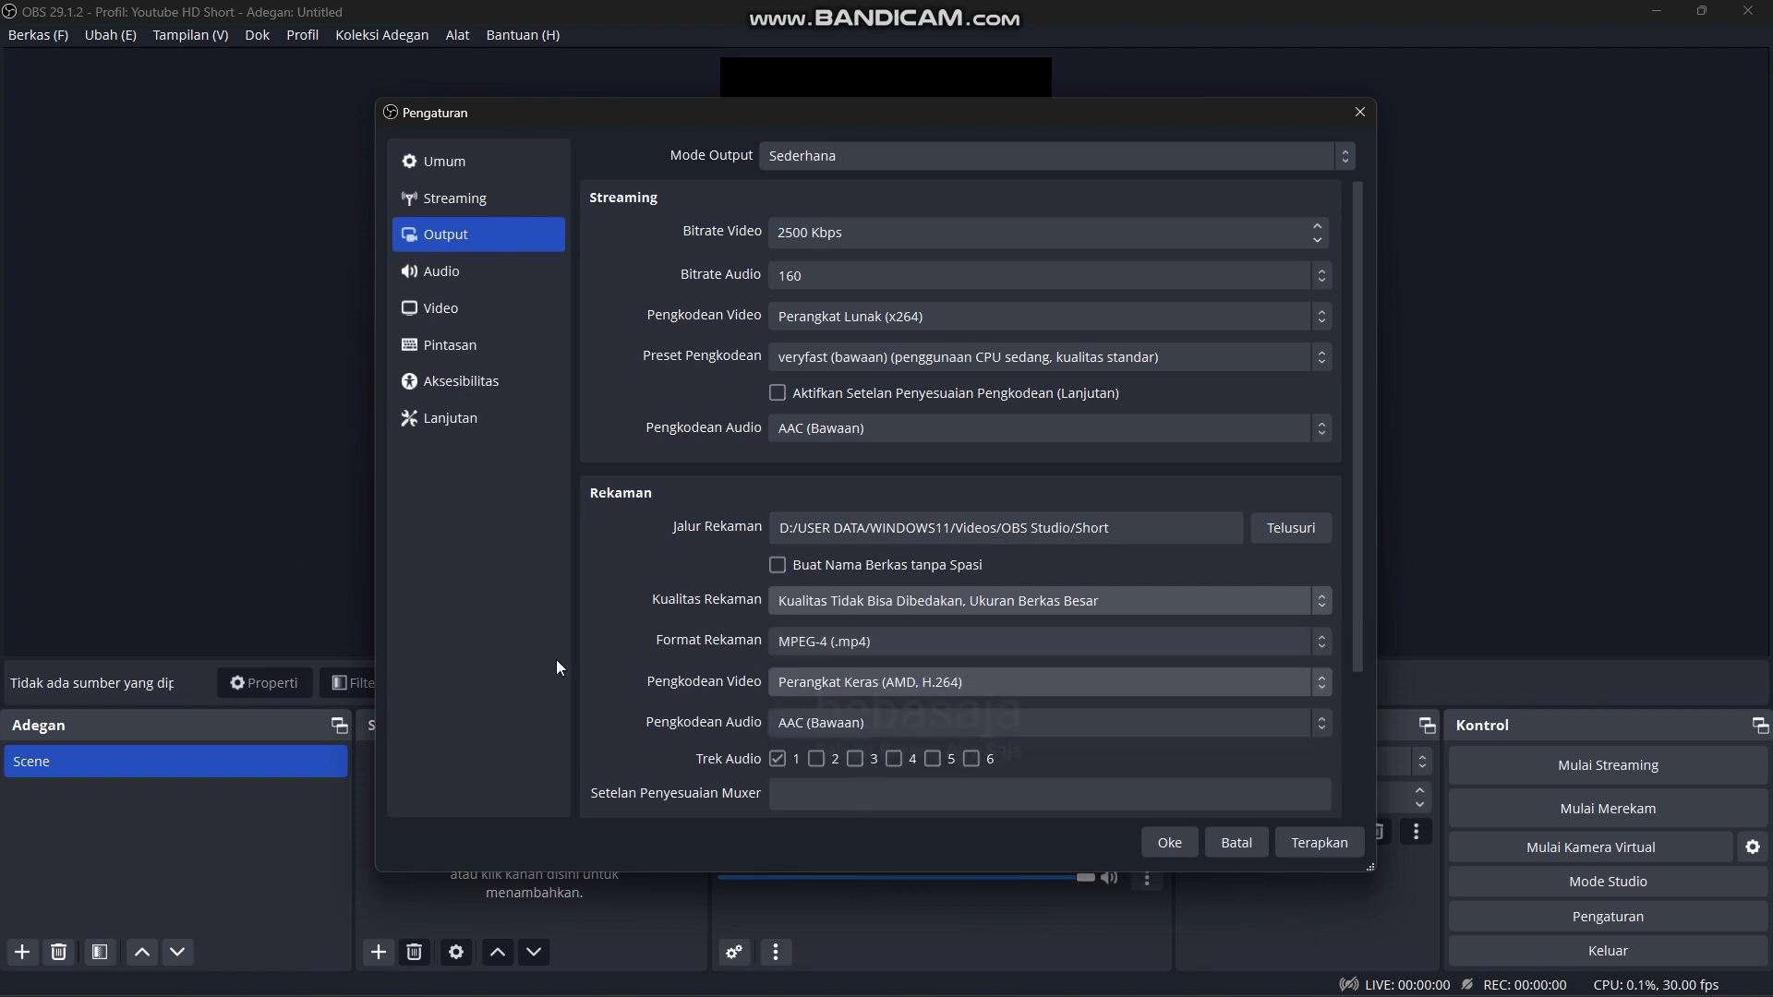
click(1317, 842)
click(1161, 838)
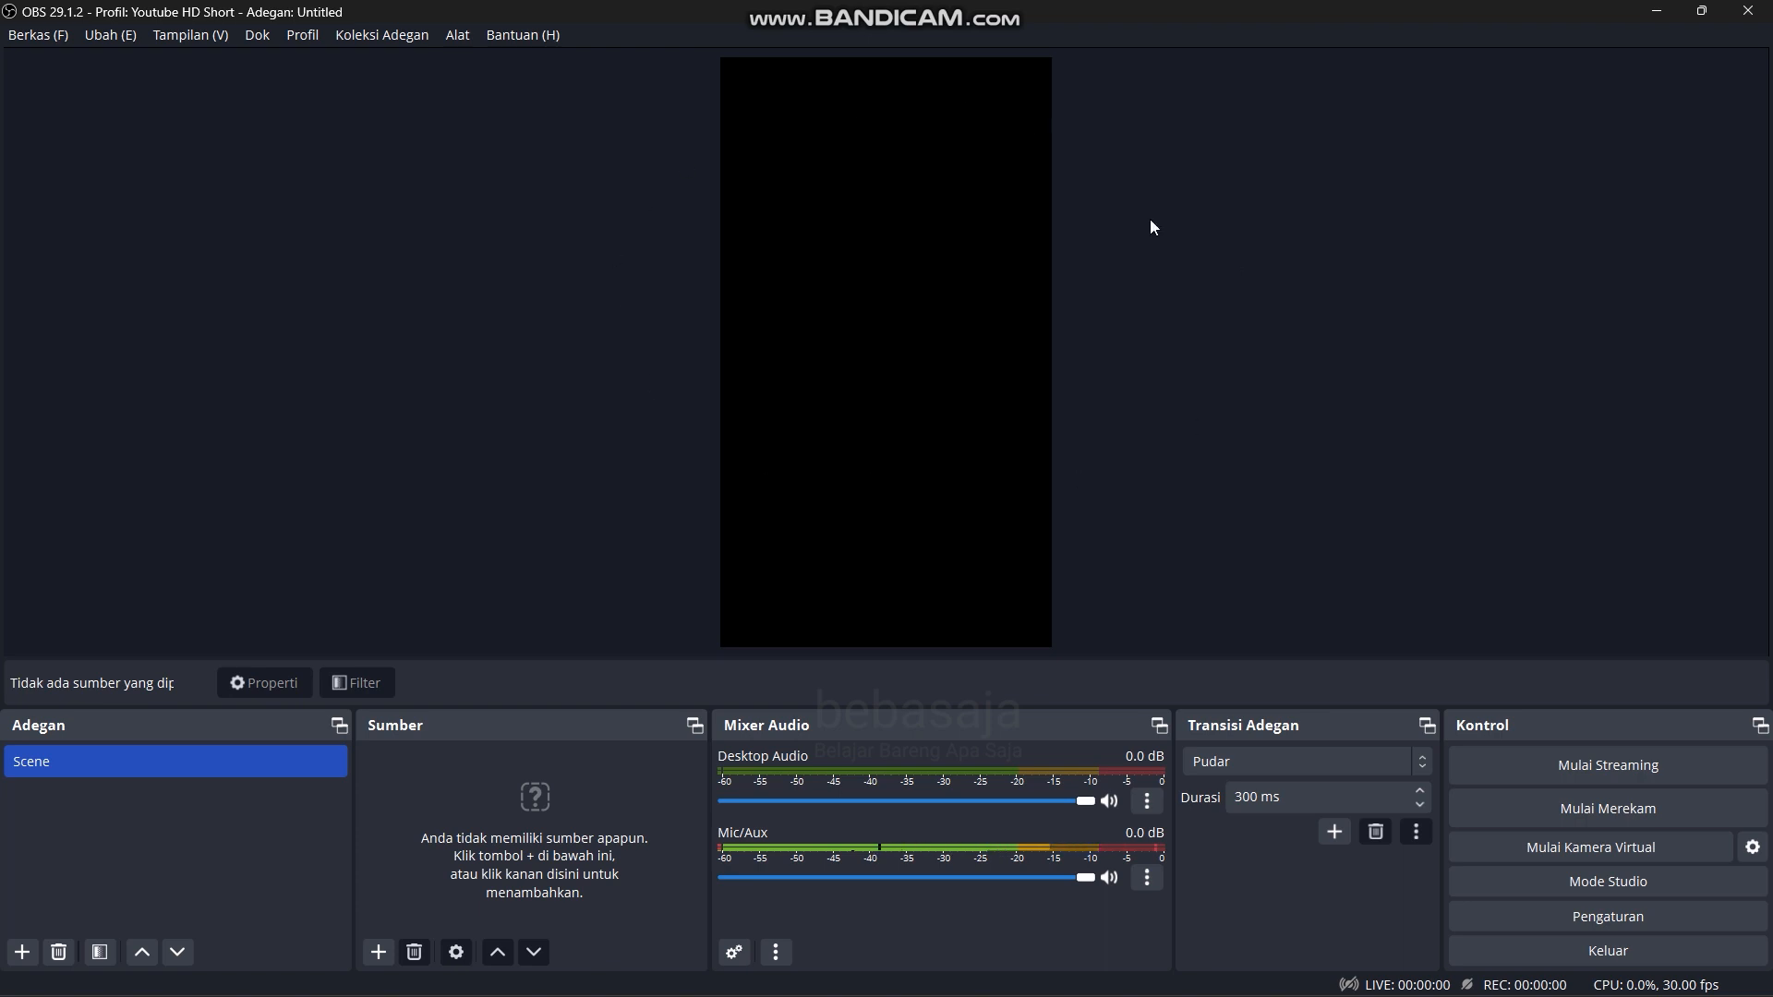
Step: Switch back and forth between the Youtube HD Reguler and Youtube HD Short profiles, ending on Youtube HD Reguler
click(299, 37)
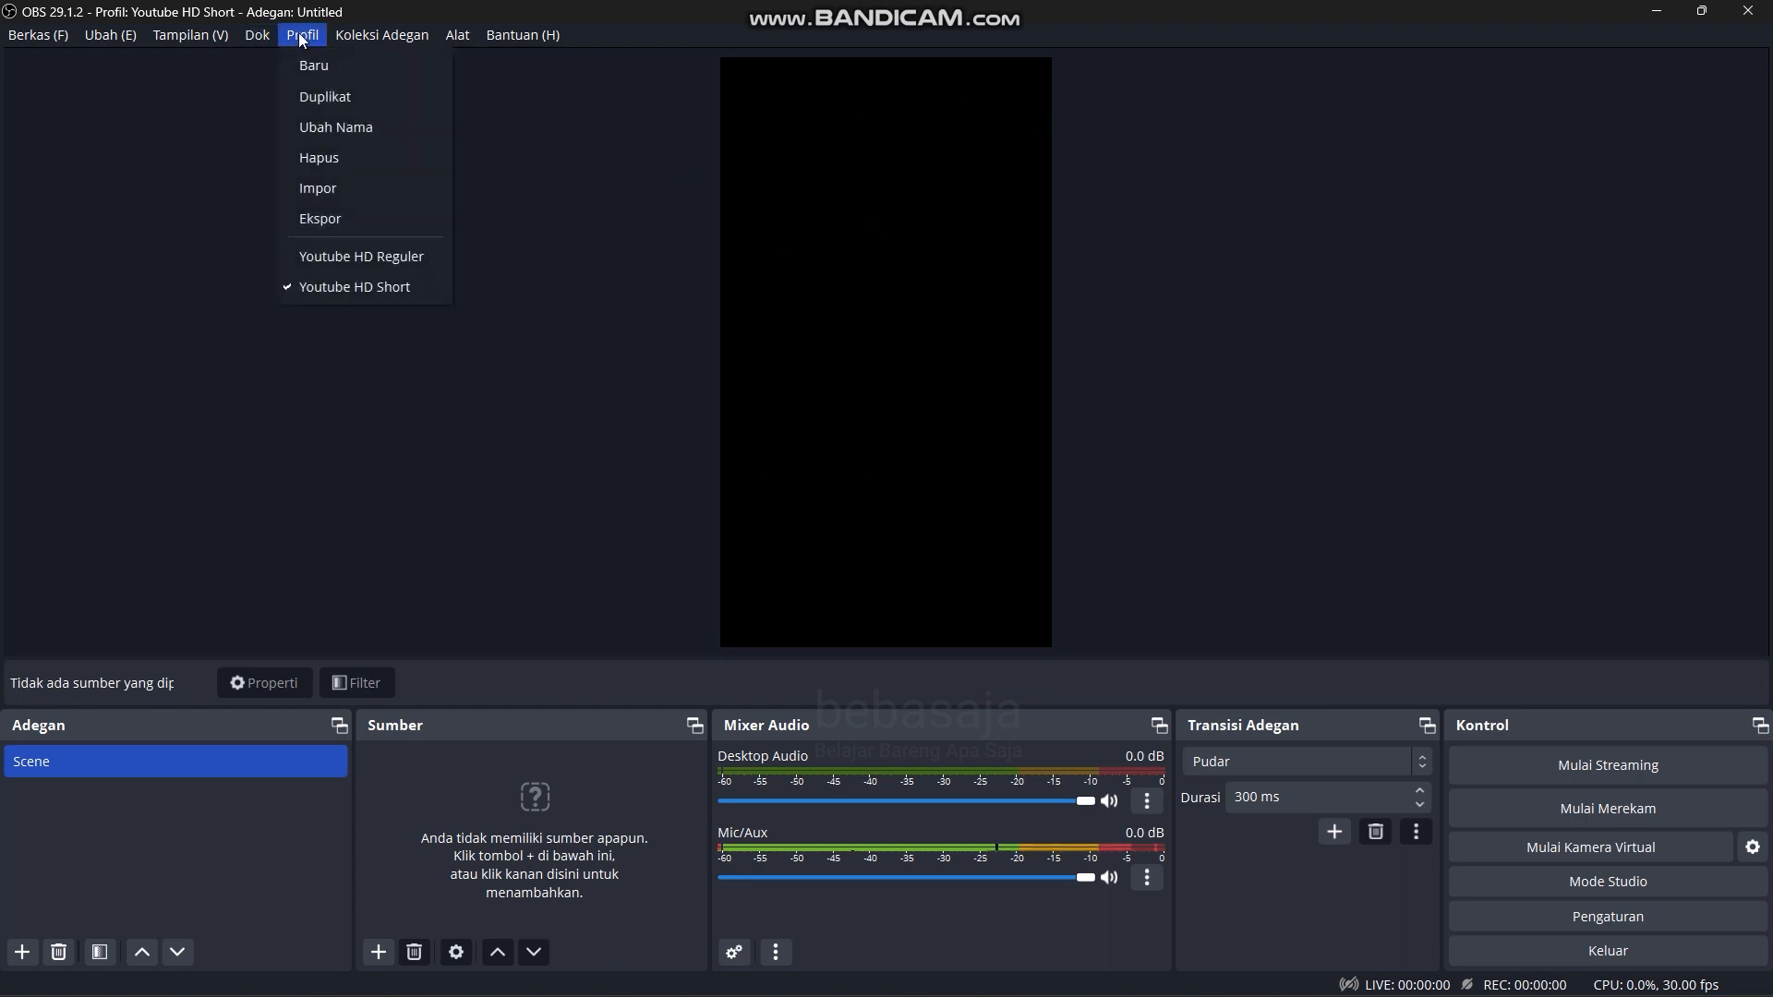
click(313, 258)
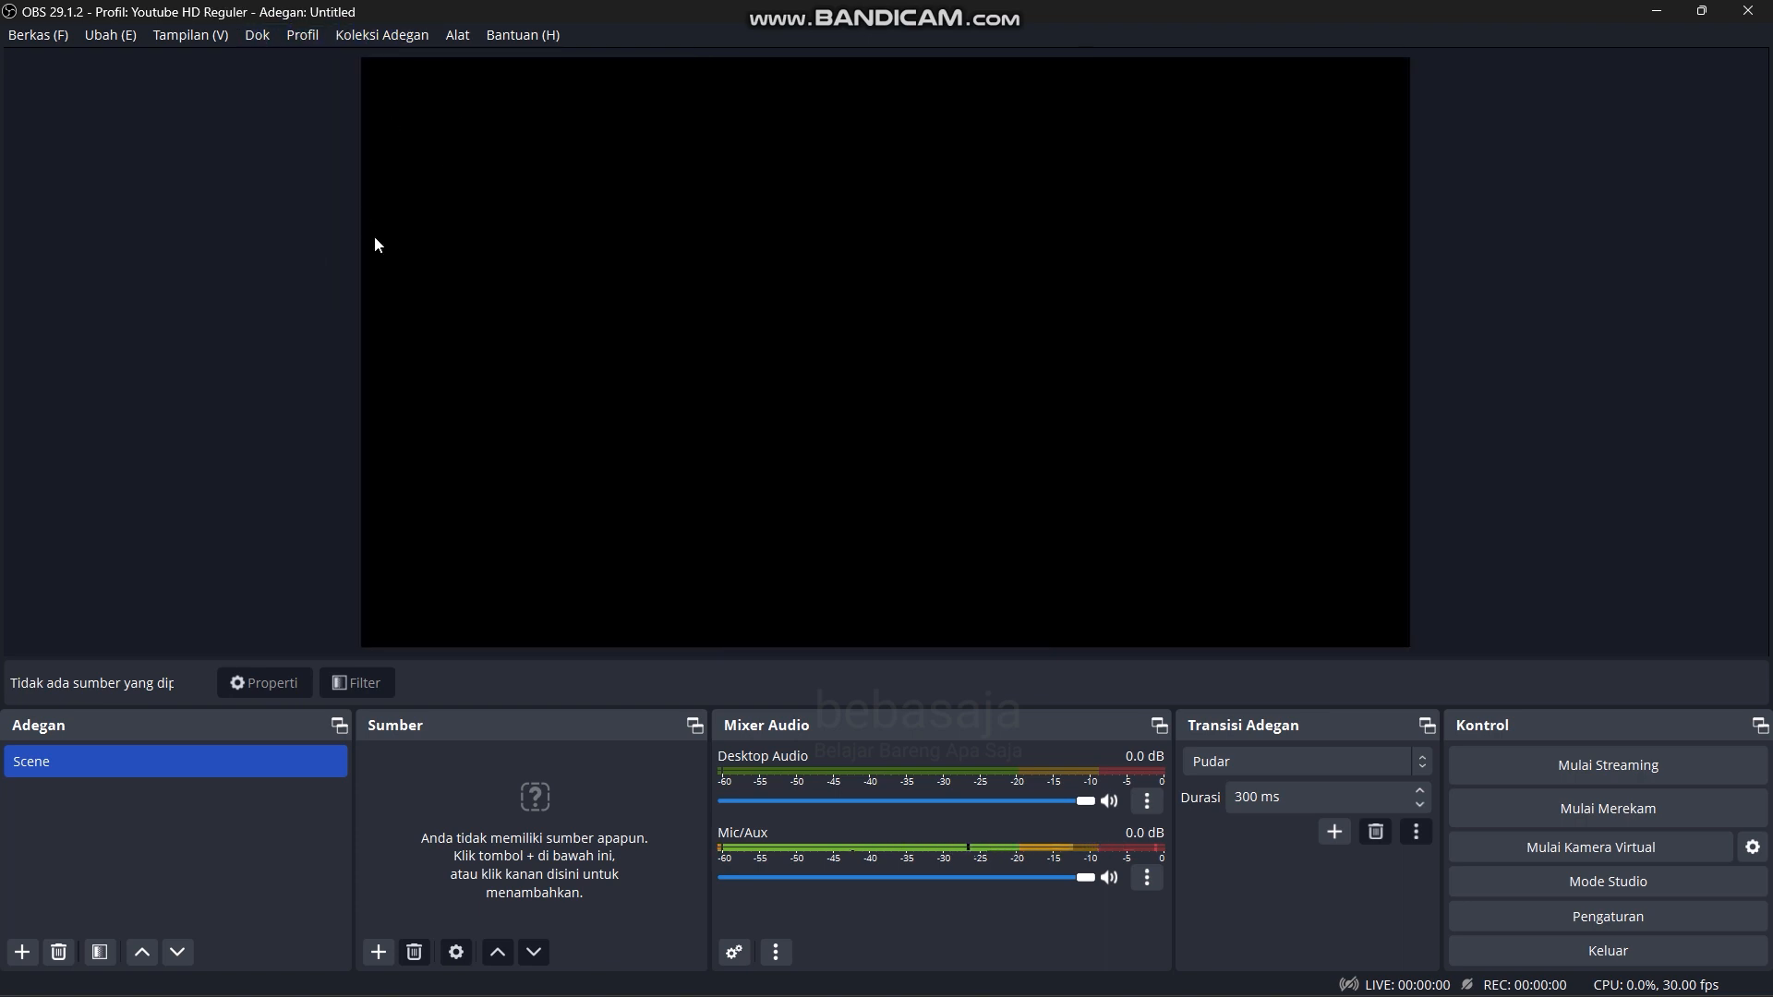
click(302, 37)
click(322, 286)
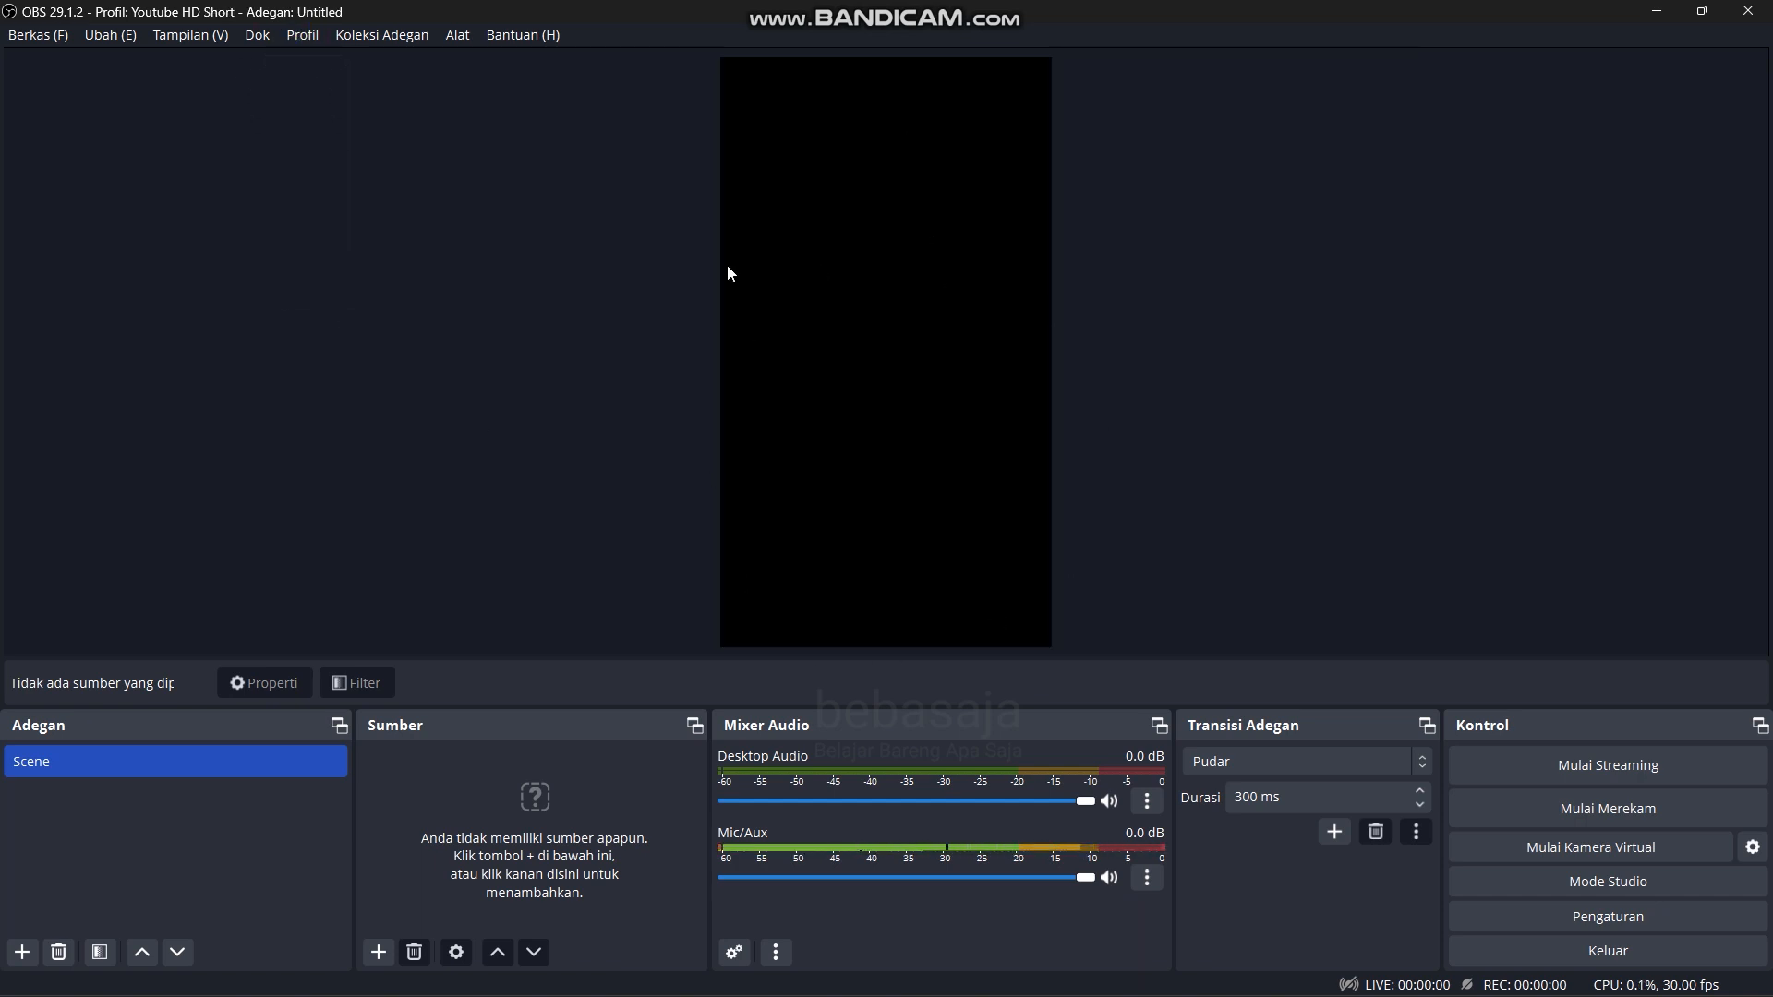
click(312, 39)
click(347, 257)
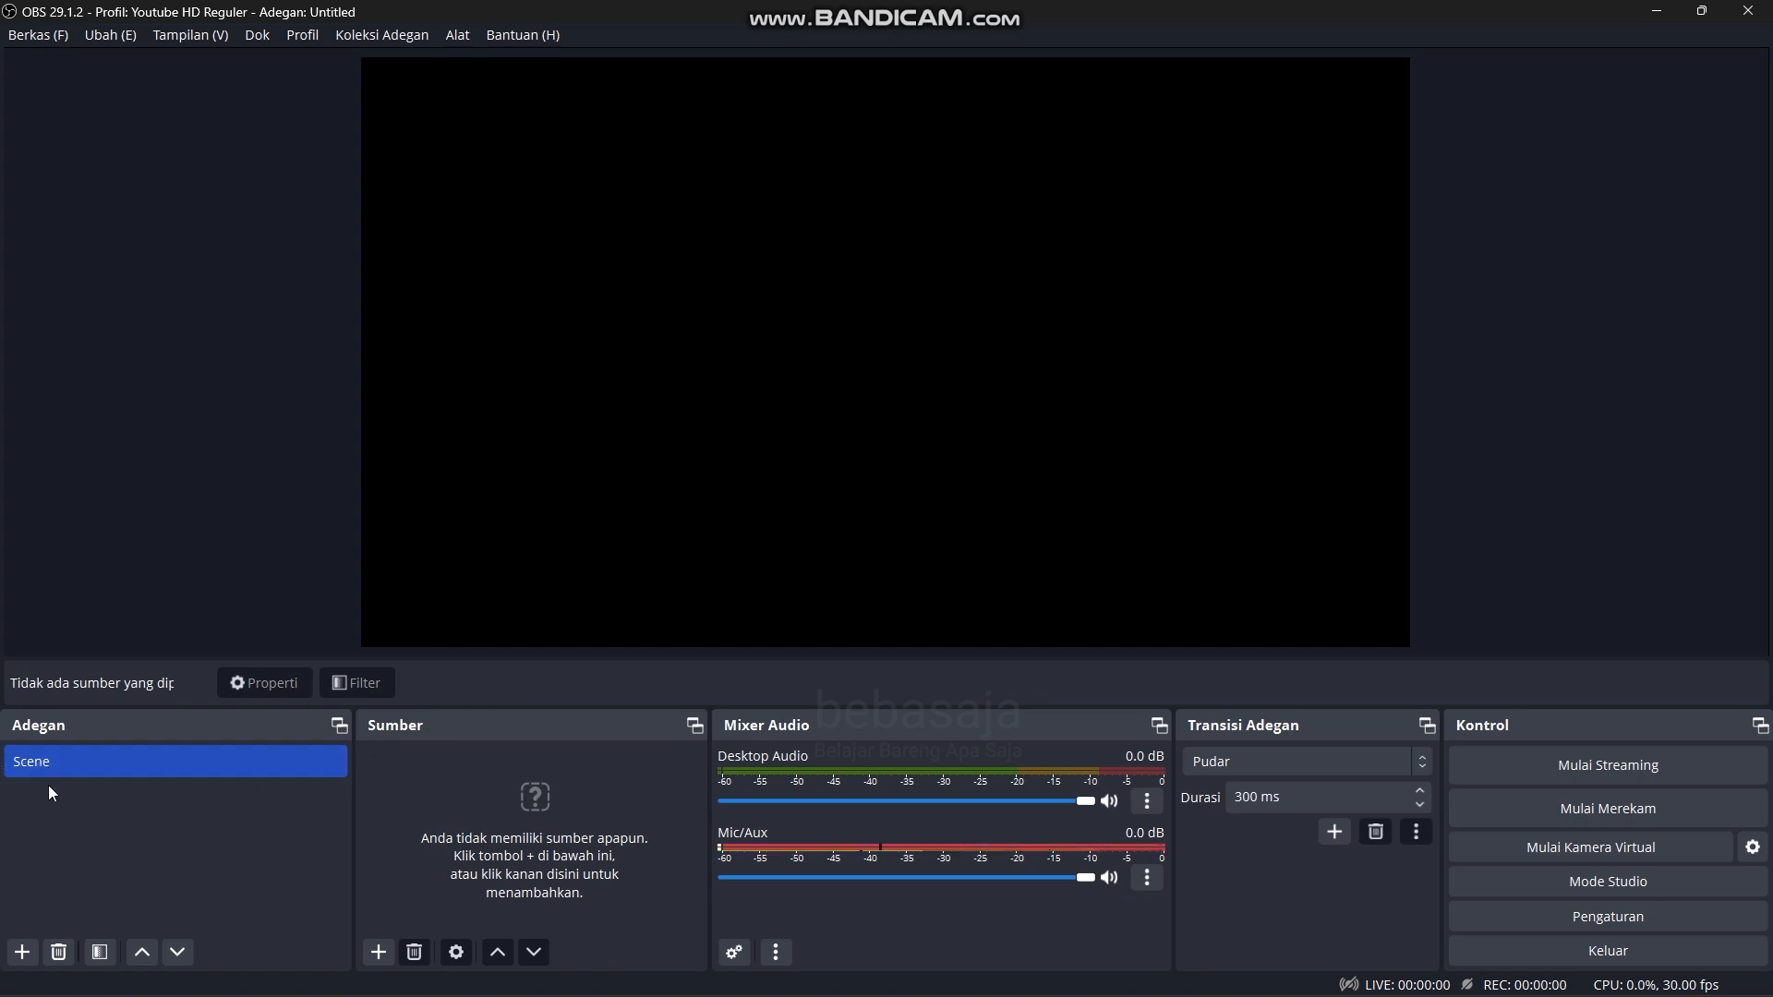
Step: Rename the existing scene to "Scene Utama"
right_click(79, 763)
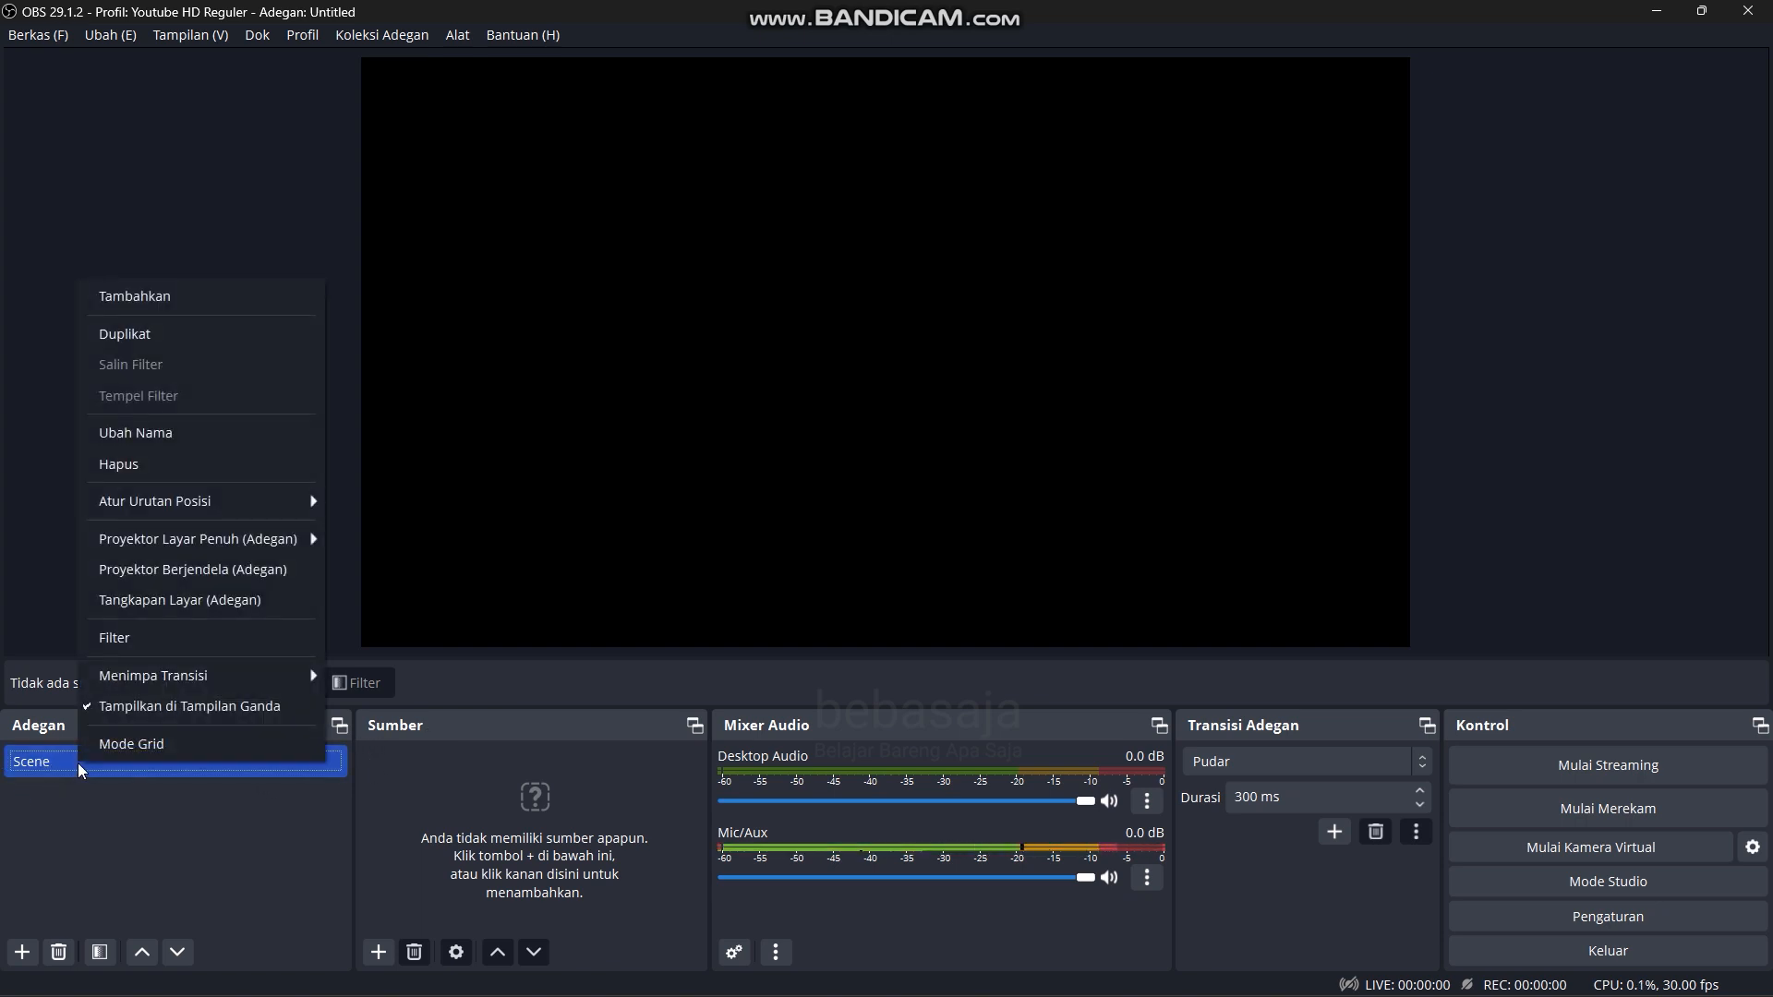
click(163, 435)
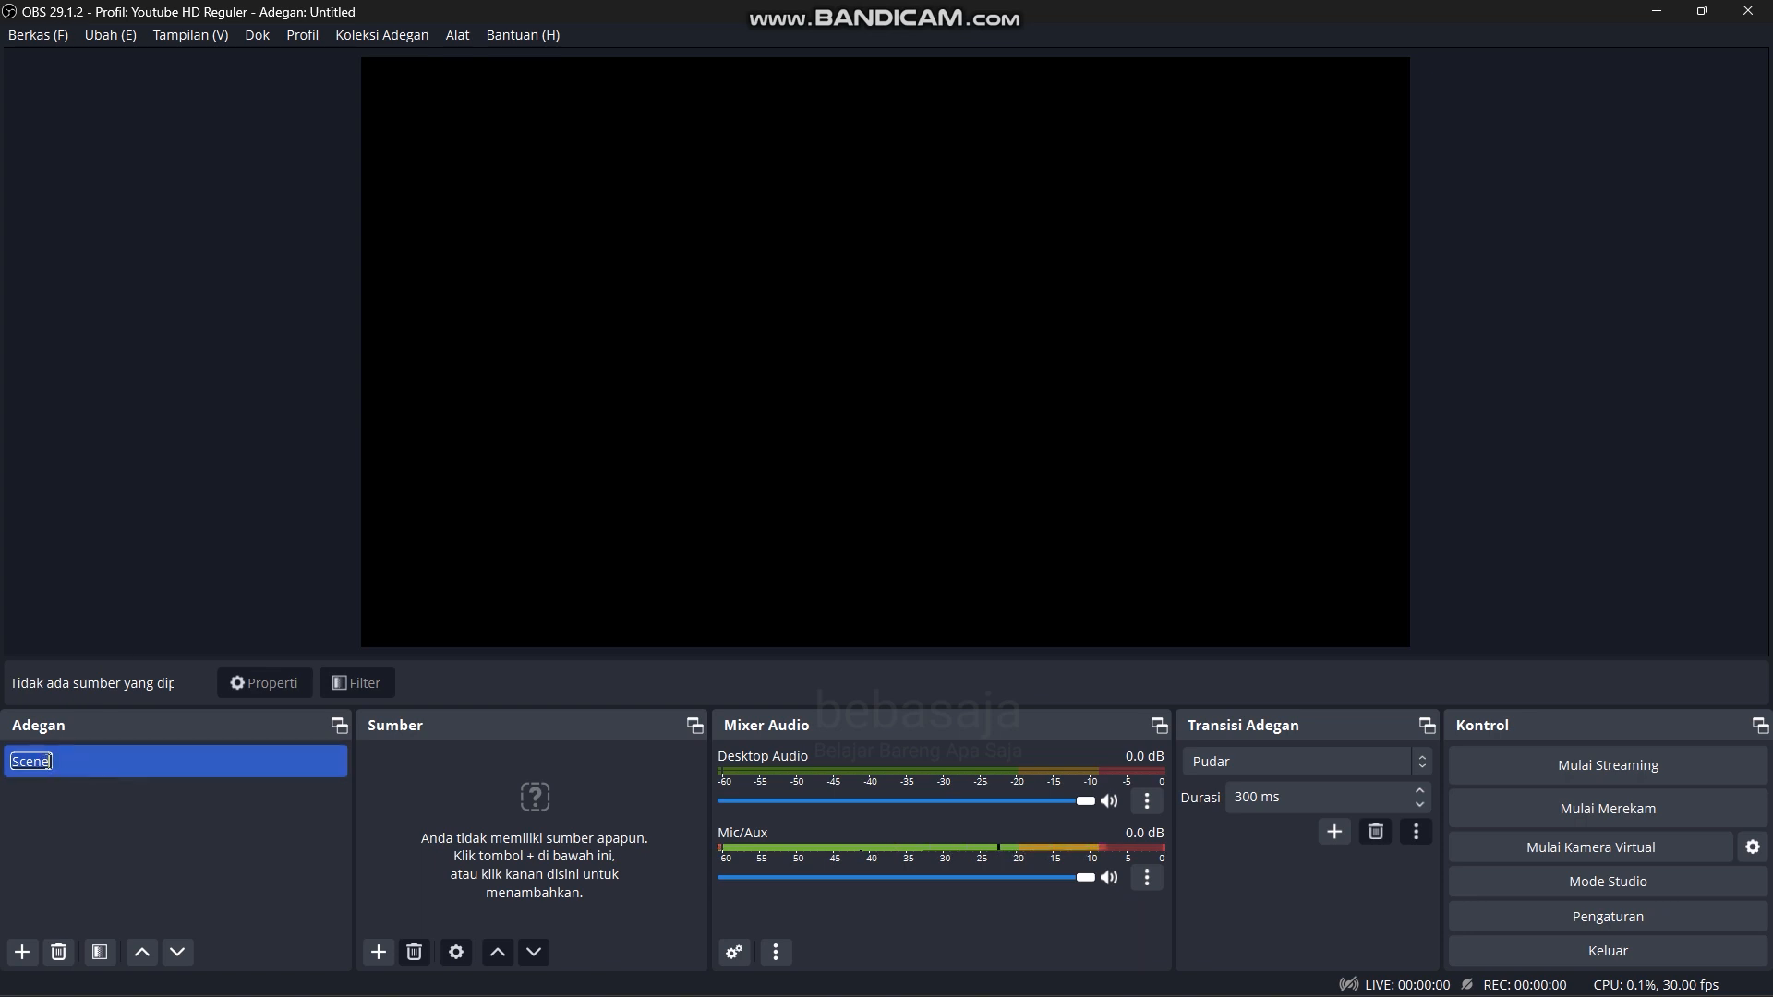
click(49, 762)
text(Utama)
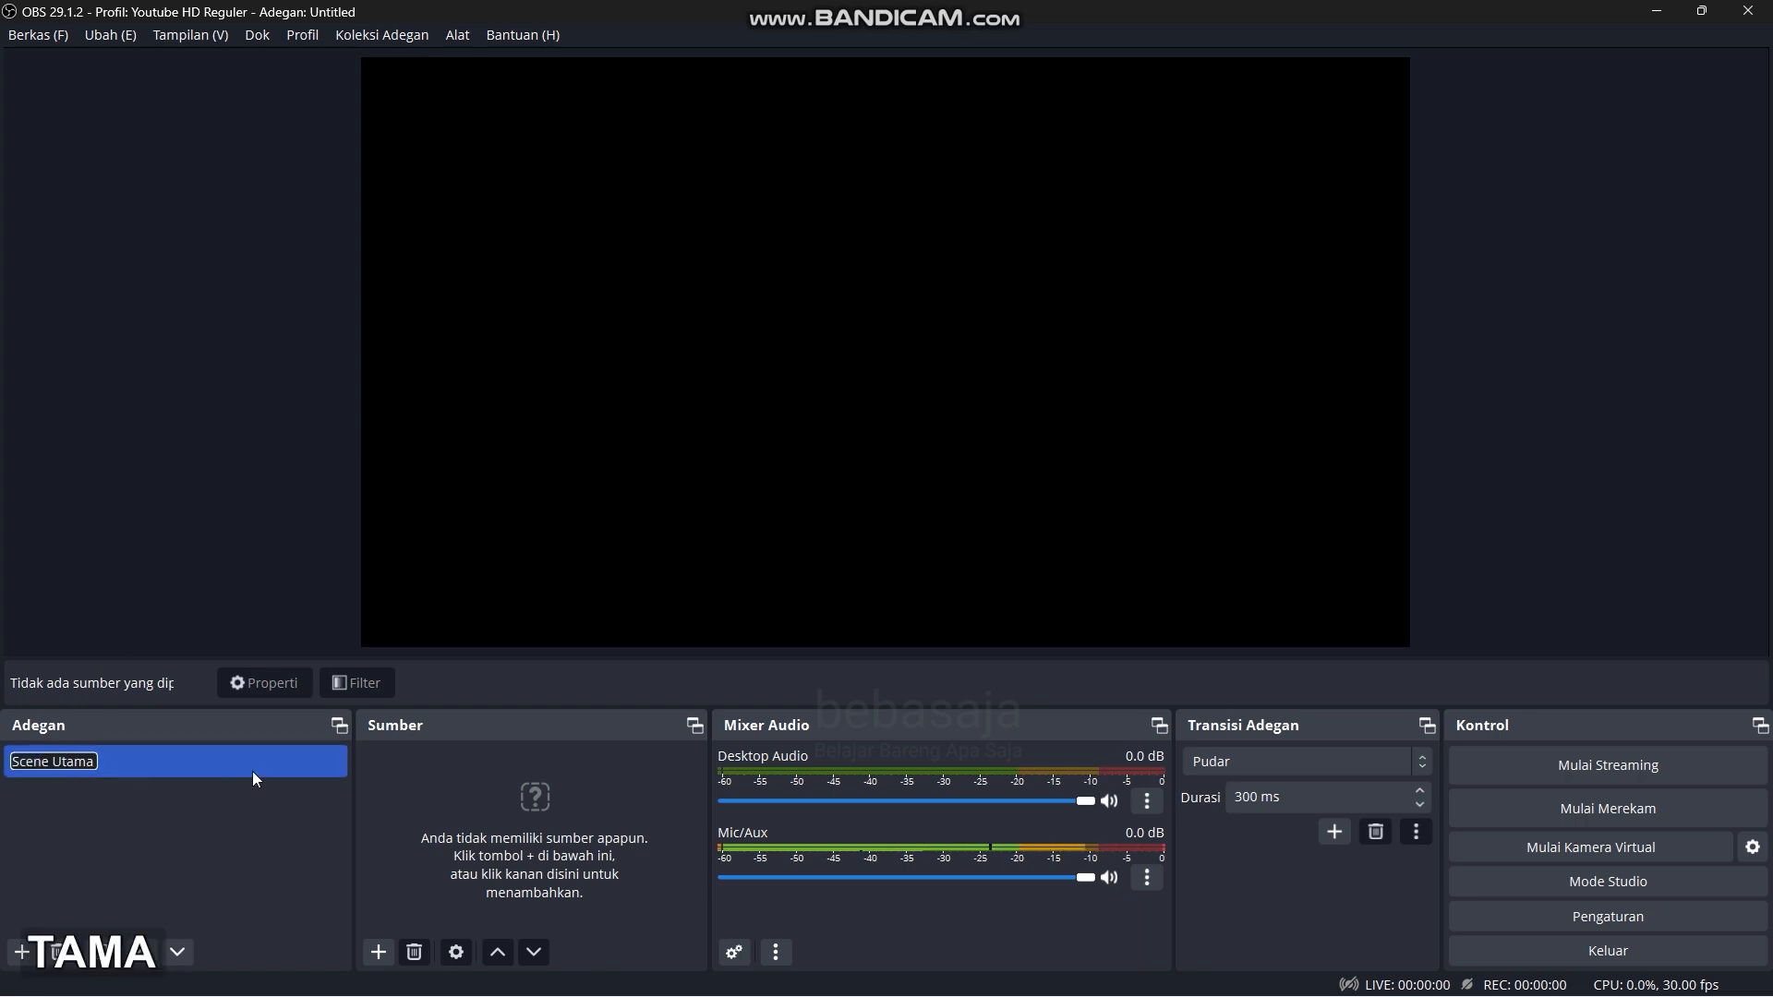
key(Return)
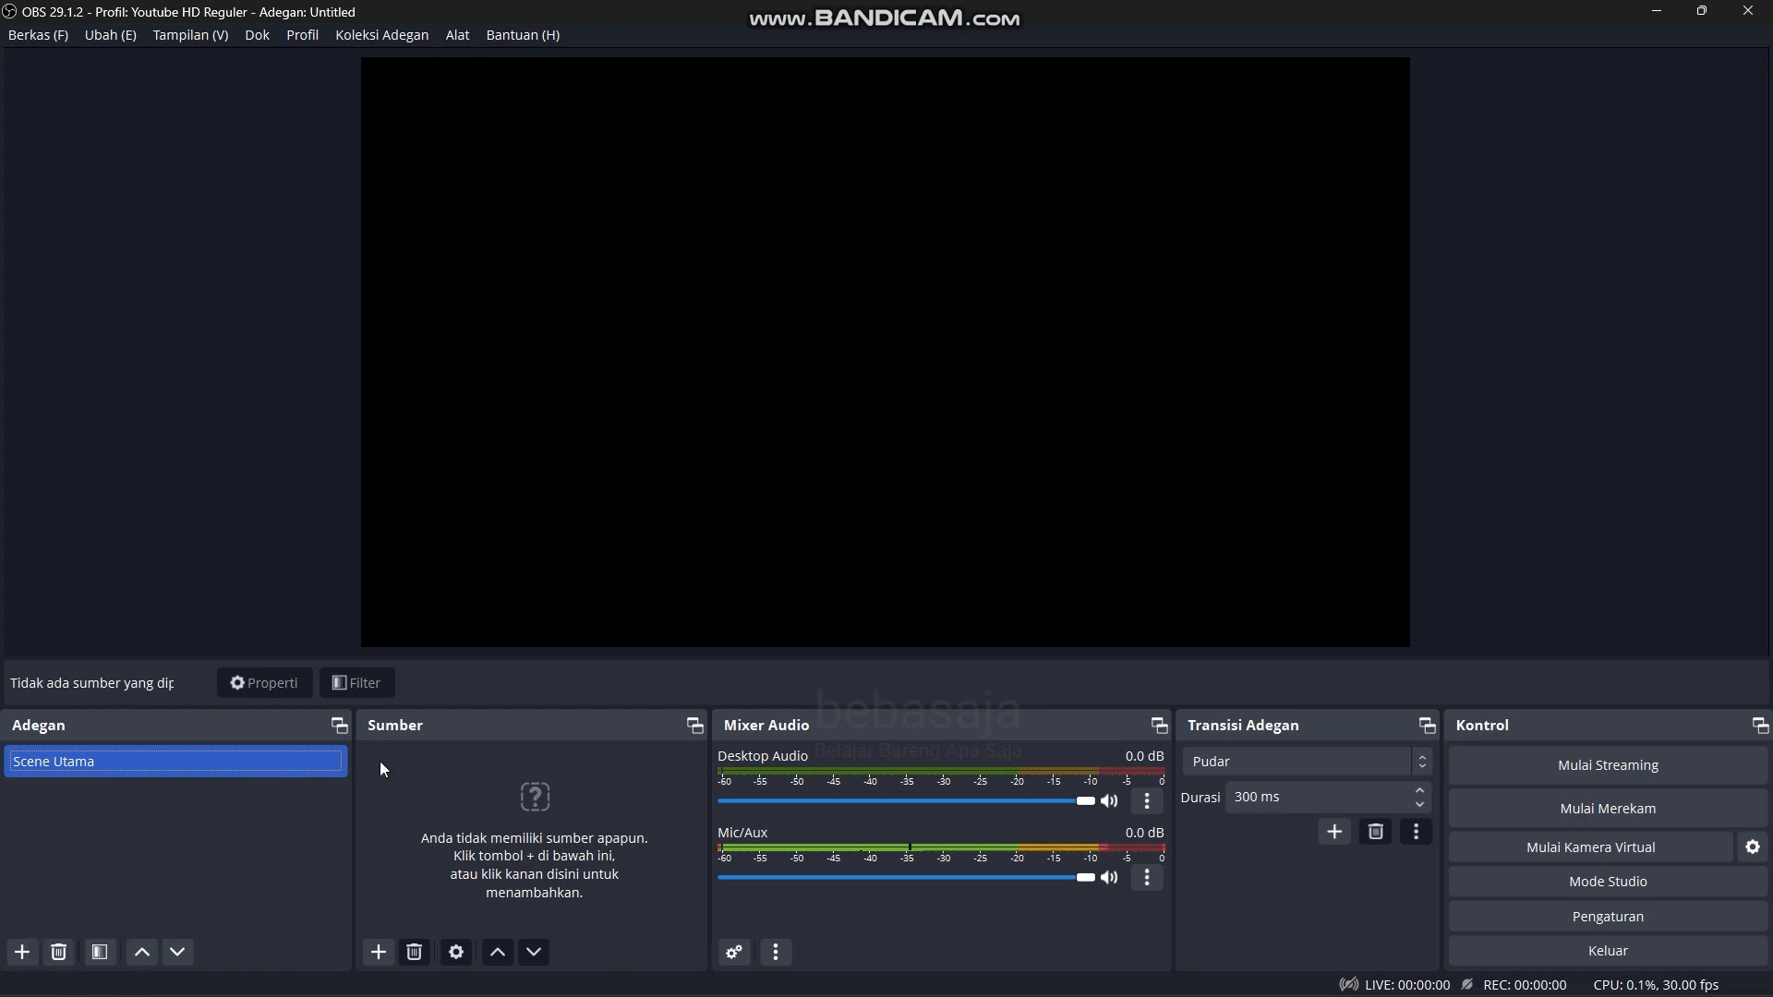
Step: Add a new Tangkapan Layar source named "Monitor 1" to Scene Utama
click(378, 953)
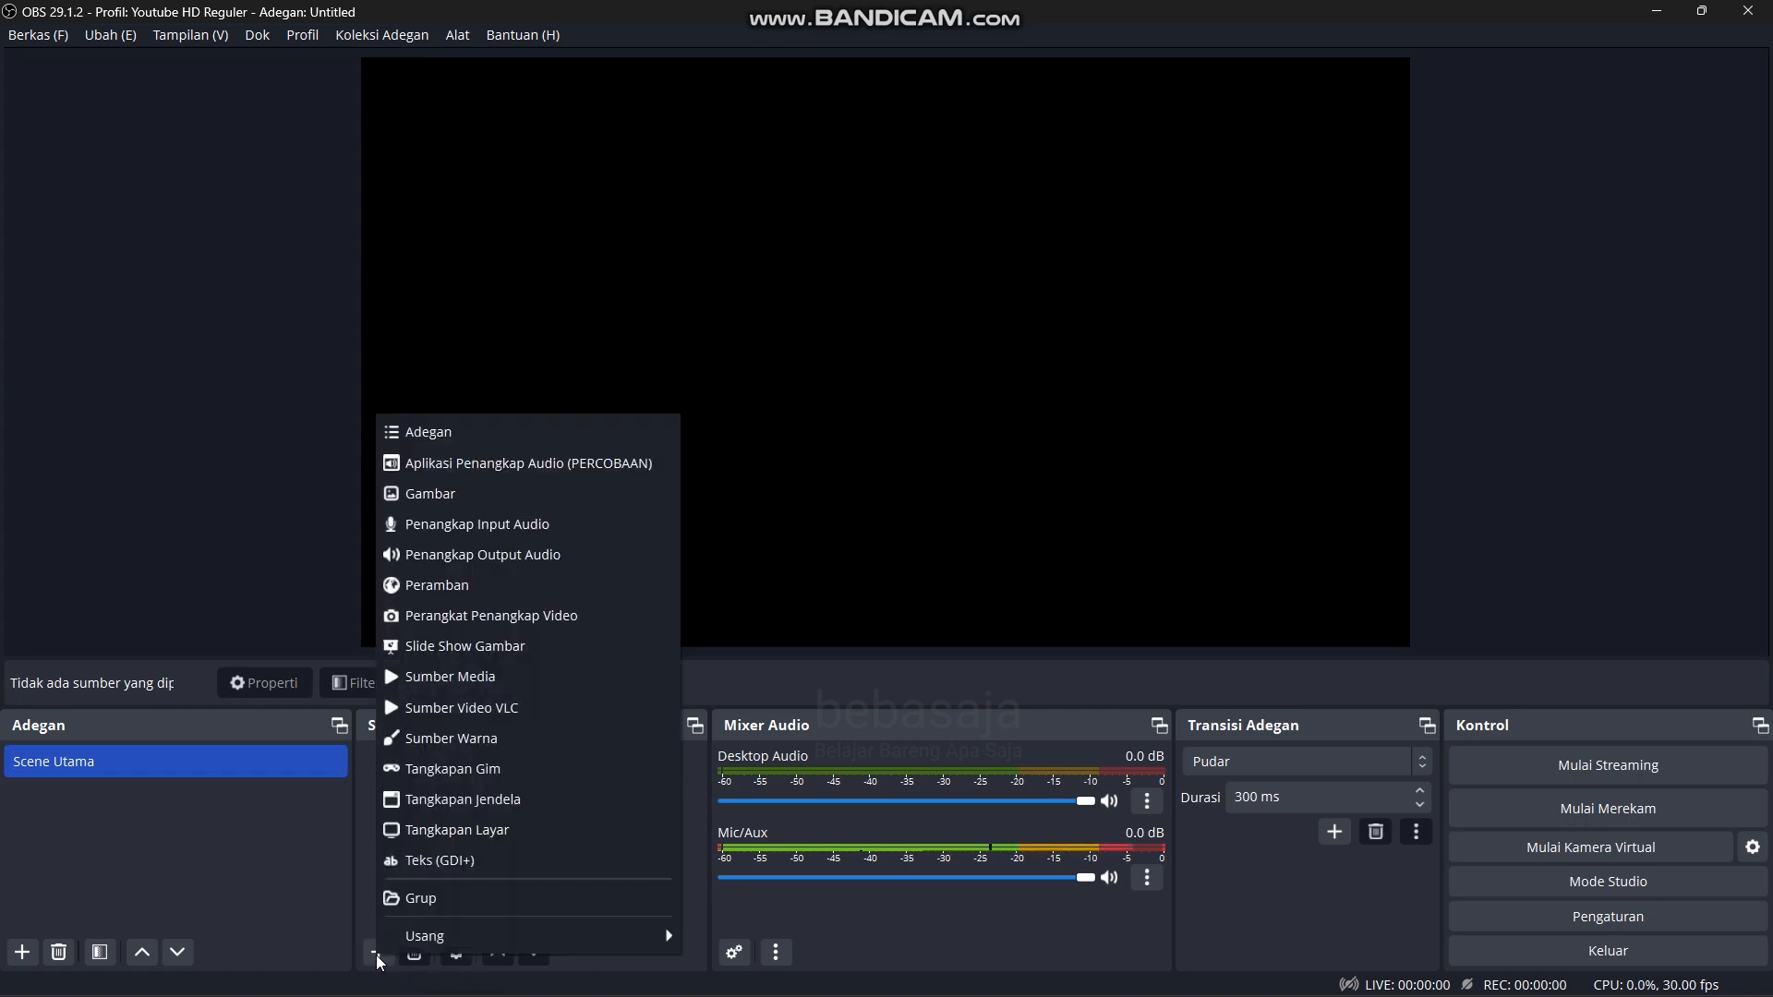
click(461, 831)
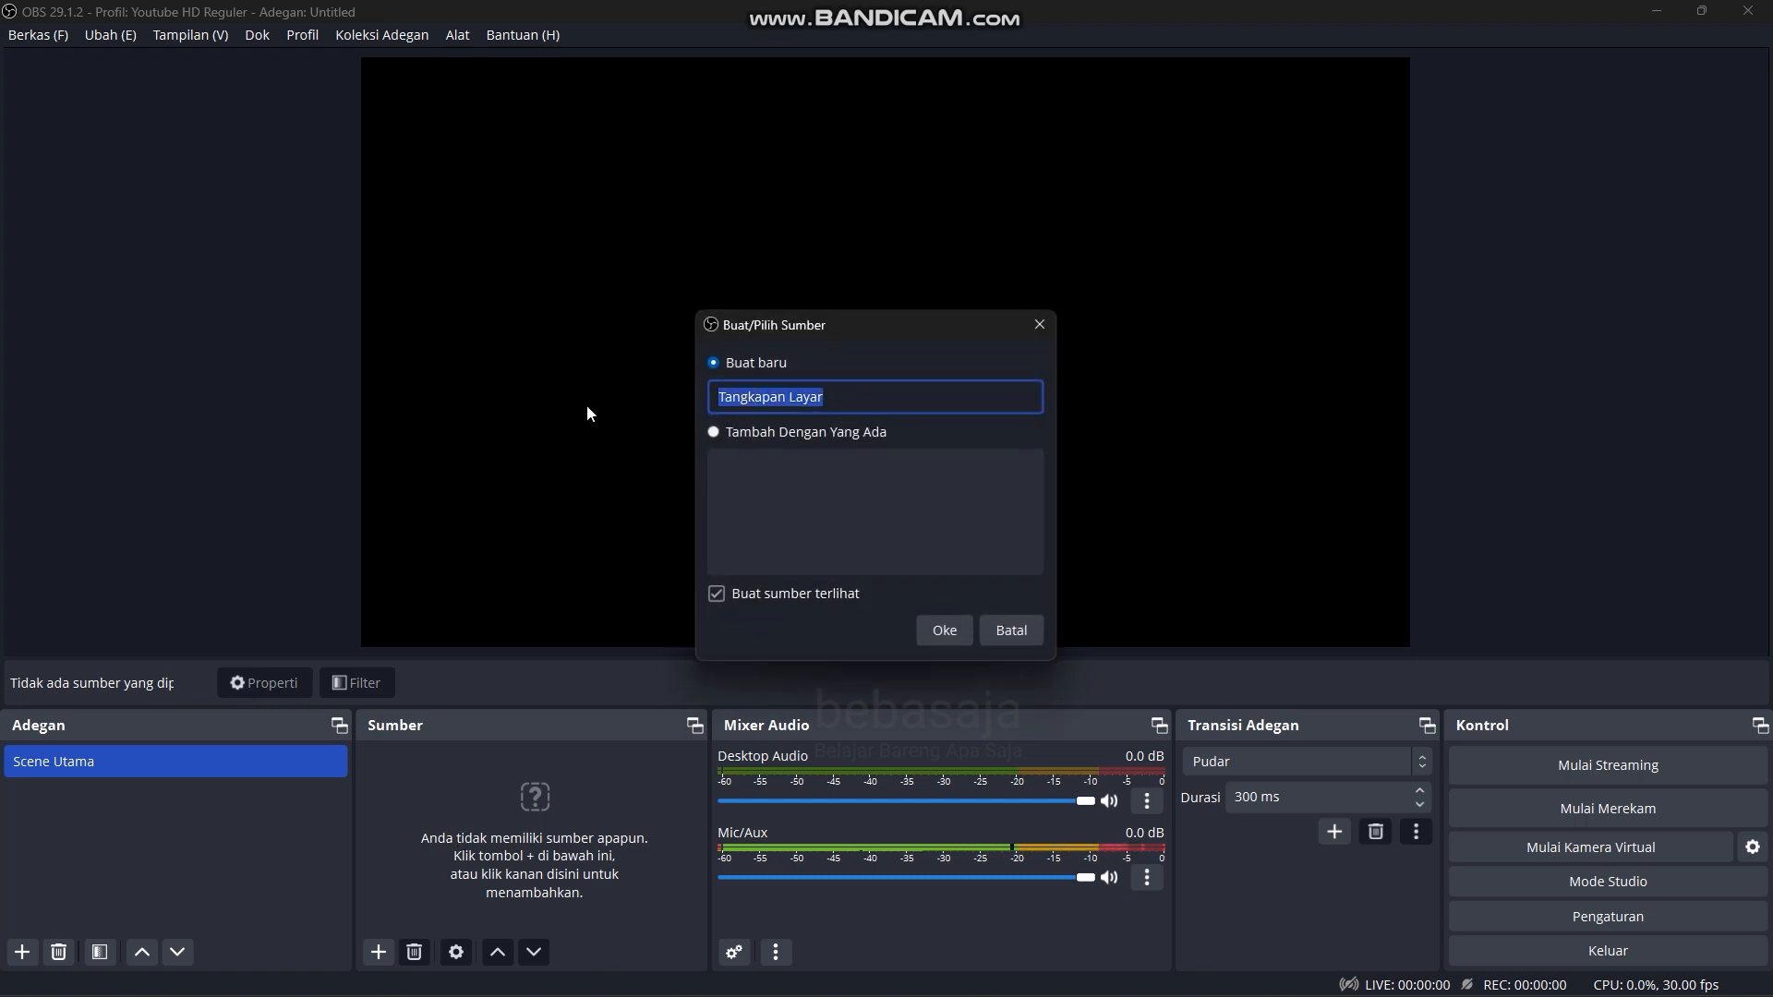
text(Mon)
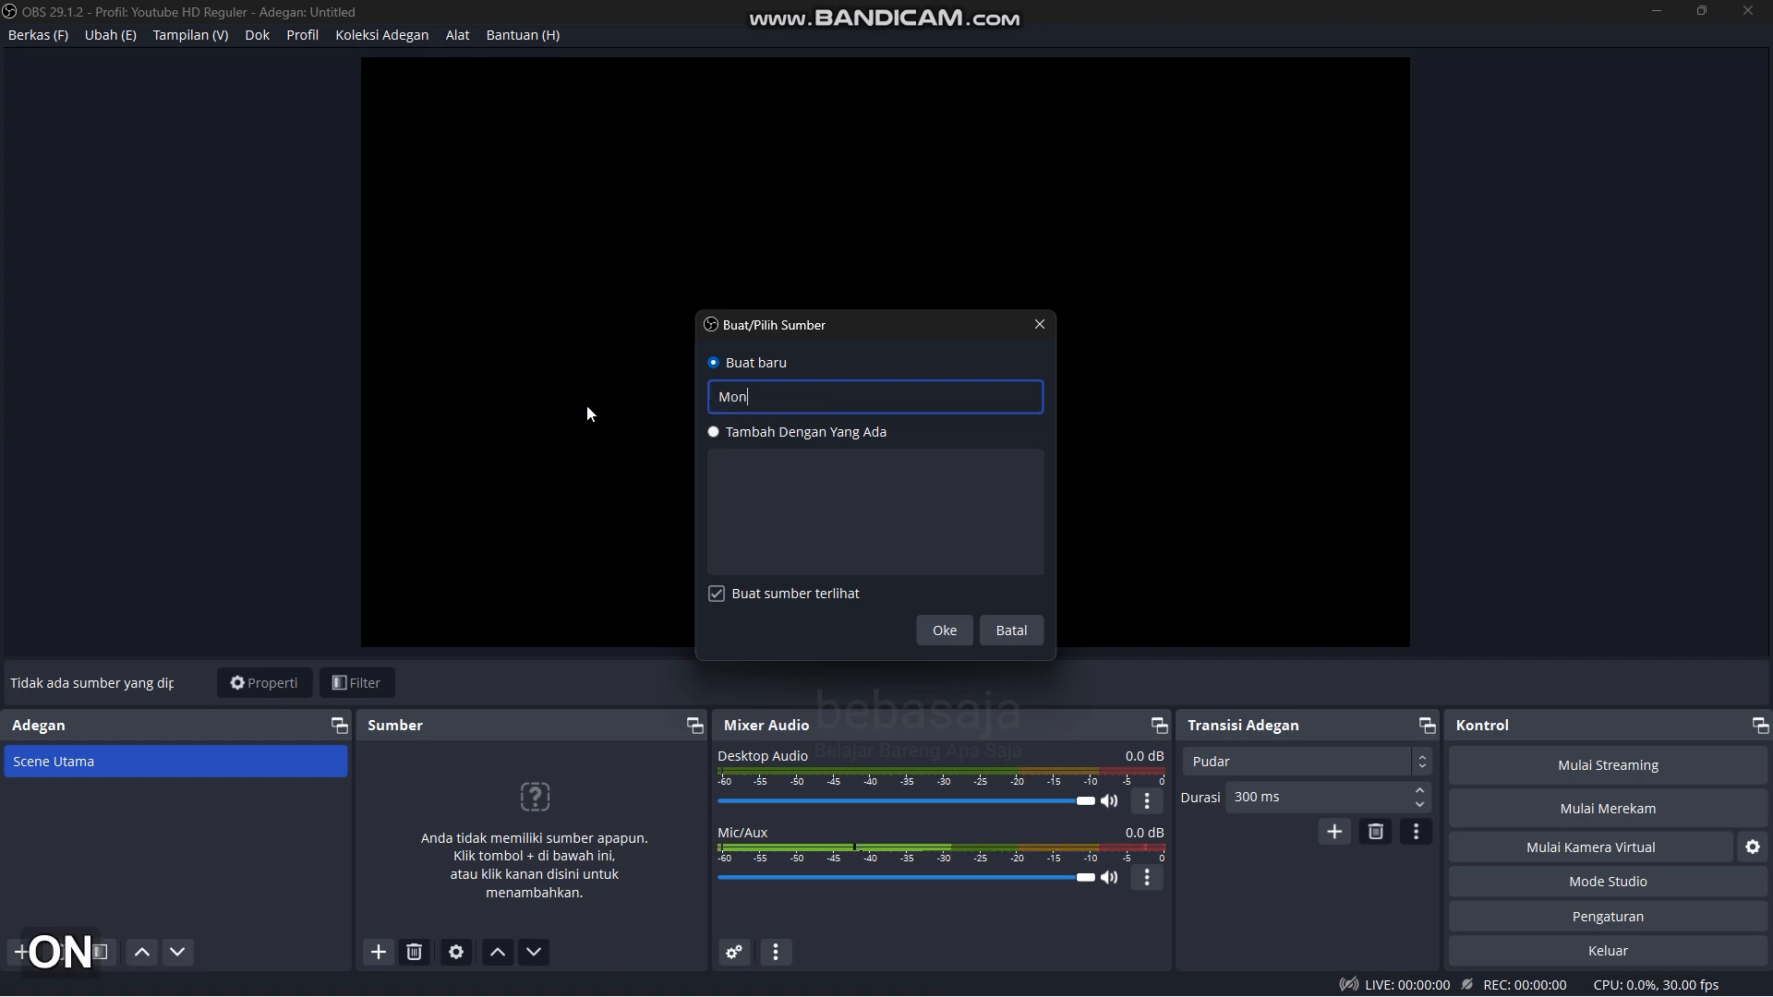
text(itor )
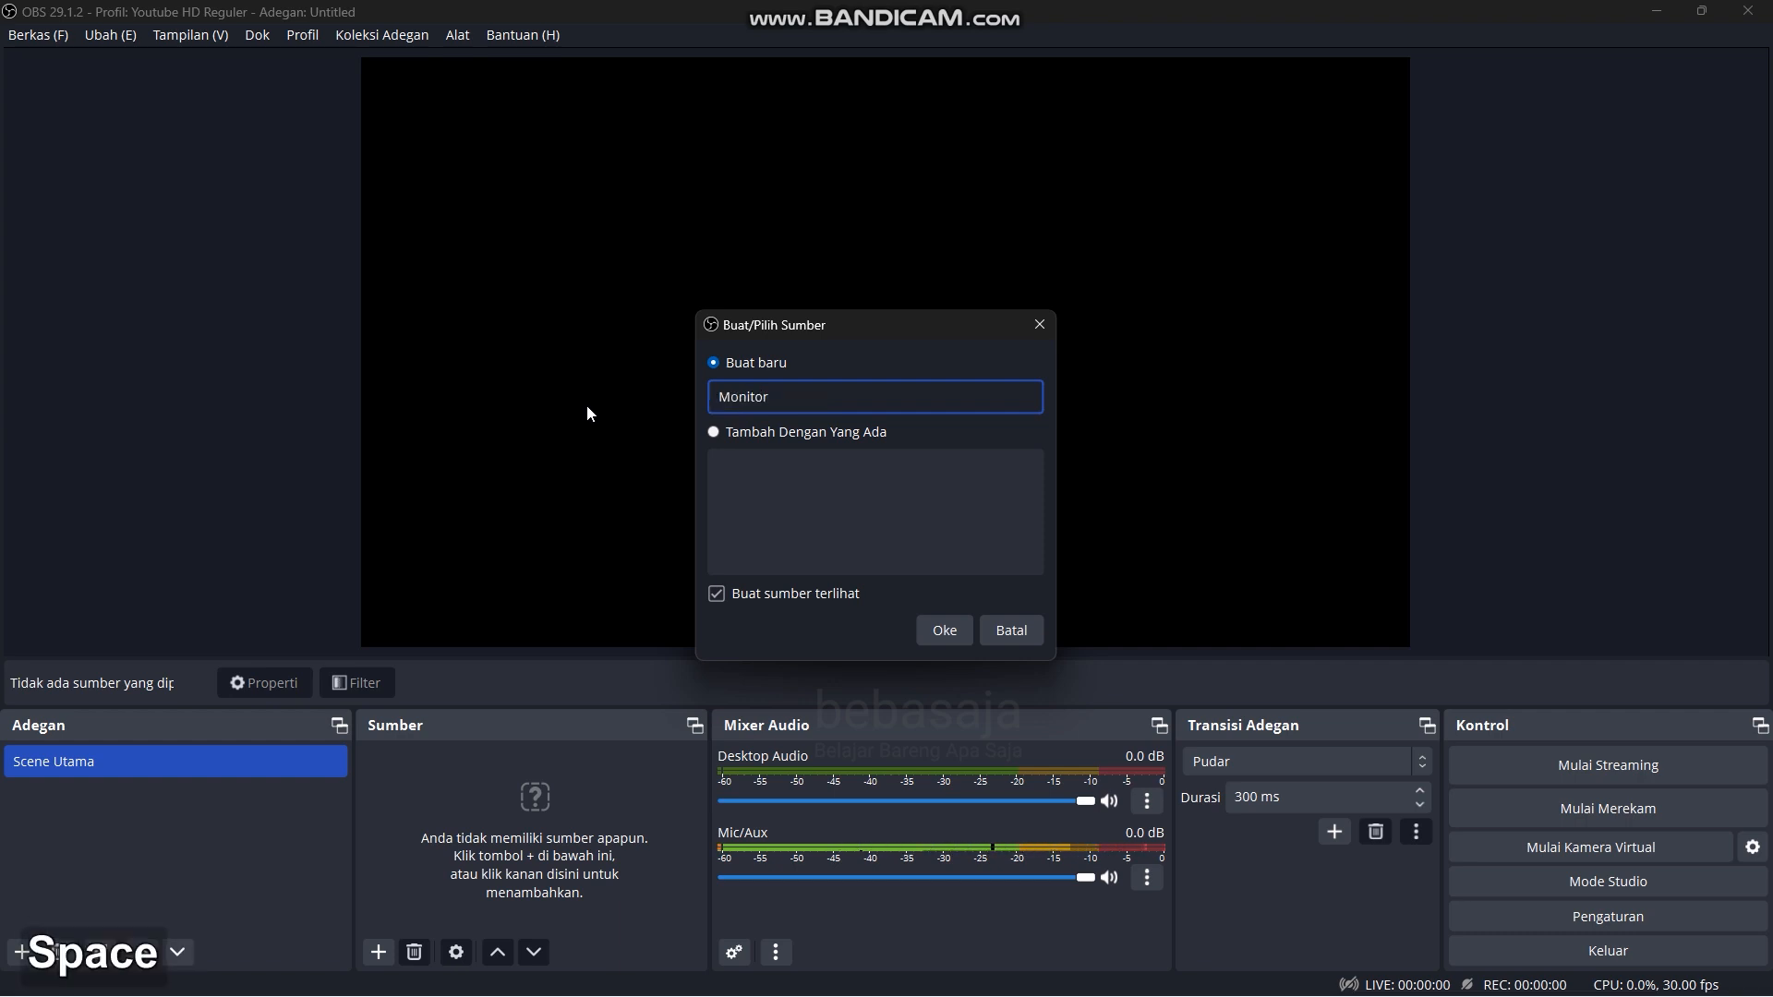
text(1)
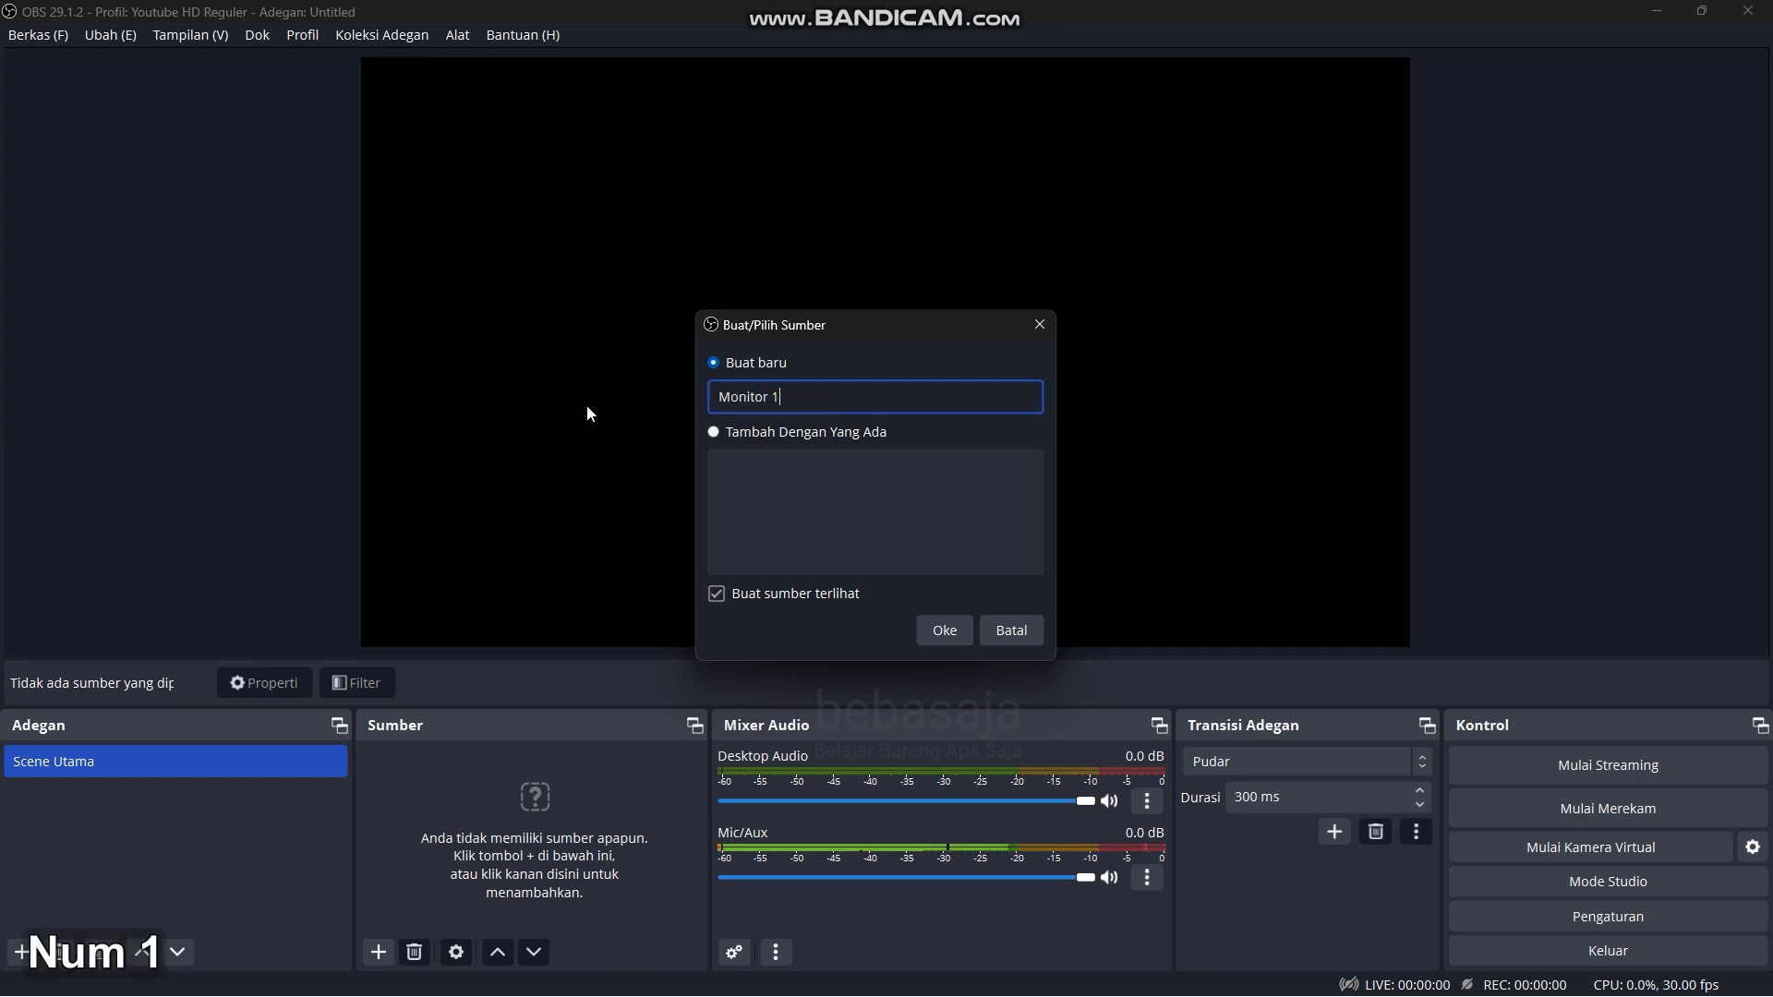
click(946, 625)
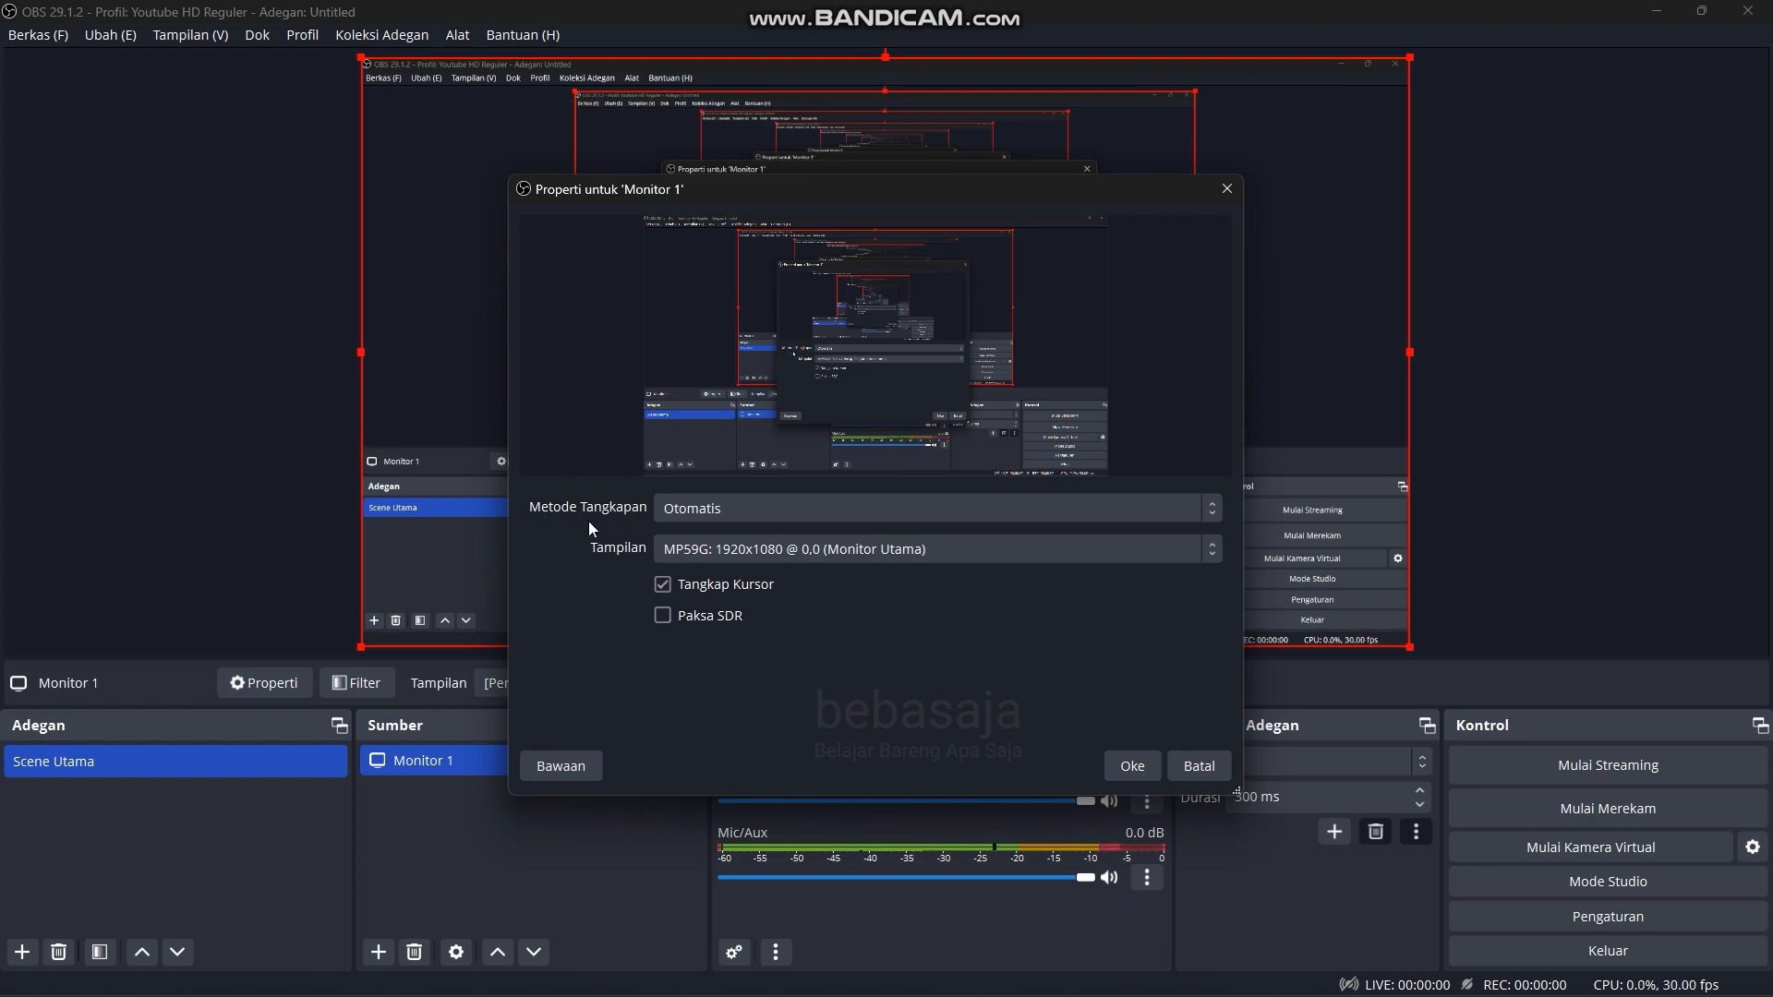
Step: Set the capture method of the Monitor 1 source to "Windows 10 (1903 ke atas)"
click(762, 509)
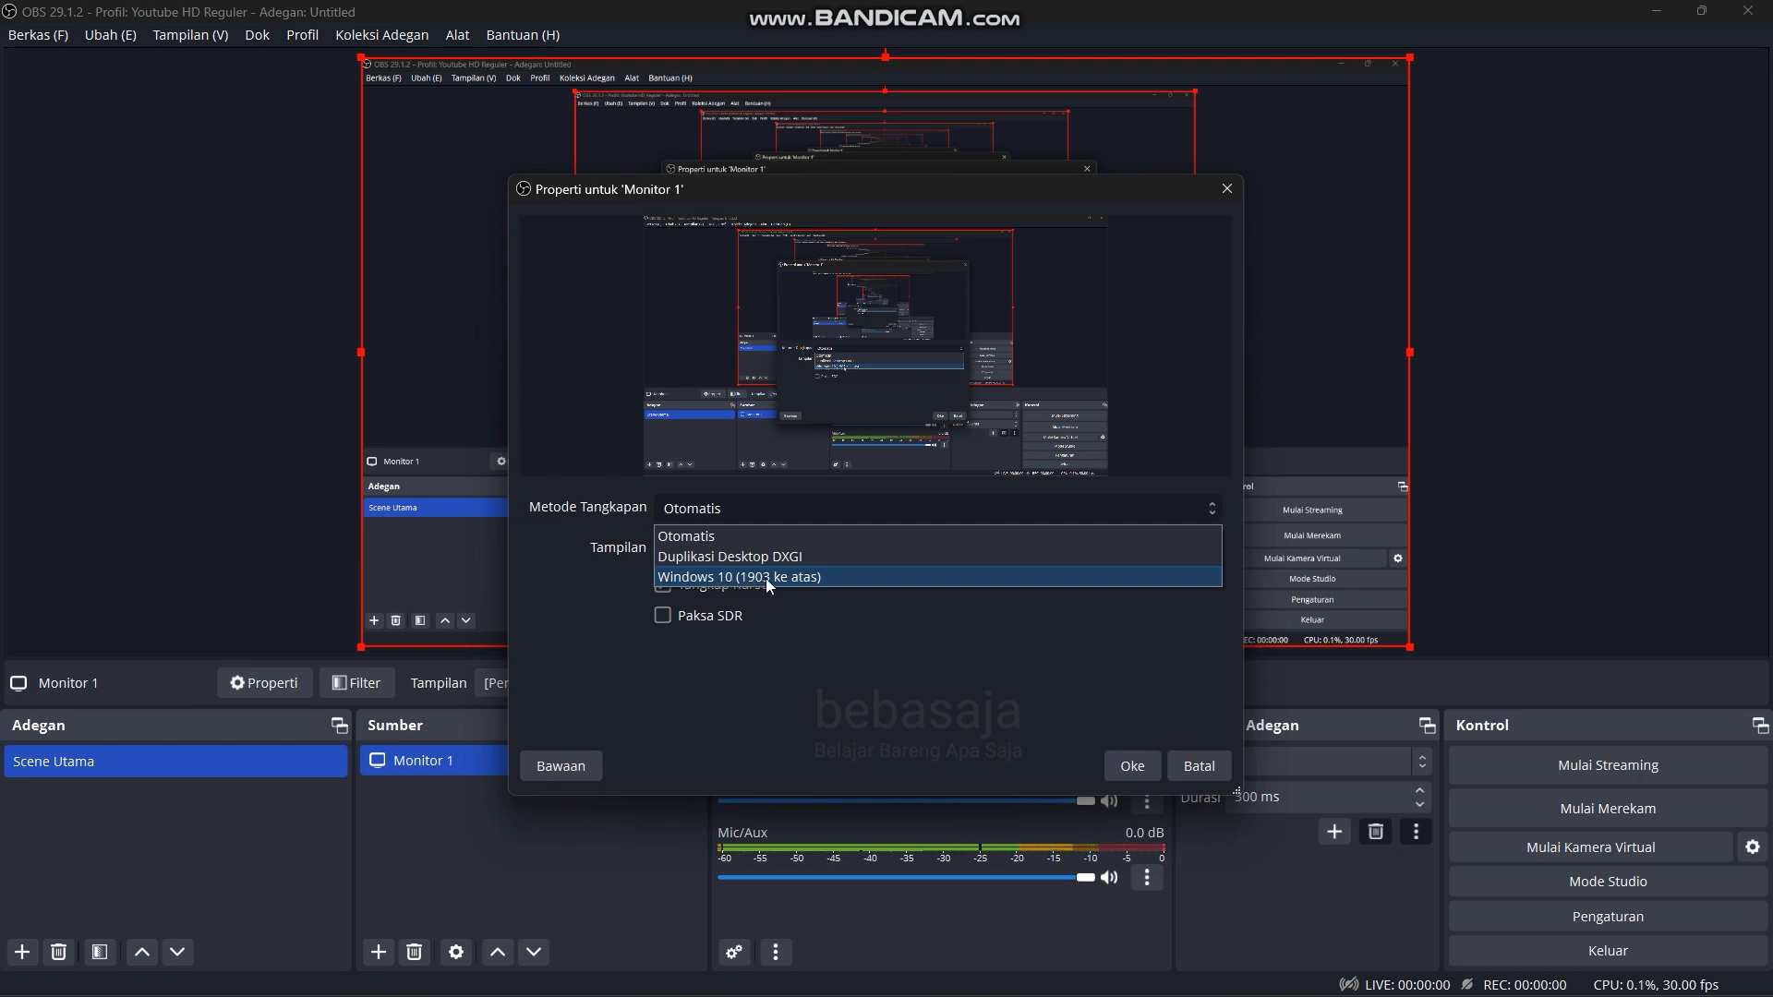
click(802, 575)
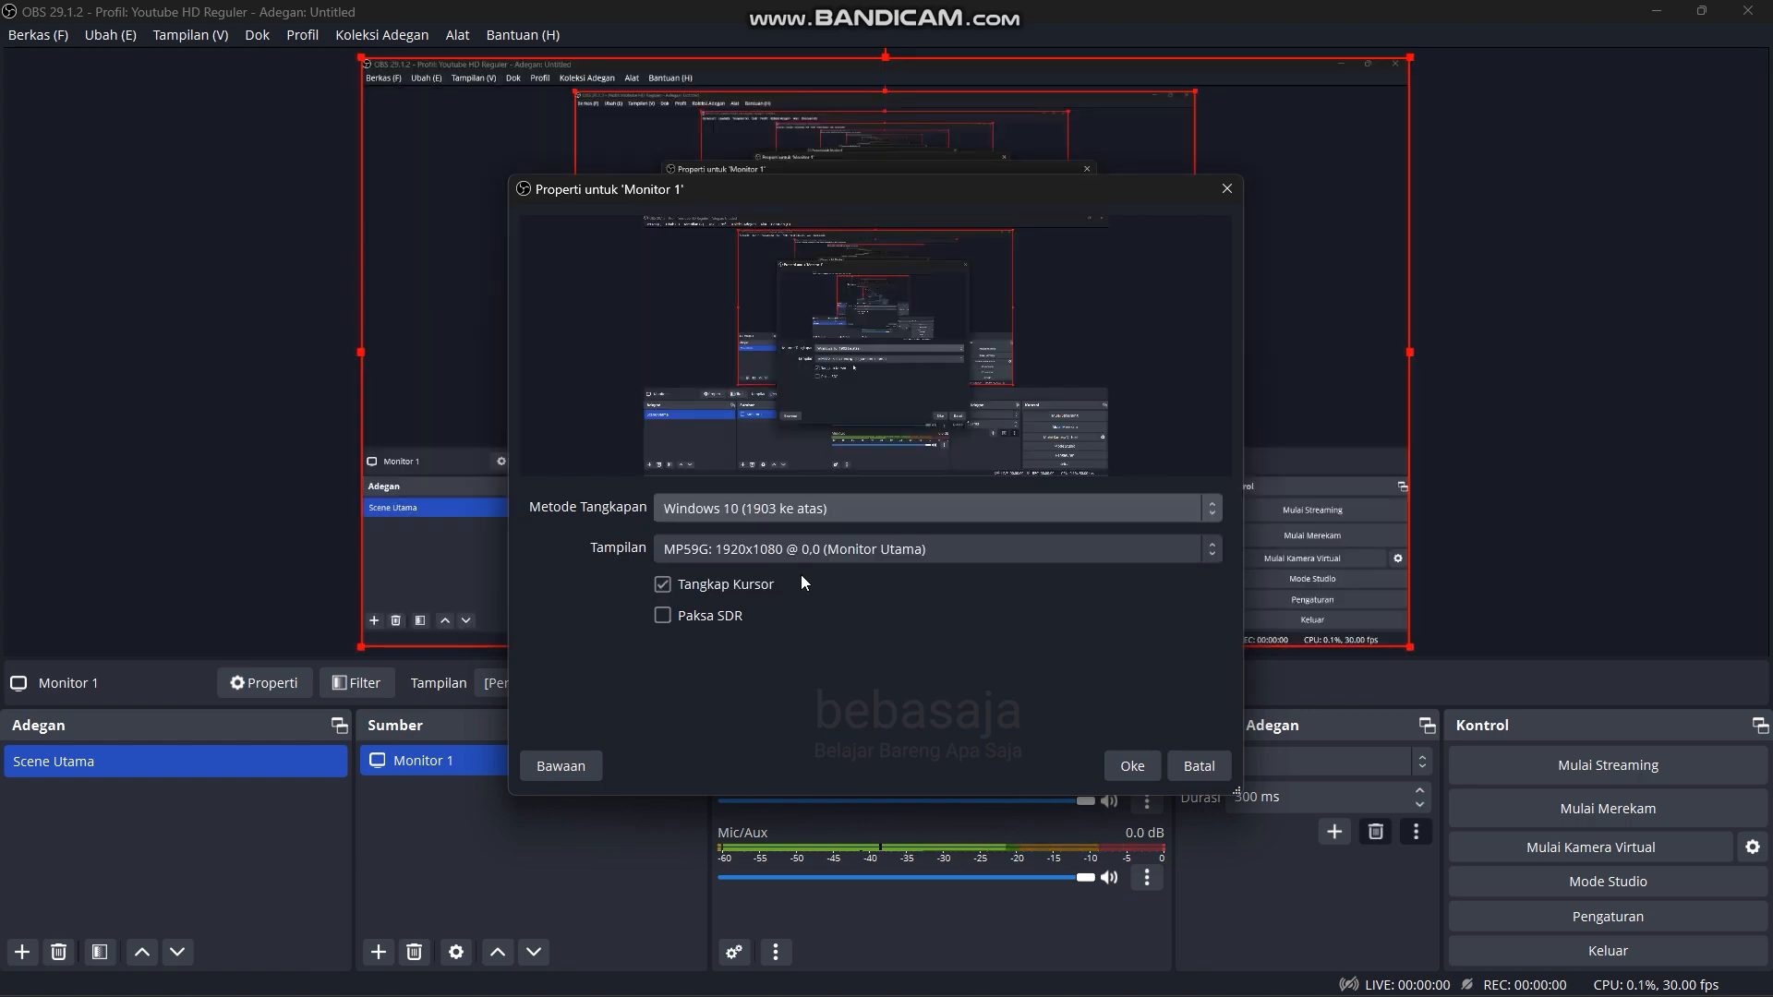
click(822, 509)
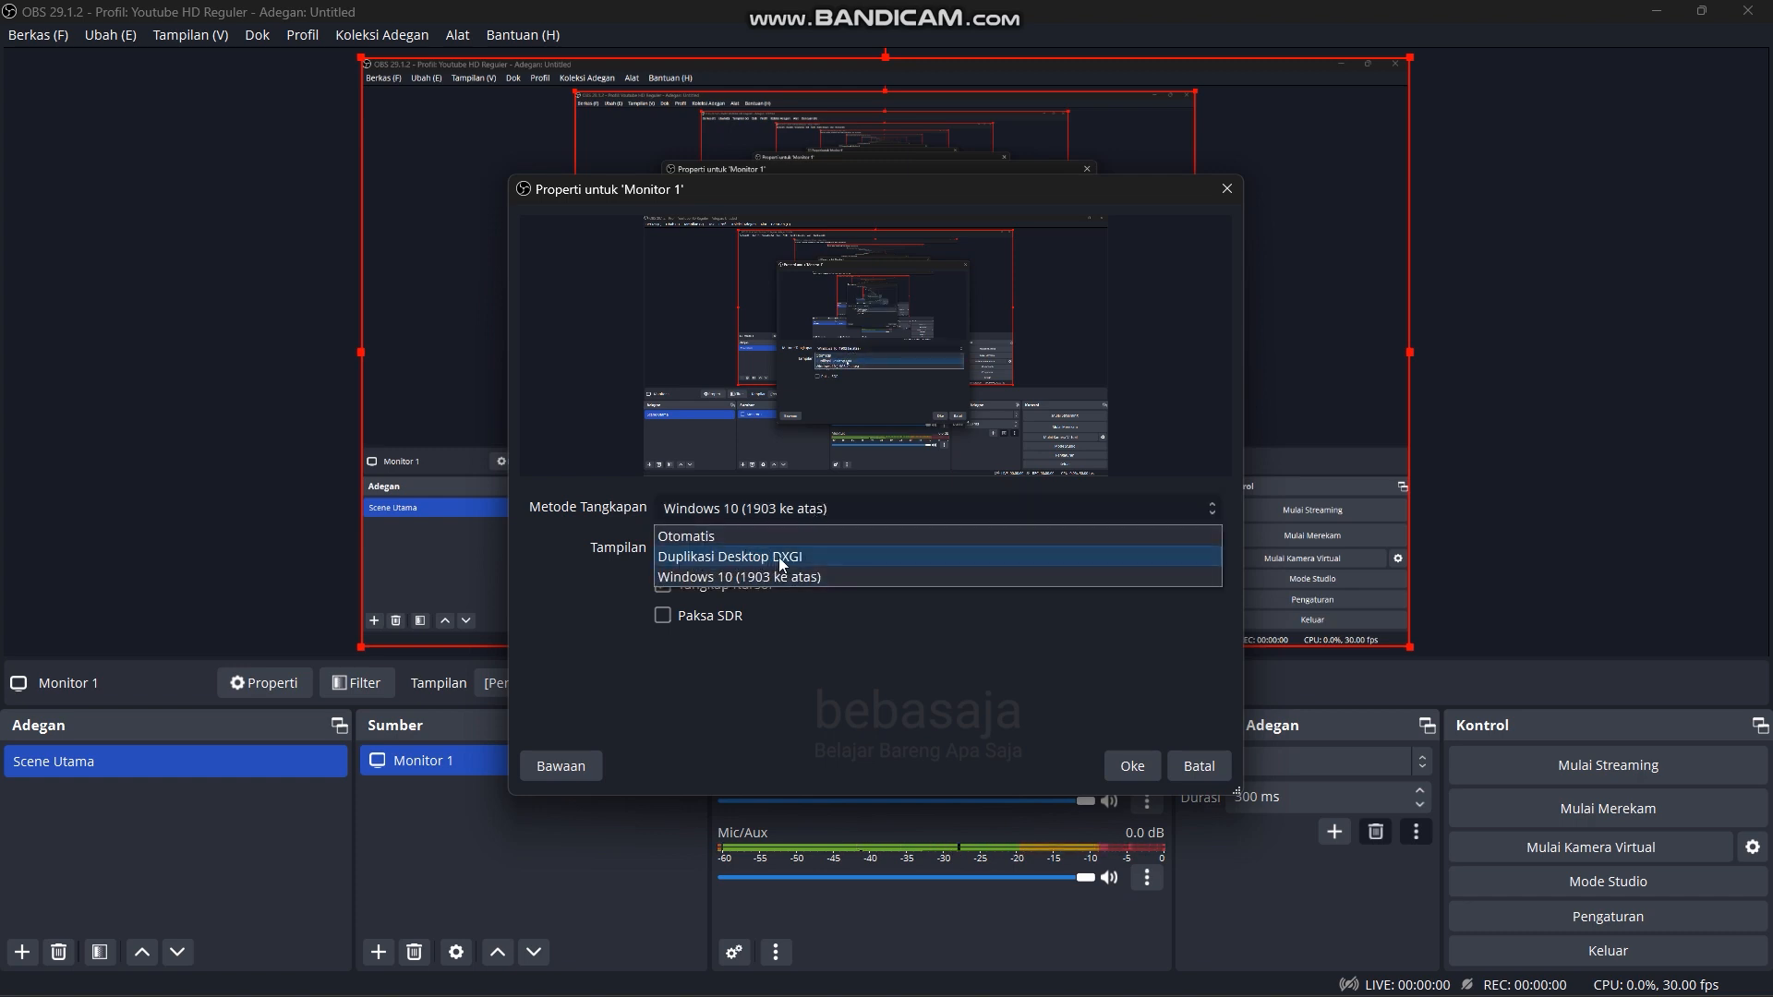
click(894, 658)
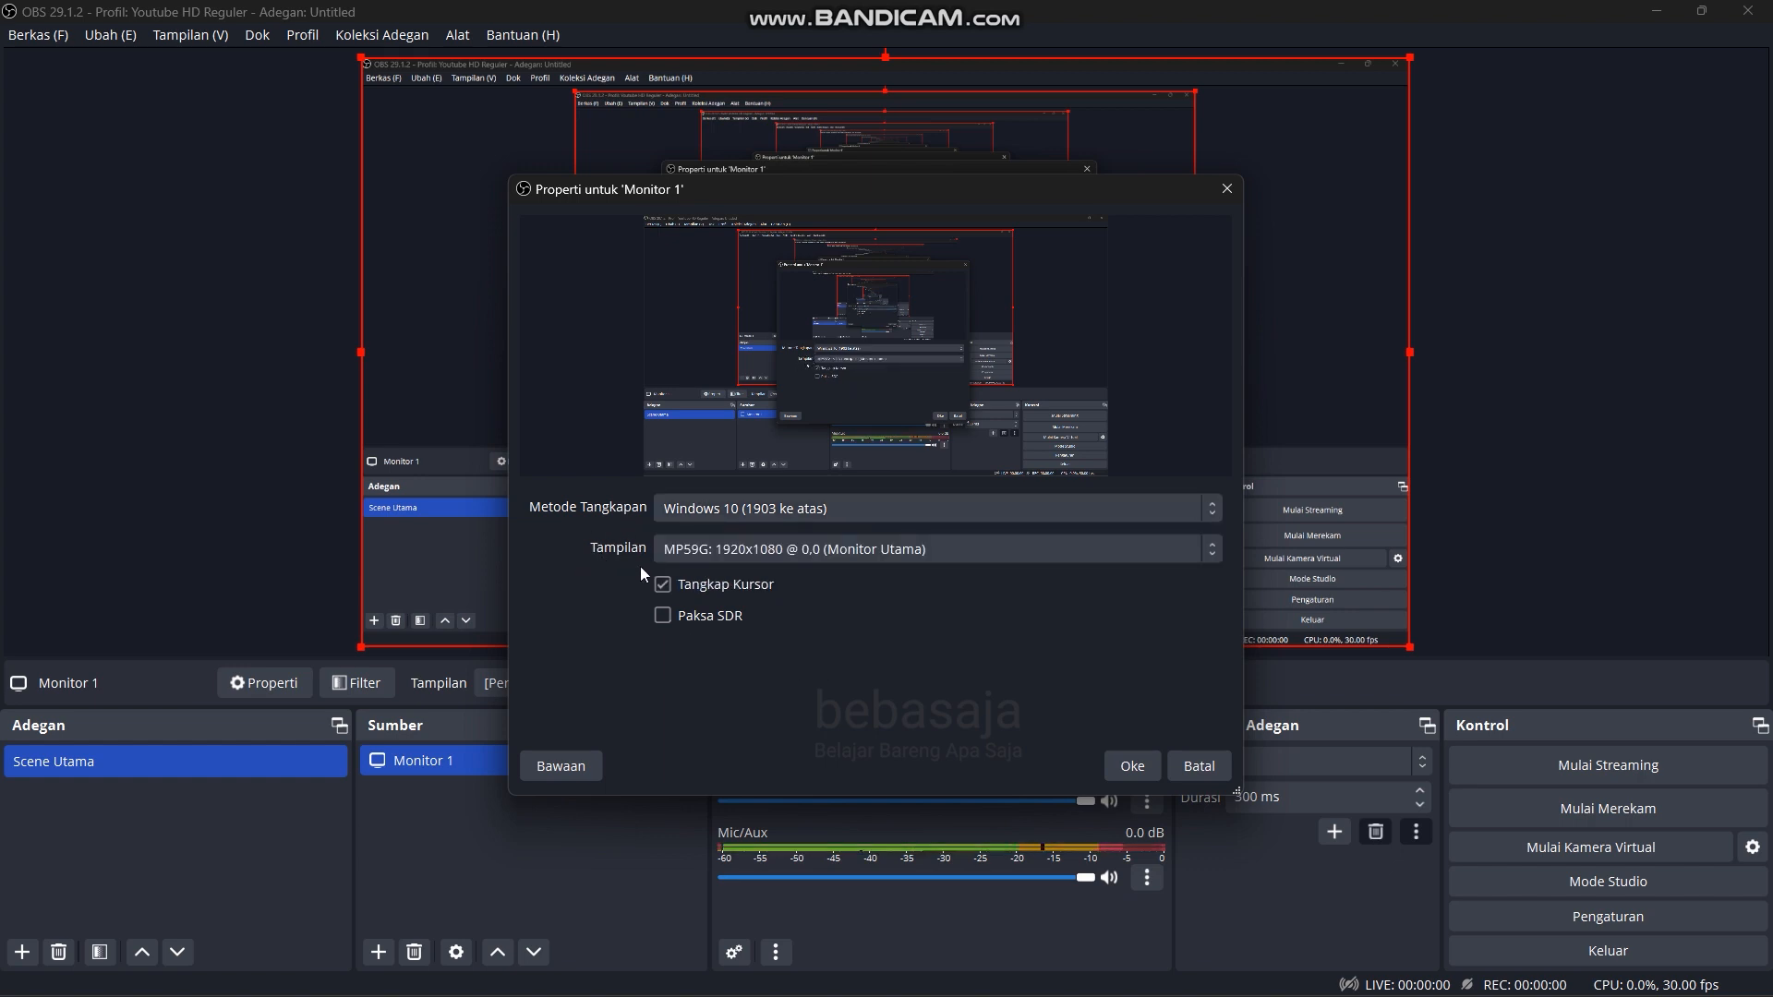
Step: Choose "MP59G: 1920x1080 @ 0,0 (Monitor Utama)" as the captured display with cursor capture enabled, and confirm the source properties
click(989, 547)
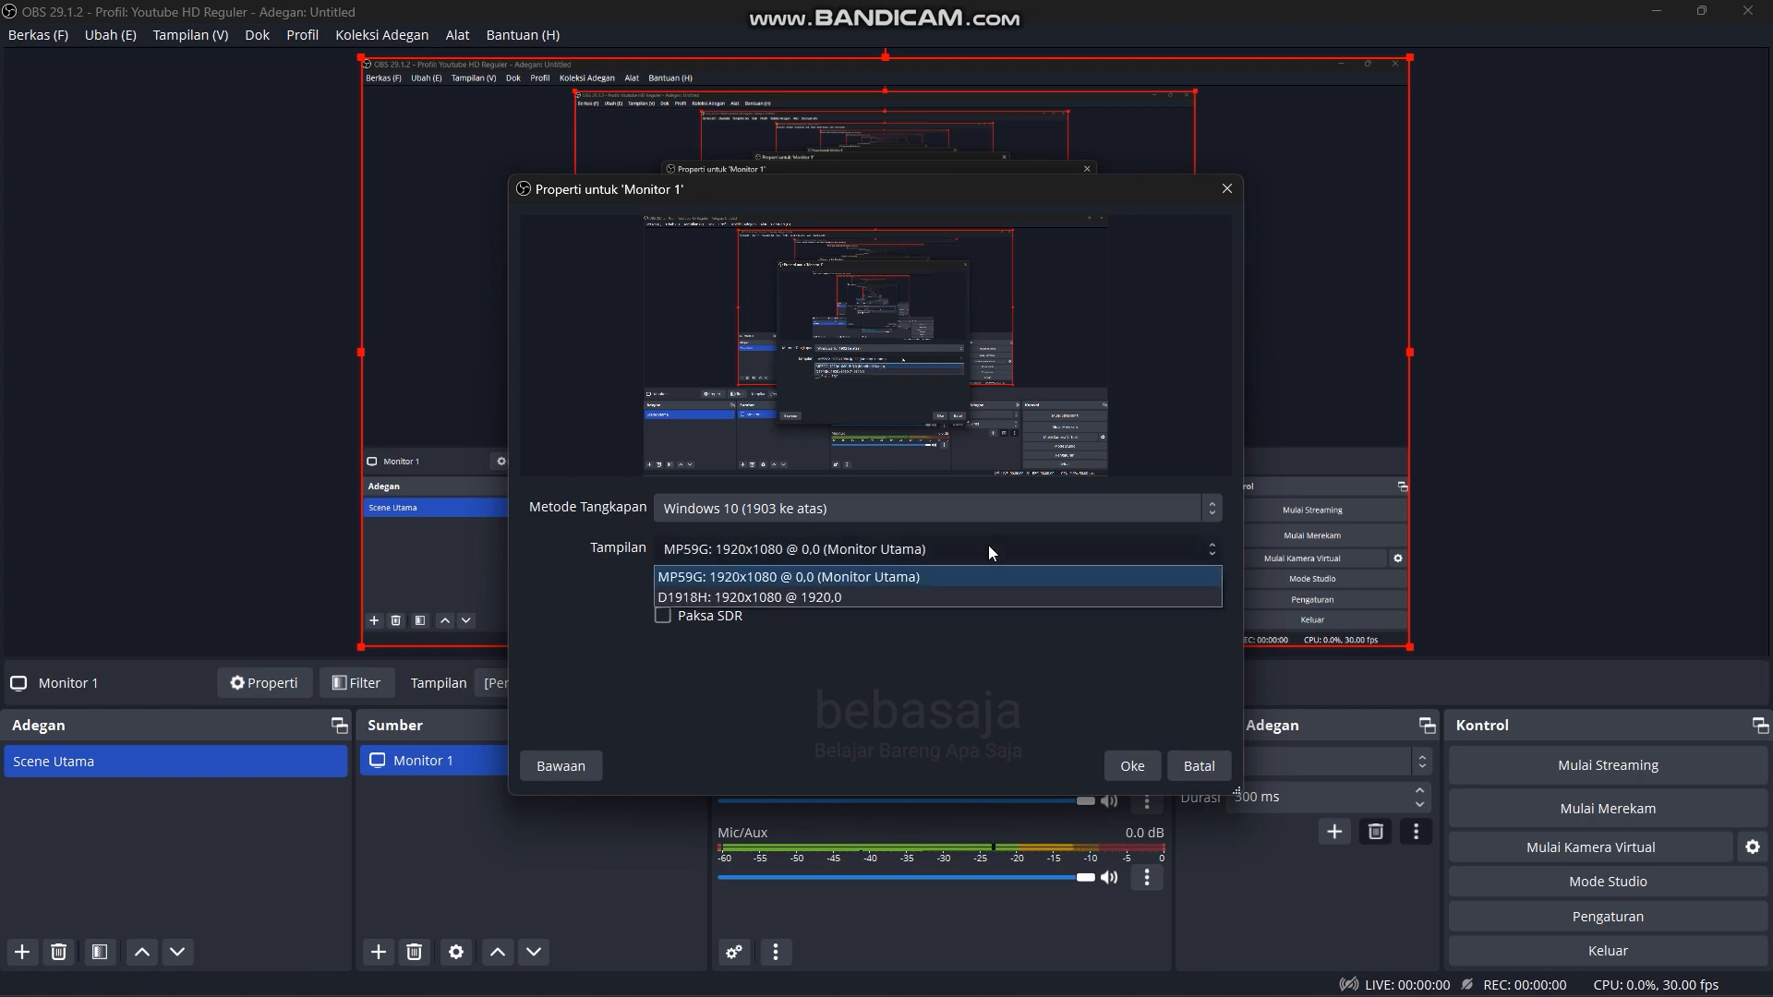
click(939, 576)
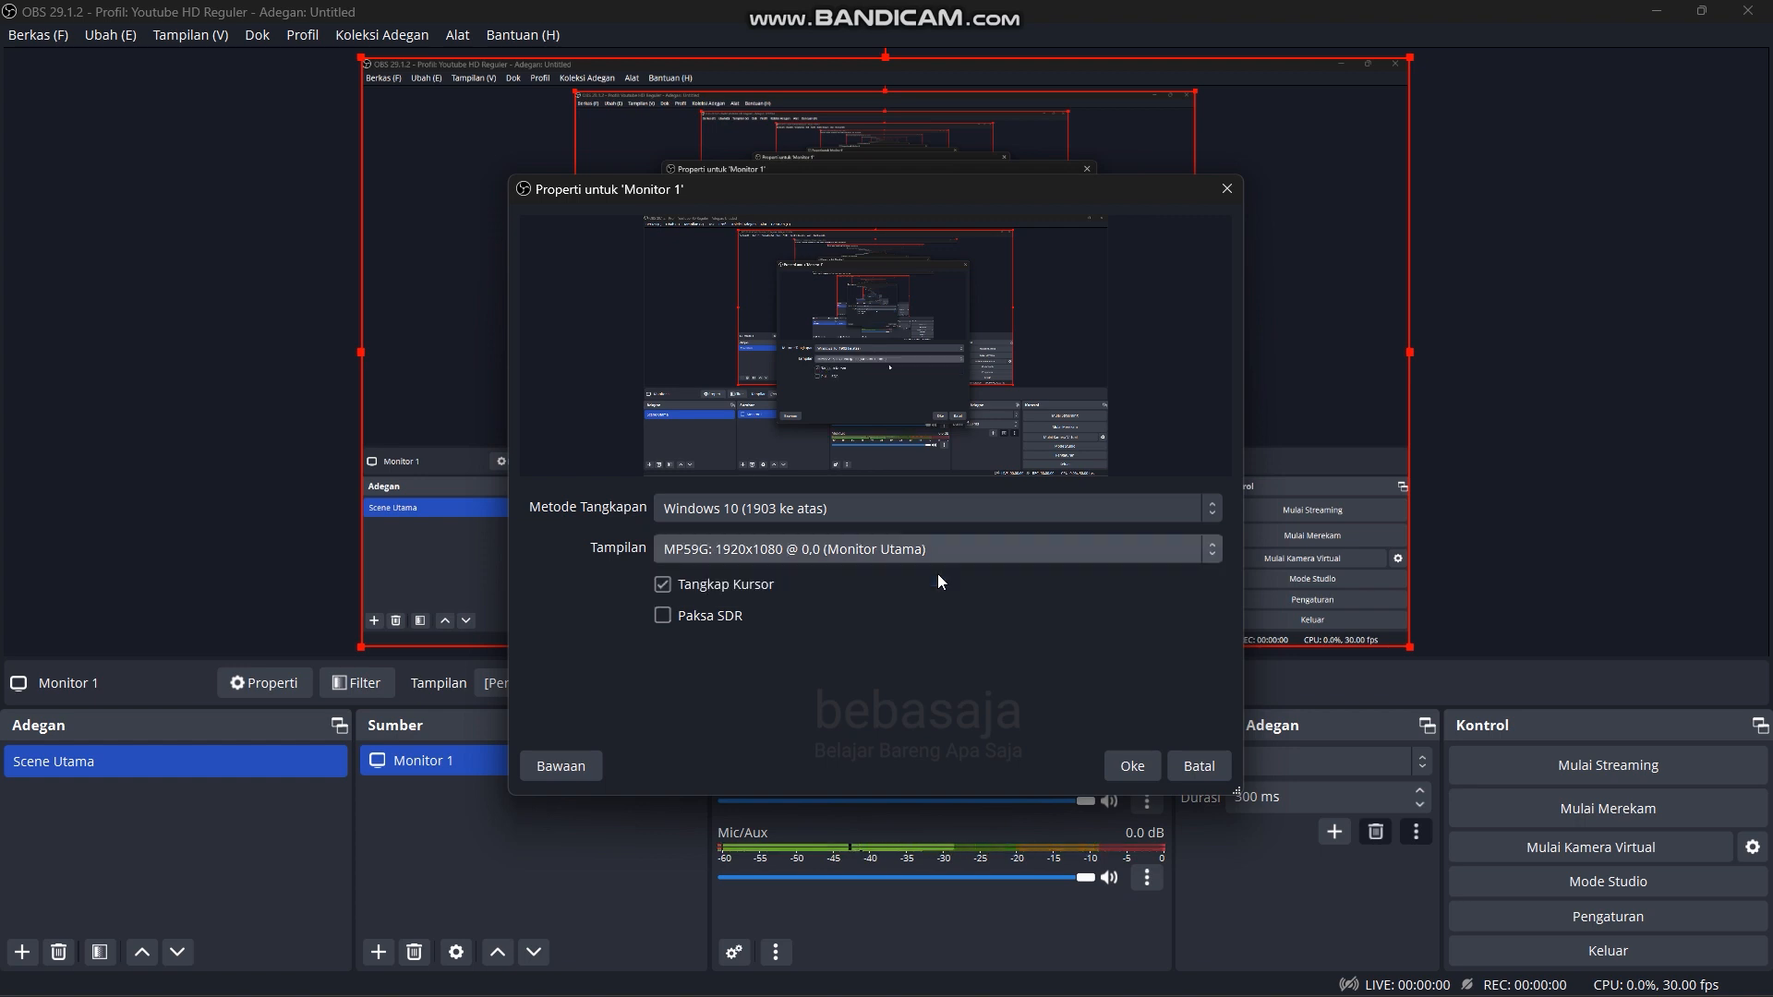
click(664, 586)
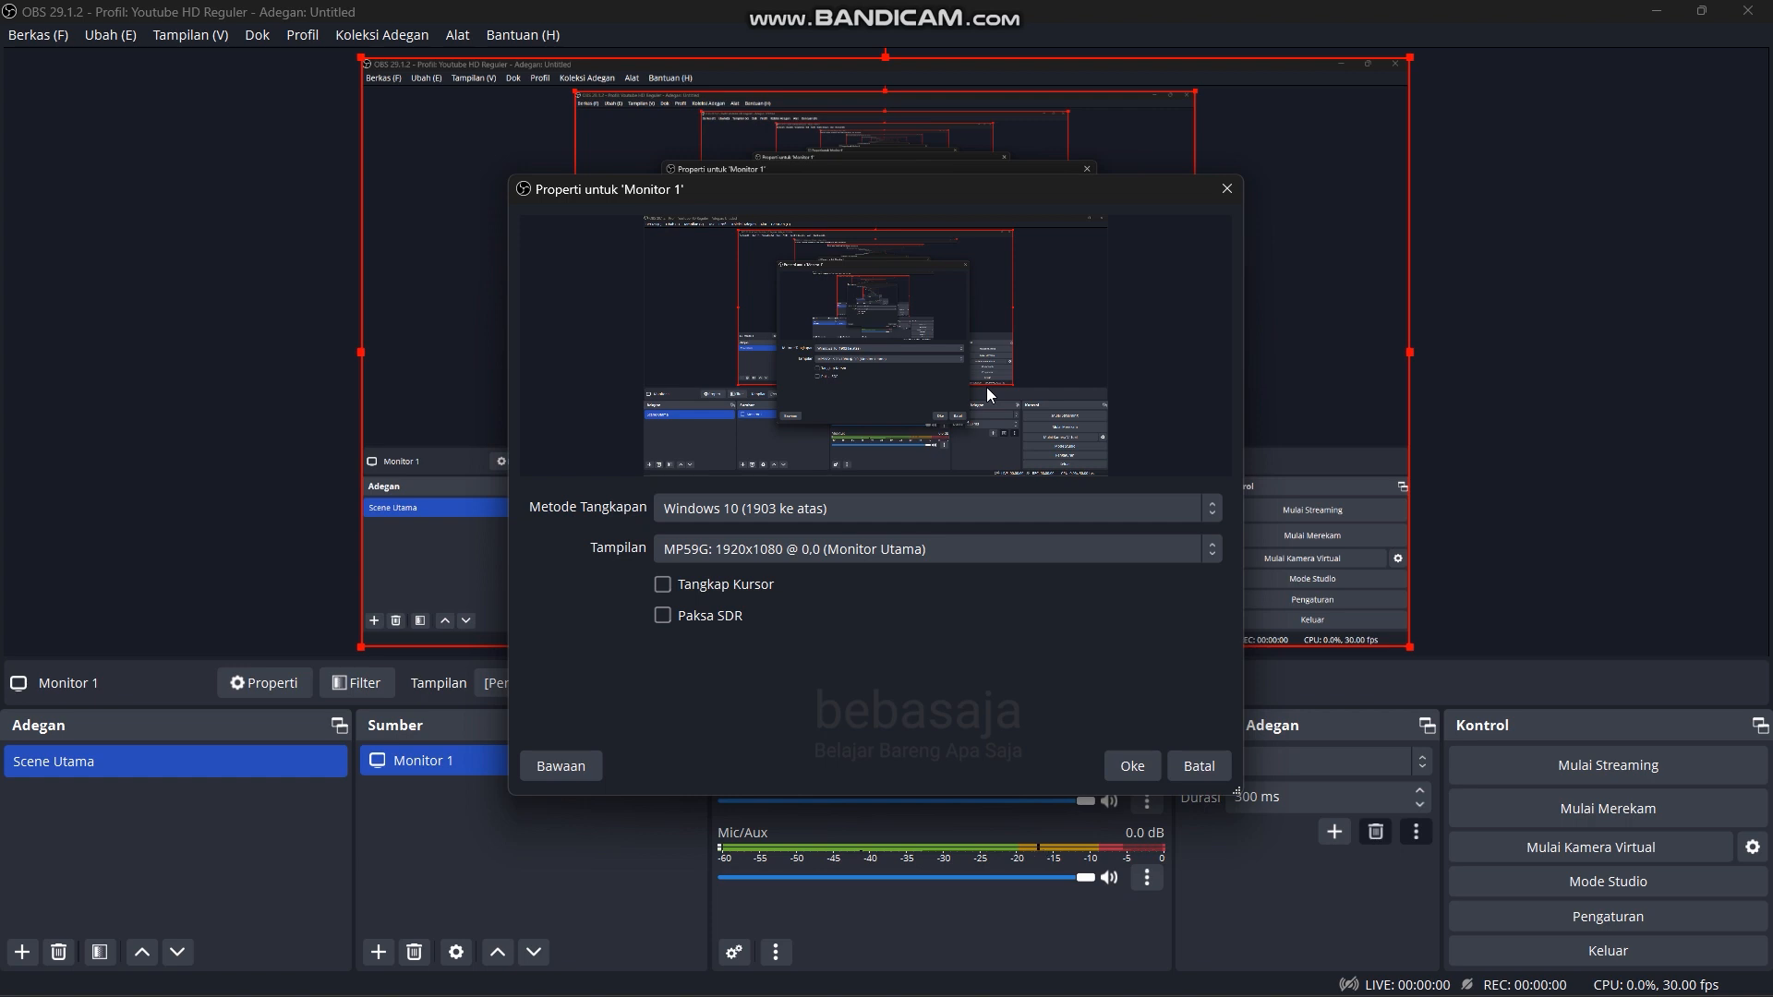
click(664, 585)
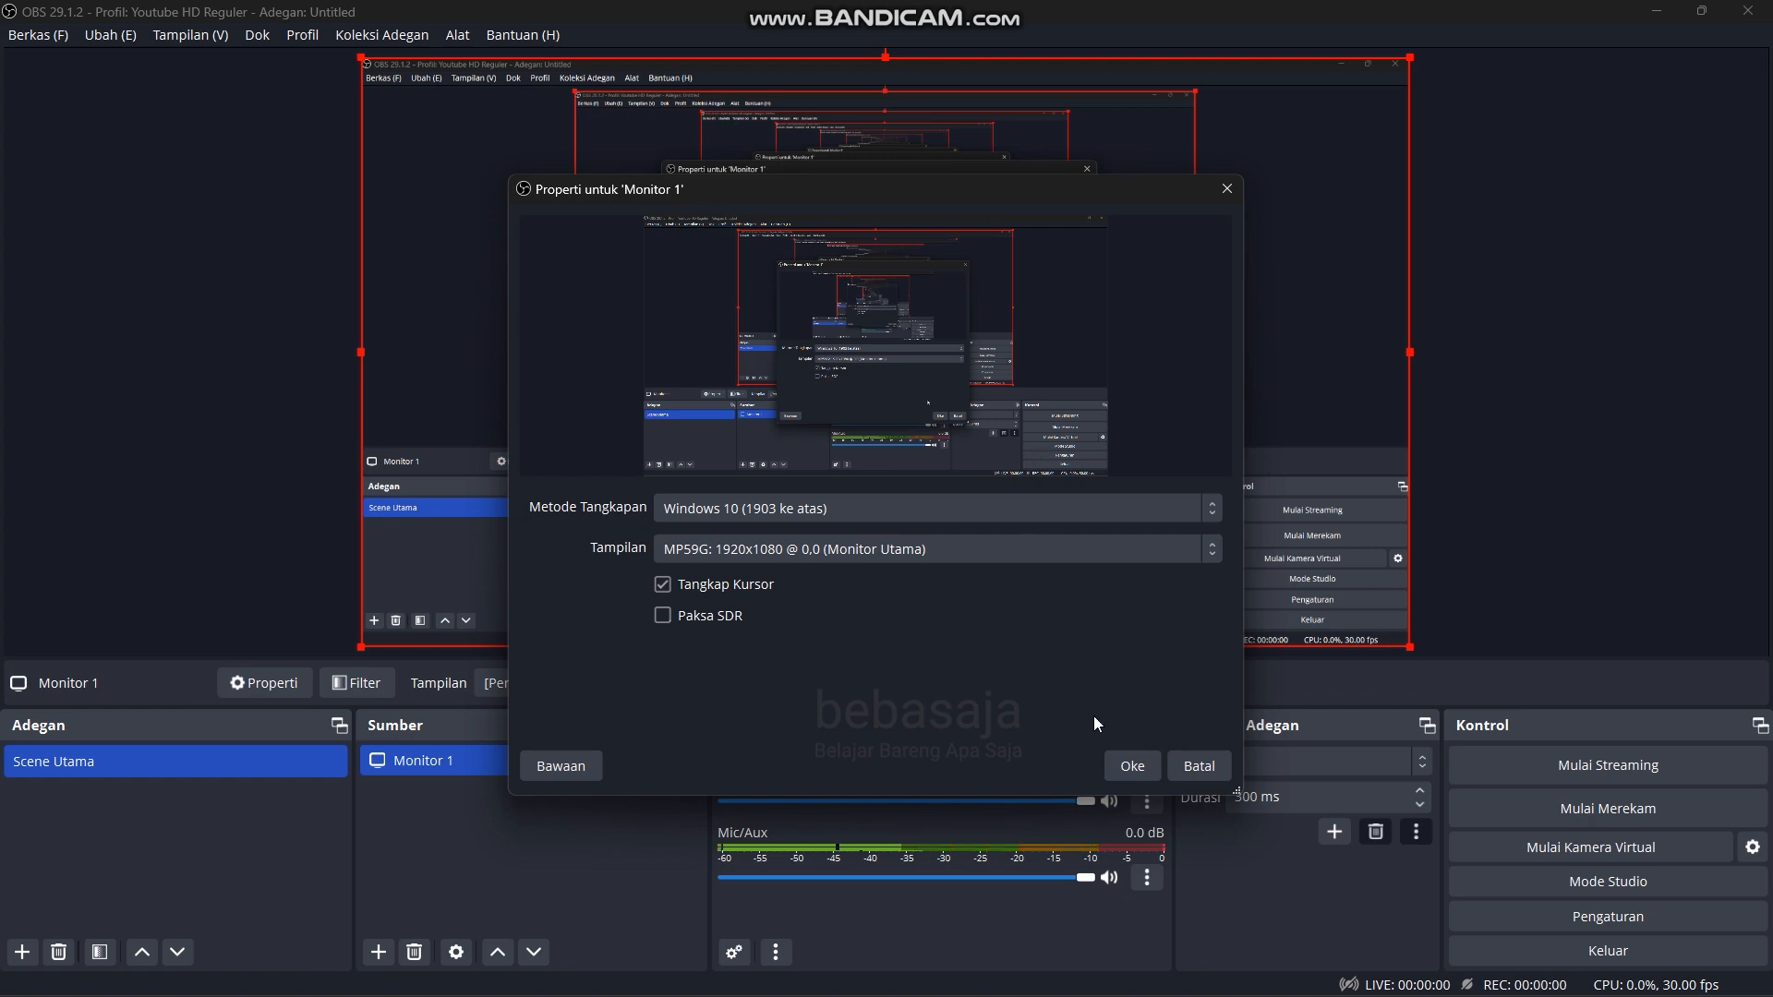
click(1131, 769)
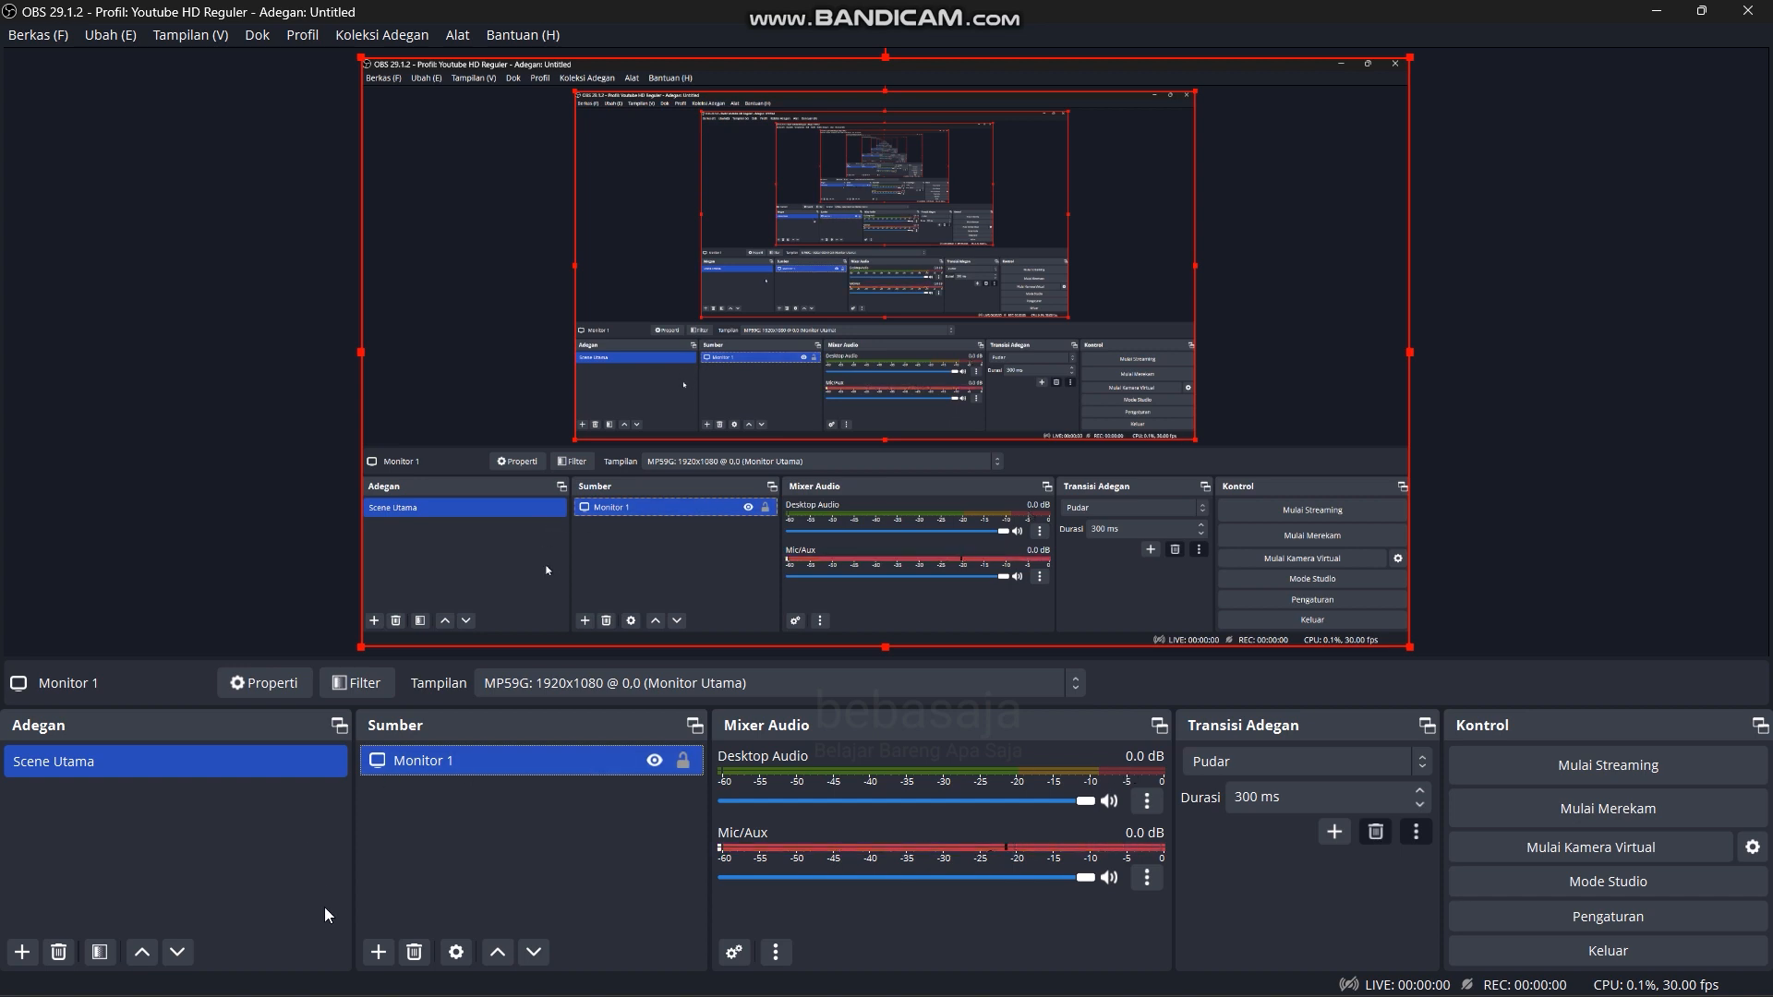
Step: Add a new Penangkap Input Audio source named "MIC USB" to Scene Utama
click(379, 952)
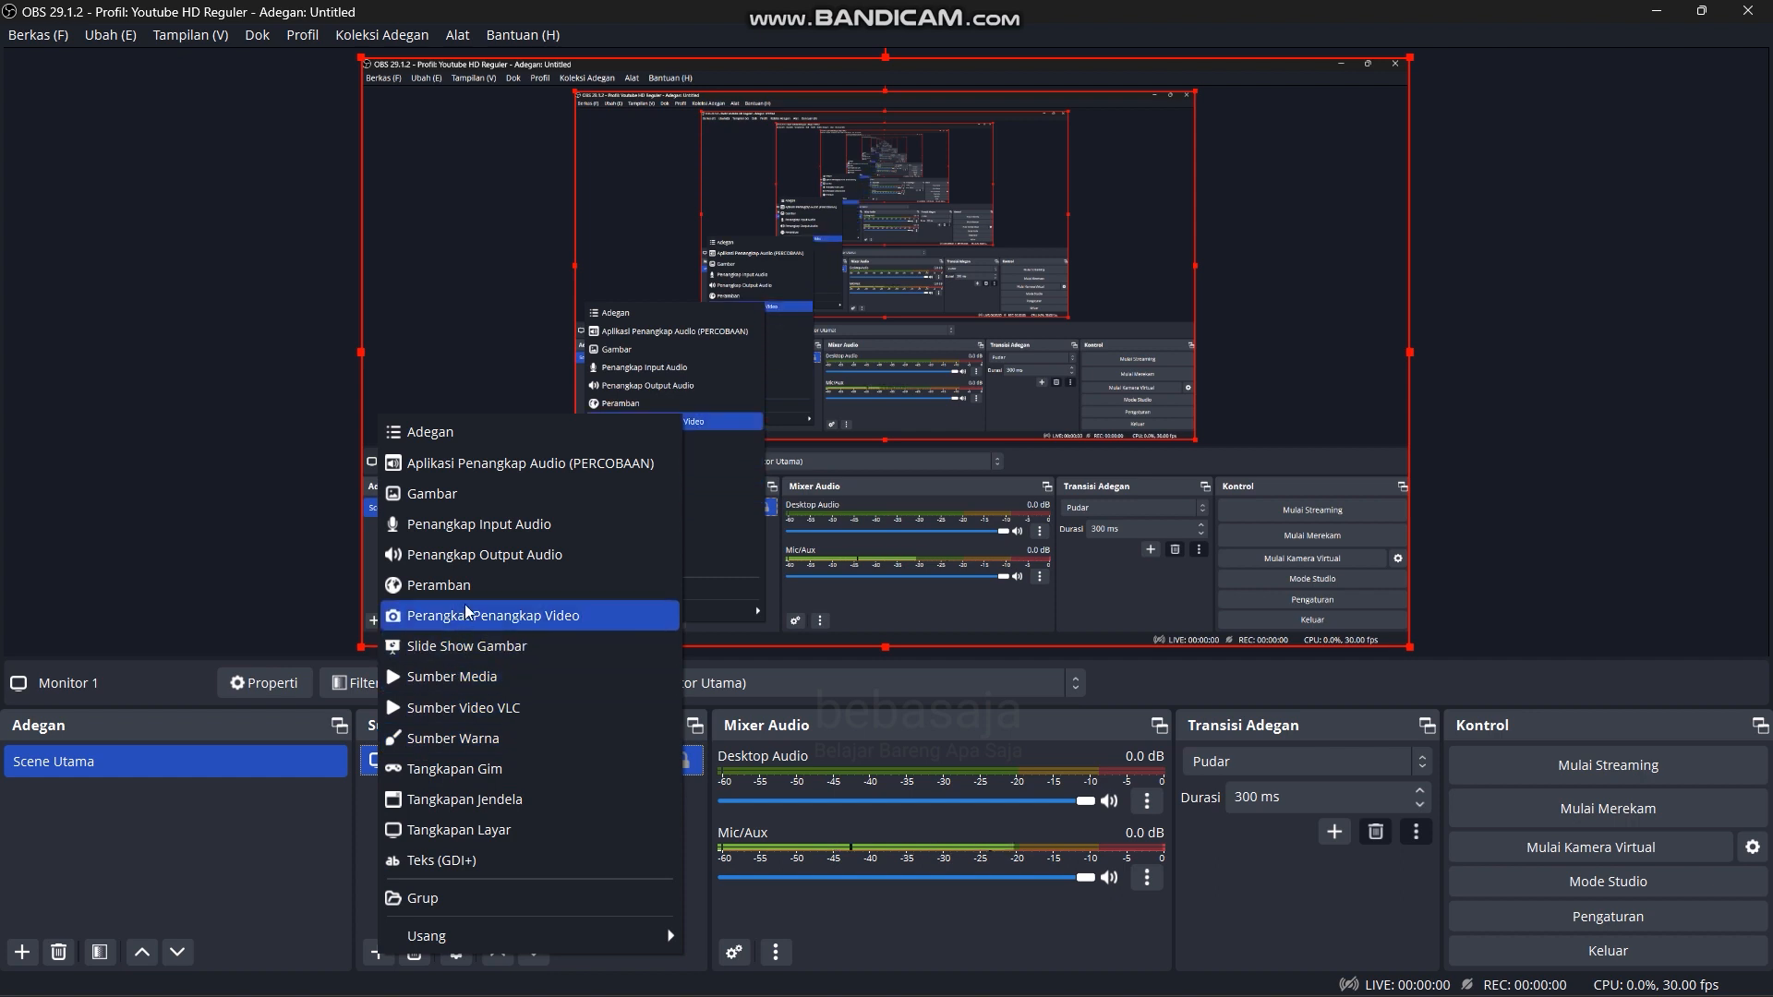
click(486, 529)
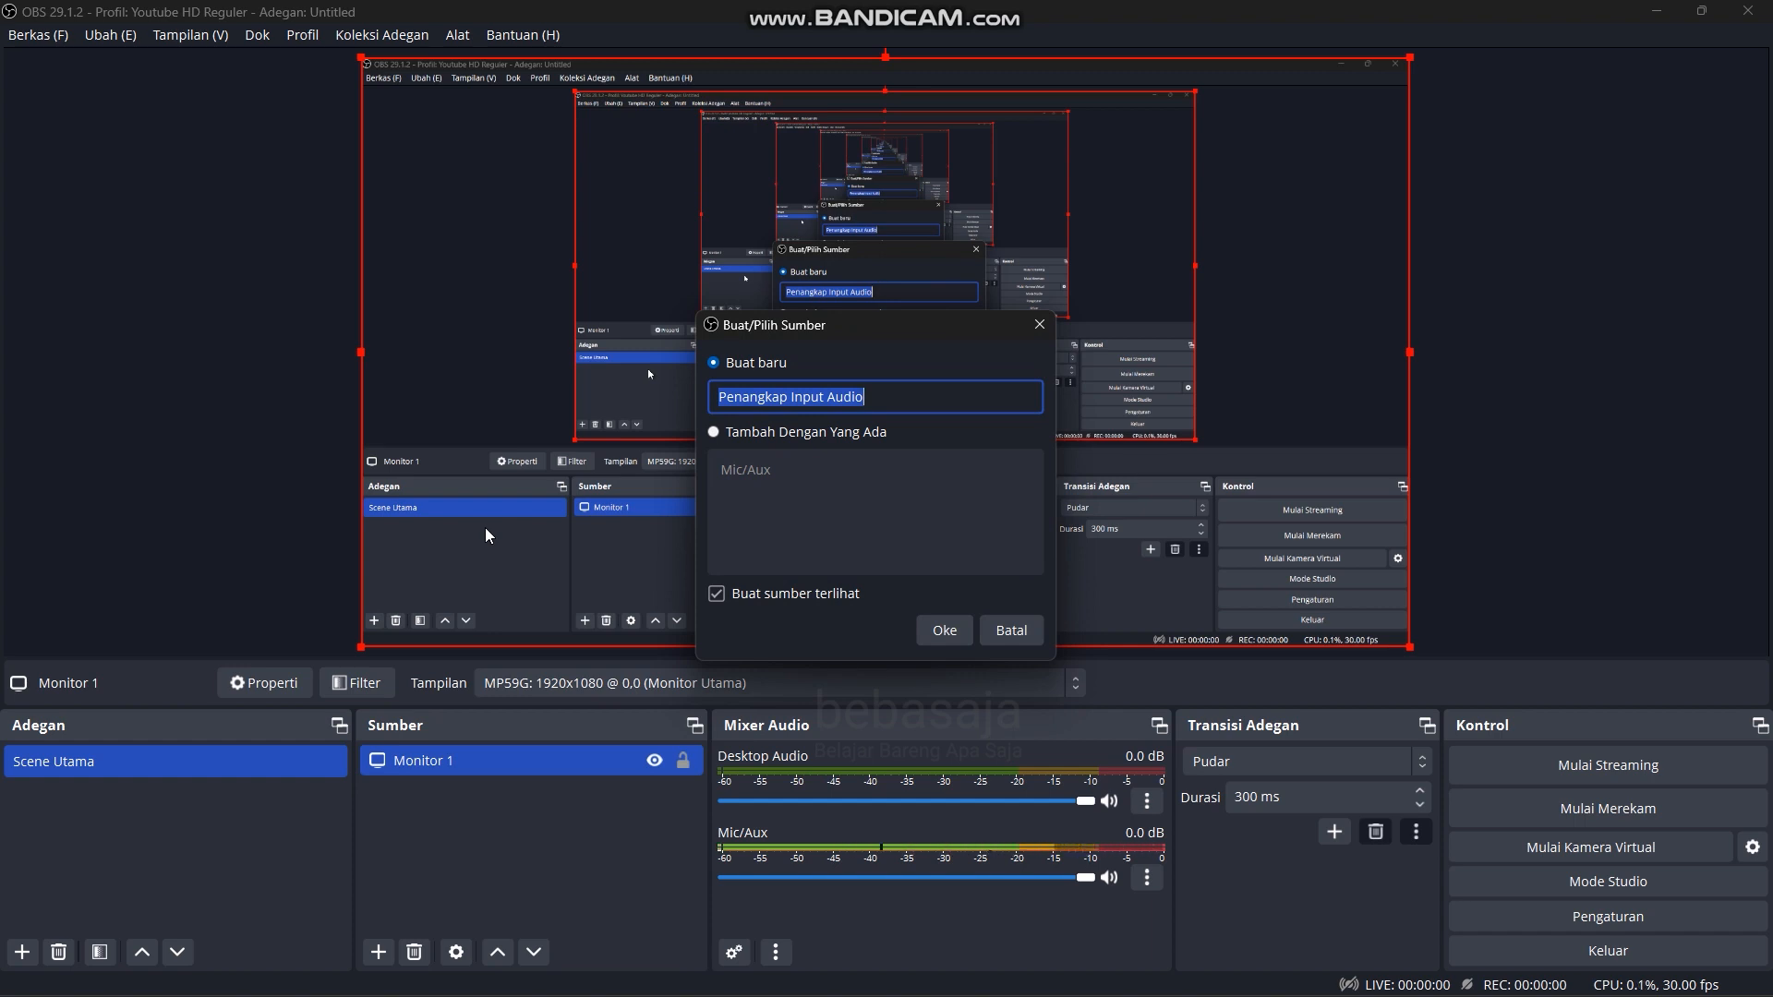
text(MIC )
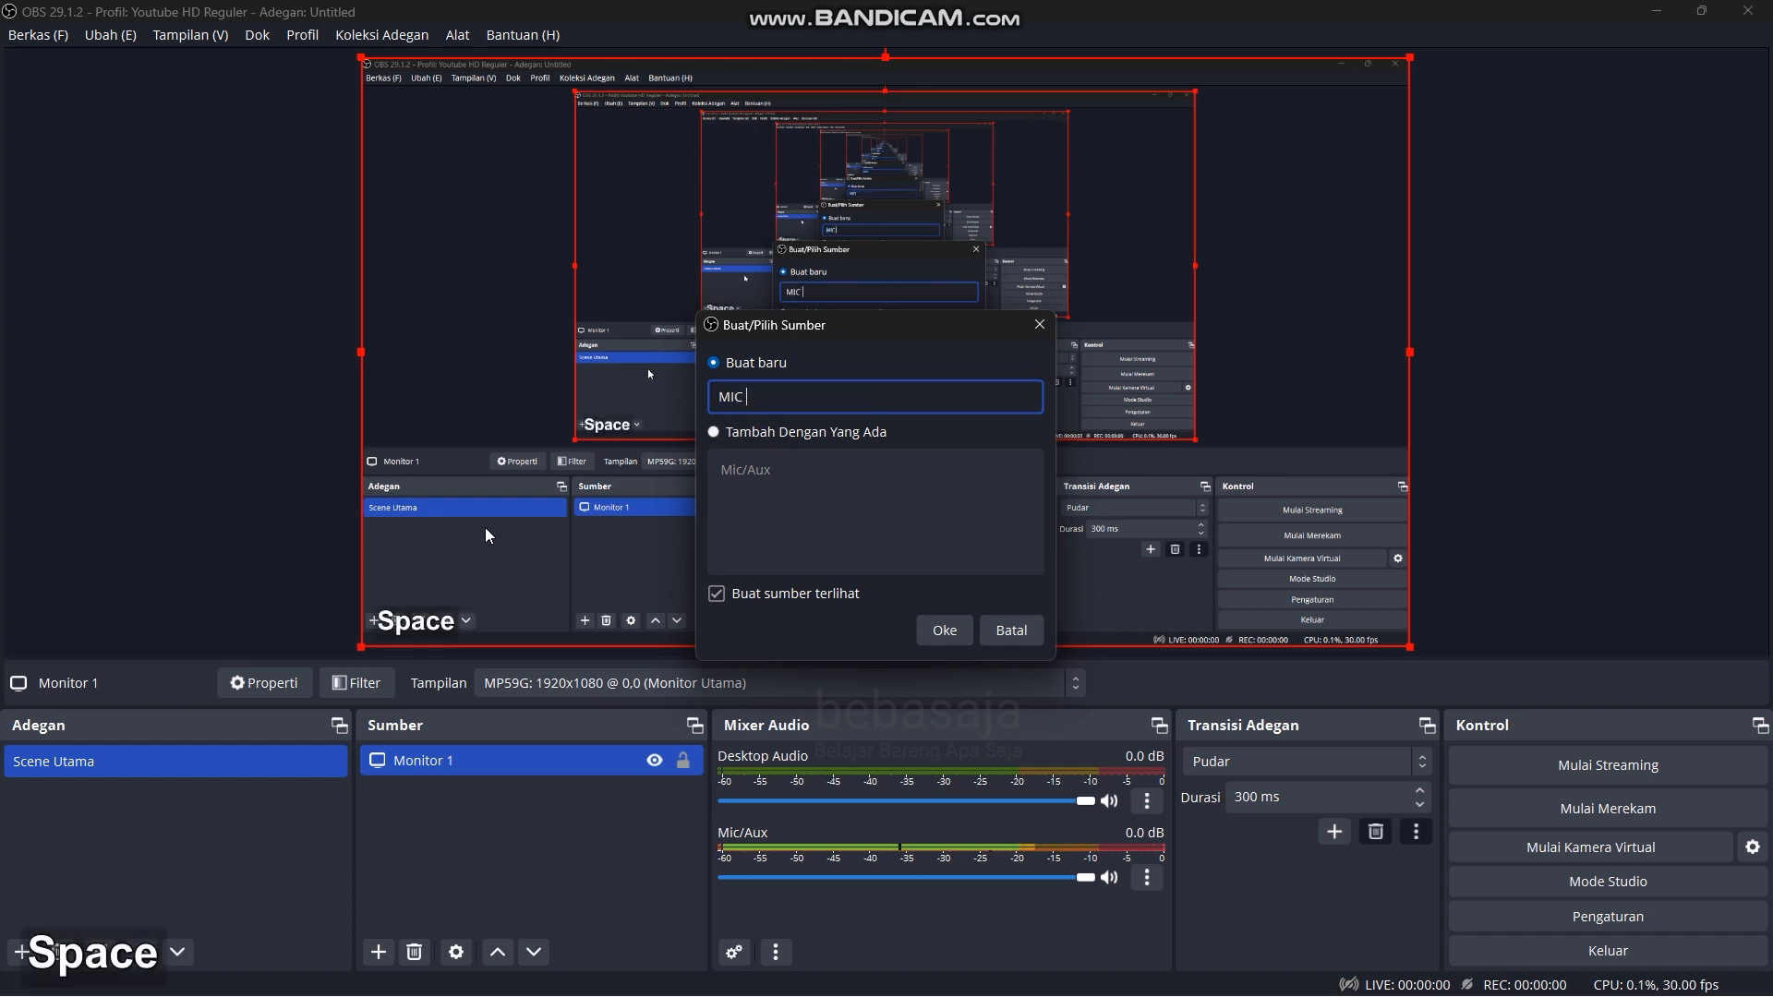
text(USB)
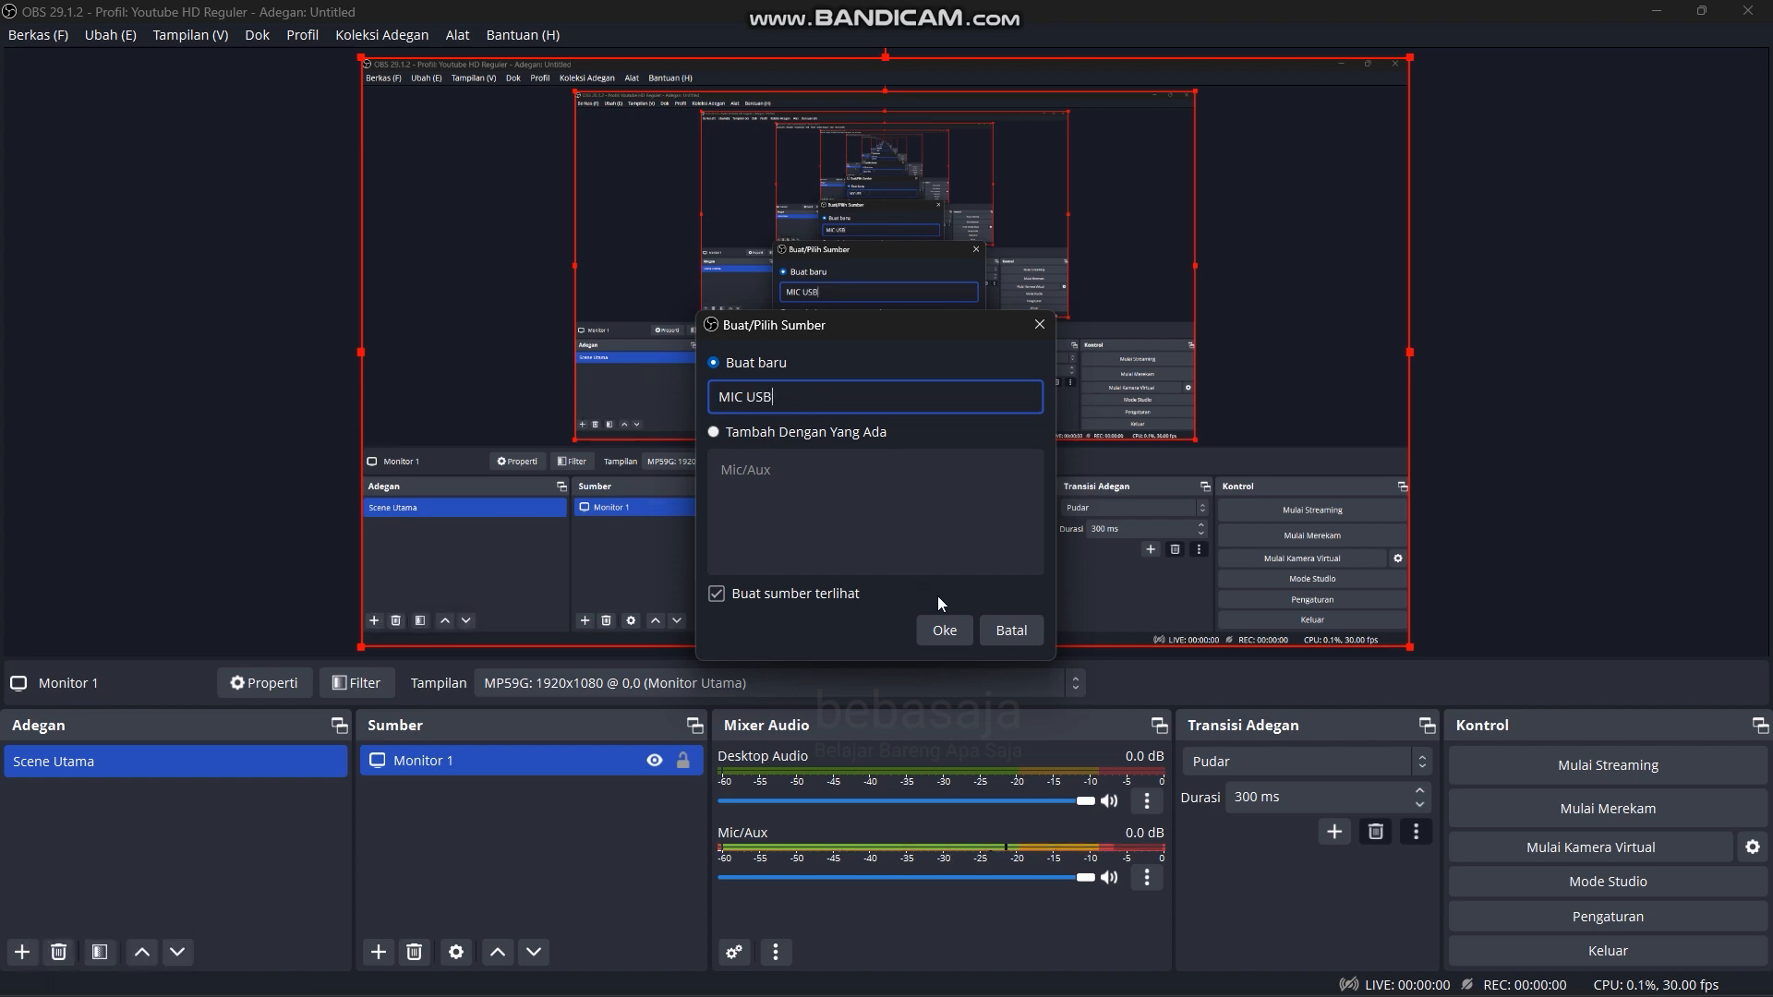
click(943, 636)
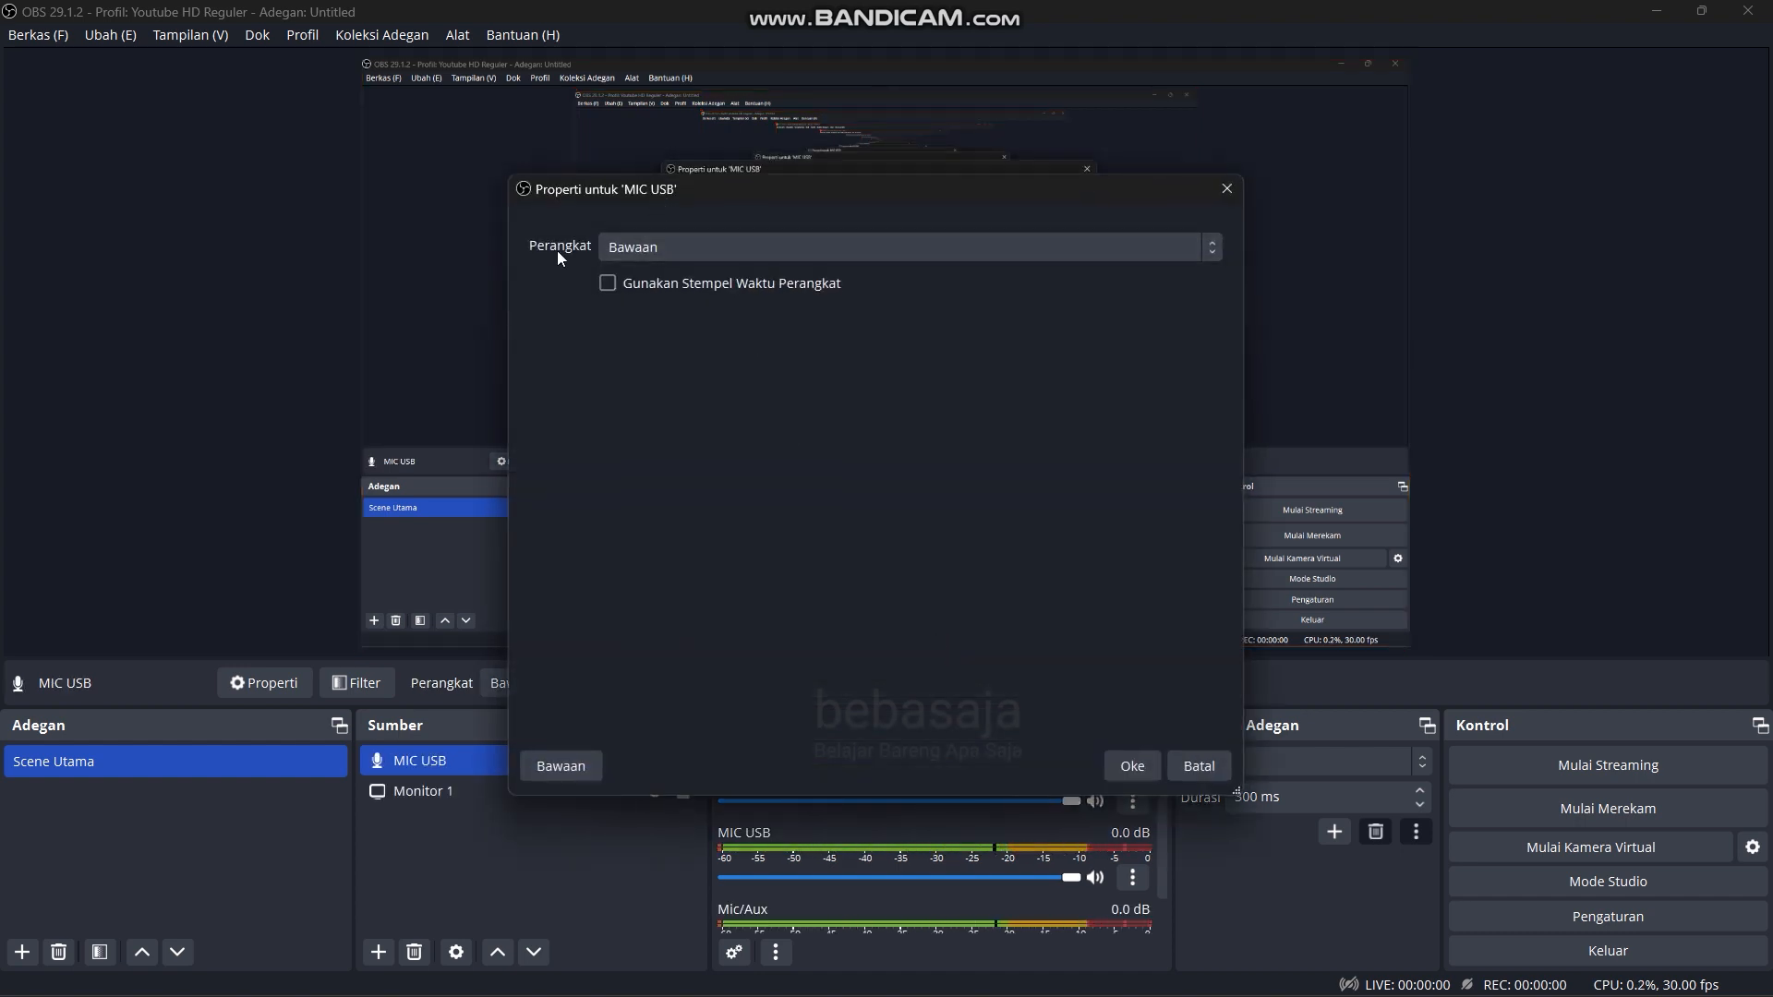
Step: Select "Microphone (USB_AUDIO)" as the device for the MIC USB source and confirm its properties
click(767, 246)
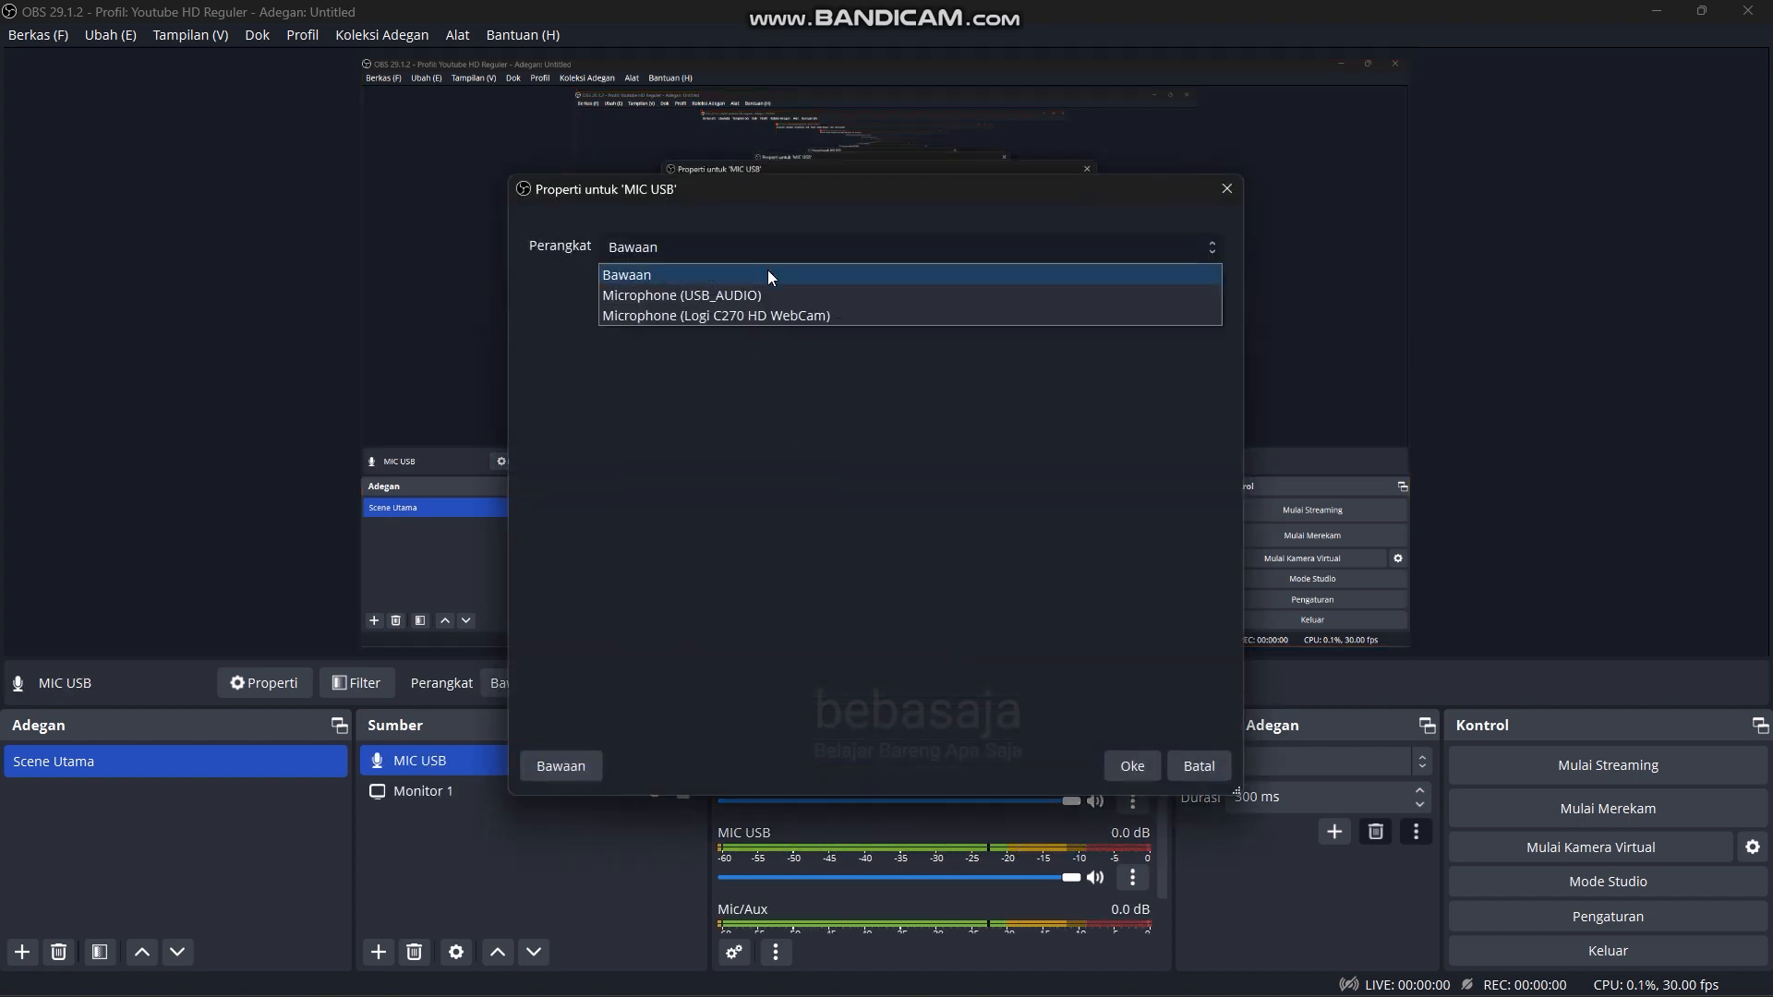
click(719, 296)
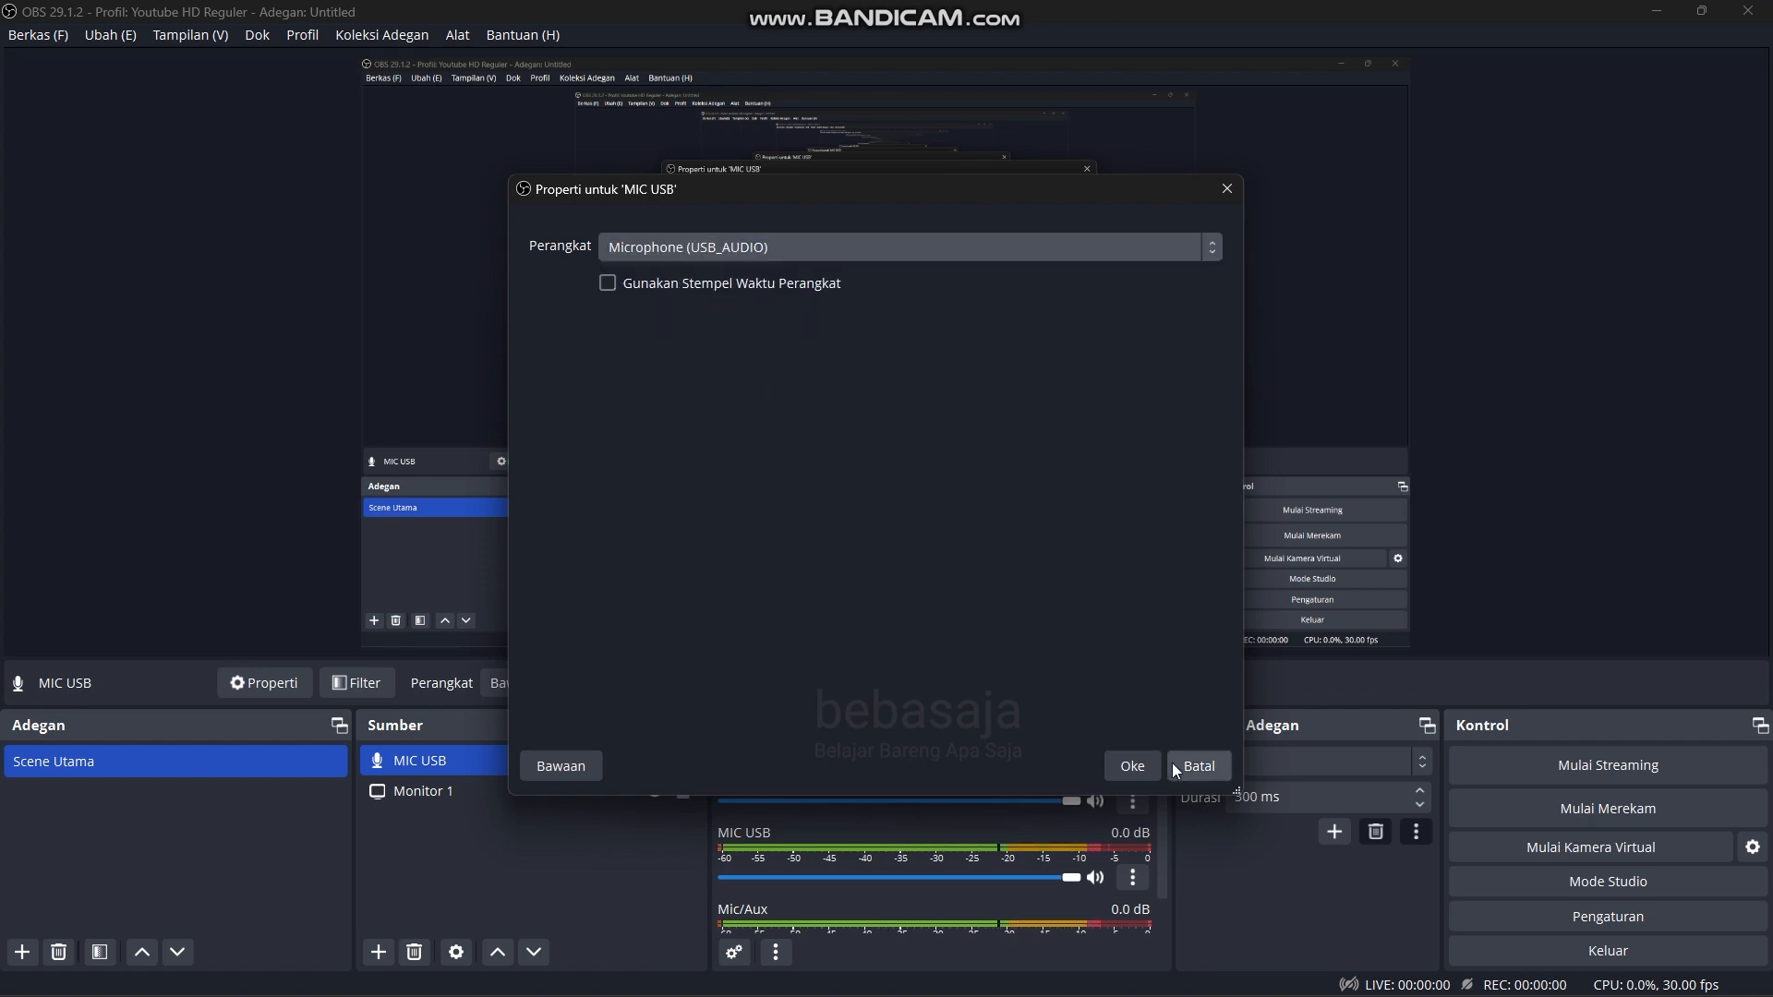
click(1134, 767)
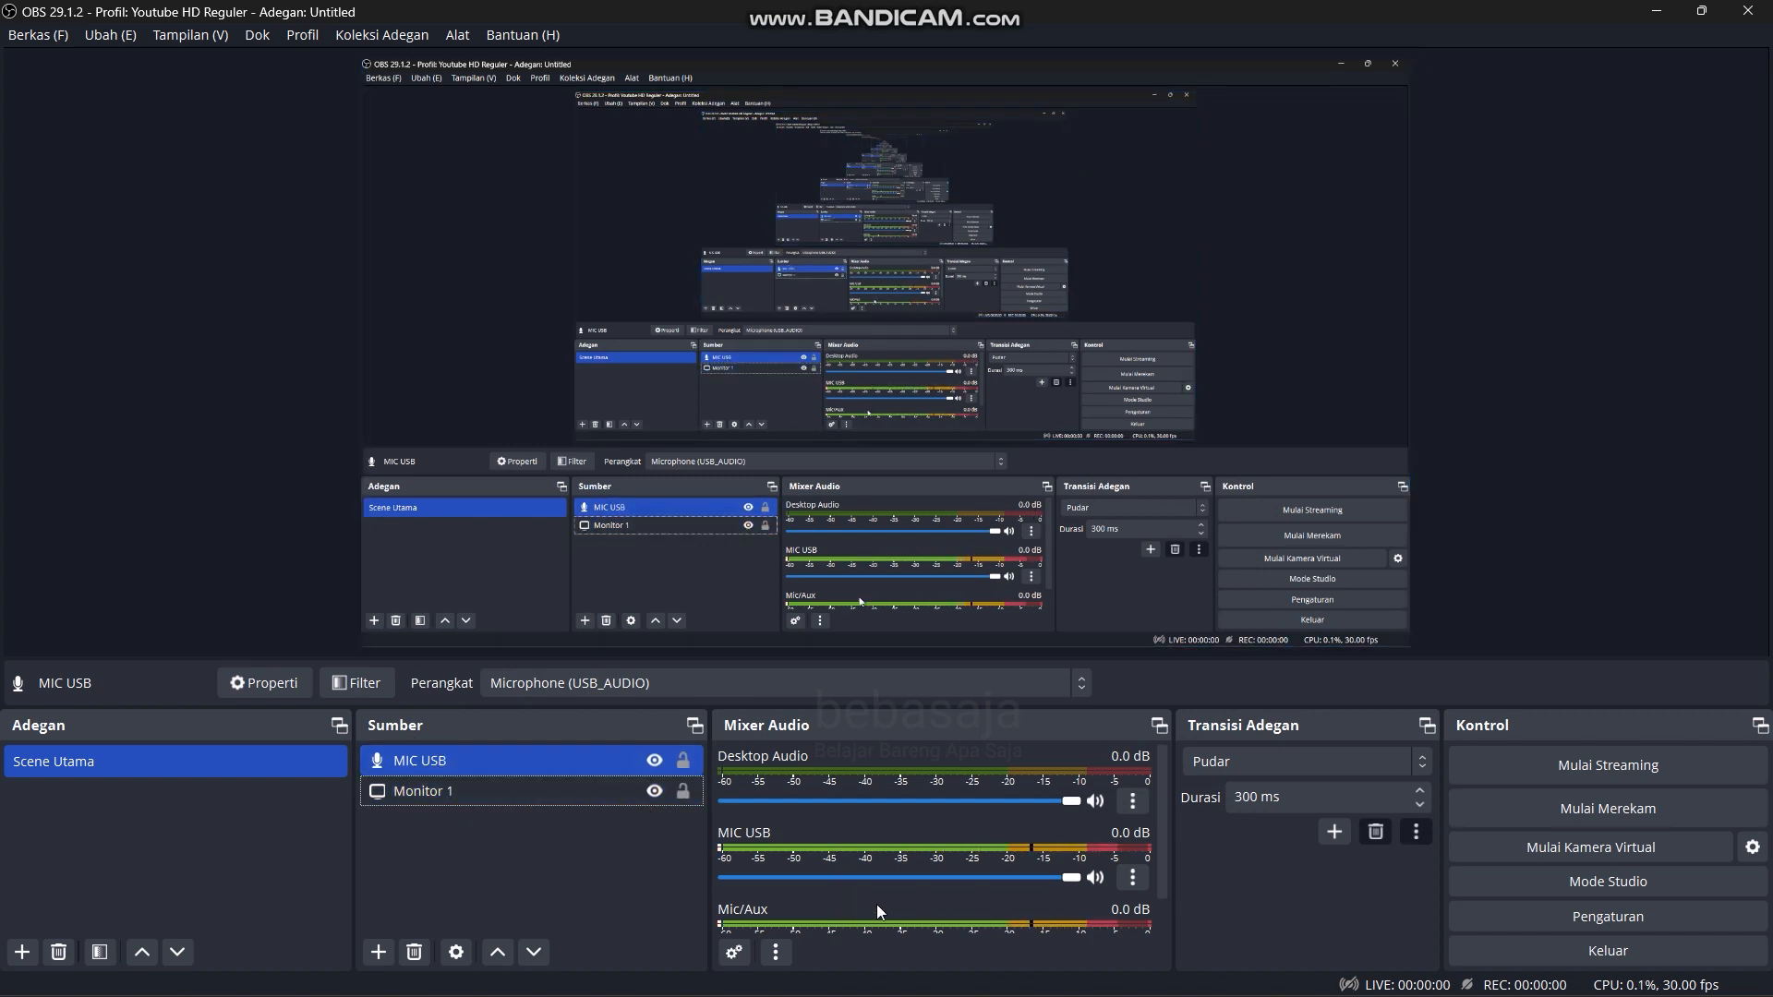
Step: Mute the Mic/Aux channel in the audio mixer, lower its volume to -inf dB, and deselect the MIC USB source
scroll(985, 901, down, 2)
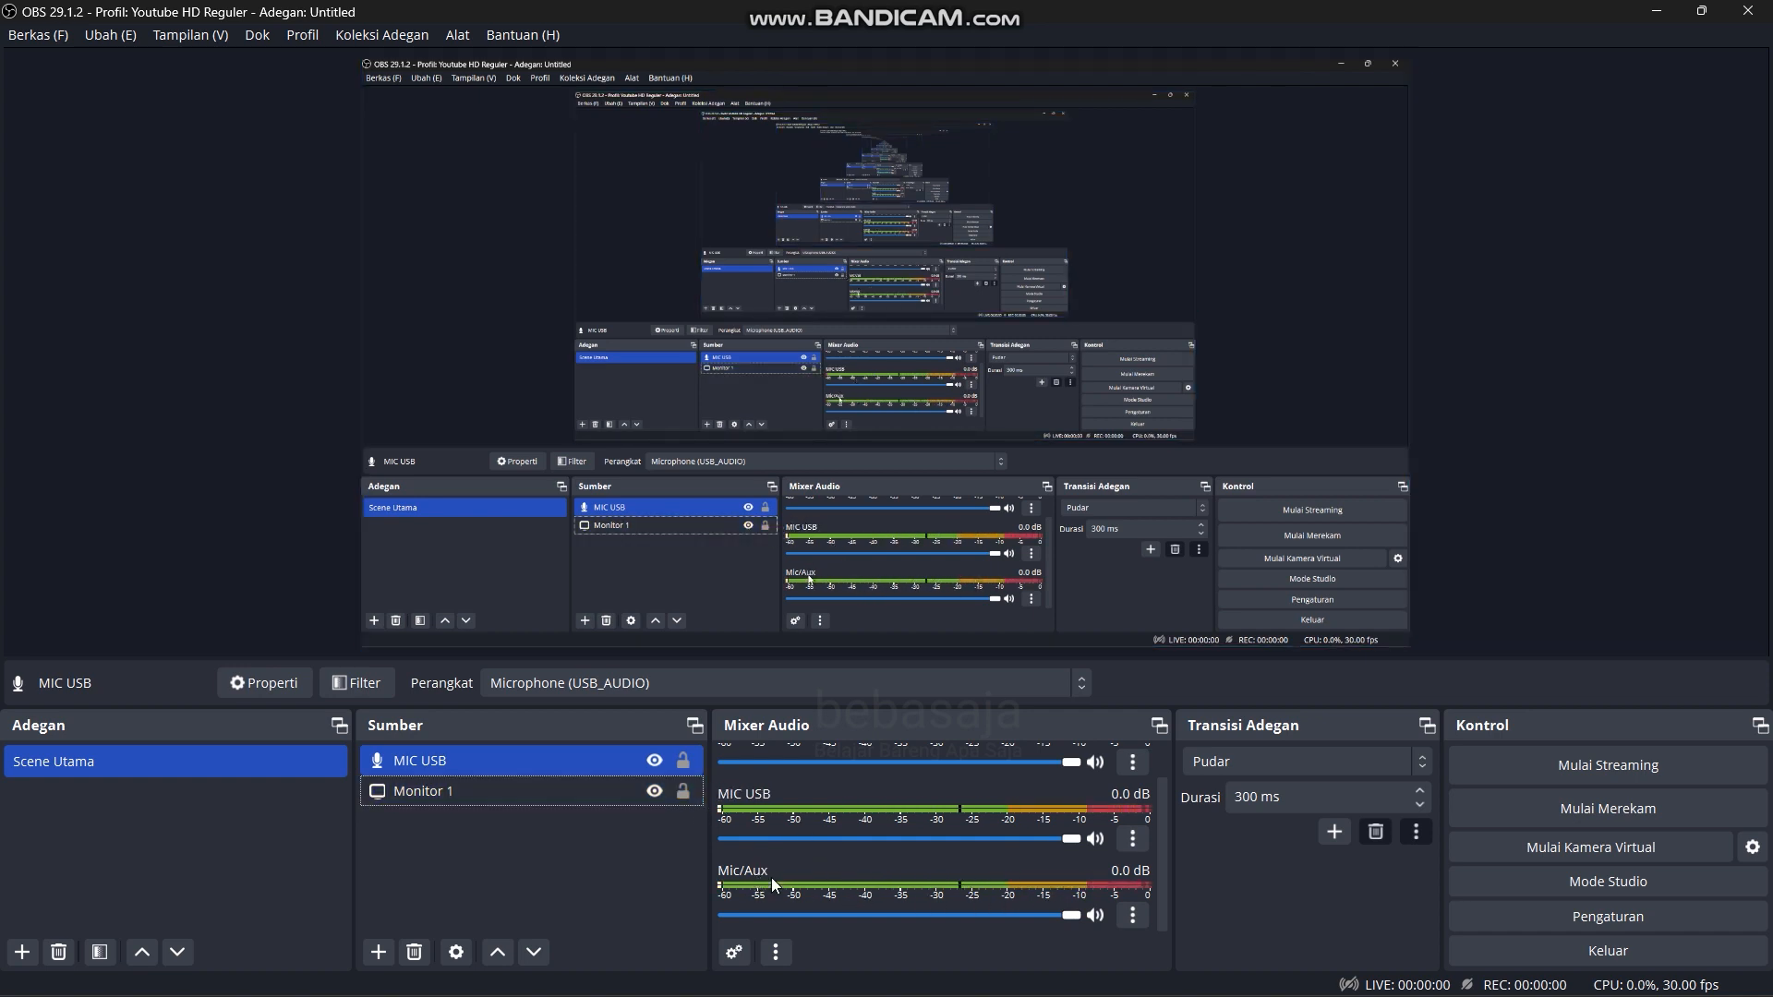
click(1097, 917)
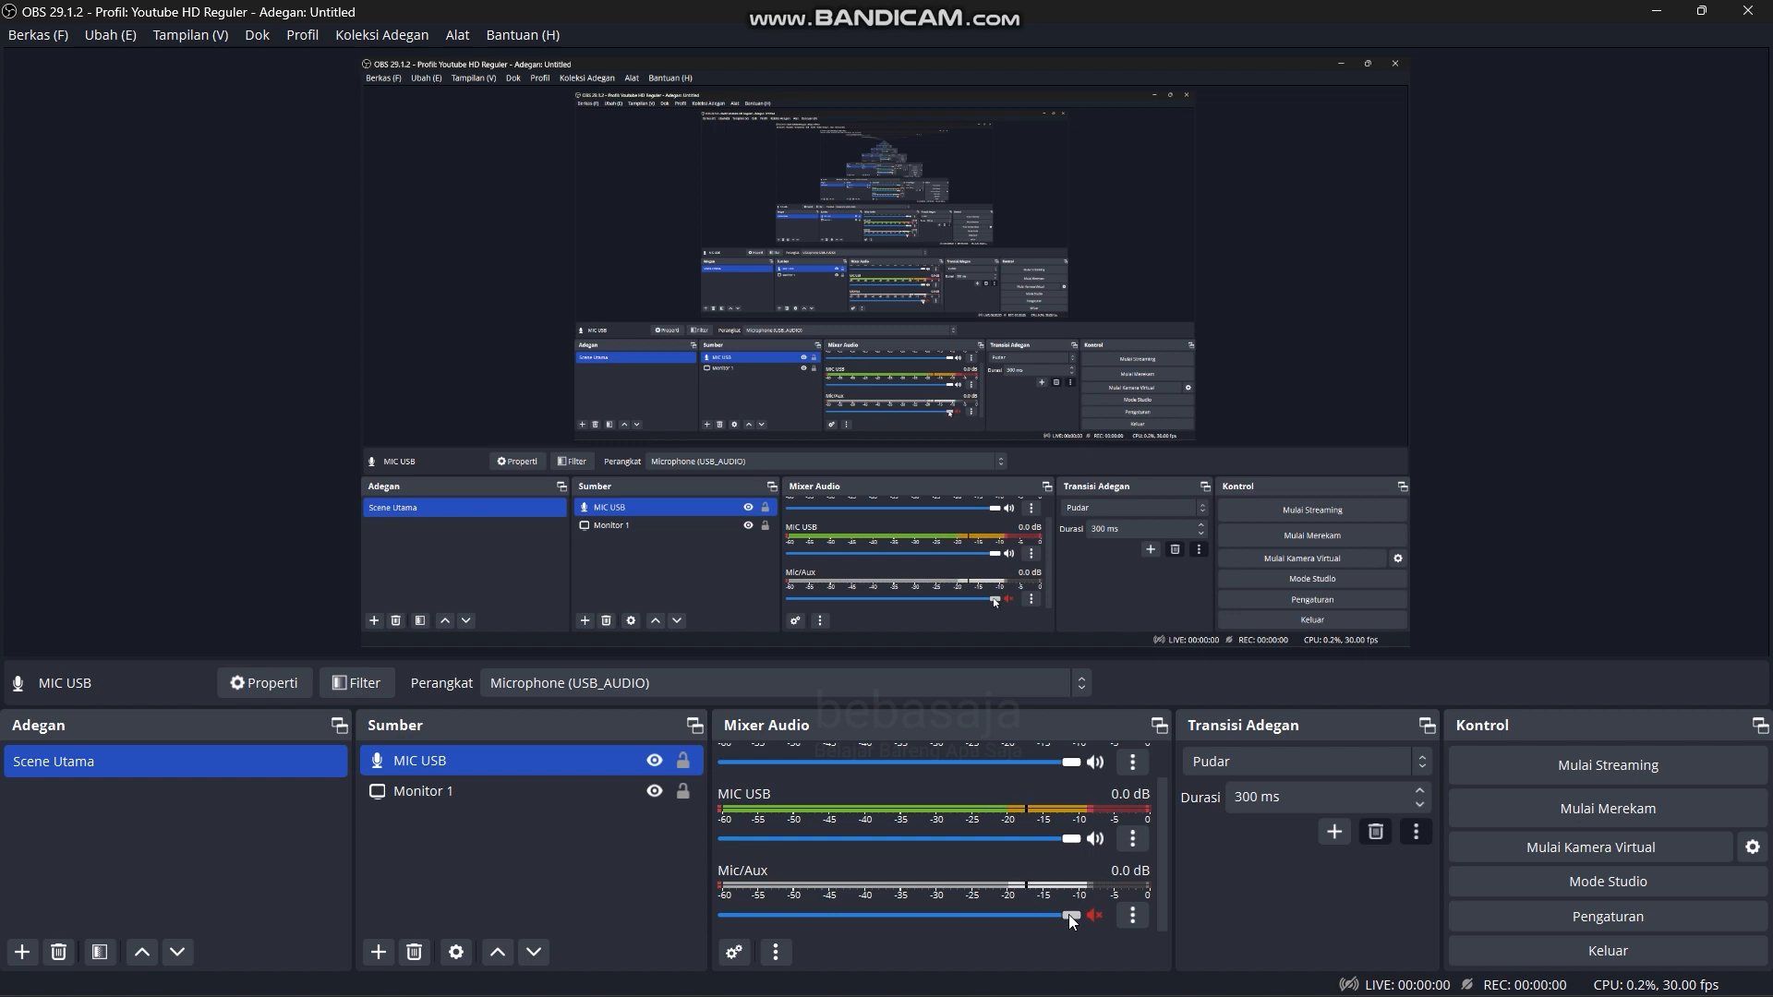
drag(1069, 917, 707, 922)
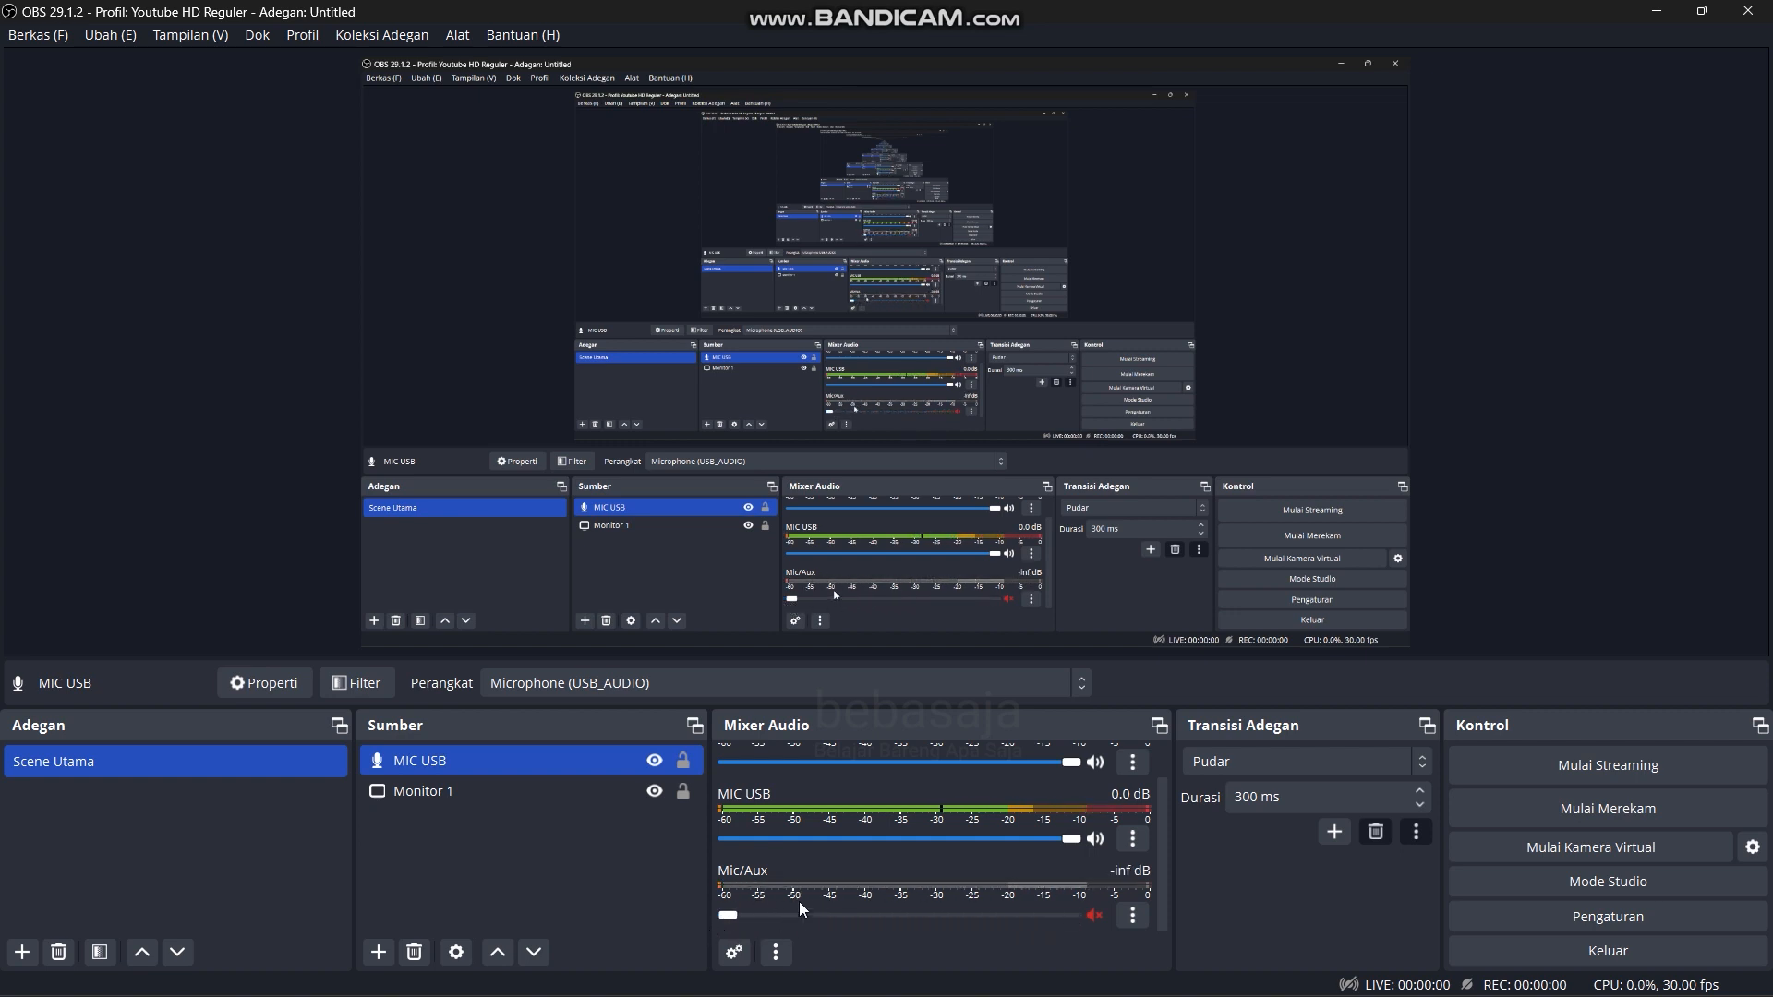
click(541, 868)
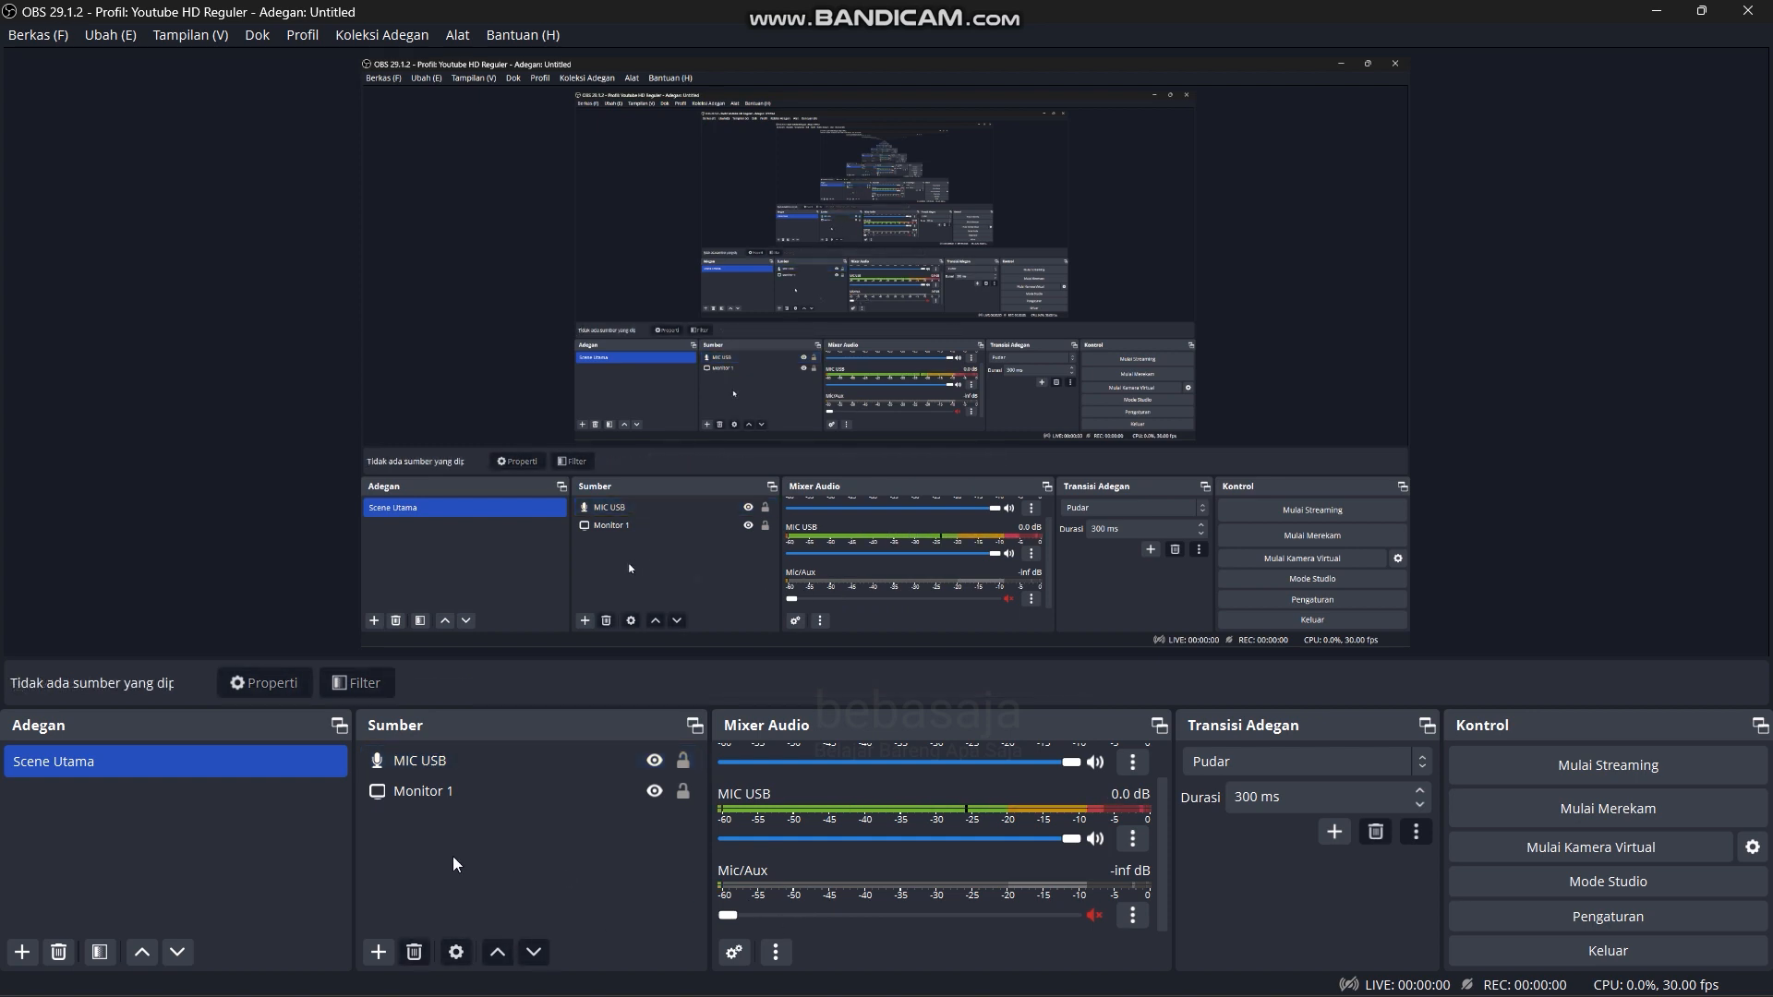
Step: Add a new Perangkat Penangkap Video source named "webcam" to Scene Utama
click(377, 952)
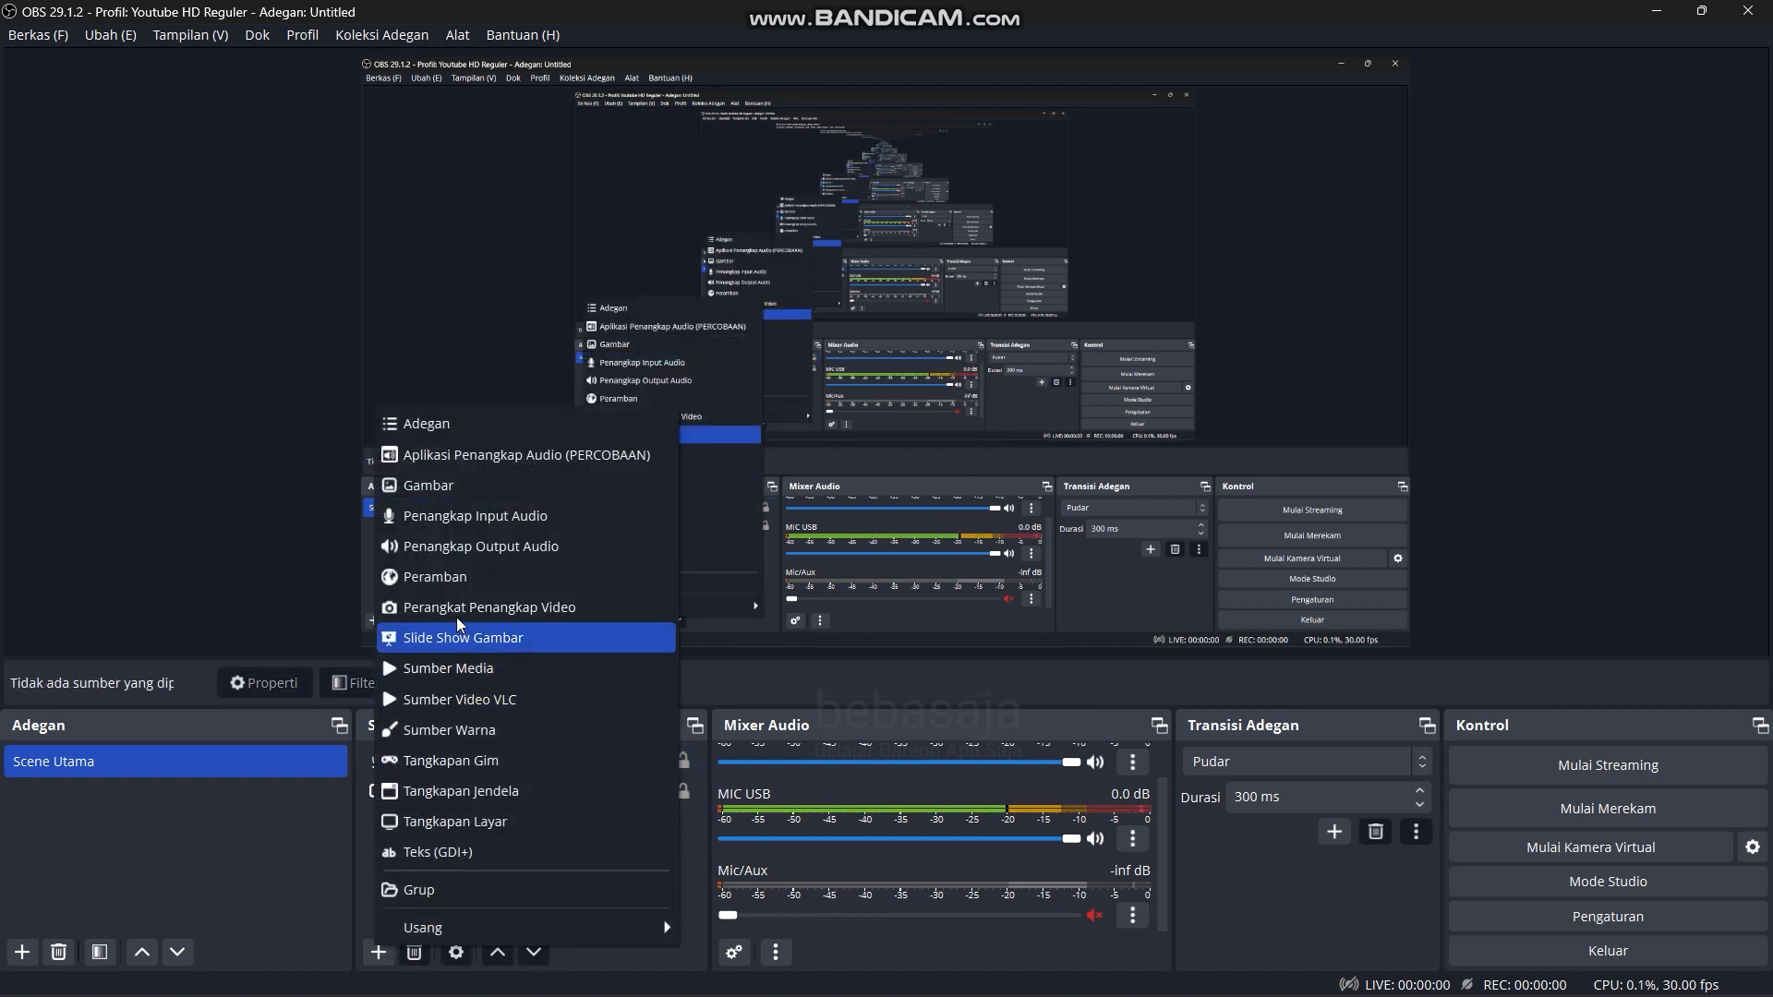
click(523, 608)
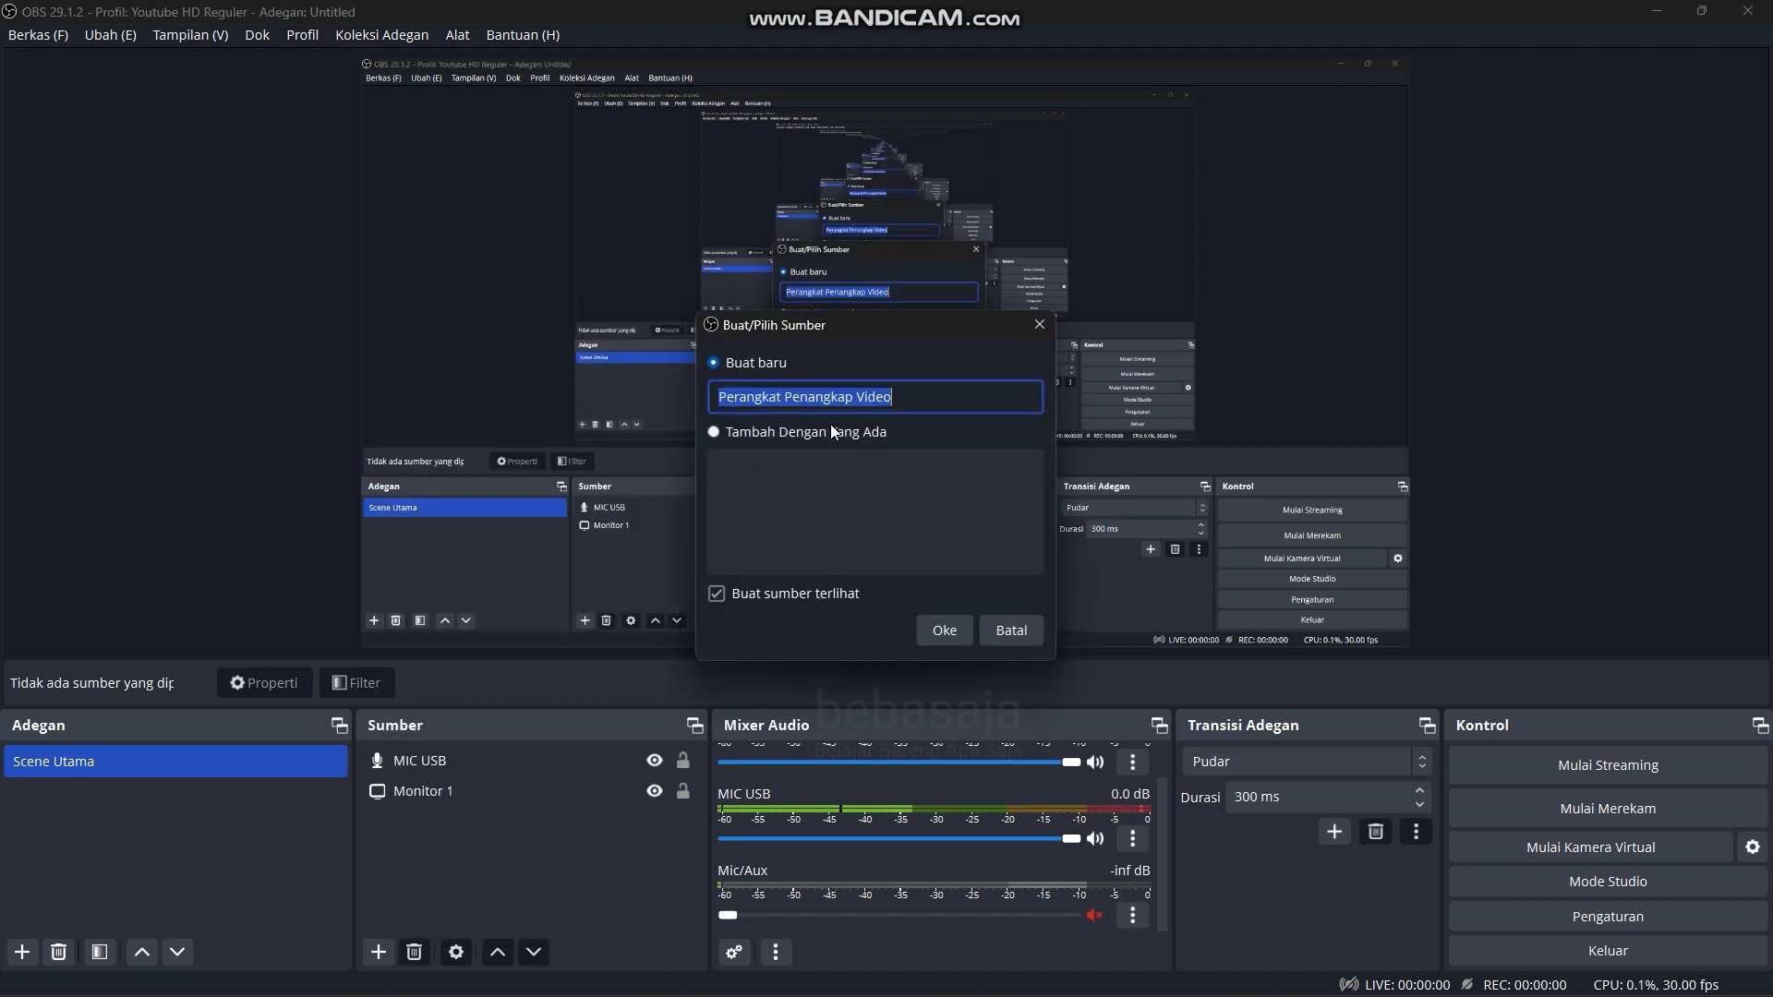
text(wbcam)
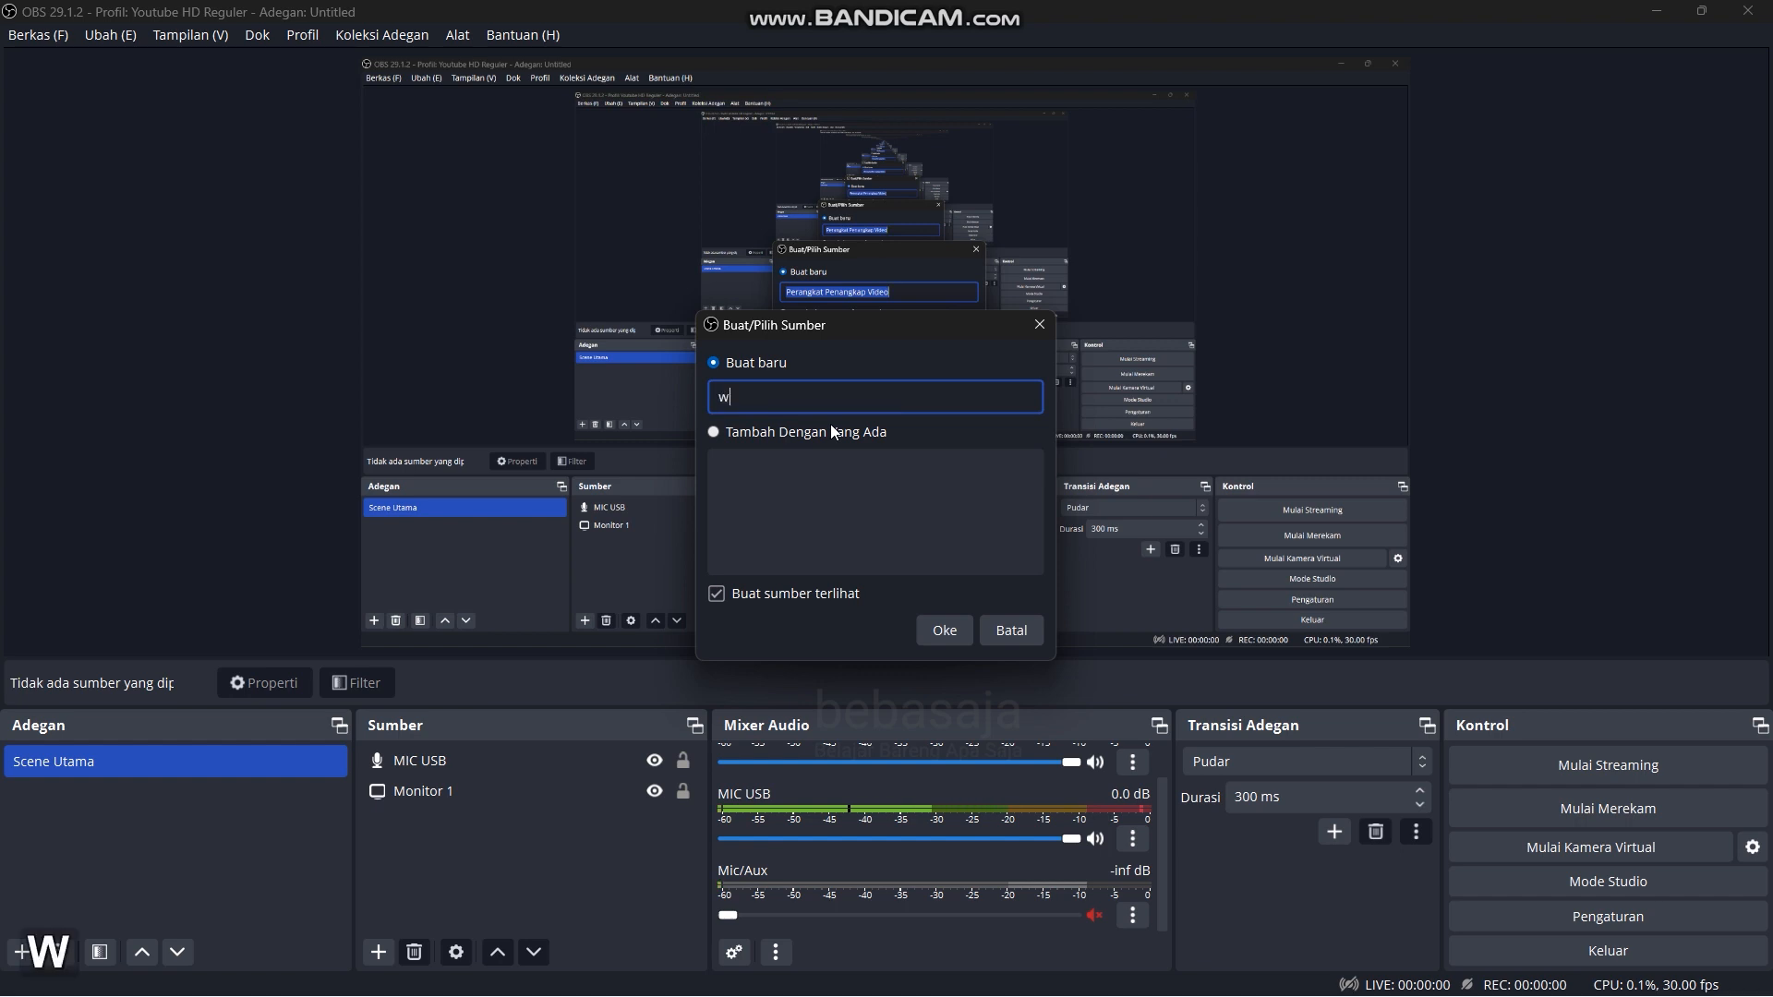
key(BackSpace)
key(BackSpace)
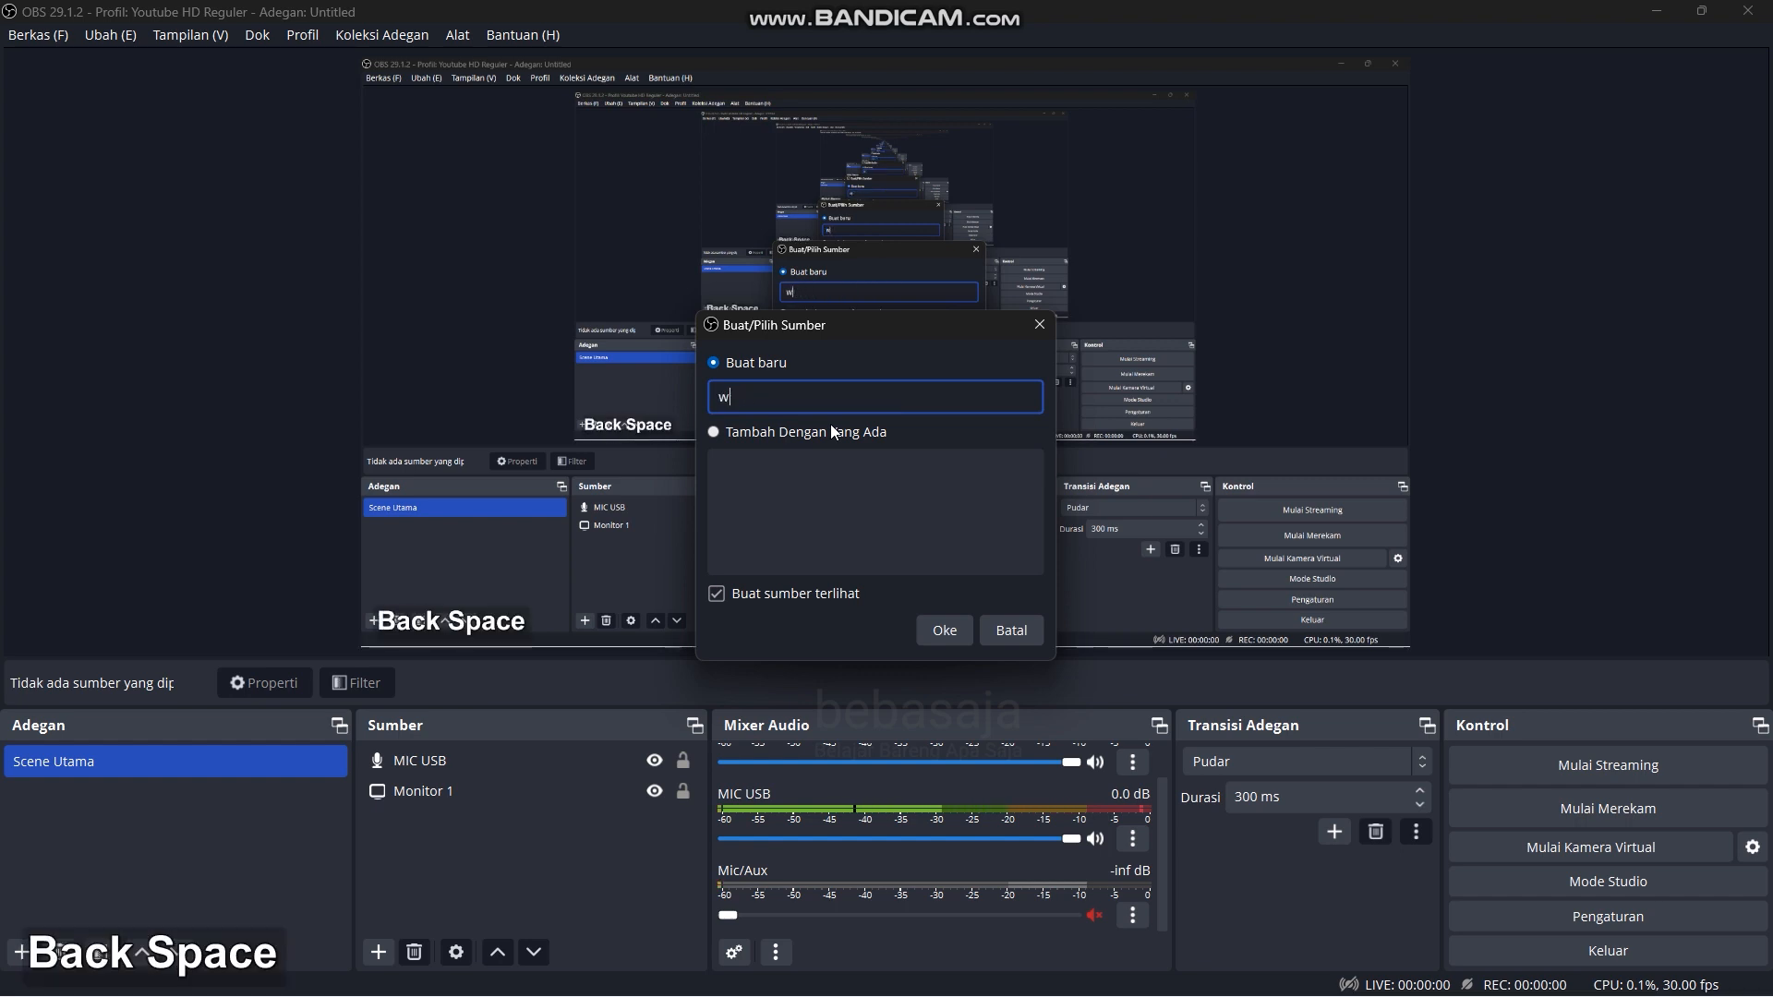
text(ebcam)
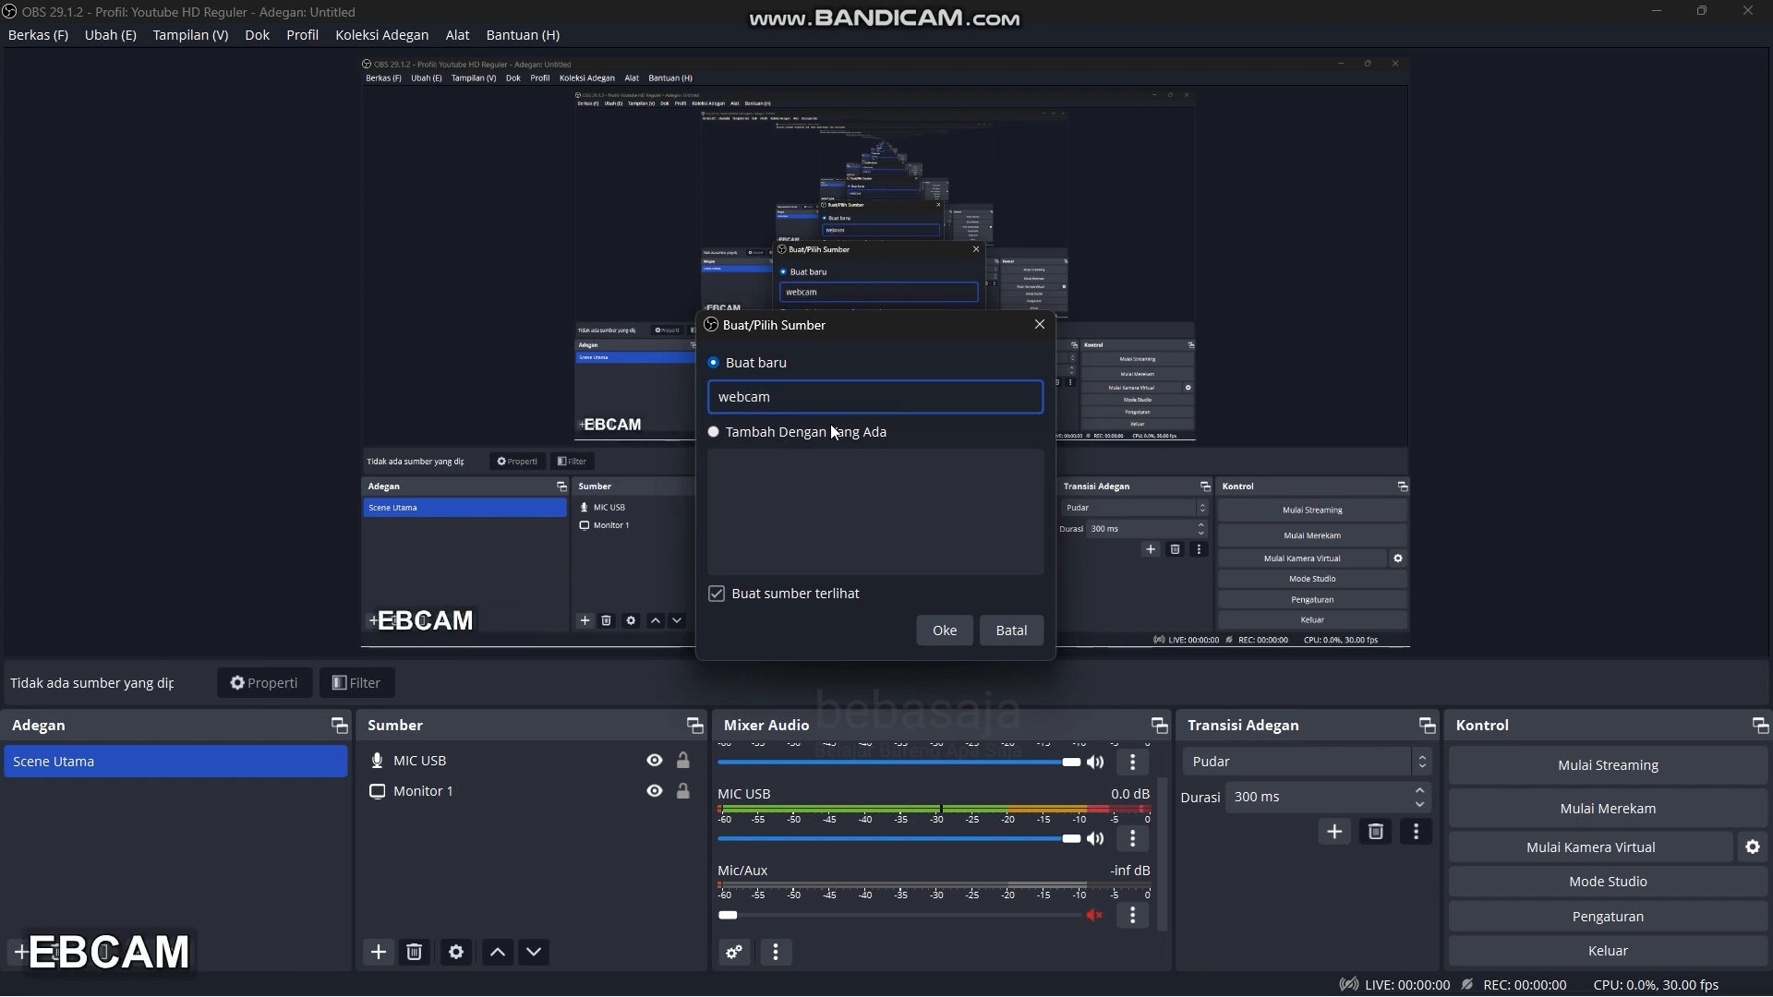
click(947, 628)
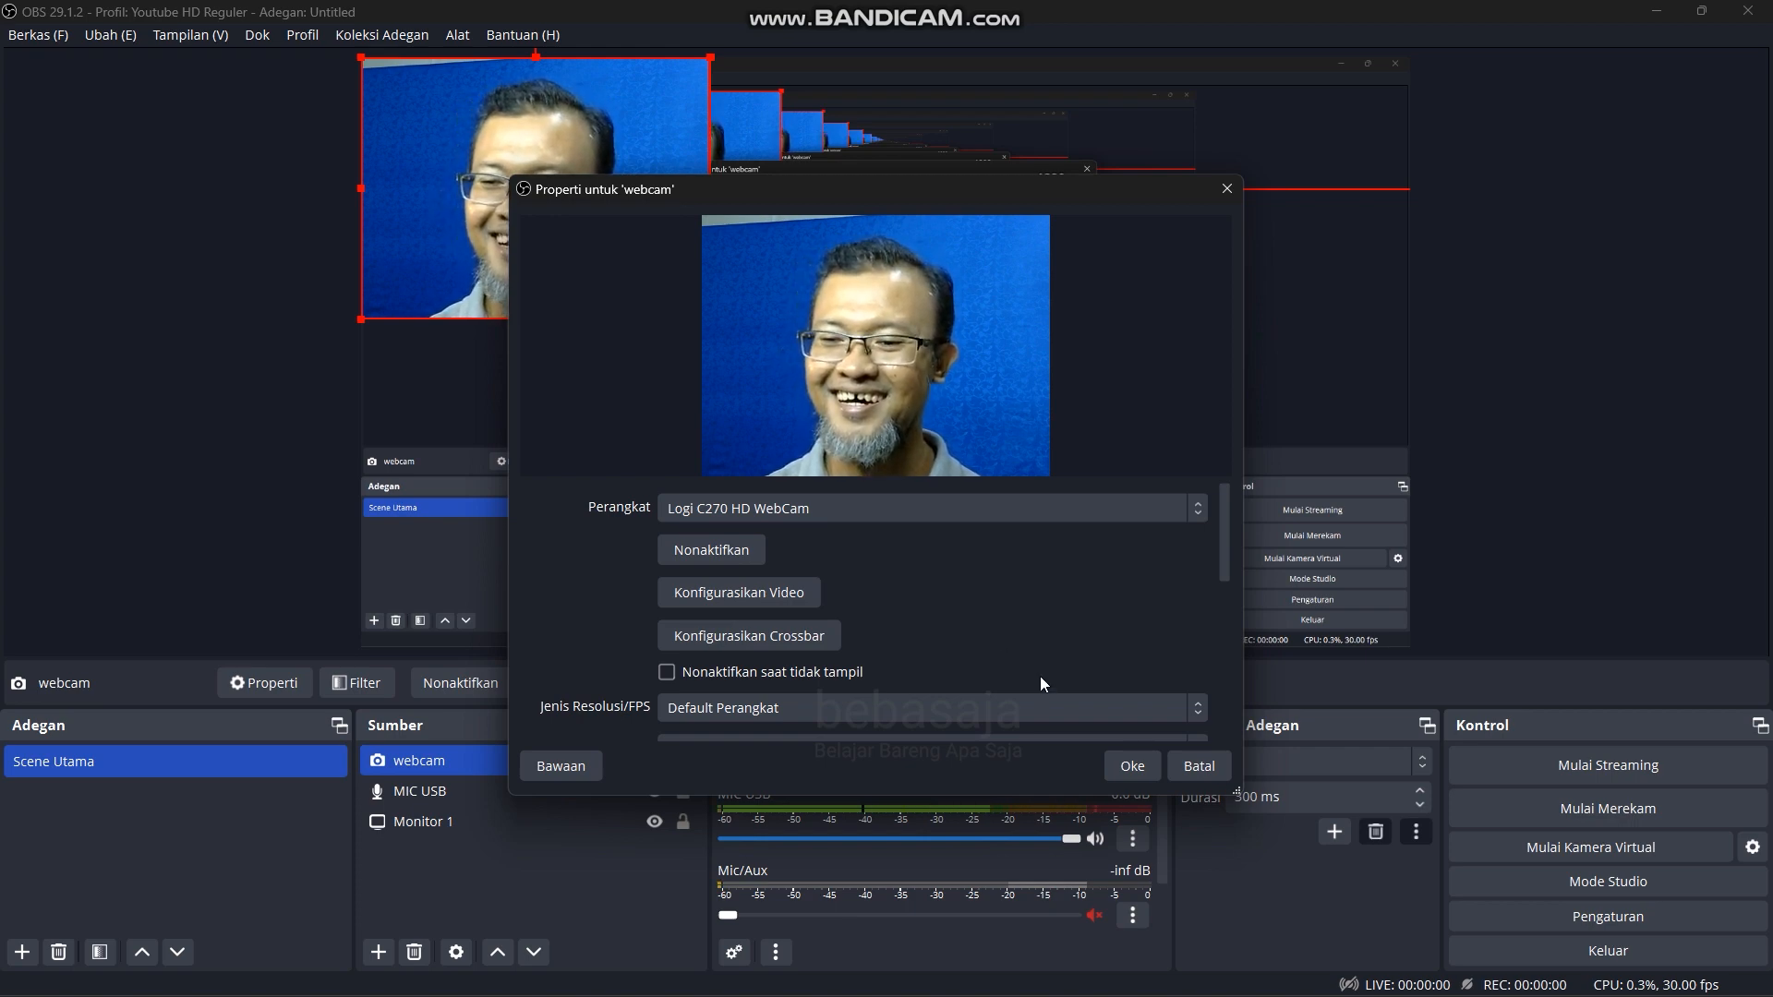
Step: Review the webcam source's video and audio options for the Logi C270 HD WebCam and confirm the properties with the defaults
drag(1223, 519, 1239, 694)
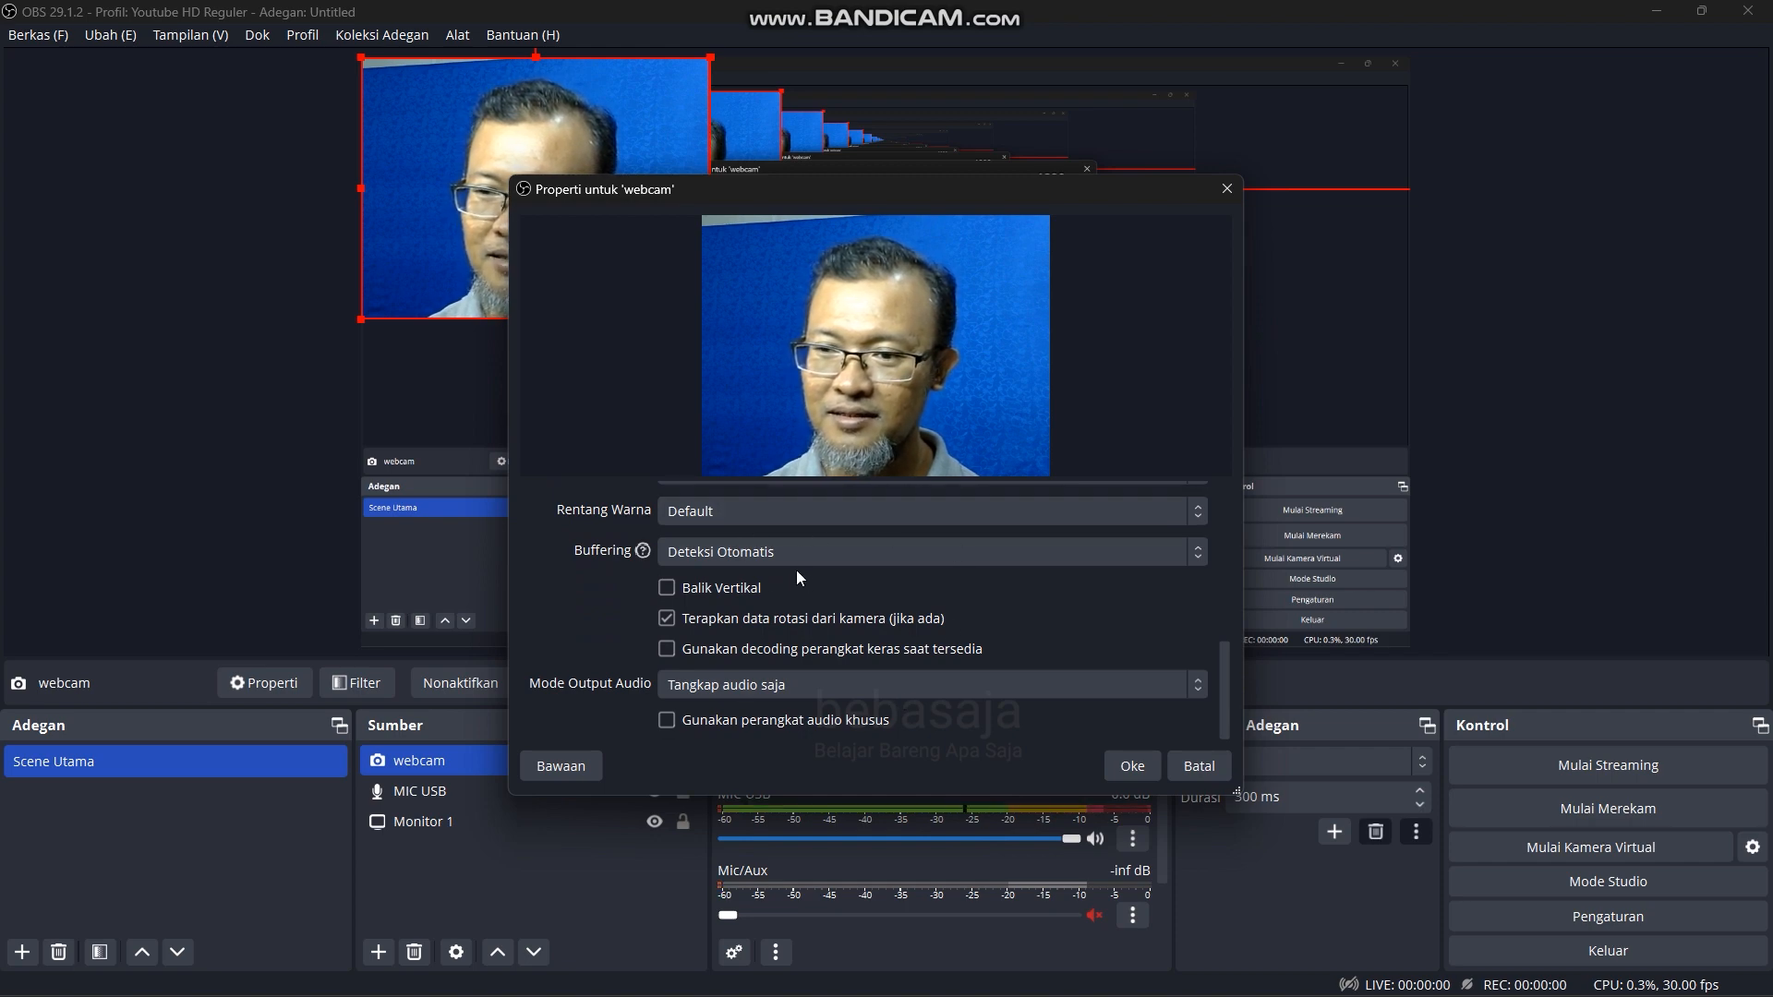
scroll(1025, 594, up, 2)
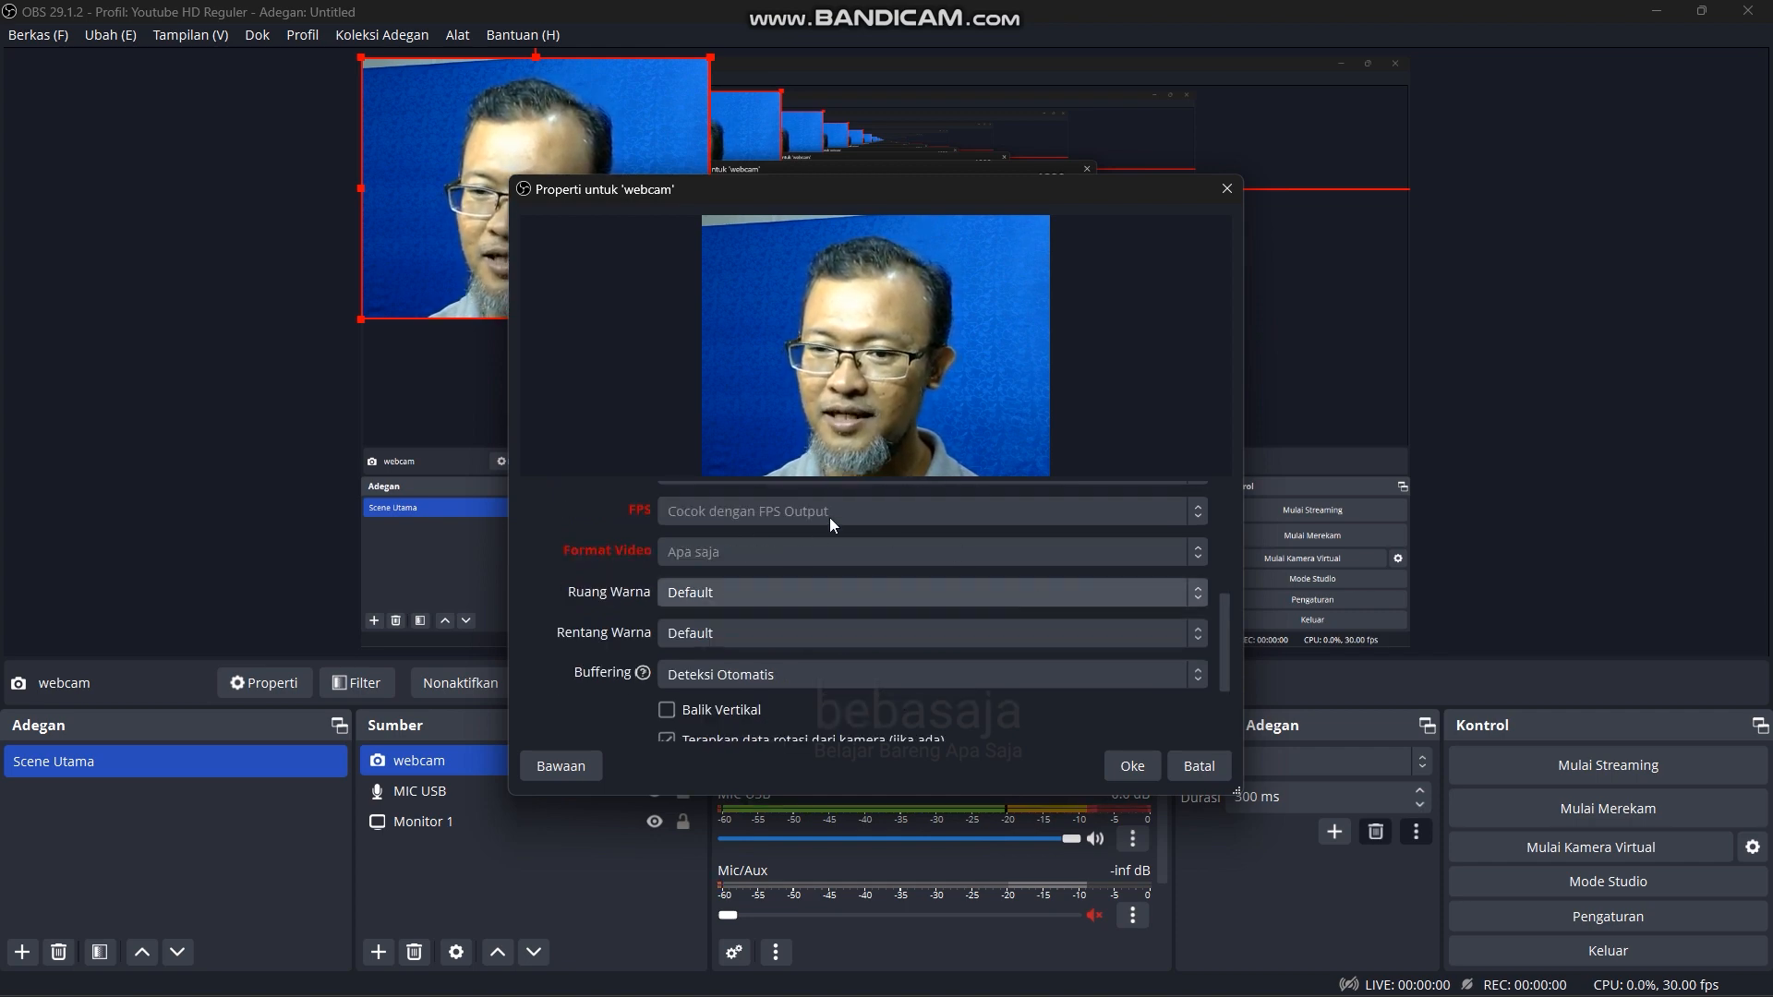
scroll(837, 614, down, 1)
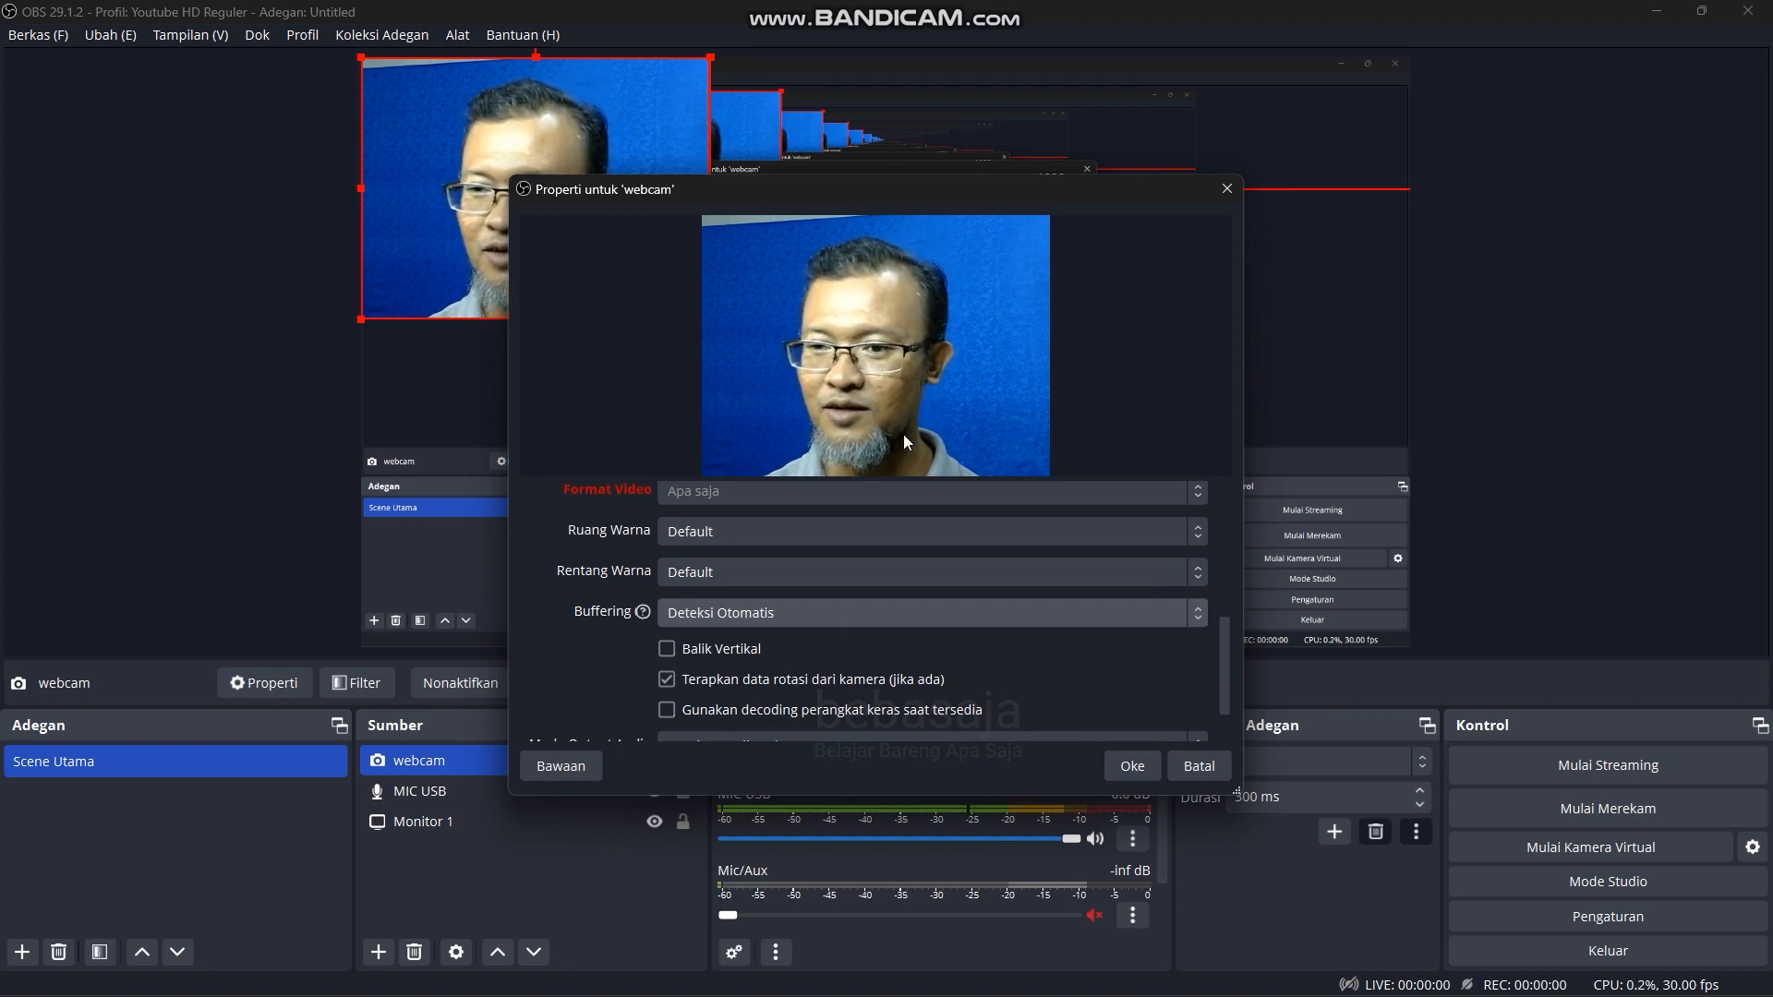
scroll(975, 502, down, 1)
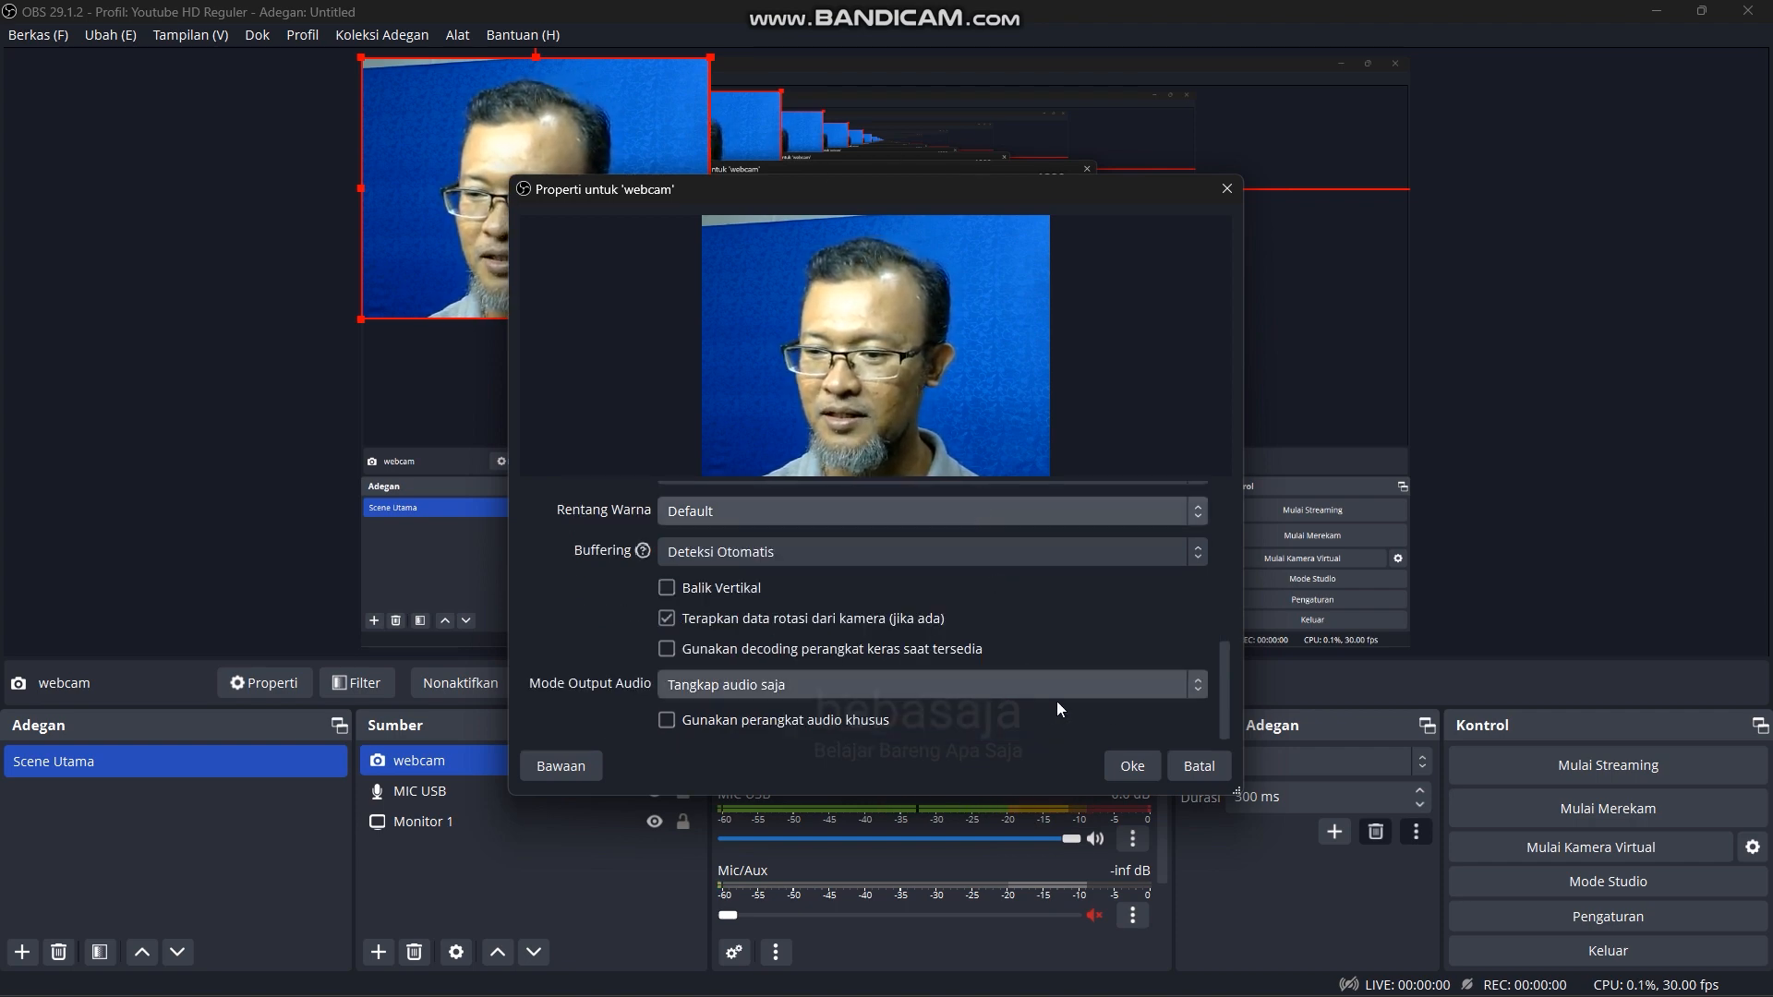
click(1133, 766)
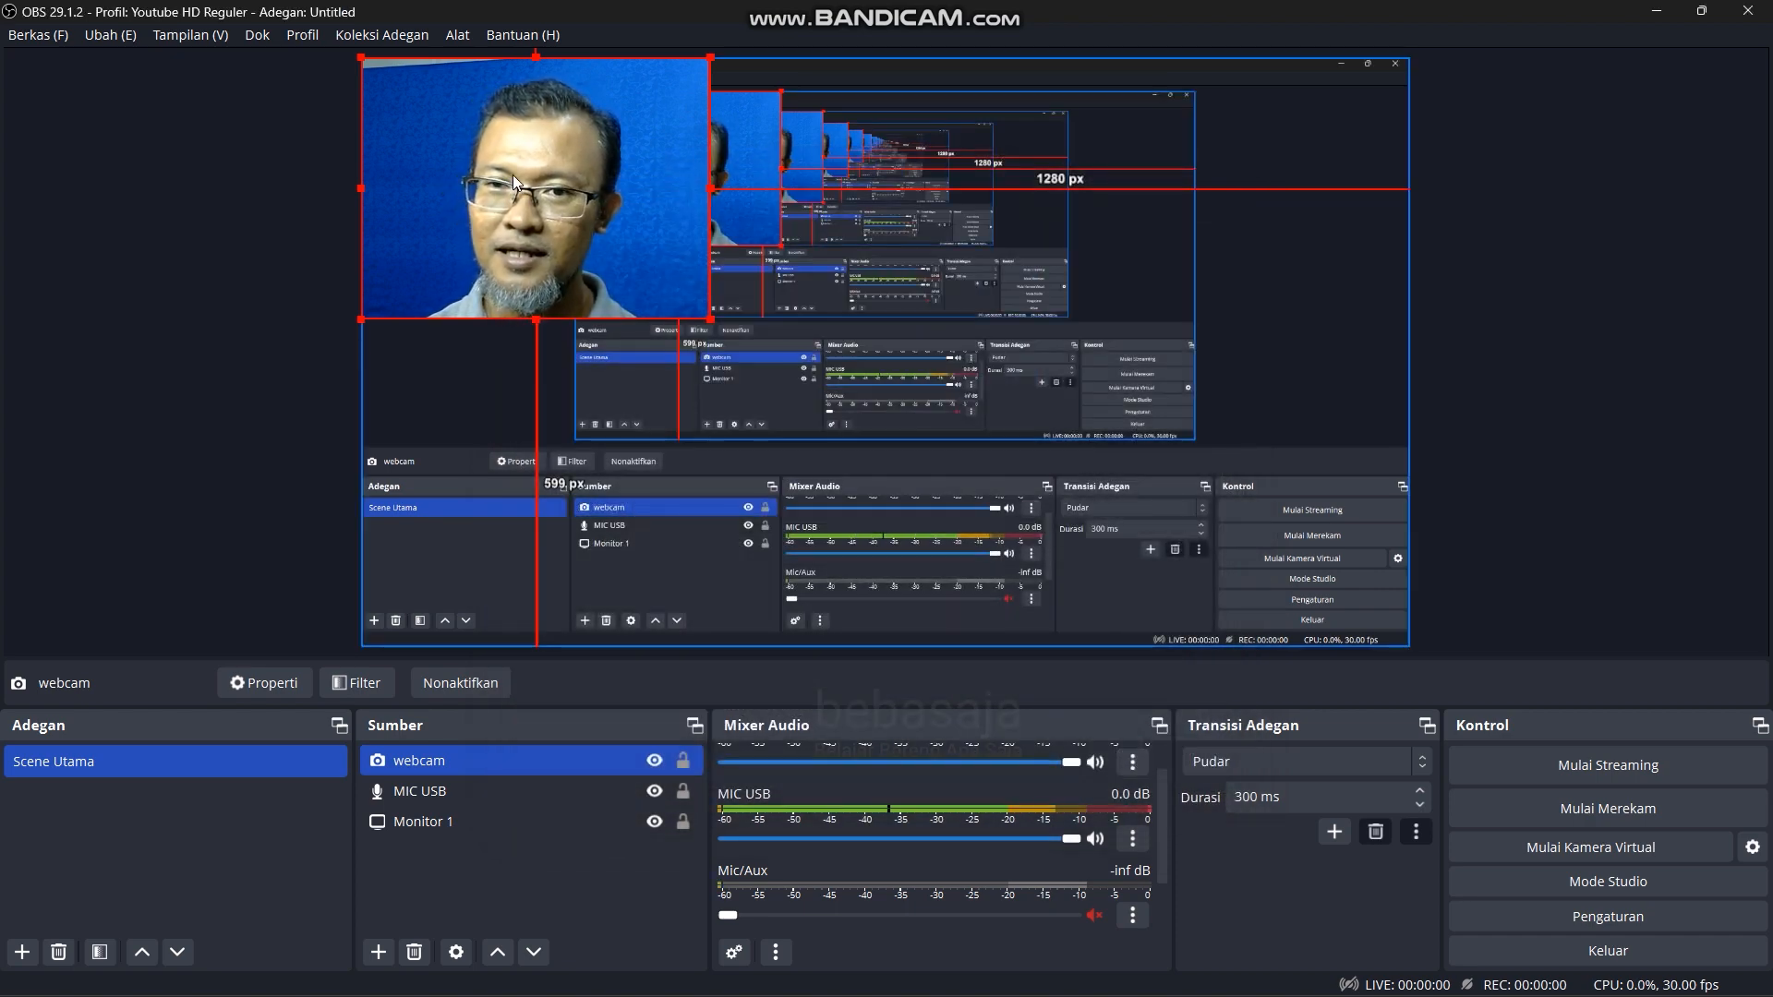
Step: Move the webcam image to the canvas's lower-right corner, crop its top, left and right edges slightly, and realign it to the corner
drag(517, 175, 1223, 506)
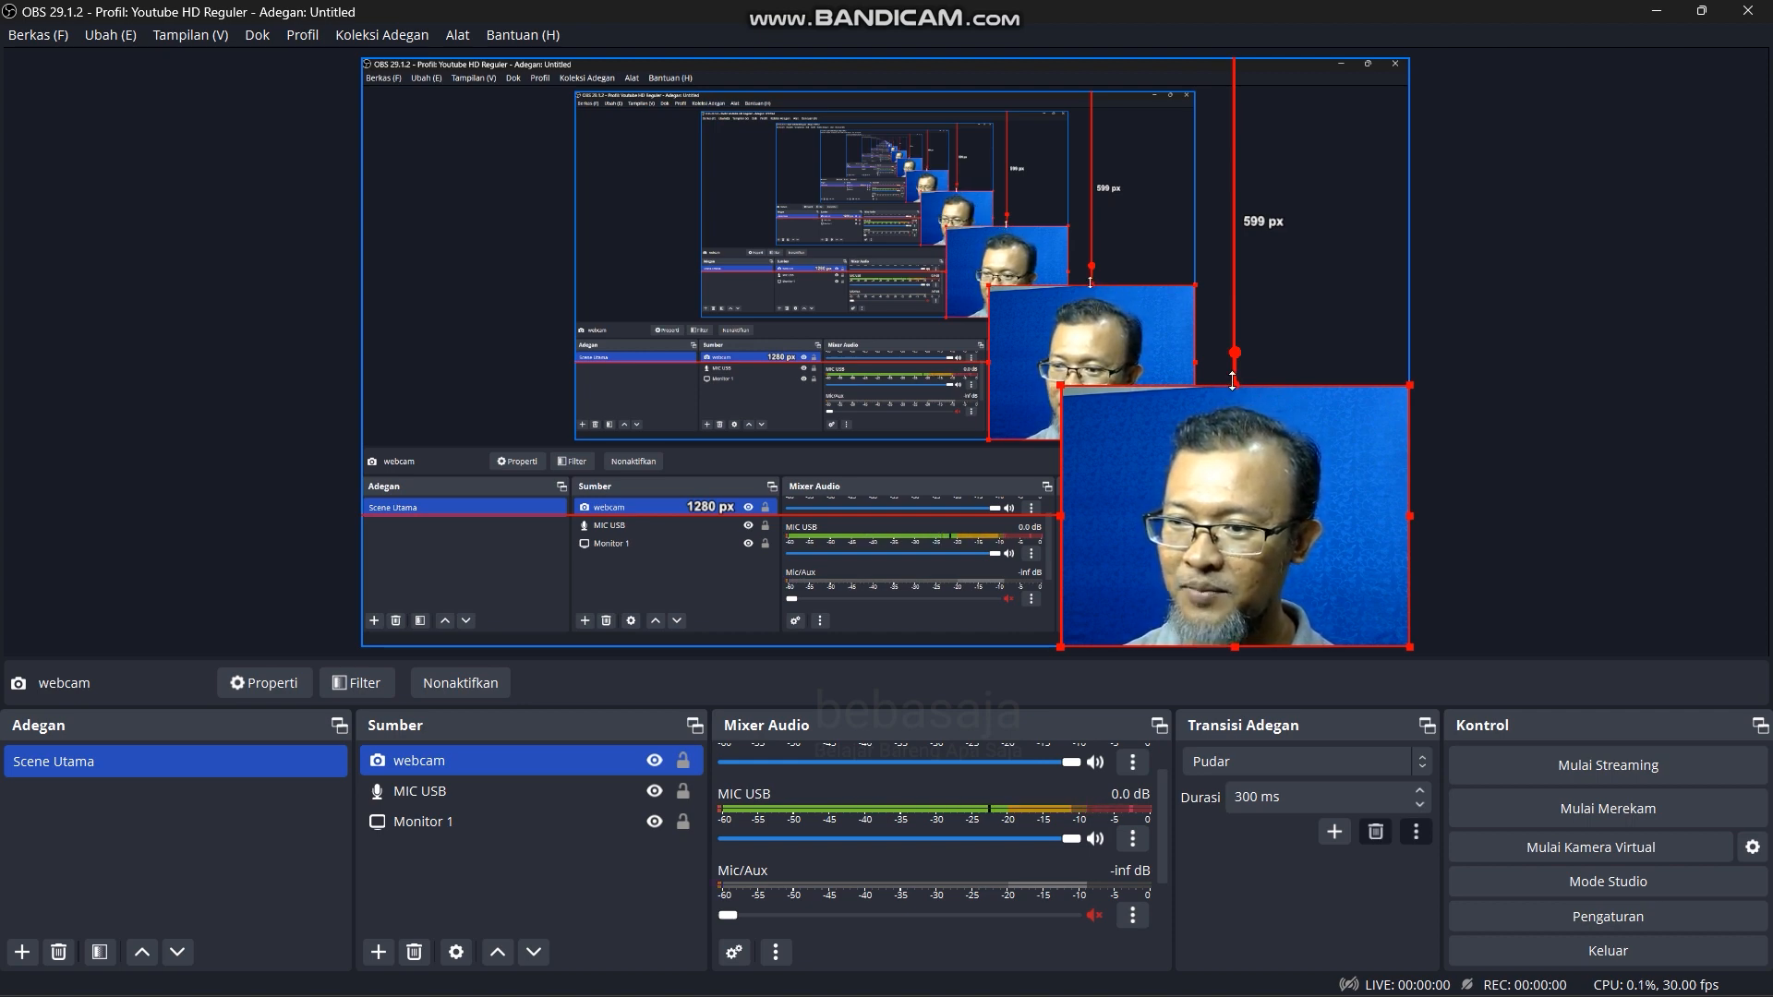
key(alt)
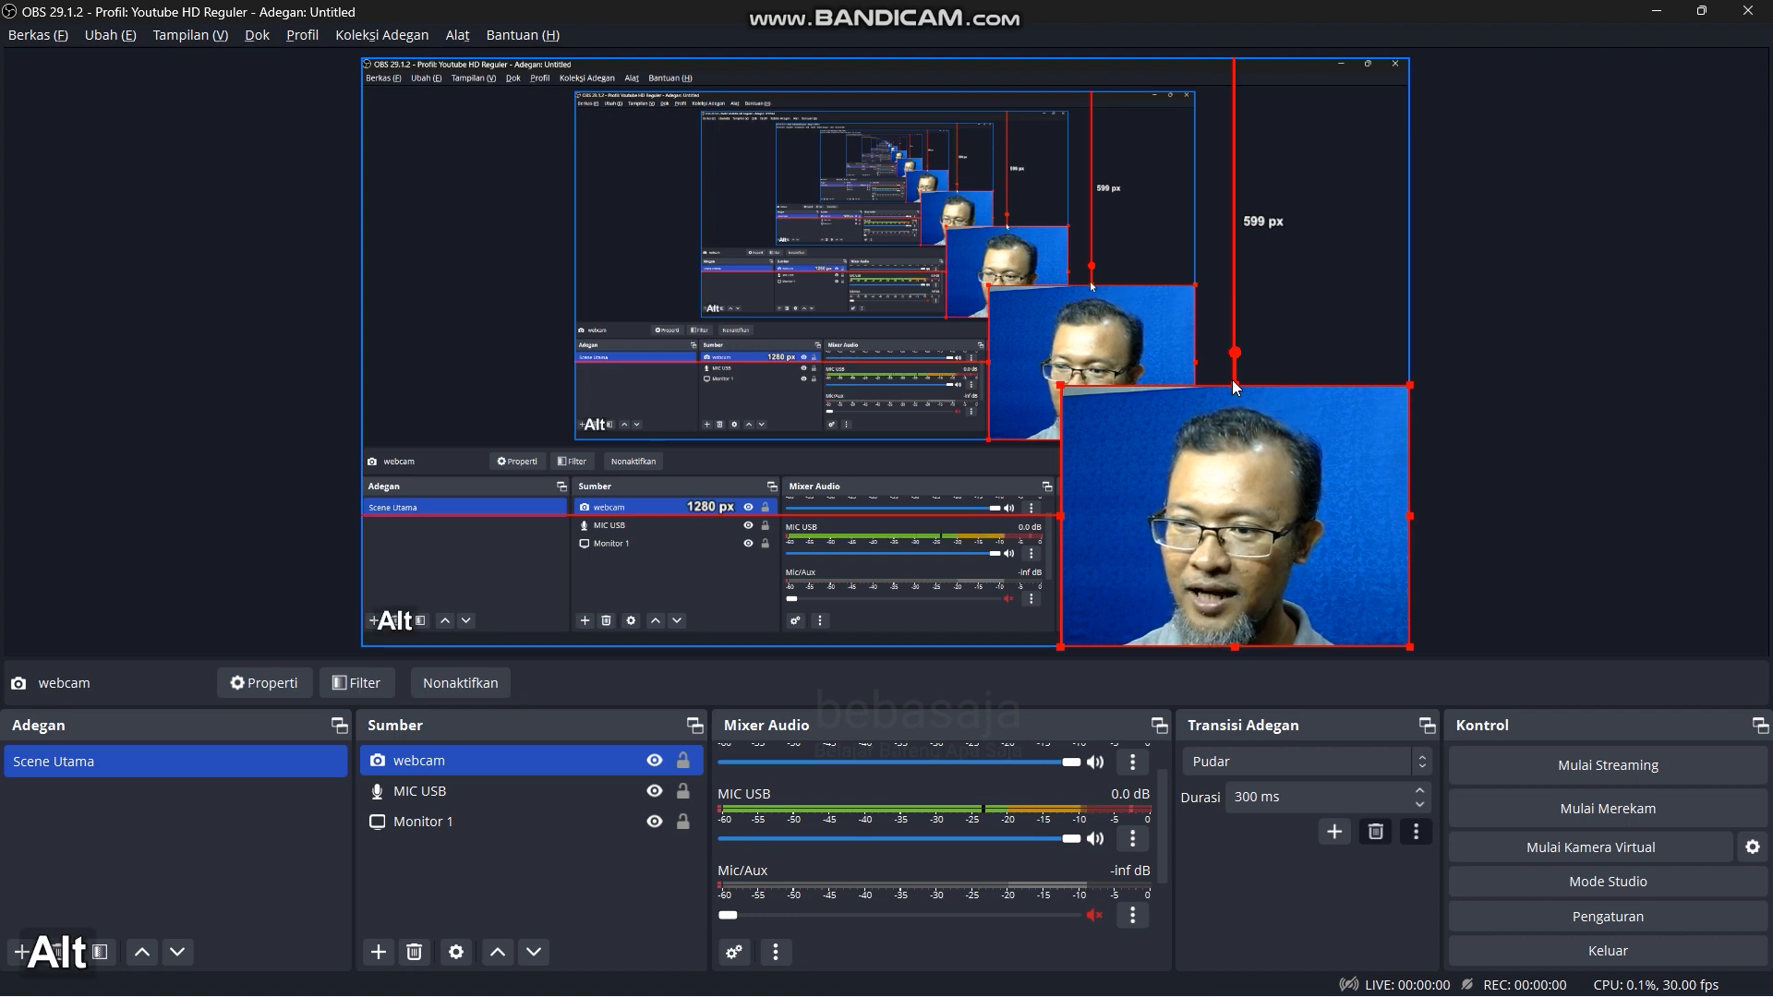
drag(1235, 384, 1237, 406)
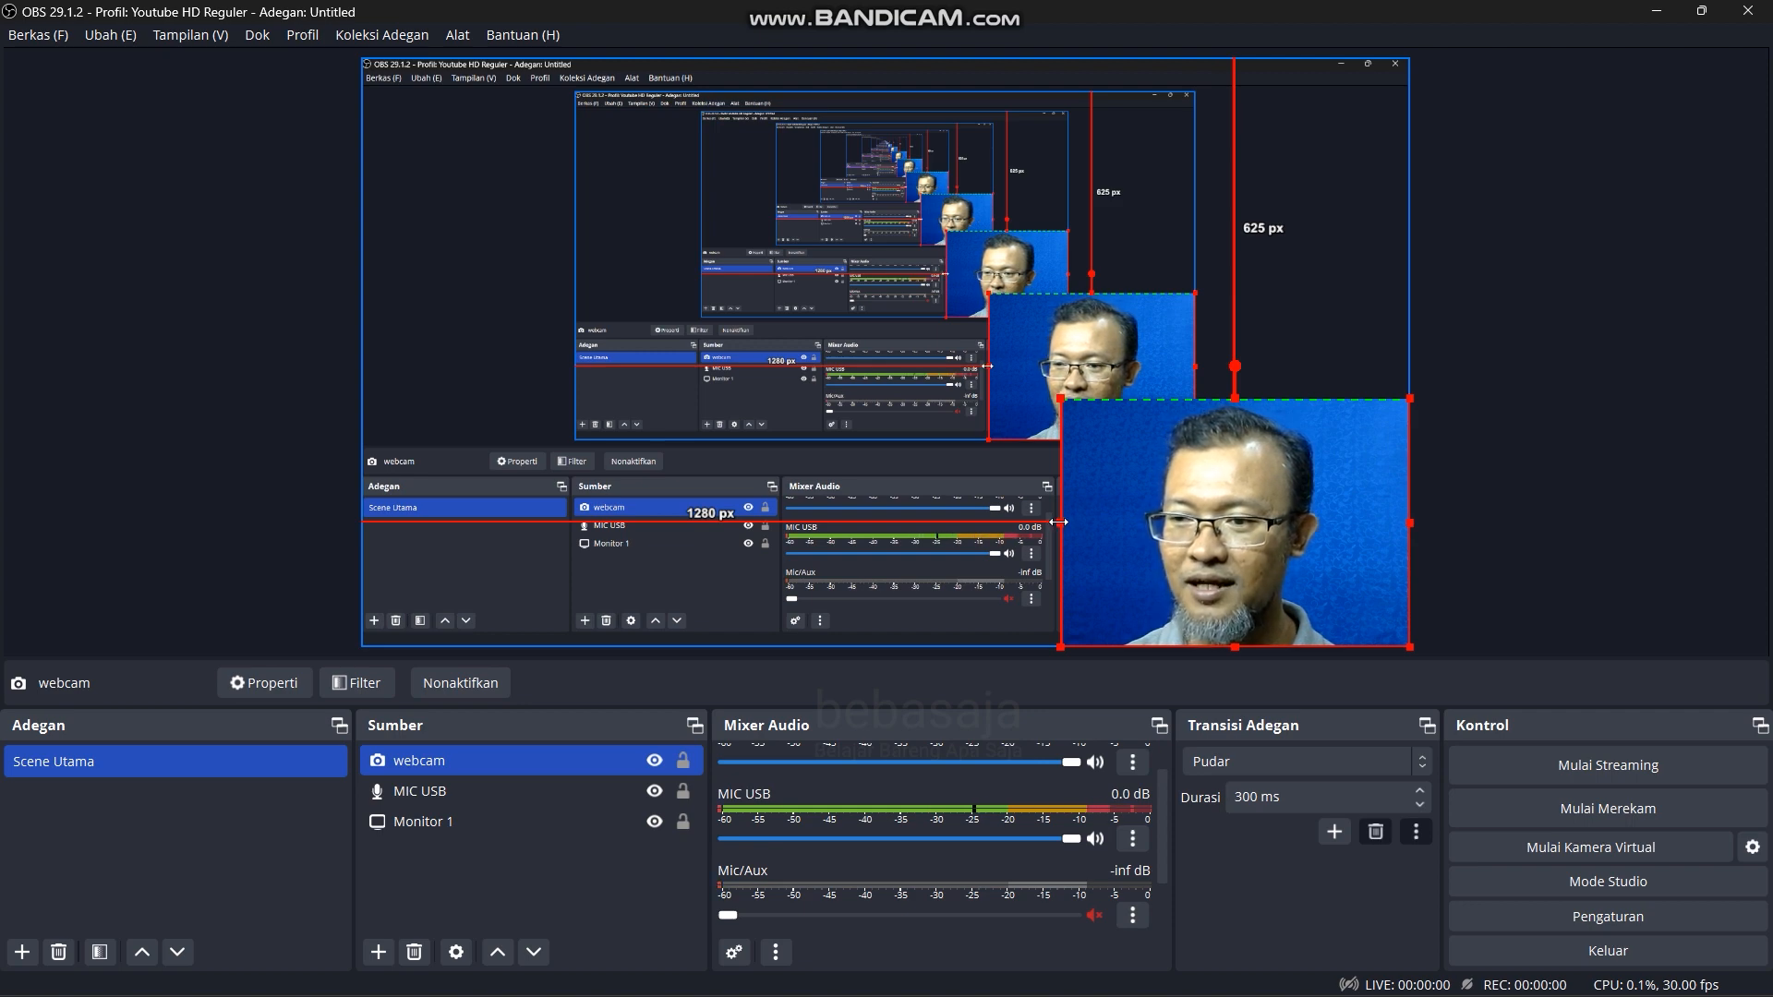
drag(1058, 523, 1080, 523)
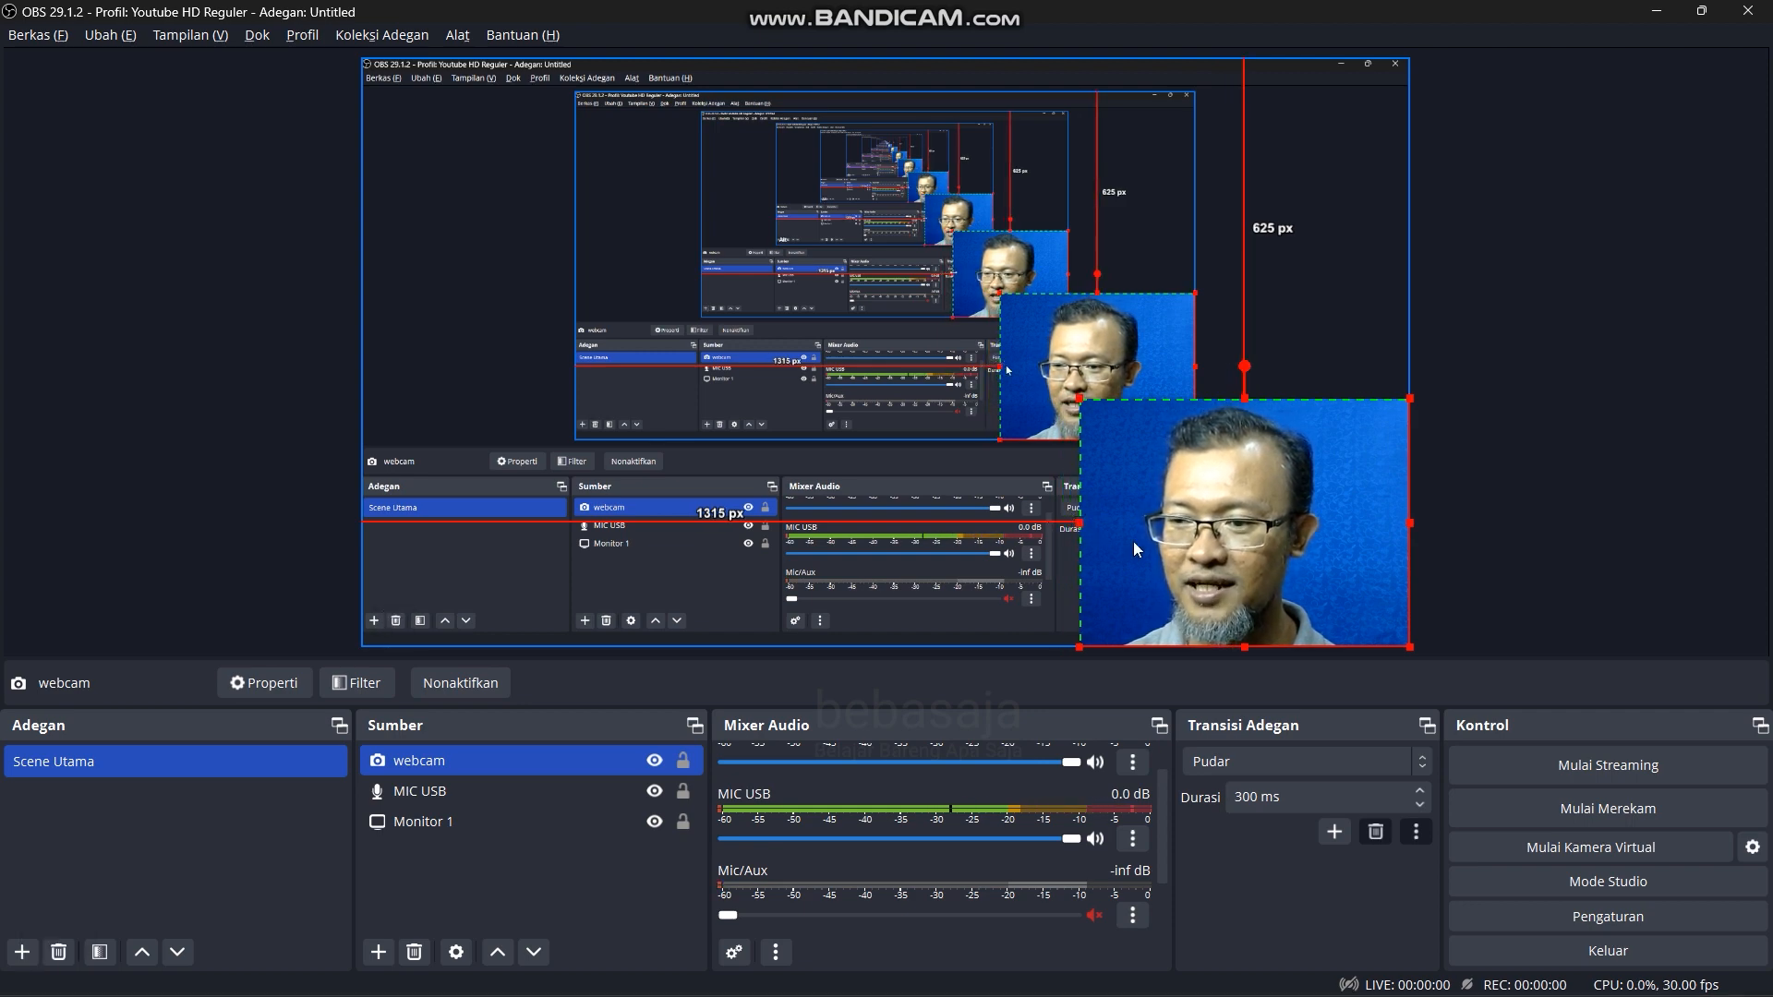
drag(1409, 523, 1392, 521)
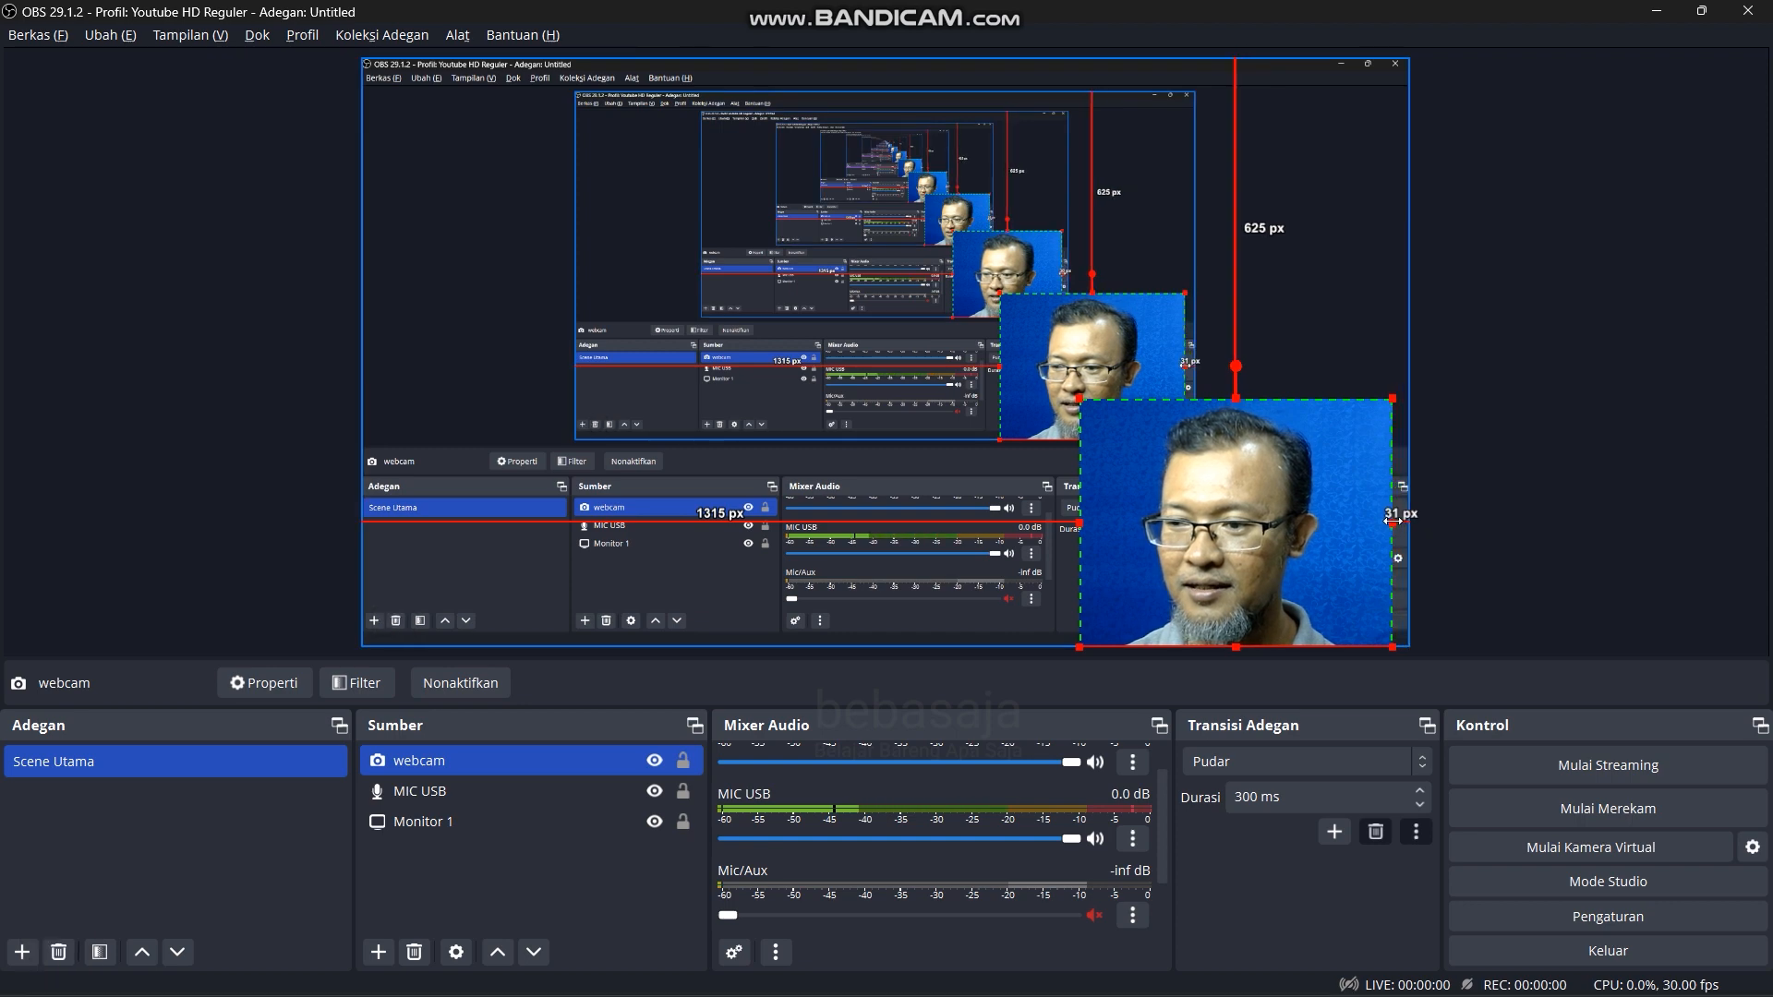
drag(1286, 567, 1304, 567)
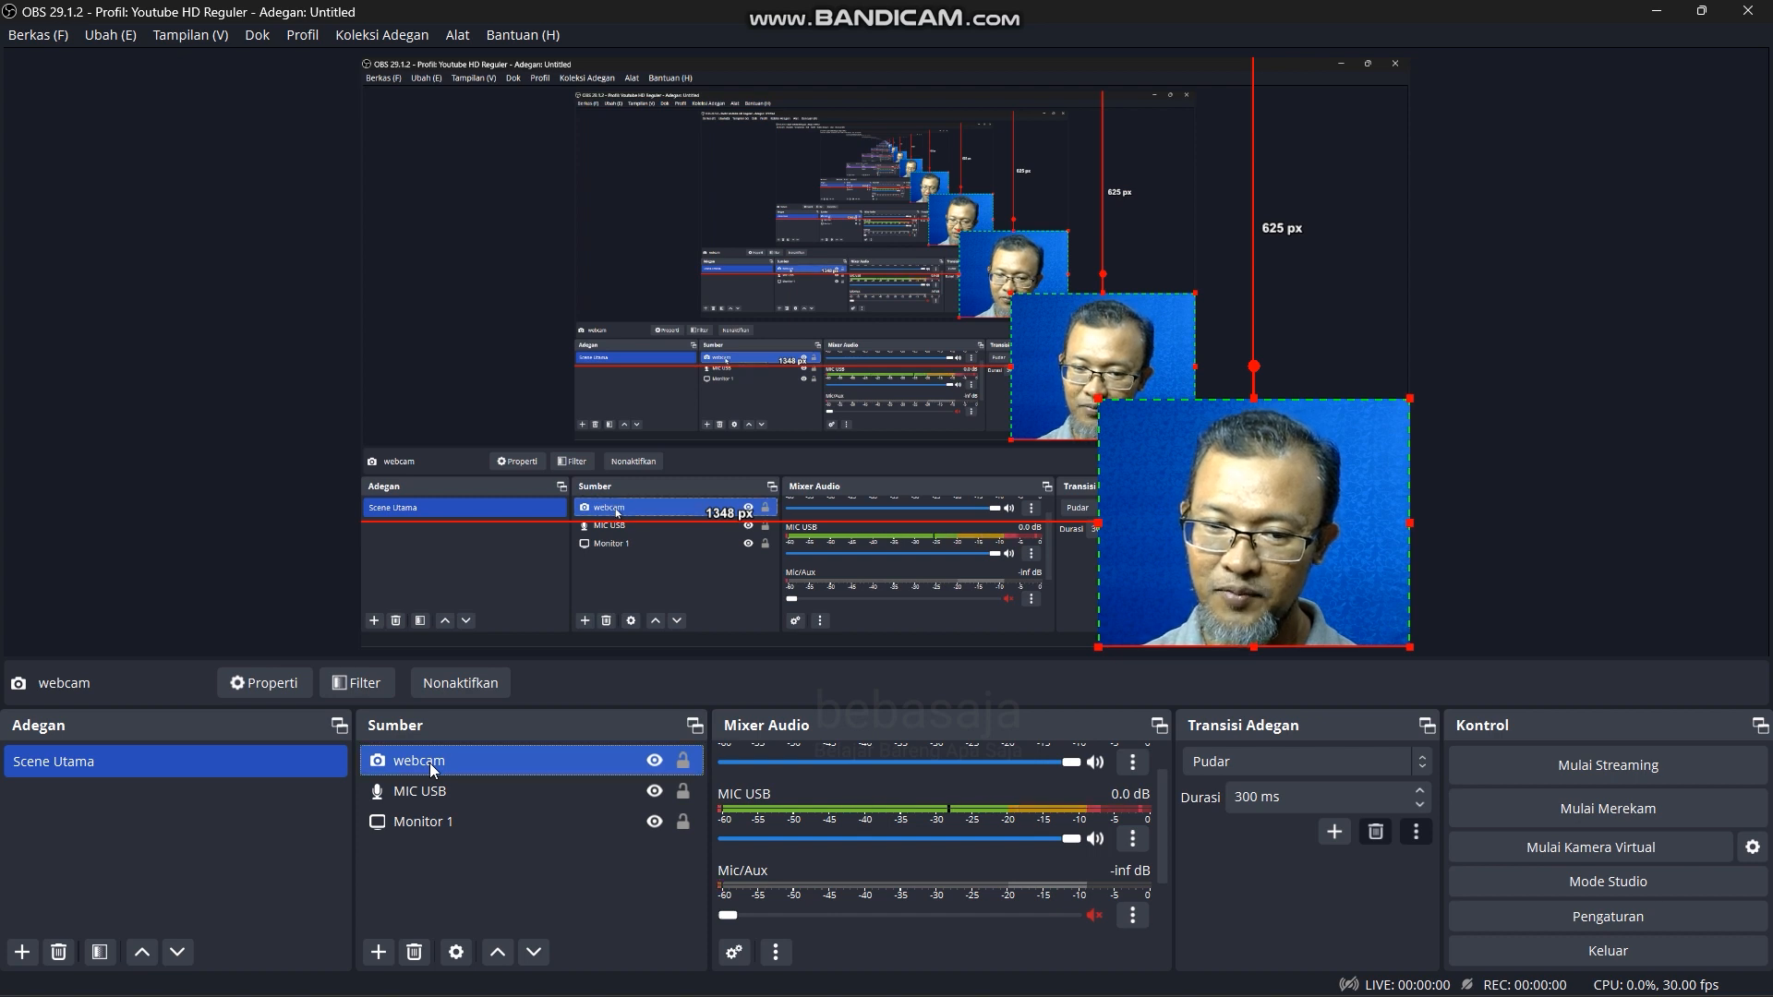
Step: Add a Chroma Key effect filter with its default name to the webcam source and set the key color type to Biru
click(374, 684)
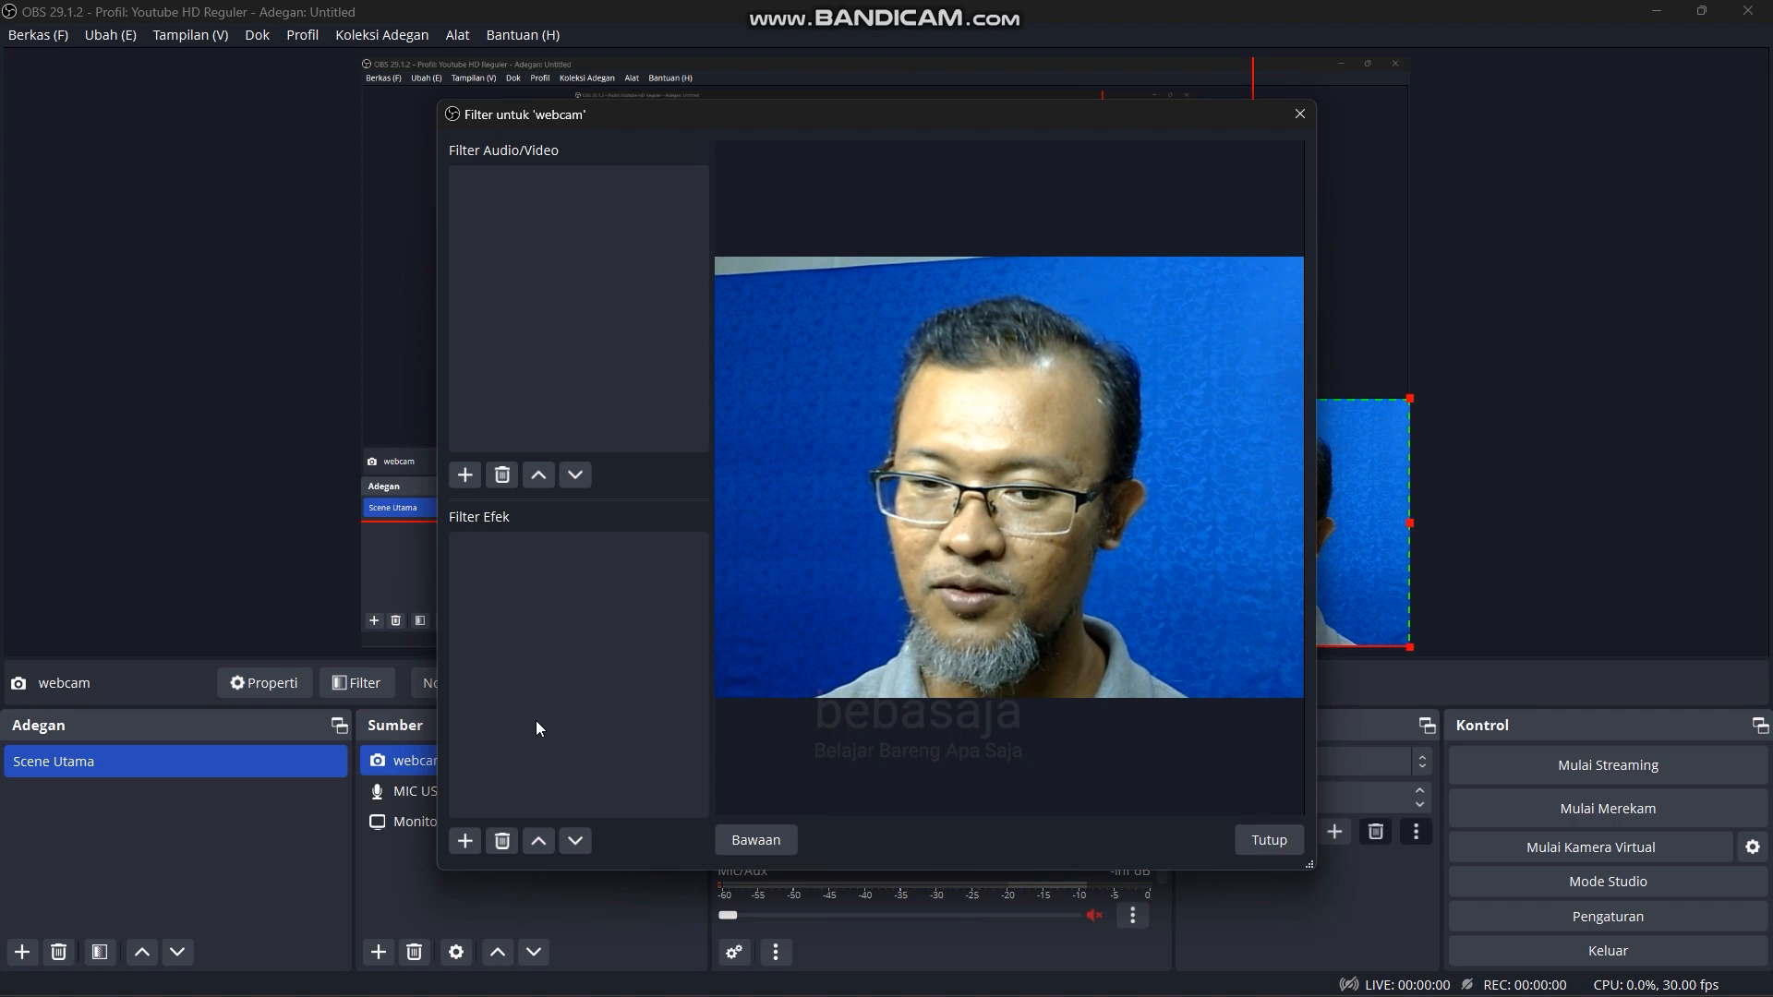
click(466, 842)
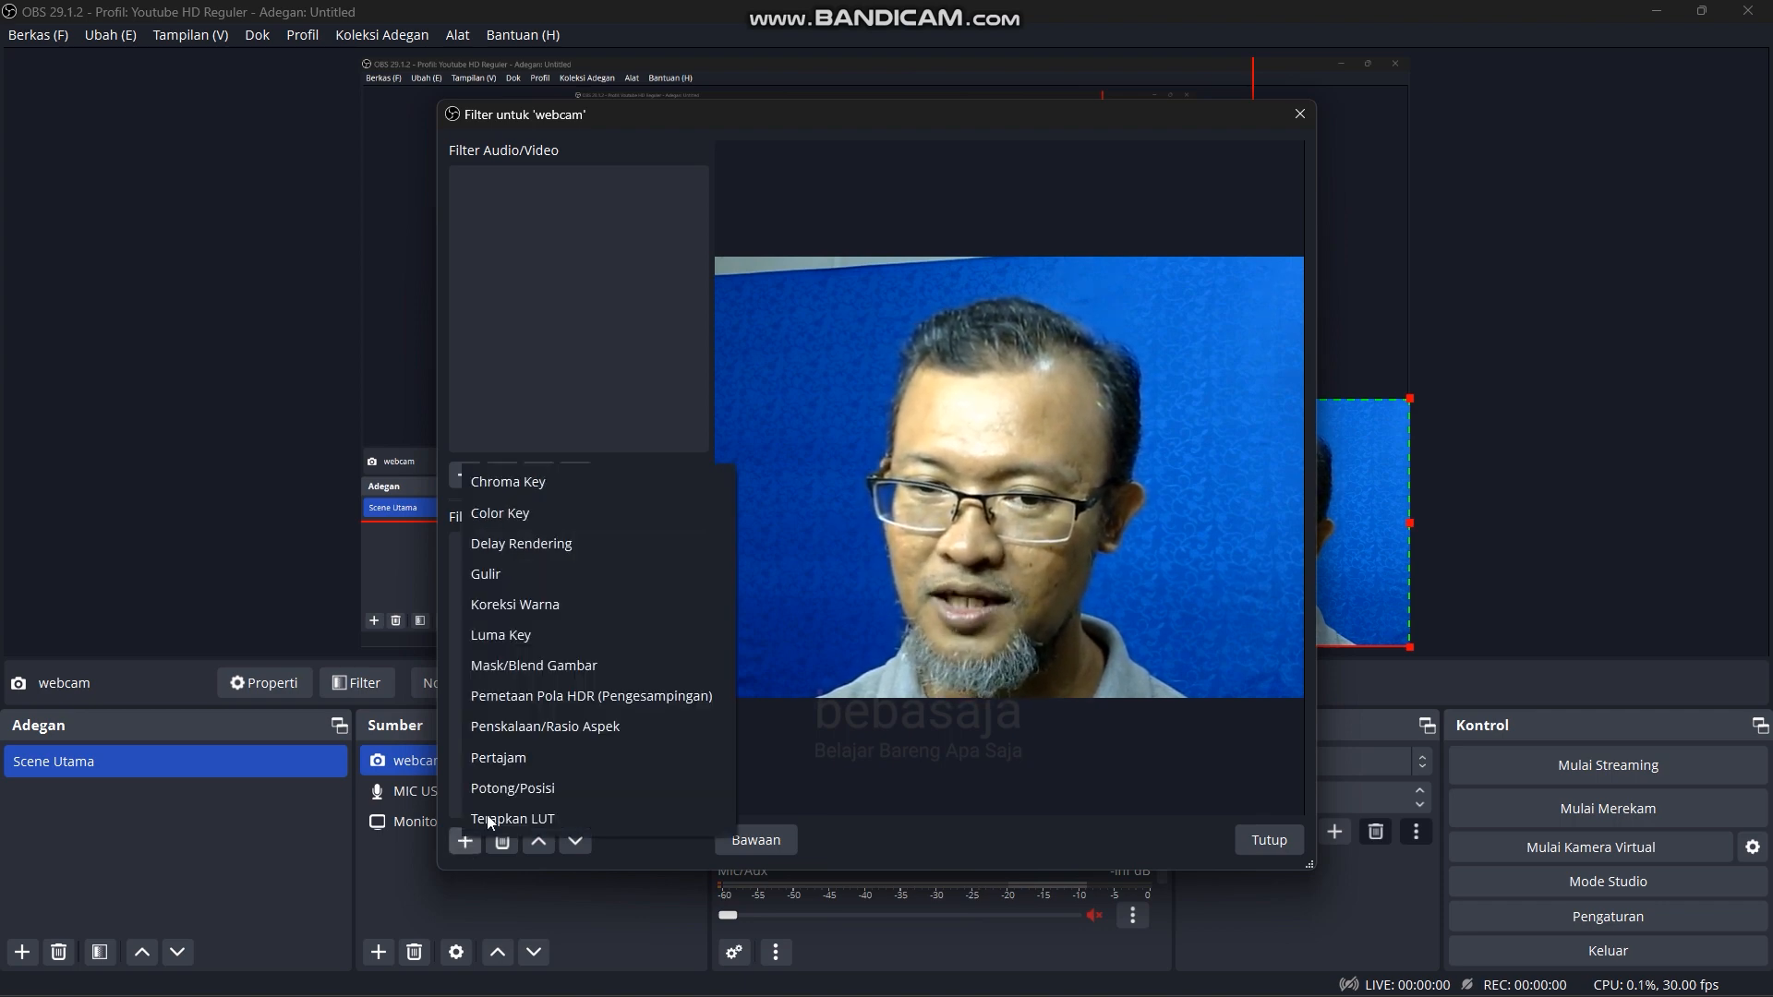
click(568, 484)
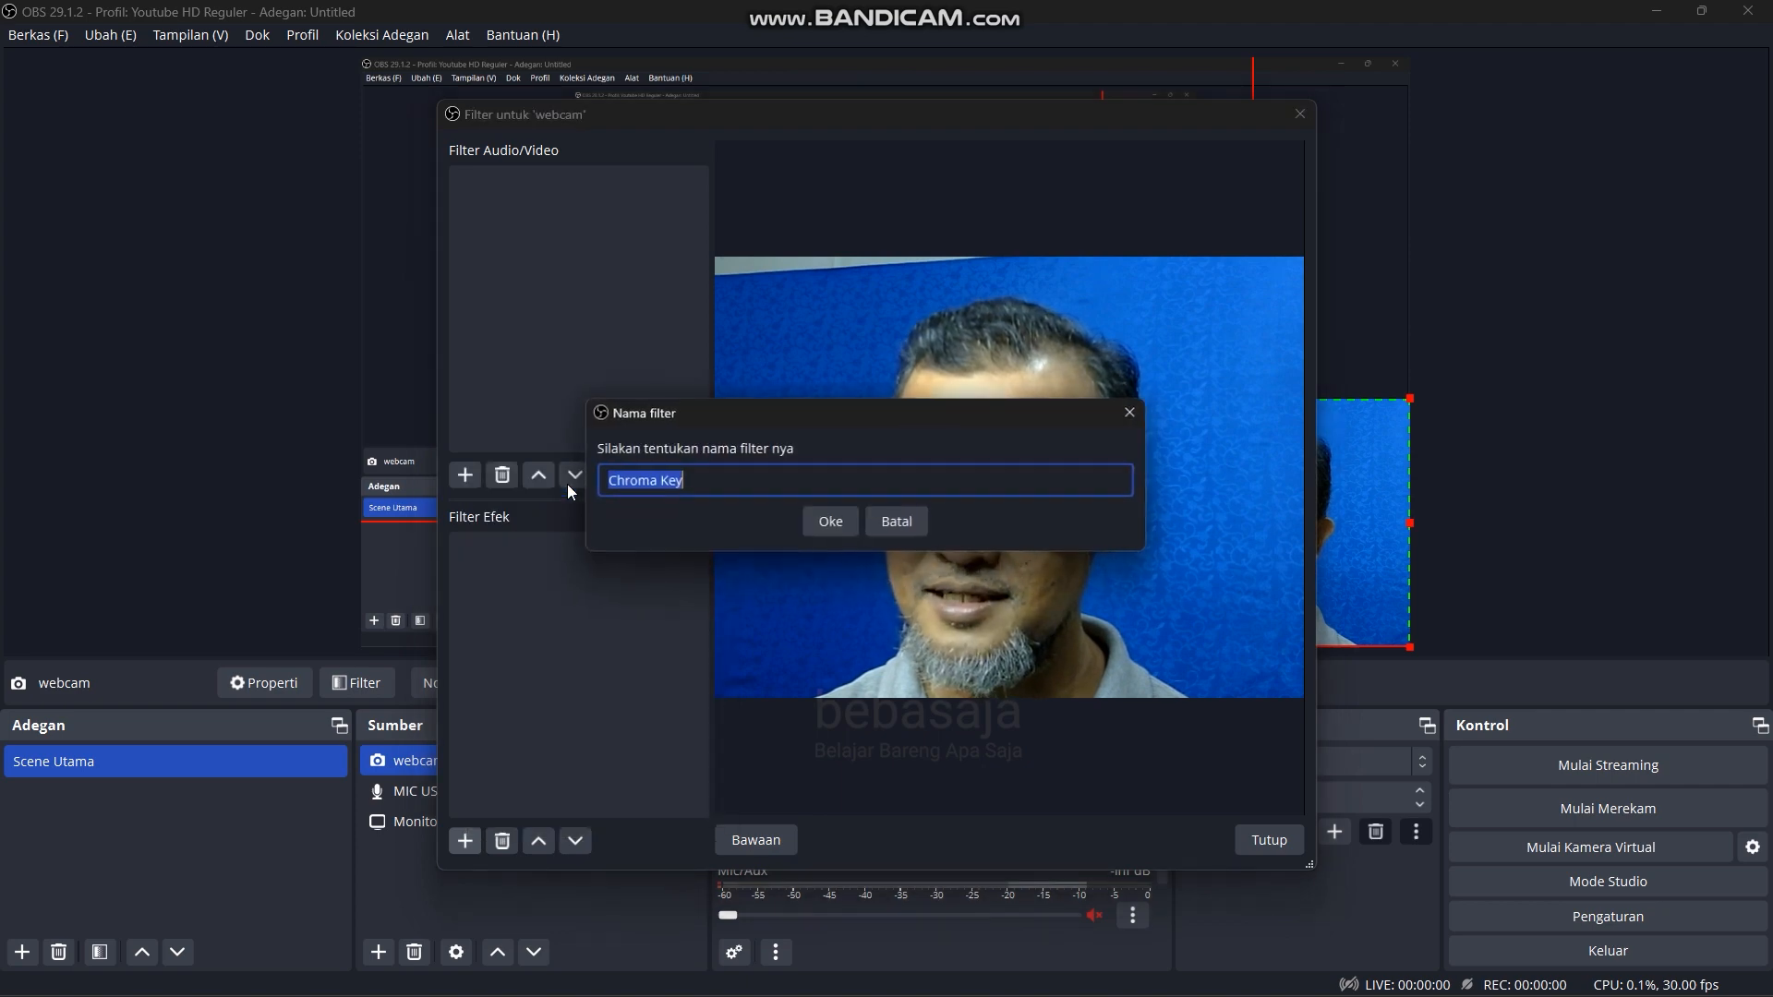
click(826, 523)
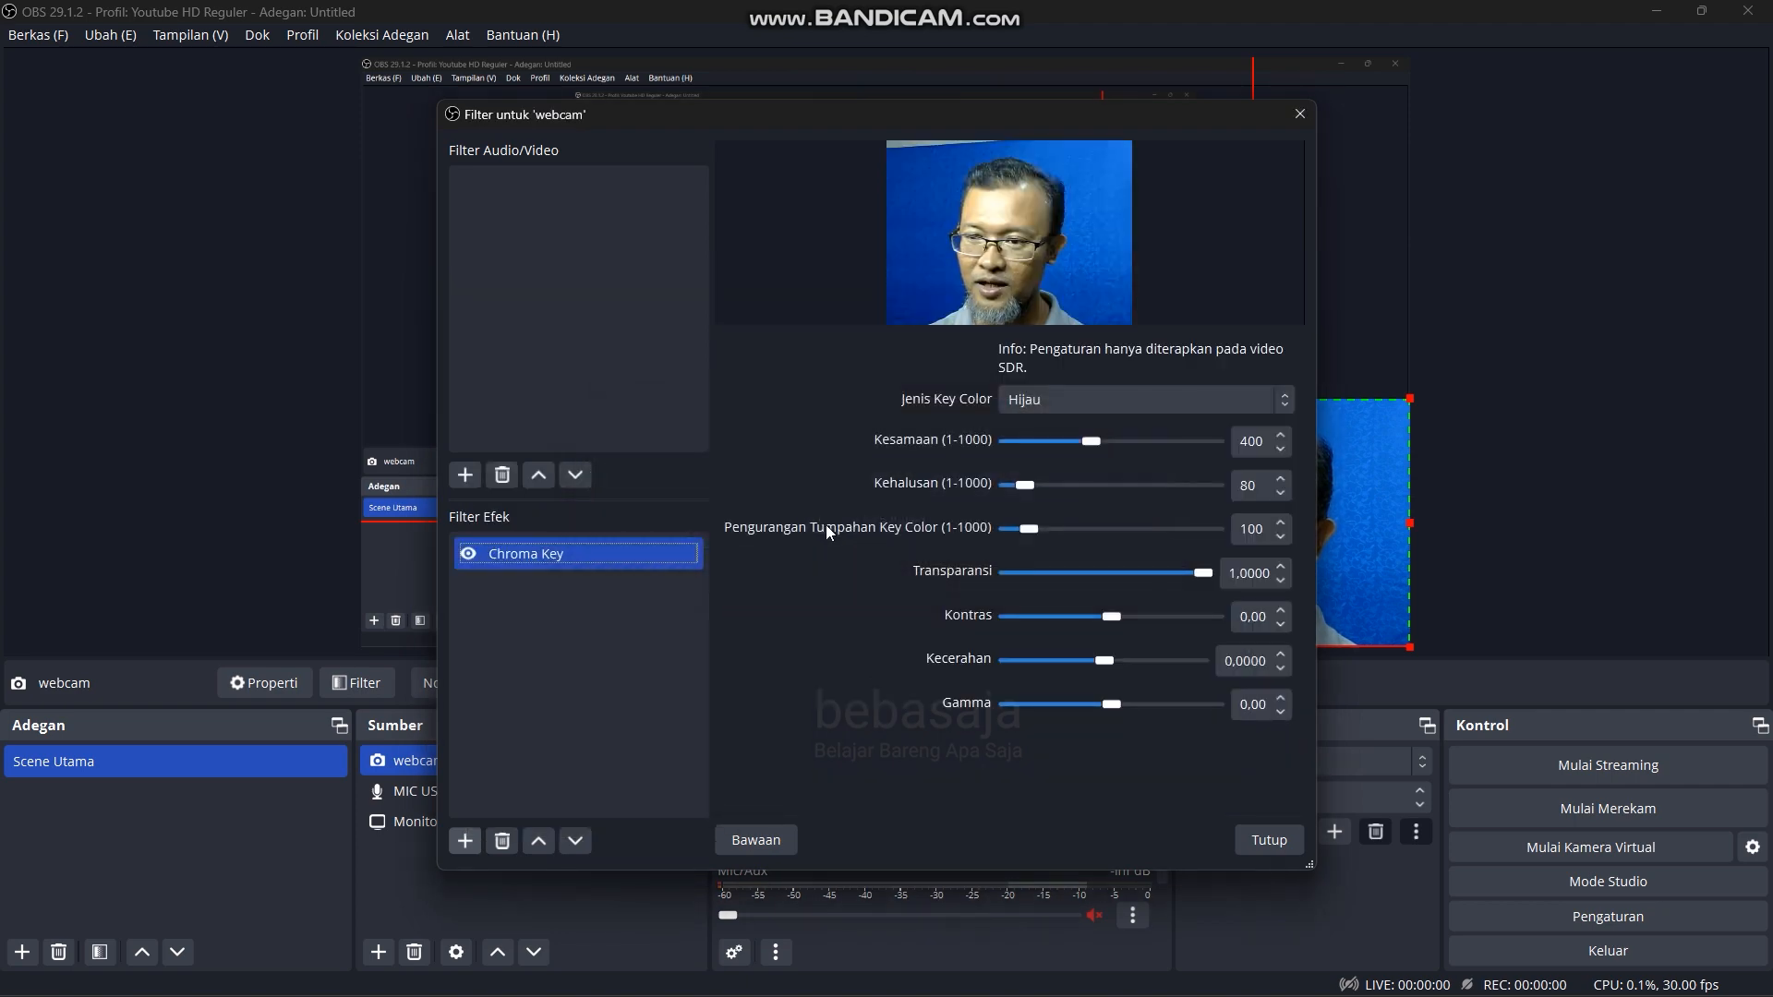
click(1099, 399)
click(1090, 442)
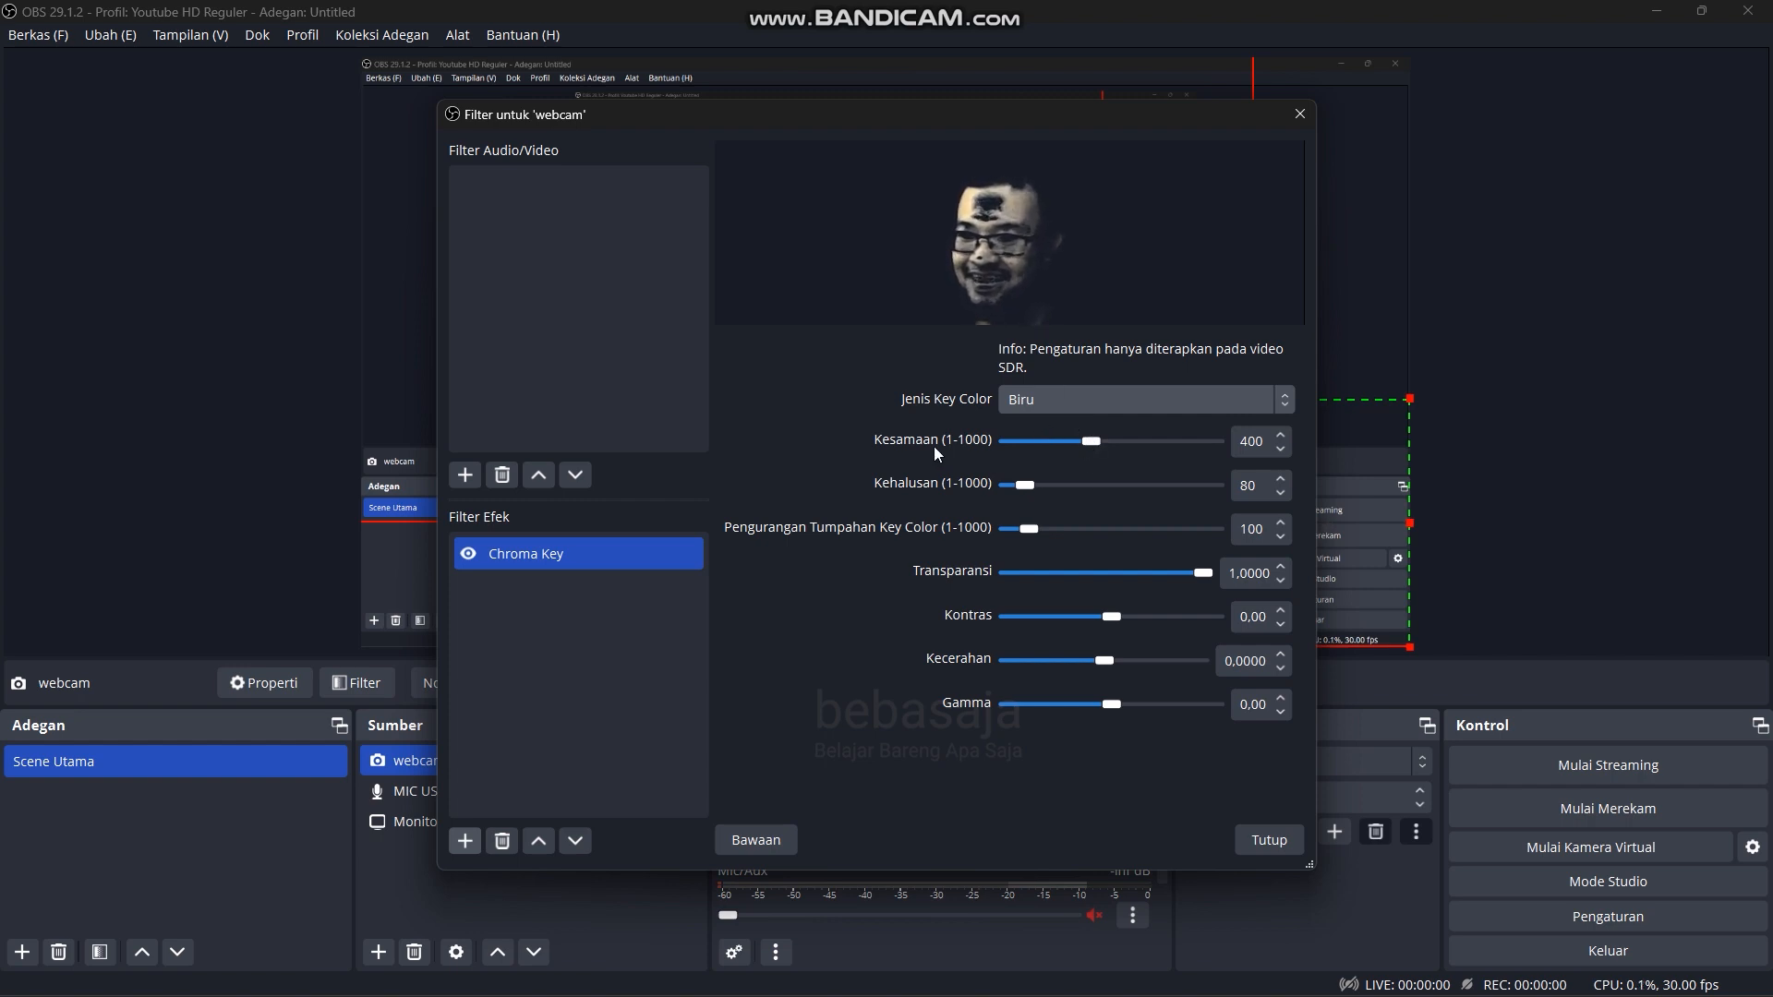
Step: Set the Chroma Key's Kesamaan to 224, Kehalusan to 65 and Pengurangan Tumpahan Key Color to 65
drag(1090, 440, 1066, 442)
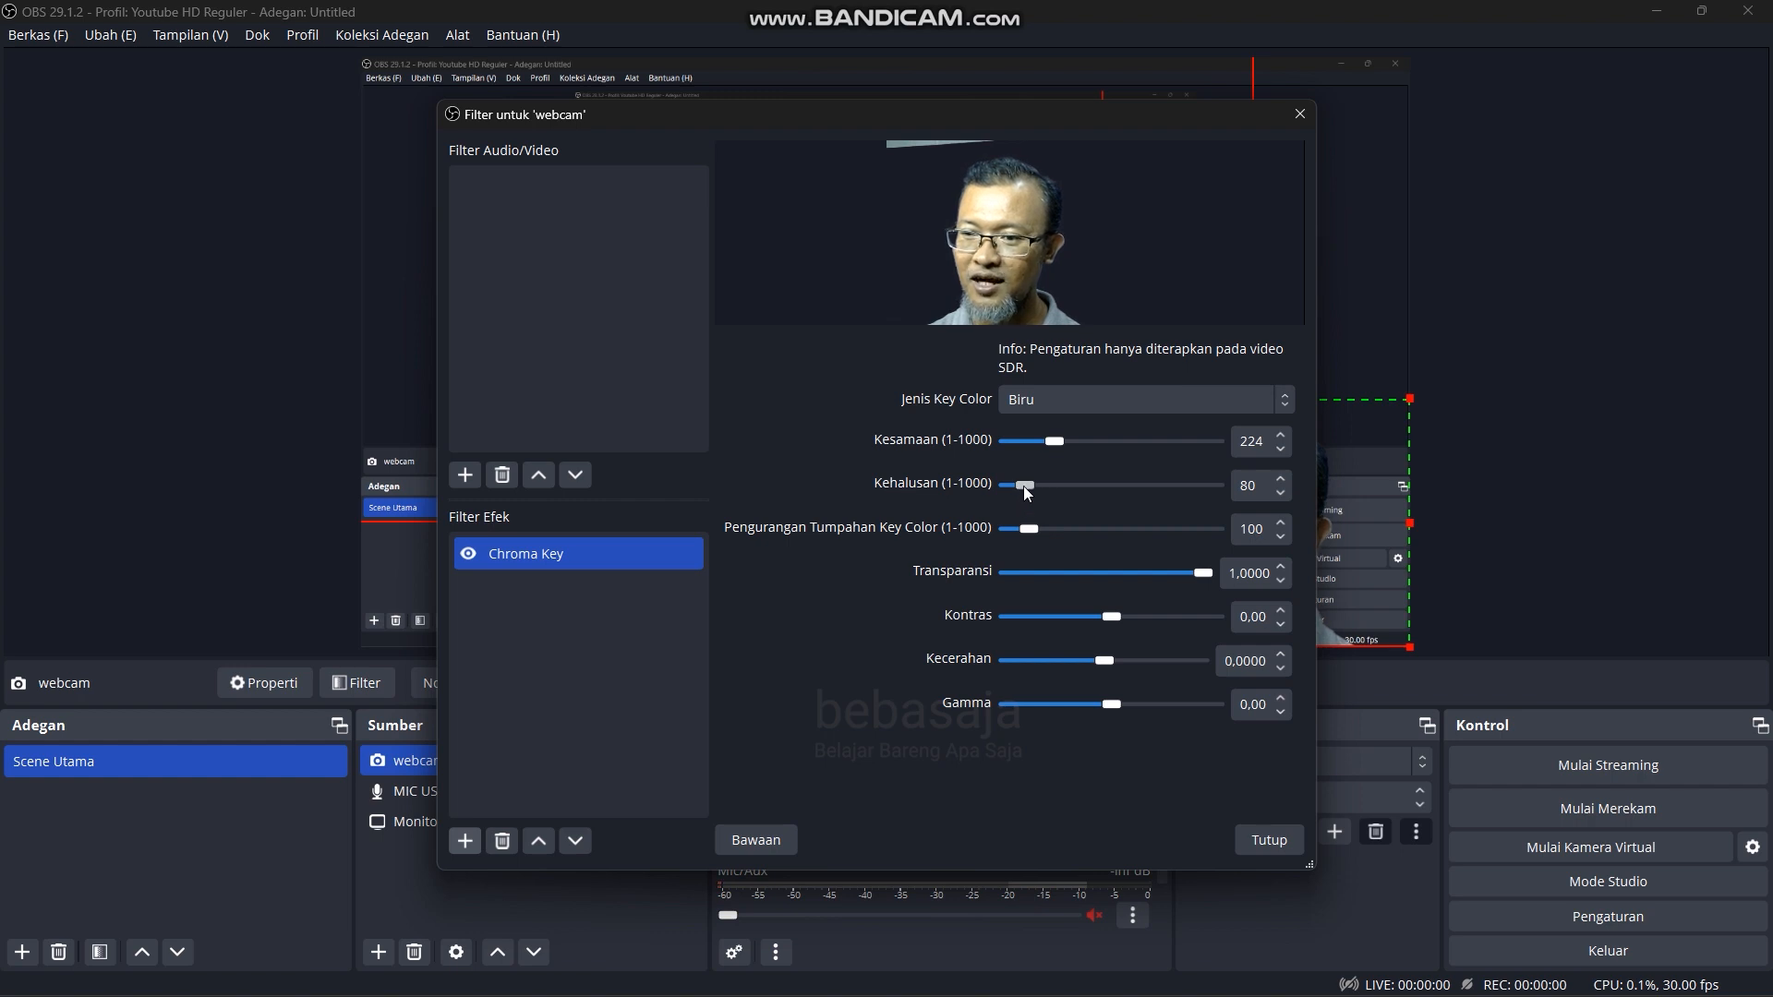
drag(1024, 486, 1021, 489)
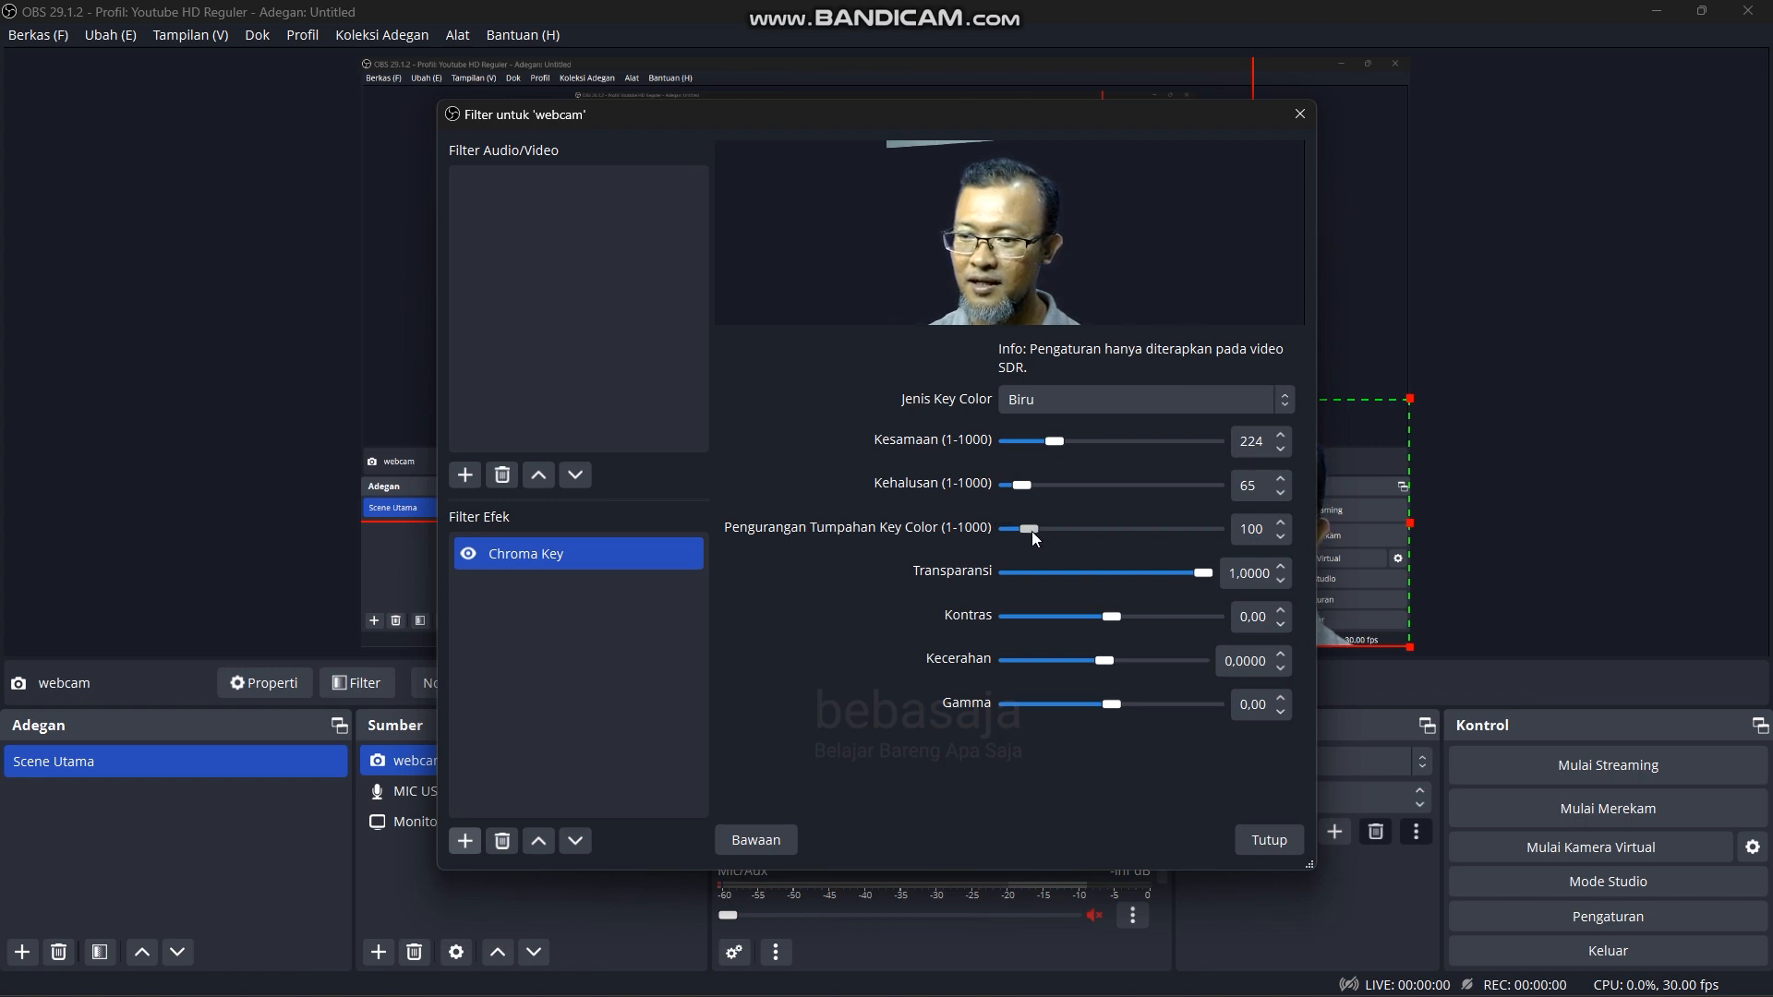
drag(1033, 530, 1044, 536)
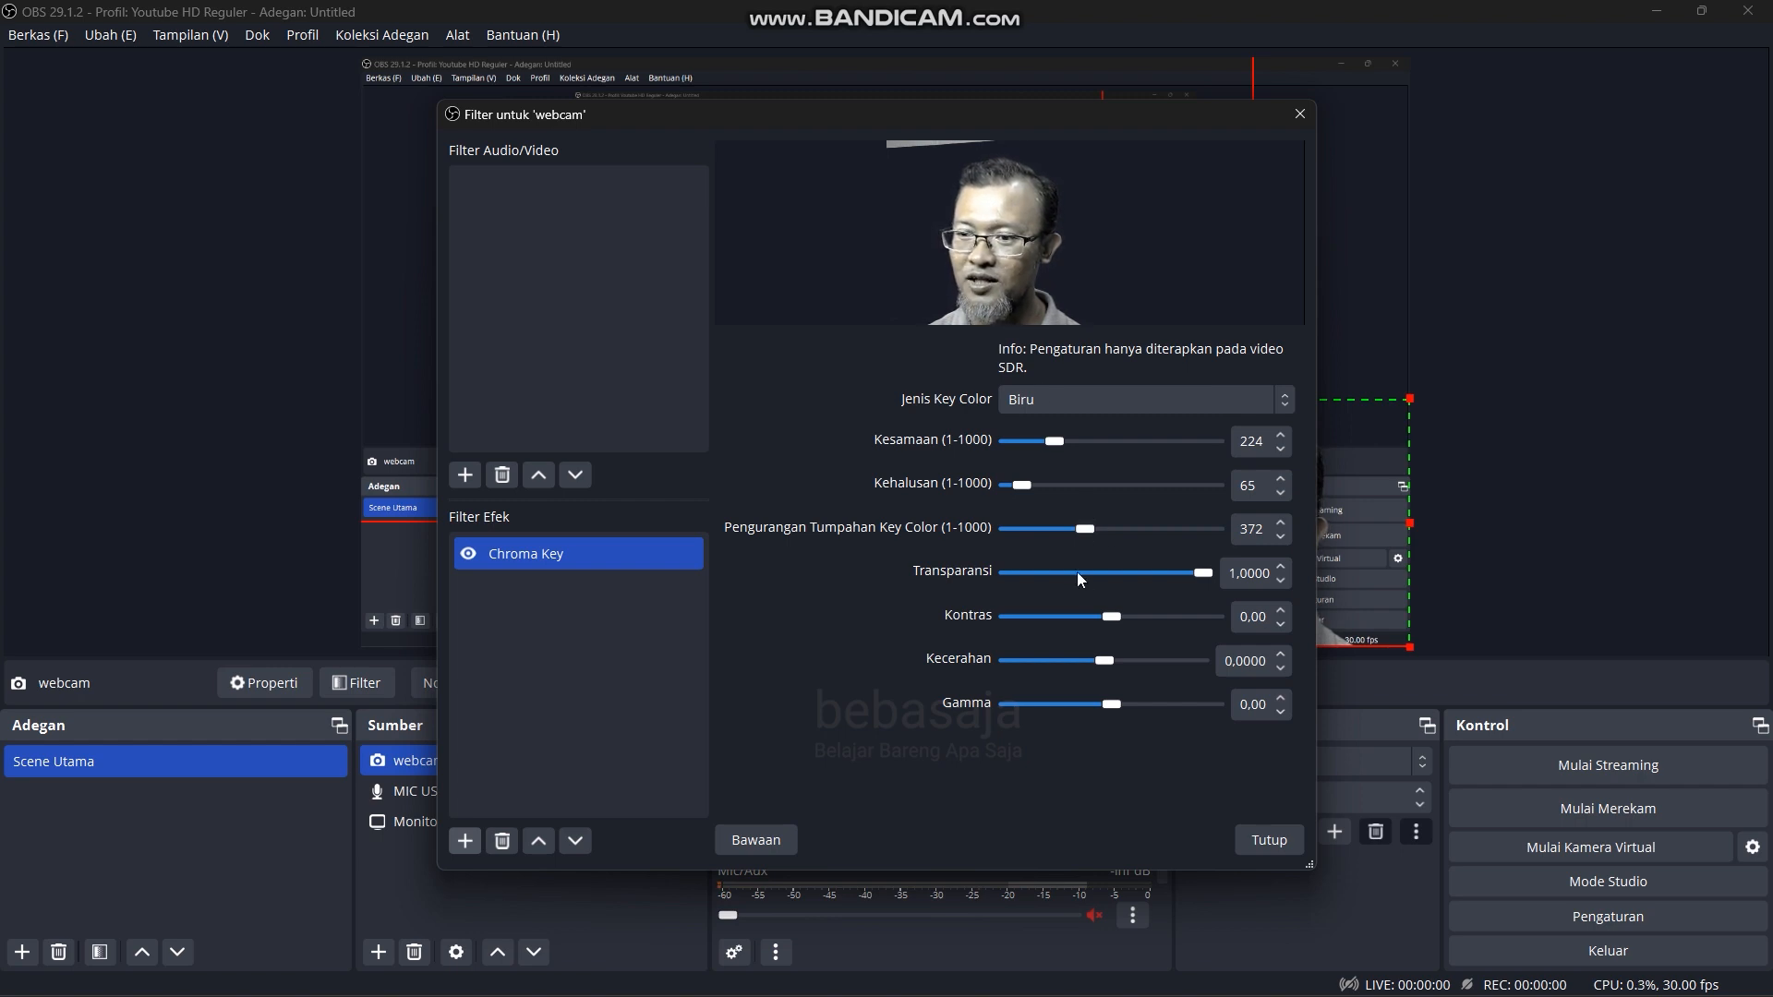
drag(1083, 528, 1017, 531)
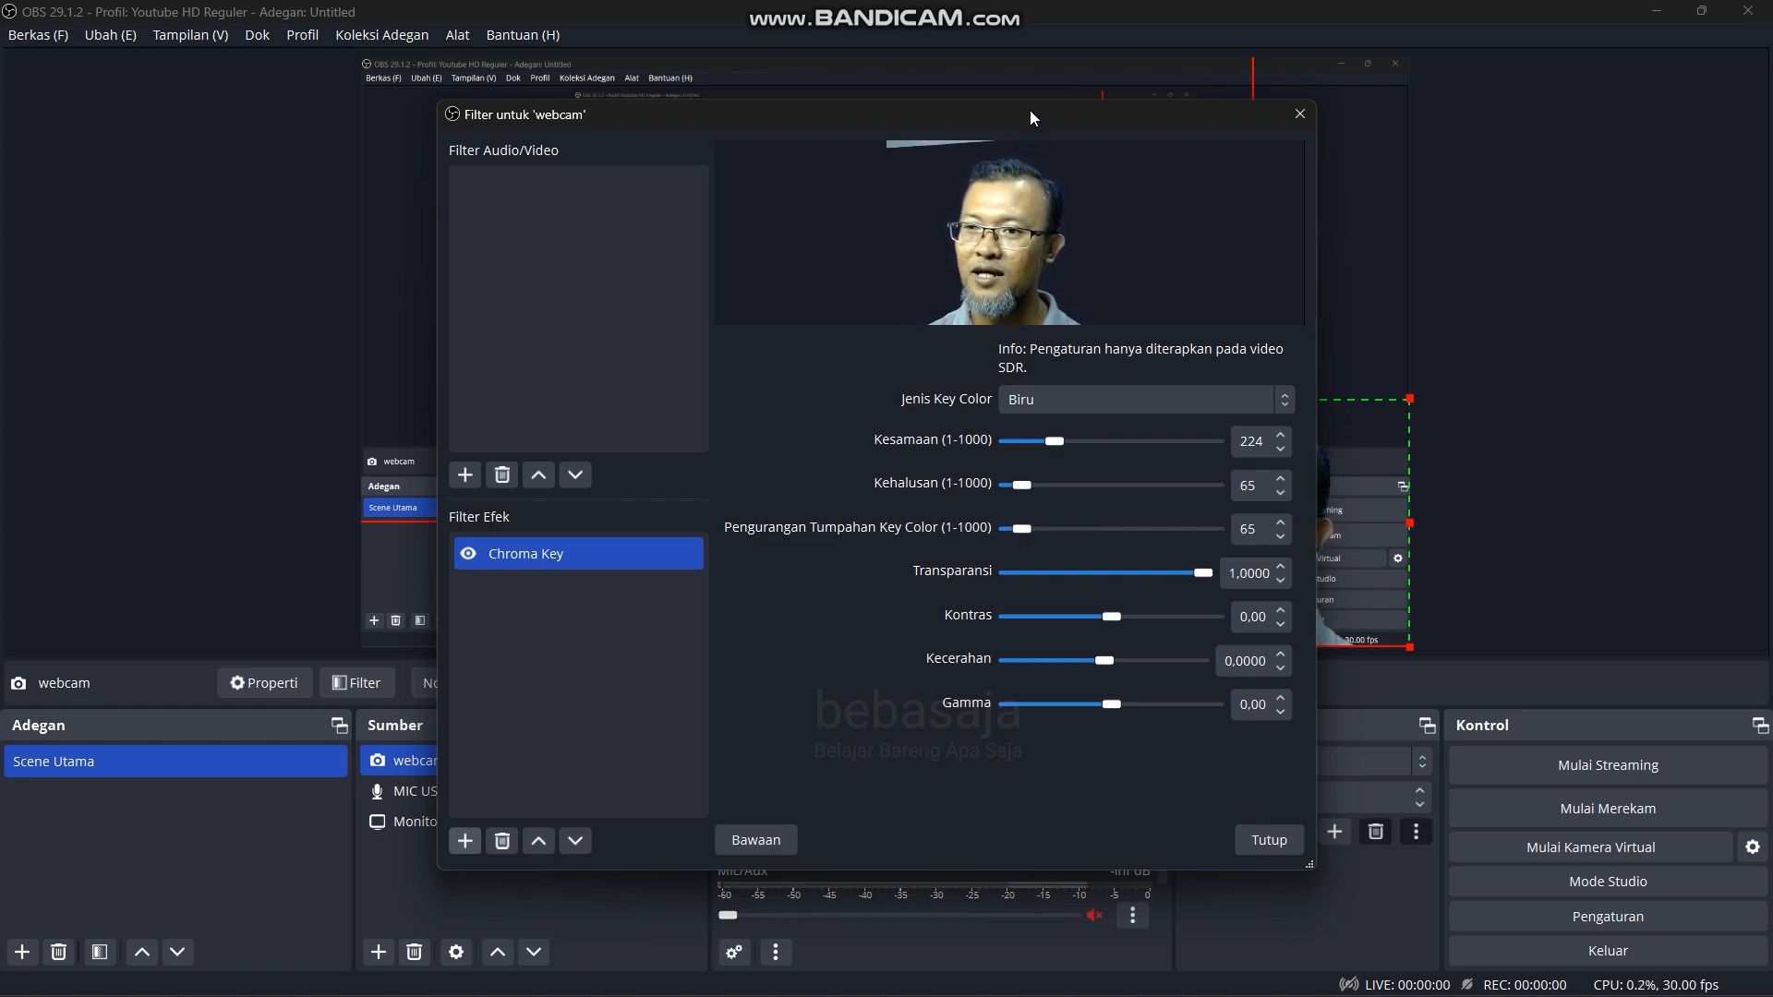
Step: Try the Chroma Key's Transparansi at about 0.49 with the canvas preview uncovered, and restore it to 1.0000
drag(959, 117, 616, 132)
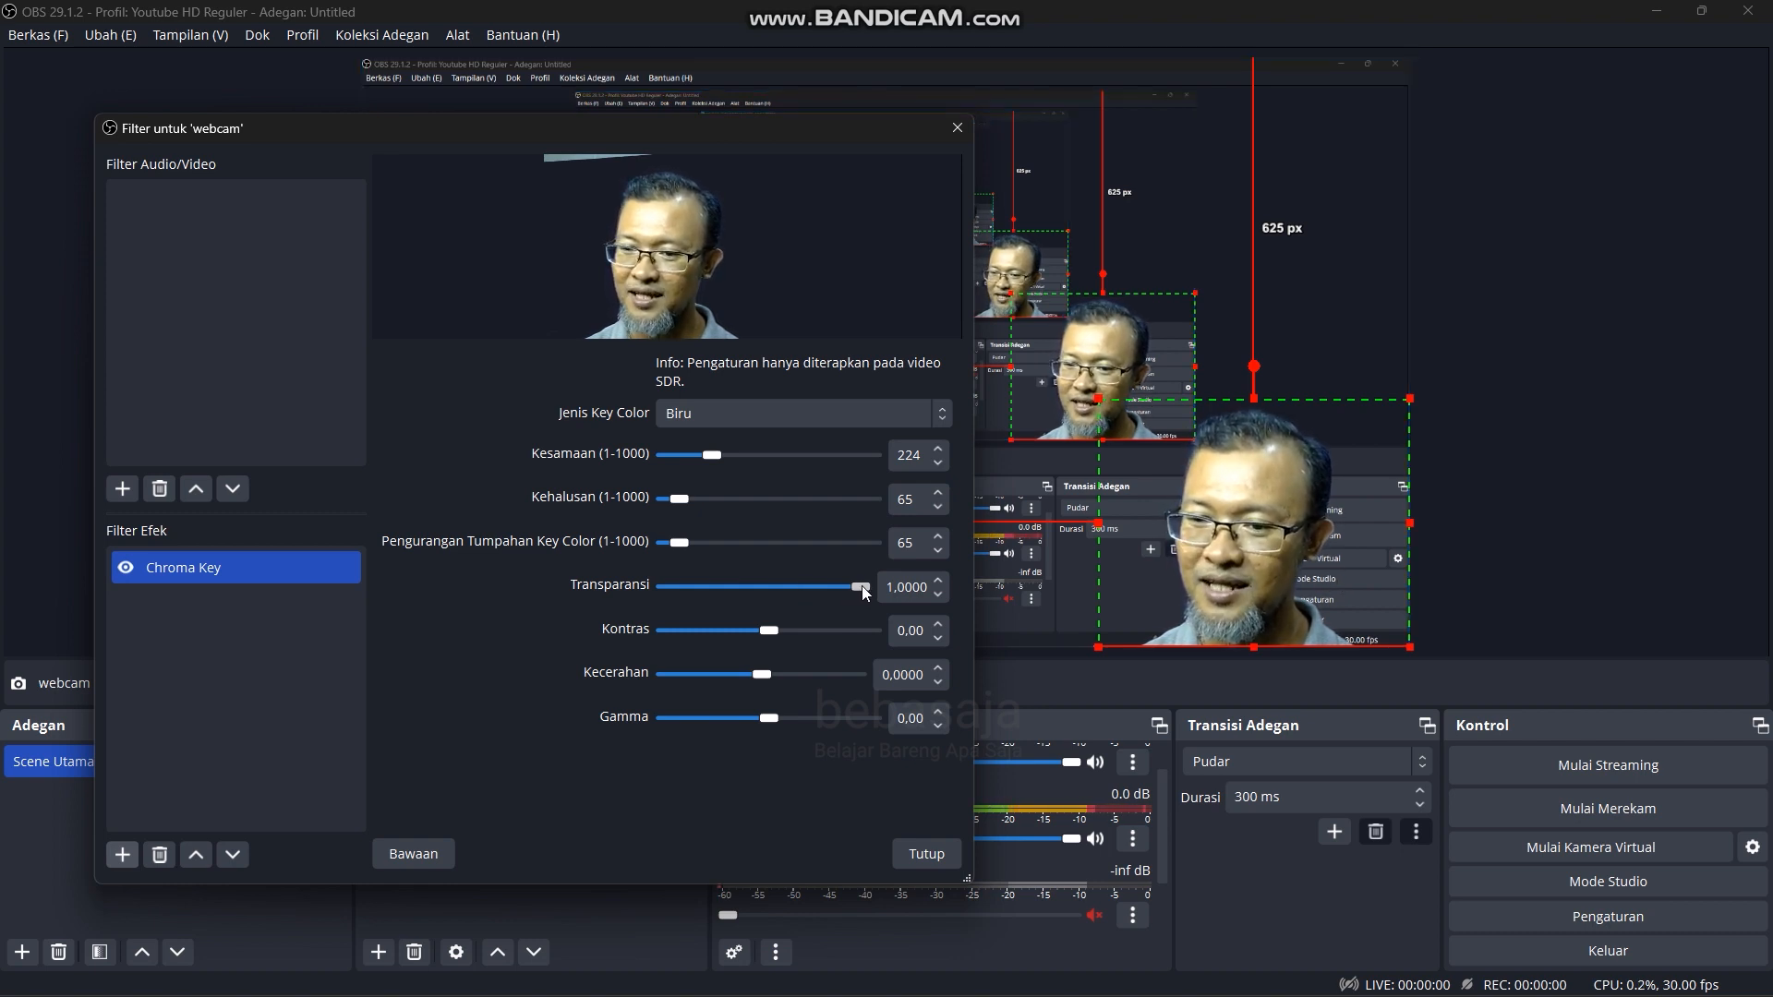
drag(861, 587, 768, 589)
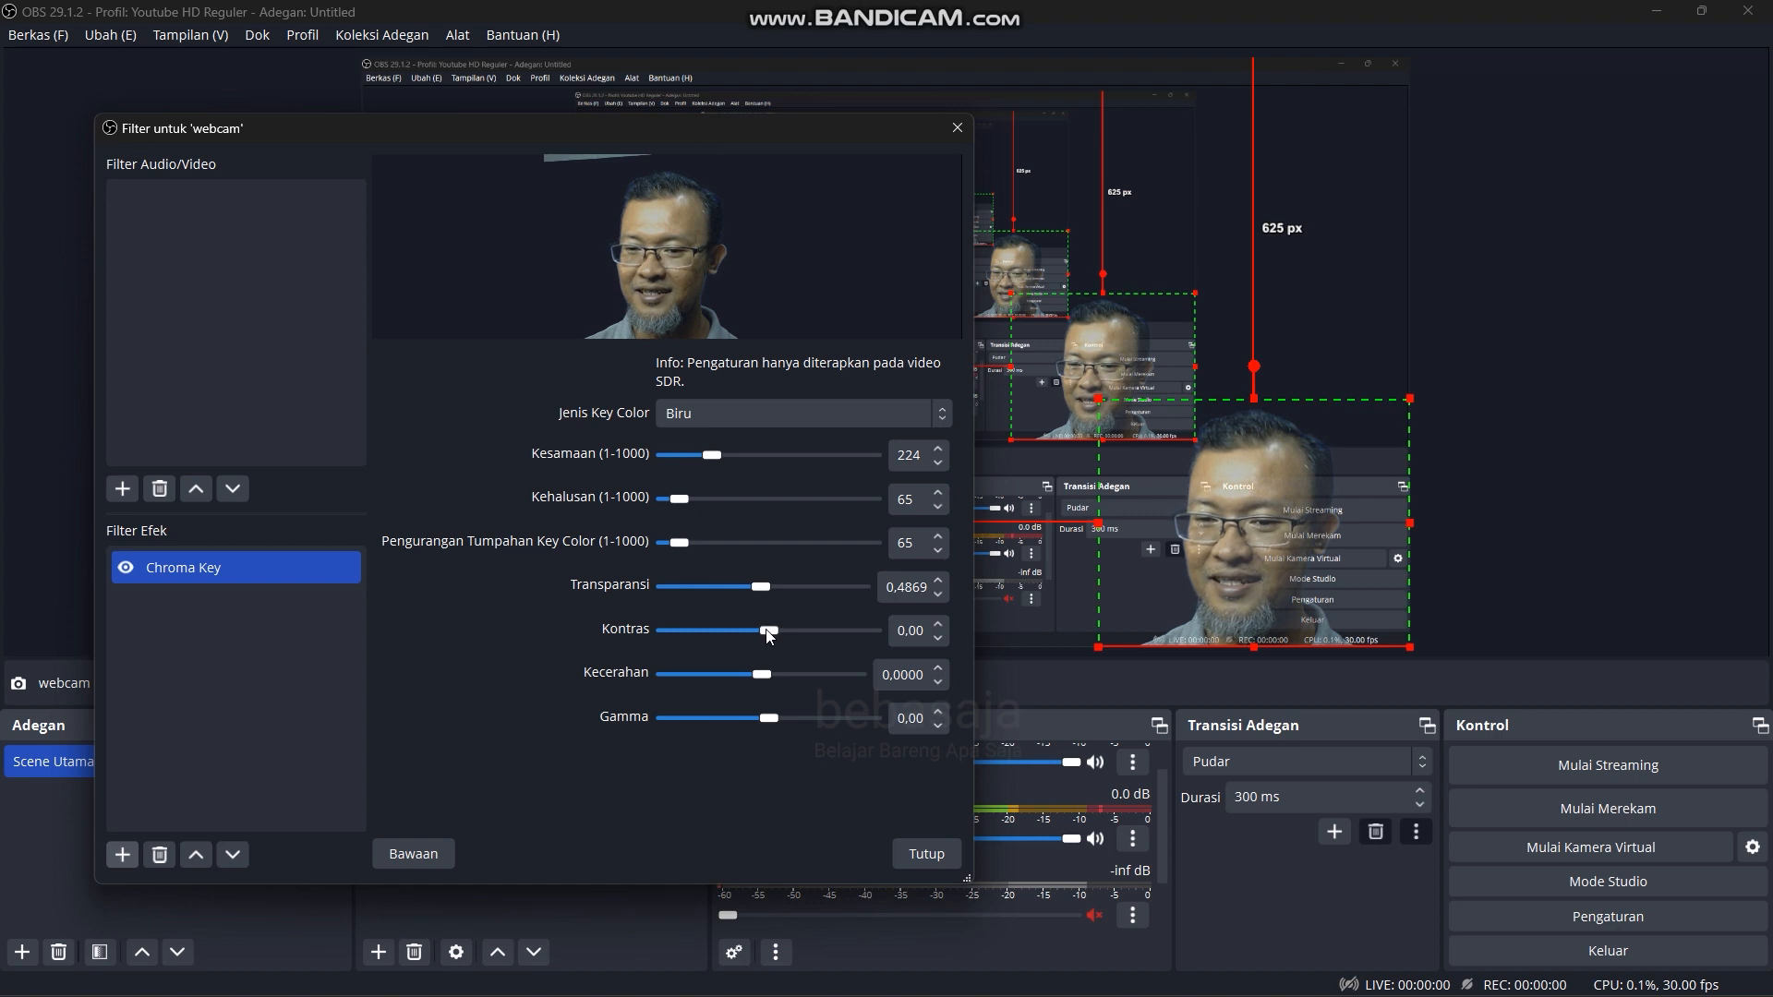
drag(765, 589, 892, 592)
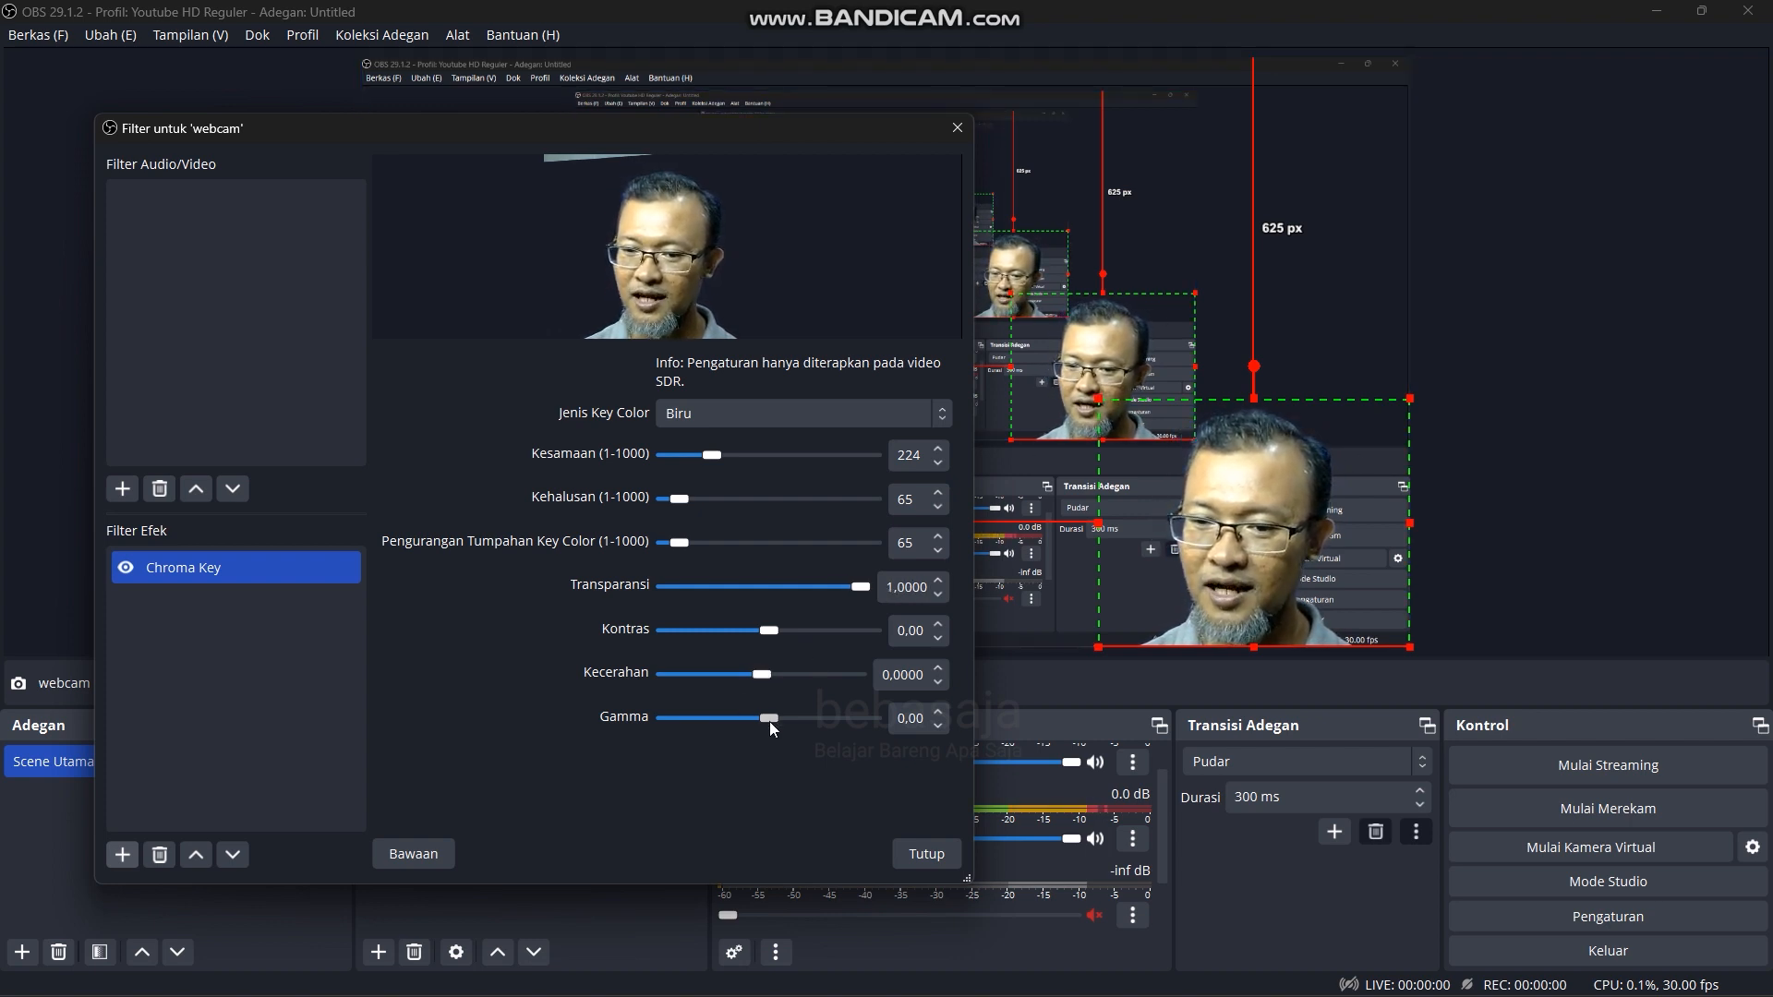
Step: Set the Chroma Key's Gamma to 0.02 and close the webcam filters
drag(768, 719, 775, 723)
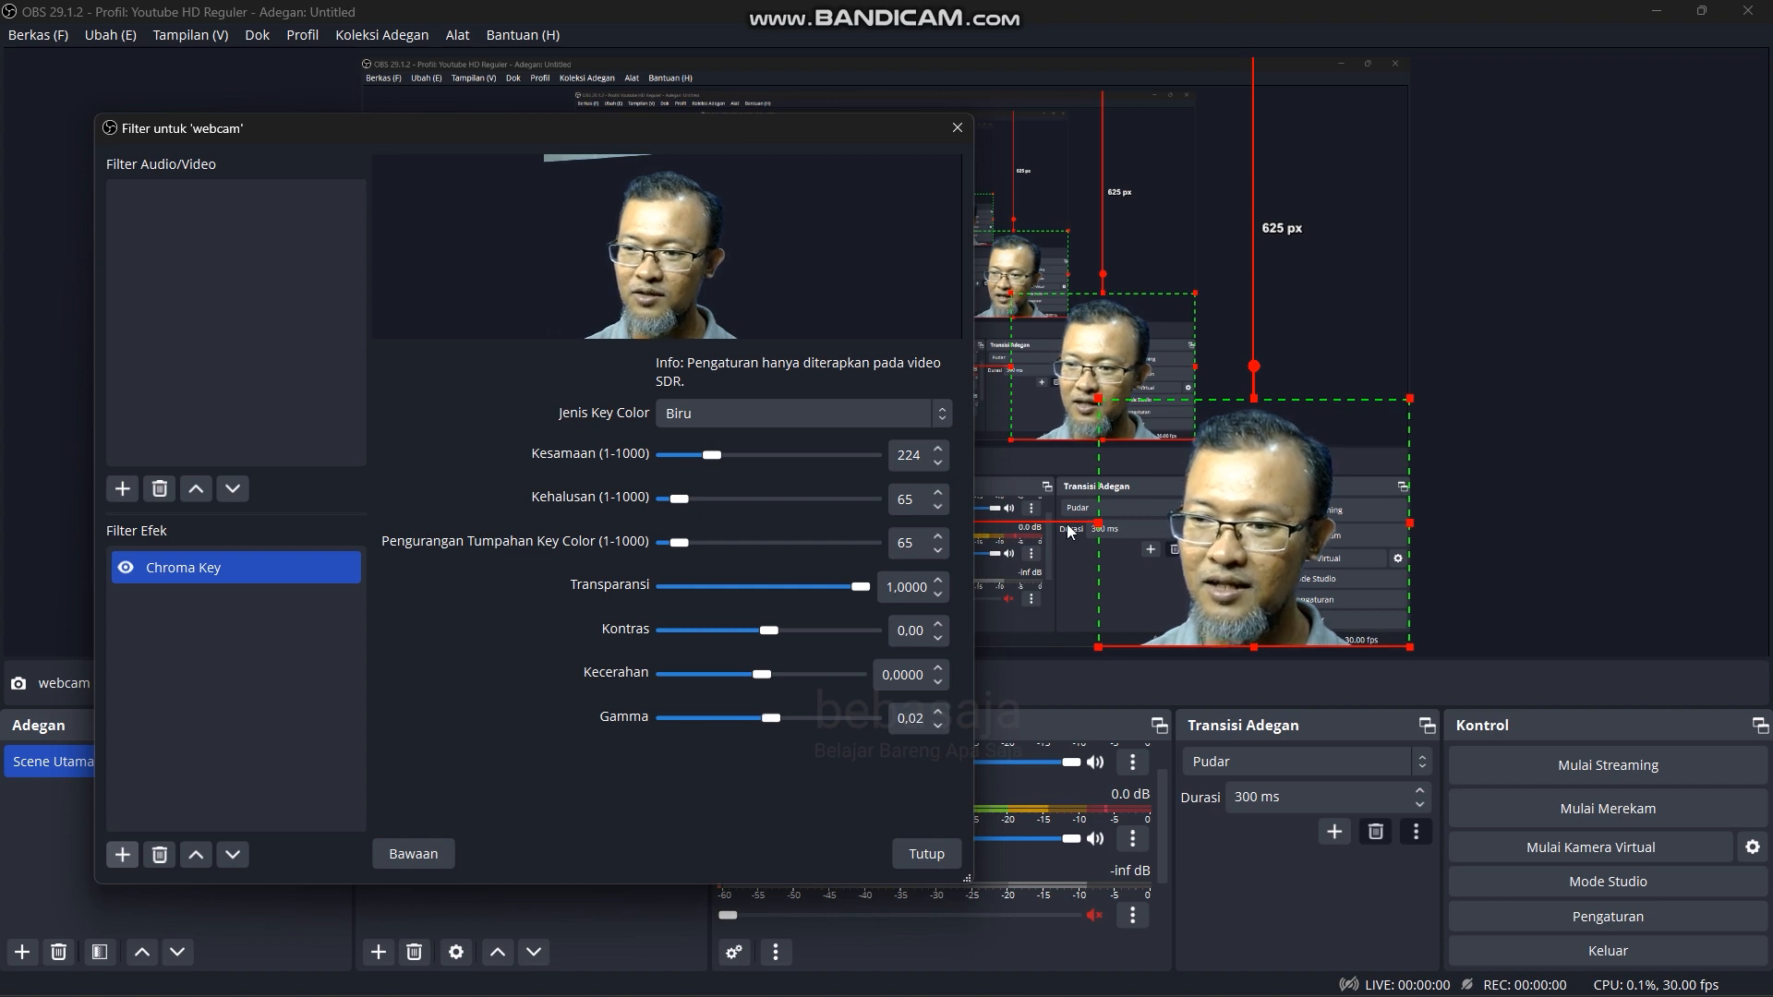
click(919, 851)
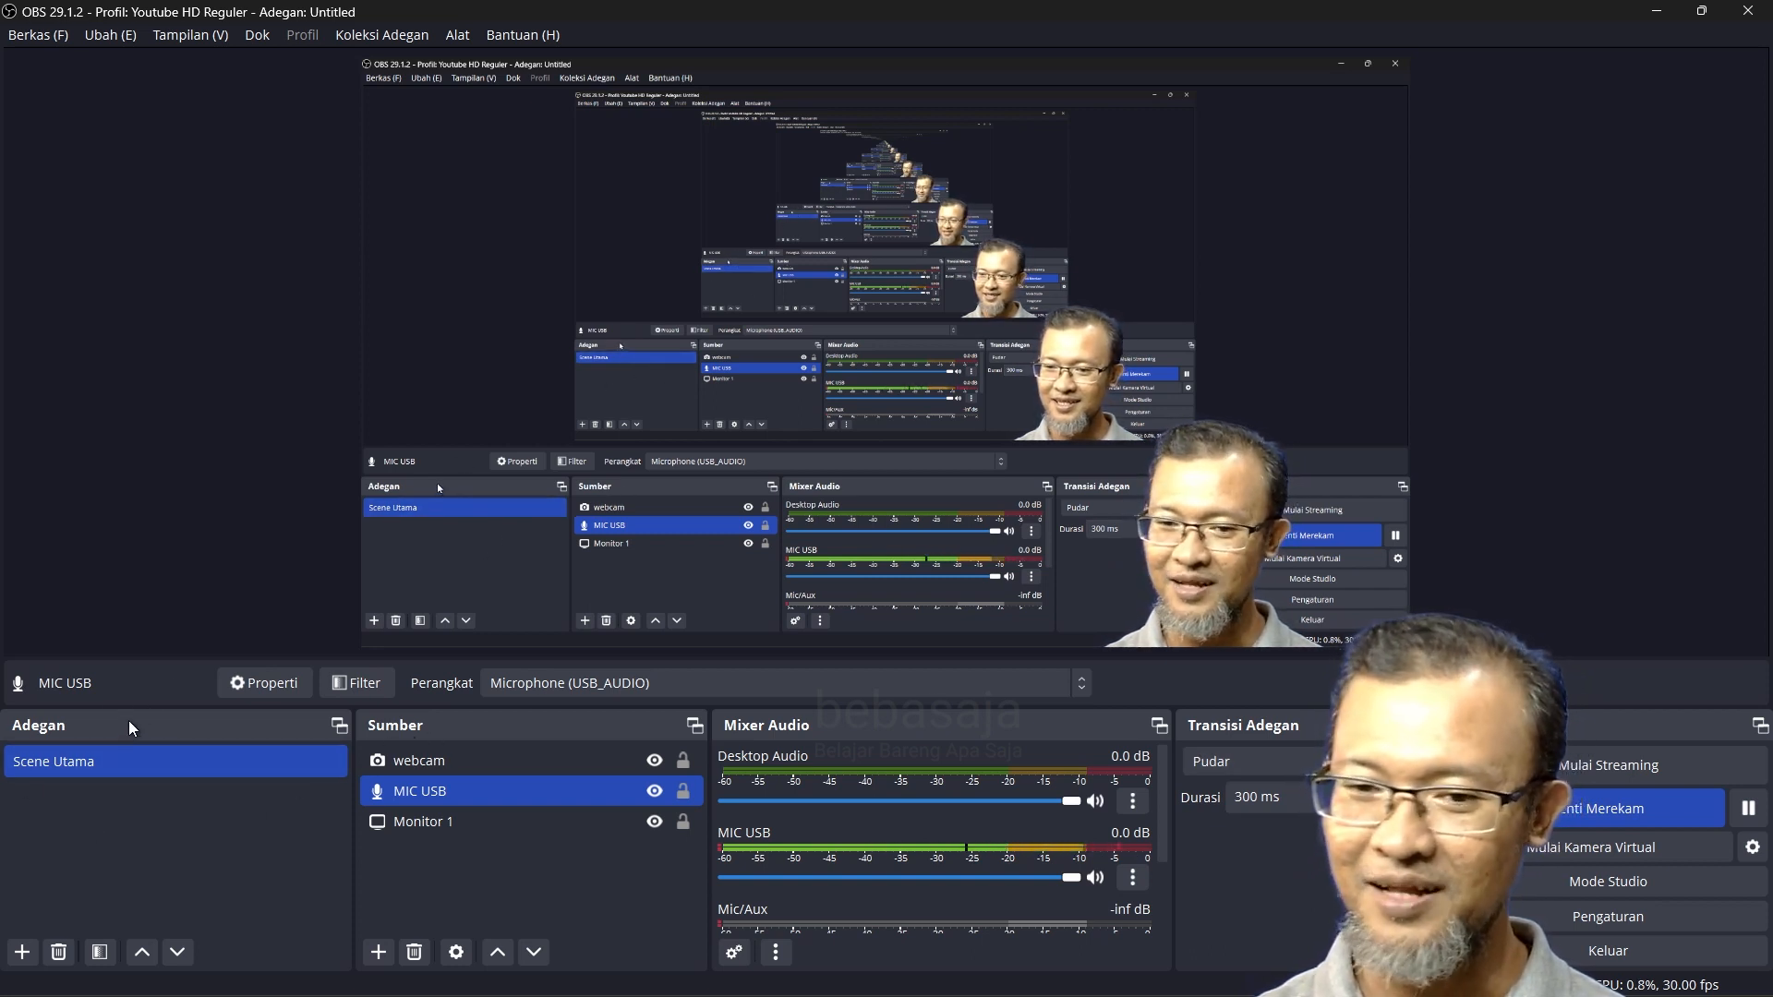
Step: Add a Peredam Derau audio filter with its default name to the MIC USB source
click(430, 787)
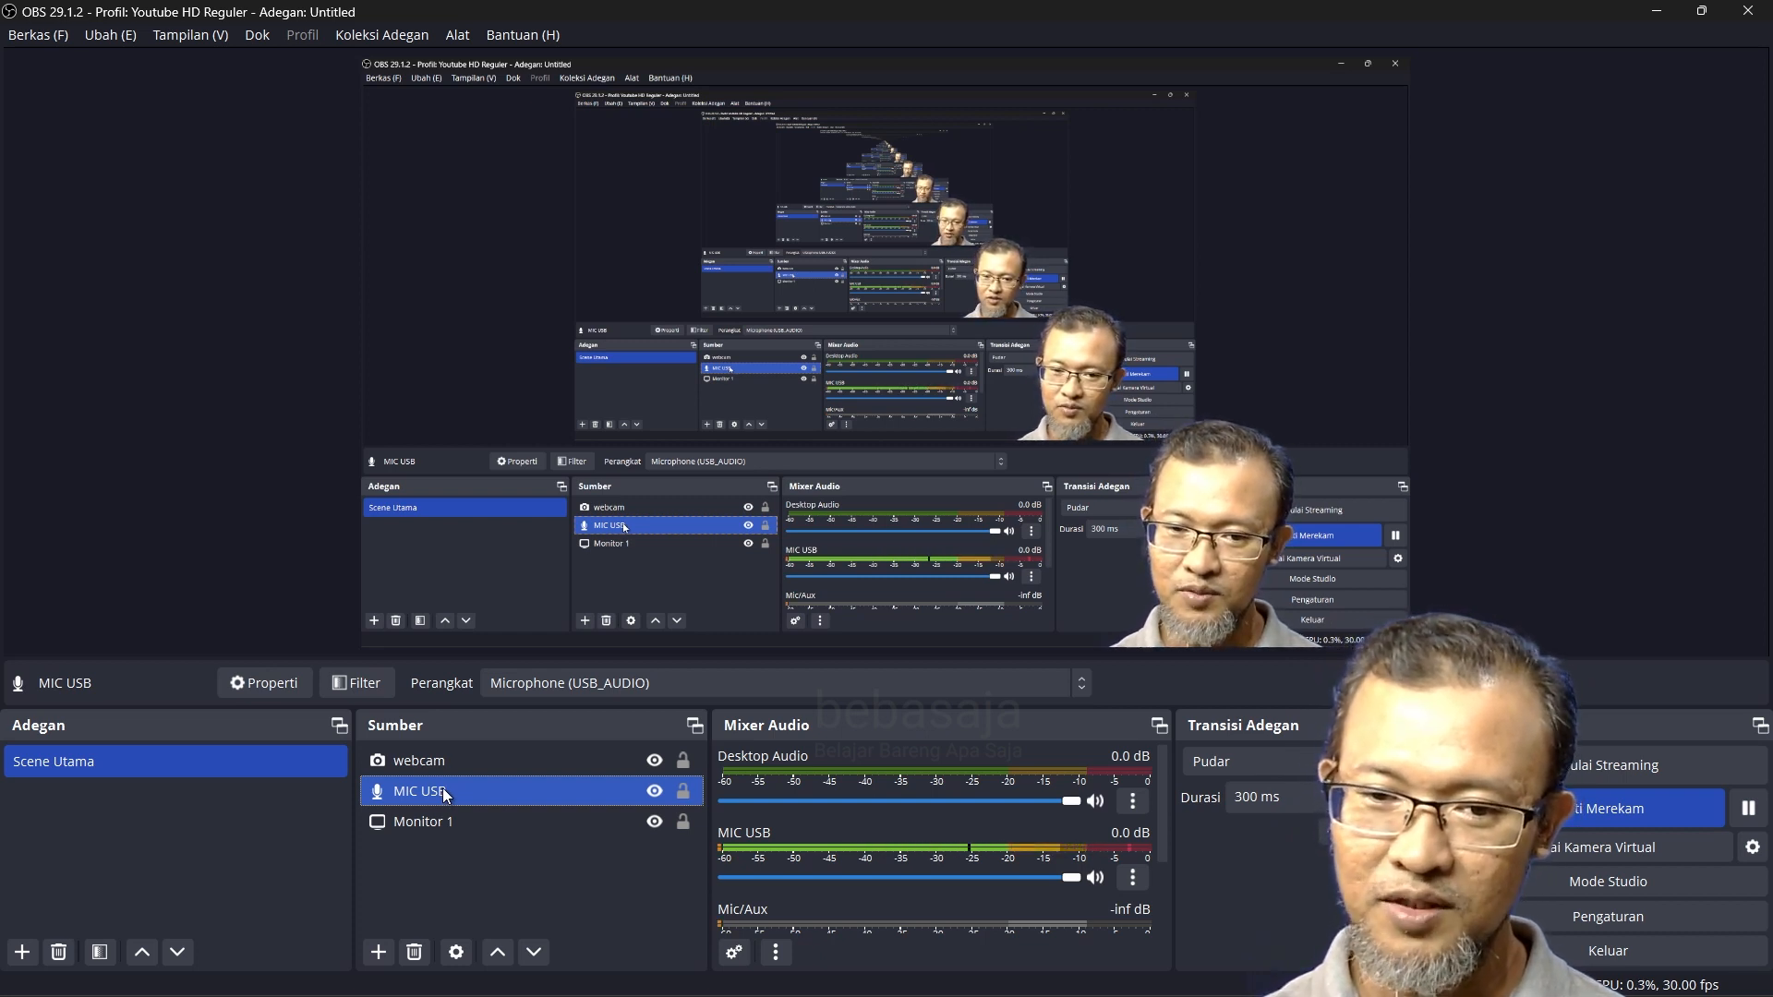
click(358, 680)
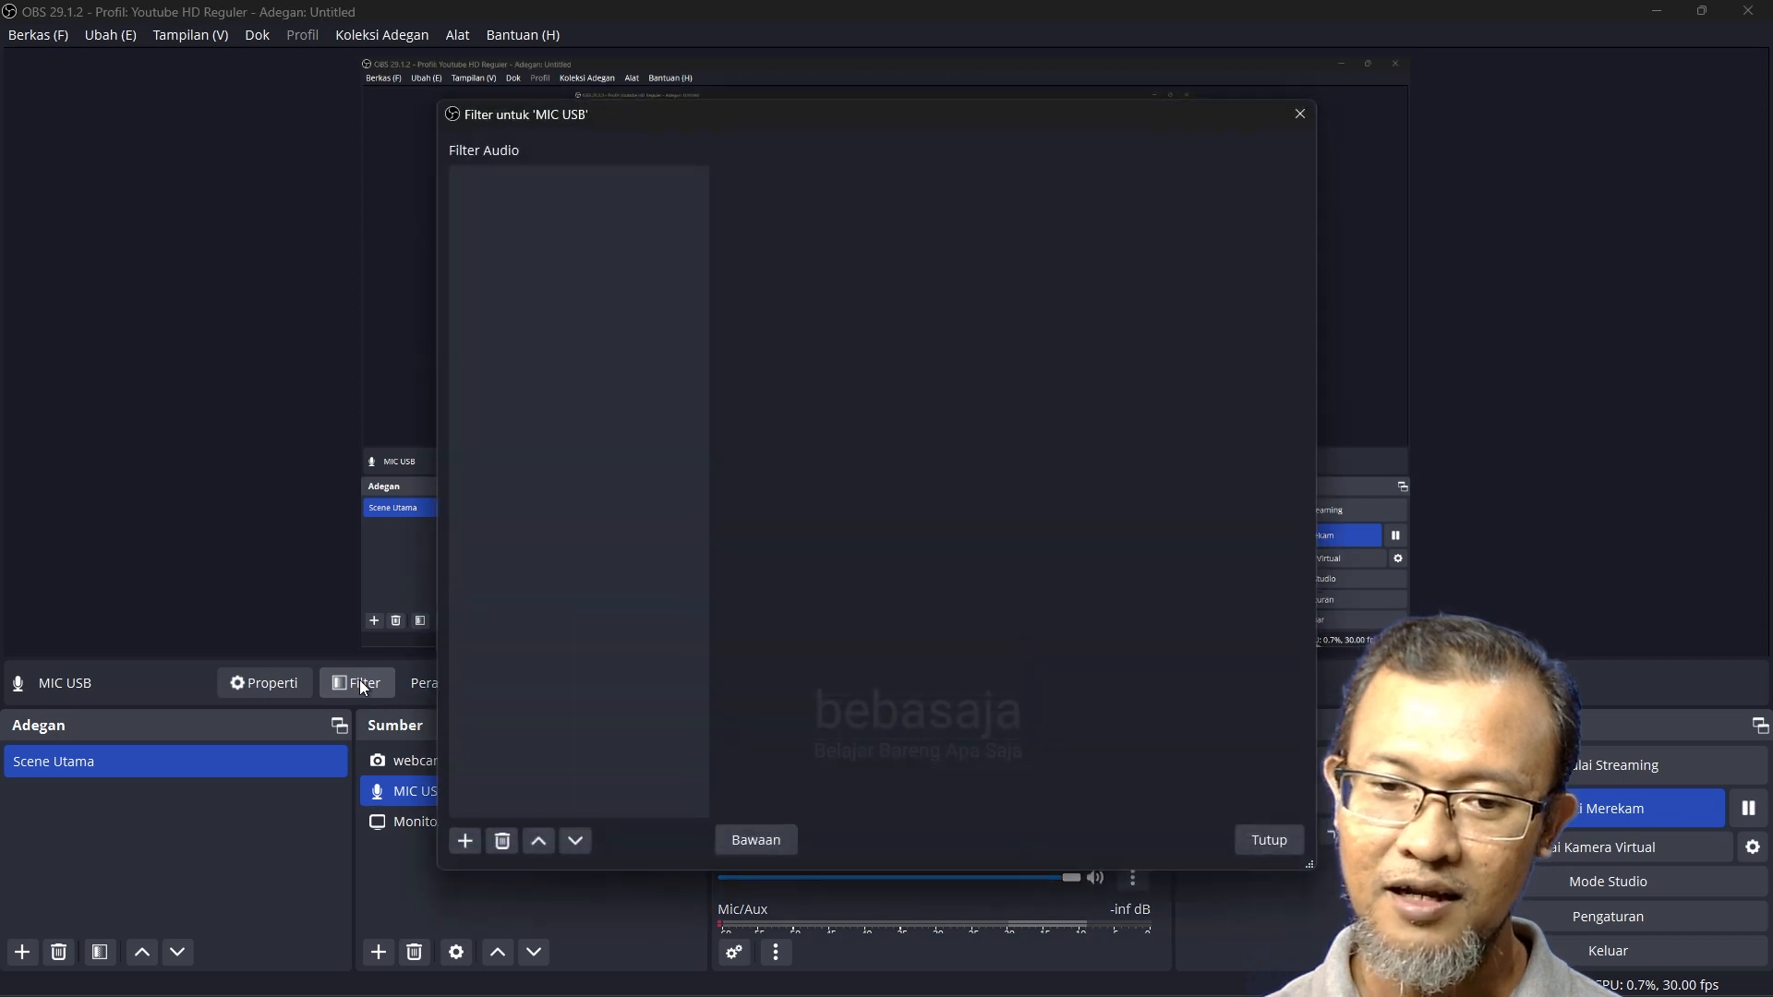
click(460, 839)
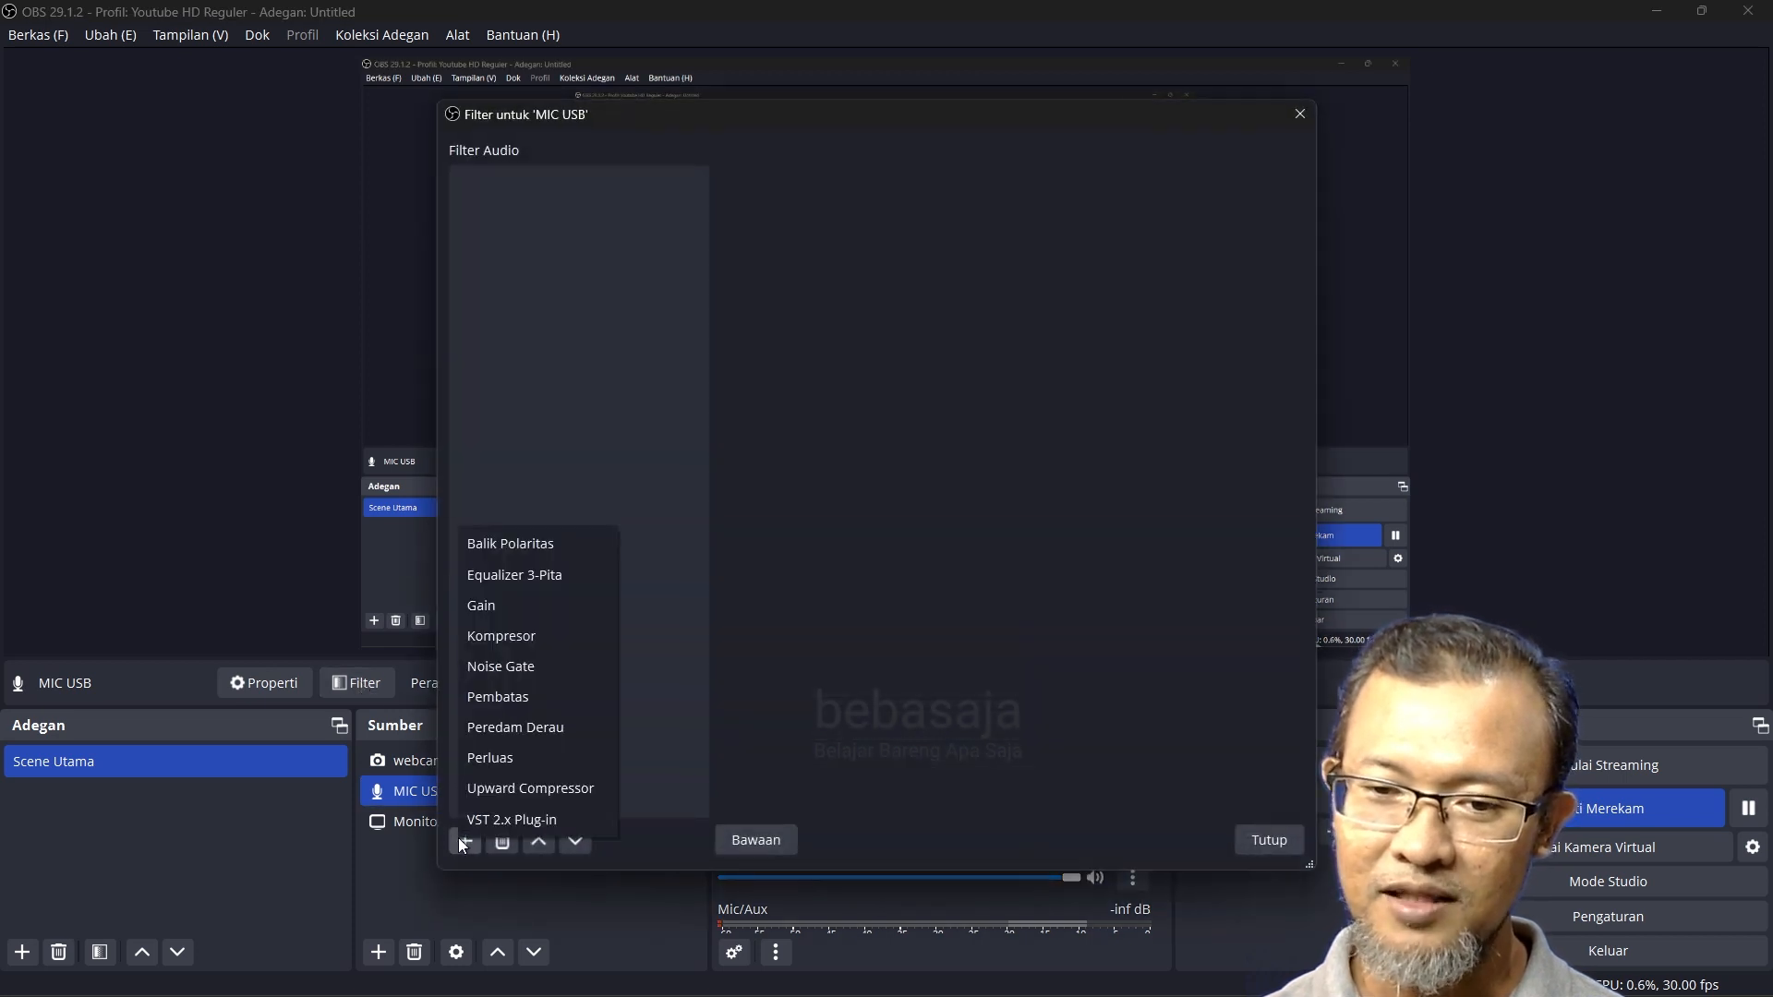
click(539, 729)
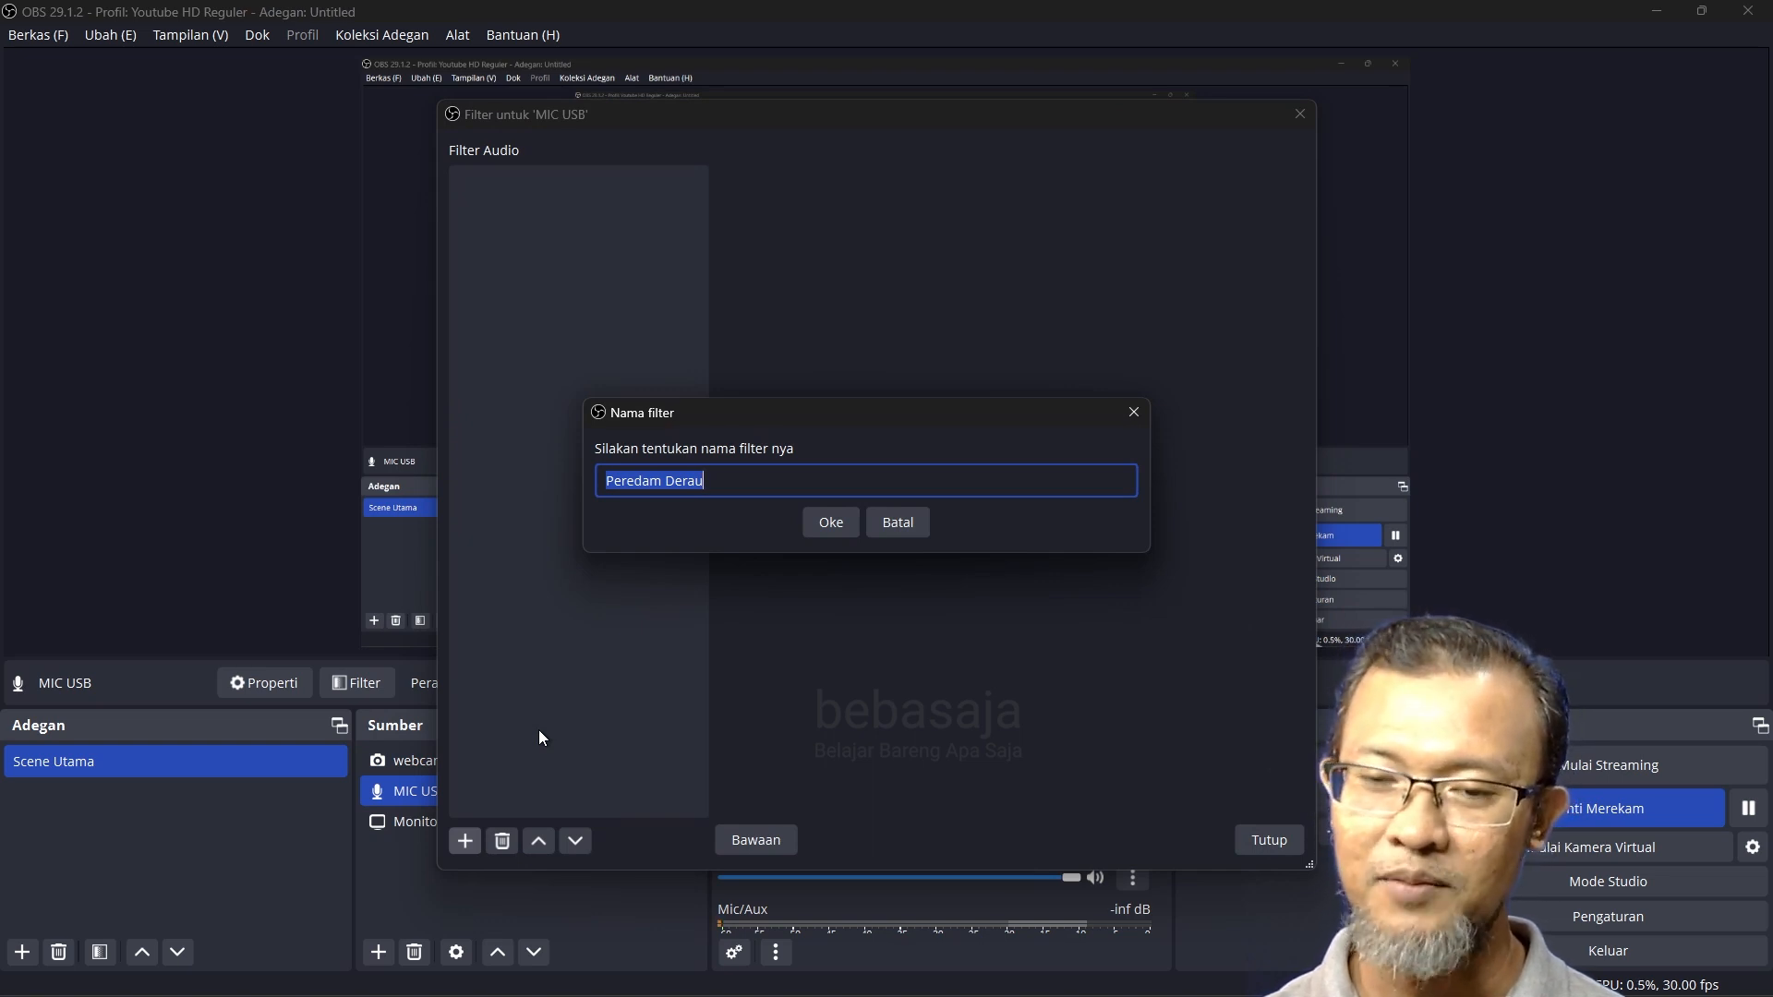
click(836, 524)
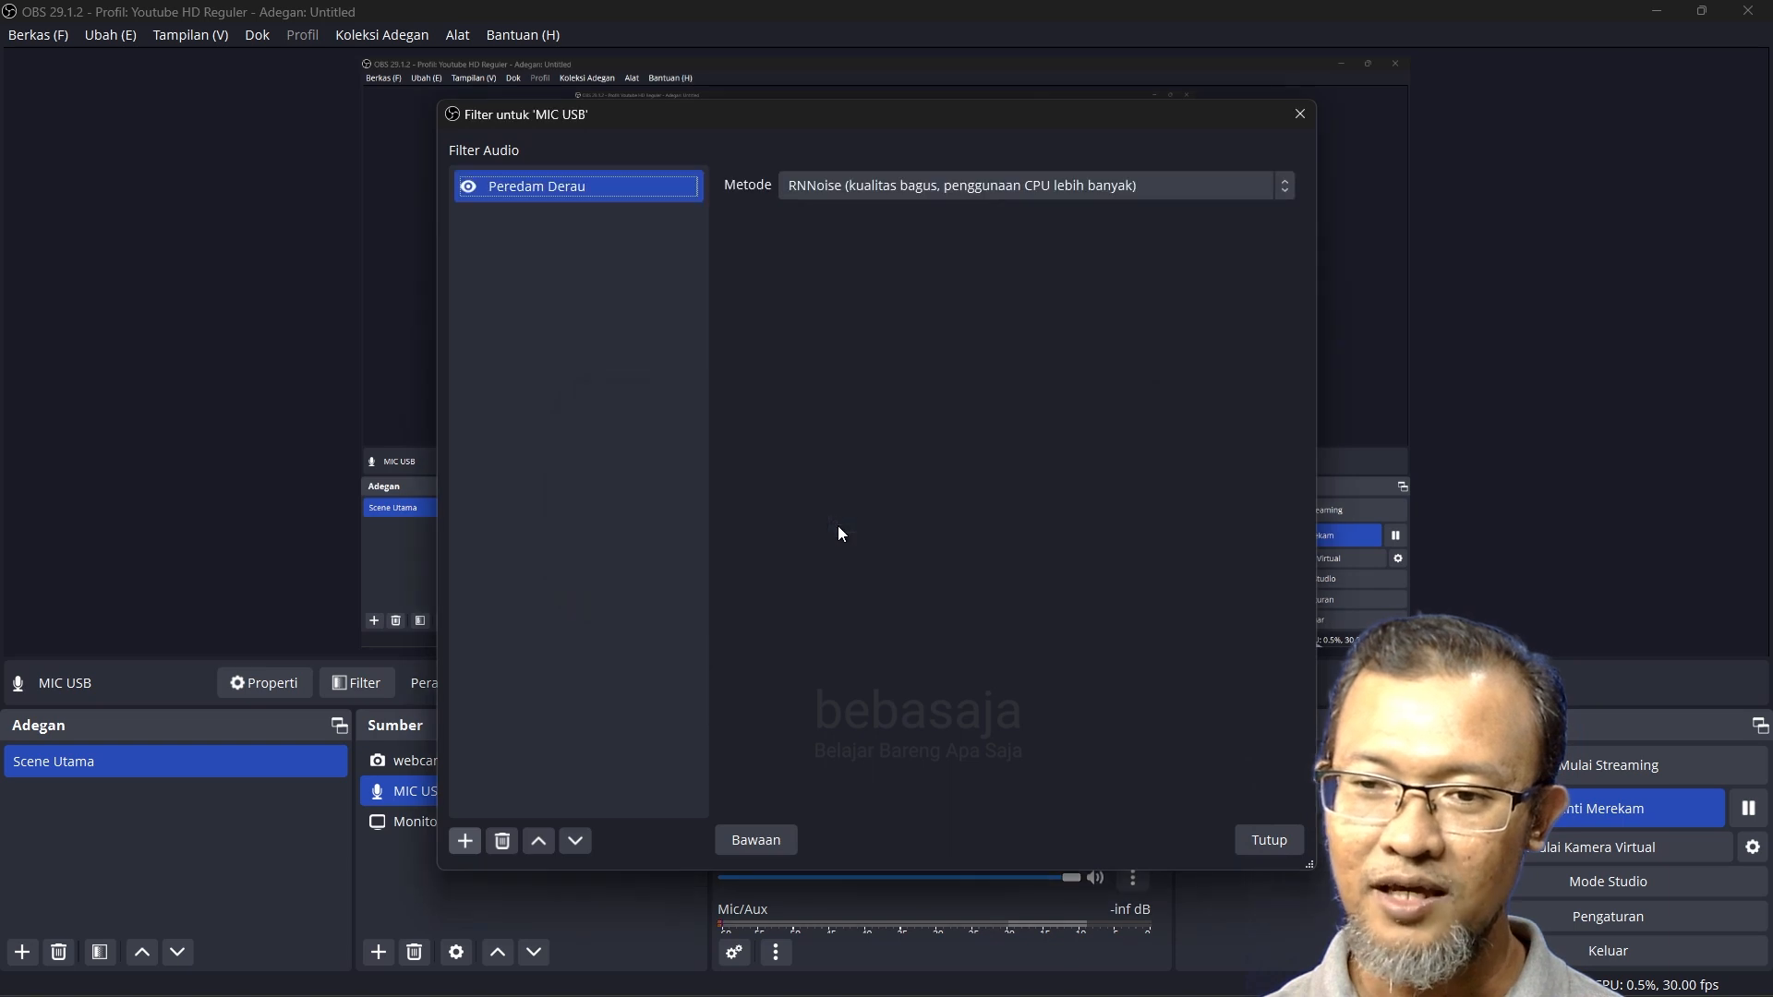
Step: Choose RNNoise as the Peredam Derau filter's method and close the MIC USB filters
click(853, 180)
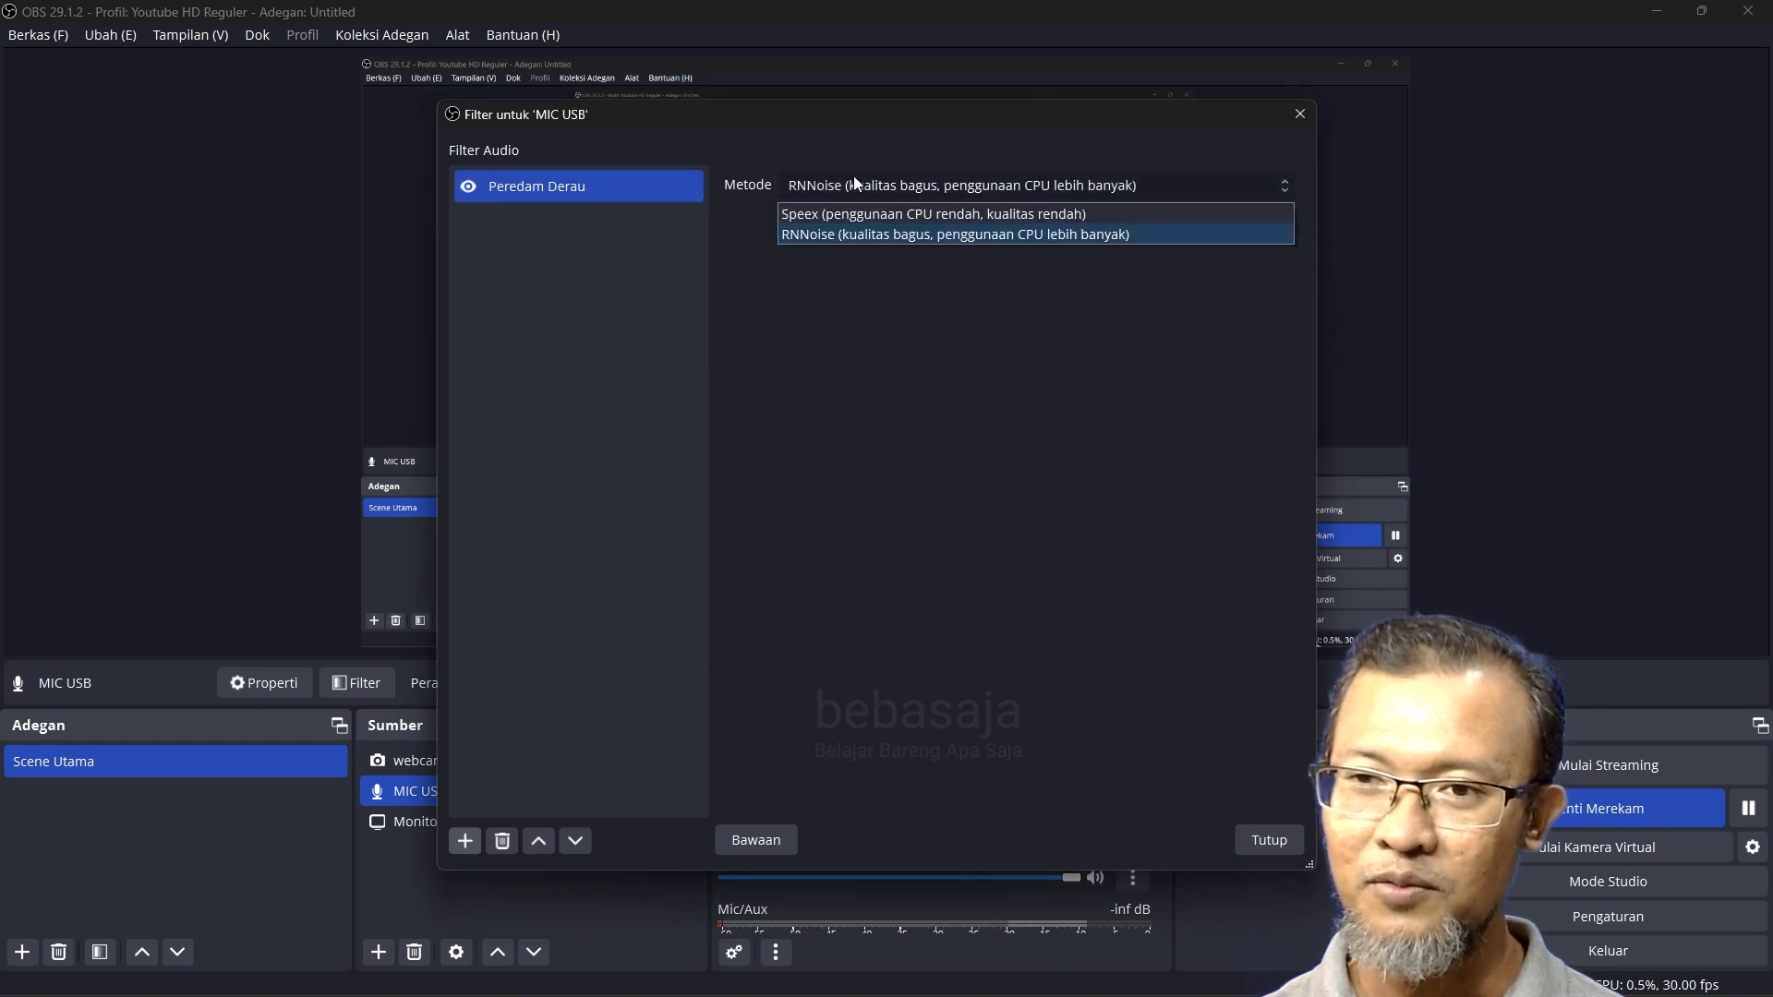
click(817, 238)
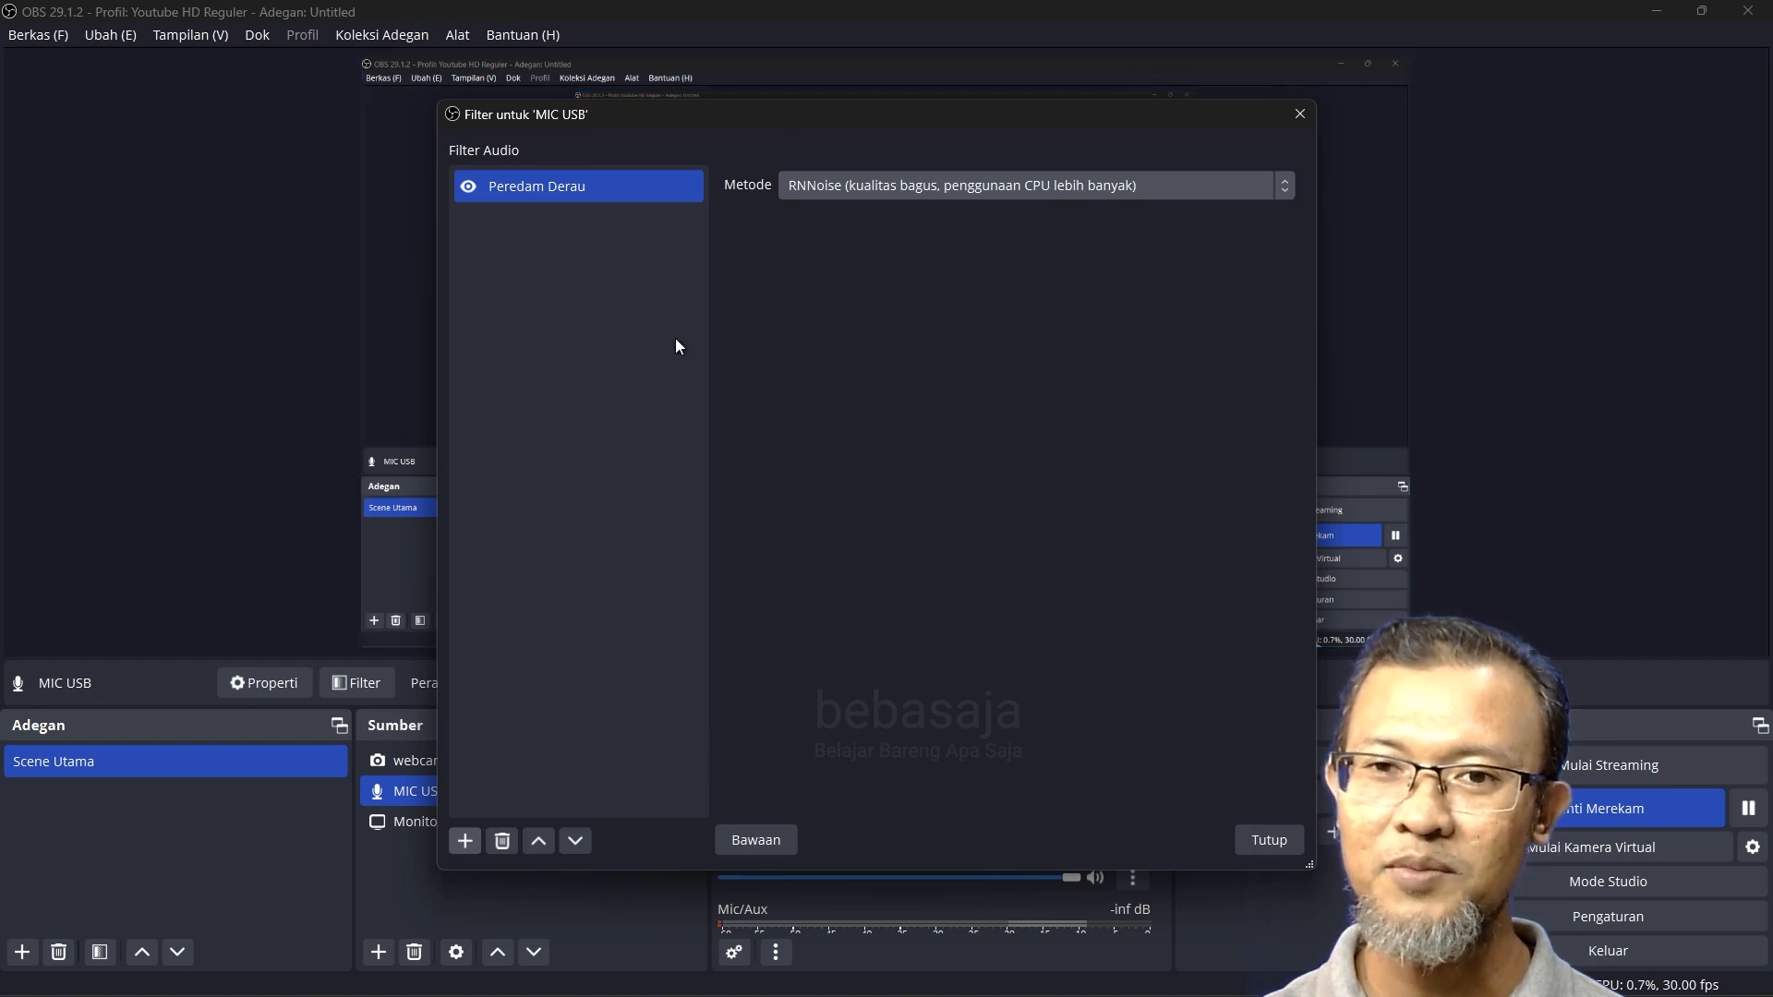
click(468, 186)
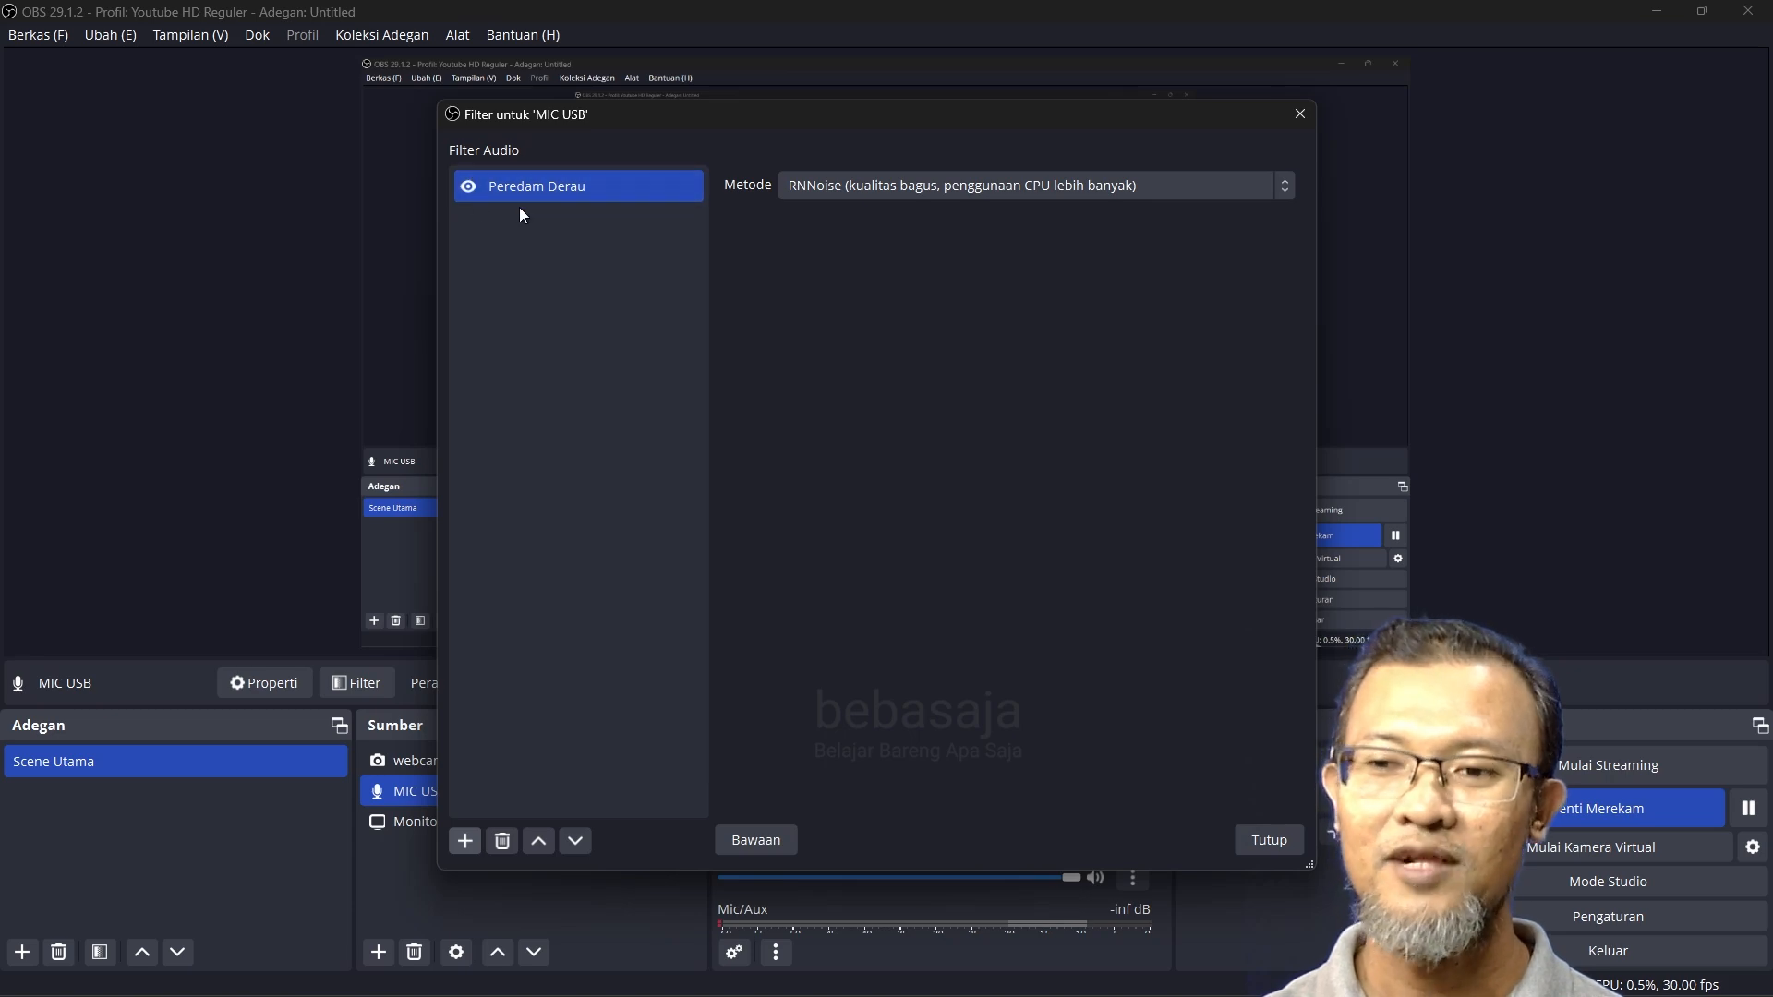
click(1263, 835)
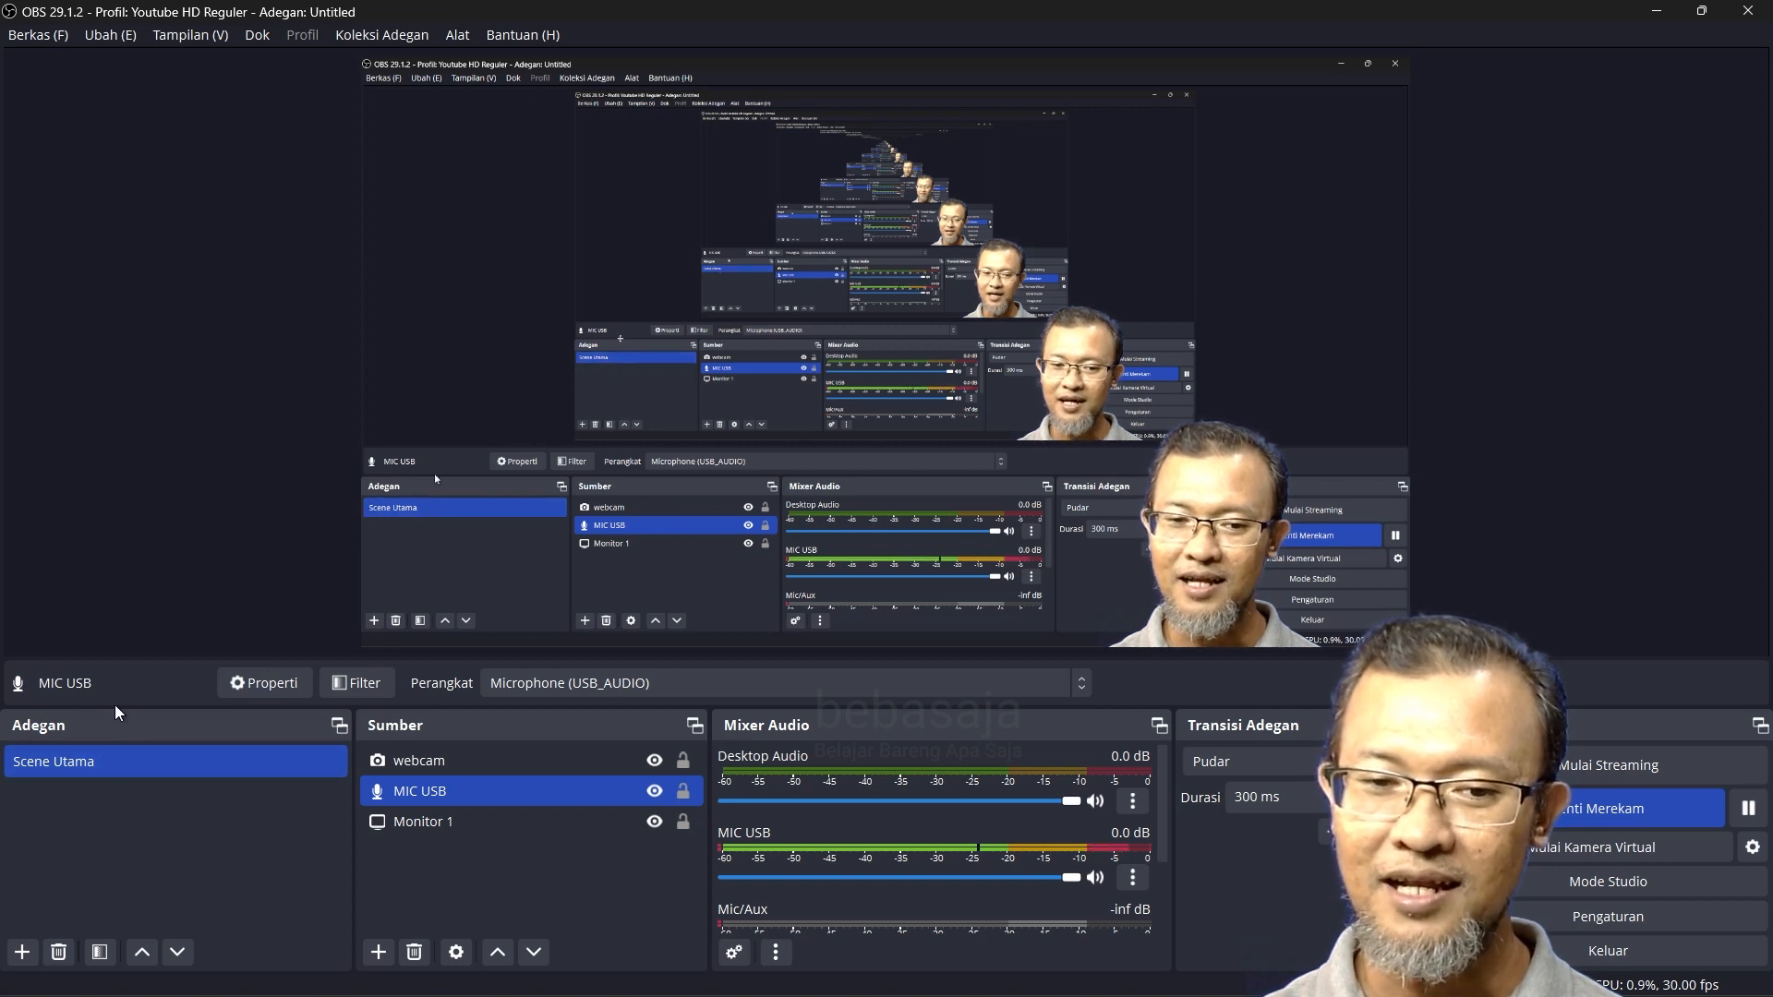
Step: Duplicate Scene Utama as "Scene tanpa webcam" and hide the webcam source in the duplicate
right_click(133, 759)
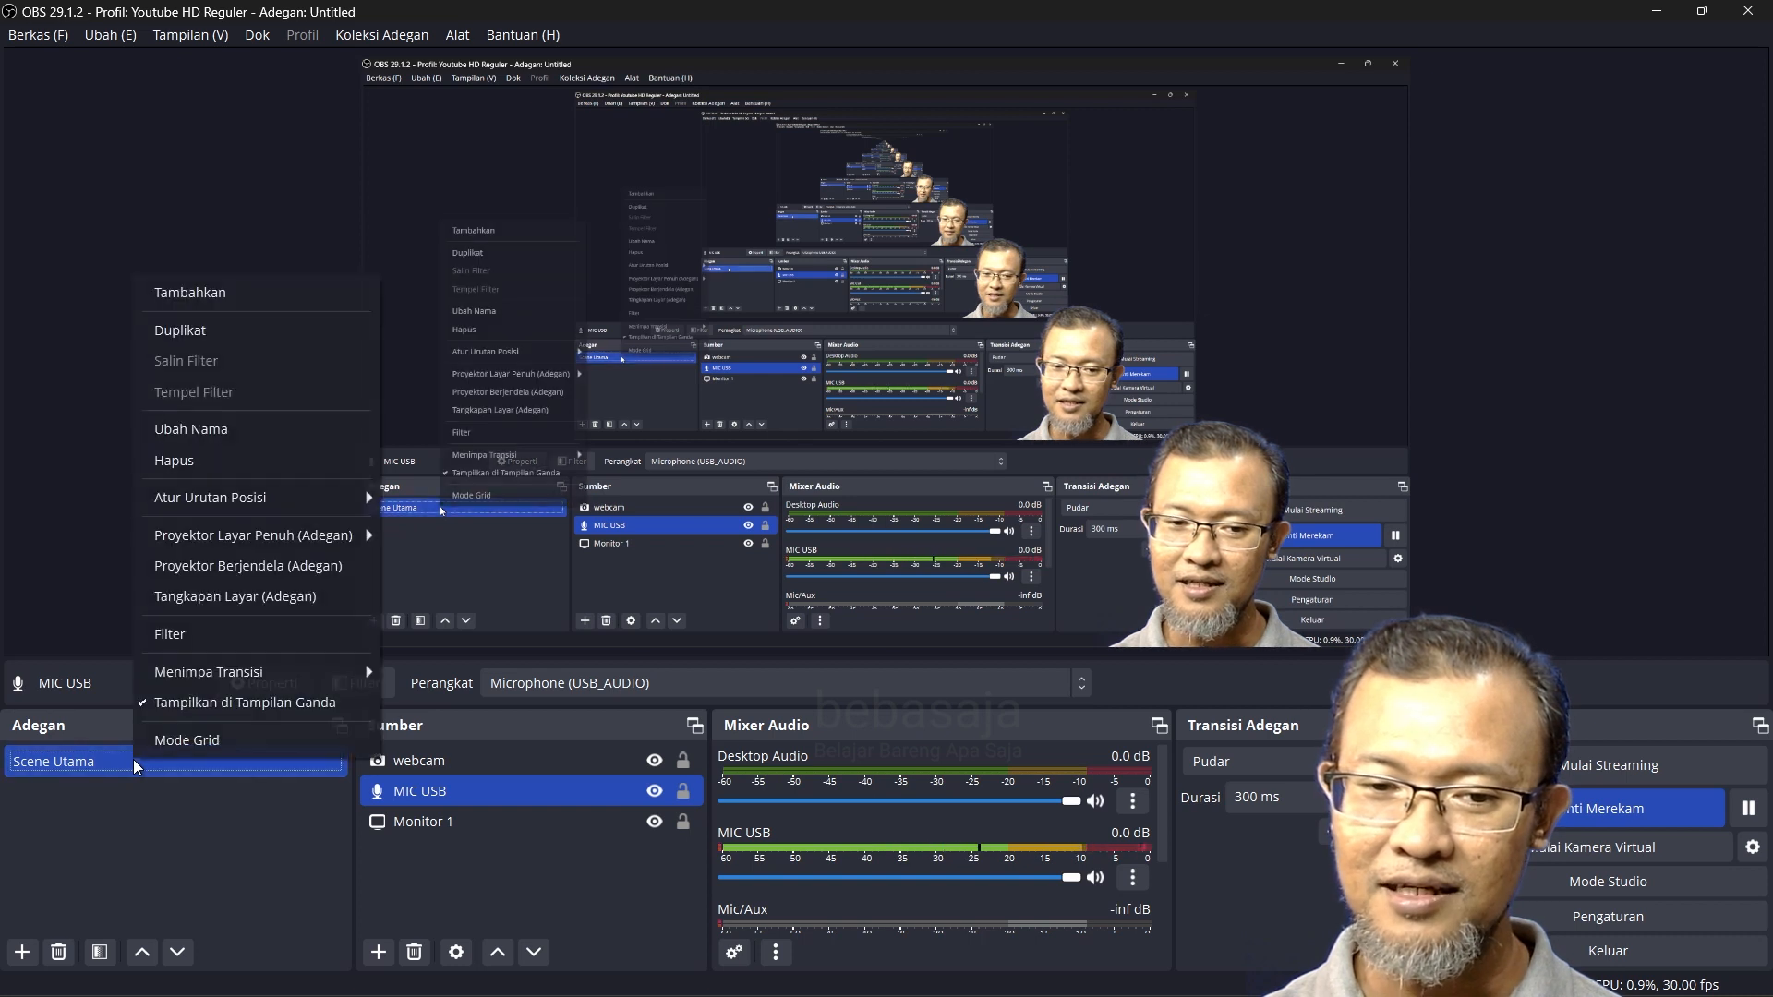
click(215, 334)
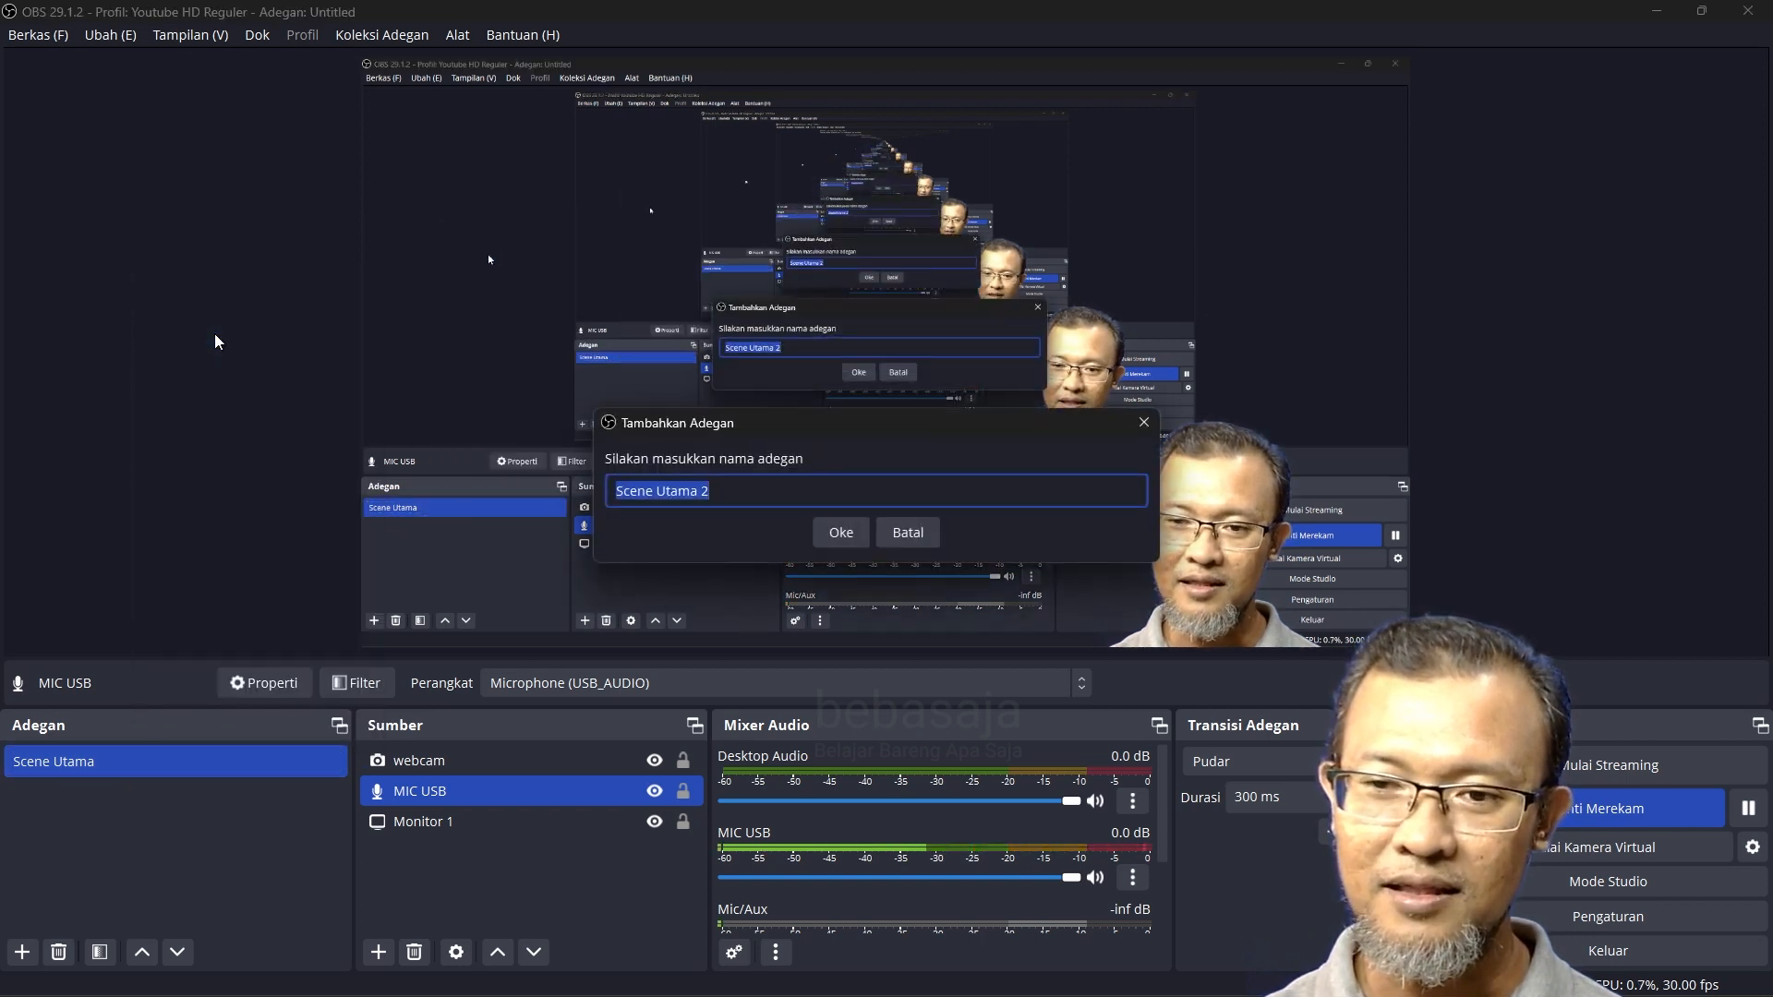
click(725, 491)
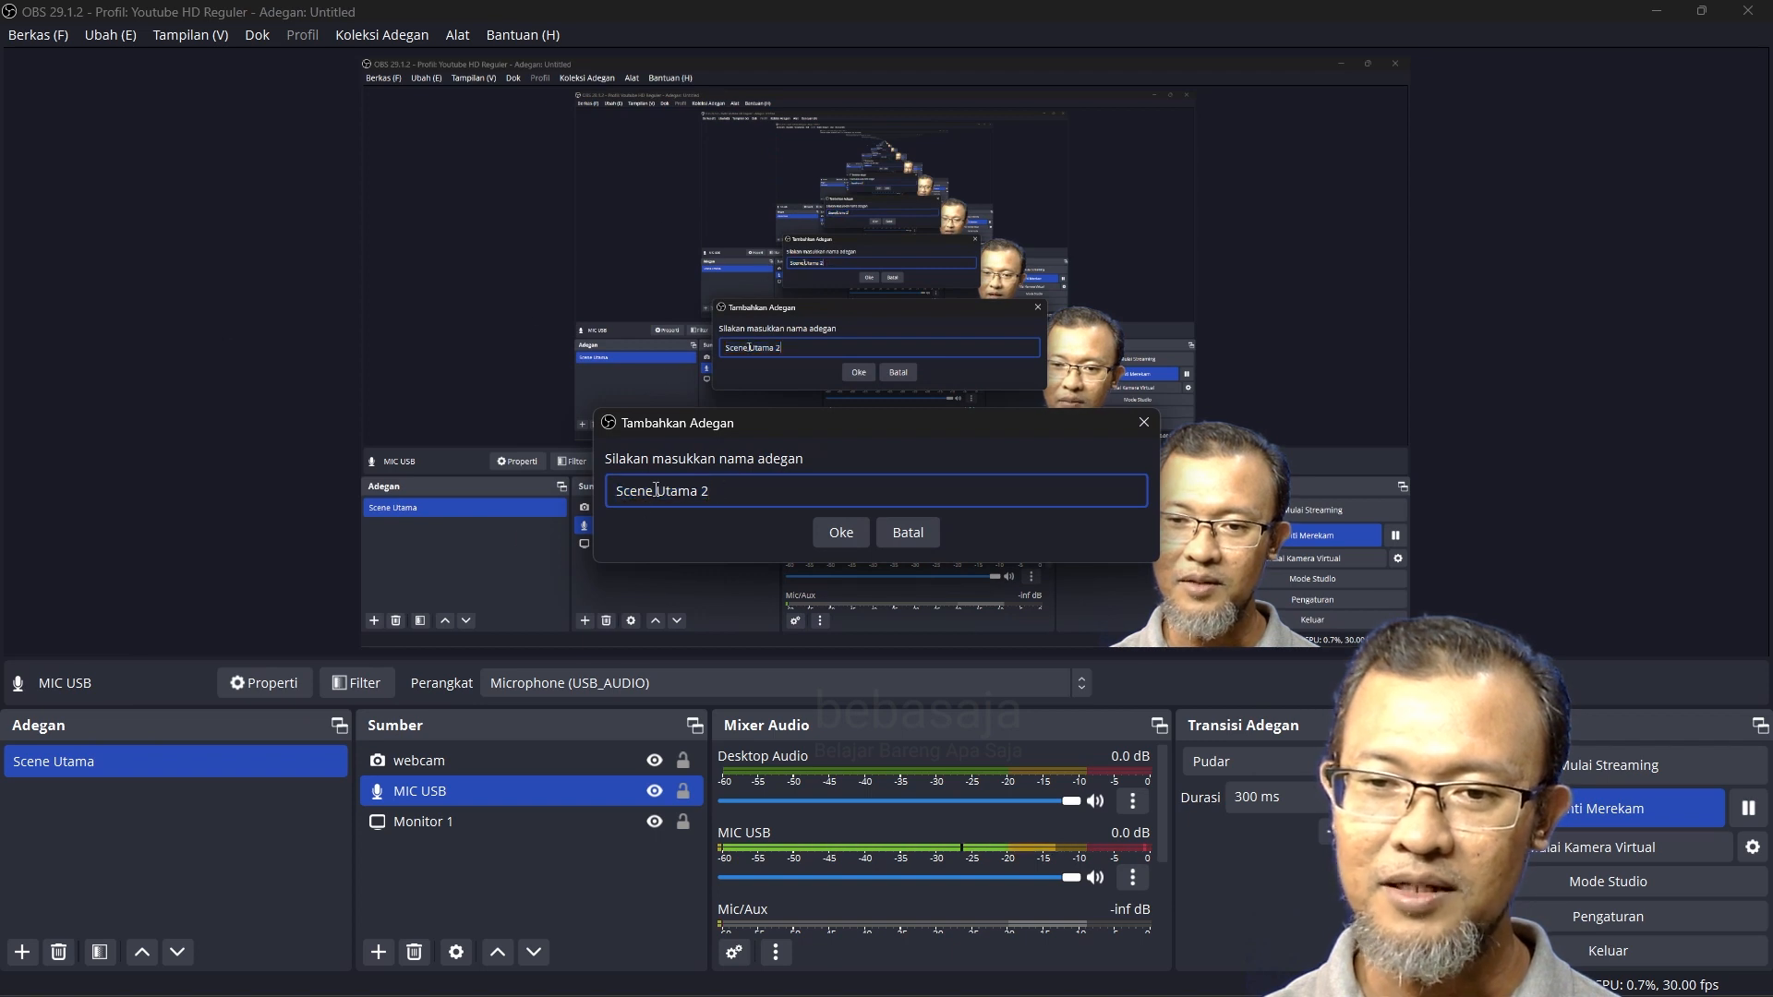
drag(656, 491, 812, 491)
key(BackSpace)
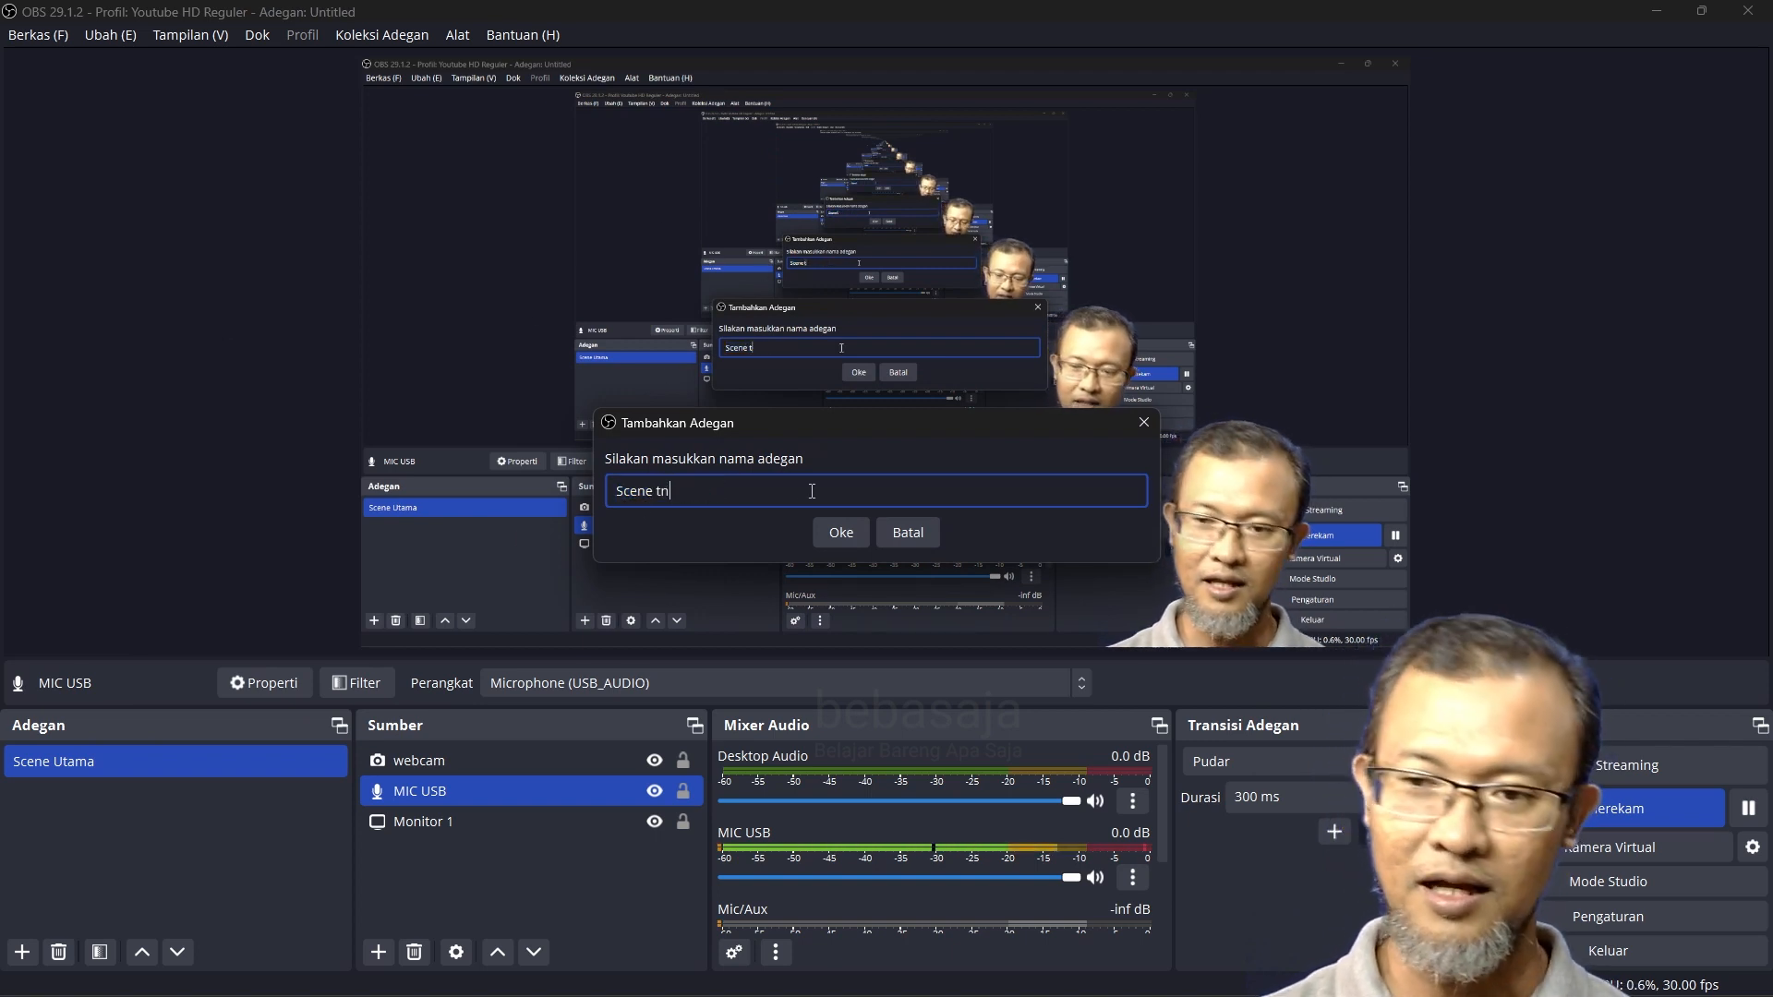
text(tan)
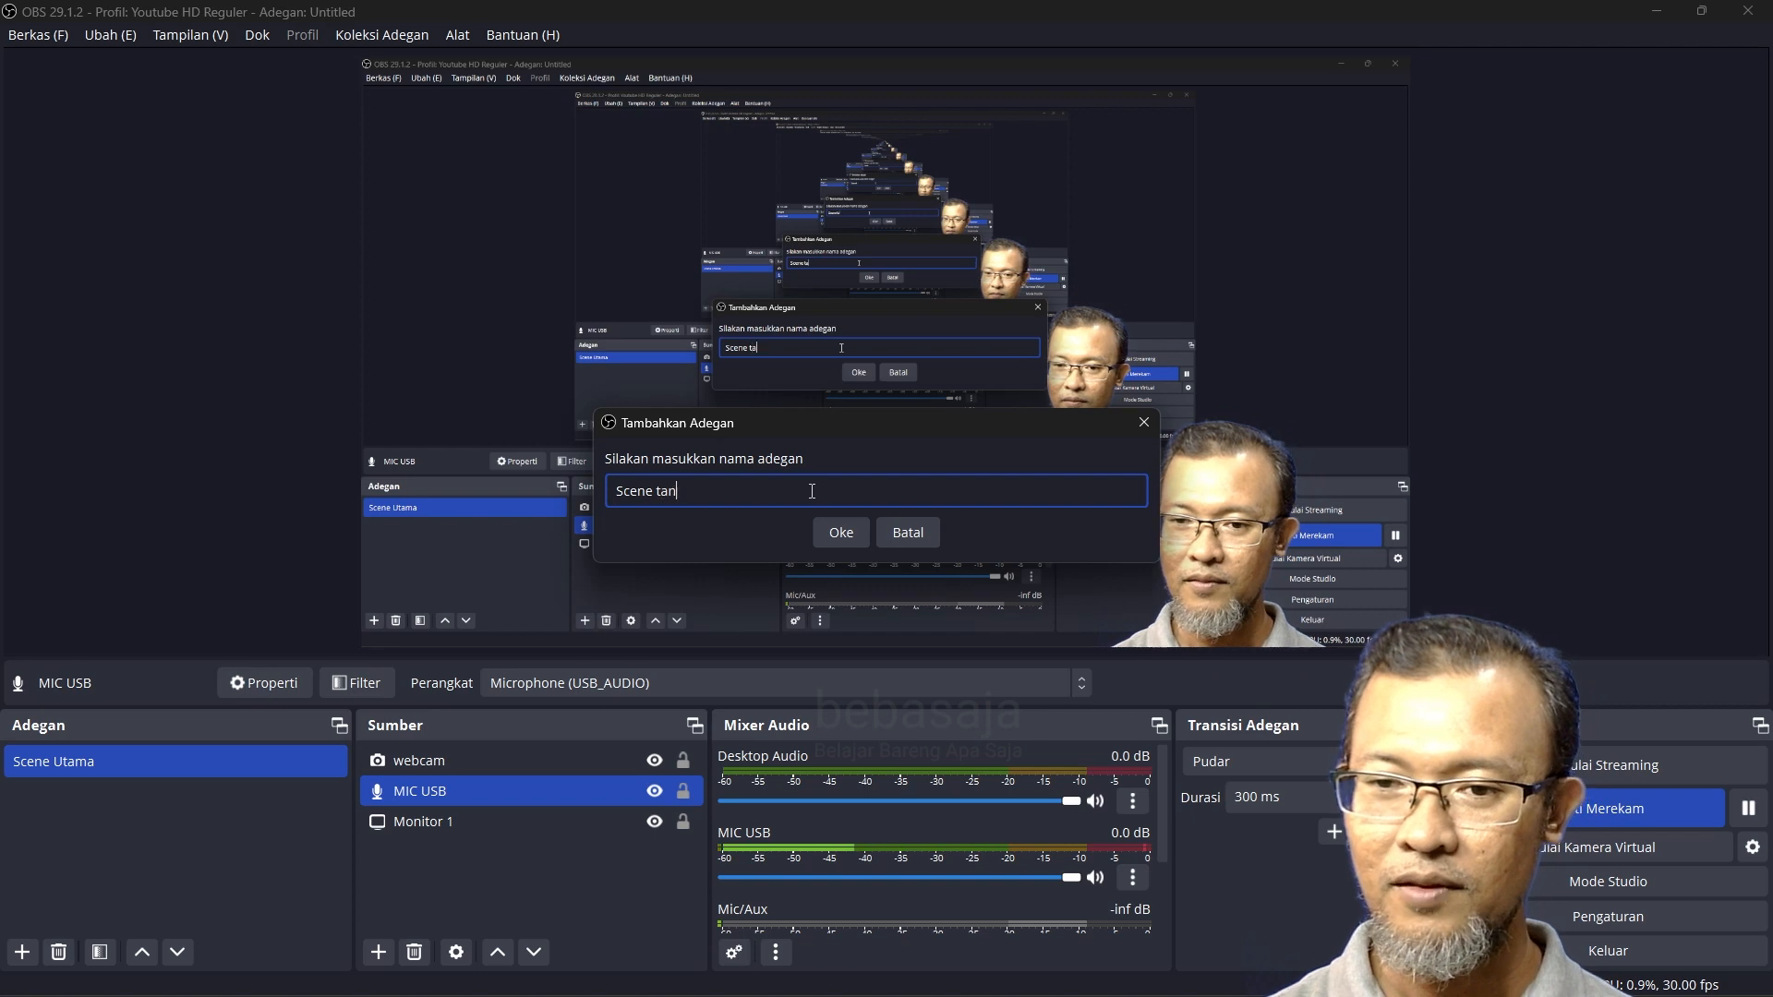
text(pa webcam)
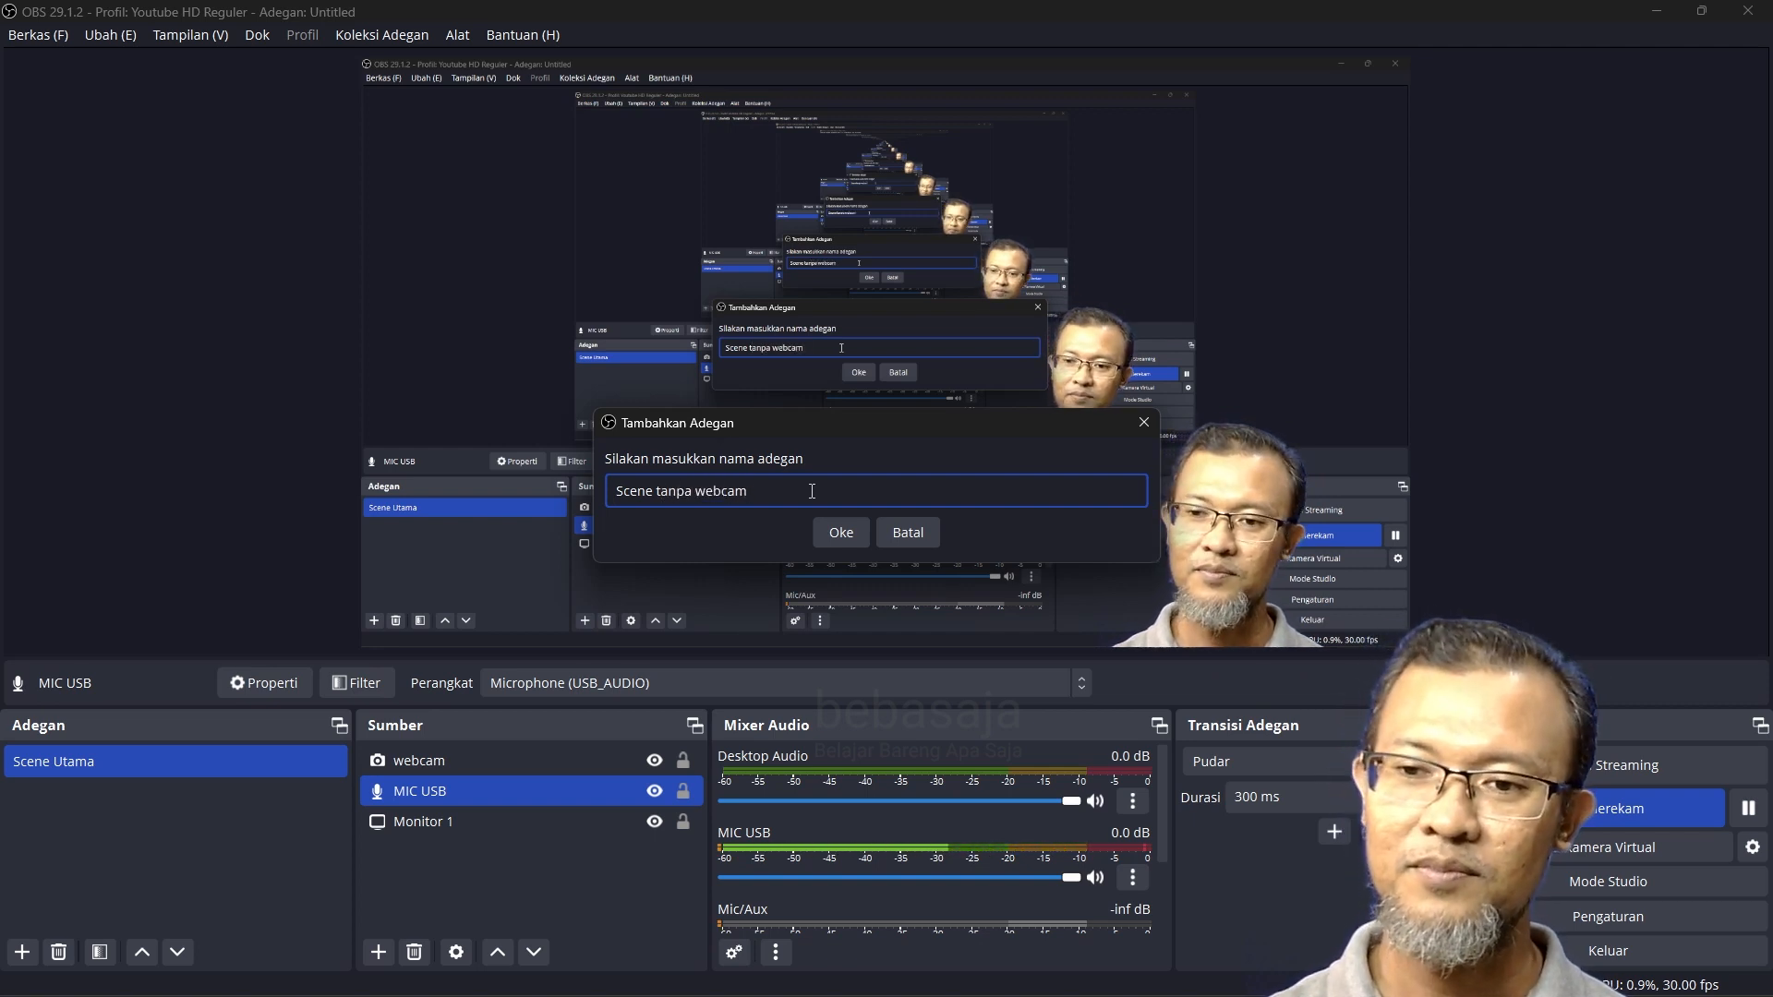
click(837, 528)
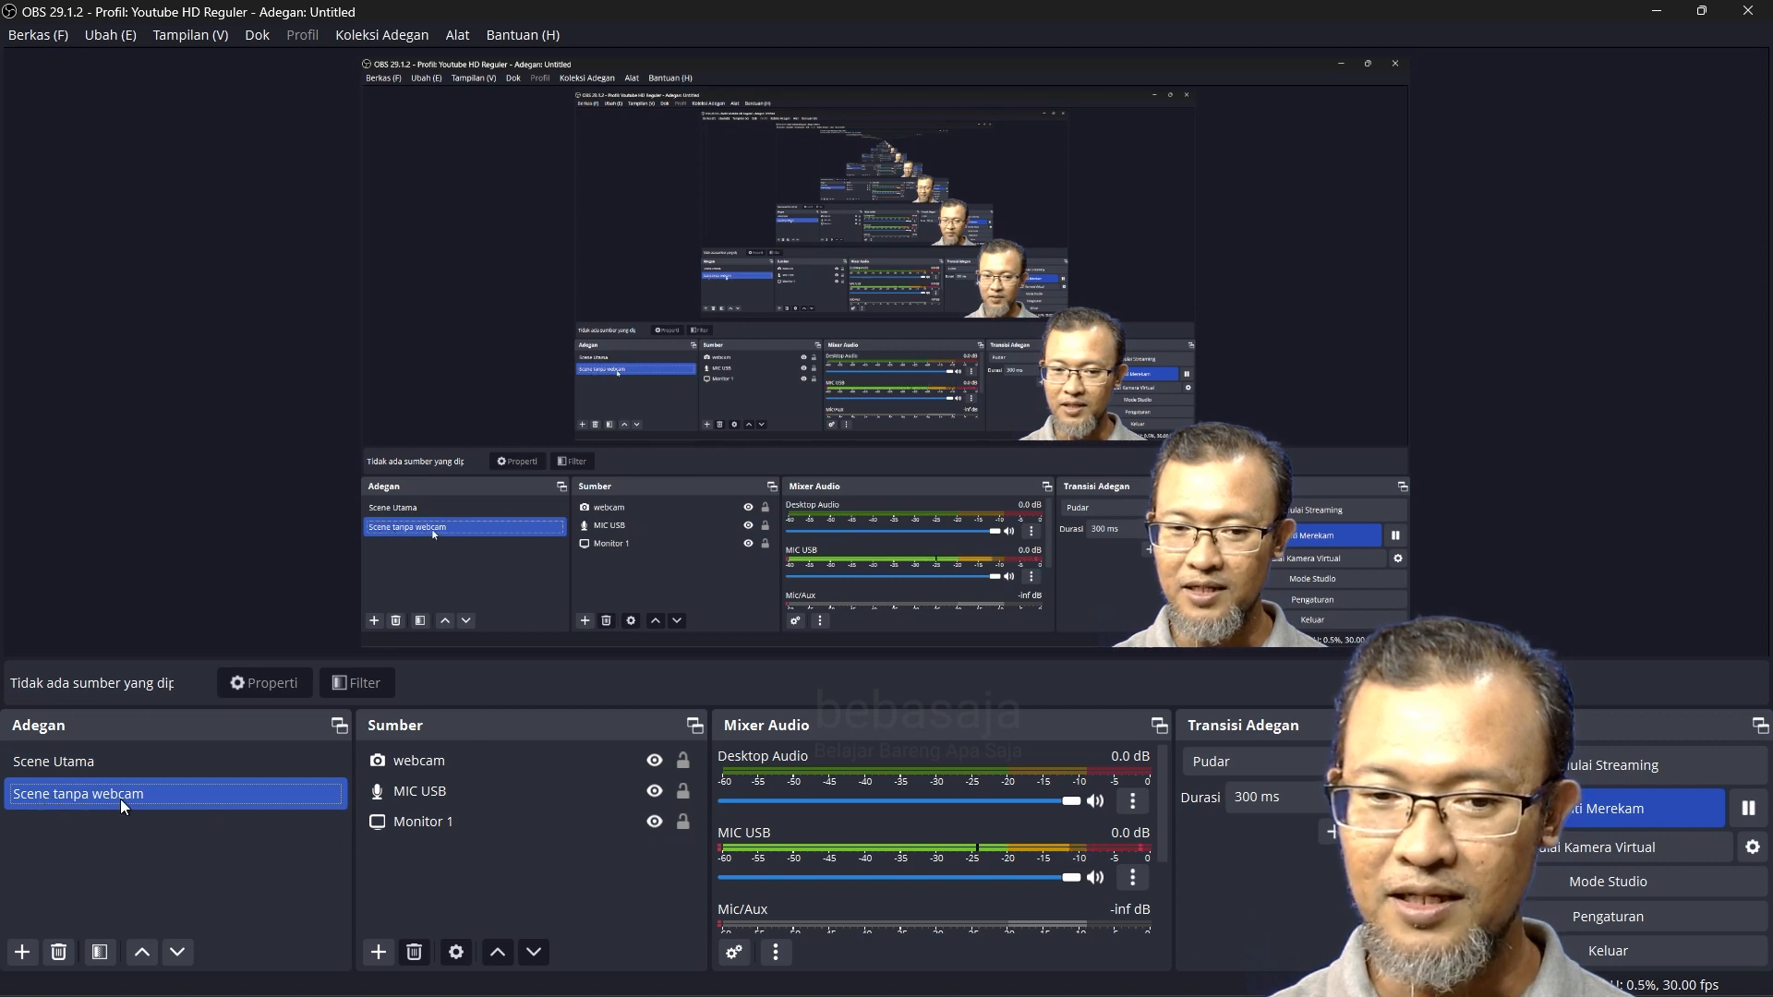
click(420, 763)
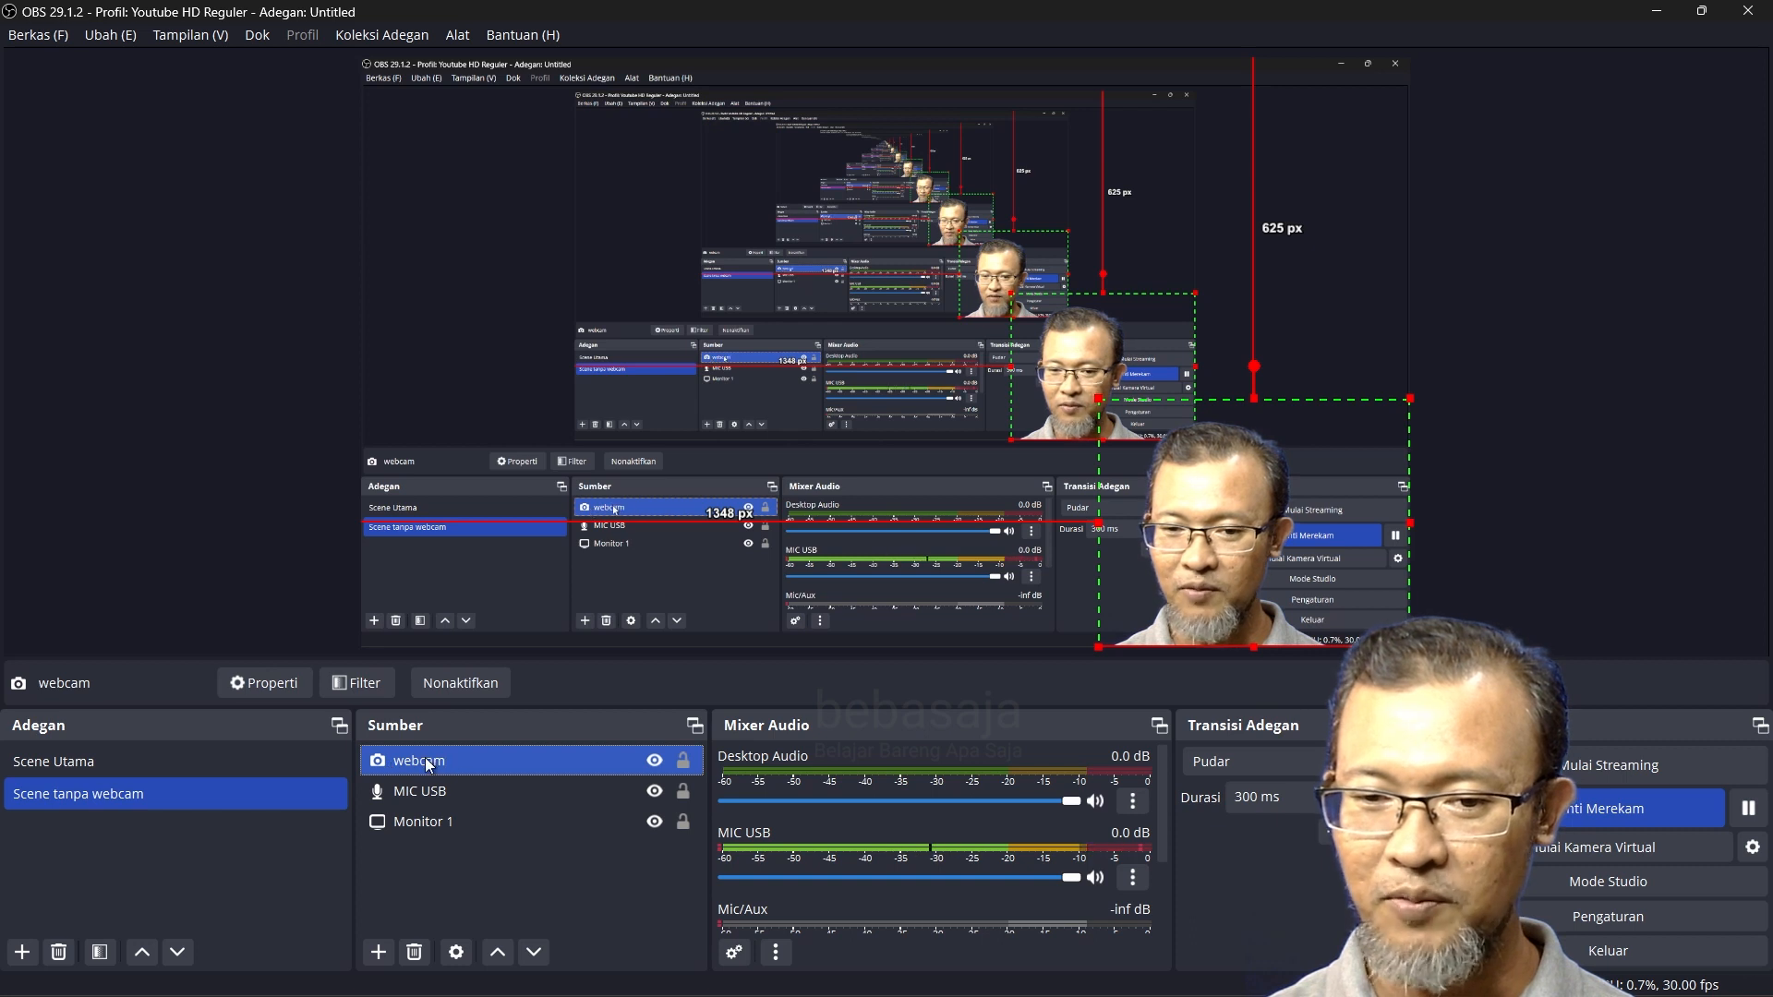
click(655, 762)
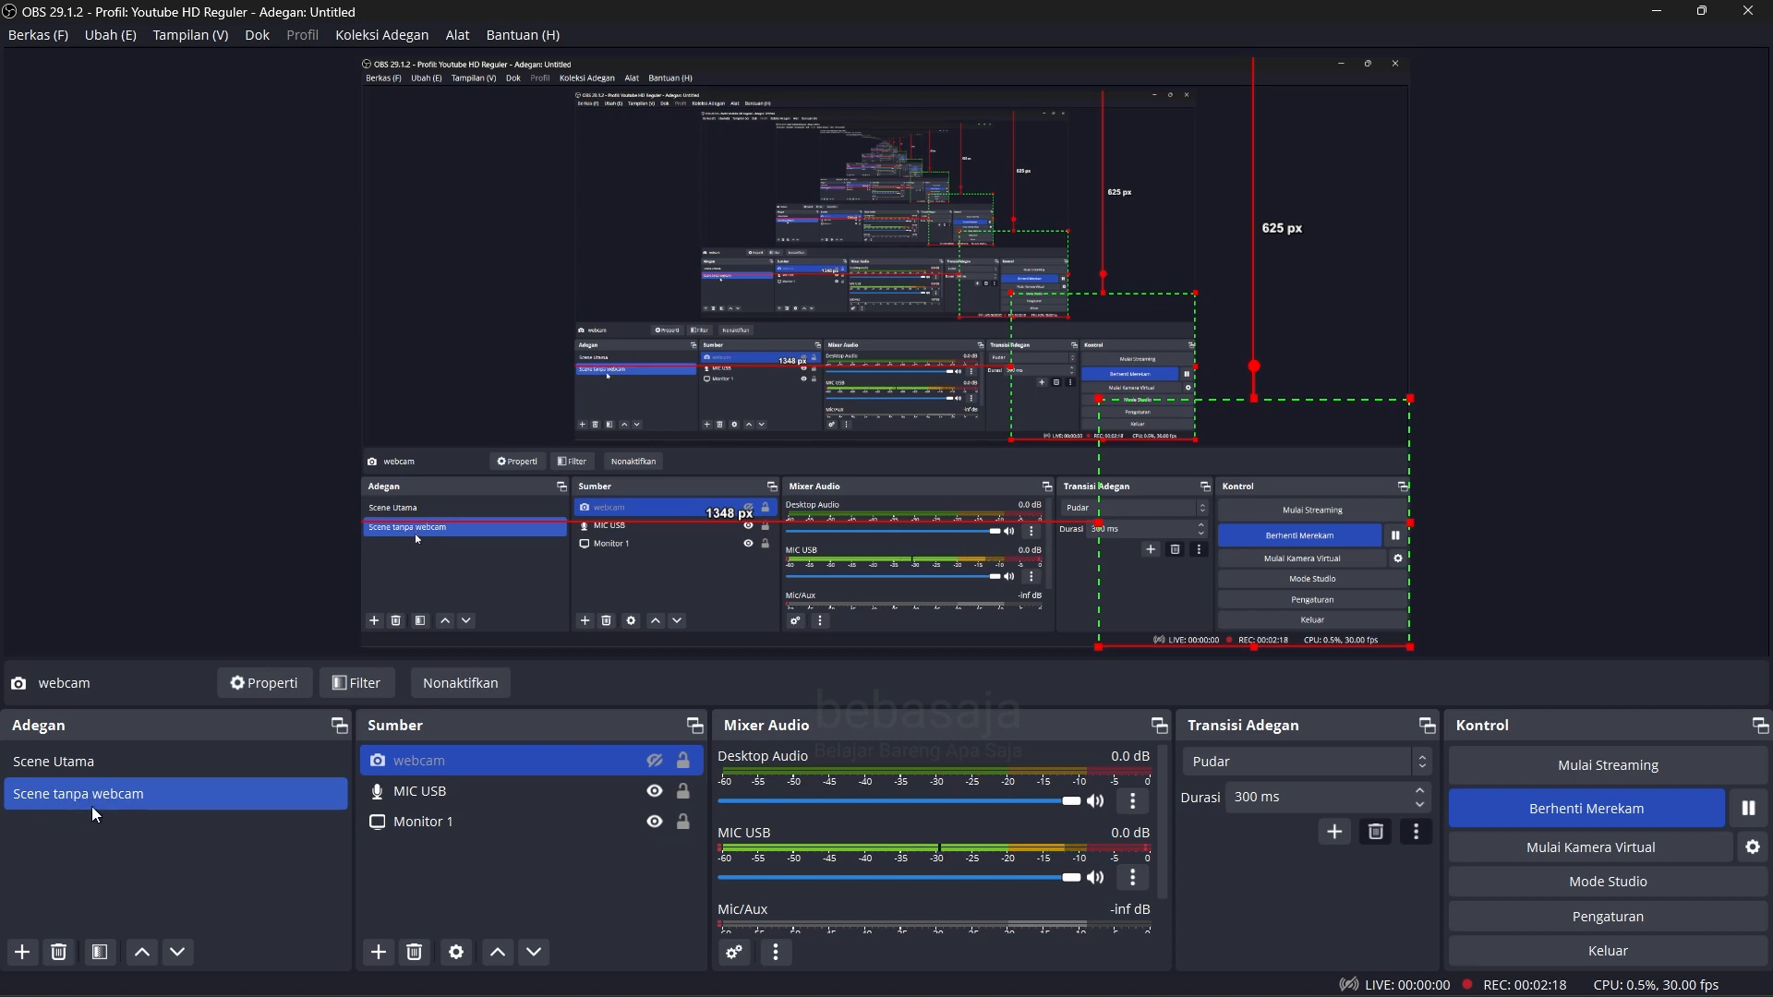
Step: Switch back and forth between Scene Utama and Scene tanpa webcam to compare their previews, ending on Scene tanpa webcam
click(87, 759)
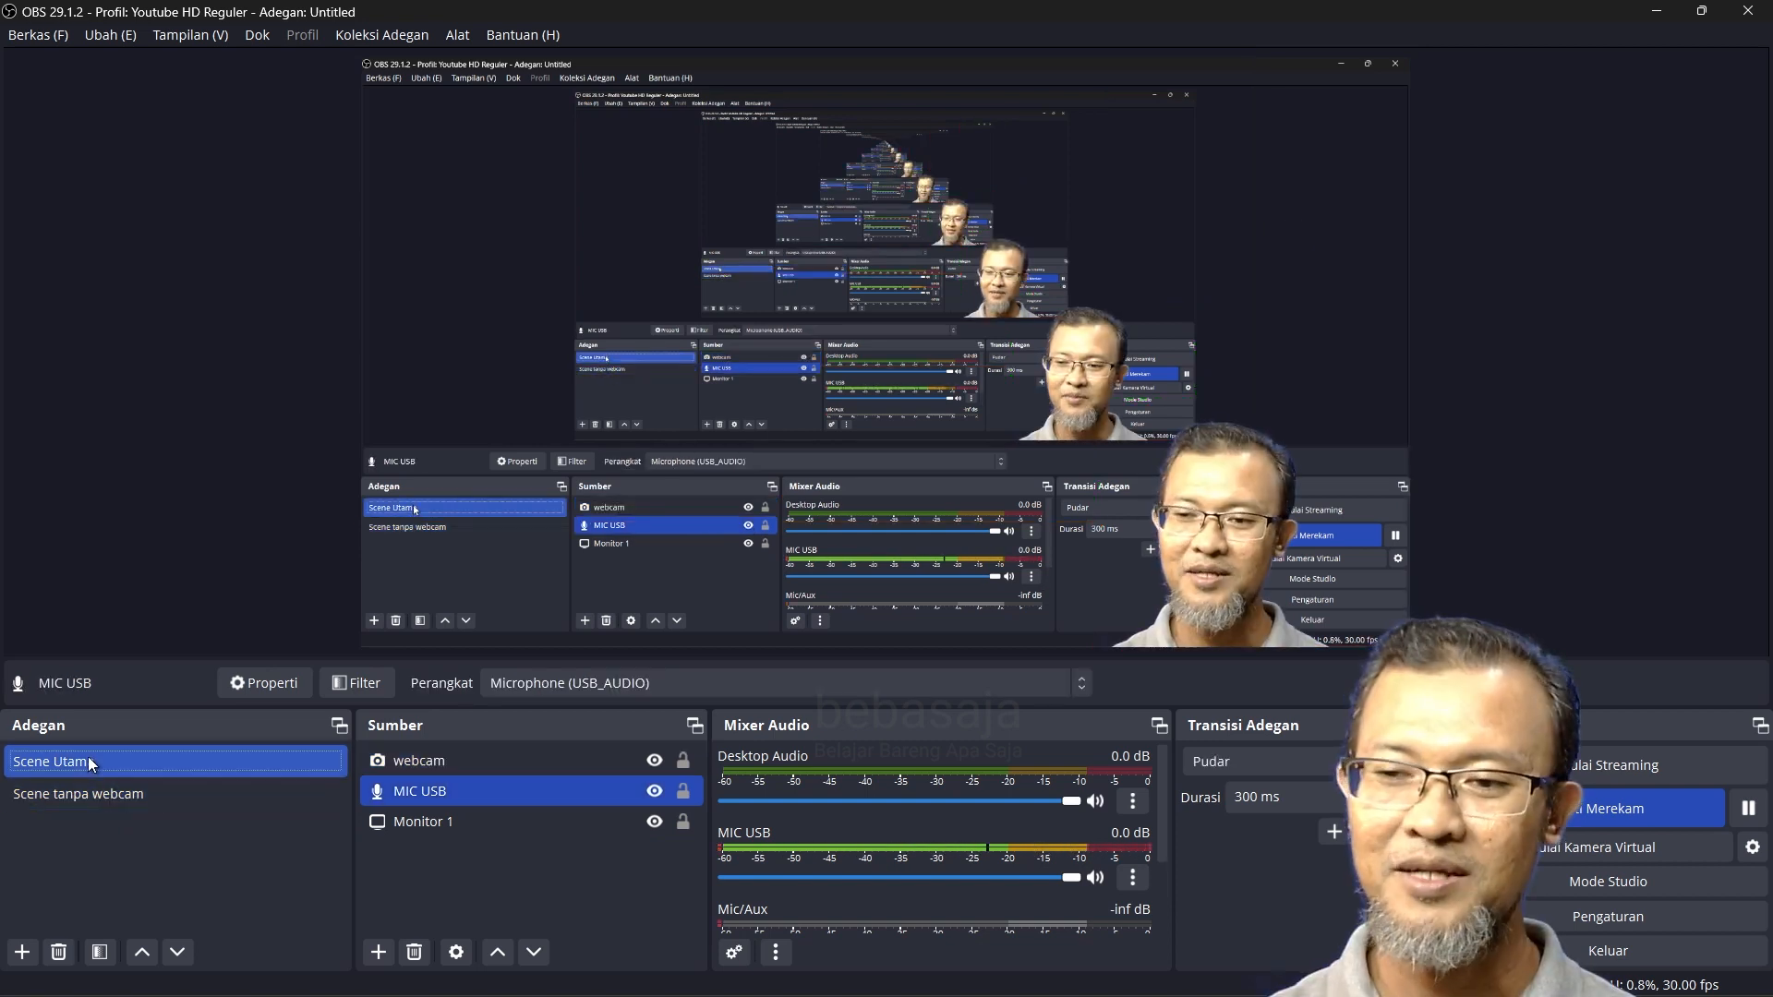
click(87, 794)
click(89, 763)
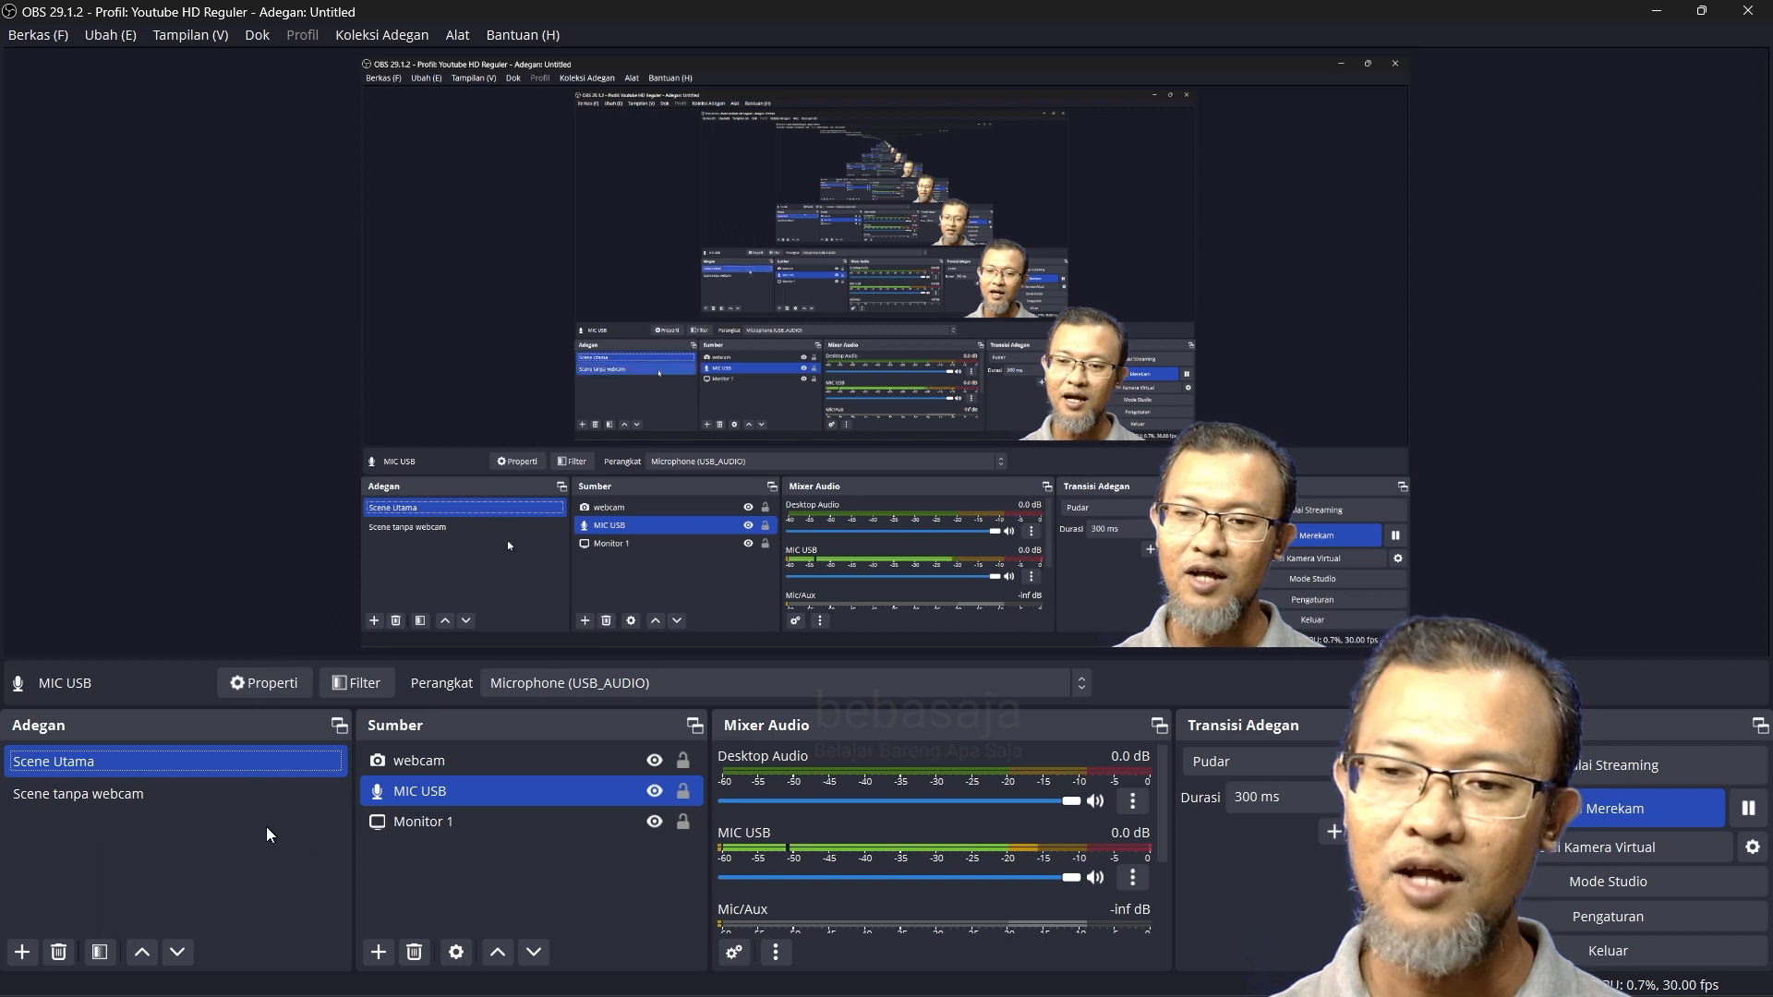
click(61, 799)
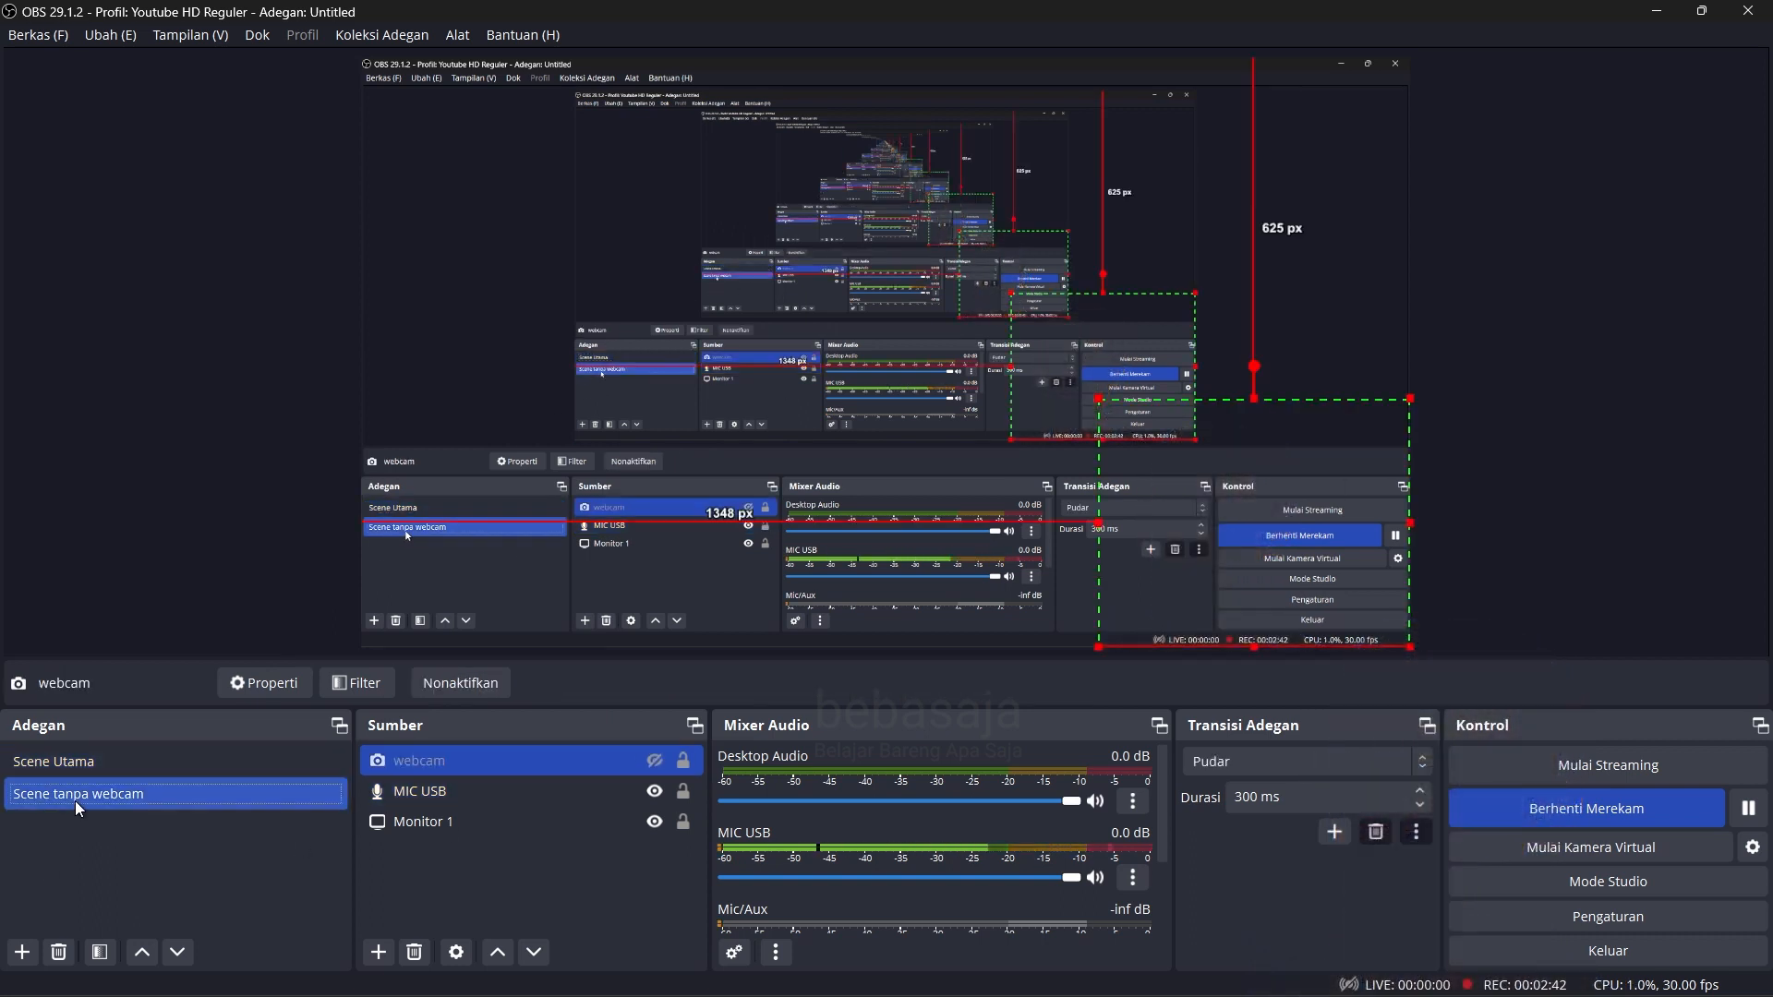
click(87, 768)
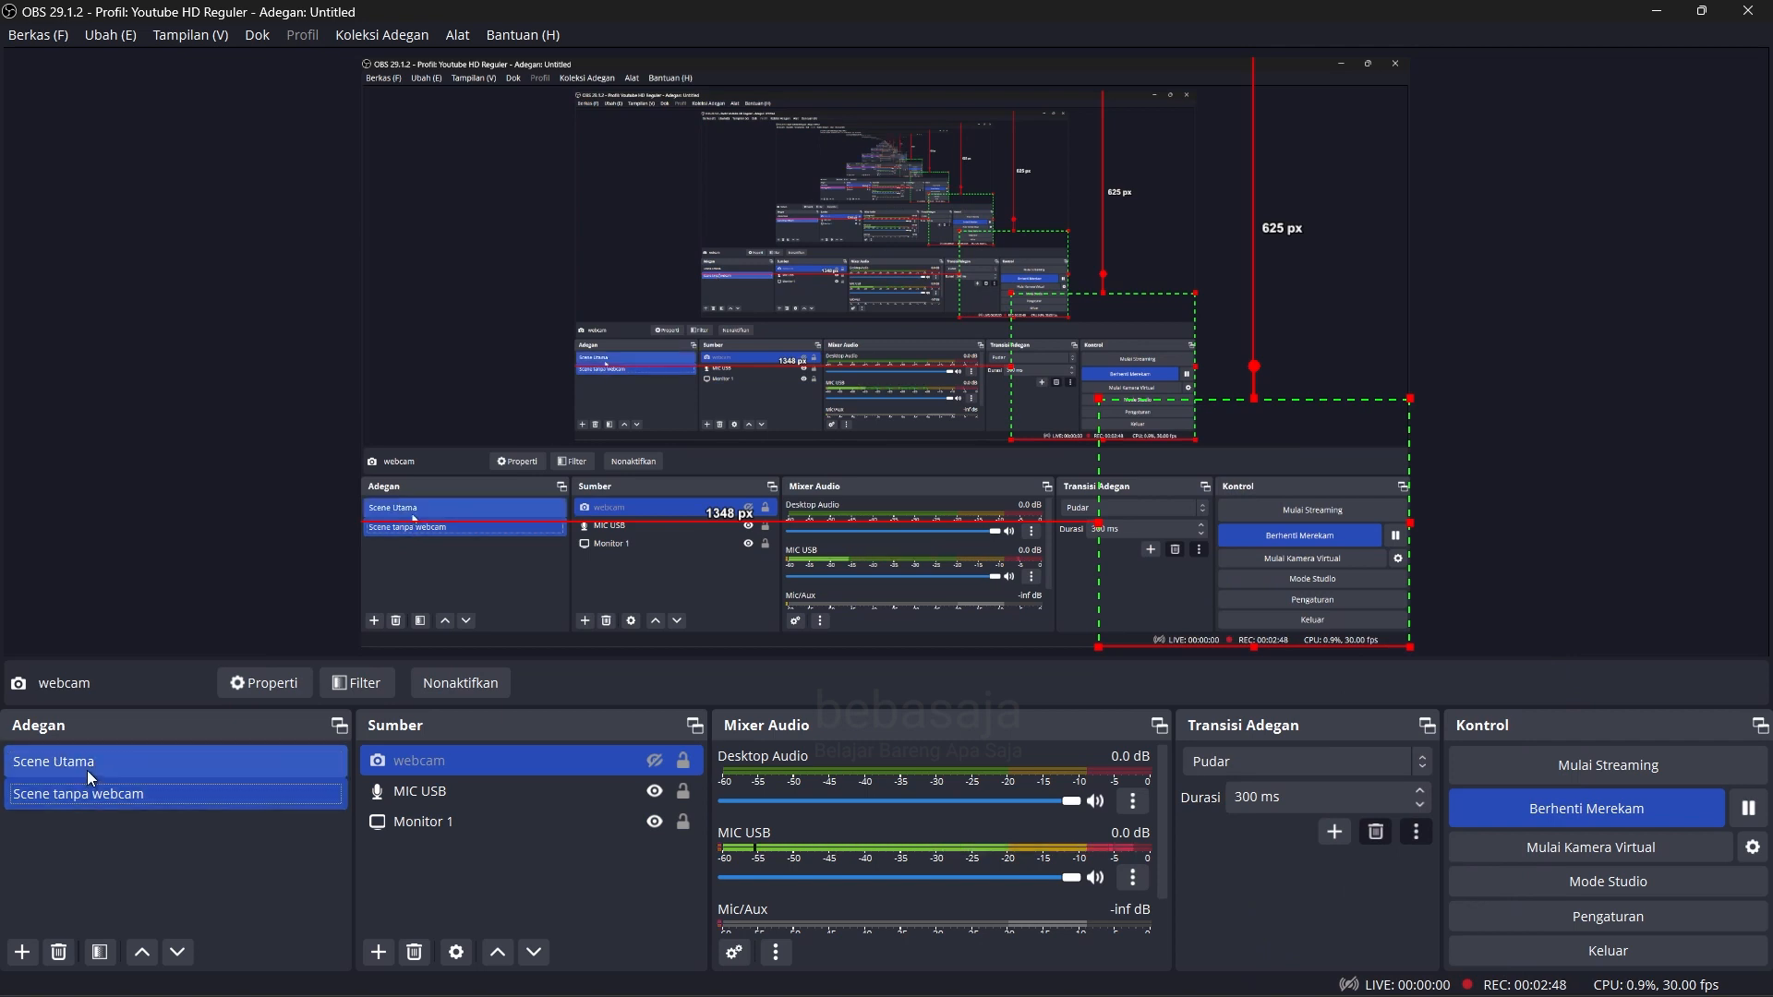
click(88, 796)
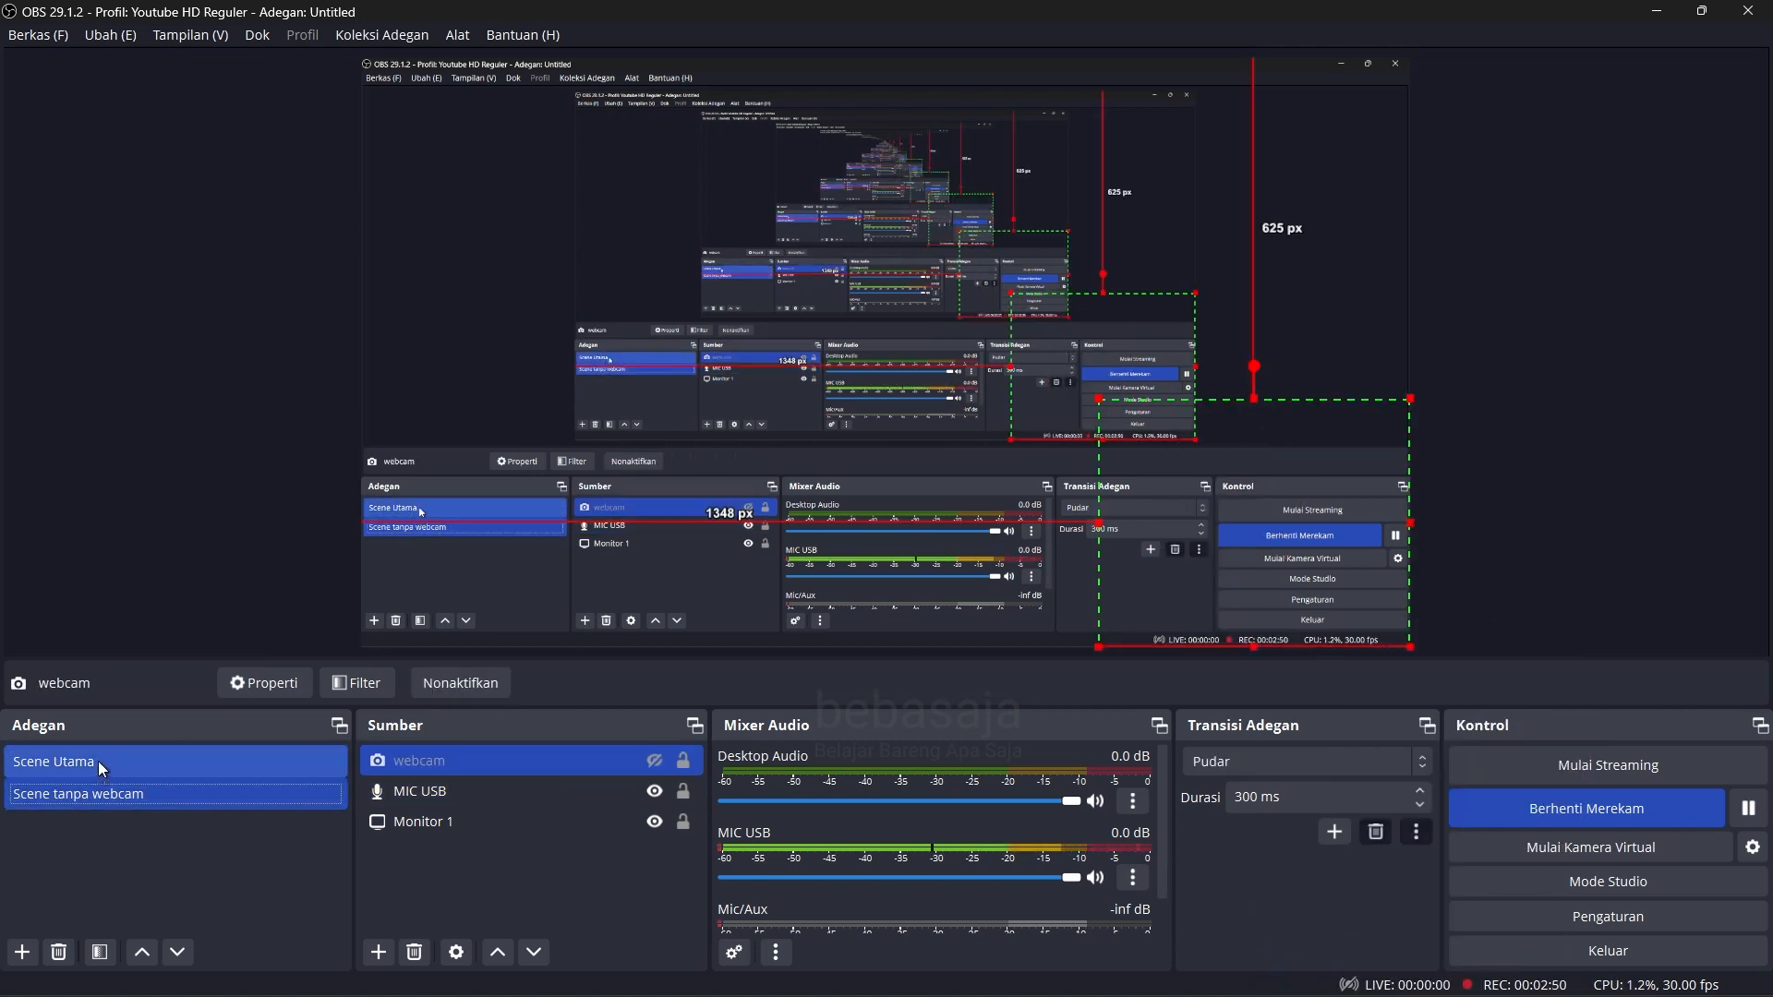
click(98, 761)
click(103, 796)
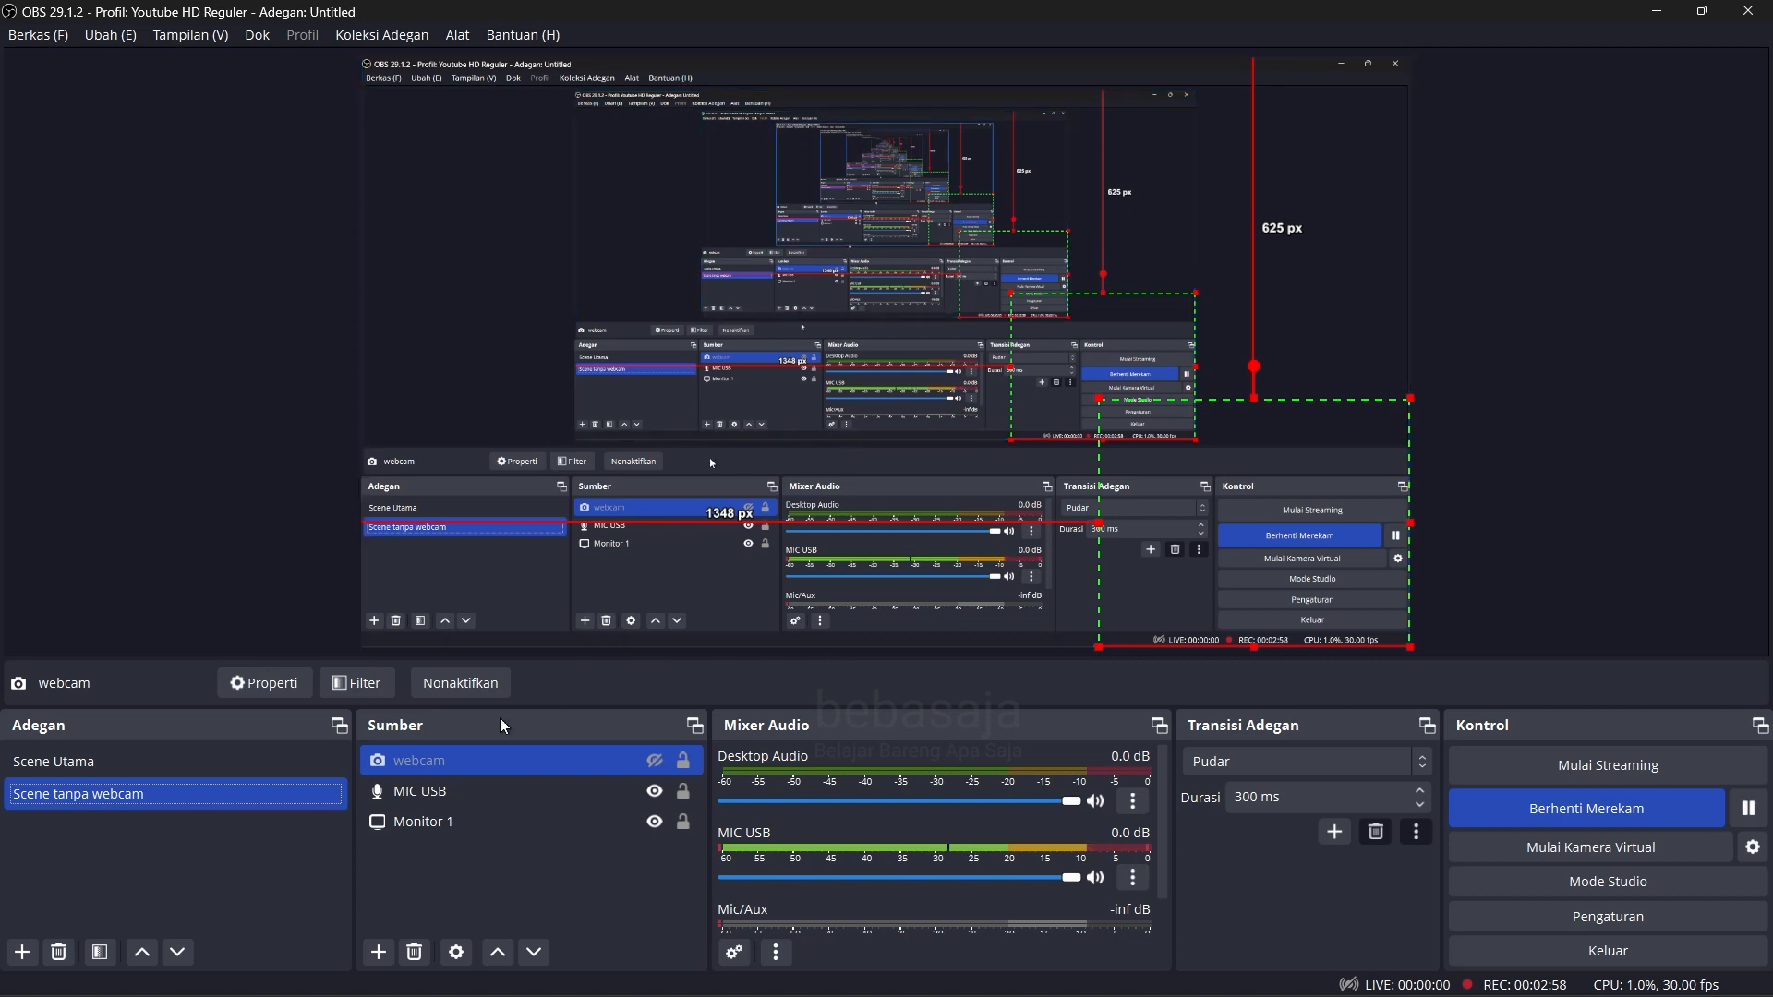
click(129, 768)
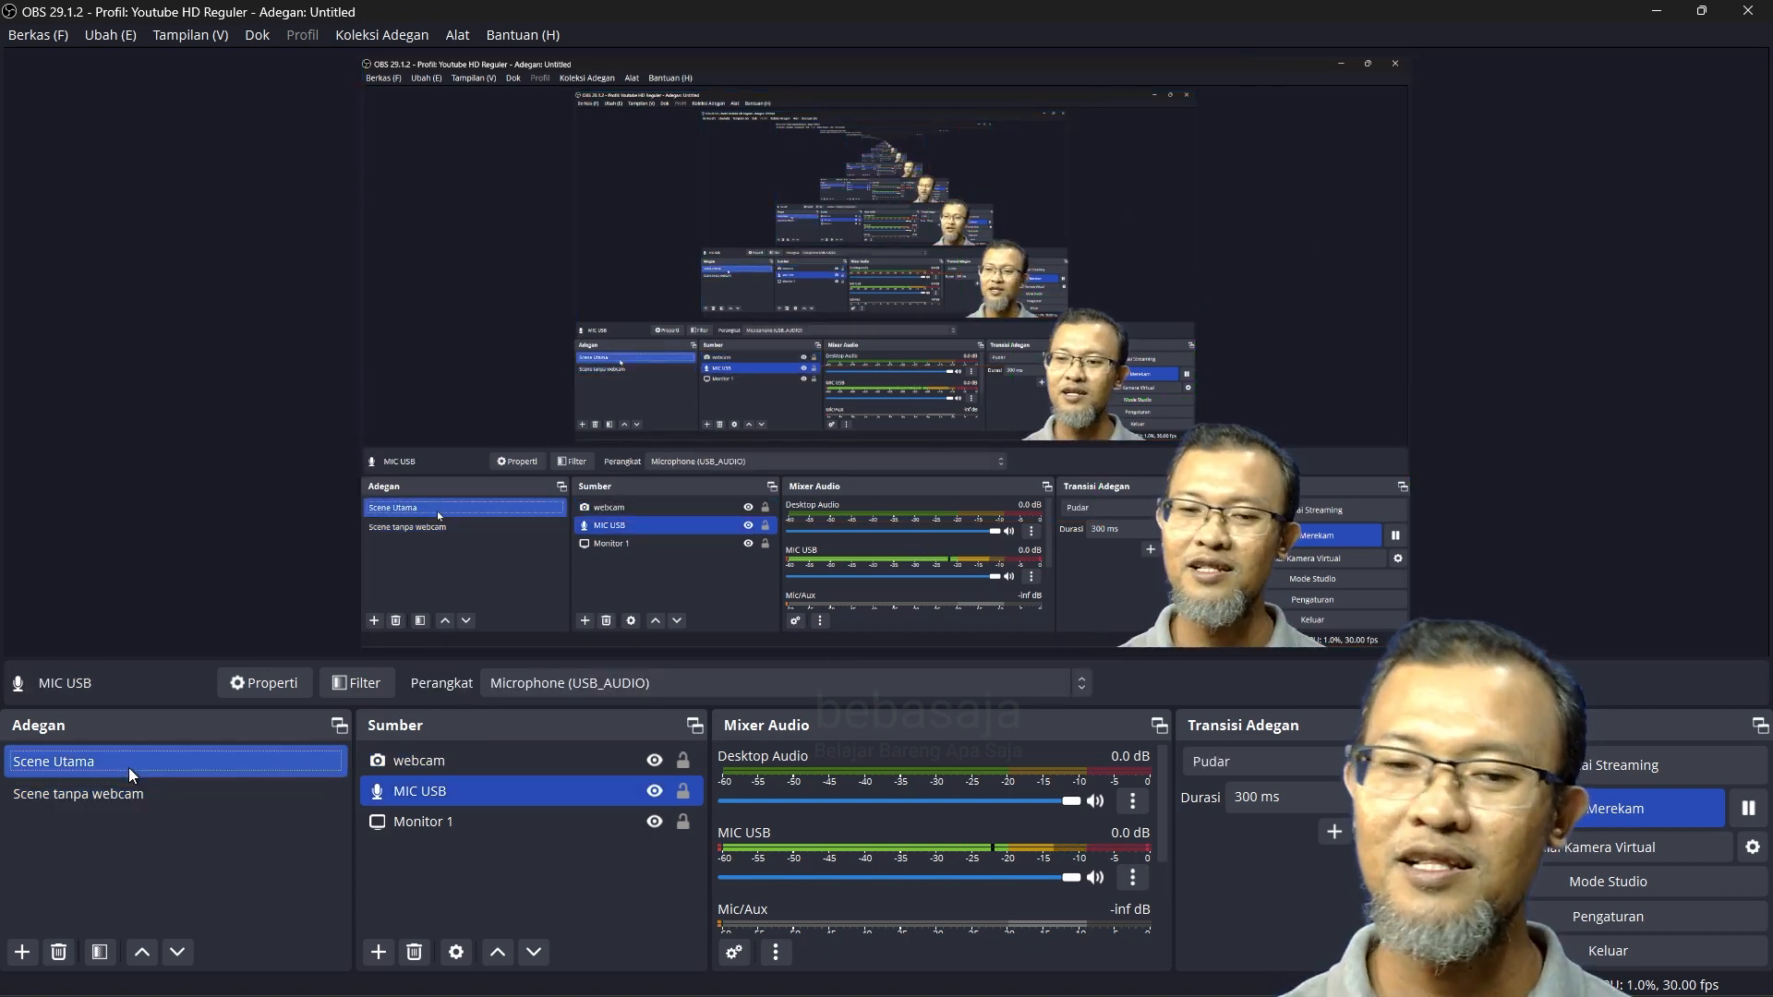
click(113, 796)
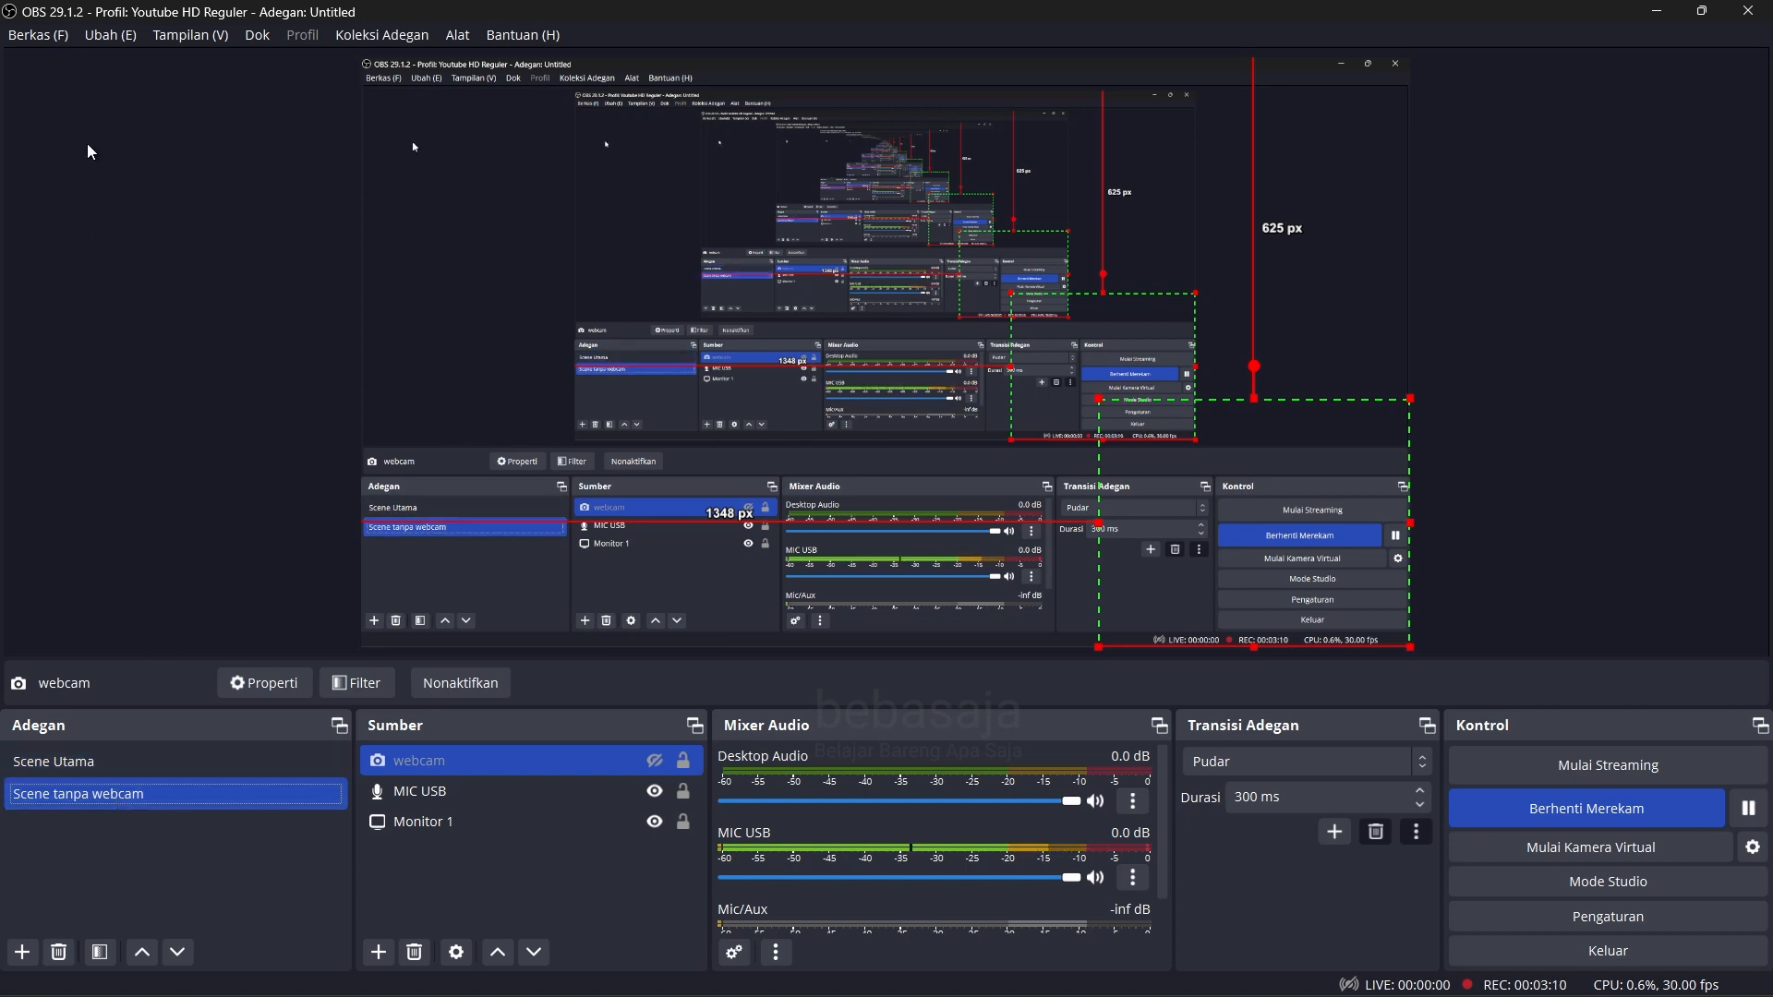
Step: Search the hotkey settings for "sce" to find the scene-switching entries, and close the settings
click(25, 43)
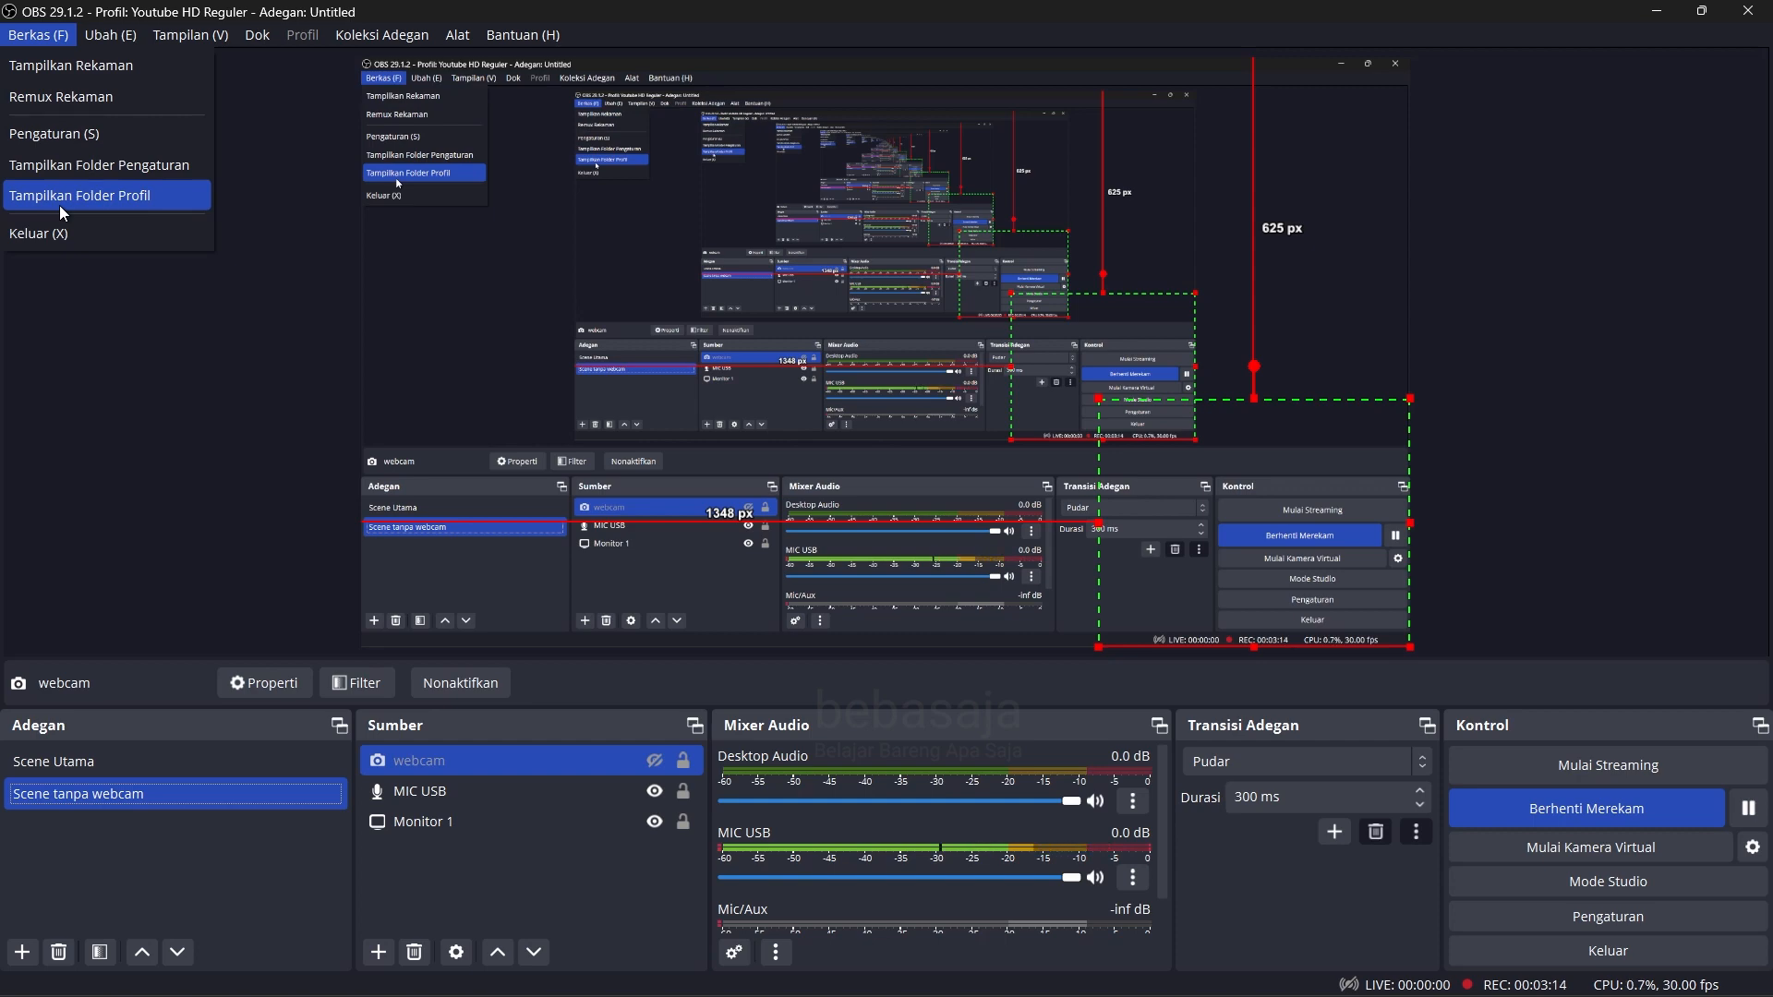
click(58, 135)
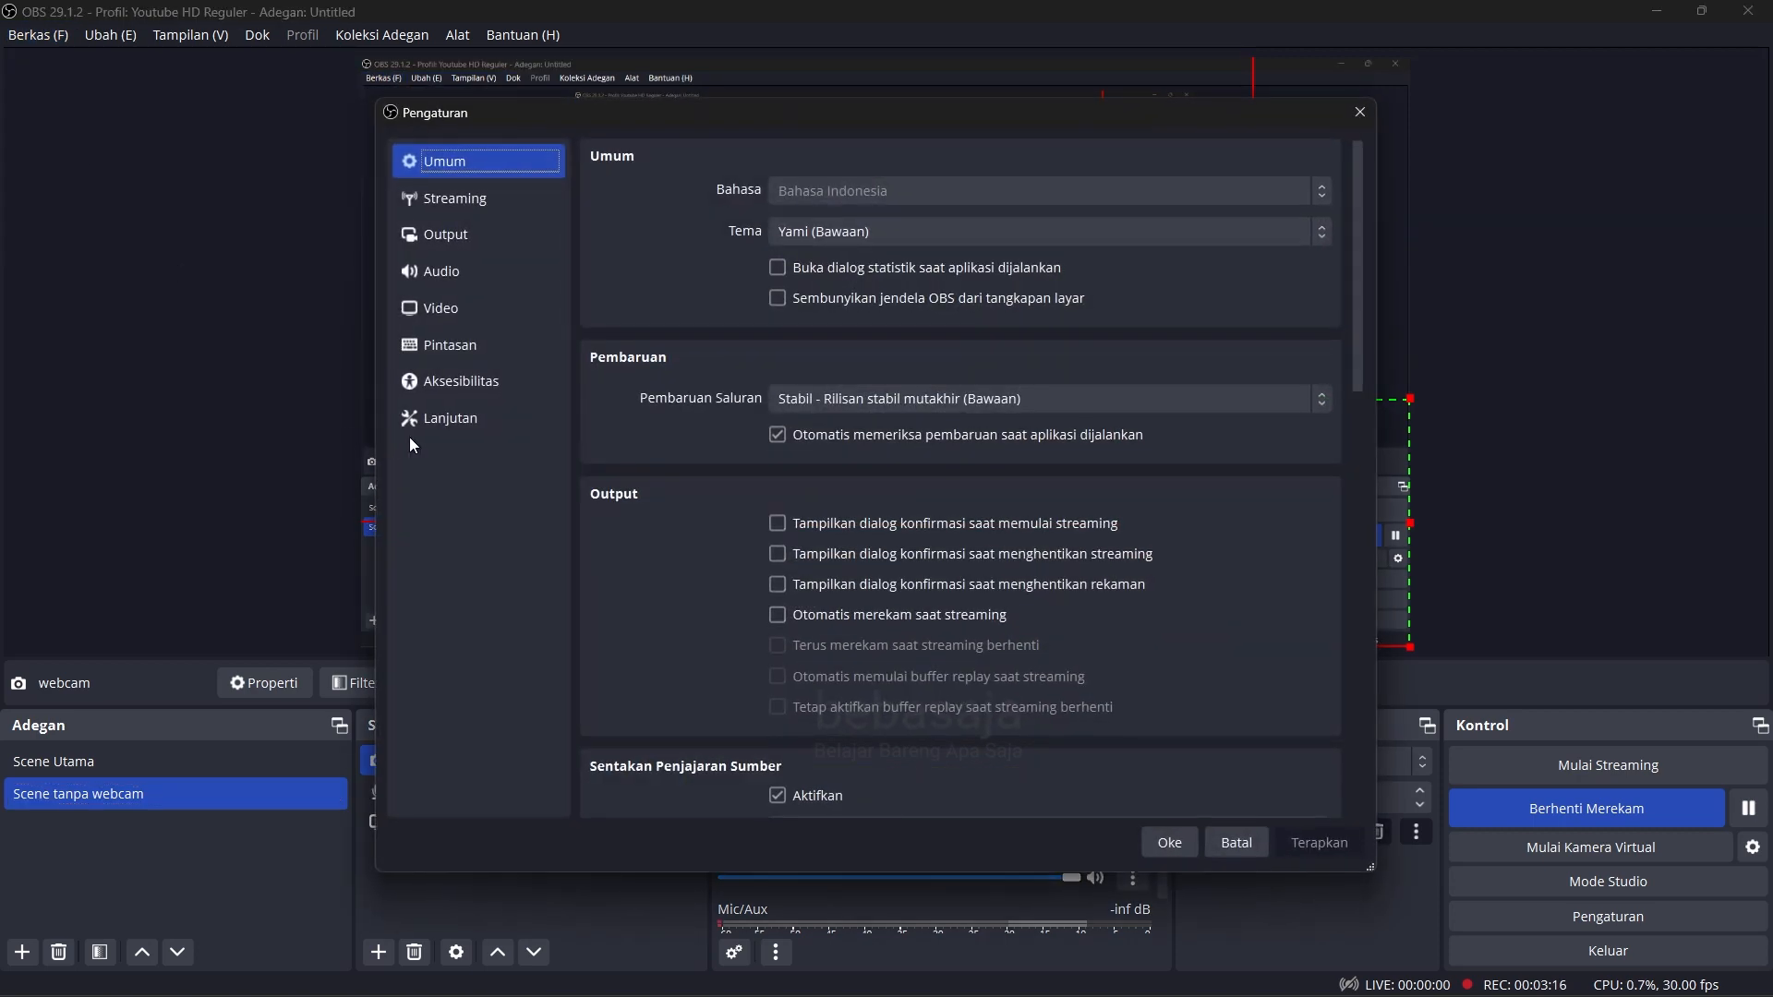
click(459, 348)
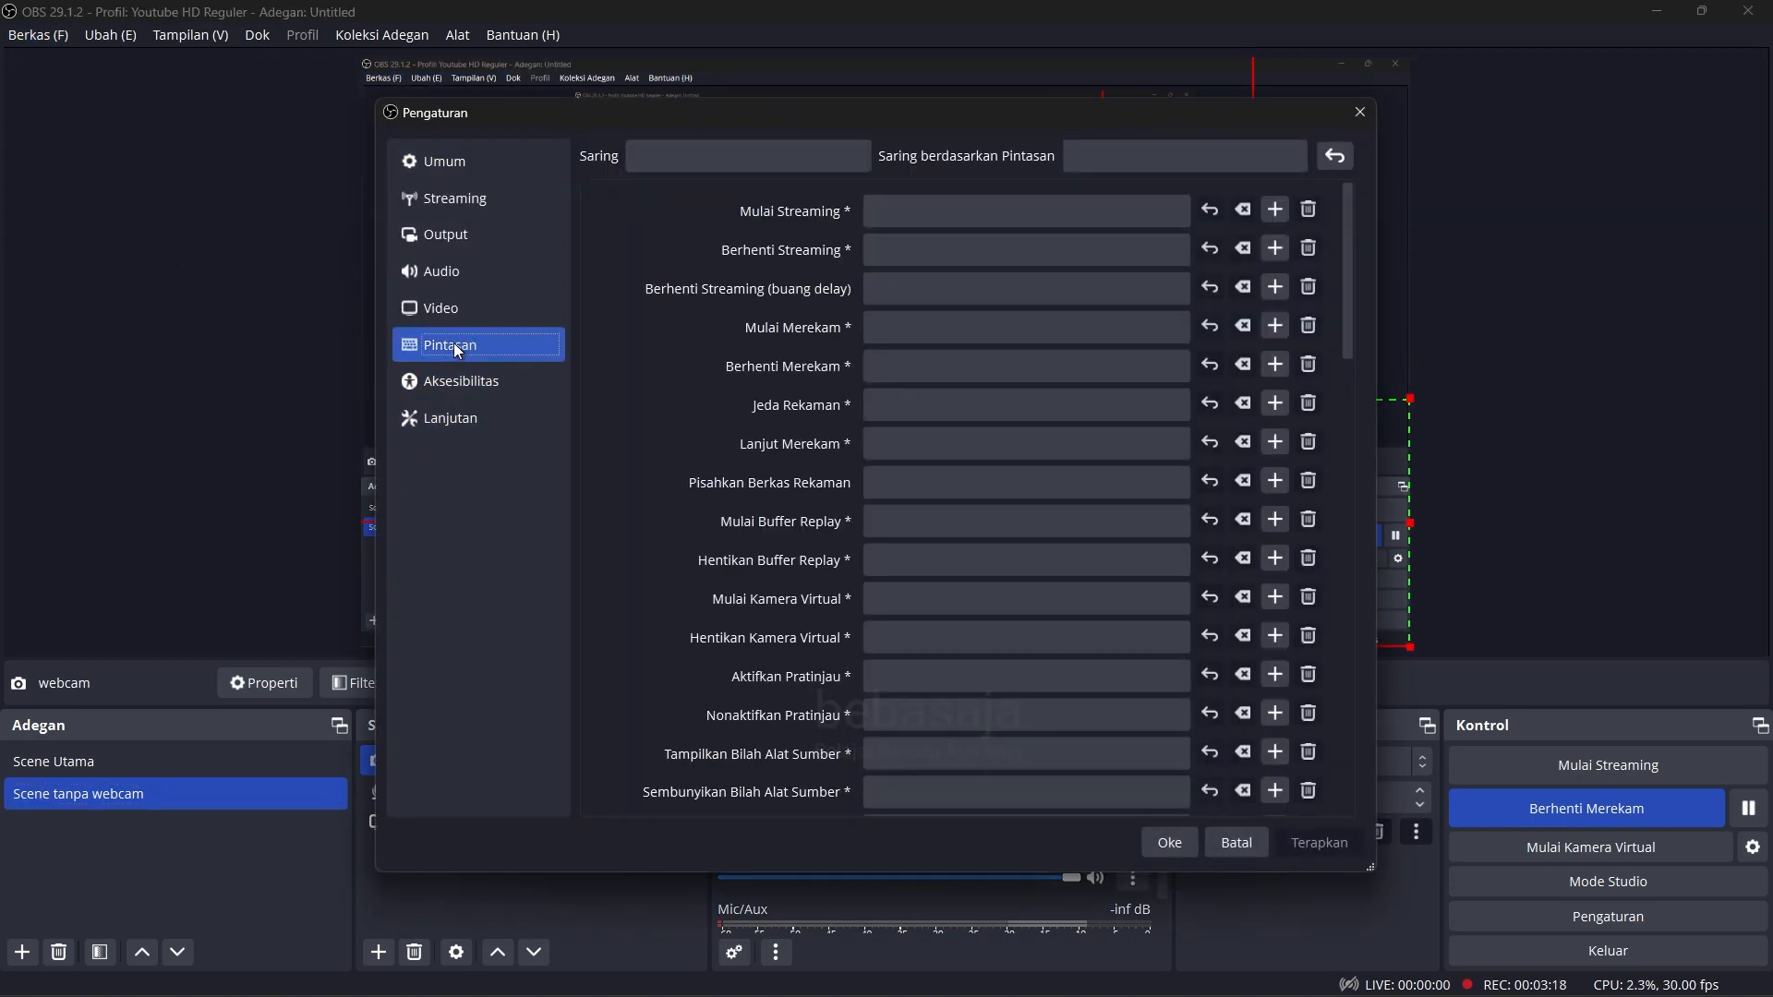
click(674, 156)
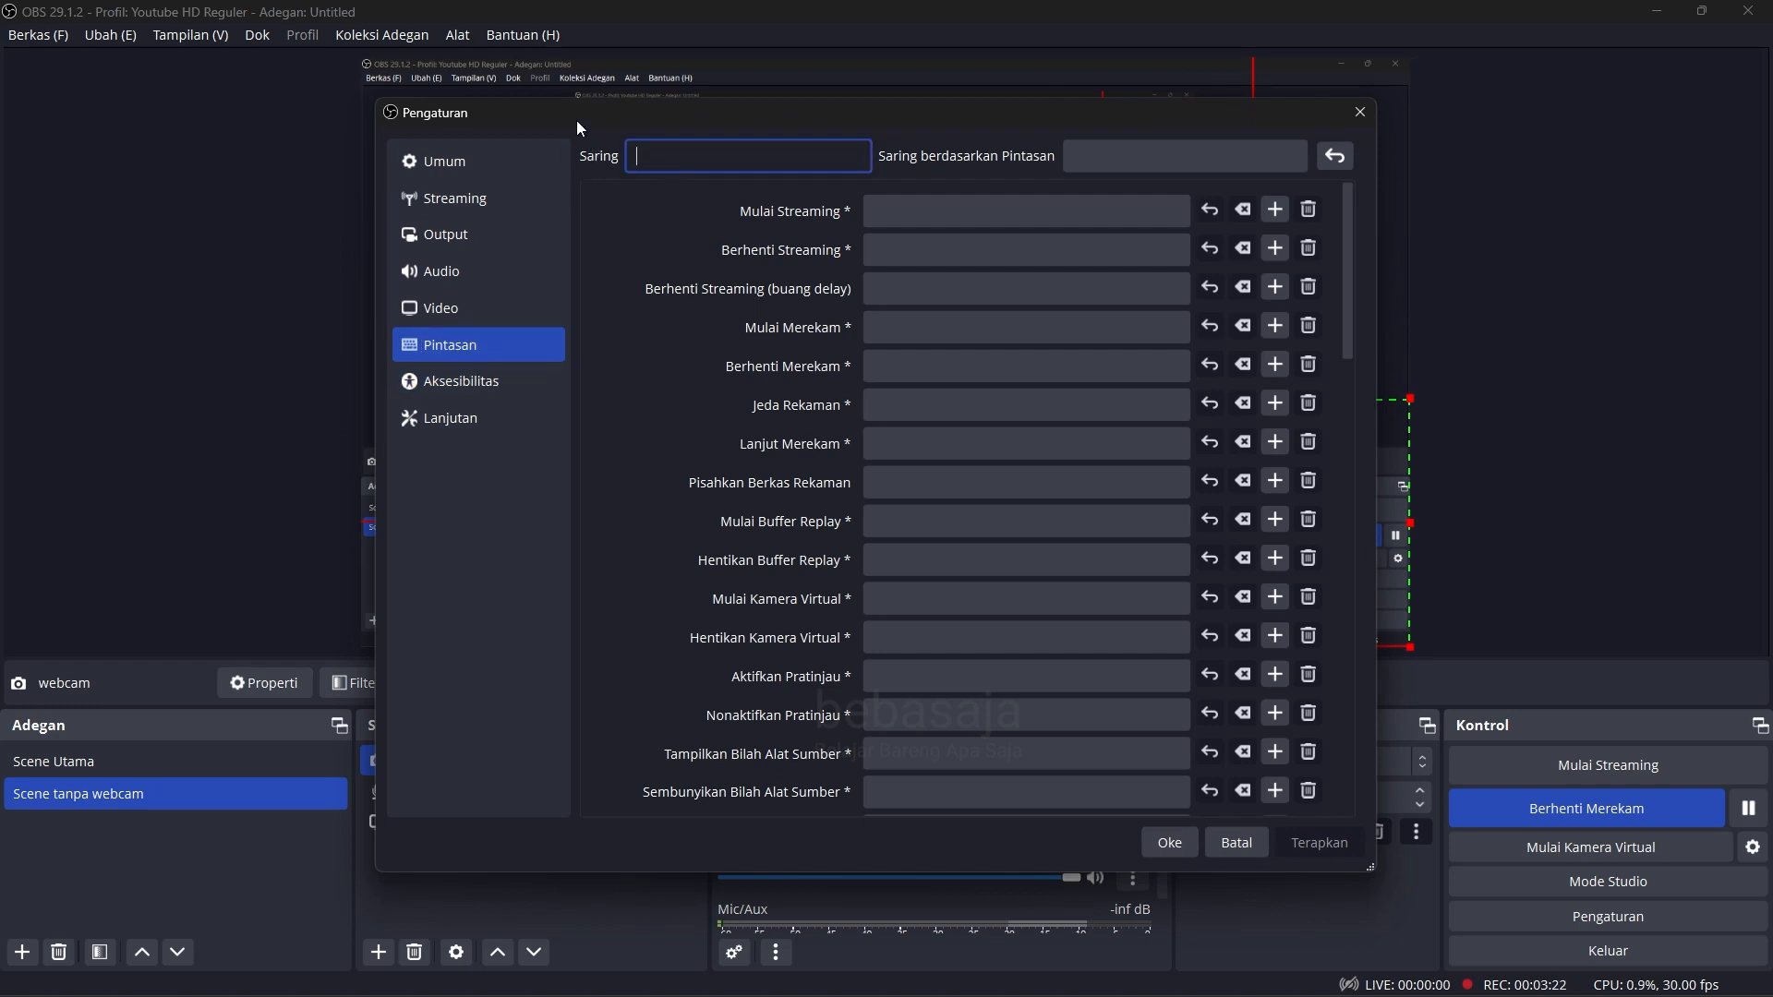
text(scn)
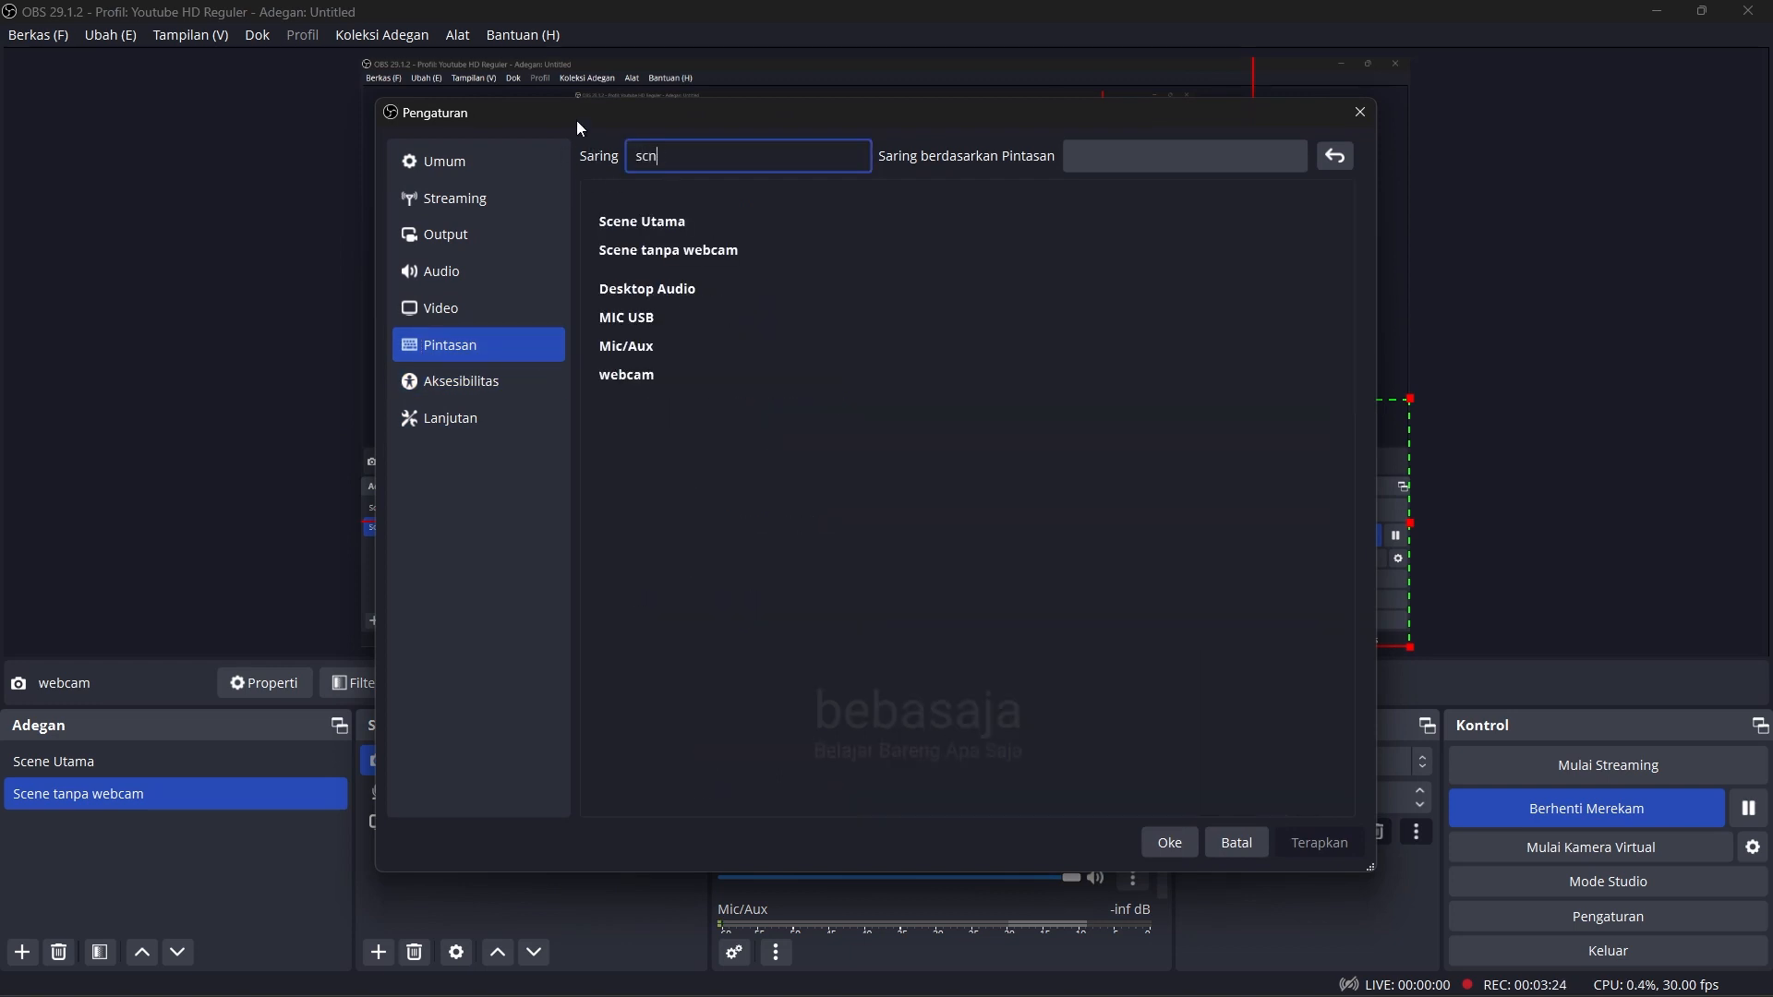
key(BackSpace)
text(e)
click(829, 248)
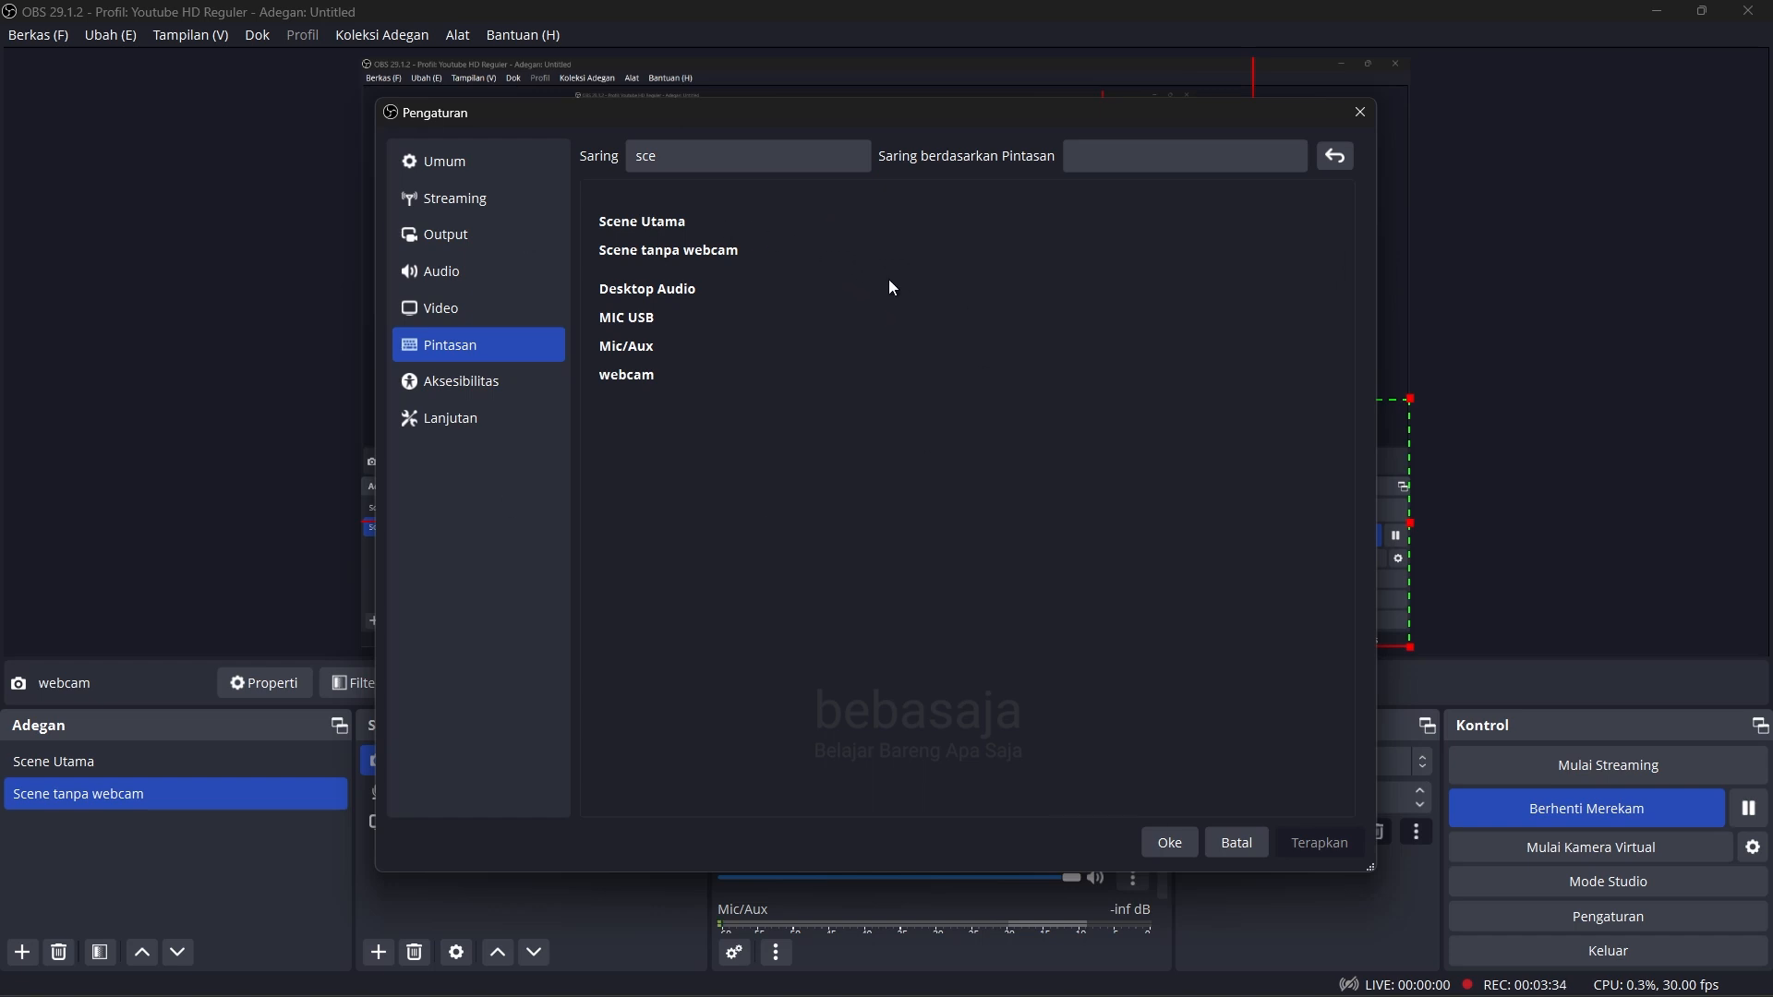
click(1358, 115)
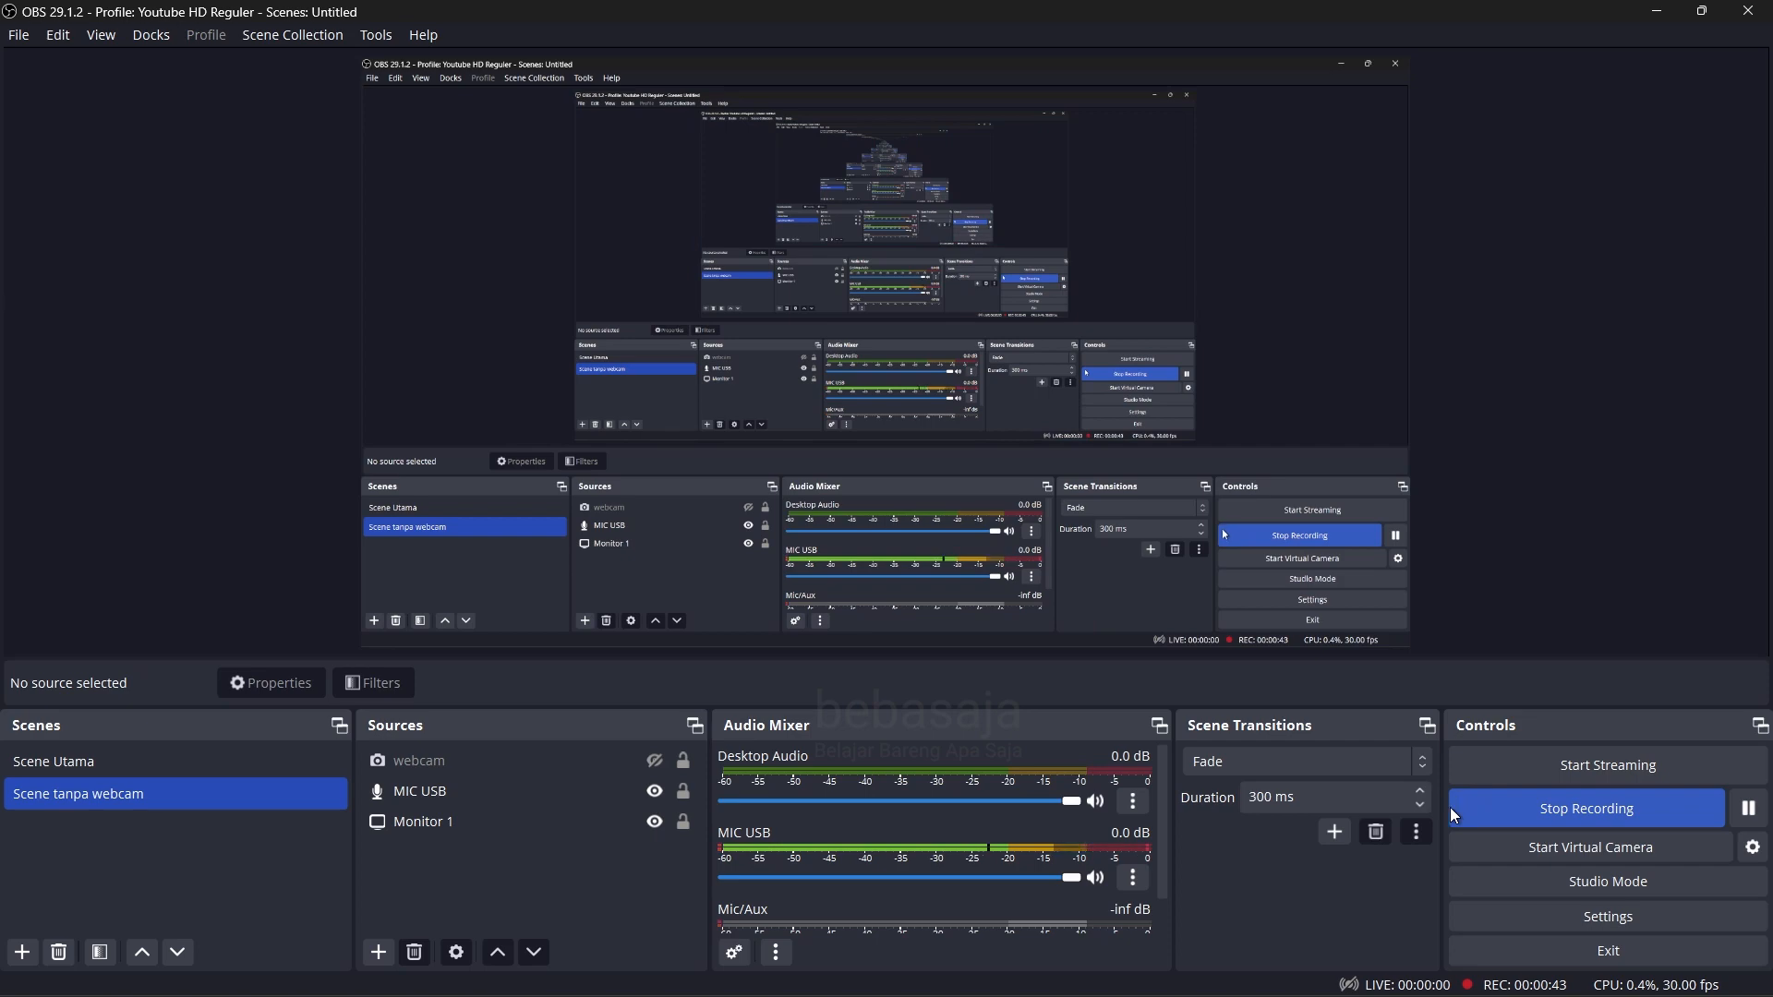
Step: Filter the hotkey settings by "scene" to find the switch-to-scene entries for both scenes
click(20, 37)
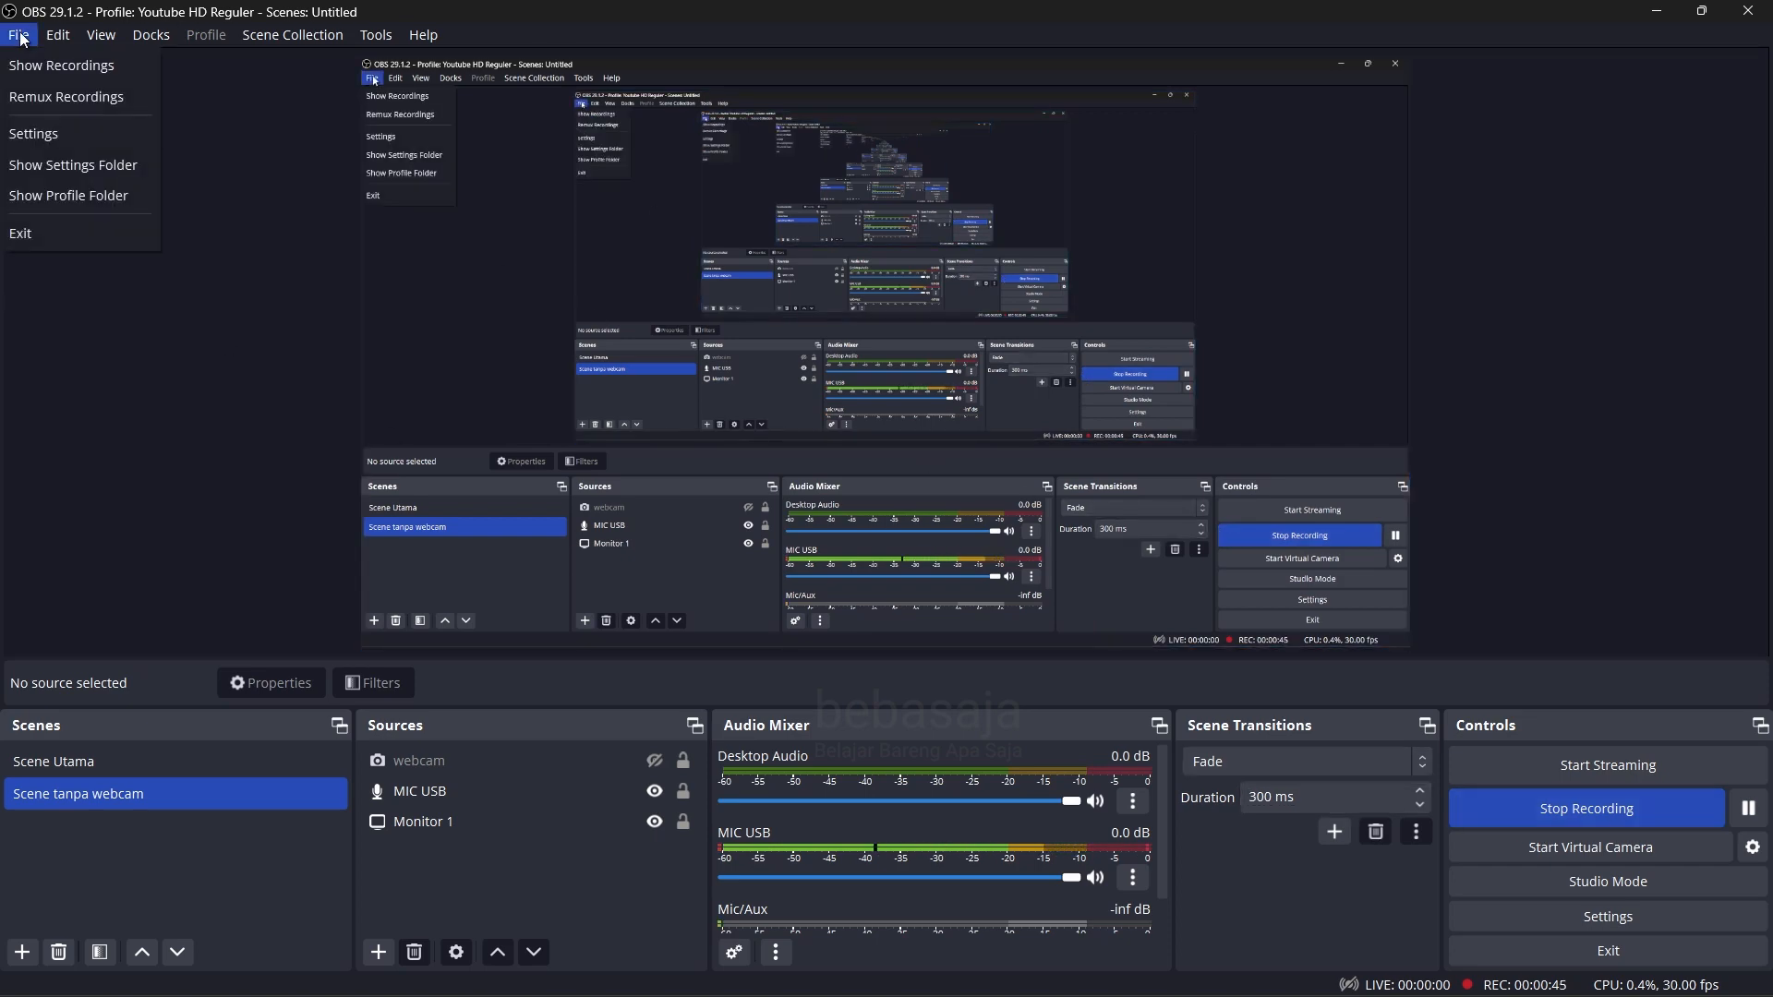
click(36, 134)
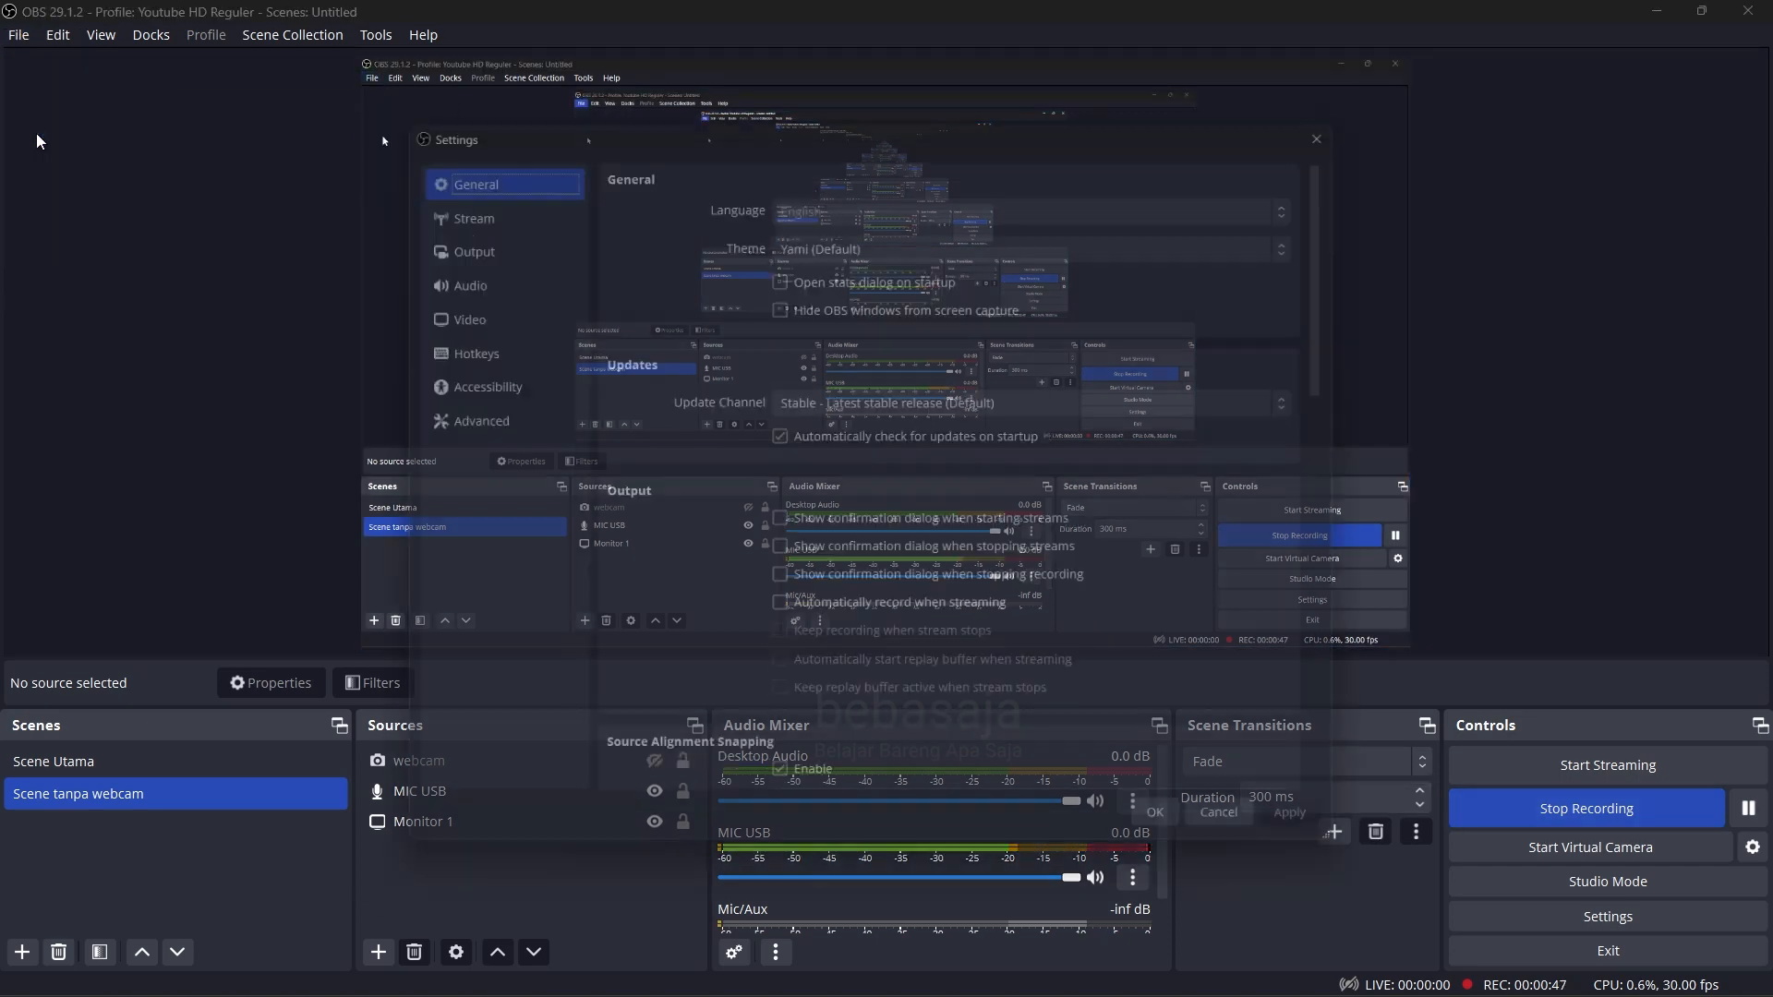
click(468, 351)
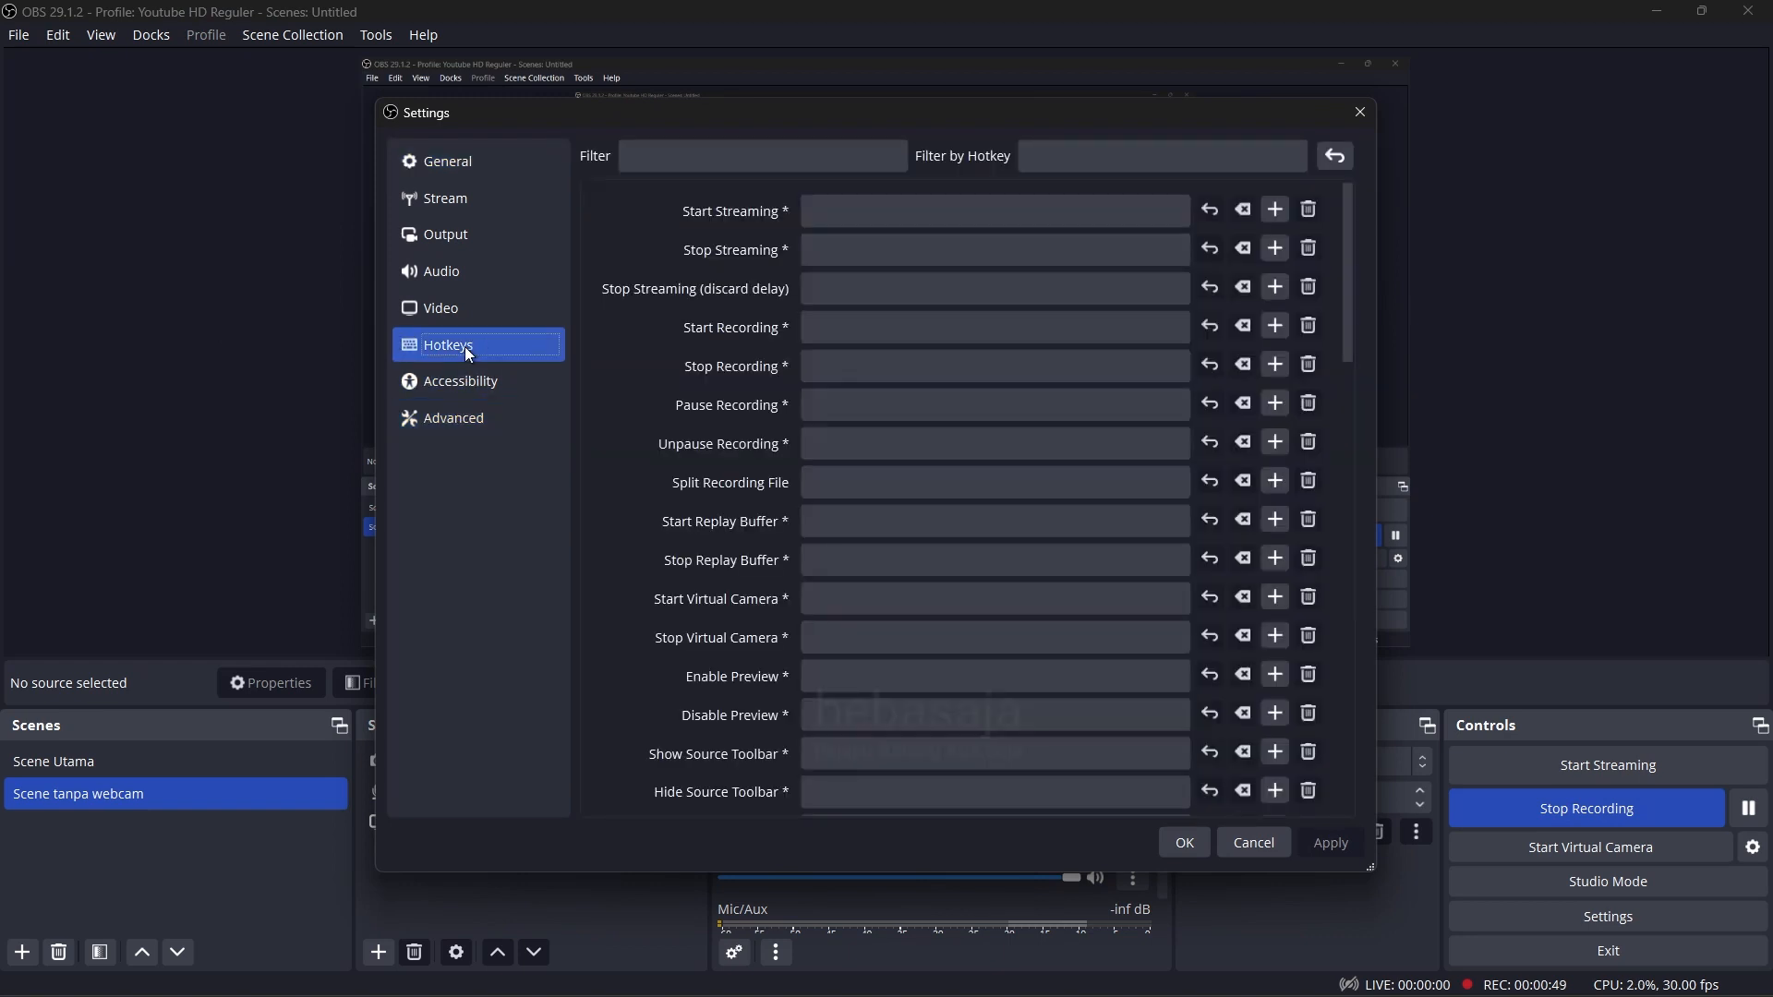
click(693, 152)
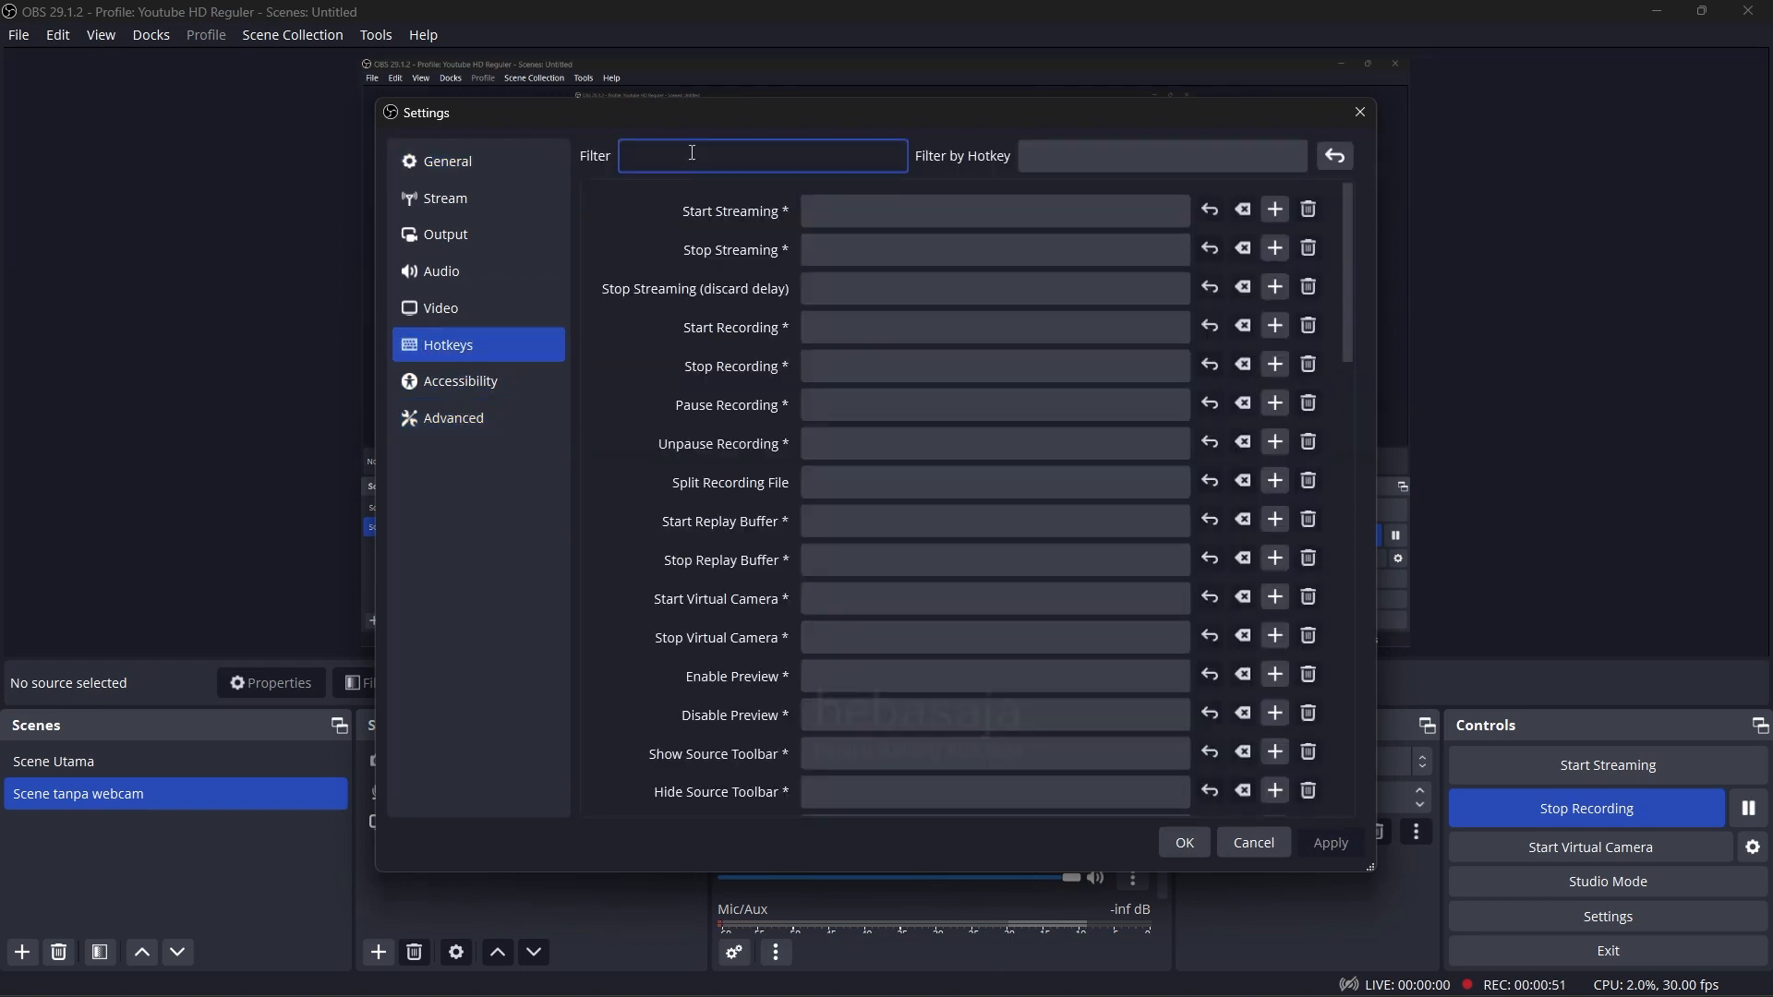
text(scene)
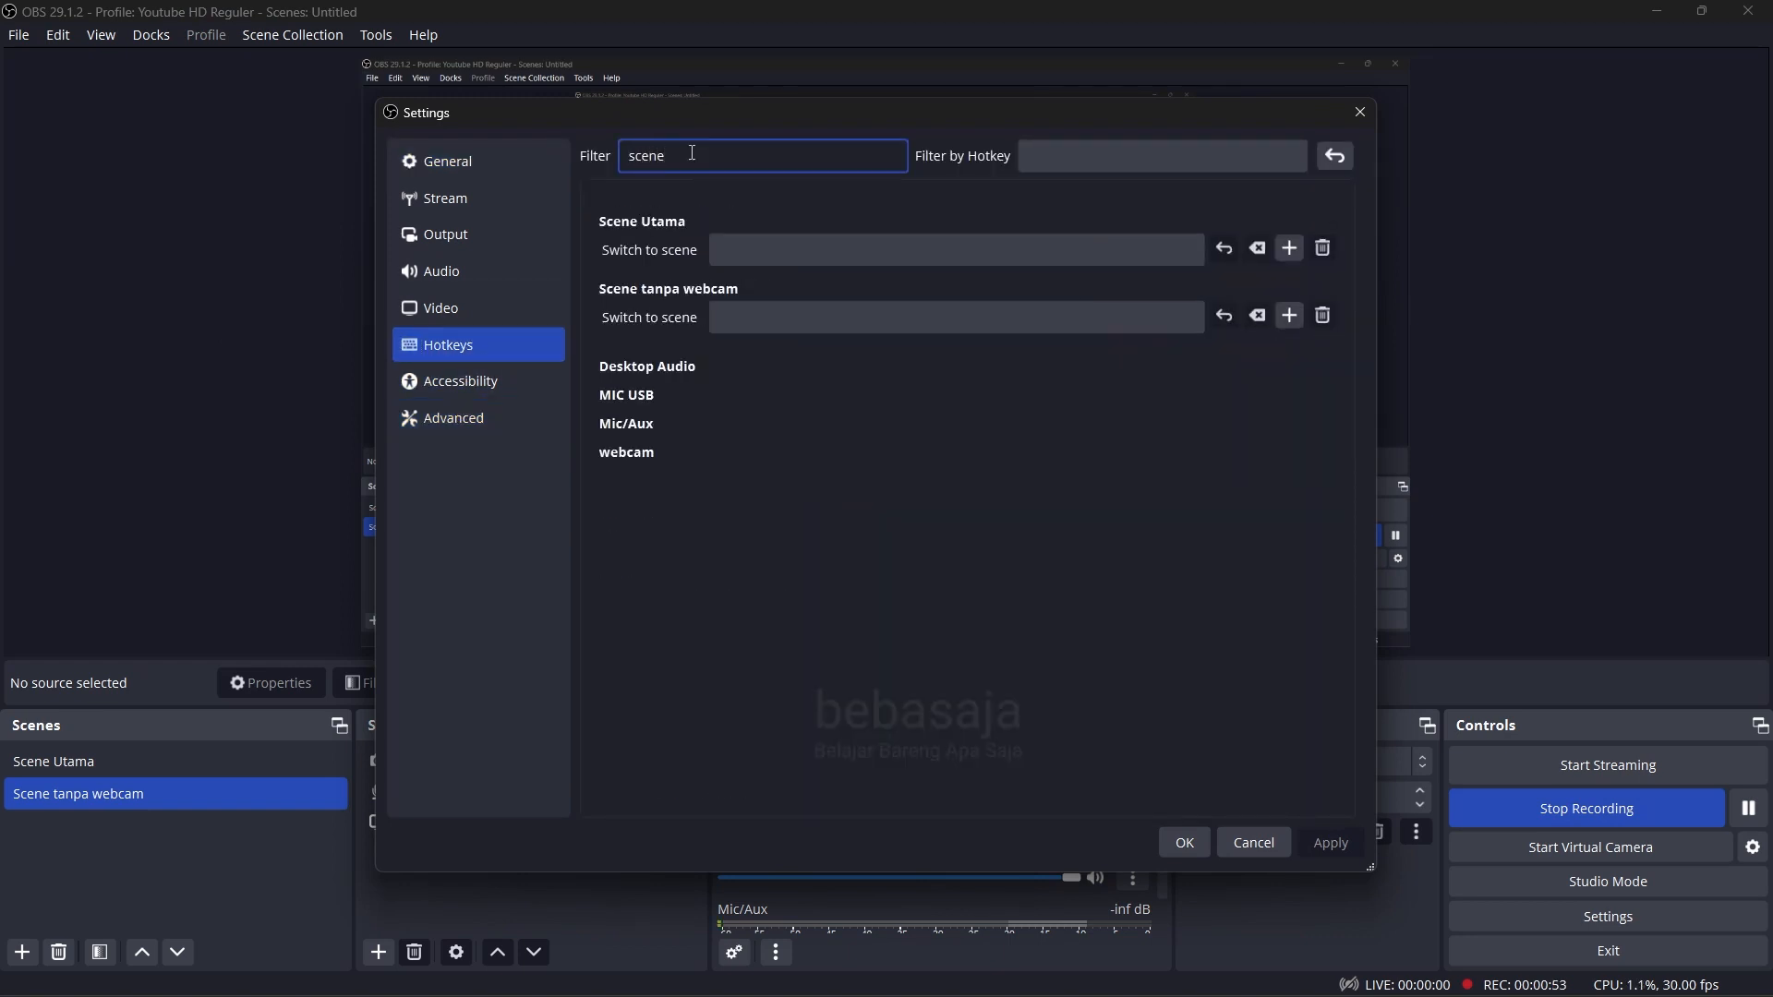
click(762, 247)
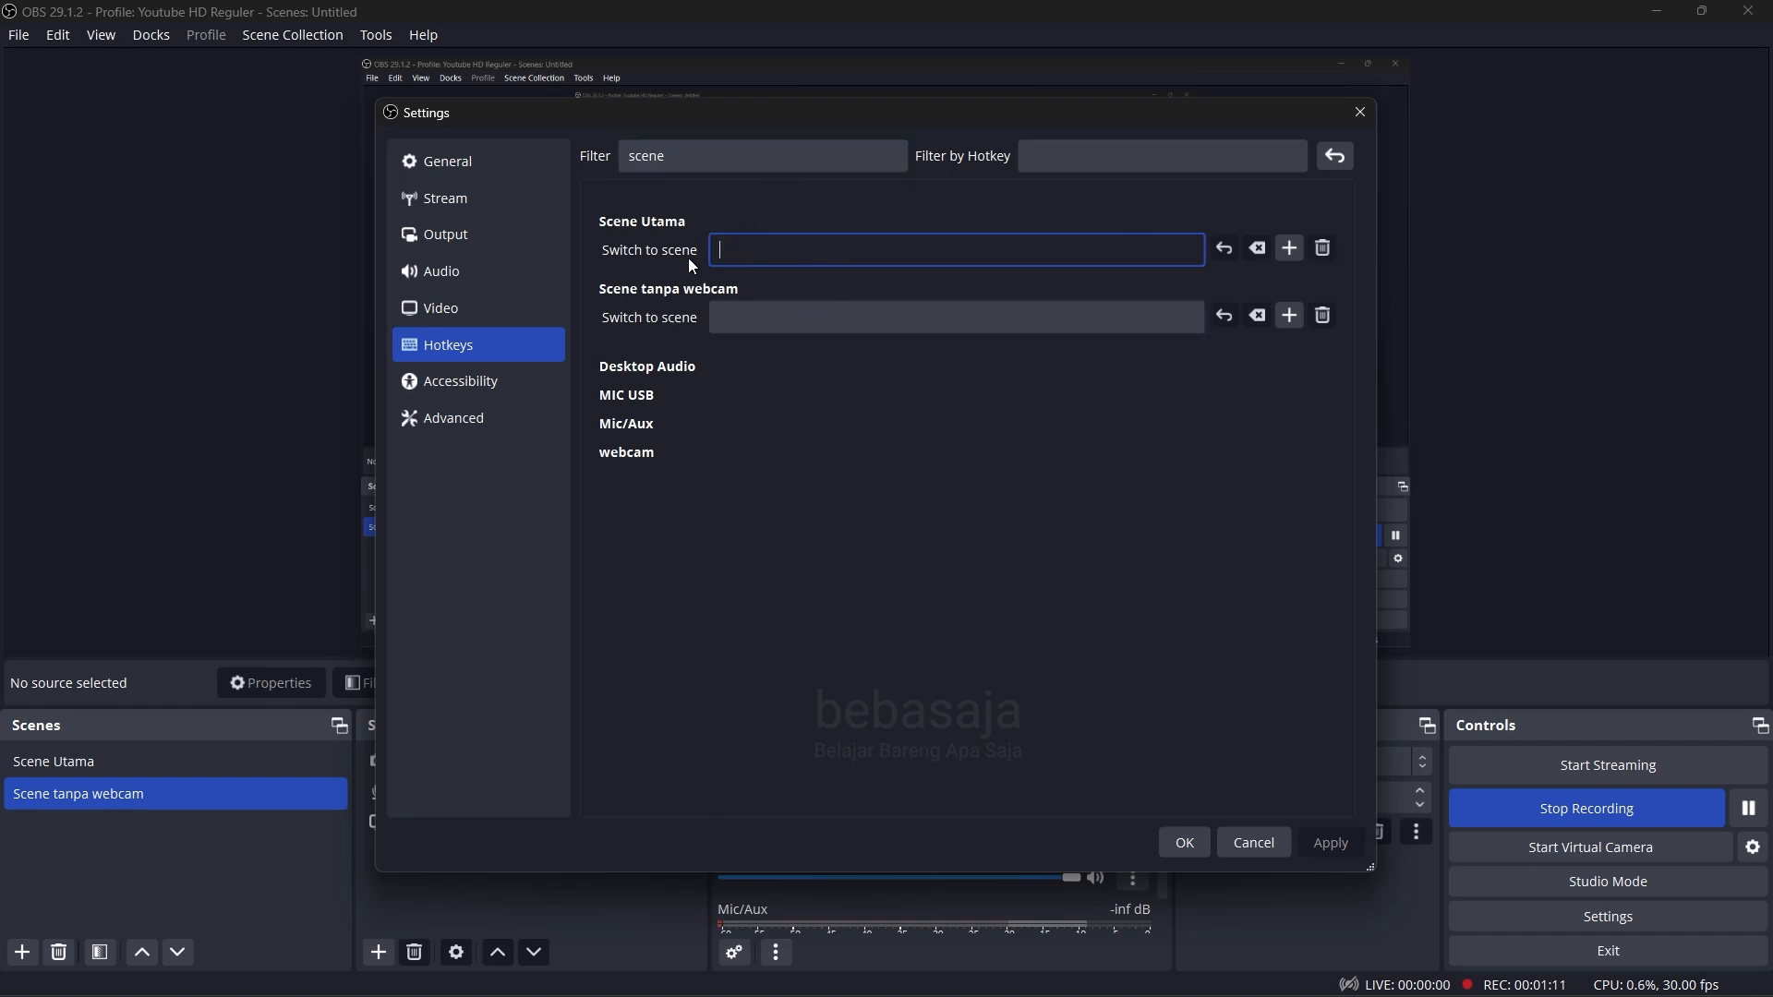
Step: Clear the hotkey filter, look through the full list down to the audio and webcam entries, and close the settings without changes
drag(669, 156, 544, 152)
key(BackSpace)
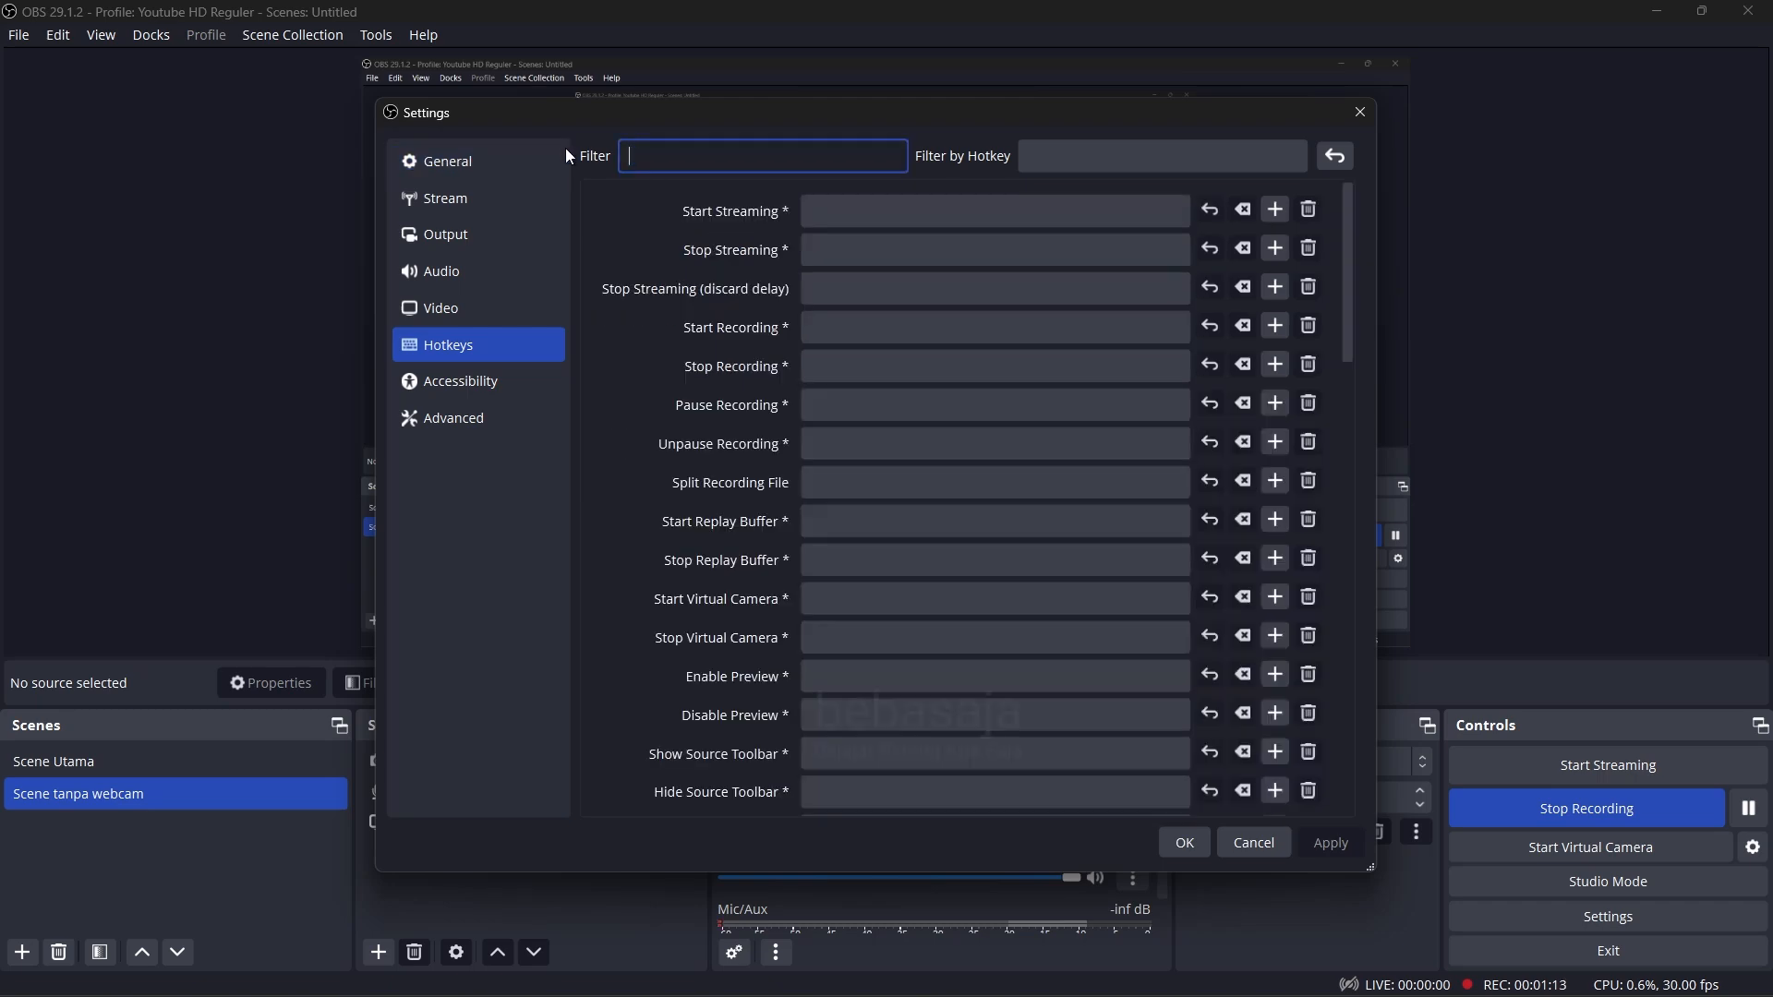
scroll(939, 327, down, 15)
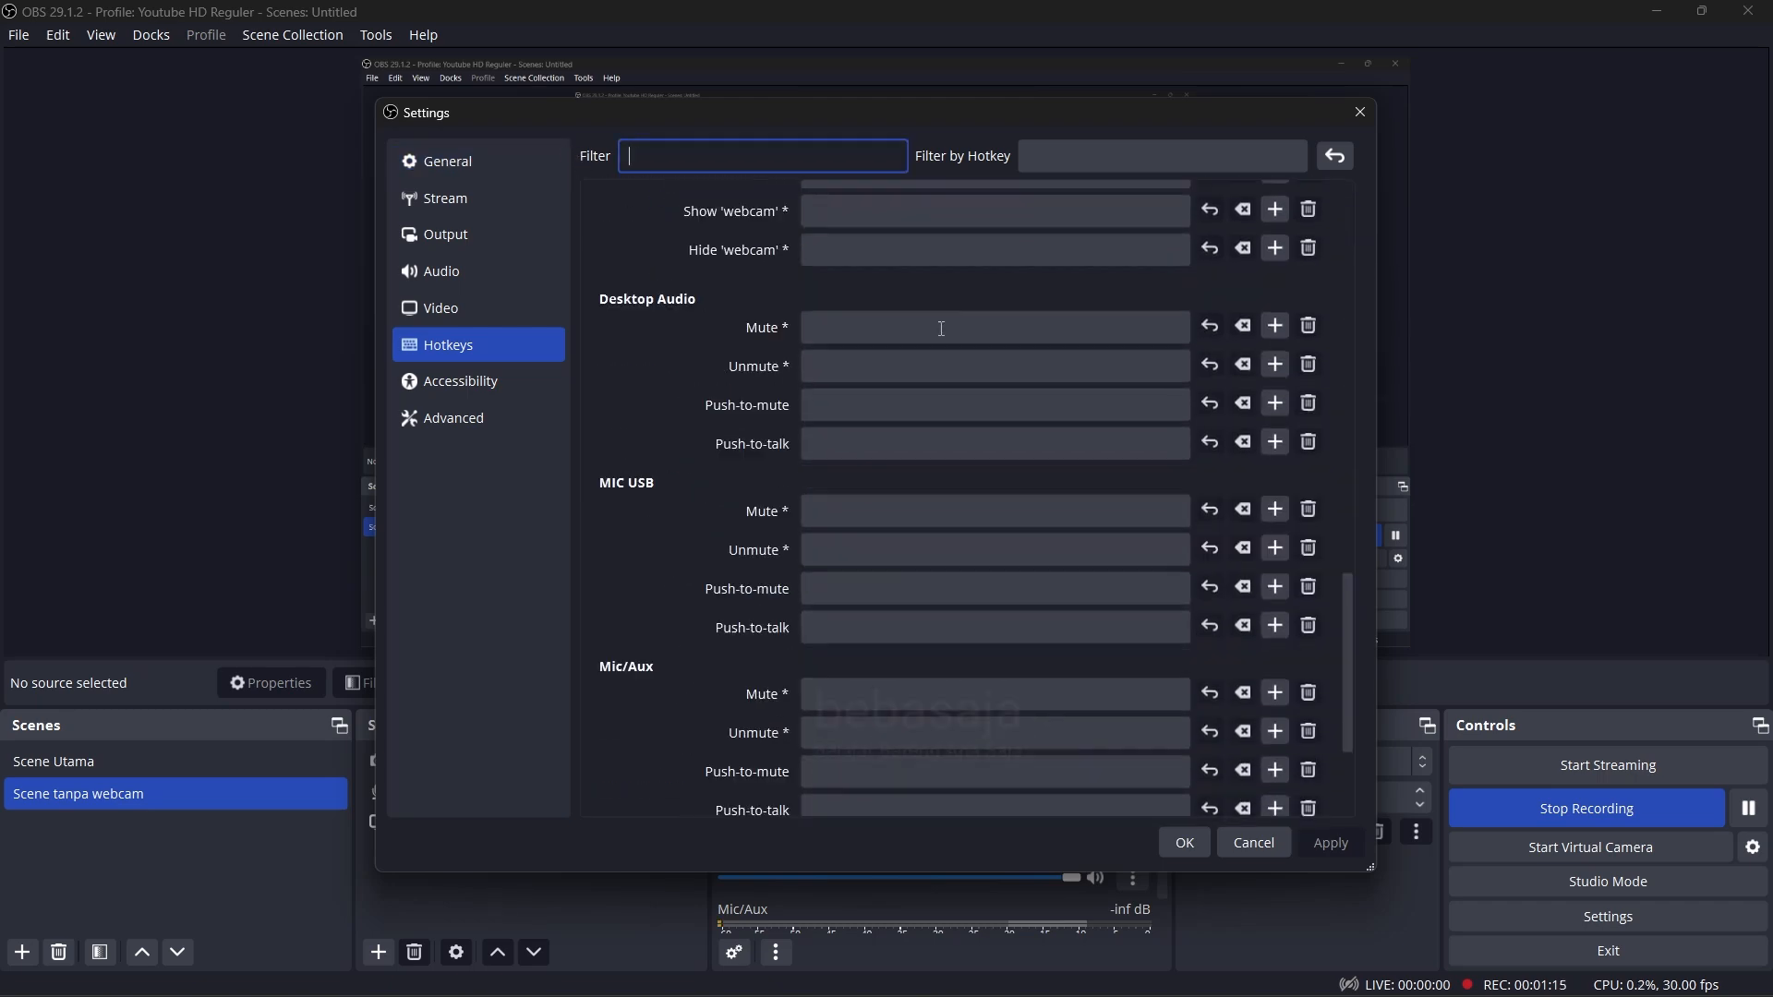
scroll(942, 328, down, 2)
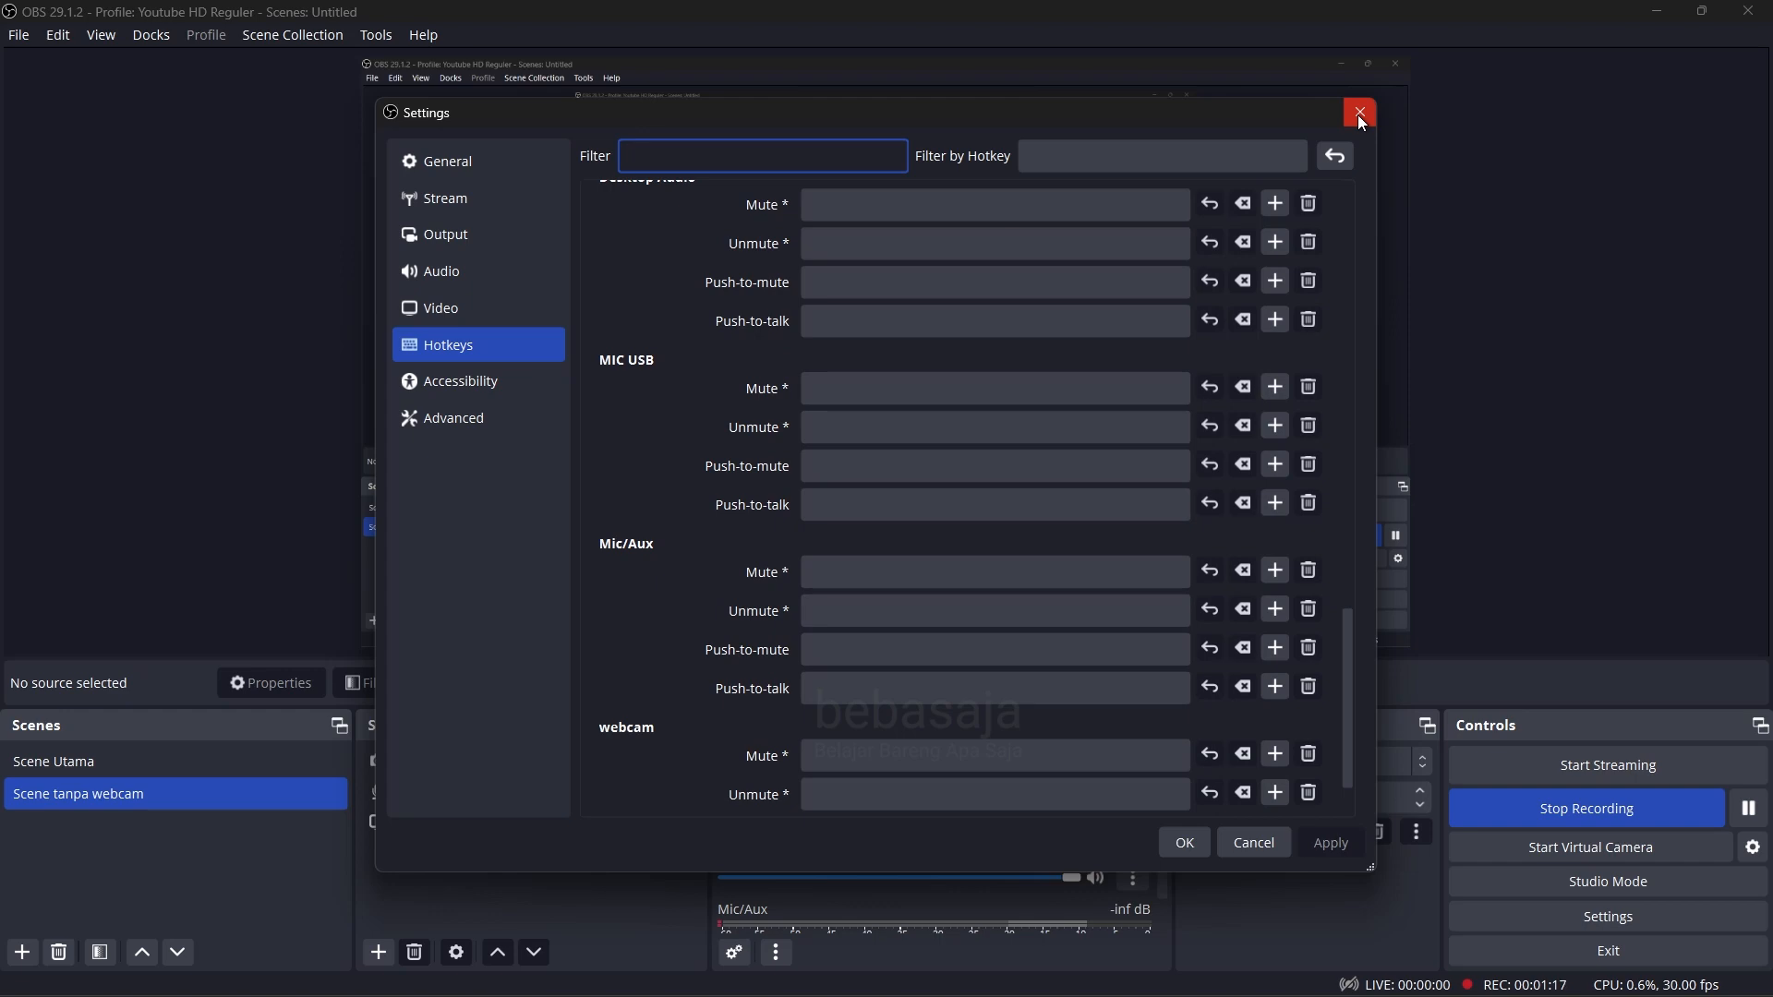
click(1264, 845)
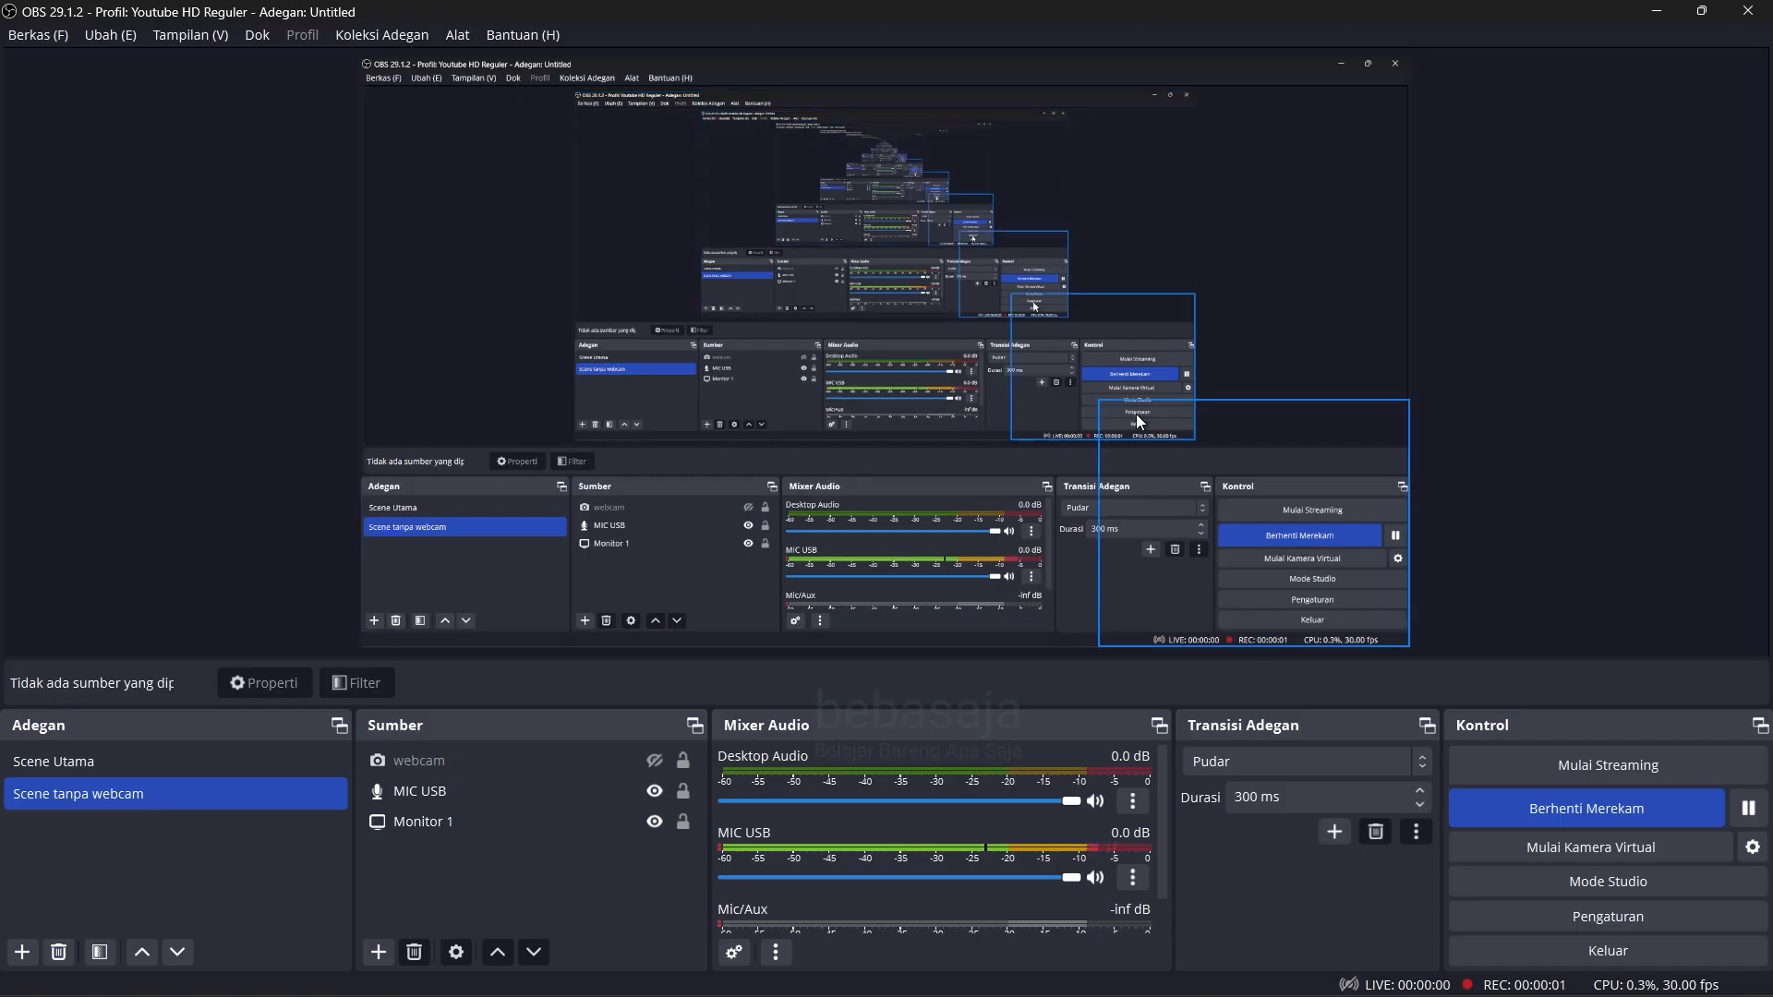
Step: Assign Ctrl + F1 as the "Beralih ke adegan" hotkey for Scene Utama in the Pintasan settings
click(19, 35)
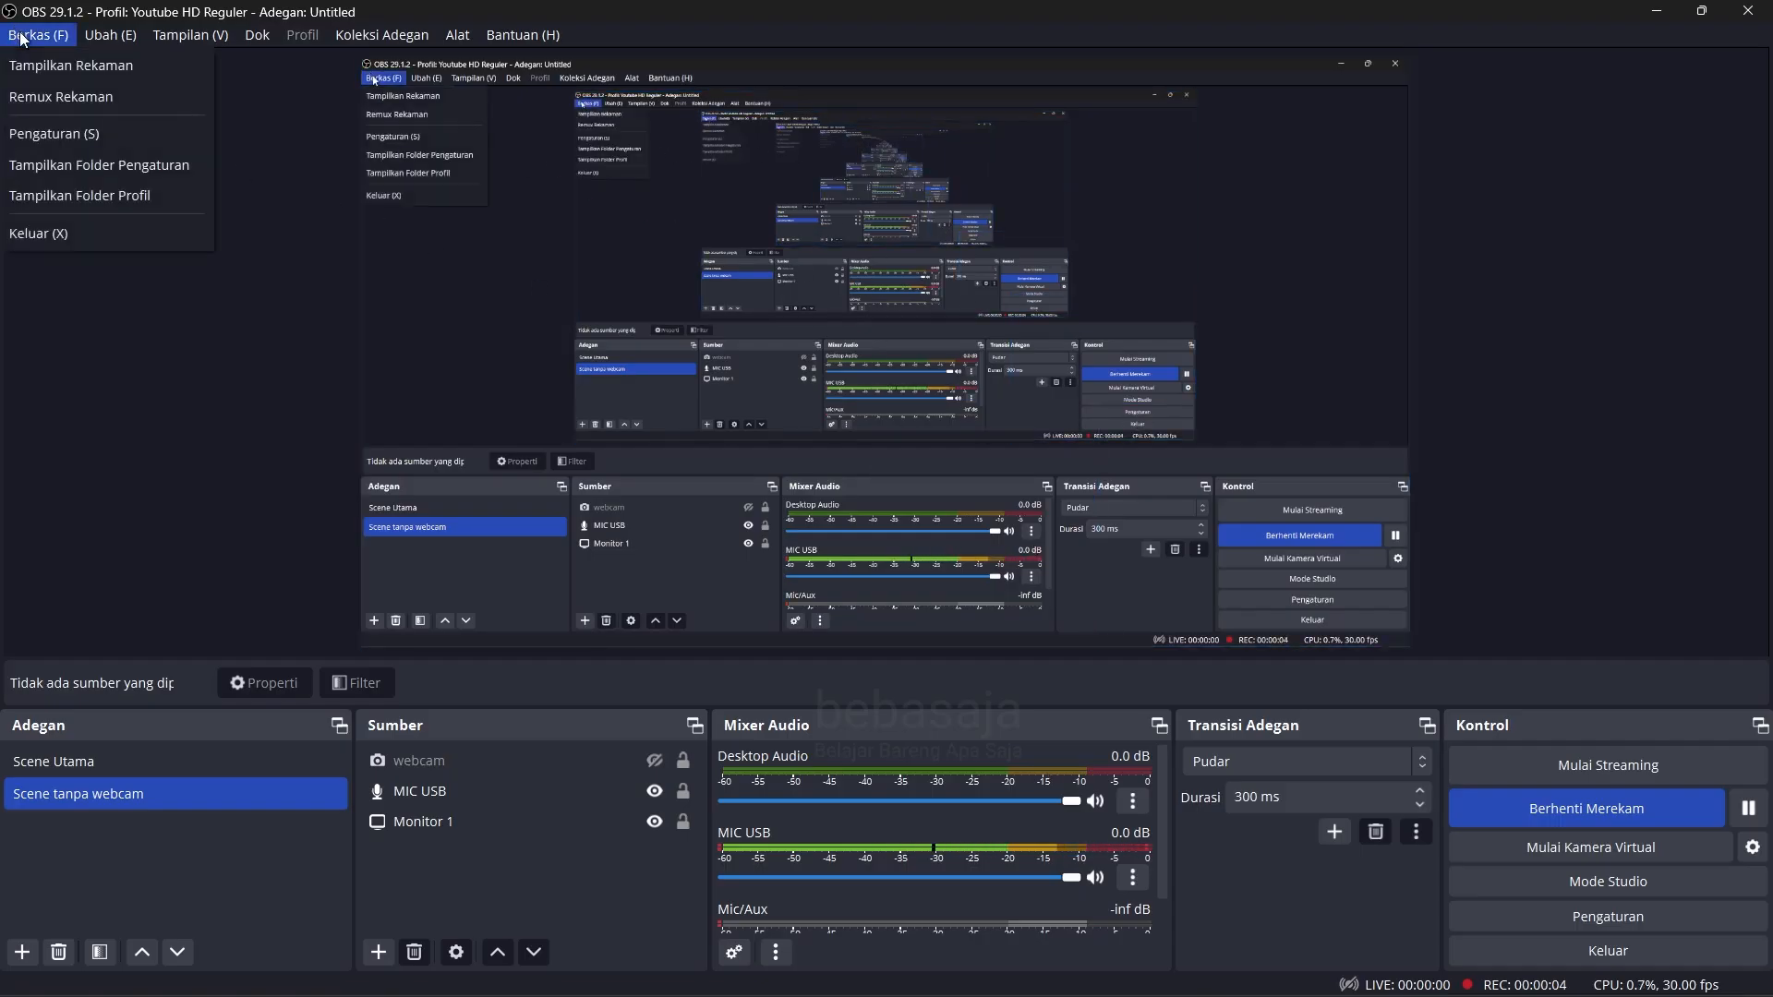
click(30, 139)
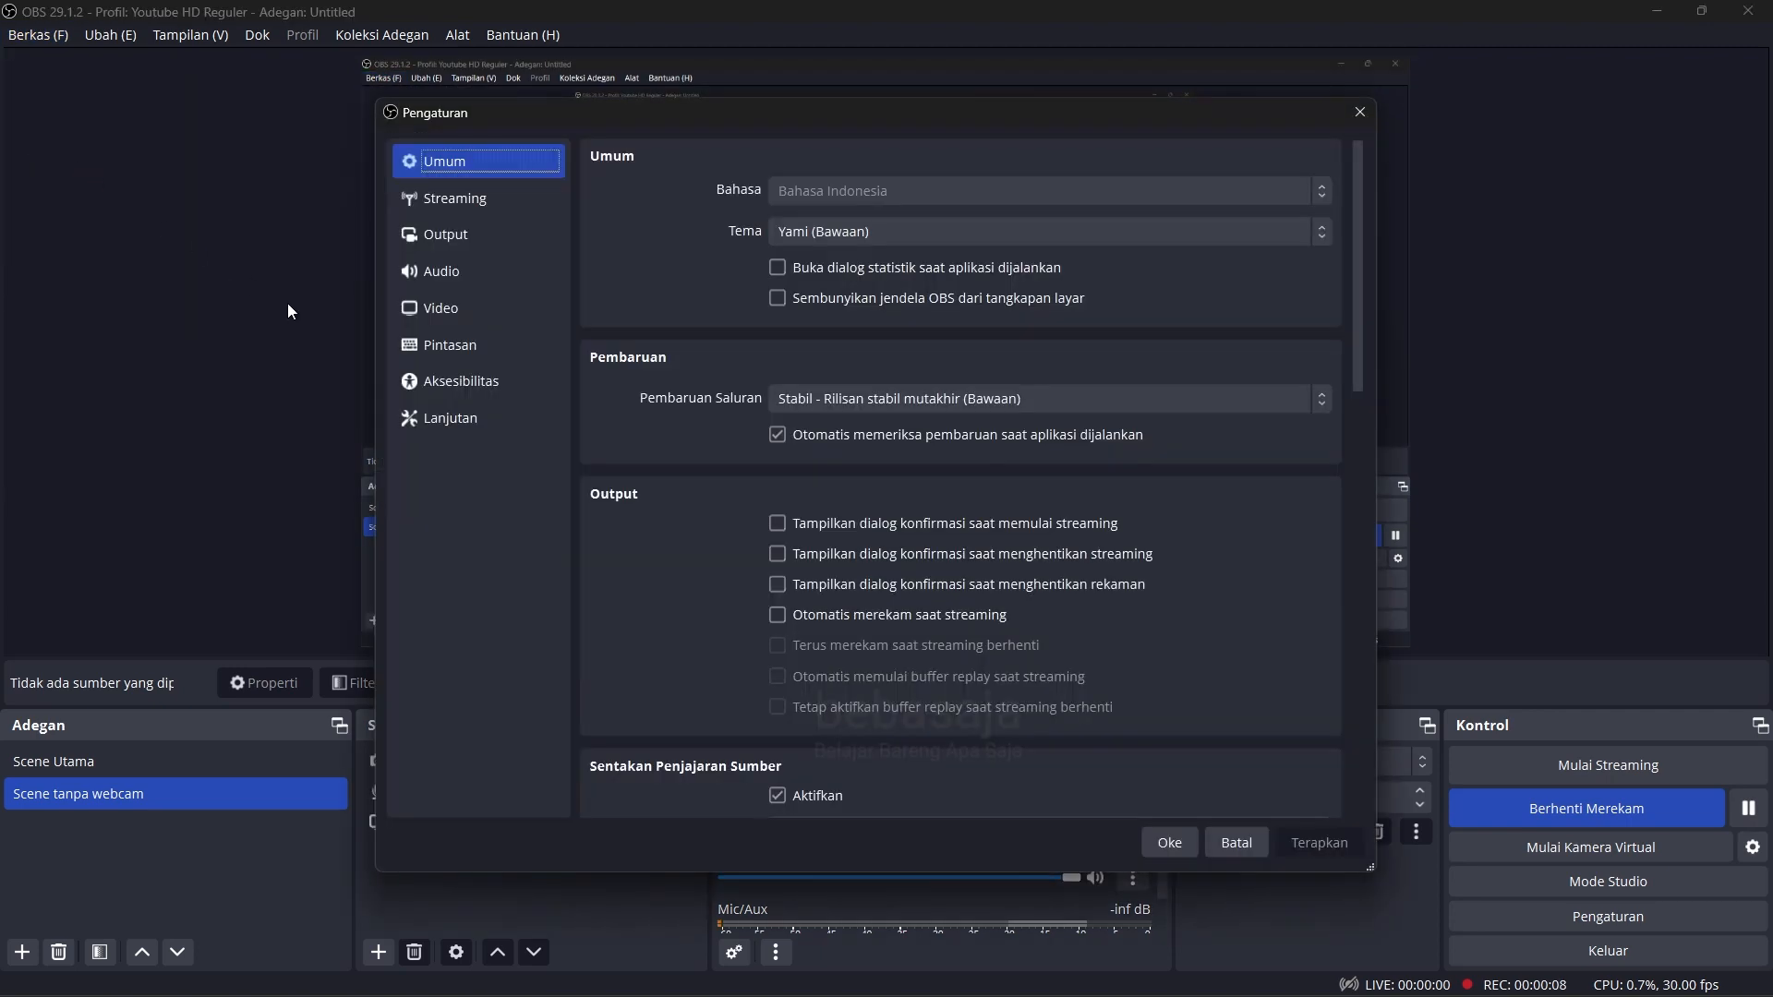
click(462, 349)
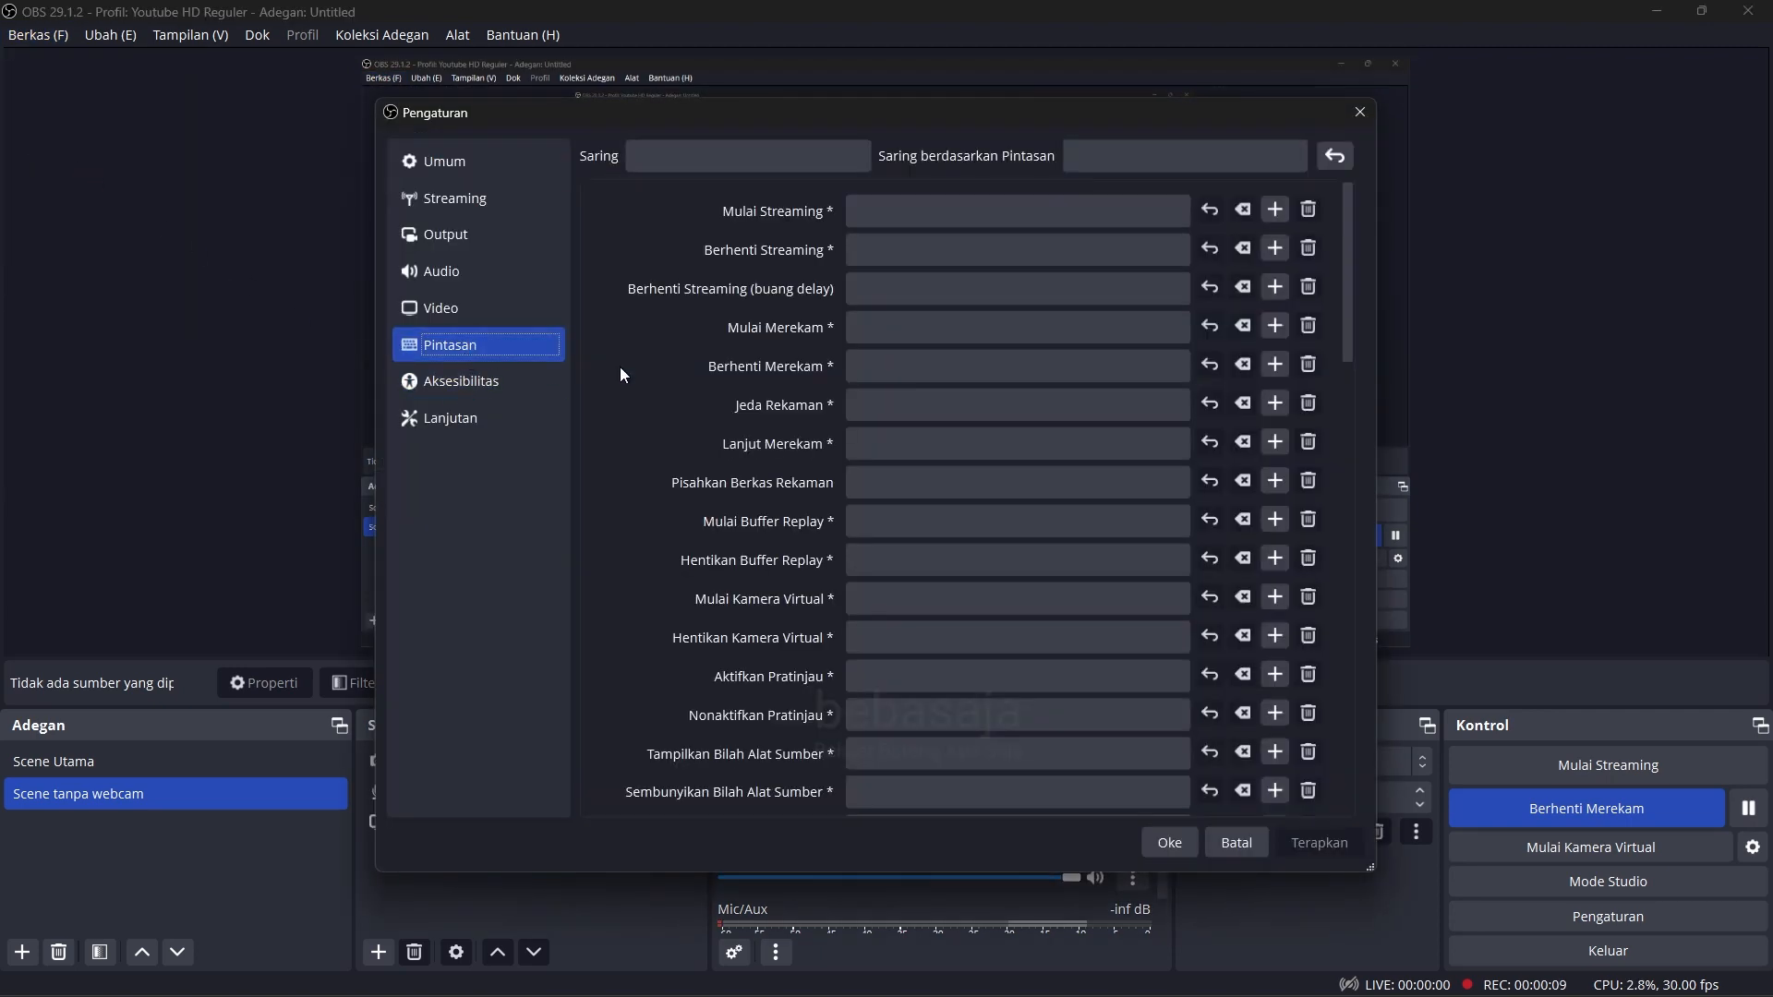
click(760, 146)
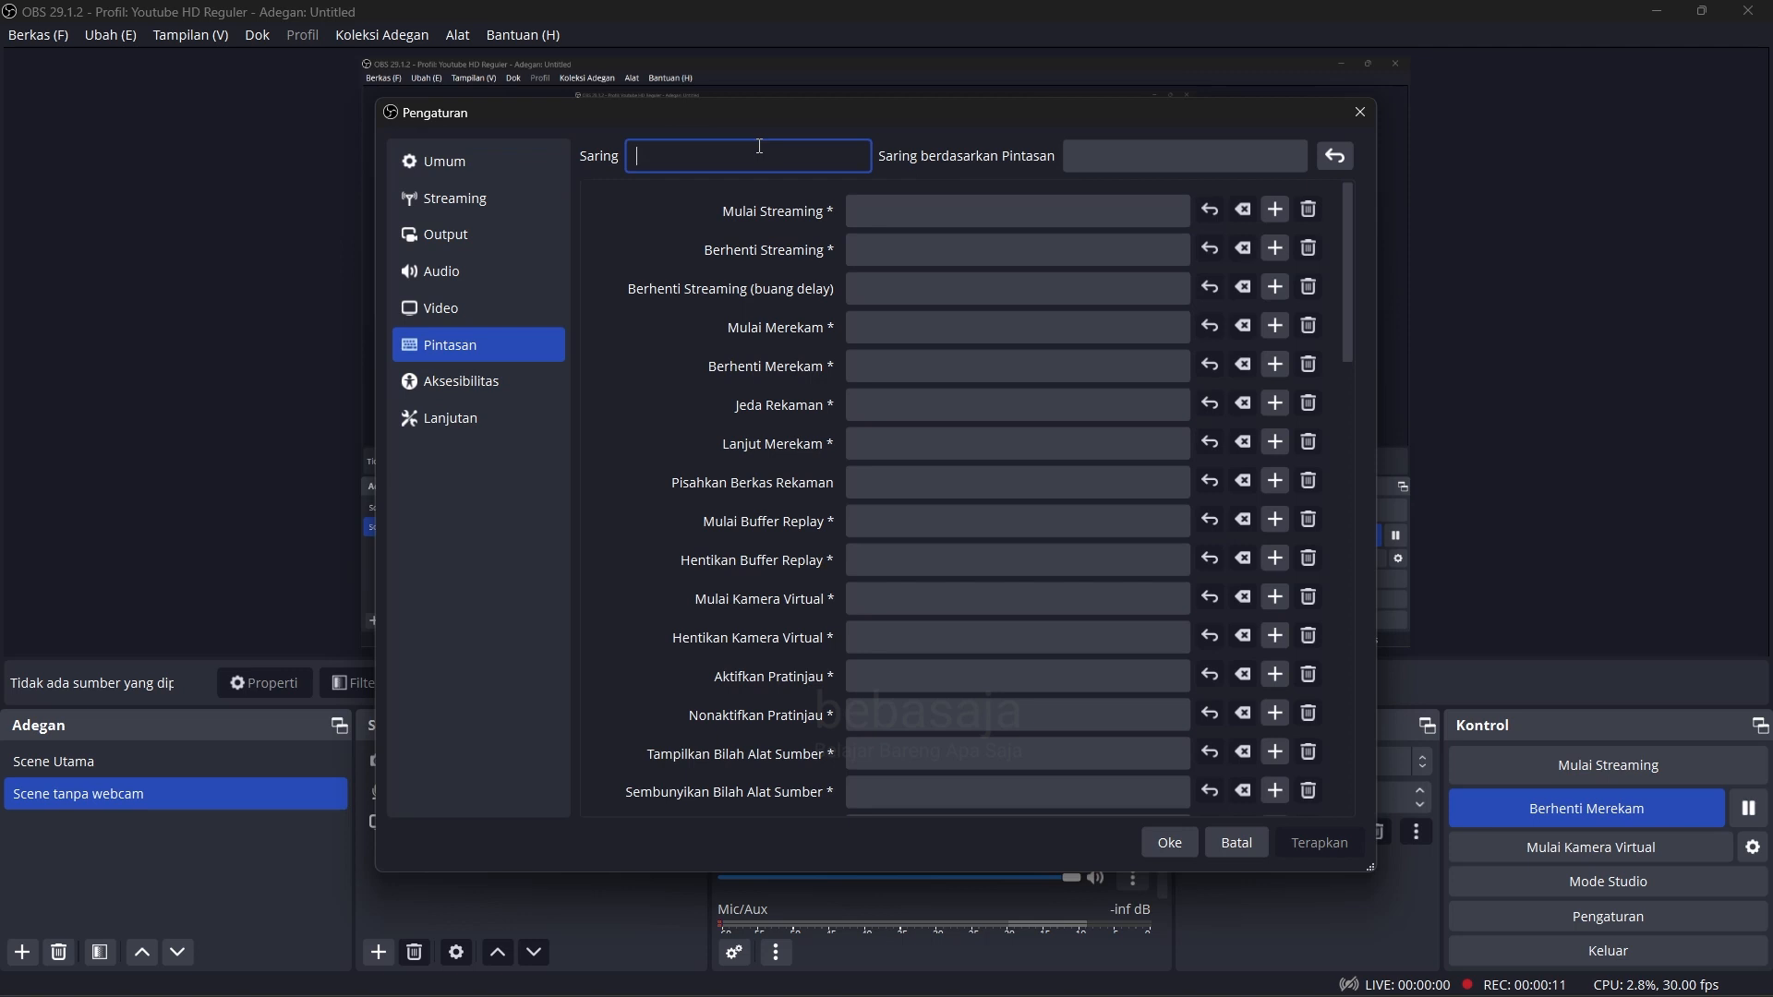
text(scne)
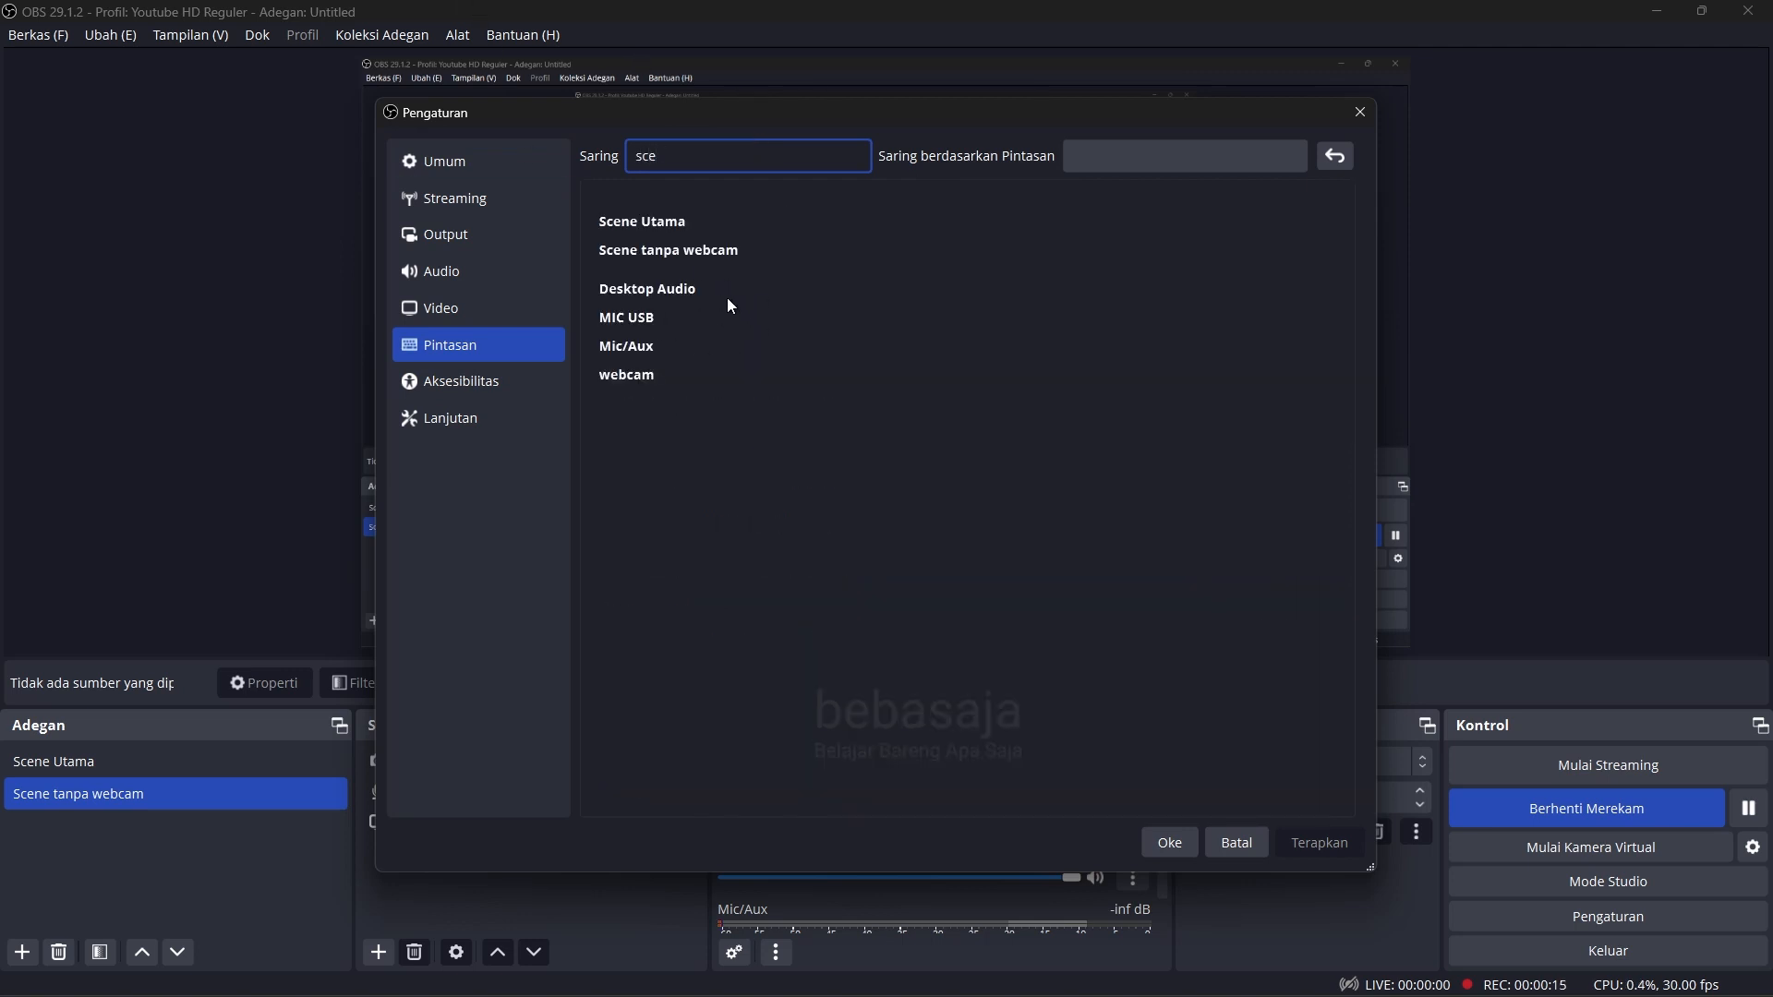
drag(707, 149, 582, 154)
key(BackSpace)
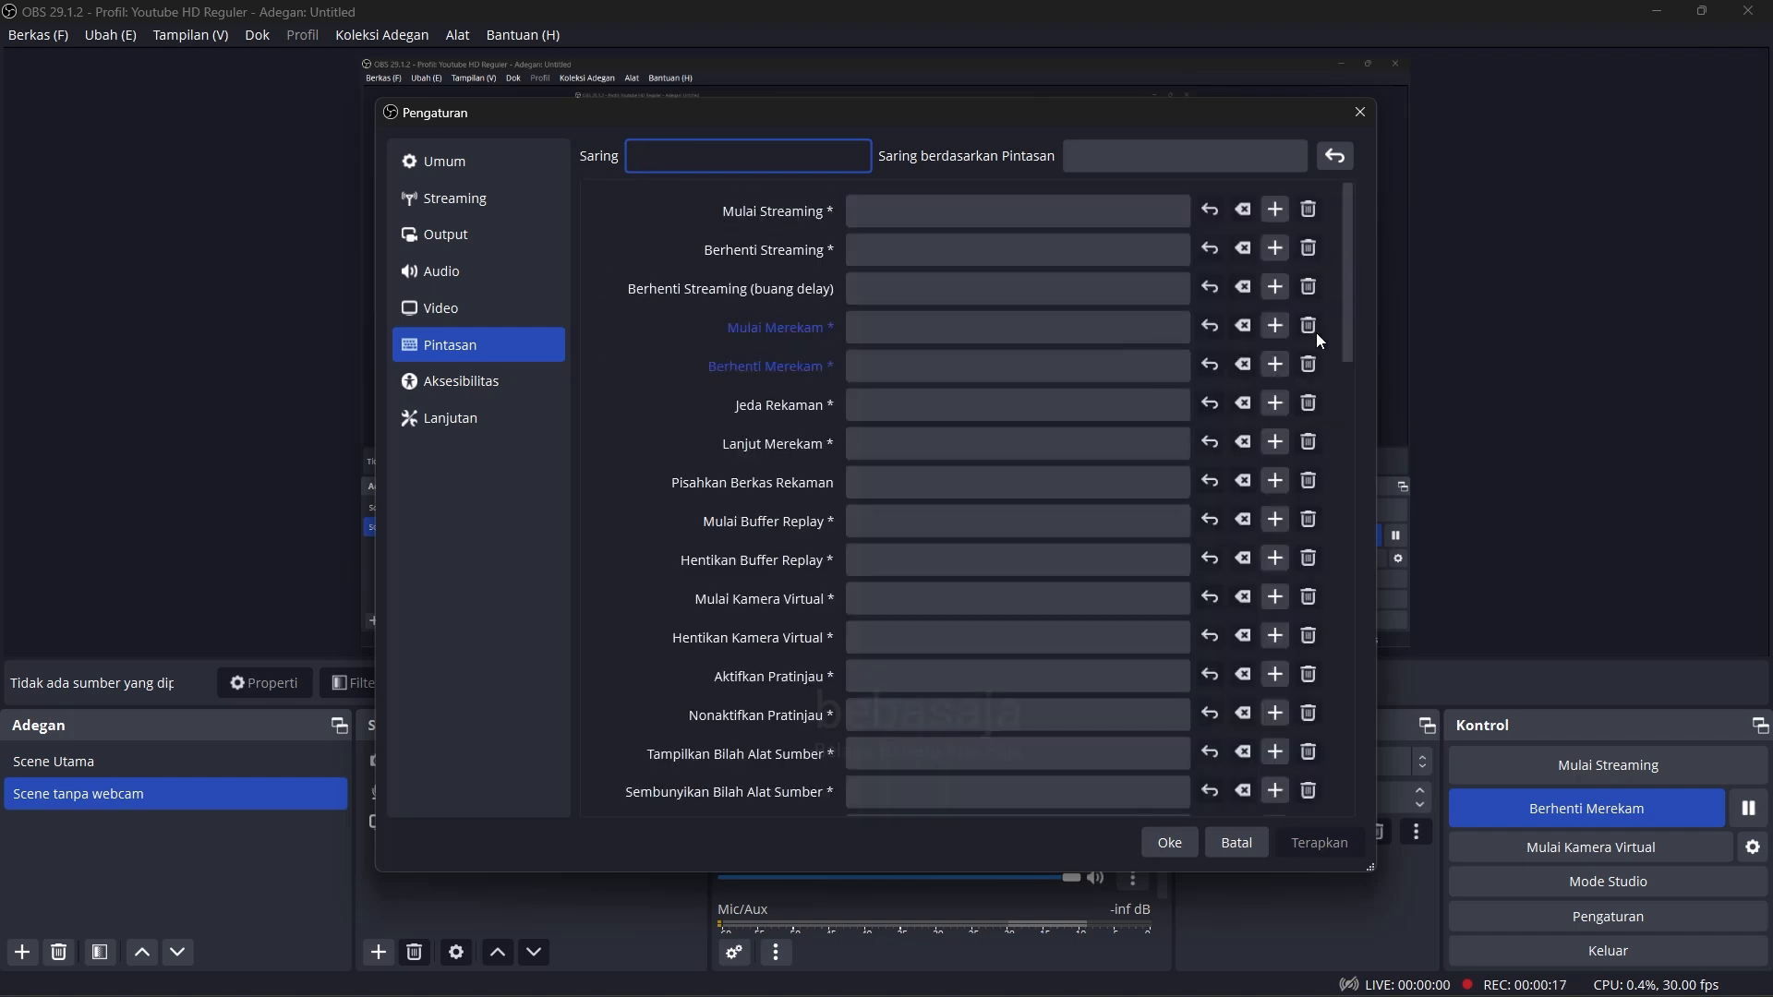
drag(1345, 248, 1378, 466)
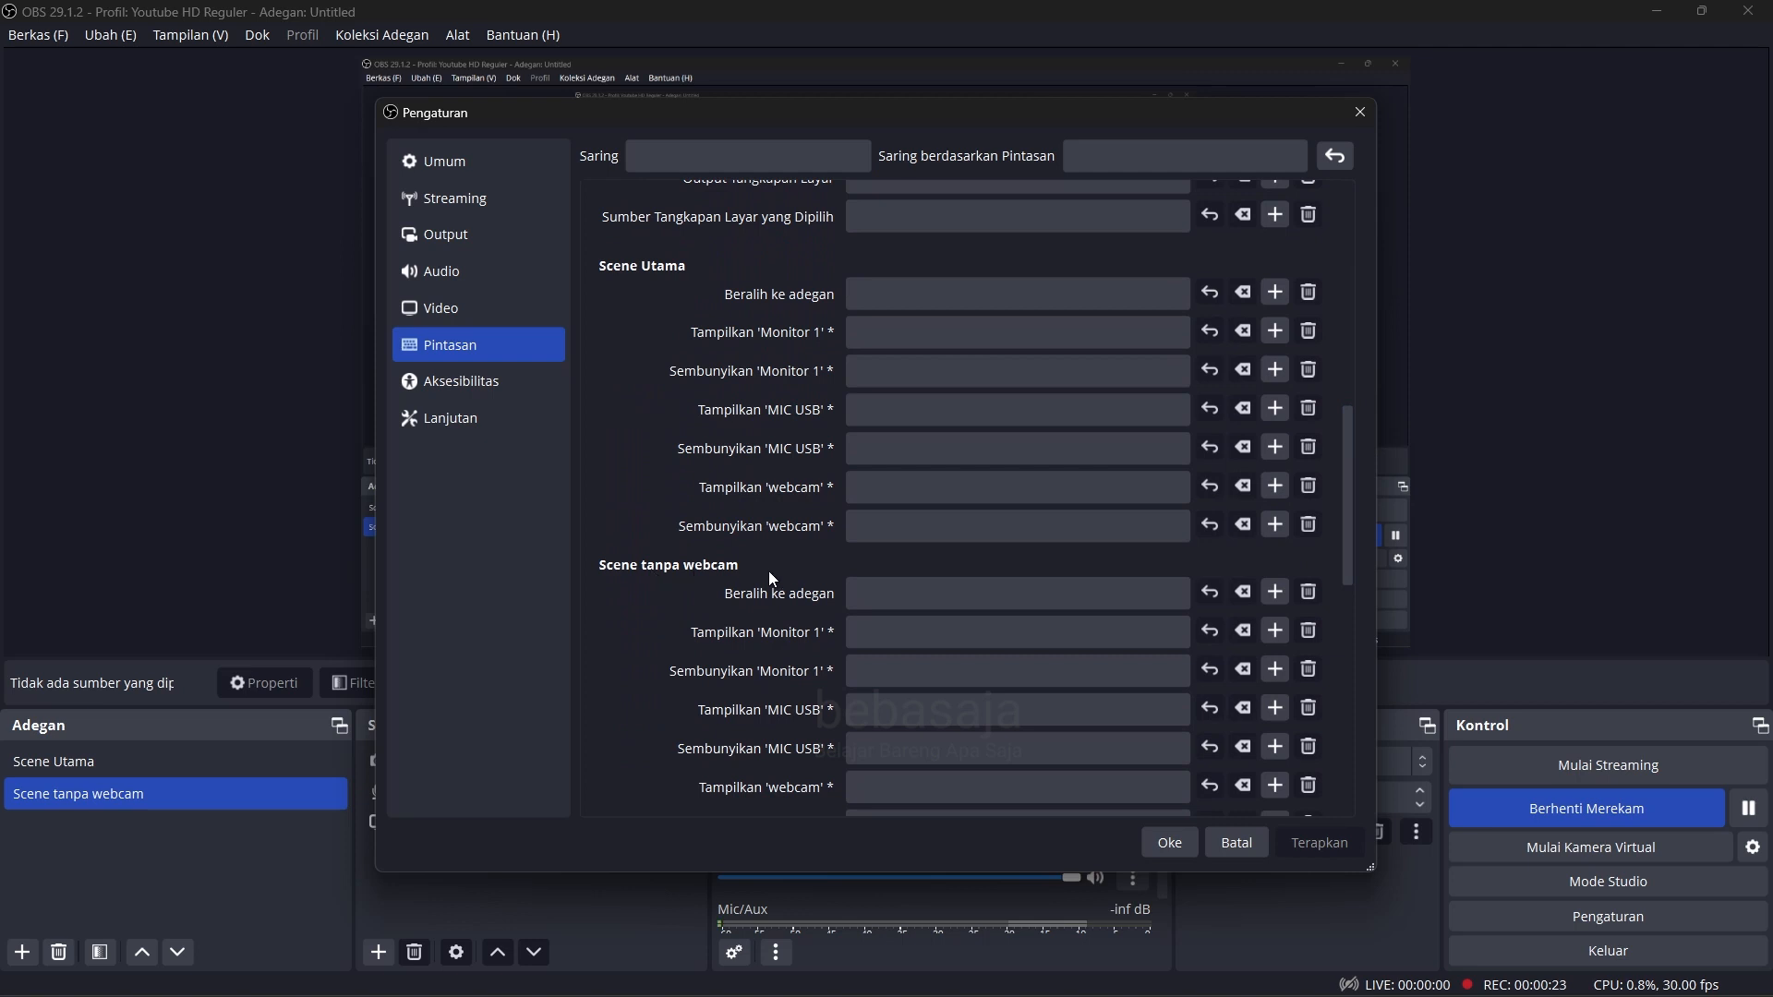
click(897, 292)
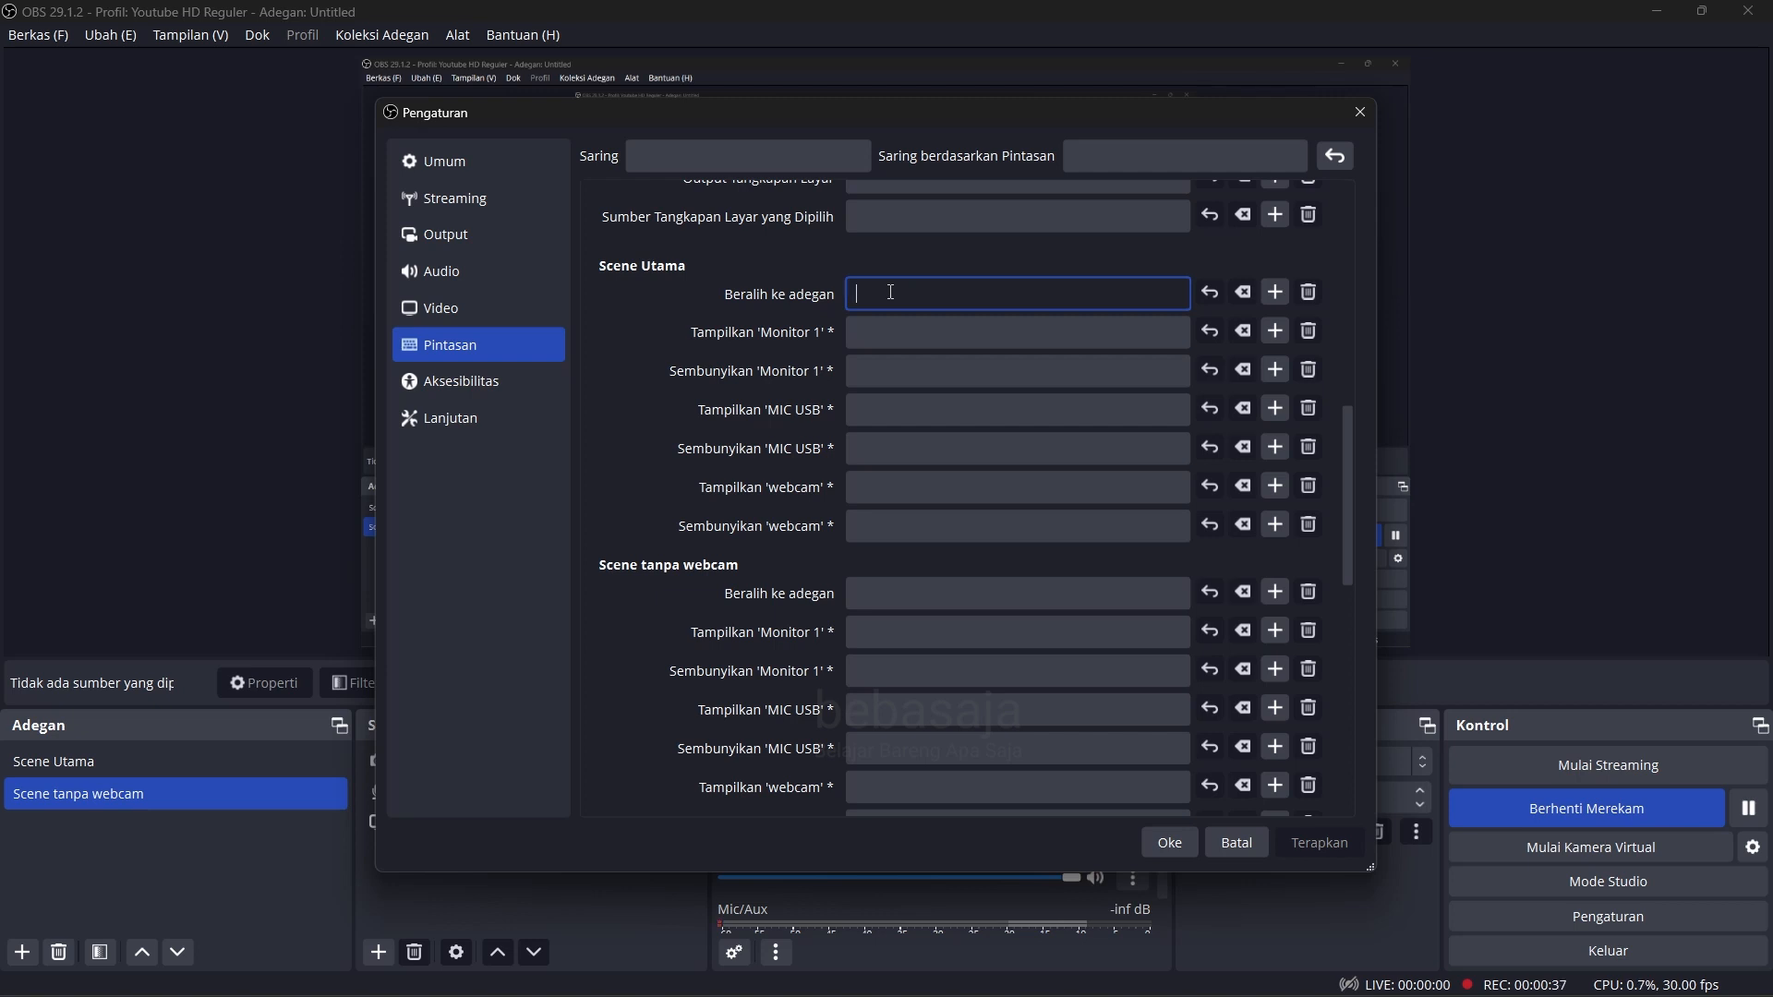
key(ctrl+F1)
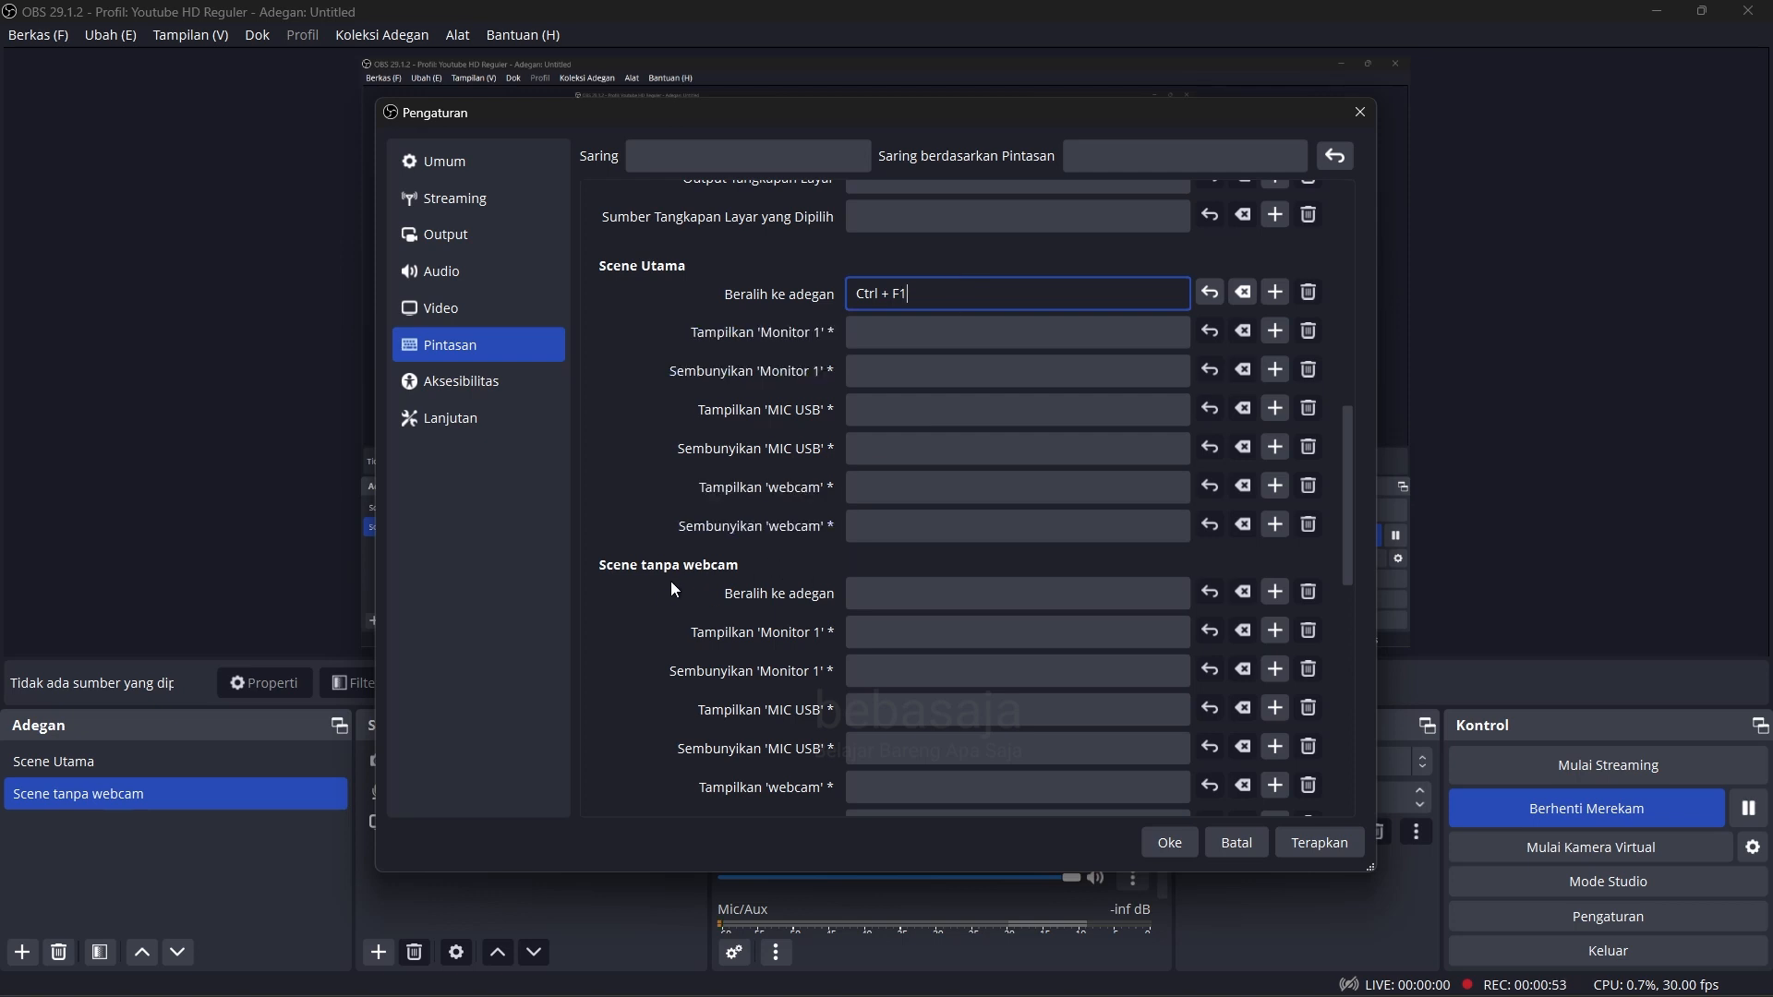
Step: Assign Ctrl + F2 as the "Beralih ke adegan" hotkey for Scene tanpa webcam, then apply and close the settings
click(884, 591)
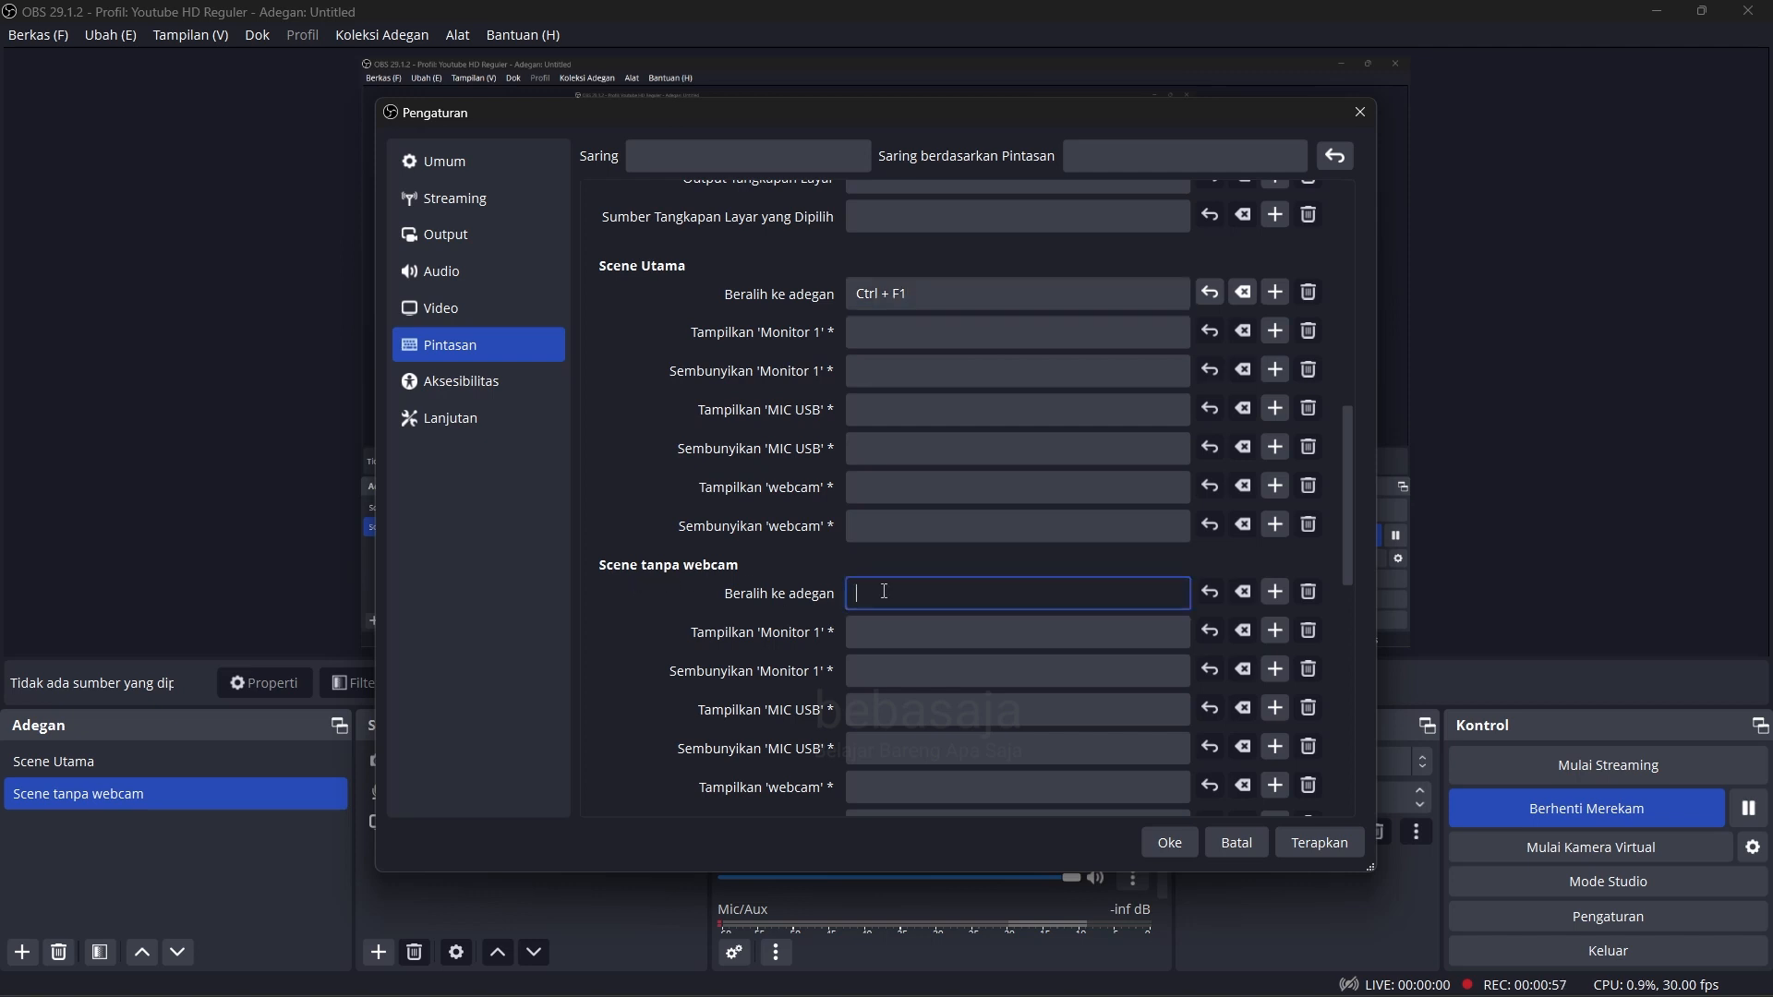
key(ctrl)
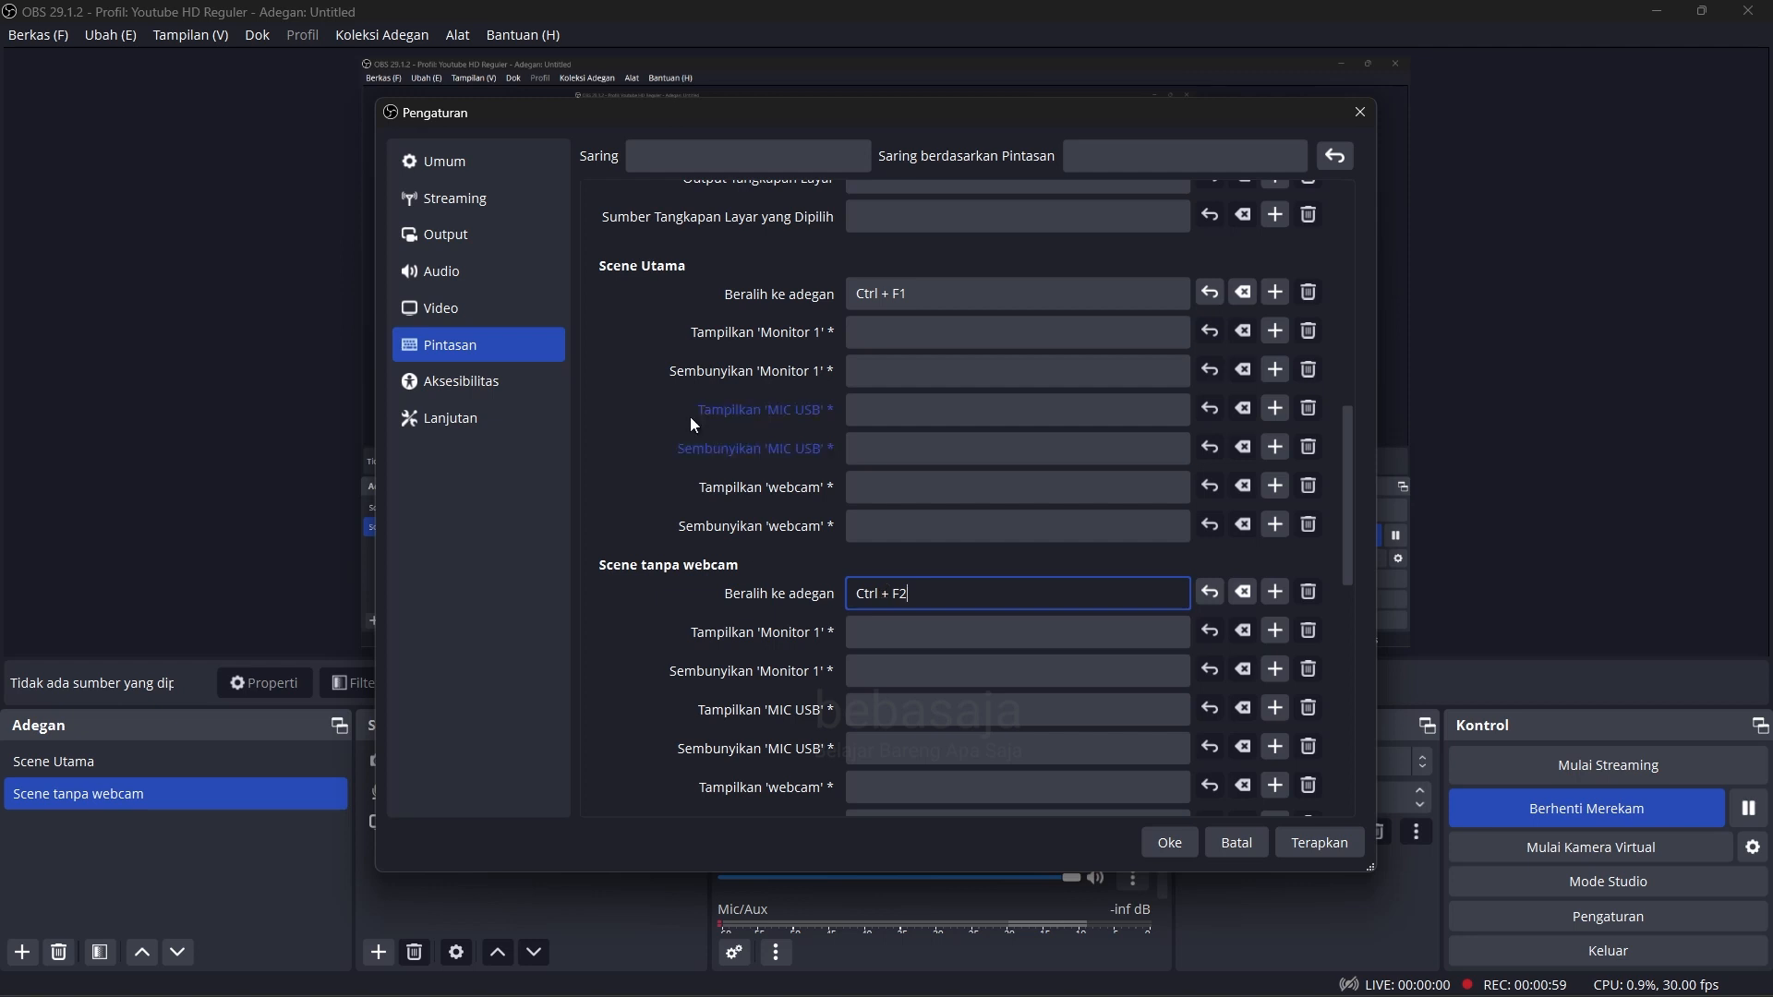
mouse_move(736, 756)
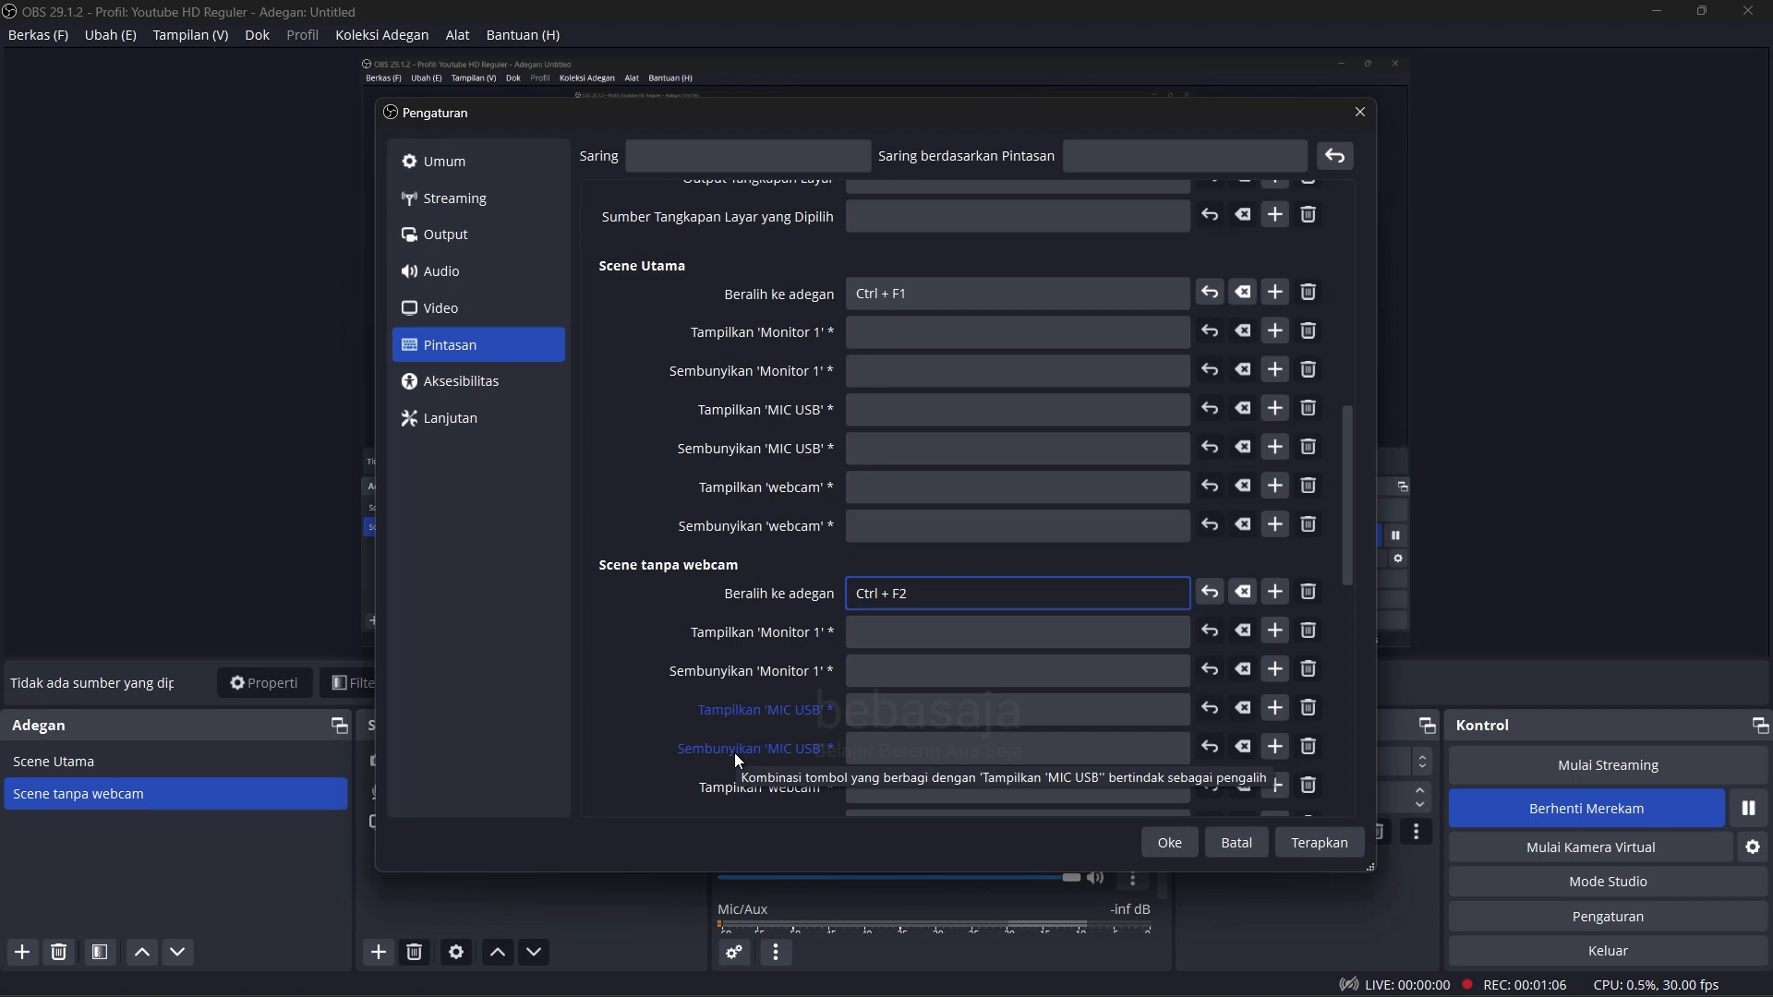
click(1315, 844)
click(1167, 839)
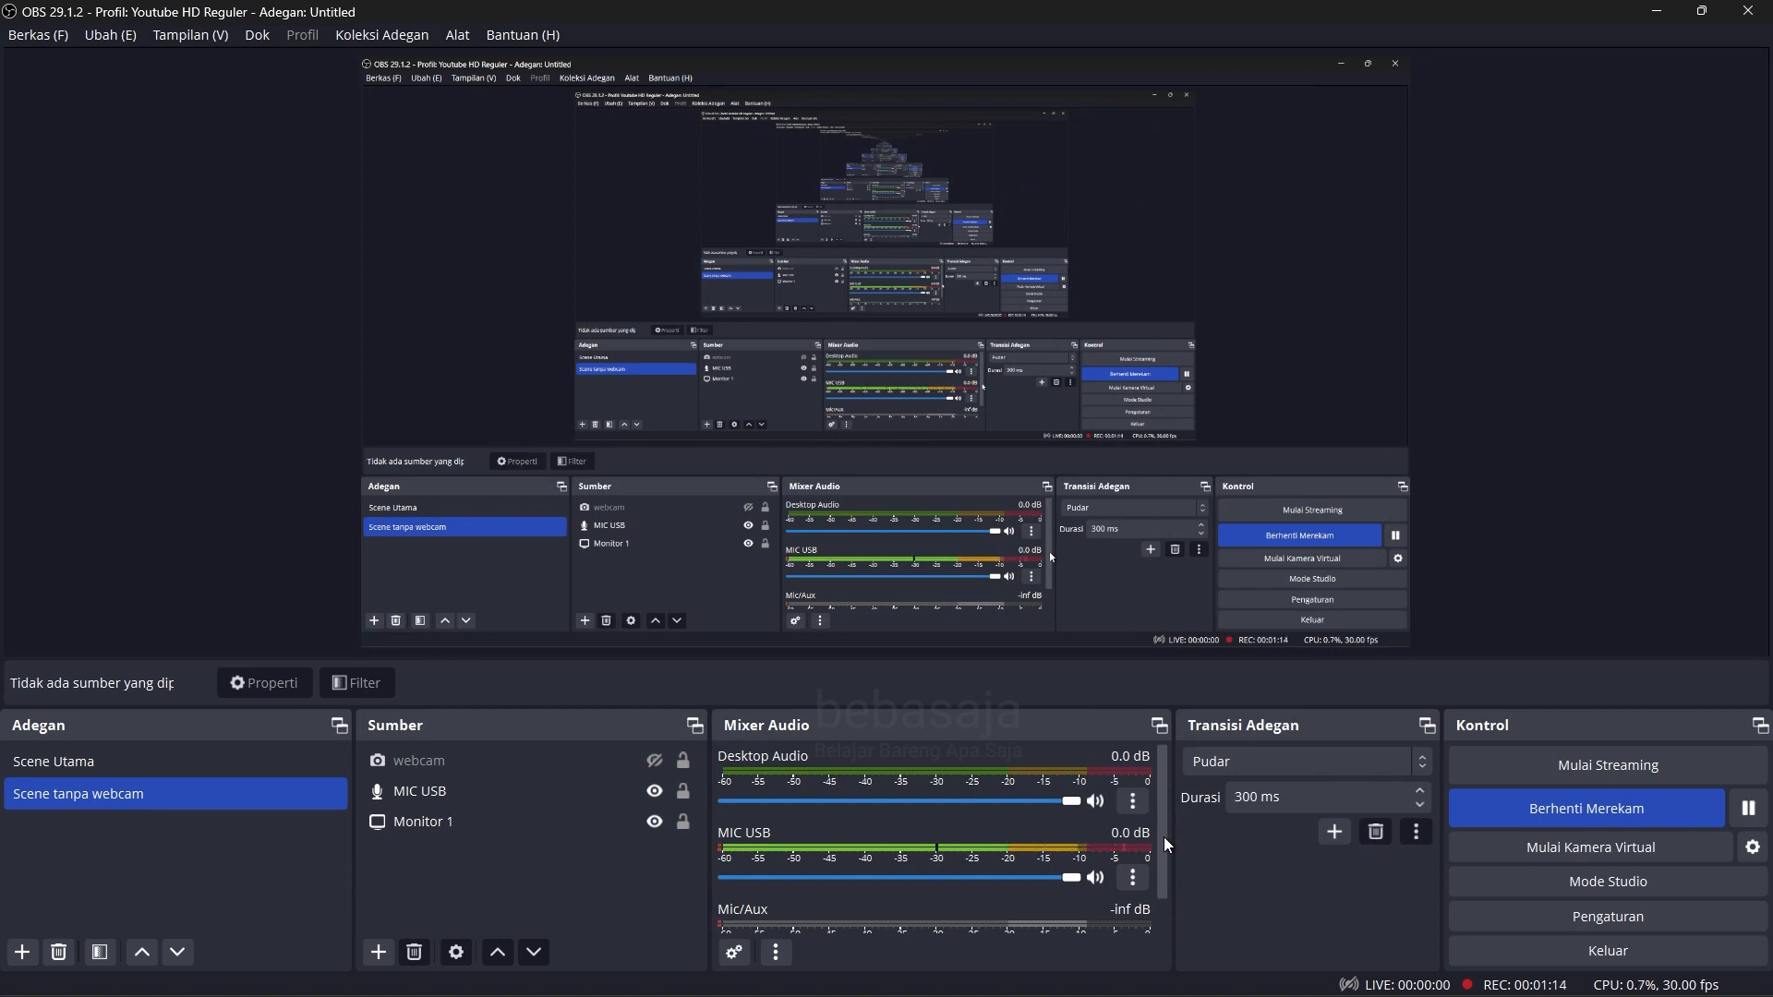
Step: Test the scene hotkeys by switching to Scene Utama, to Scene tanpa webcam and back to Scene Utama
key(ctrl+F2)
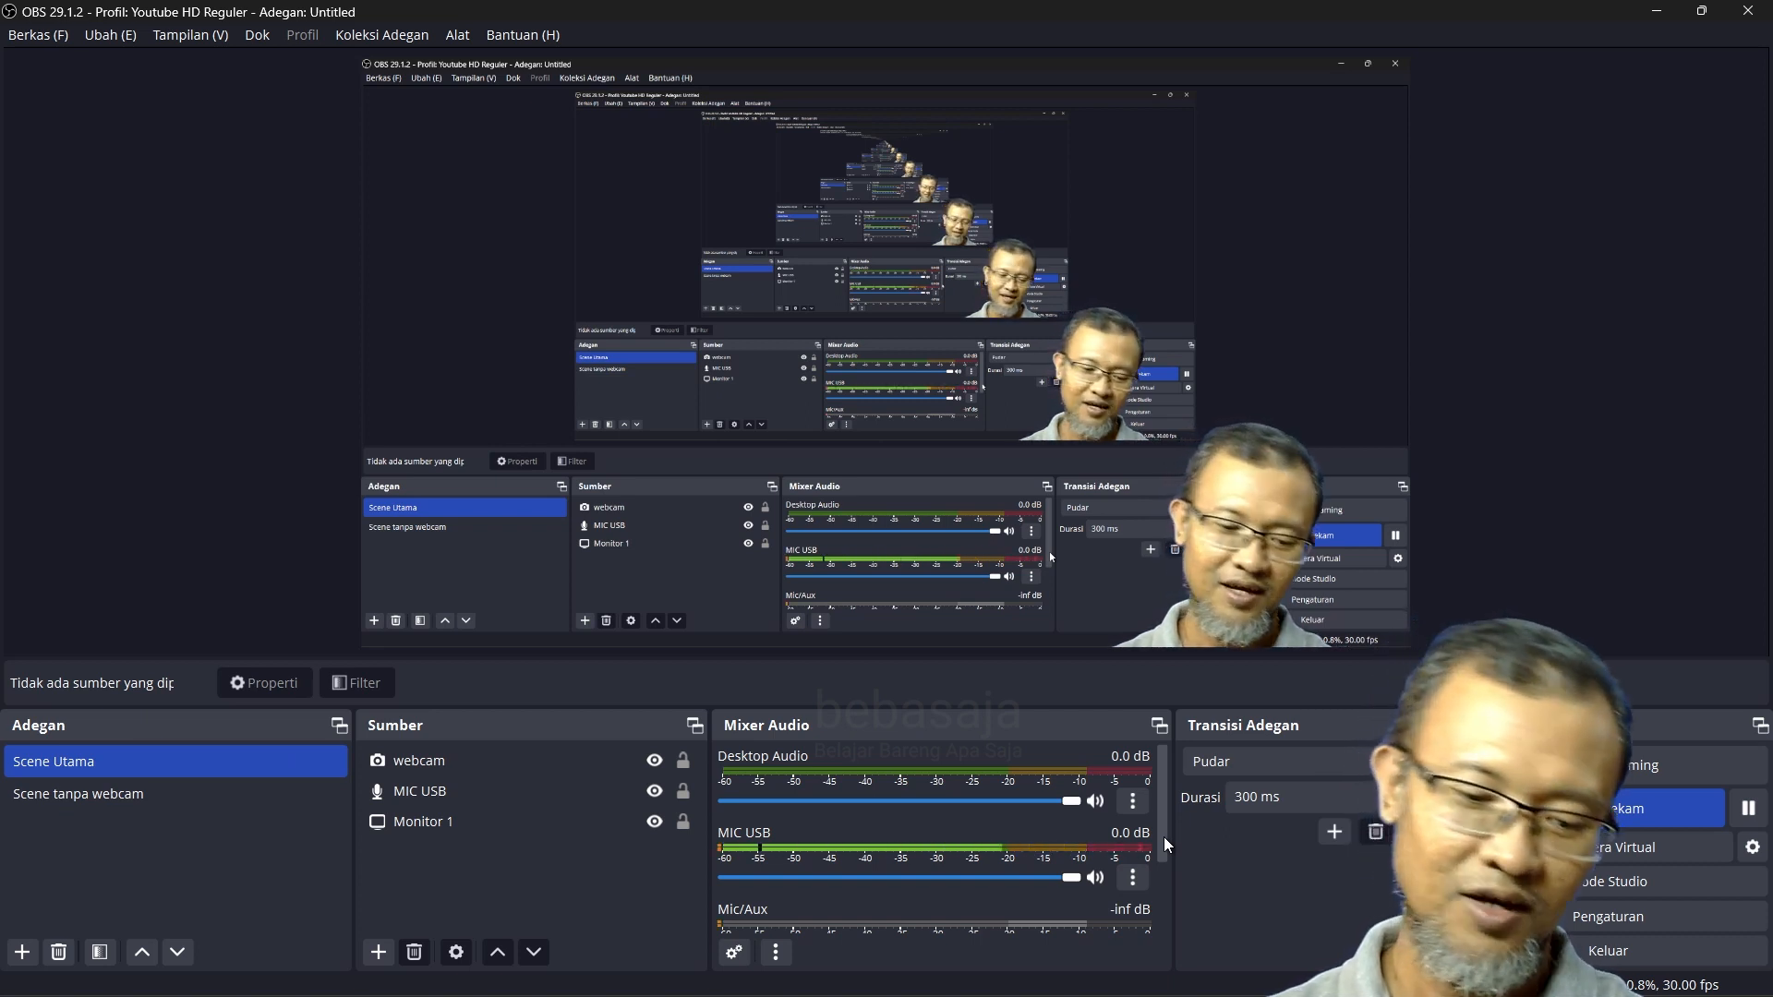
key(ctrl+F1)
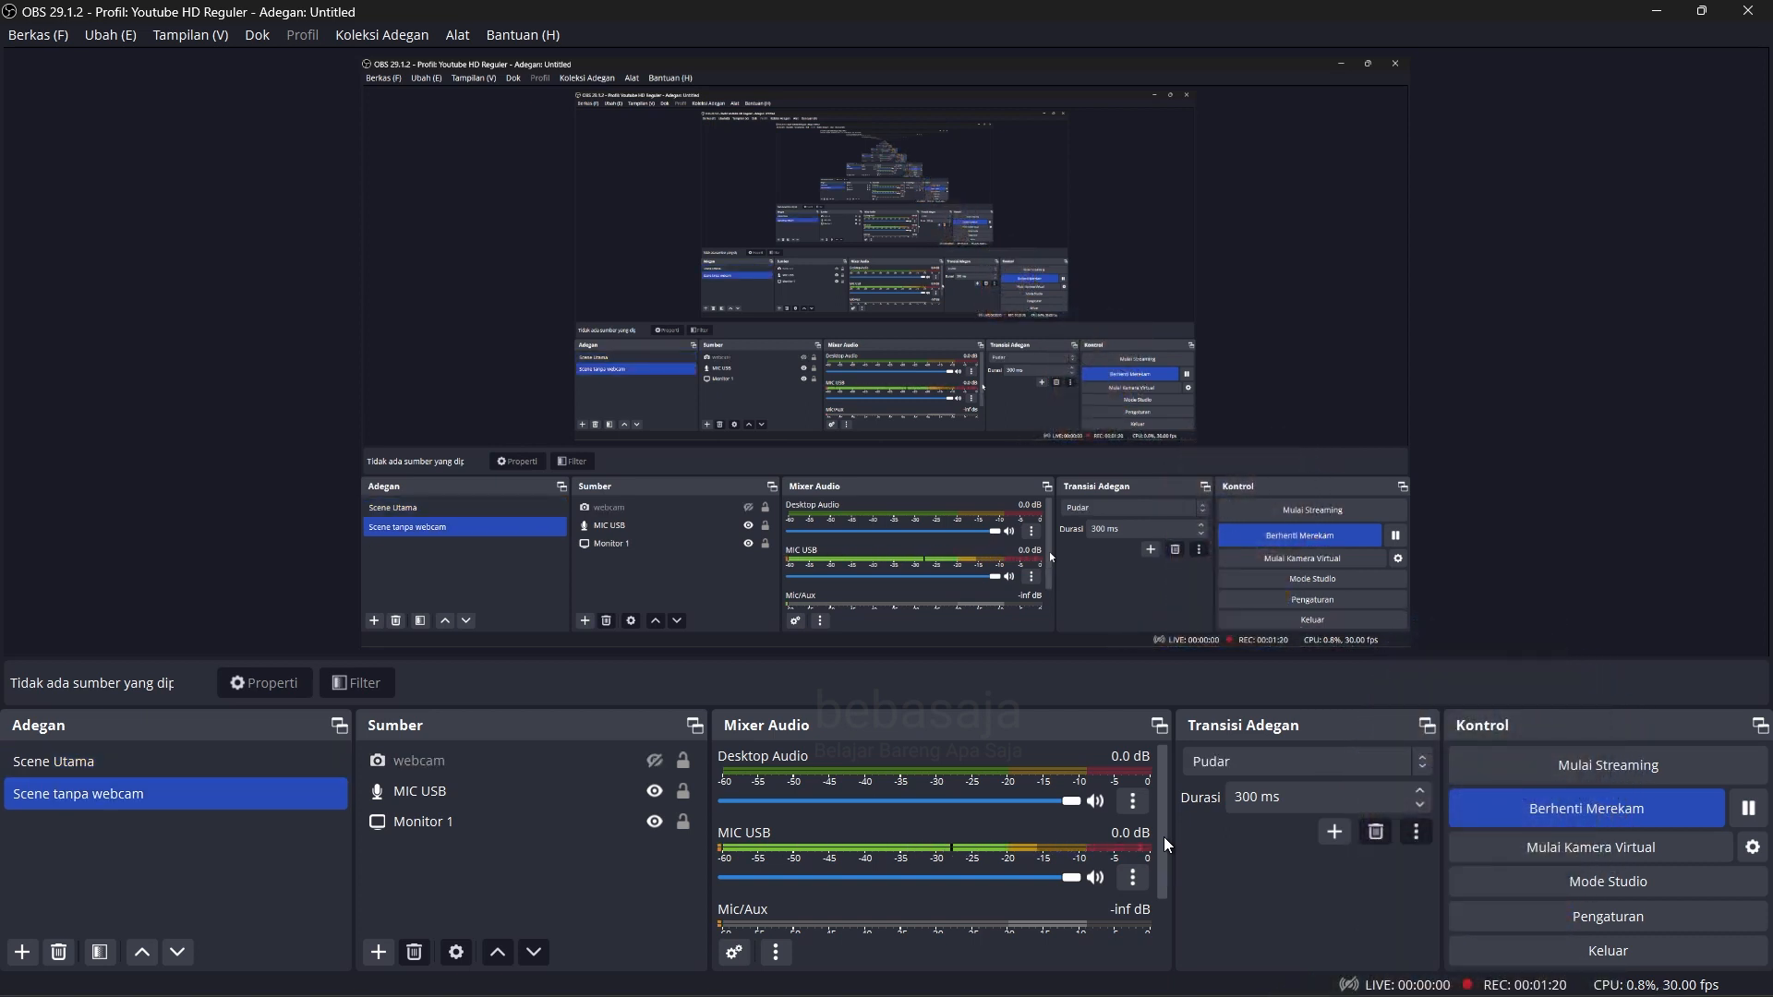
key(ctrl+F2)
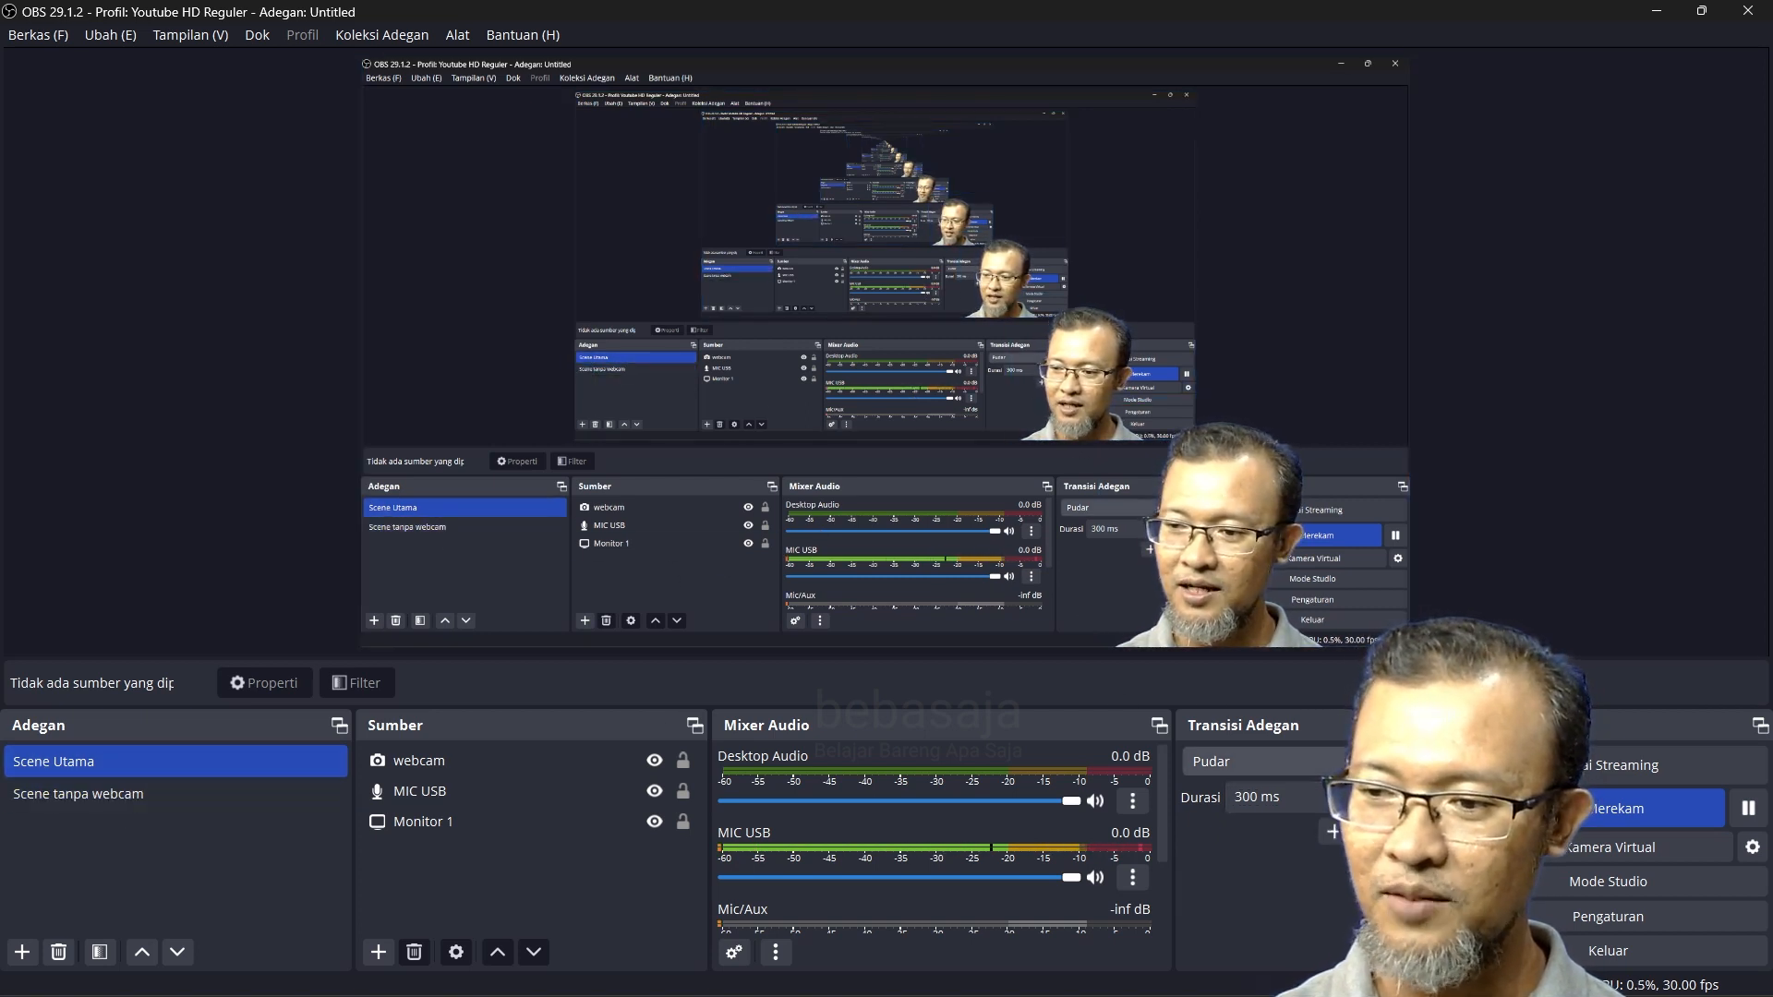
Step: Set the scene transition to Potong and try it by switching between the scenes with their hotkeys, ending on Scene tanpa webcam
click(1413, 763)
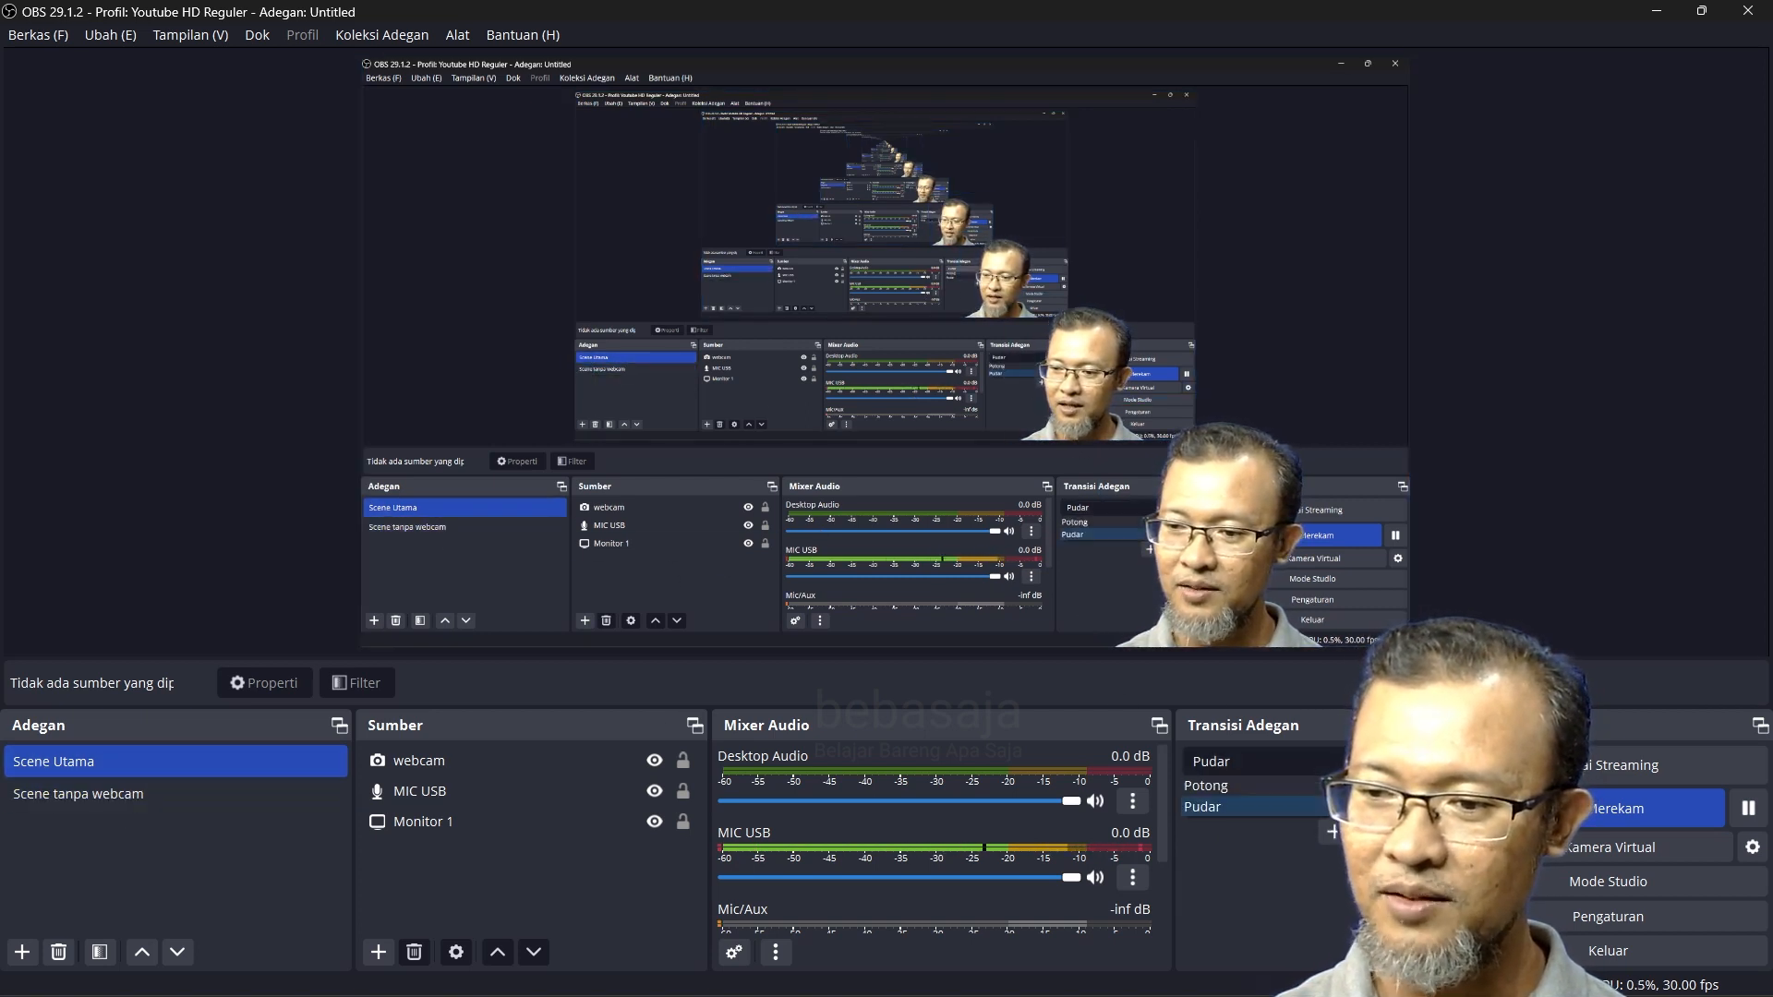
click(1243, 785)
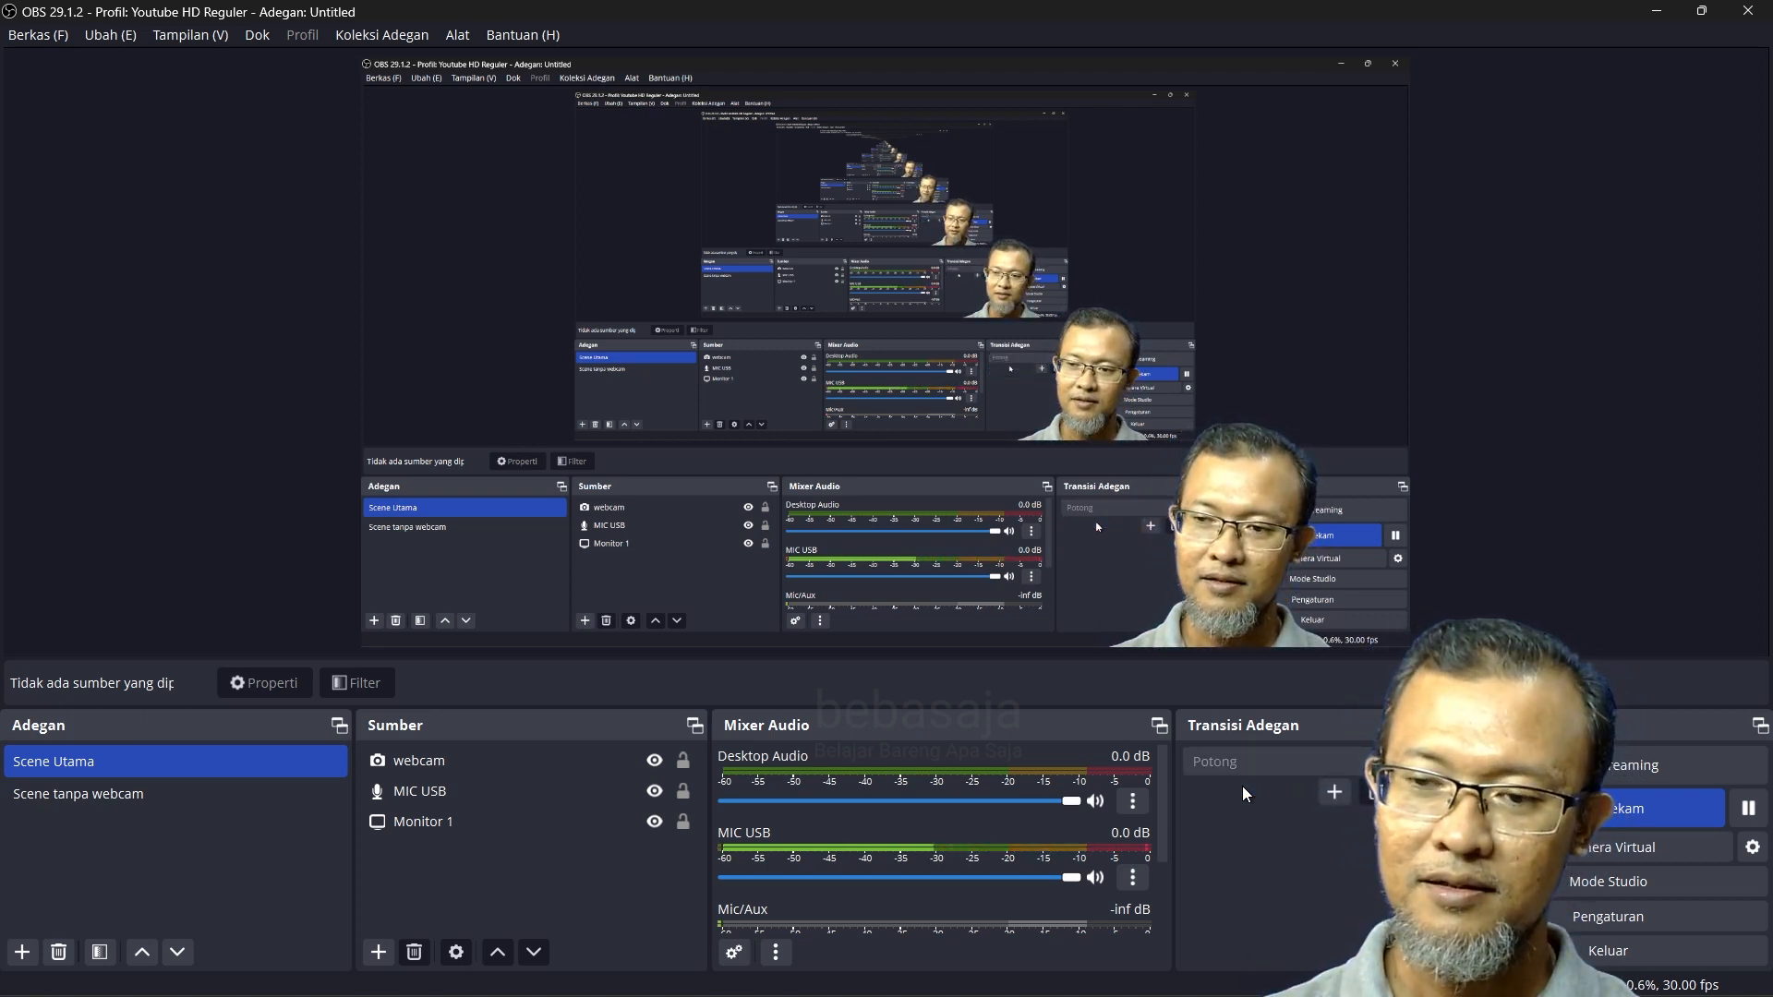
key(F2)
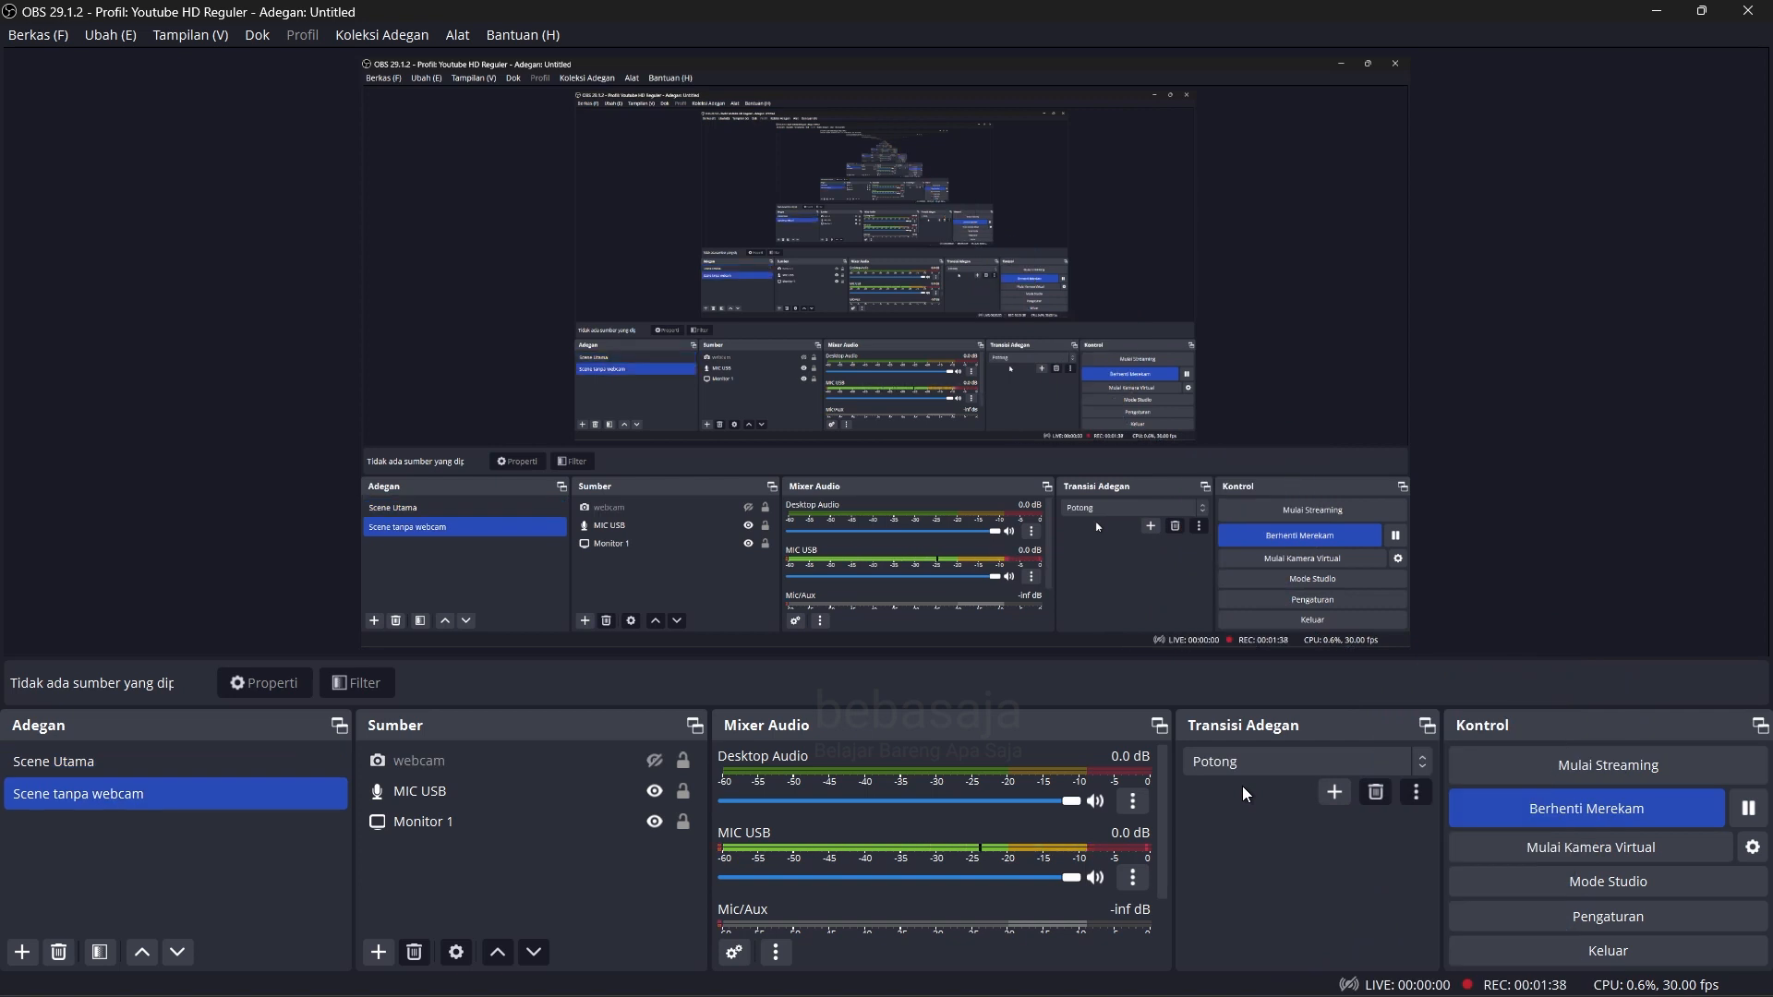
key(F1)
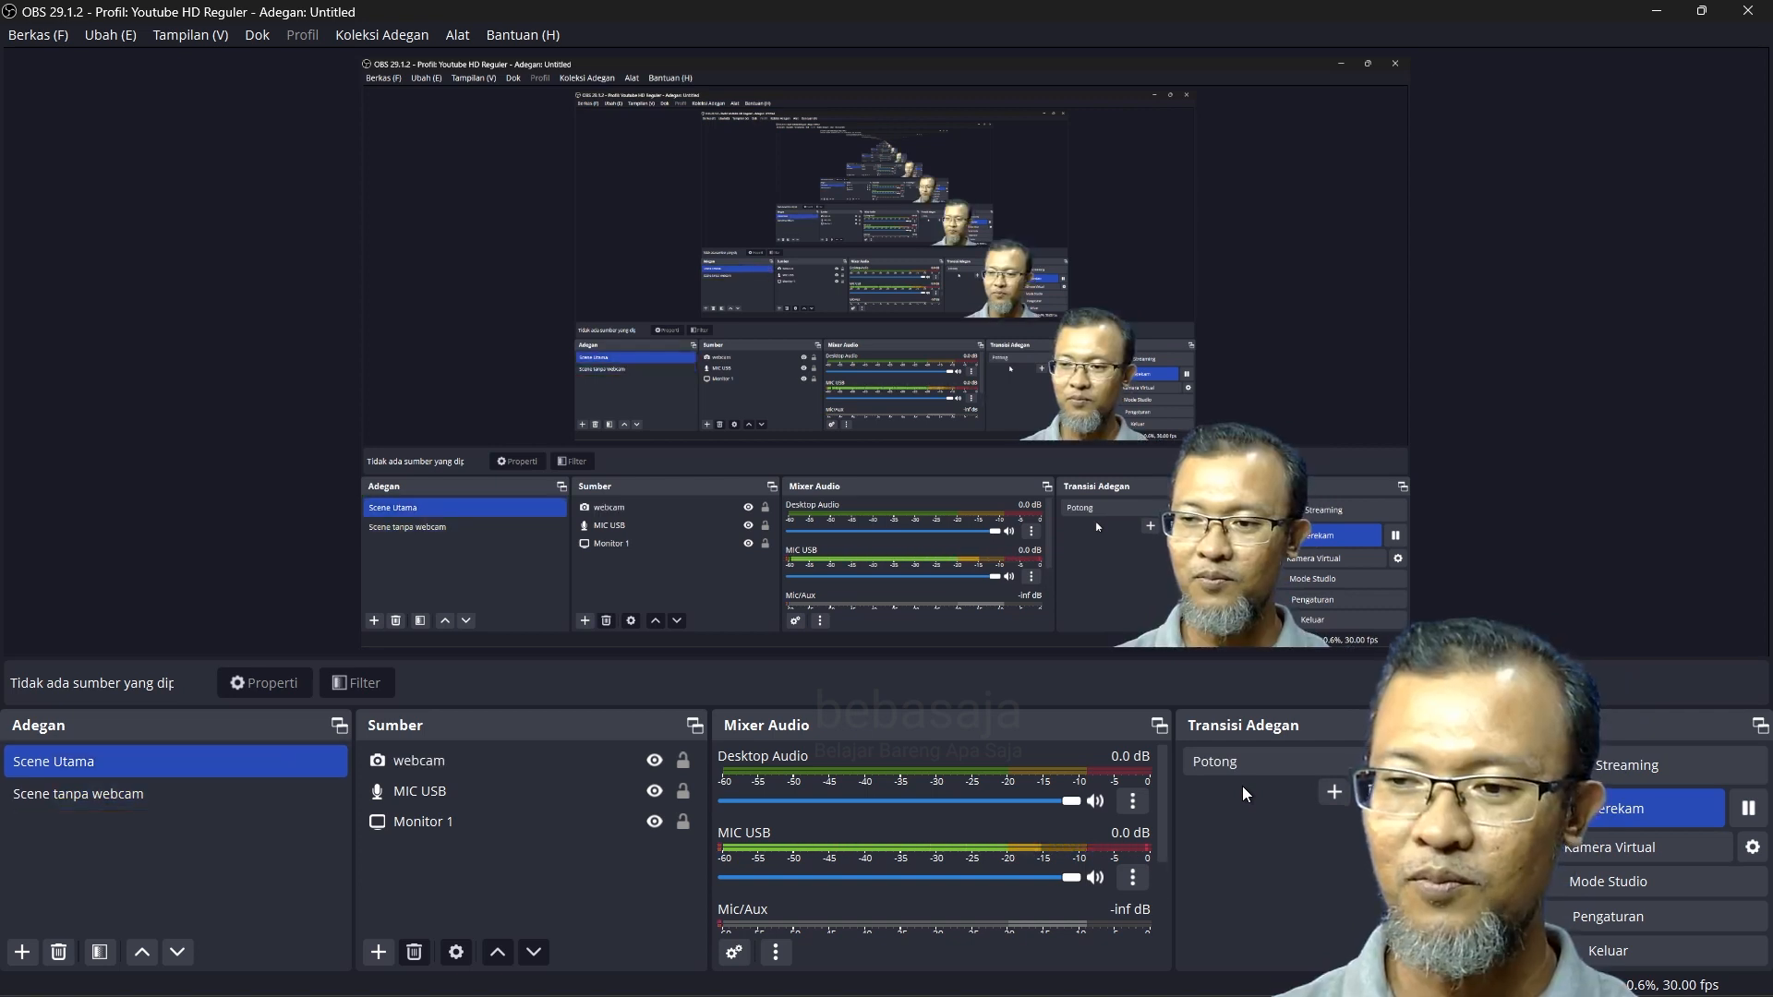
key(F2)
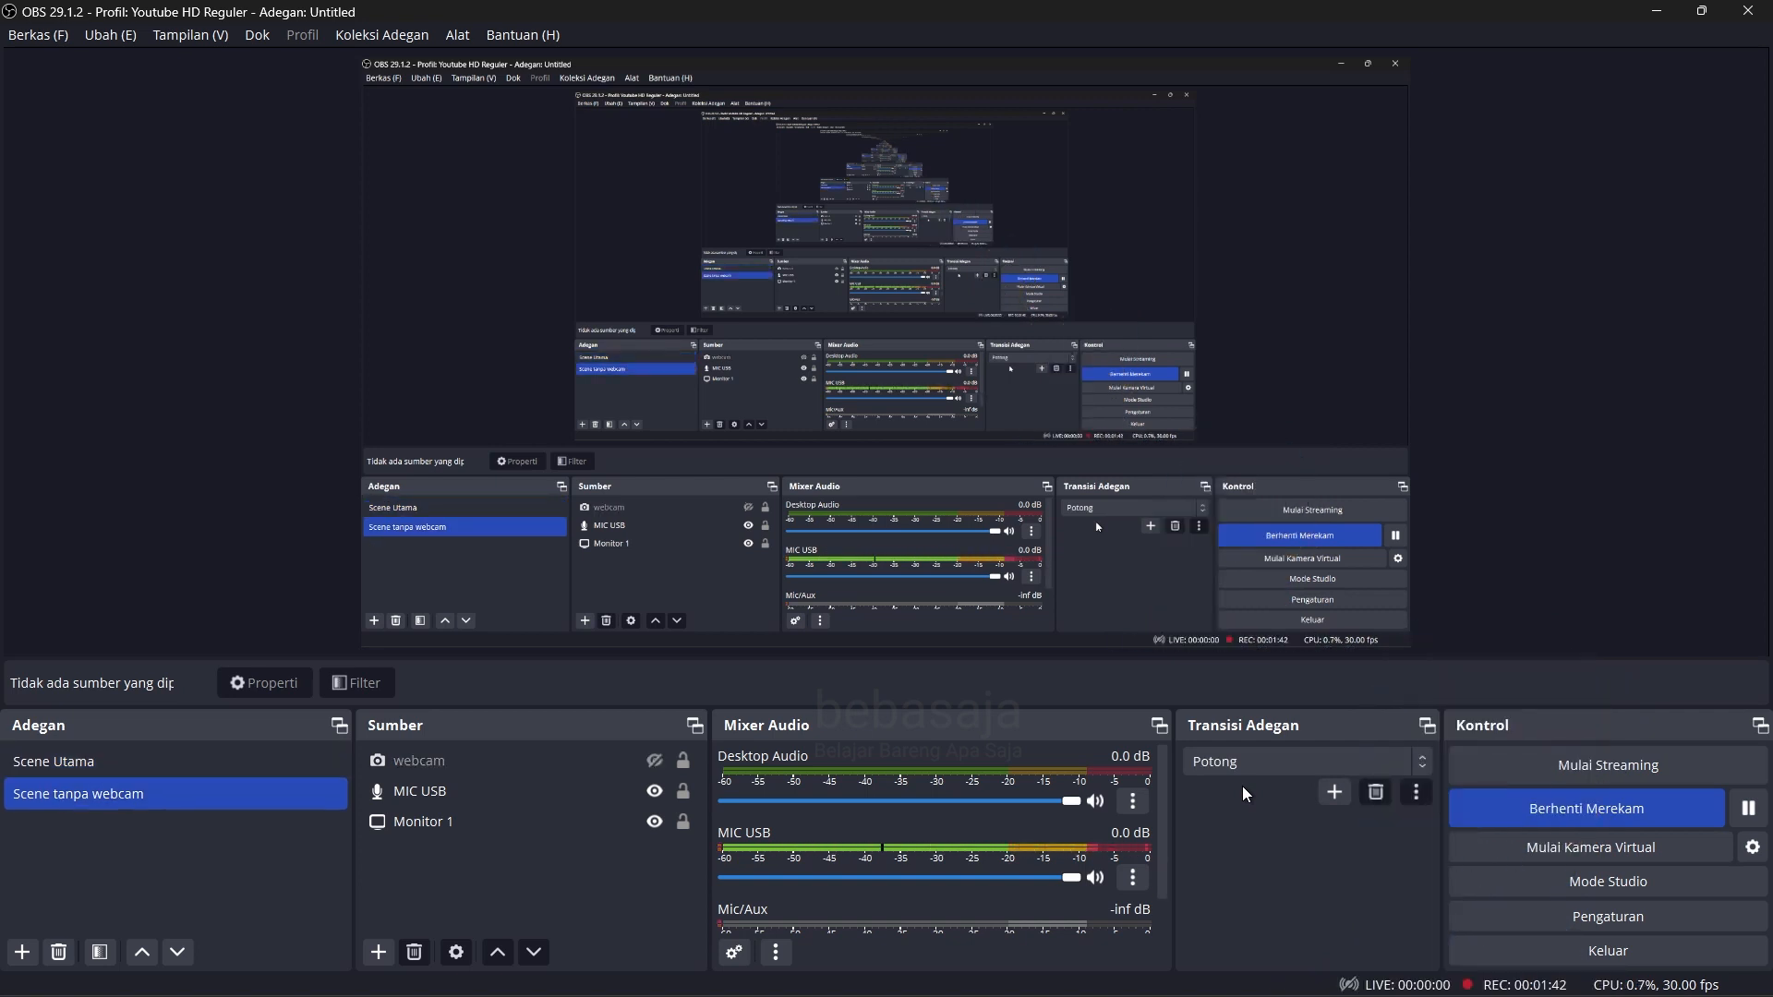
Step: Set the scene transition to Pudar and try it by switching between the scenes with their hotkeys, ending on Scene Utama
click(1250, 761)
click(1223, 802)
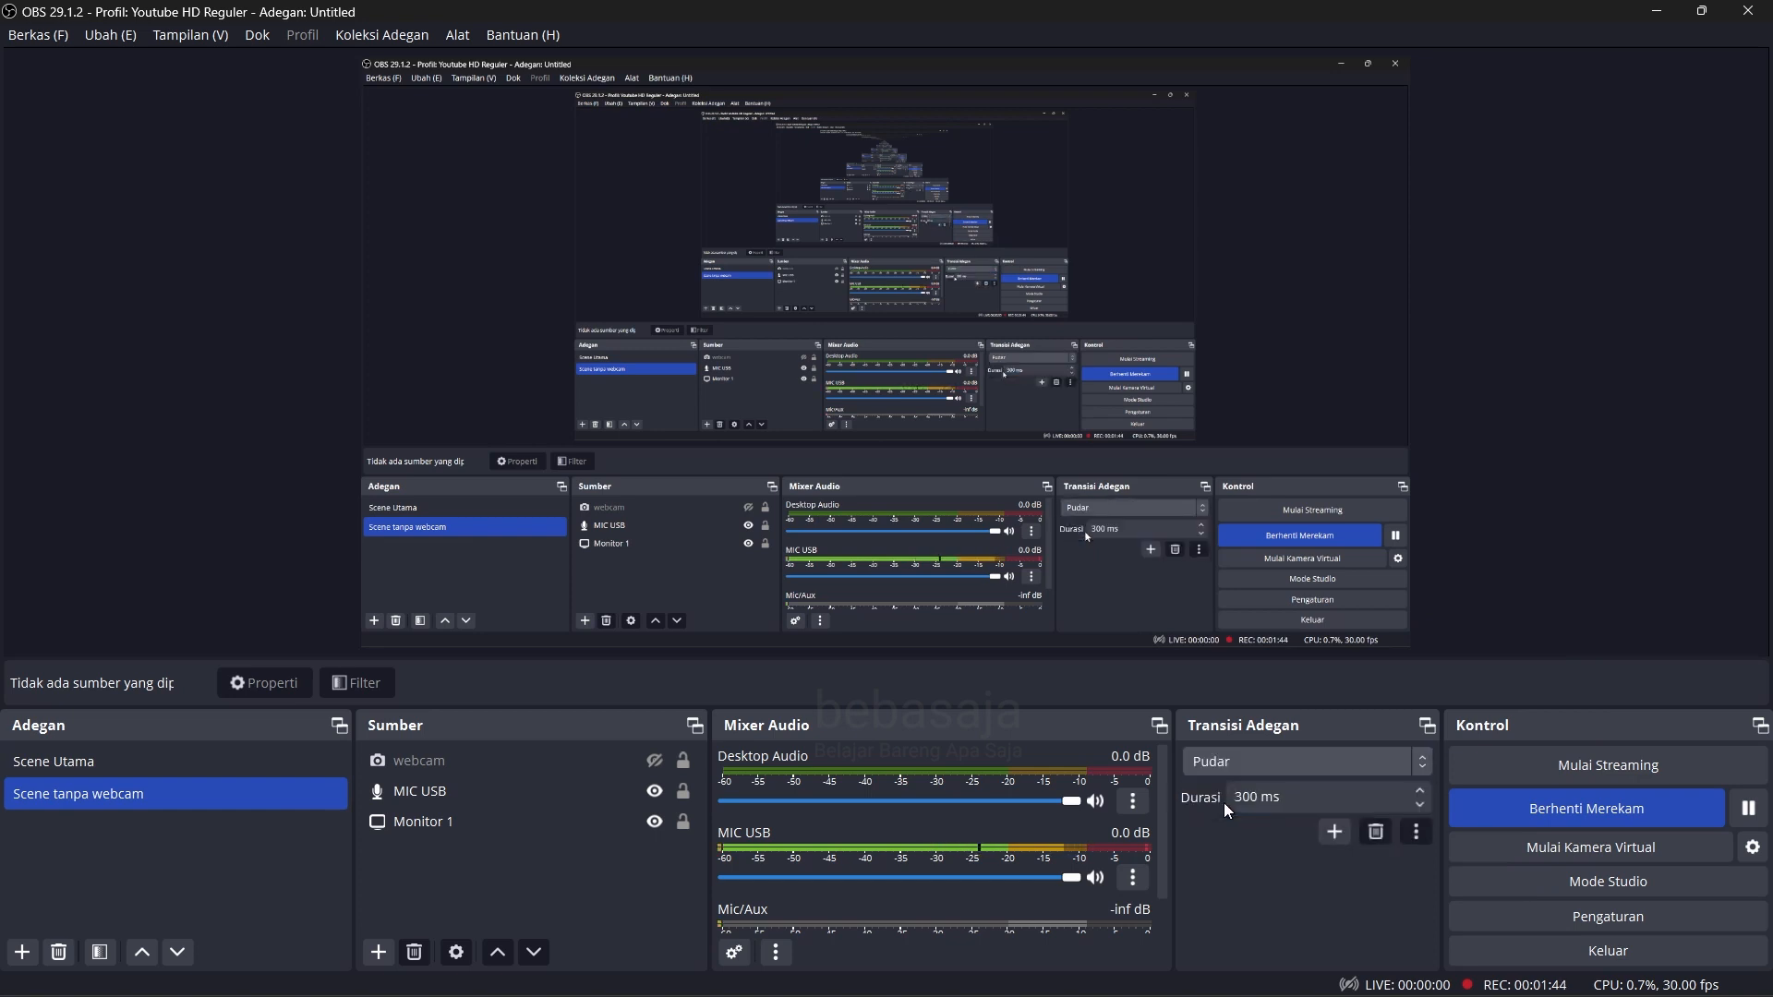
key(F1)
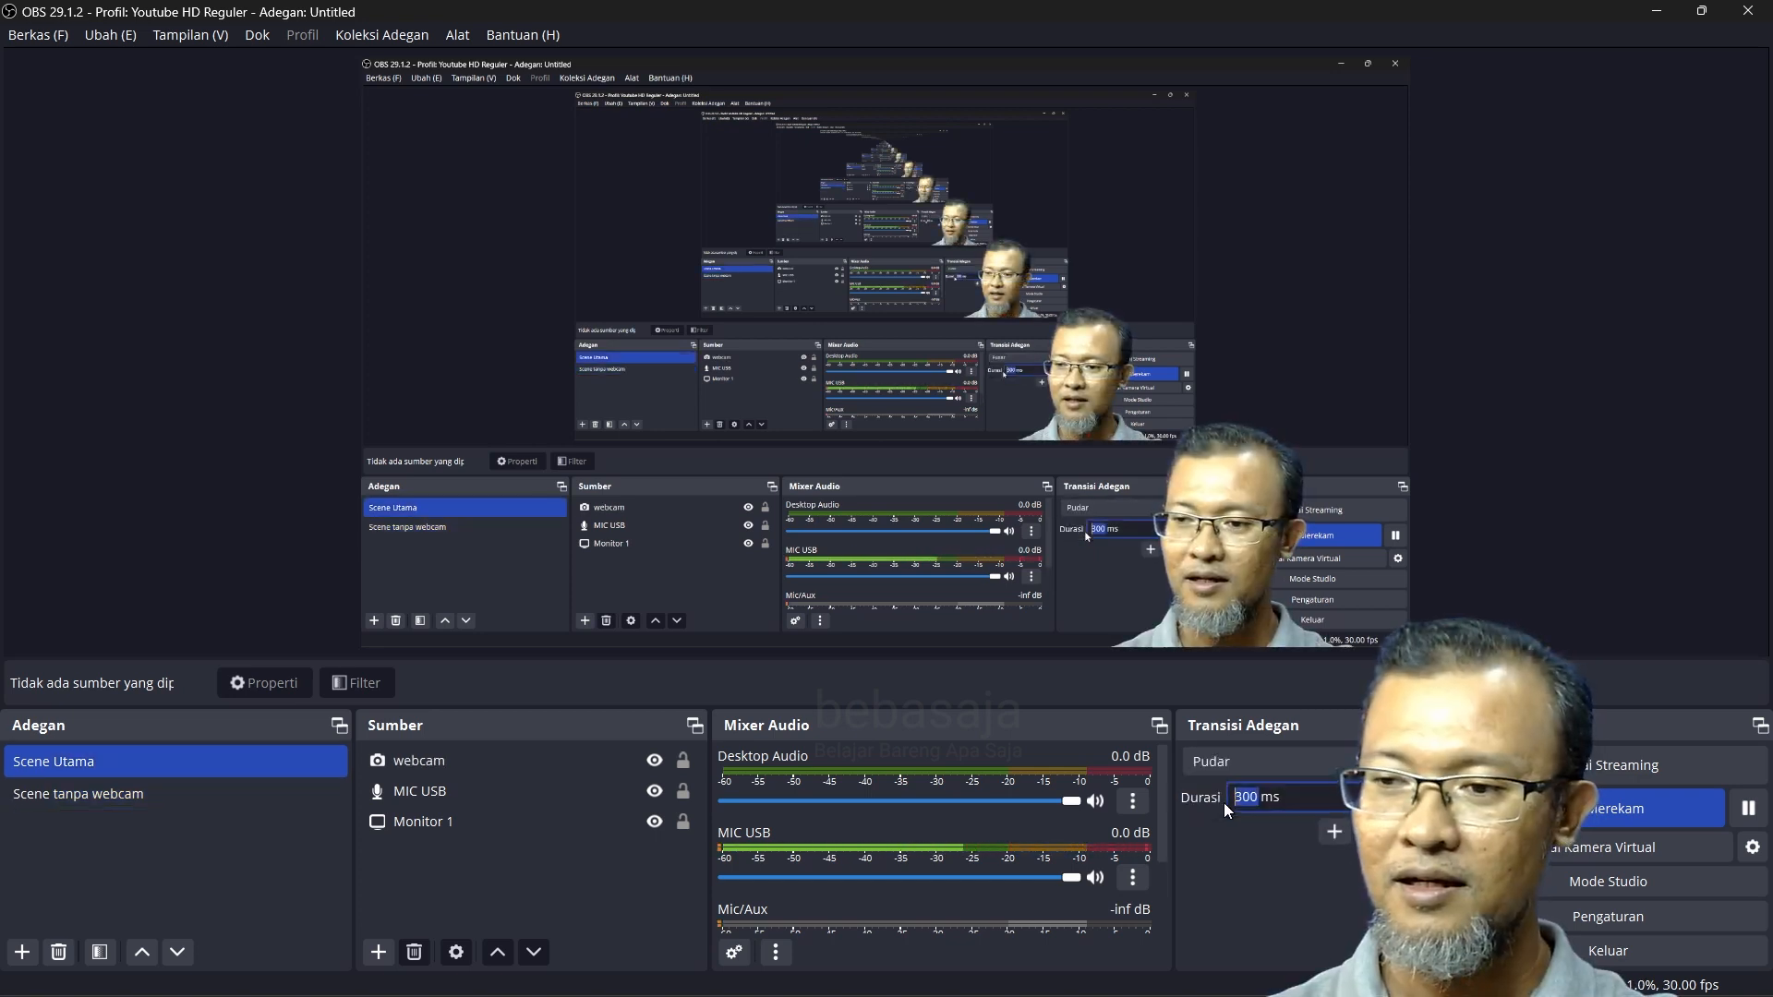
key(F2)
key(F1)
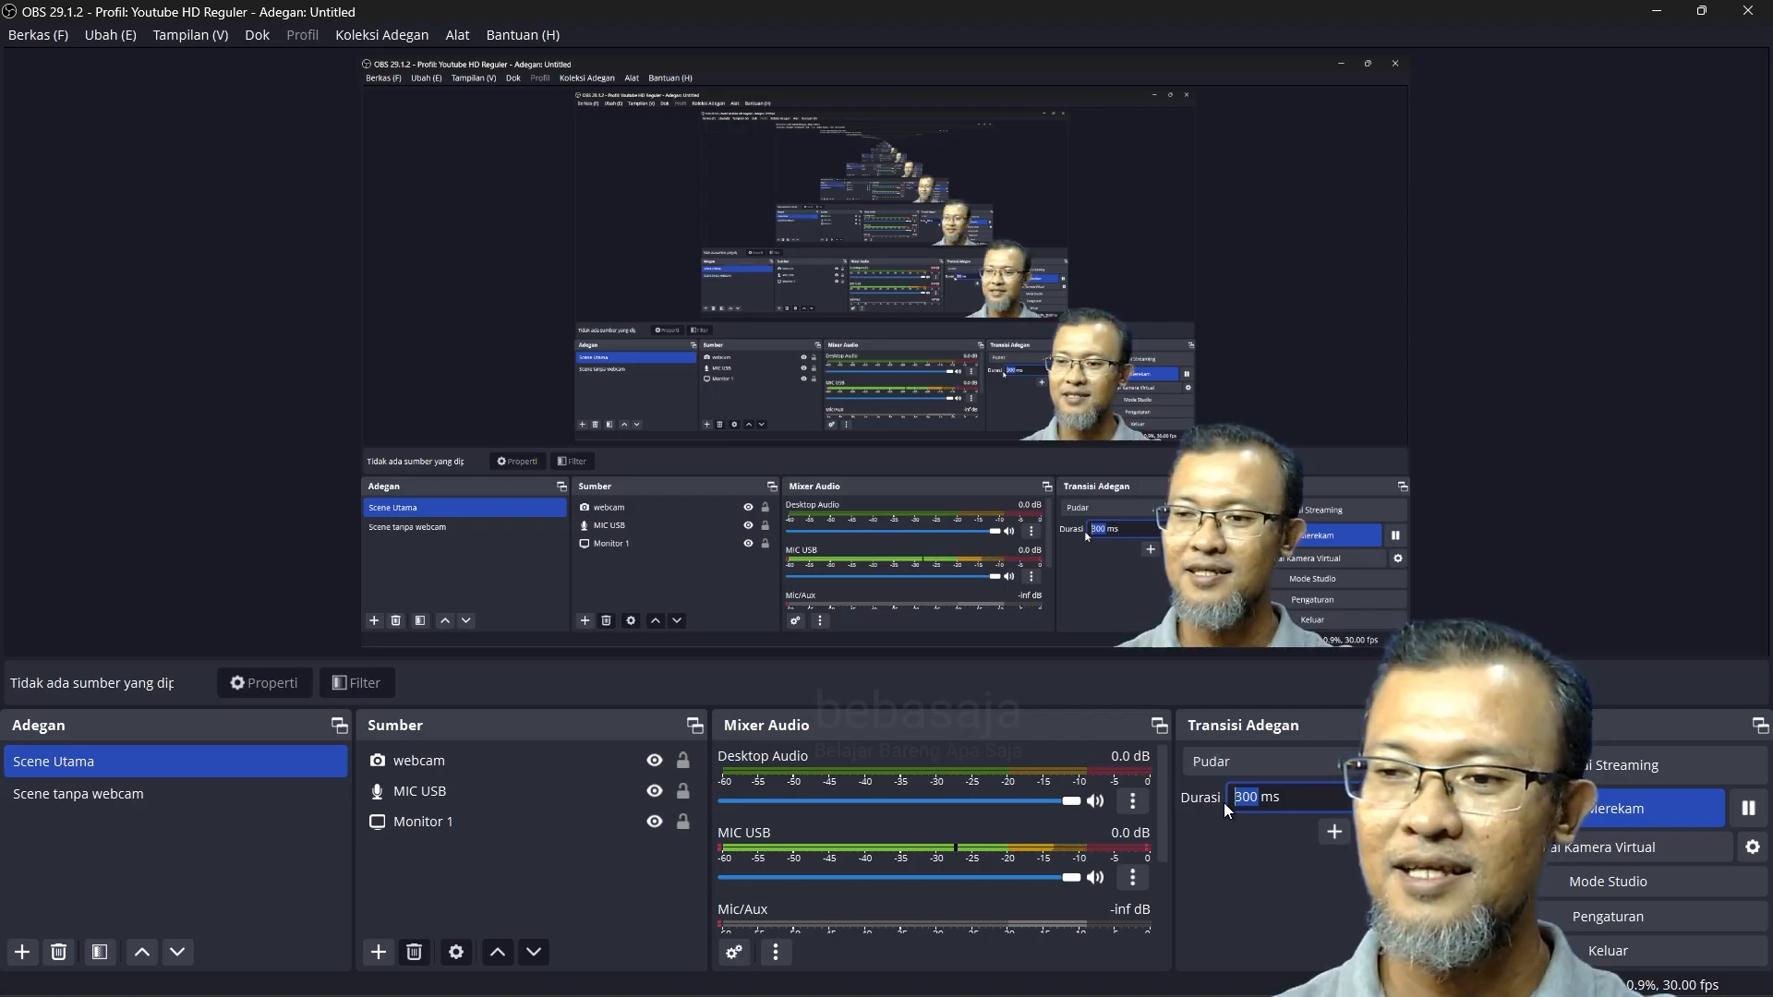